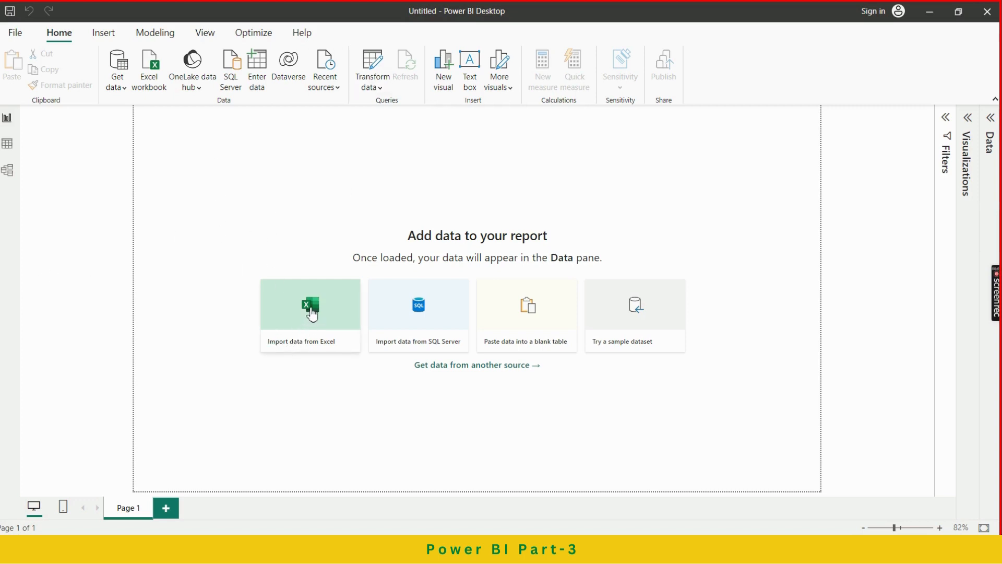
Step: Import the List of Orders and Order Breakdown tables from AK Mart Data.xlsx in the Power BI Classes folder
click(313, 315)
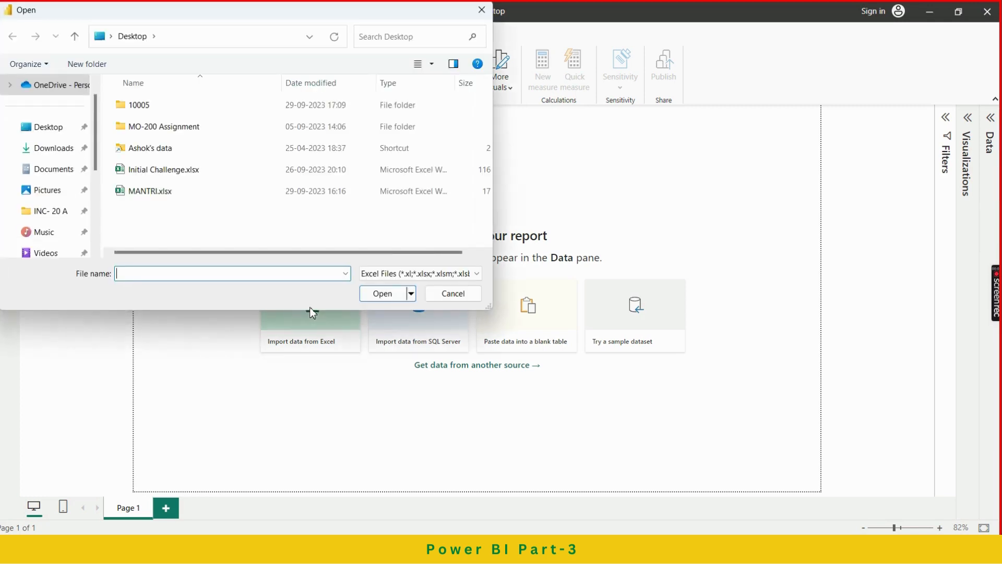
double_click(140, 150)
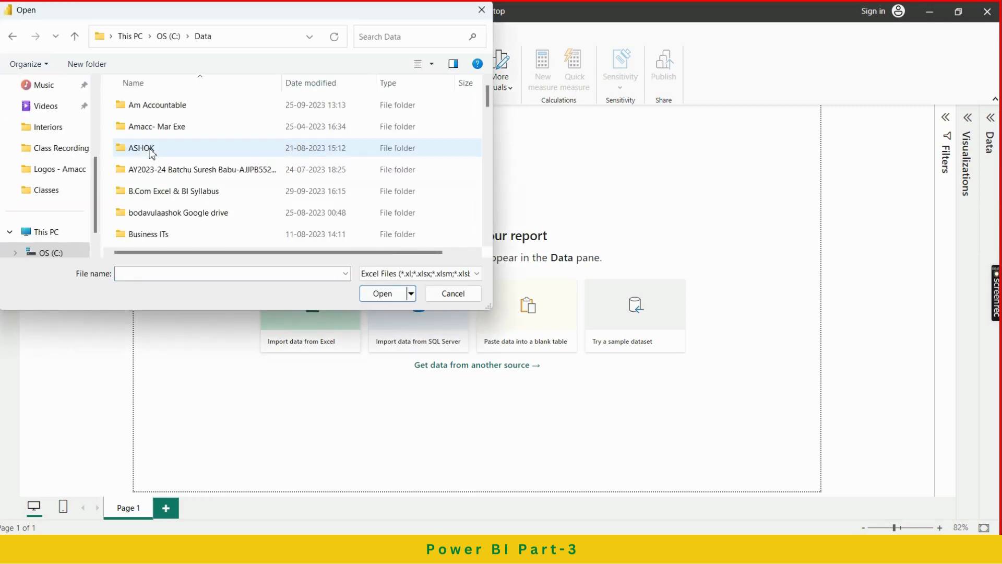
double_click(180, 191)
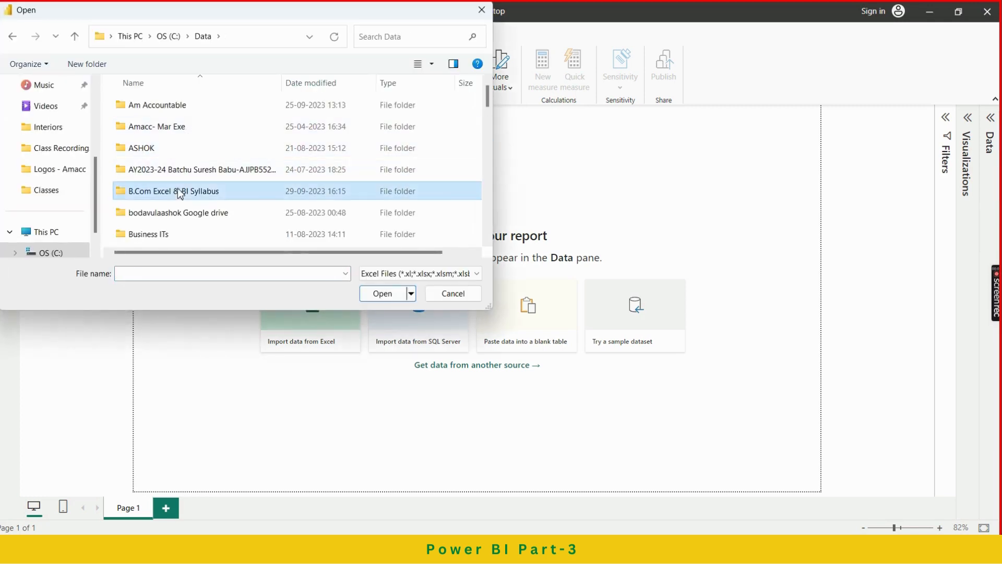
double_click(143, 194)
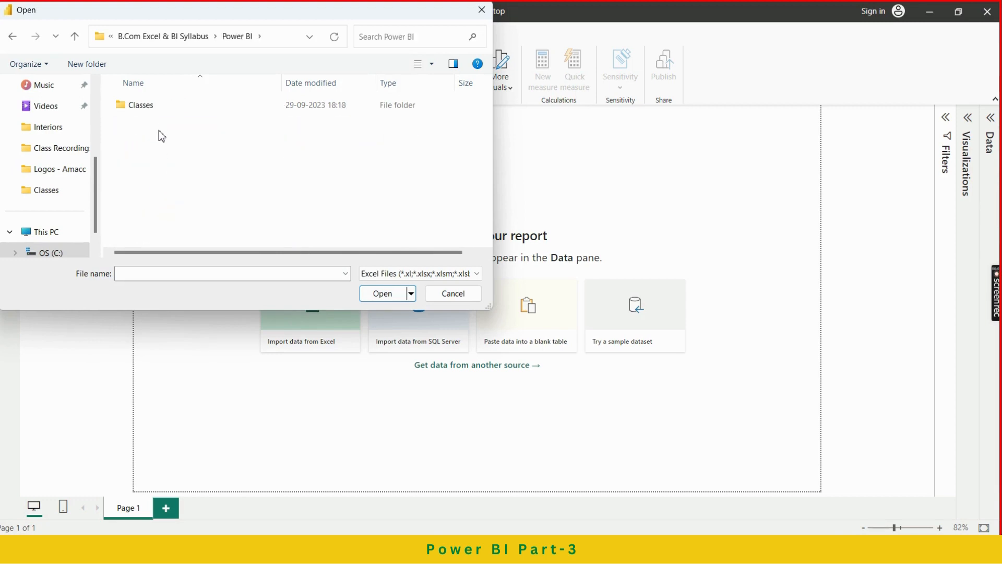
double_click(153, 107)
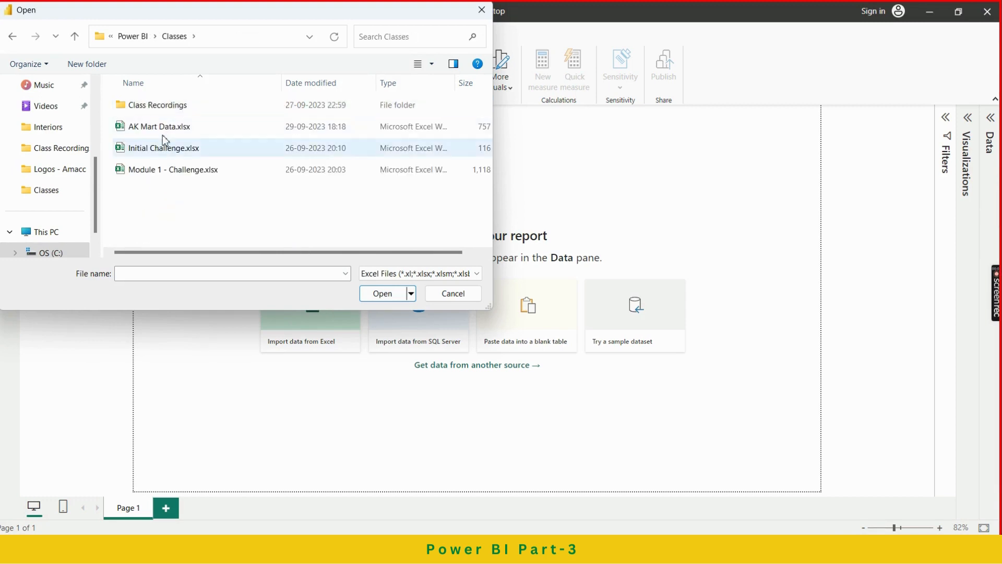
click(164, 127)
click(382, 293)
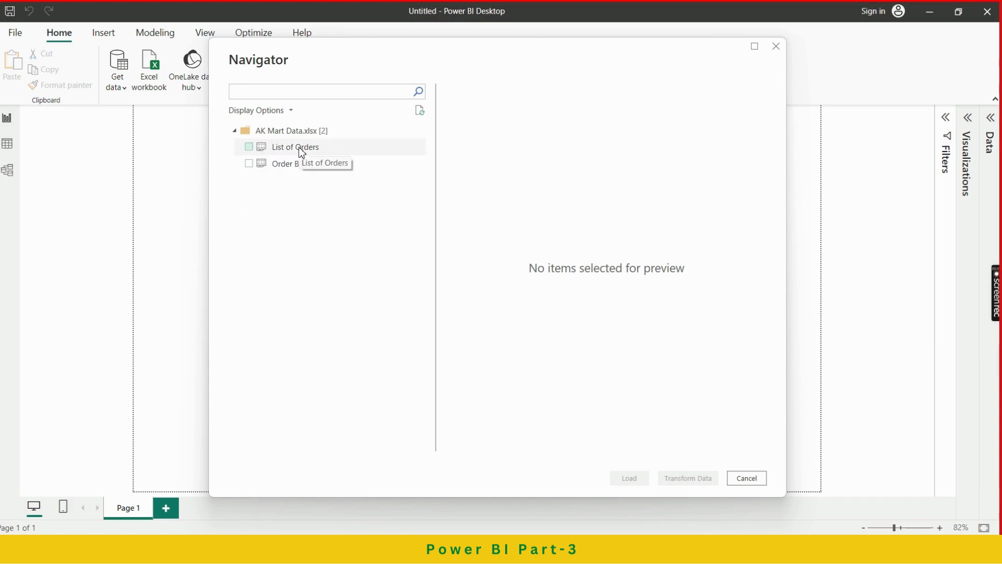
click(251, 151)
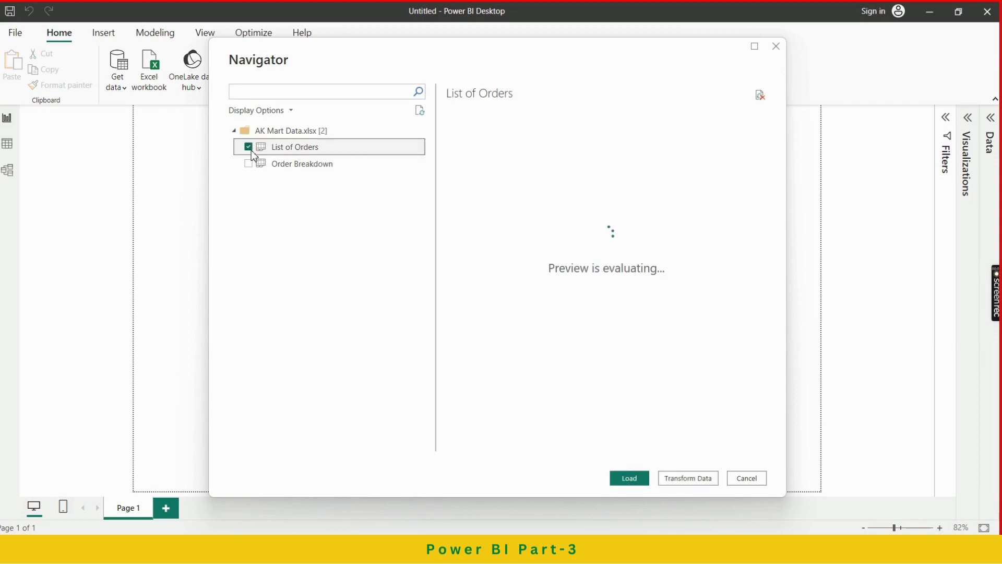
click(249, 166)
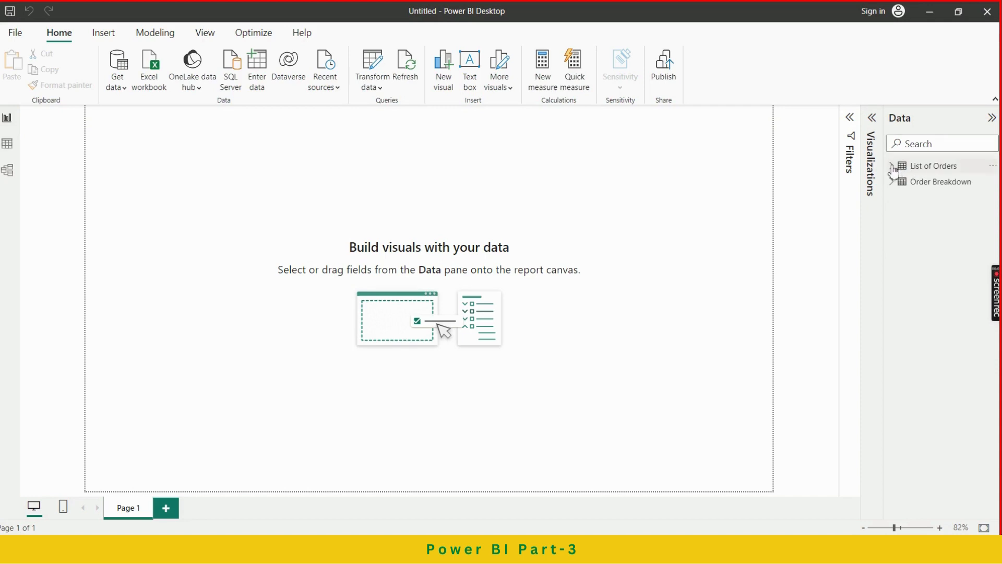
Step: Examine the fields of List of Orders and Order Breakdown, and review each table's rows in Table view
mouse_move(894, 171)
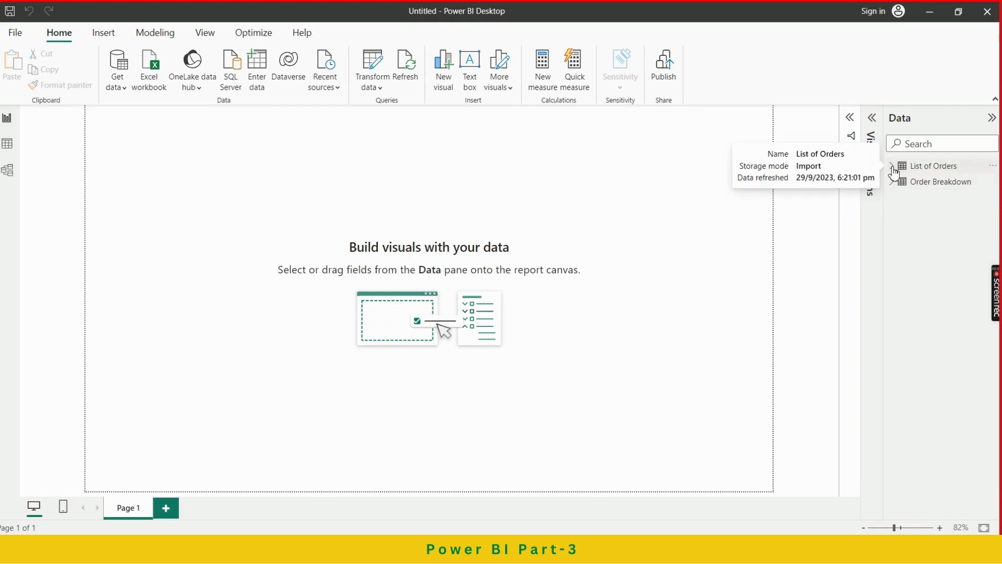
click(896, 172)
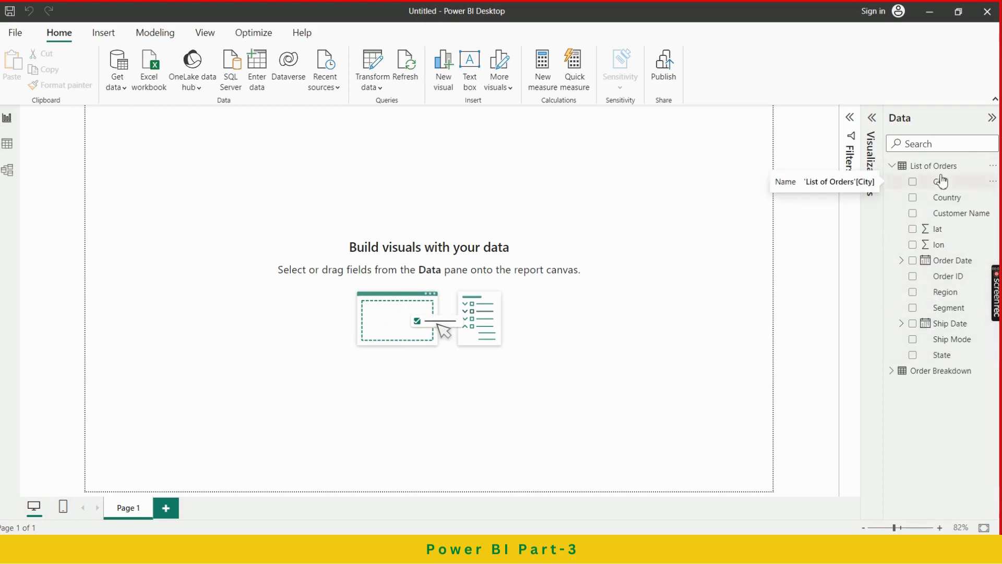
click(893, 371)
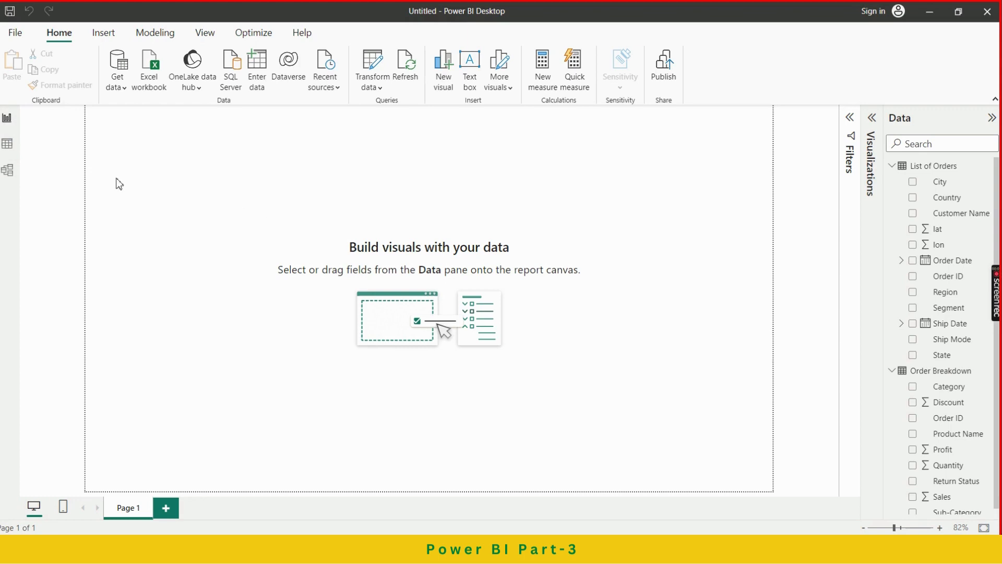
click(8, 151)
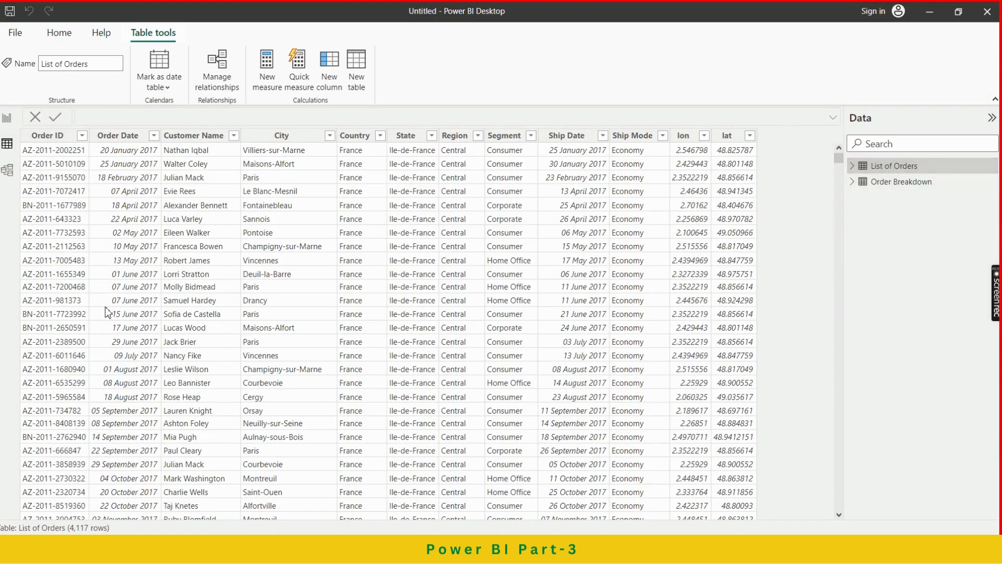
click(883, 184)
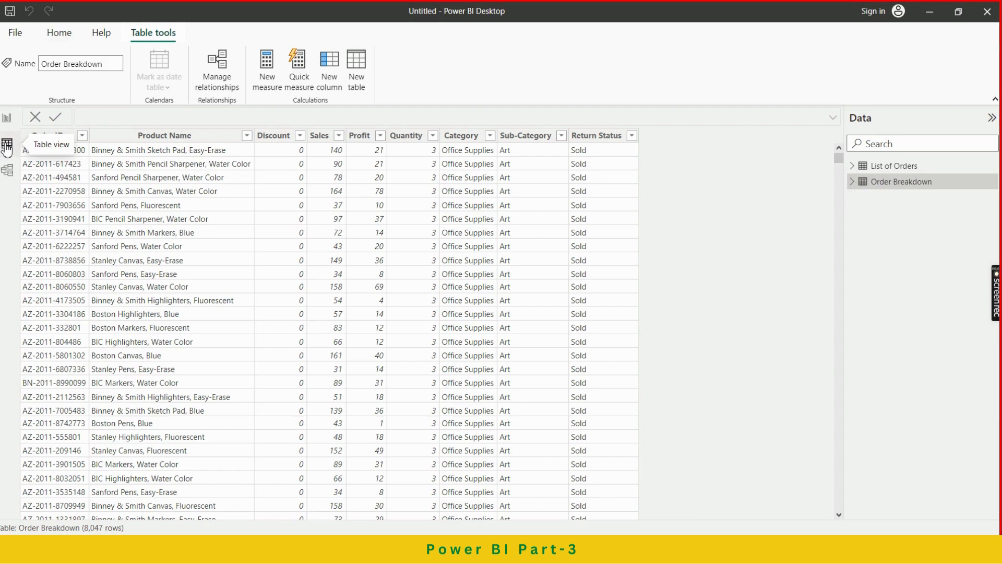
Step: Rearrange the model diagram so the List of Orders card sits to the left of Order Breakdown with space between them
click(8, 180)
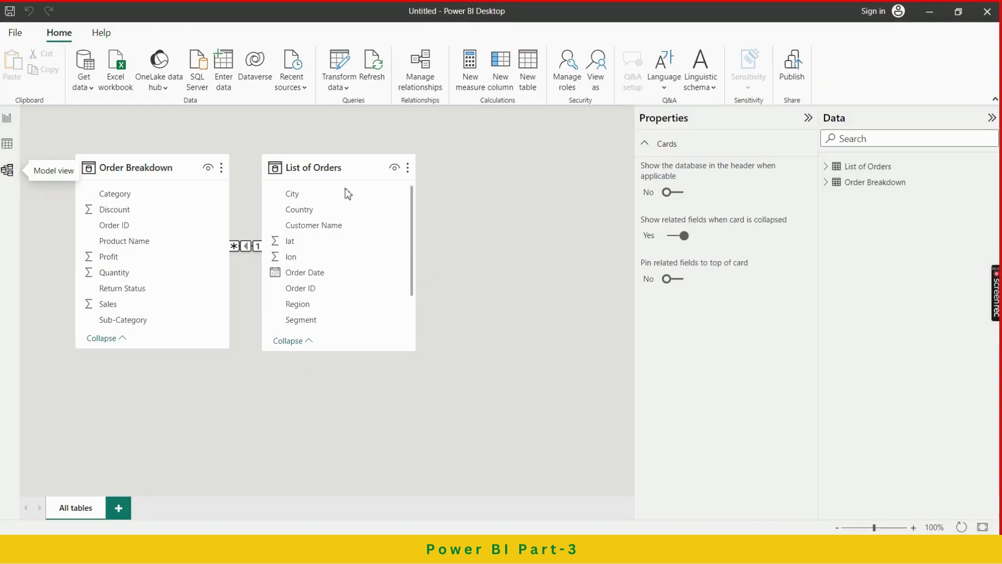
drag(365, 163, 450, 163)
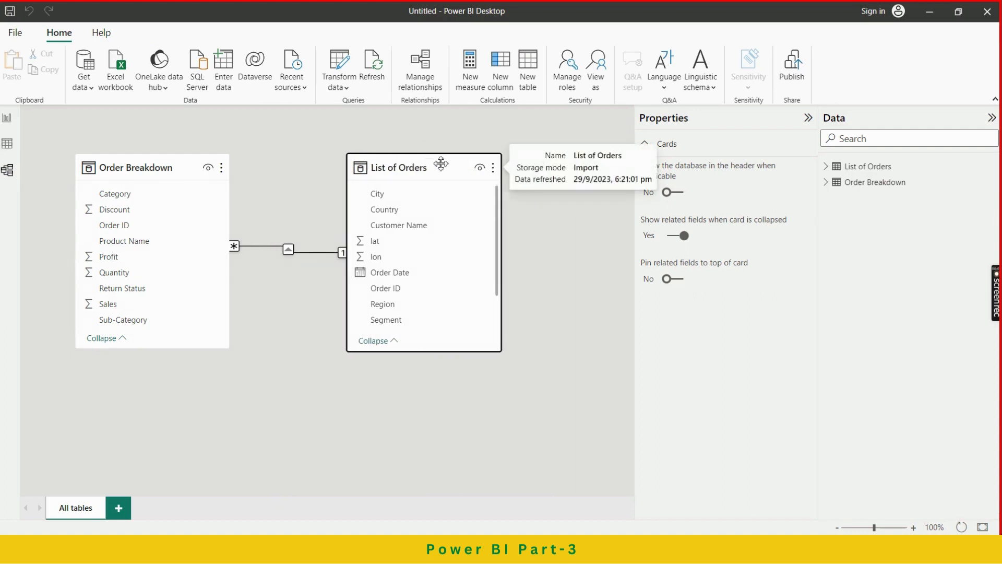
drag(441, 163, 46, 171)
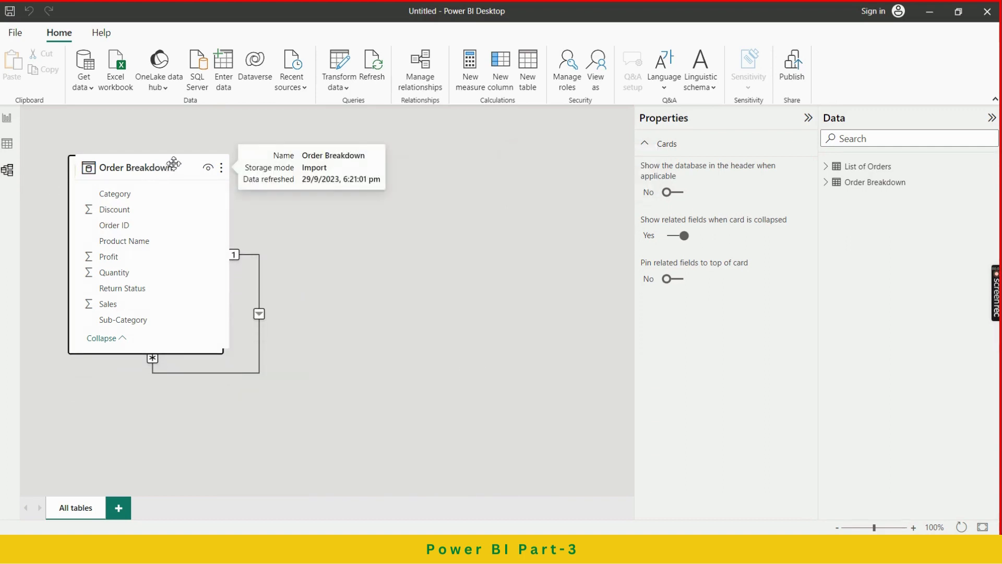
drag(183, 168, 467, 168)
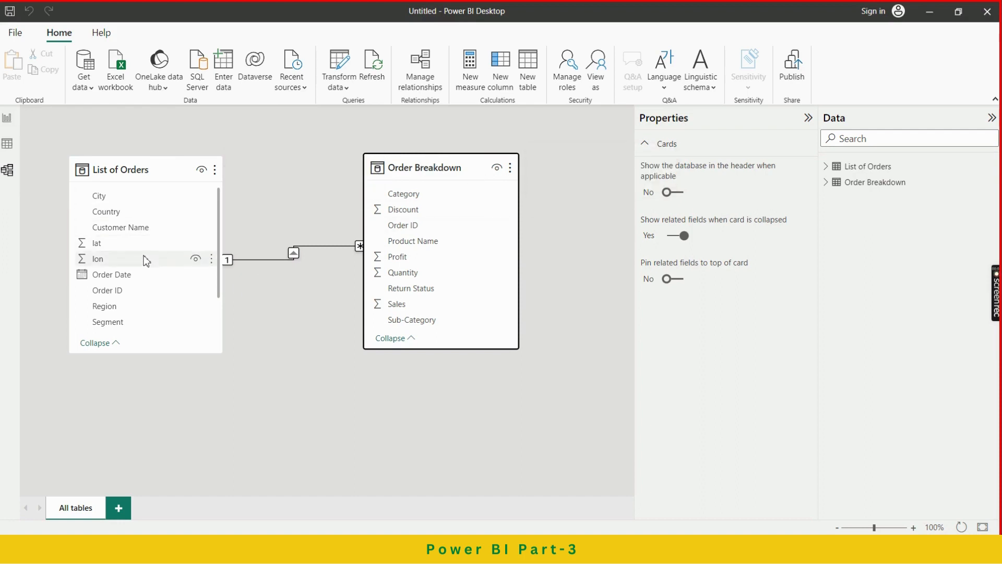
scroll(143, 261, down, 2)
scroll(144, 272, up, 2)
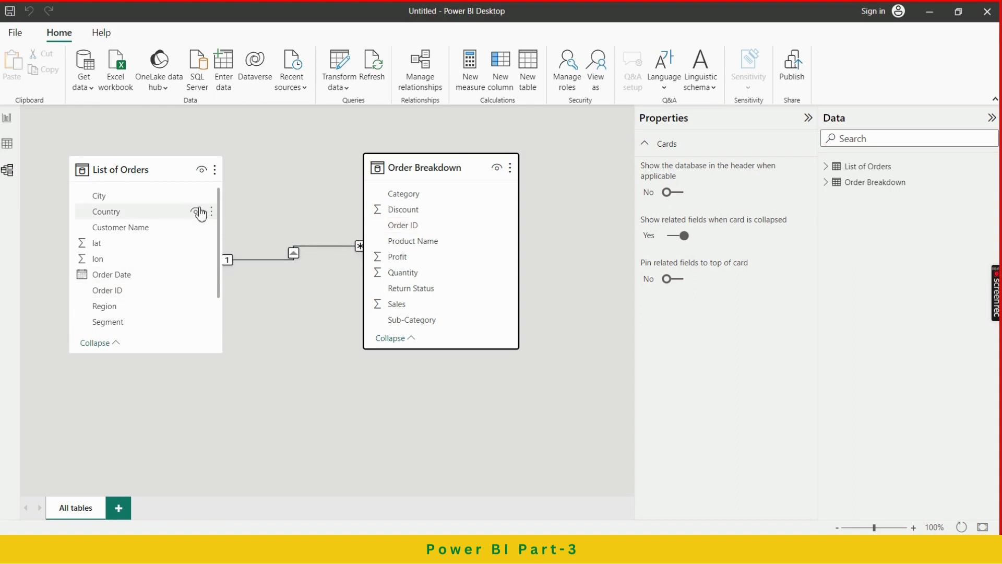
Step: Delete the existing relationship between the List of Orders and Order Breakdown tables
click(307, 249)
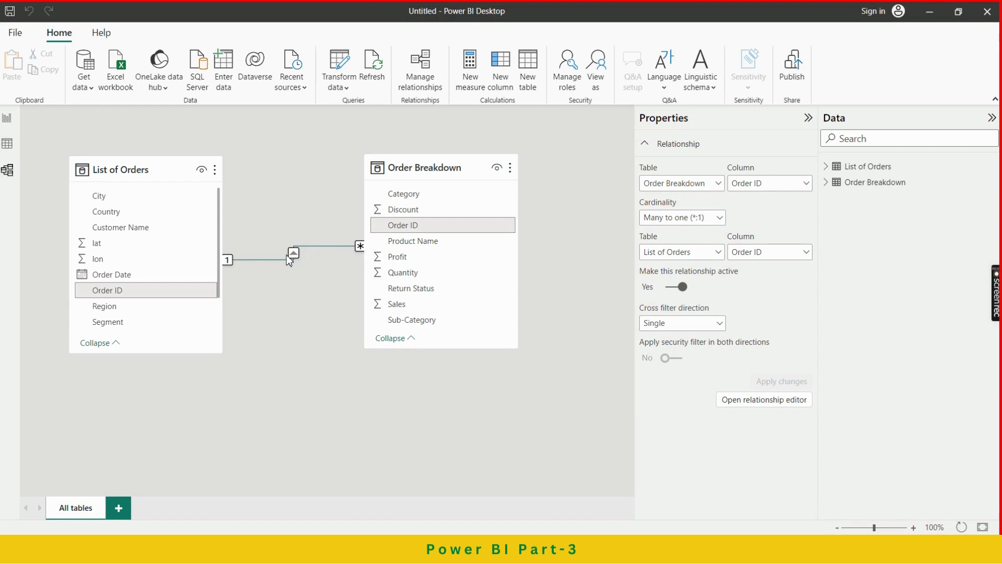
right_click(315, 246)
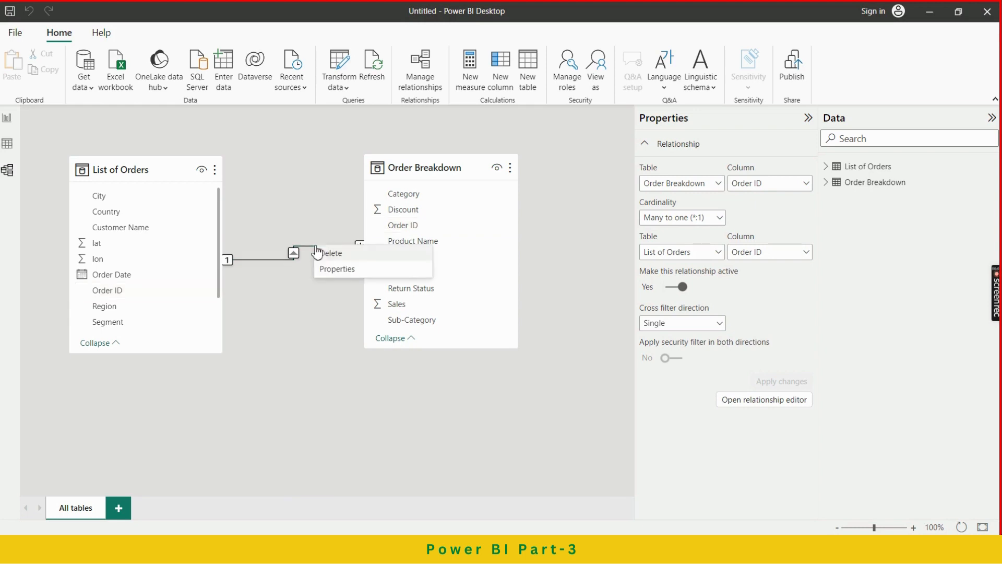
click(326, 254)
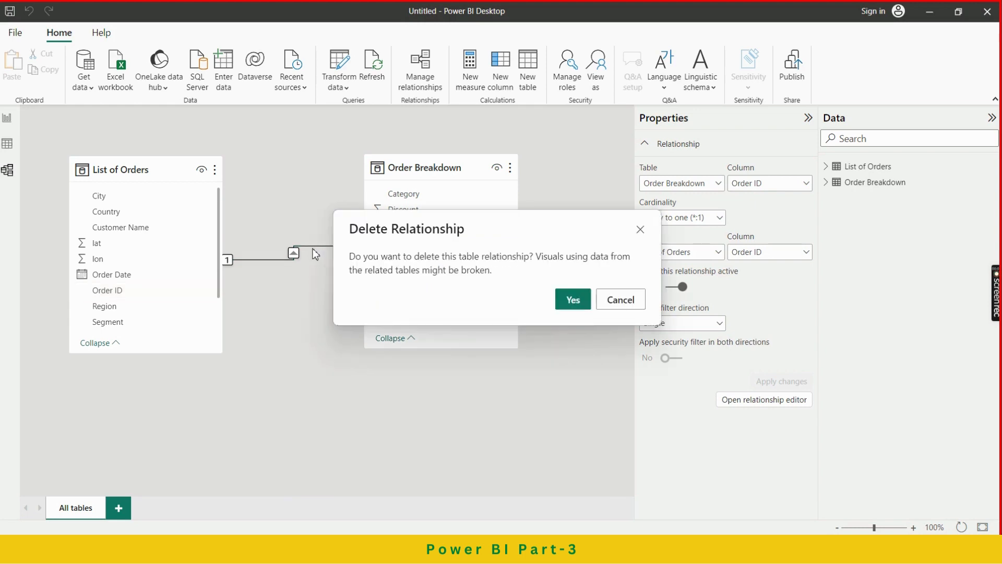
click(572, 297)
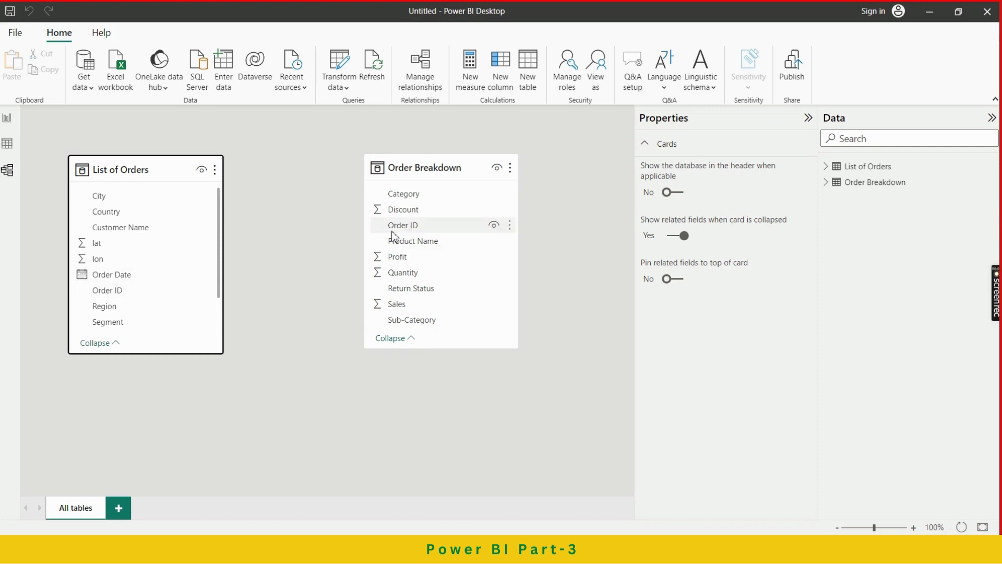
Step: Link the Order ID fields of List of Orders and Order Breakdown, and delete that relationship again
click(111, 292)
drag(113, 294, 409, 230)
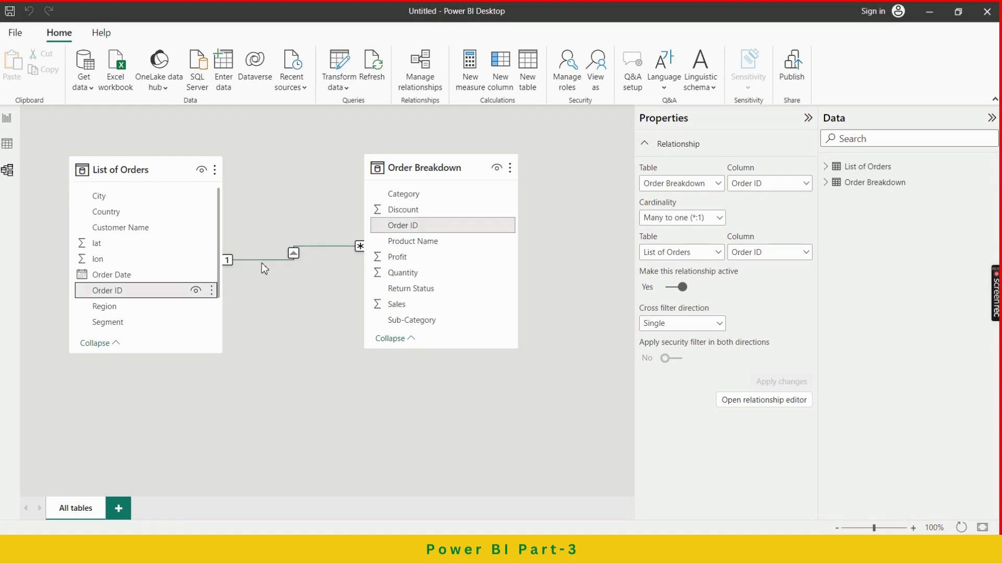
right_click(328, 246)
click(335, 254)
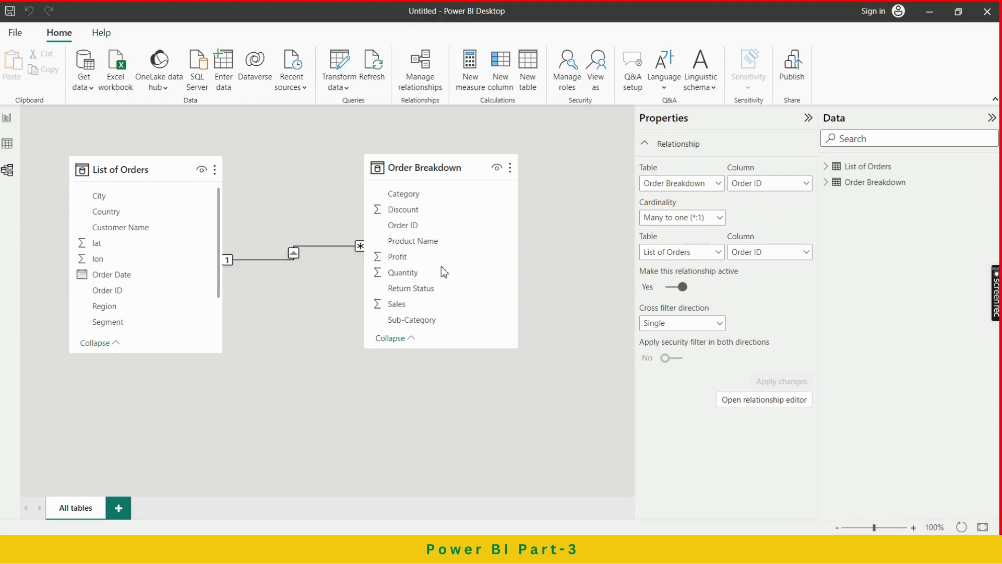
click(574, 300)
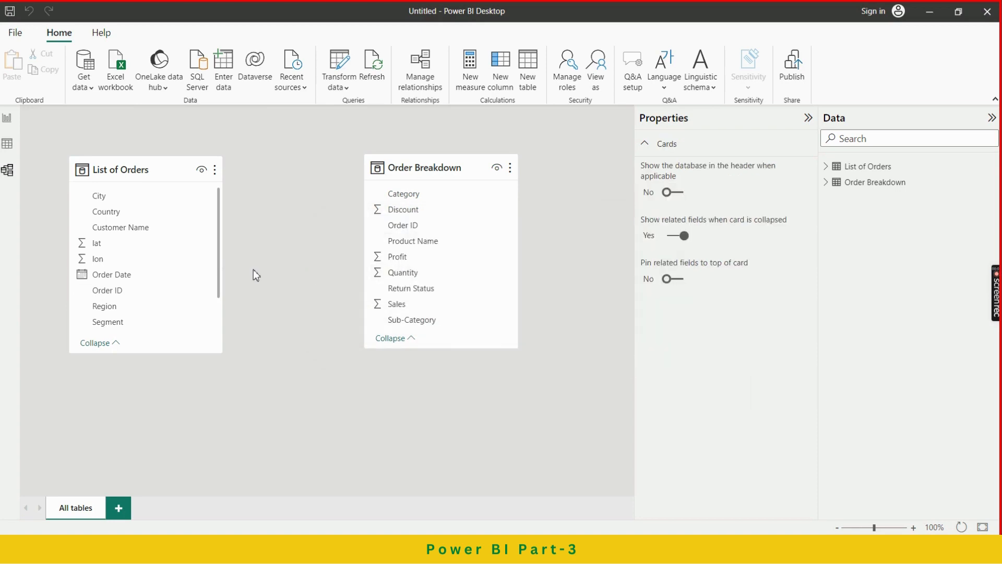
Step: Create a relationship from Order ID in List of Orders to Order ID in Order Breakdown
click(114, 290)
click(412, 225)
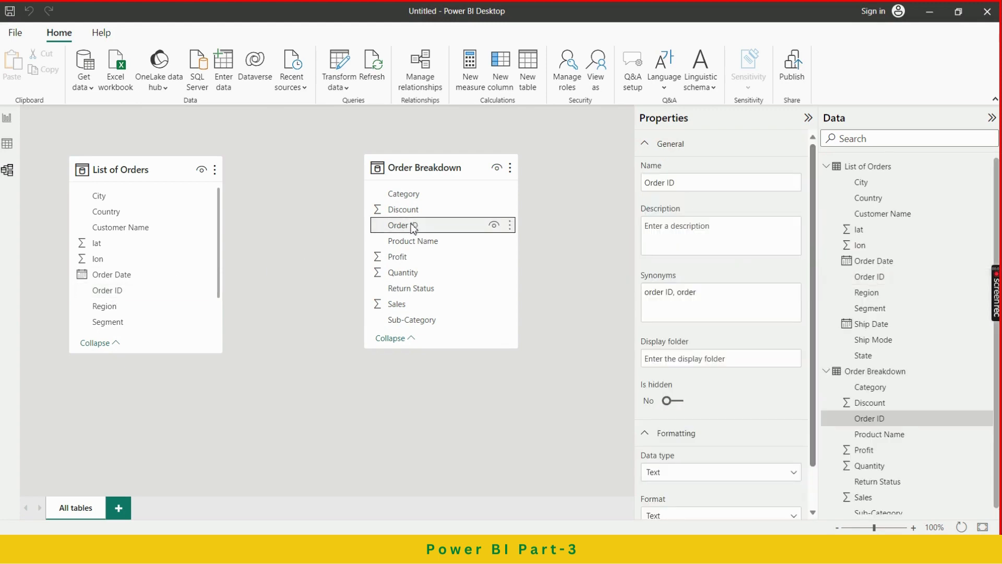
click(102, 290)
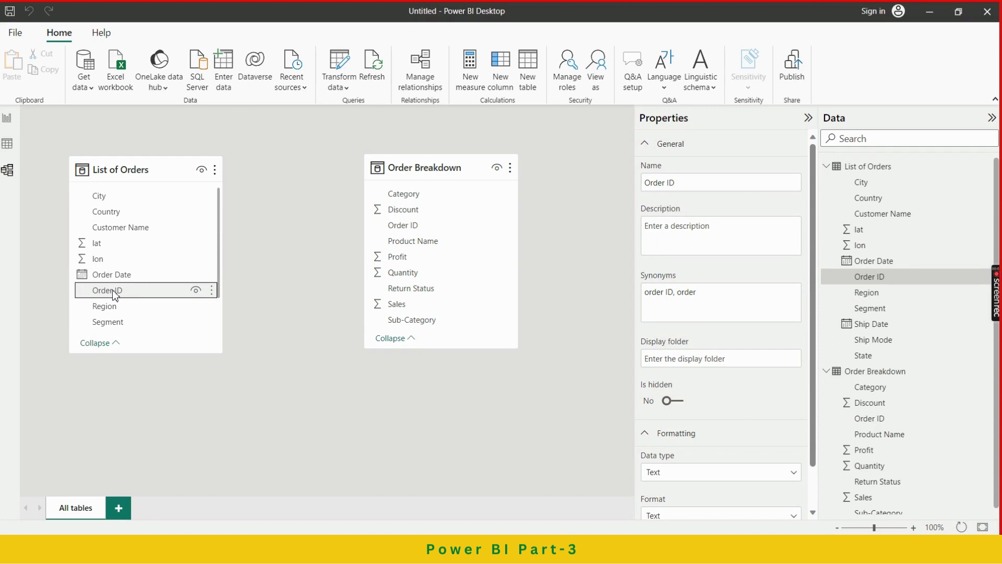
drag(114, 293, 410, 231)
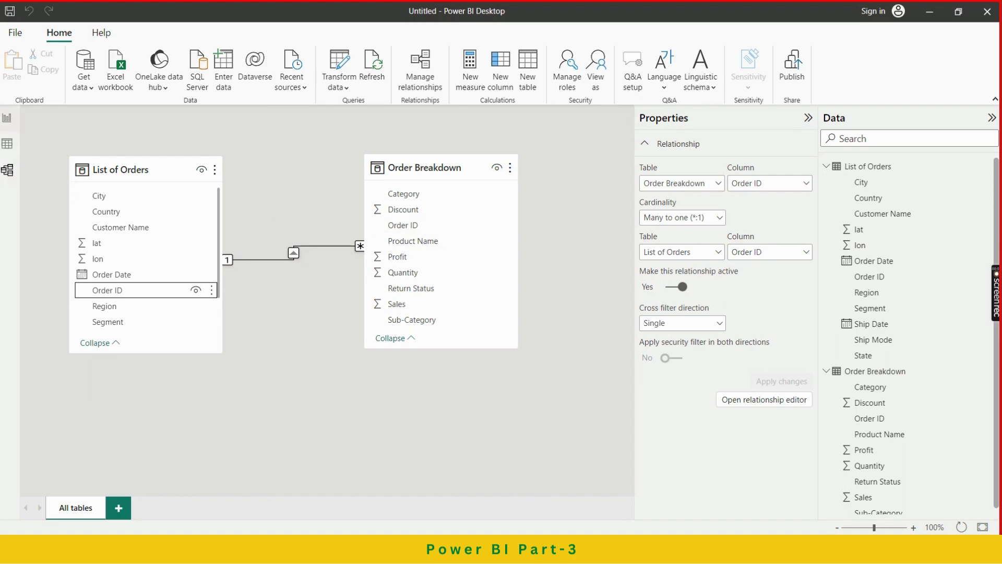
Step: Add a table visual to report Page 1, placing it right of the page's centre and enlarging it slightly
click(6, 118)
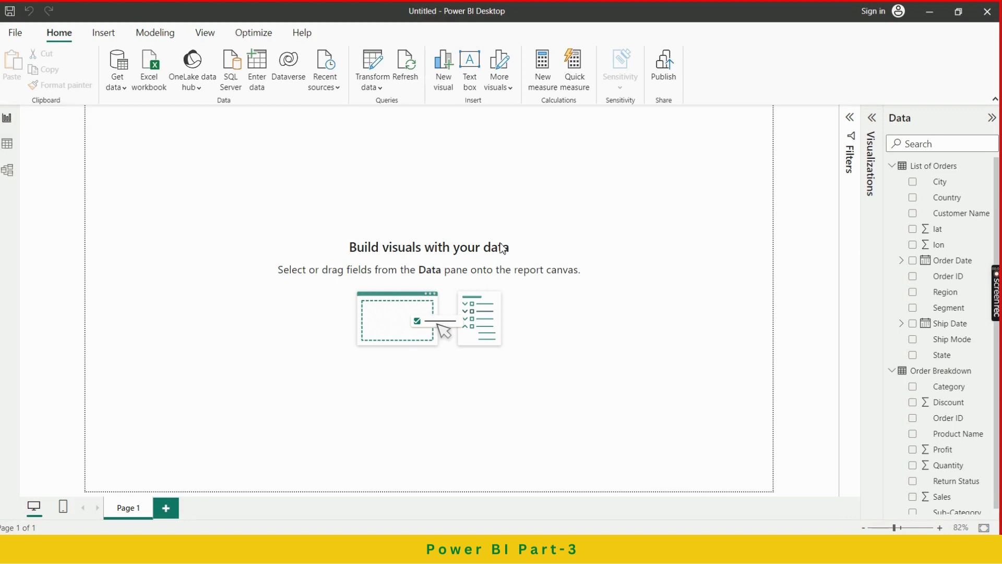
click(871, 119)
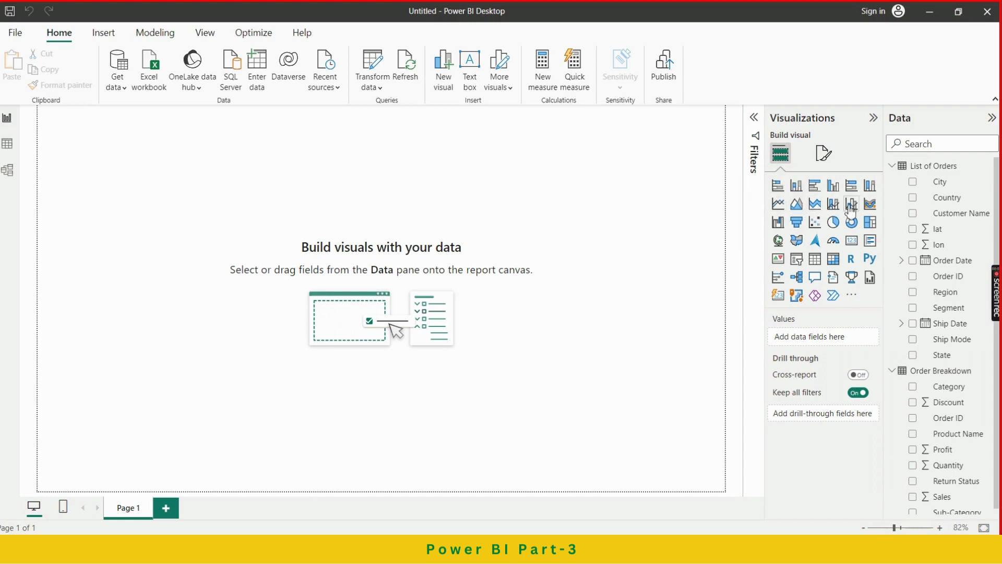
click(817, 265)
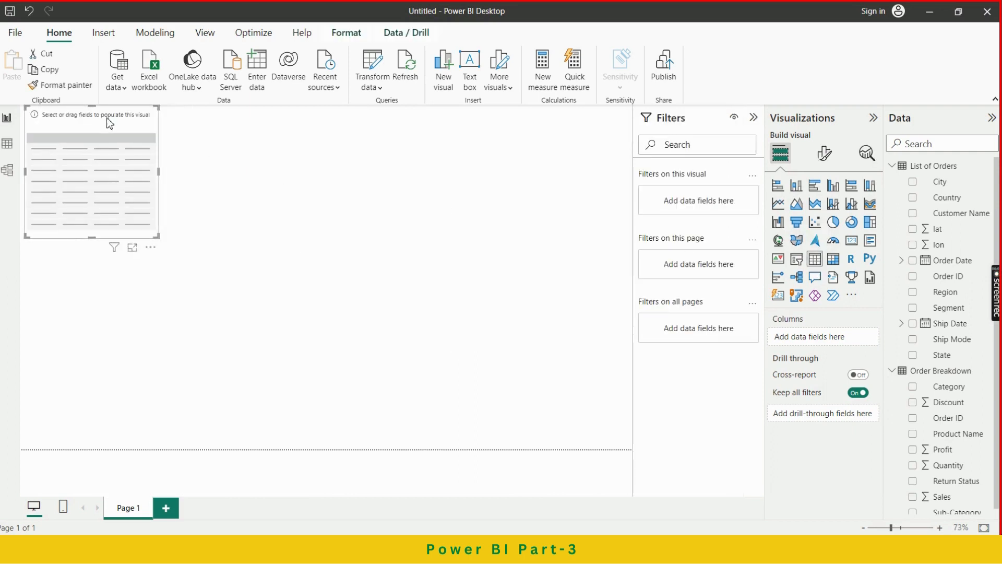
drag(93, 121, 405, 198)
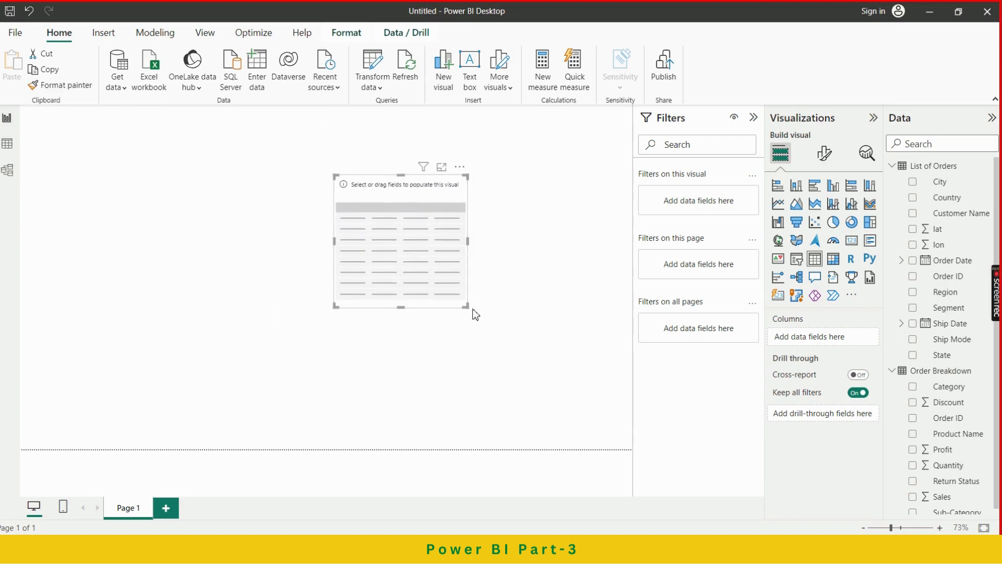
drag(466, 305, 504, 347)
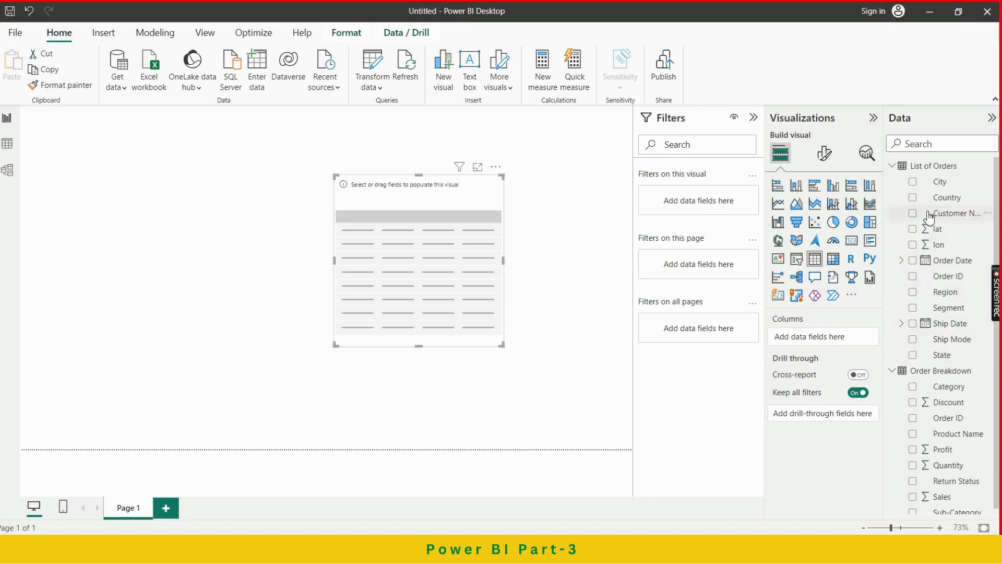
Step: Add the Sales field from Order Breakdown as a column of the table visual
scroll(959, 428, down, 1)
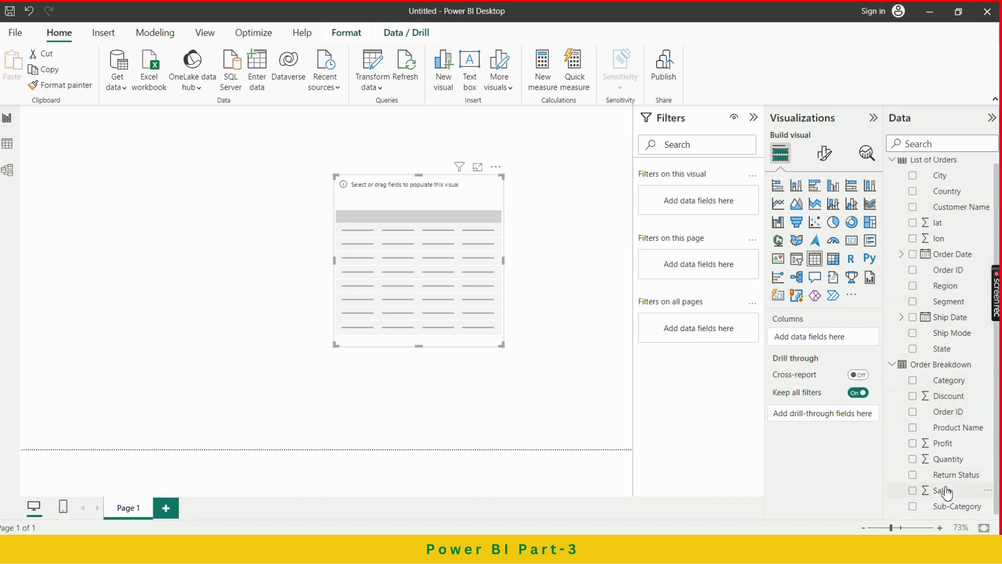
drag(942, 491, 823, 338)
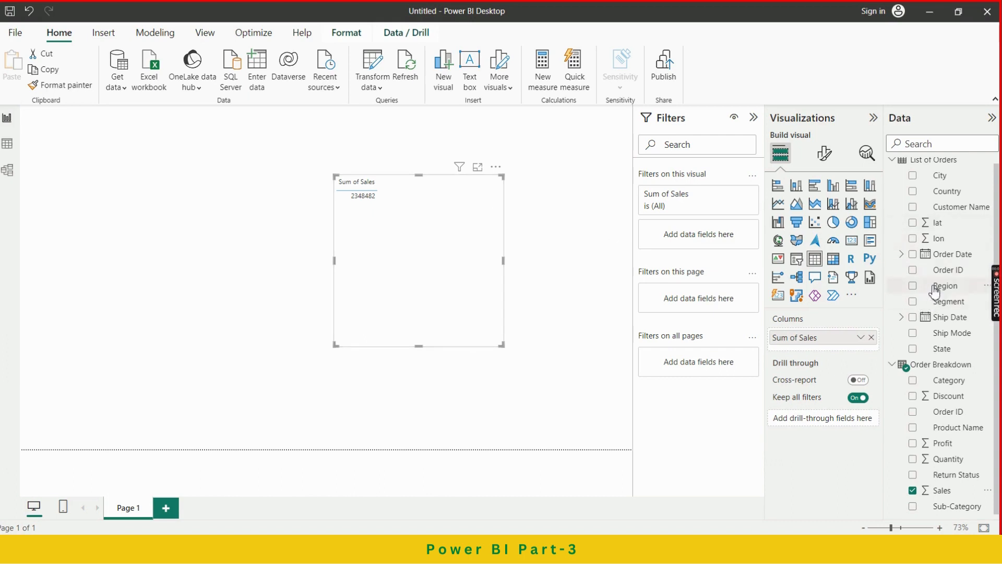
Step: Add Region and Segment from List of Orders to the table visual, placing both ahead of Sum of Sales
drag(934, 290, 808, 350)
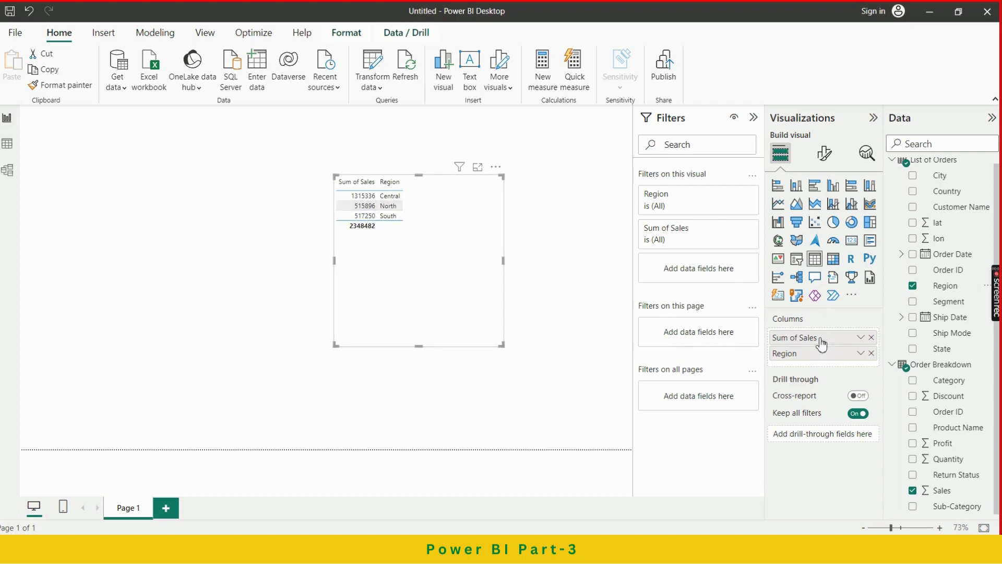
drag(821, 356, 821, 339)
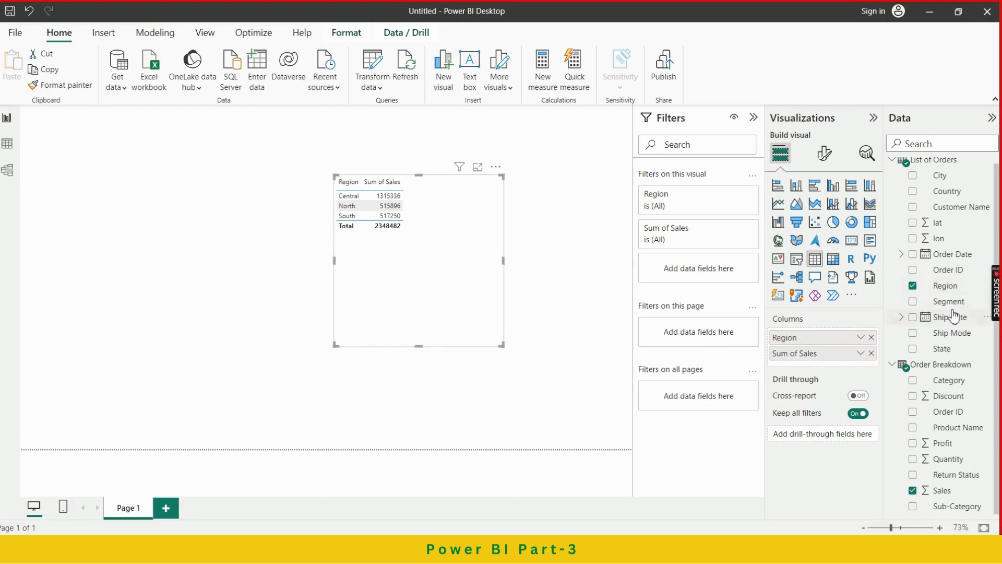
drag(951, 307, 842, 350)
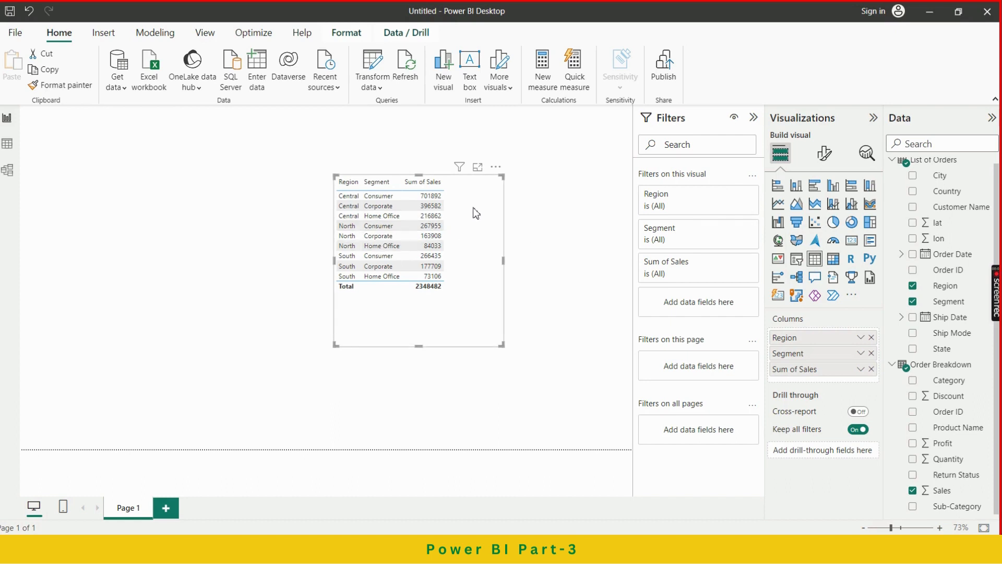
Step: Convert the table visual to a matrix and shrink its height to fit closely around the rows
click(834, 265)
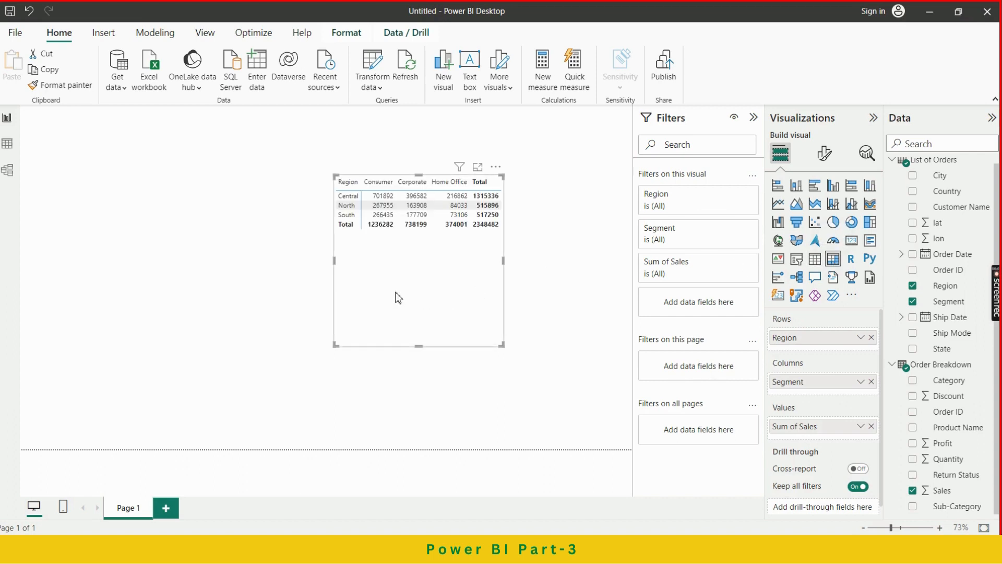
drag(419, 345, 416, 249)
click(416, 238)
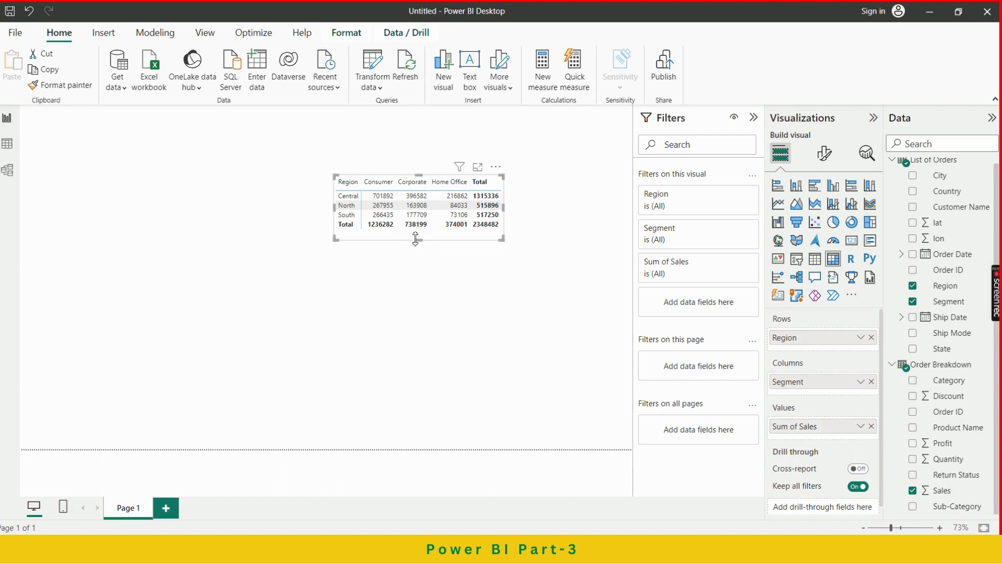
drag(504, 237, 514, 260)
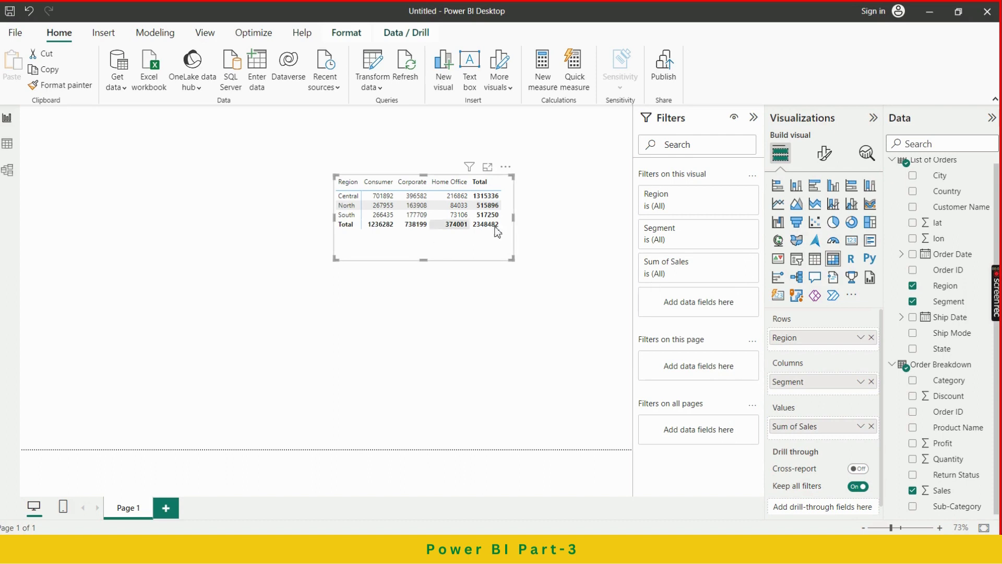
Step: Convert the matrix back to a table and remove its Region and Segment columns
click(821, 261)
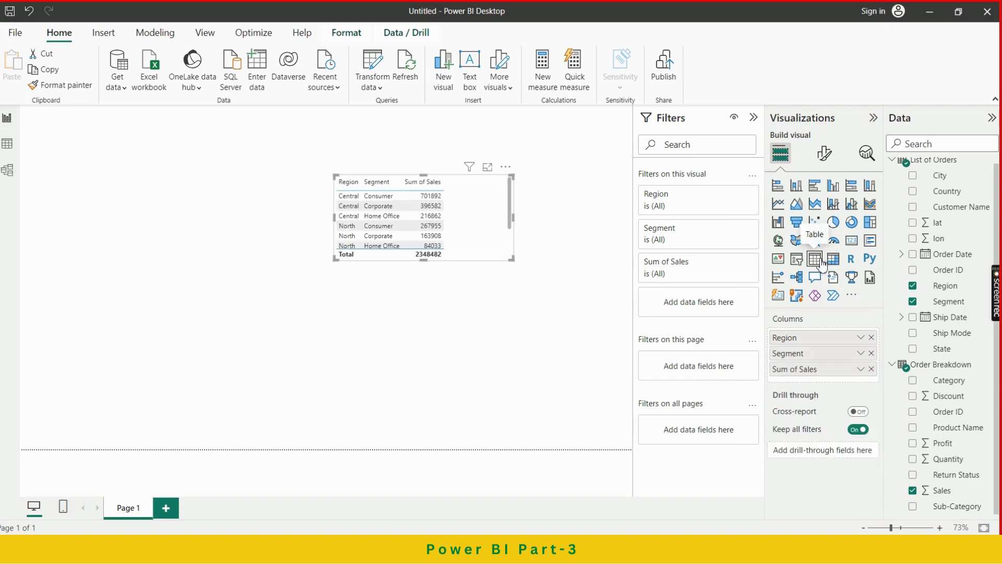
click(872, 339)
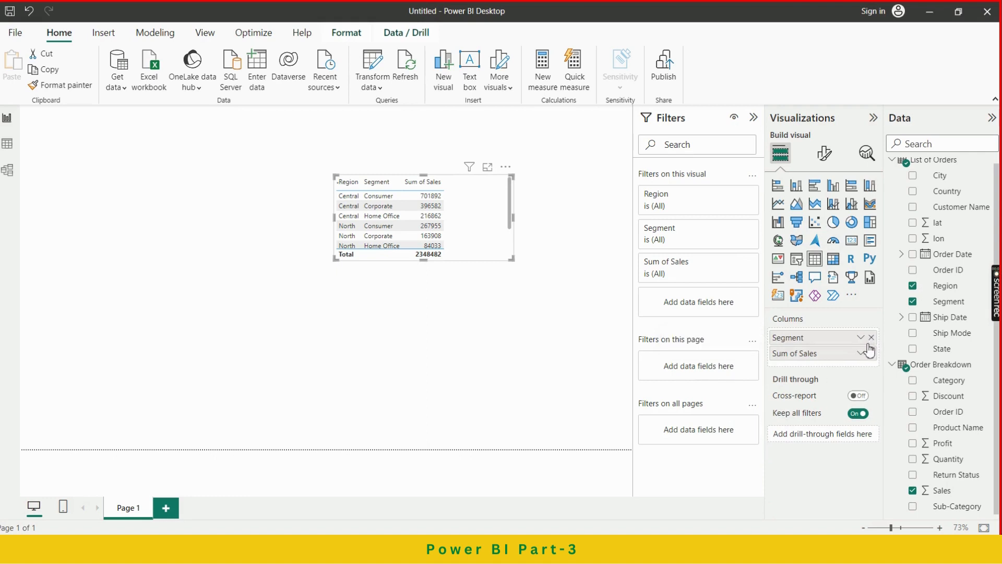
click(872, 338)
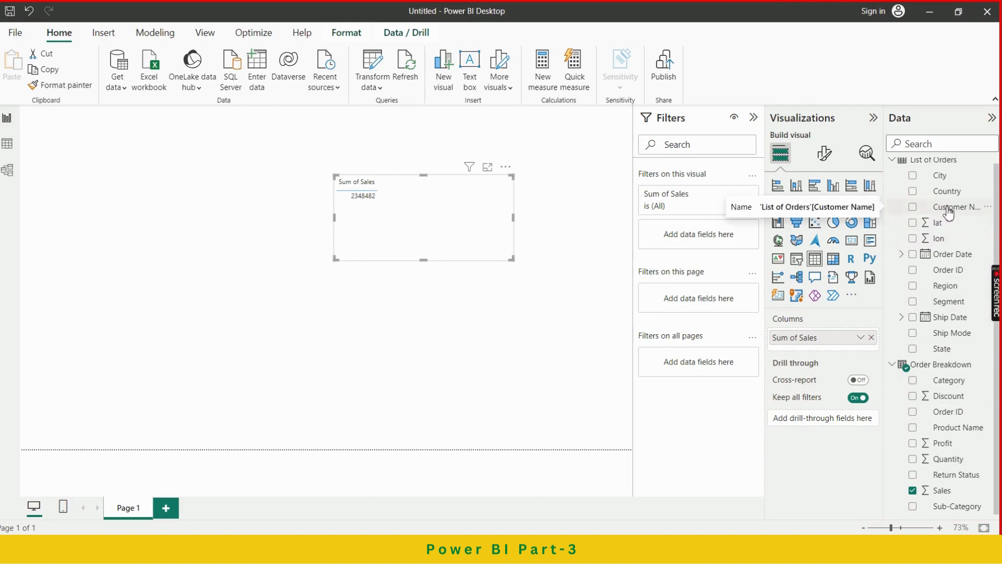
Step: Add Customer Name before Sum of Sales in the table, and resize the visual to be narrower and taller around its two columns
drag(949, 213, 829, 362)
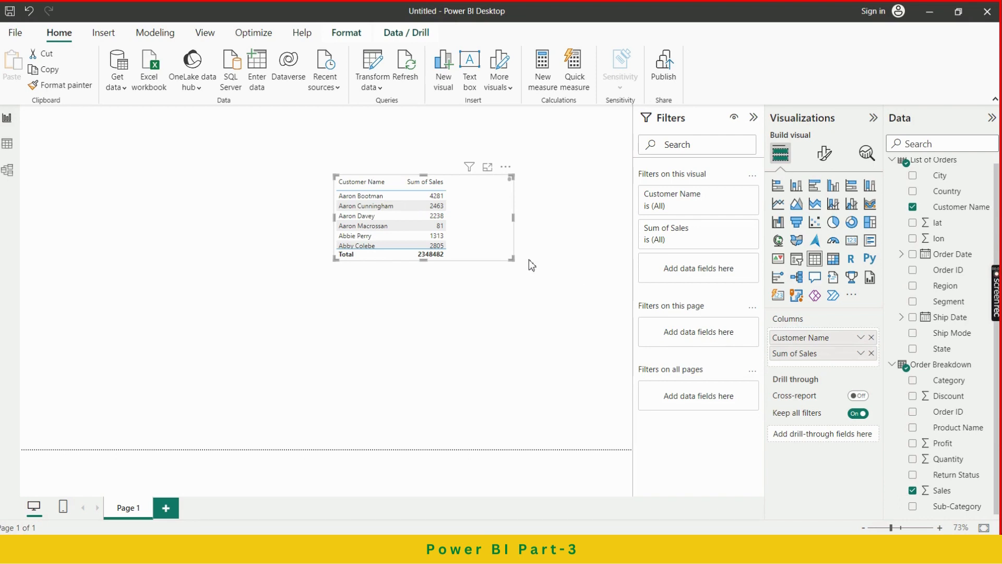
drag(509, 261, 449, 280)
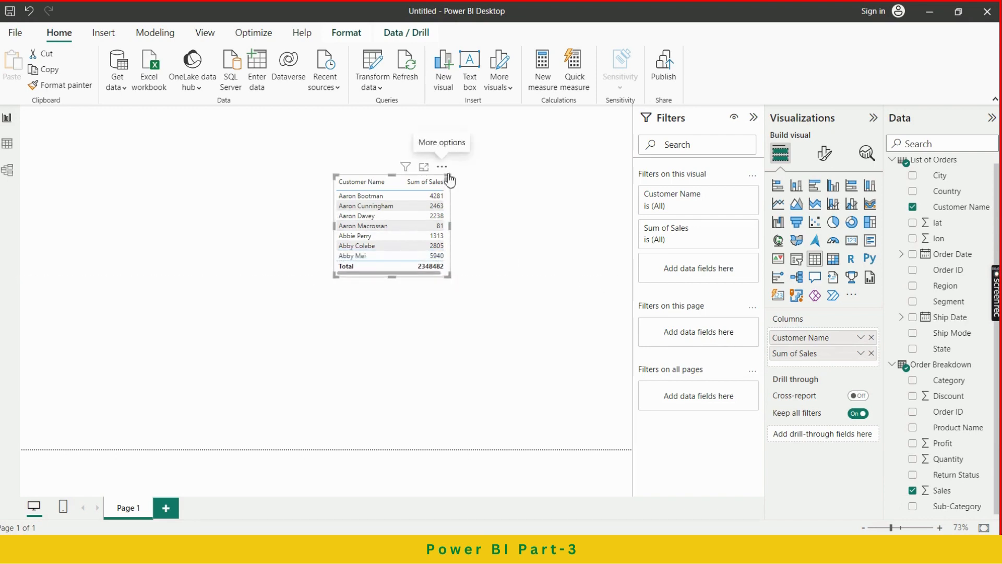
drag(450, 173, 489, 153)
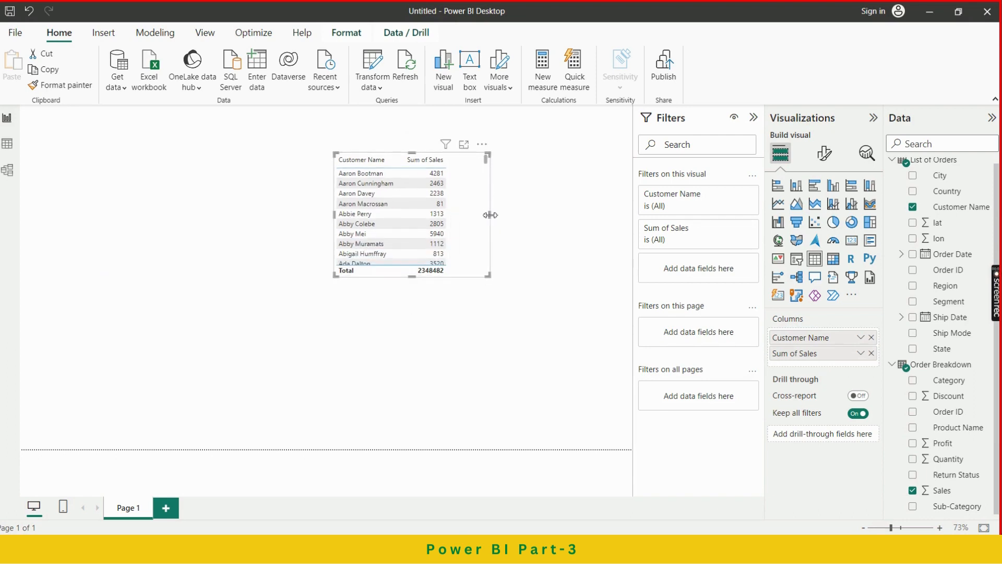
drag(490, 215, 456, 221)
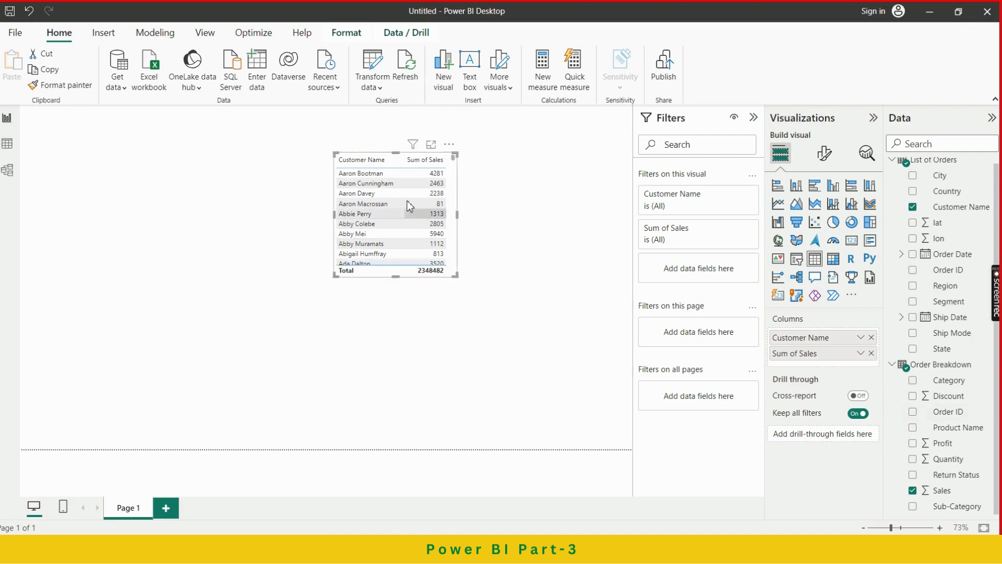
Step: Turn on the table visual's title with the text "Customerwise Sales", and widen the visual slightly
click(827, 156)
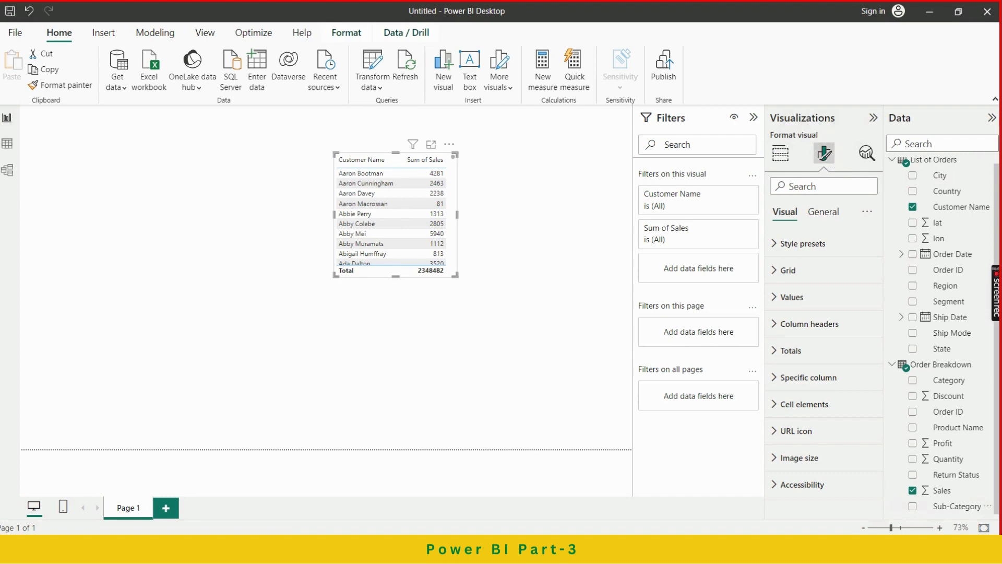
click(822, 220)
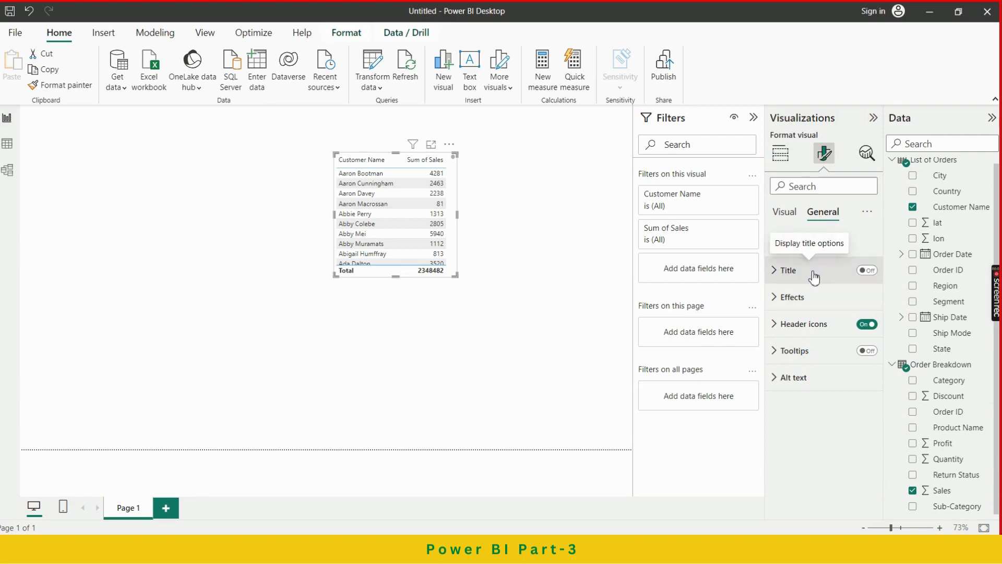
click(869, 271)
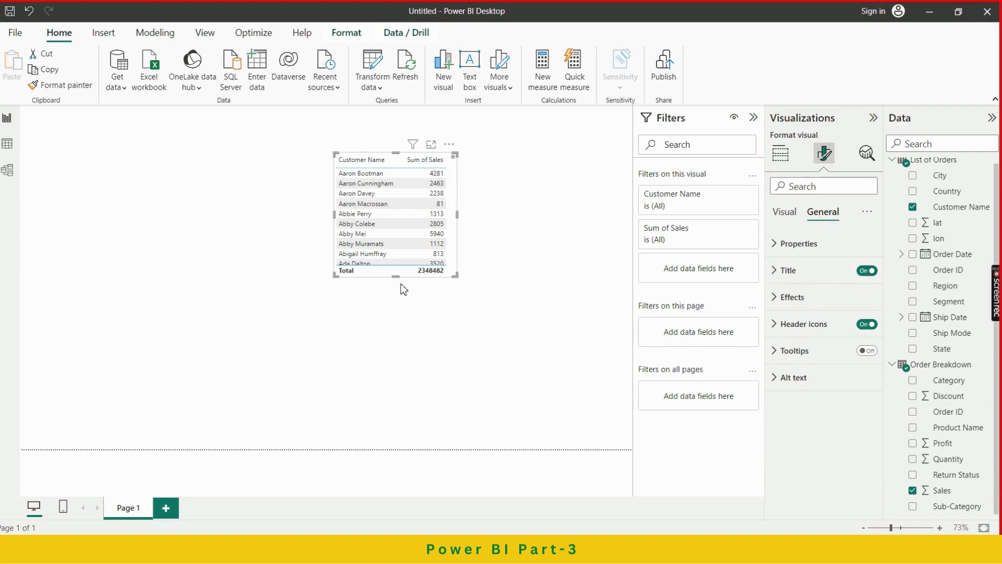
mouse_move(455, 275)
mouse_down()
mouse_move(474, 327)
mouse_move(470, 279)
mouse_up()
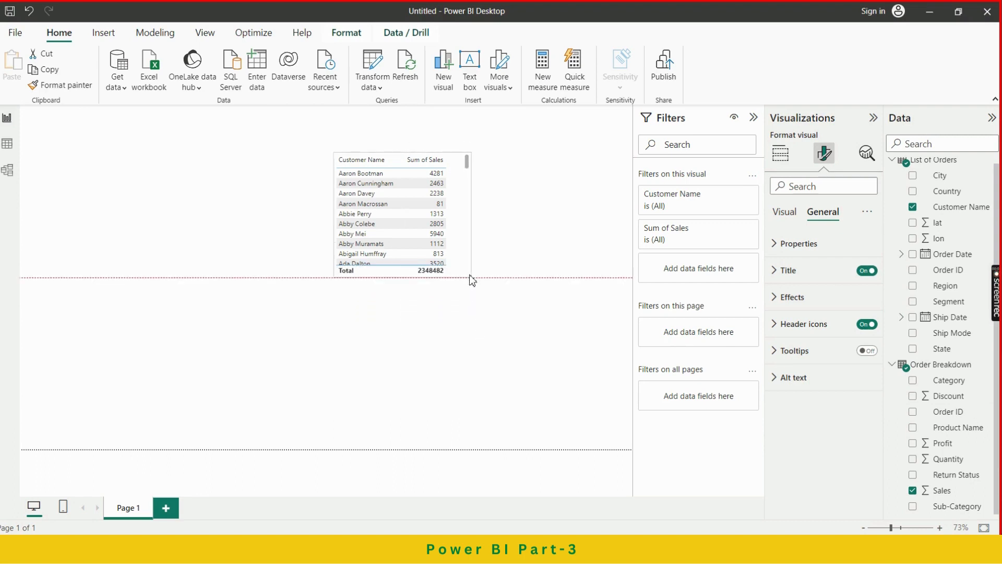
click(792, 271)
click(813, 333)
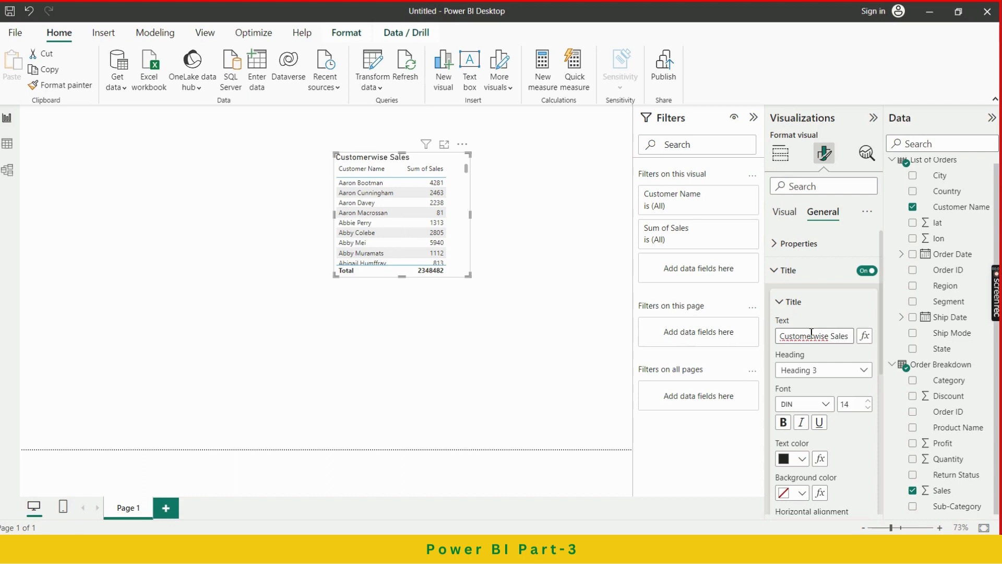
click(835, 315)
Step: Centre the table's title with white text on a black background, and narrow the visual to about the width of its columns
scroll(817, 389, down, 1)
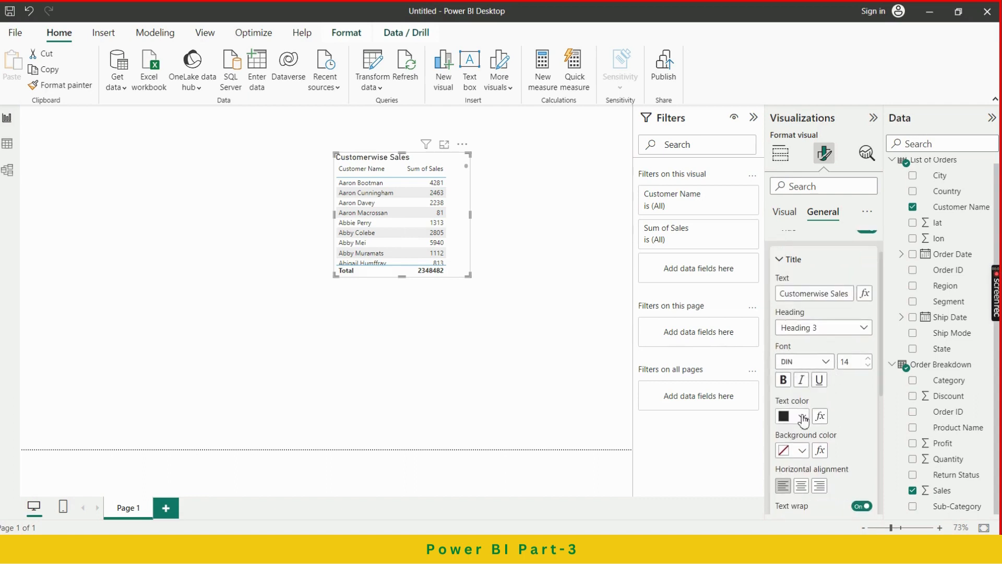
click(802, 416)
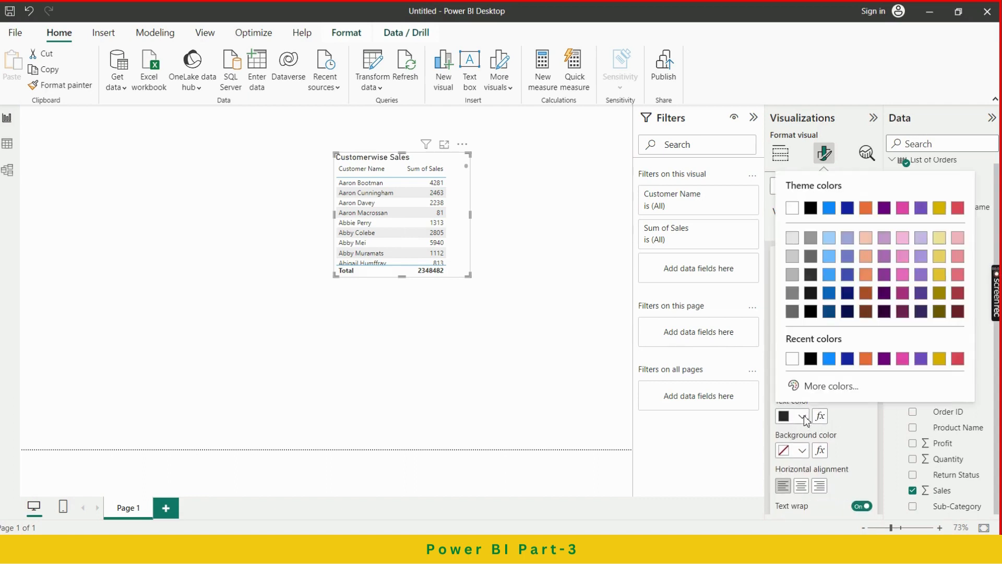
click(846, 424)
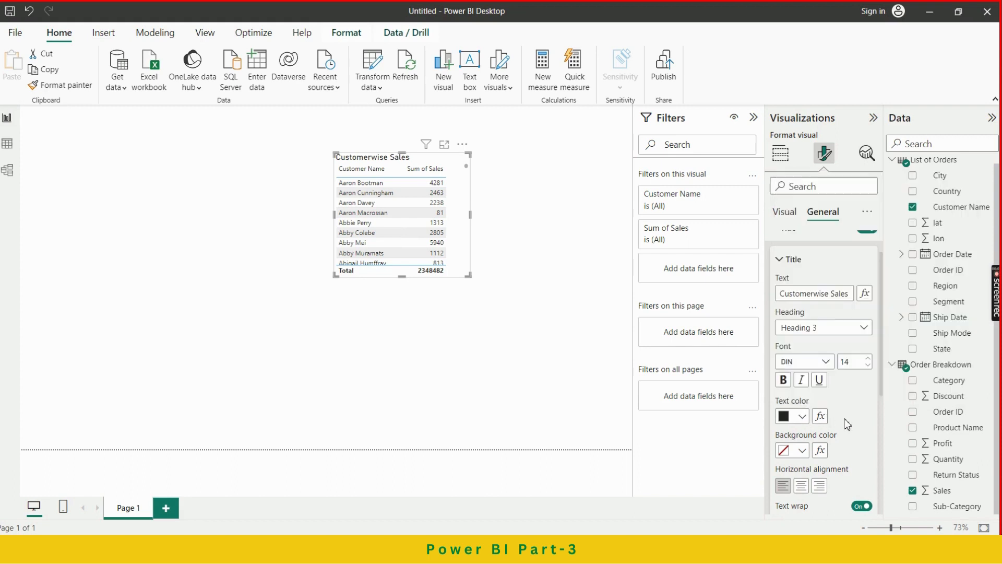
click(802, 486)
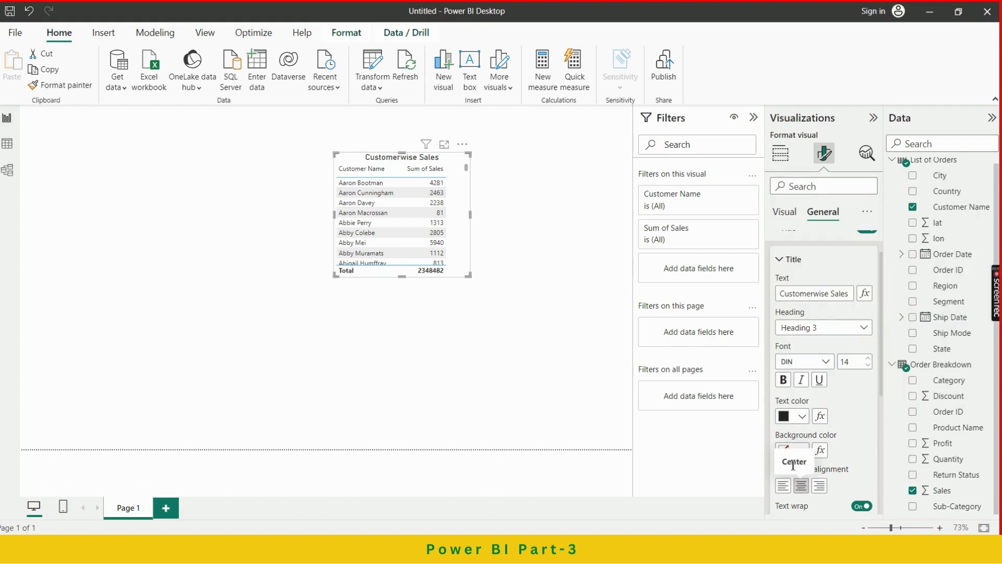
click(802, 451)
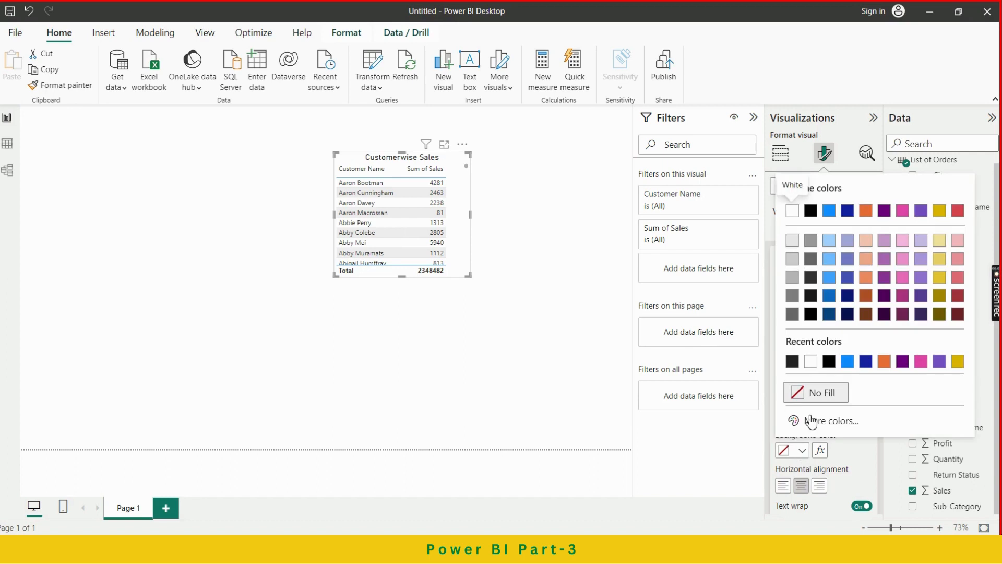
click(829, 361)
click(802, 416)
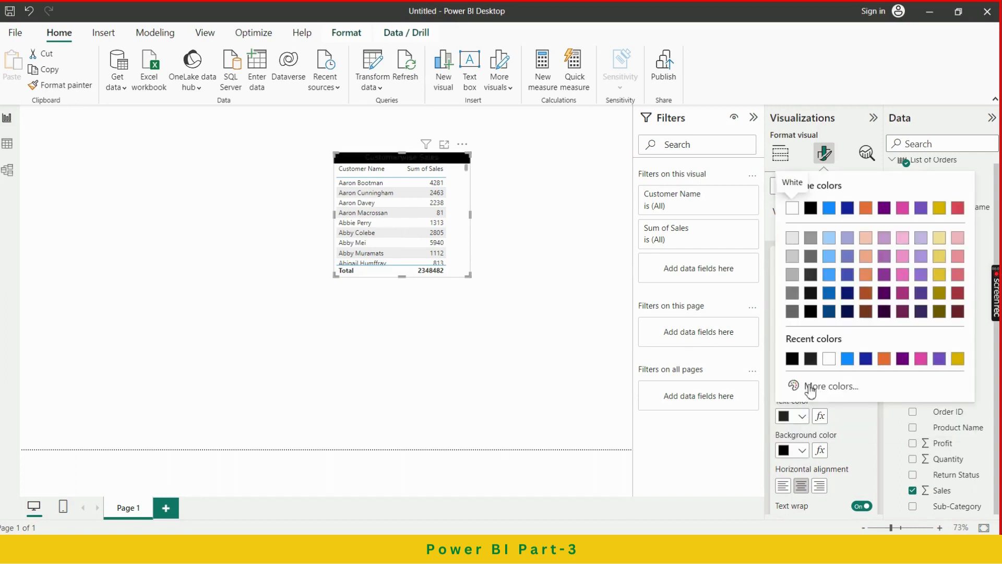
click(791, 210)
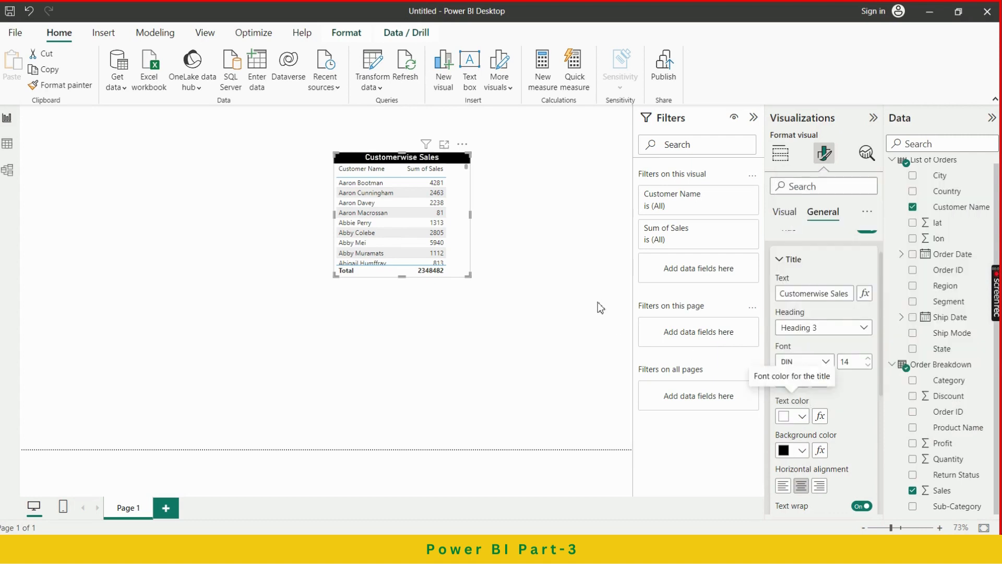
drag(470, 214, 450, 214)
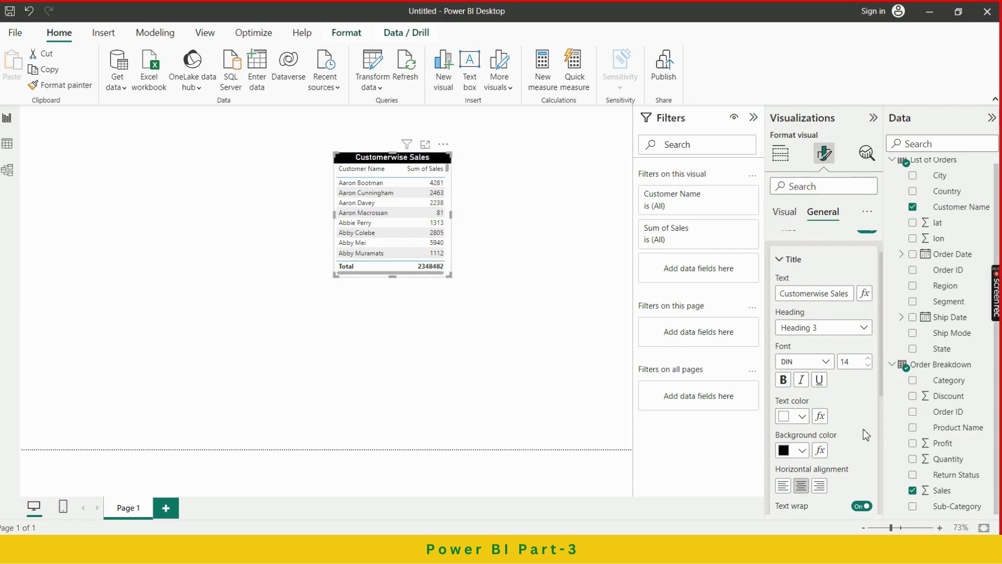
Step: Look through the table's remaining general formatting options, from the title's text wrap and subtitle down to alt text
scroll(864, 429, down, 3)
scroll(835, 460, down, 1)
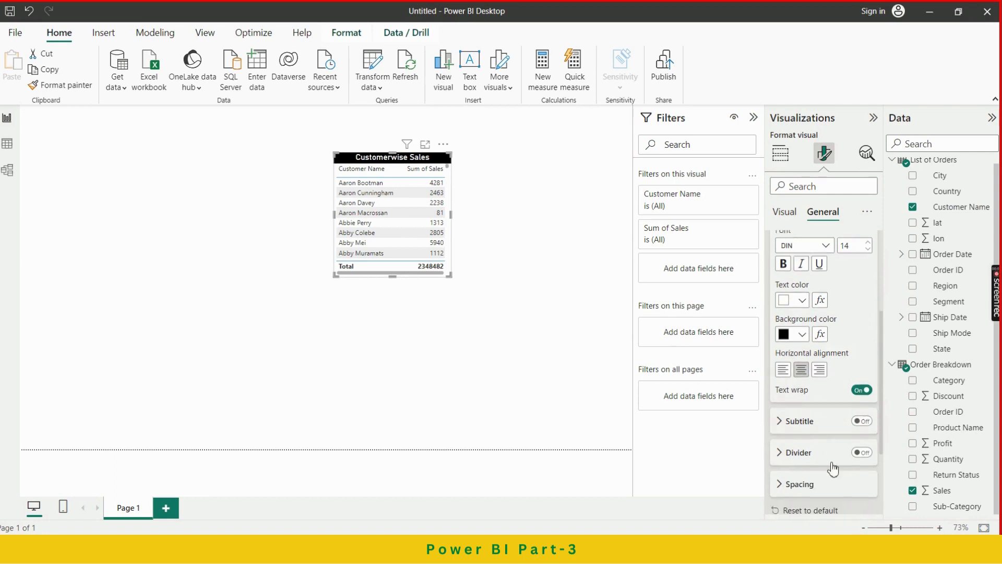
scroll(834, 468, down, 1)
scroll(812, 431, down, 1)
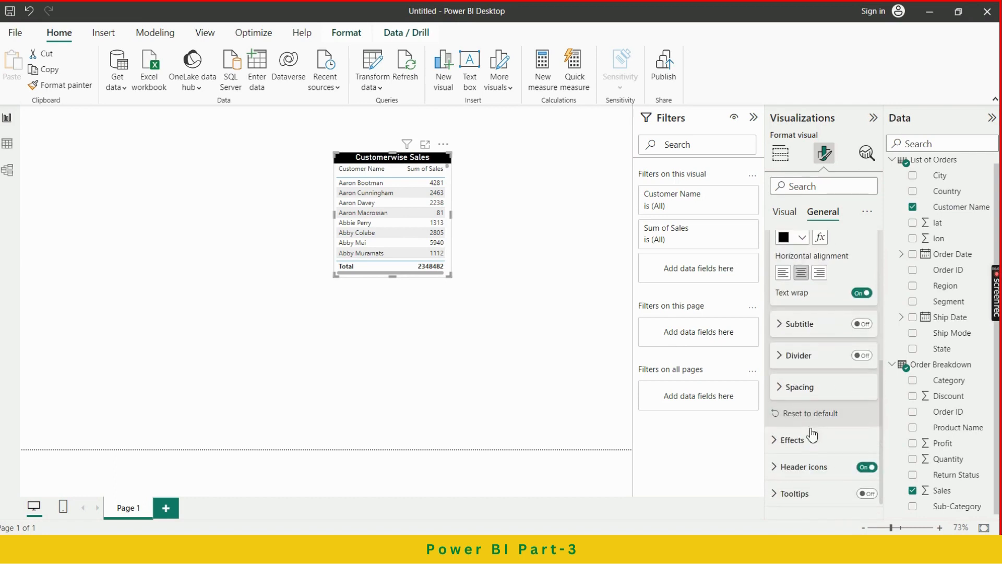
scroll(840, 444, down, 1)
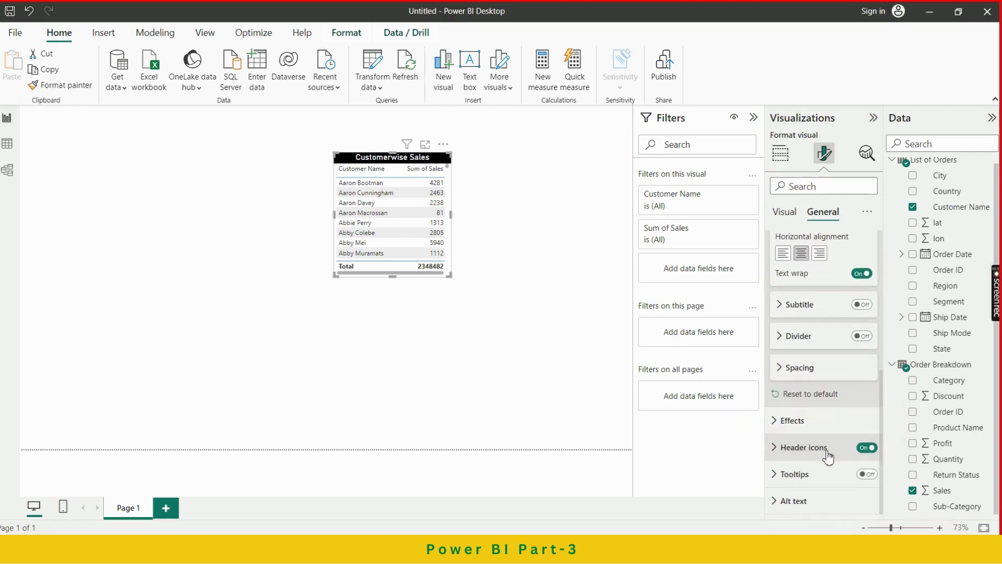
scroll(817, 444, up, 3)
scroll(821, 355, up, 2)
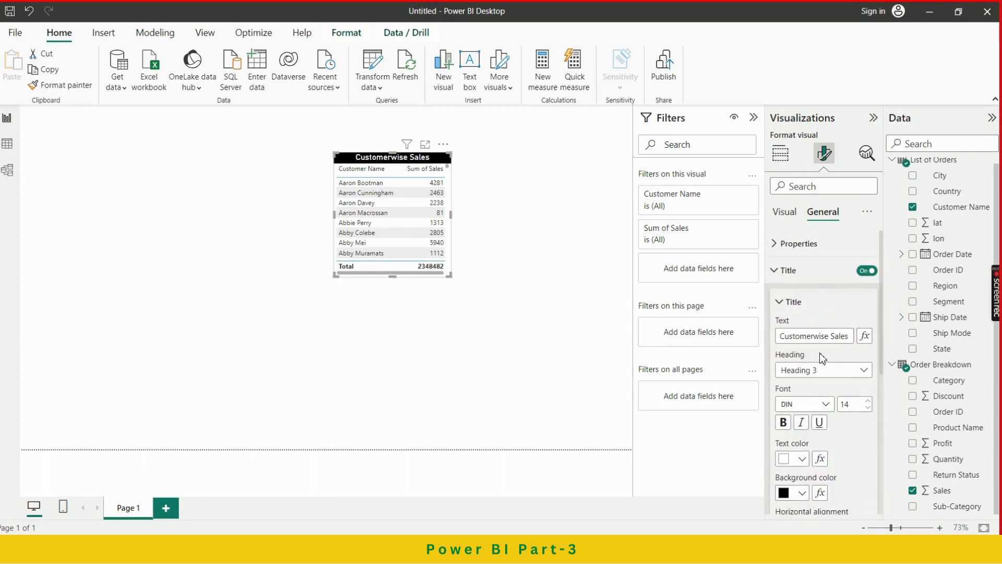
Step: Try light blue for the table's horizontal gridlines, and return them to light grey
click(782, 217)
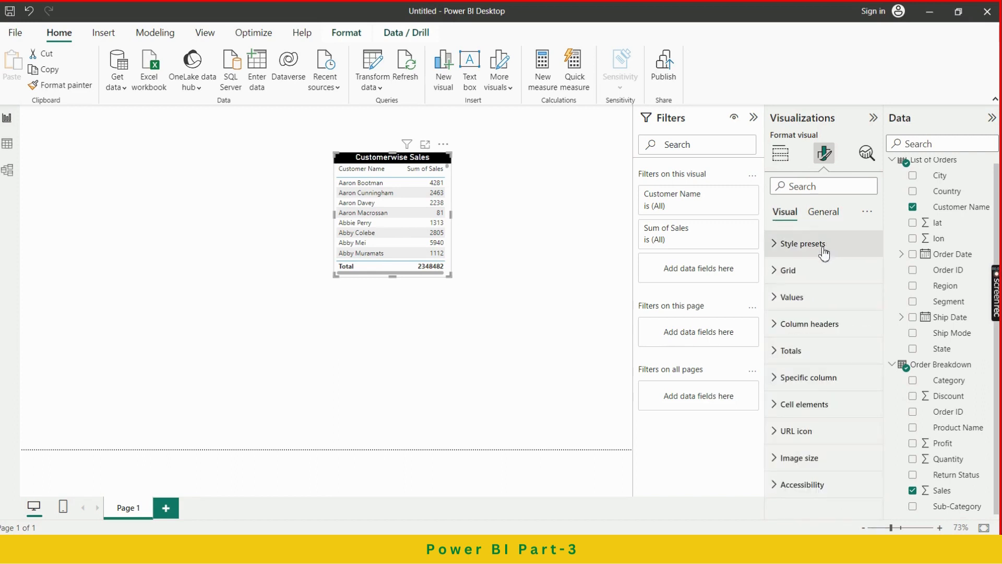
click(807, 278)
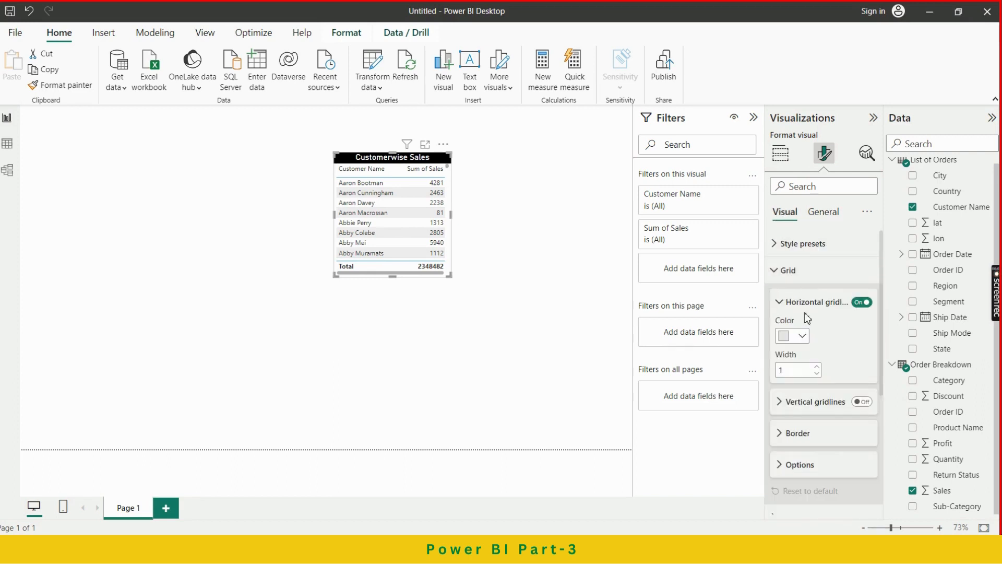
click(803, 337)
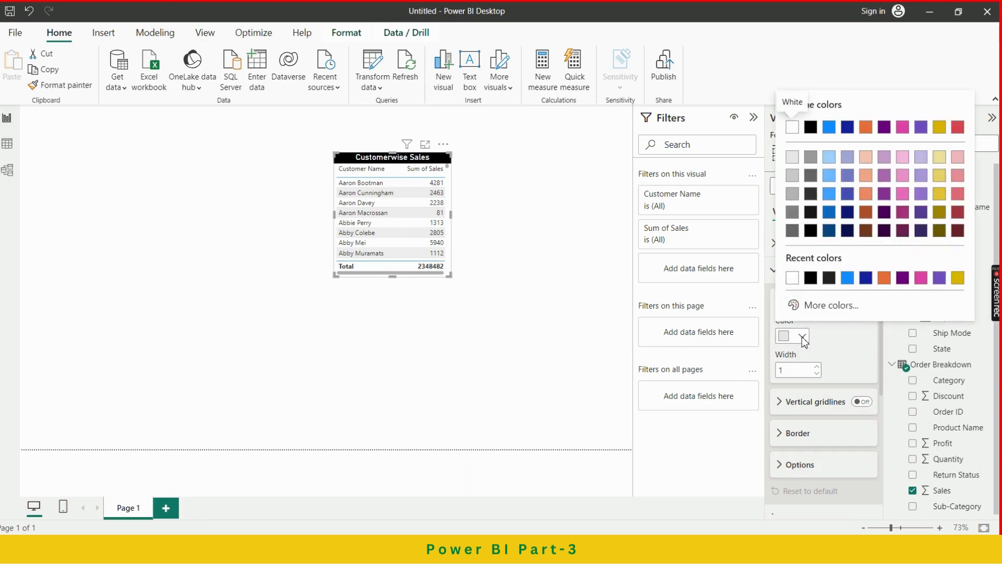
click(830, 163)
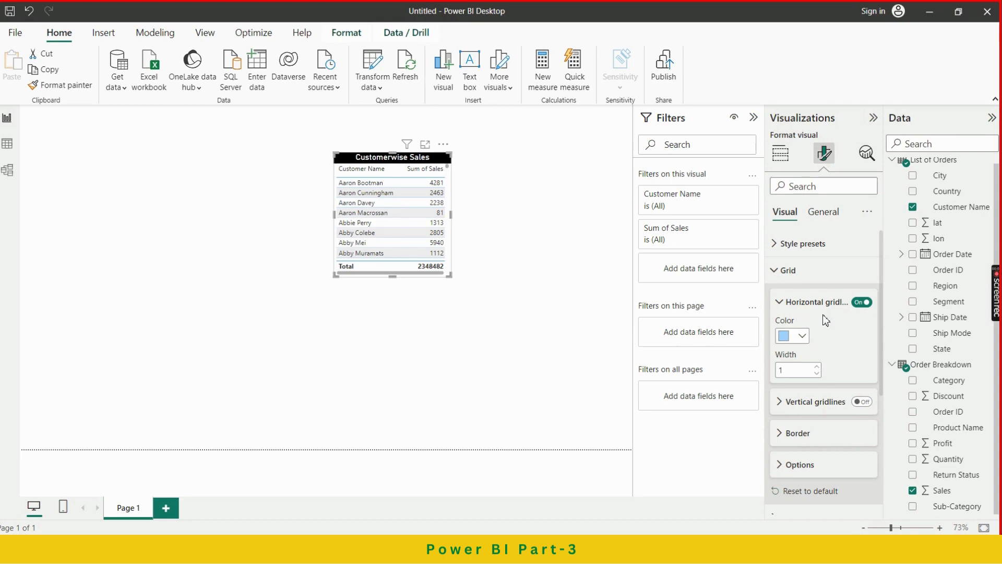
click(804, 337)
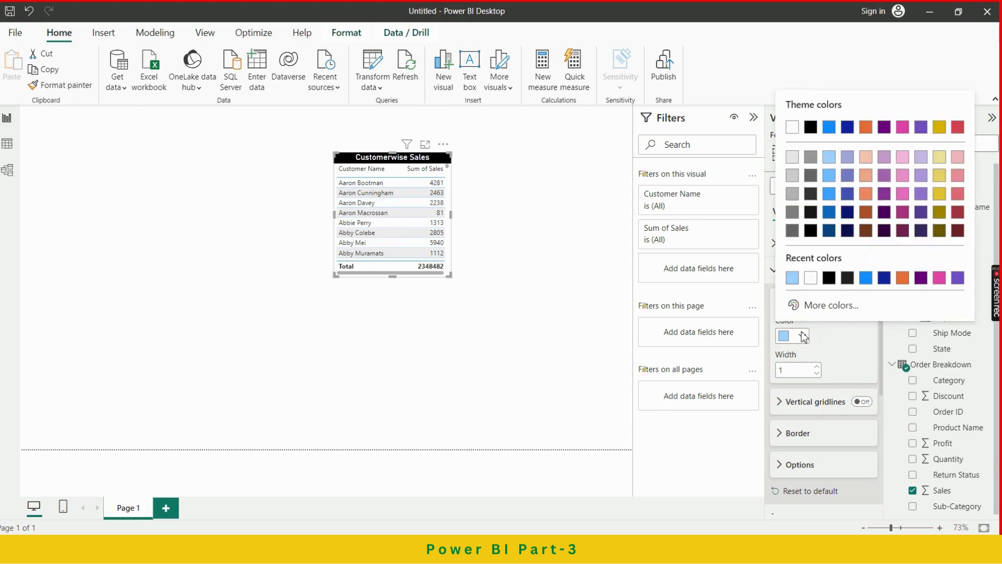
click(793, 161)
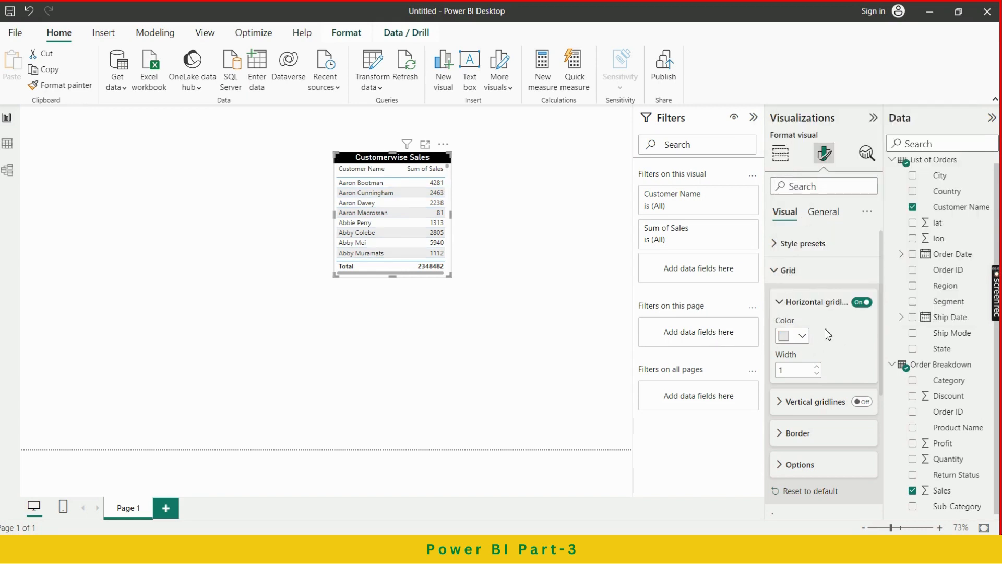
Step: Look through the table's vertical gridline settings, the remaining visual formatting categories and the available style presets
scroll(829, 337, down, 1)
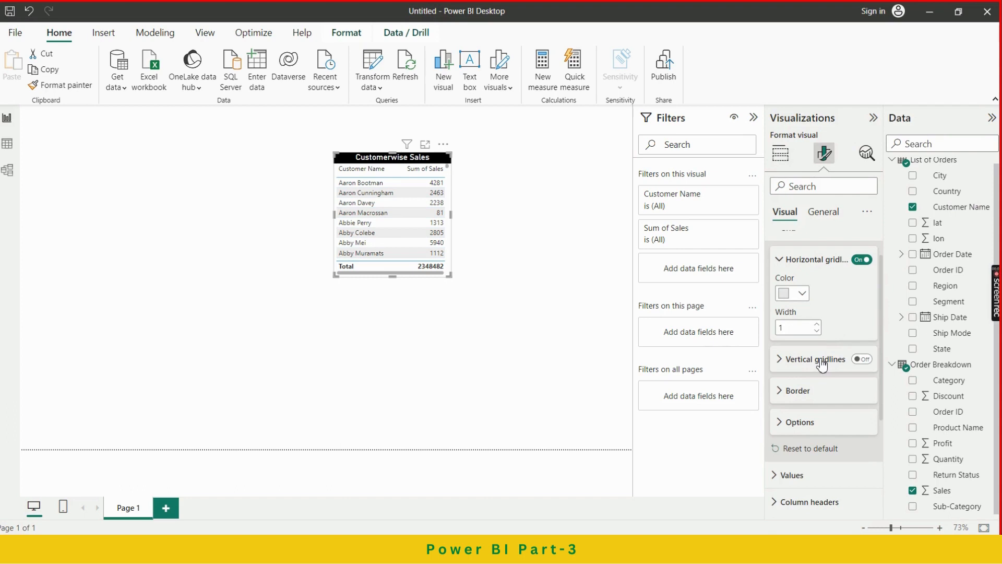
click(822, 364)
scroll(820, 377, down, 1)
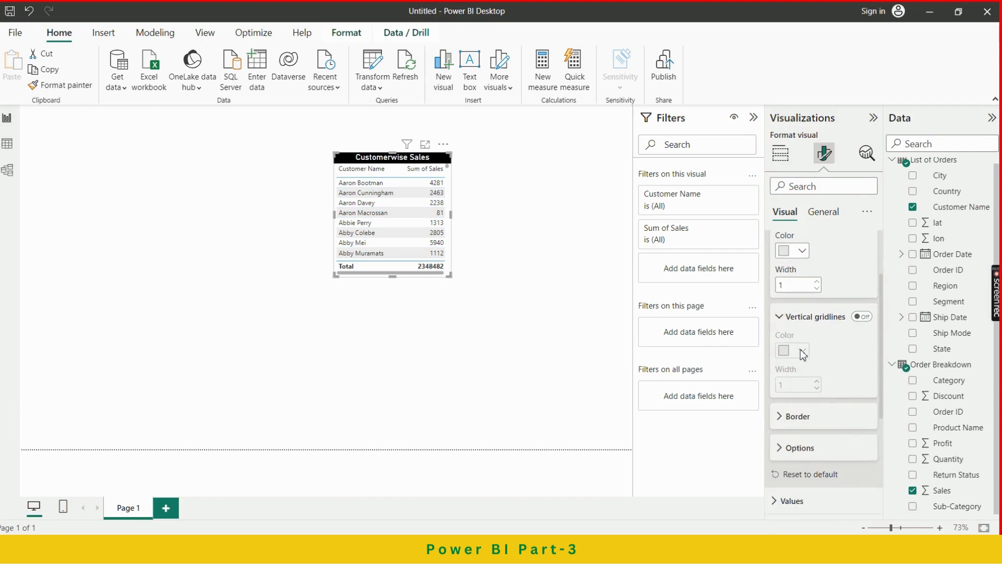
click(791, 319)
scroll(837, 369, down, 1)
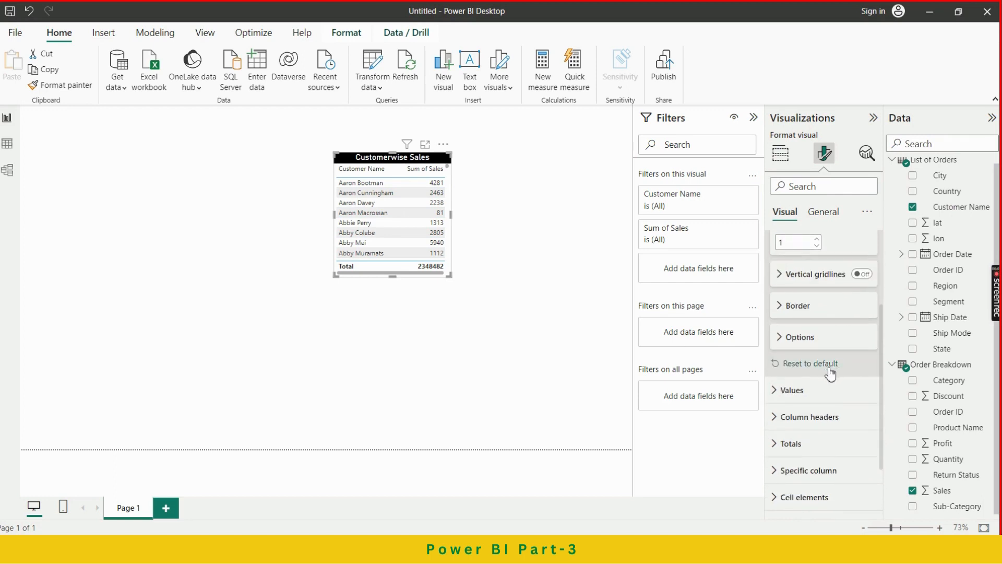
scroll(831, 372, down, 2)
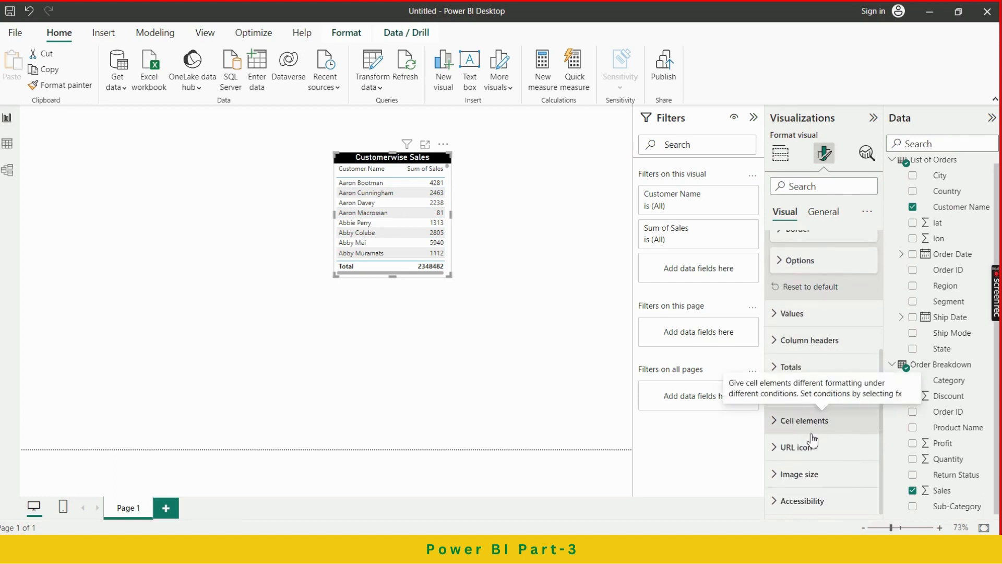
scroll(804, 366, up, 3)
scroll(794, 308, up, 2)
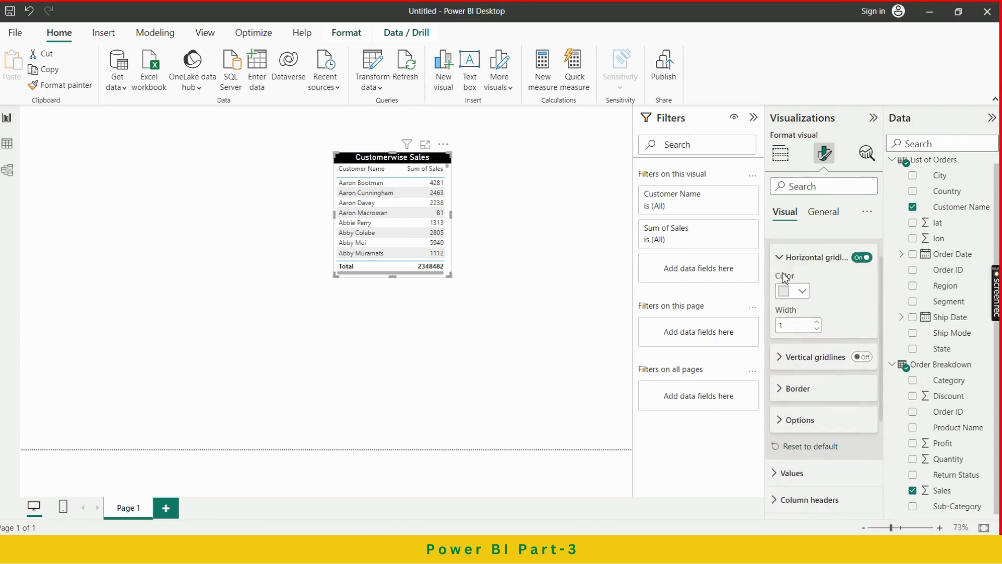
click(804, 244)
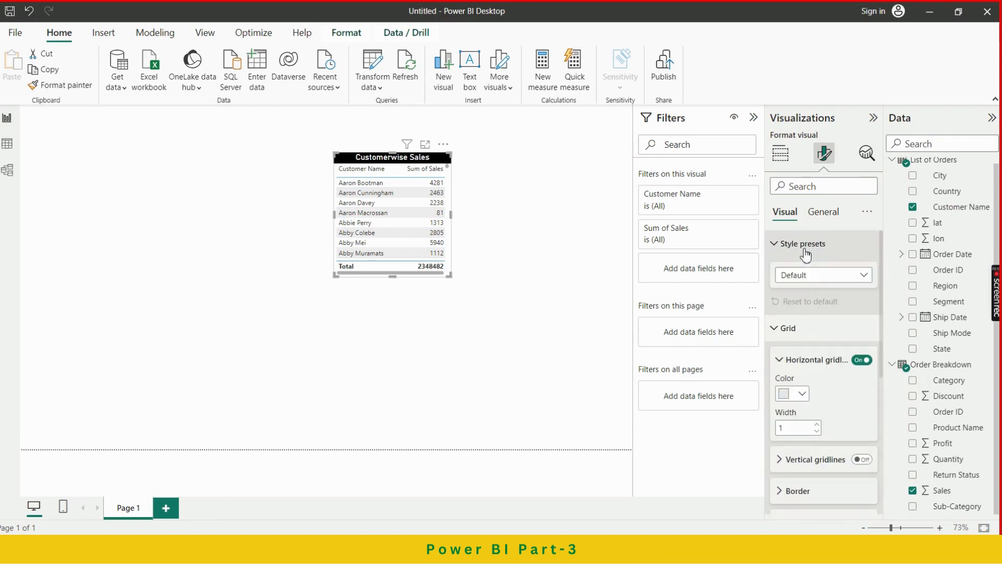
click(817, 277)
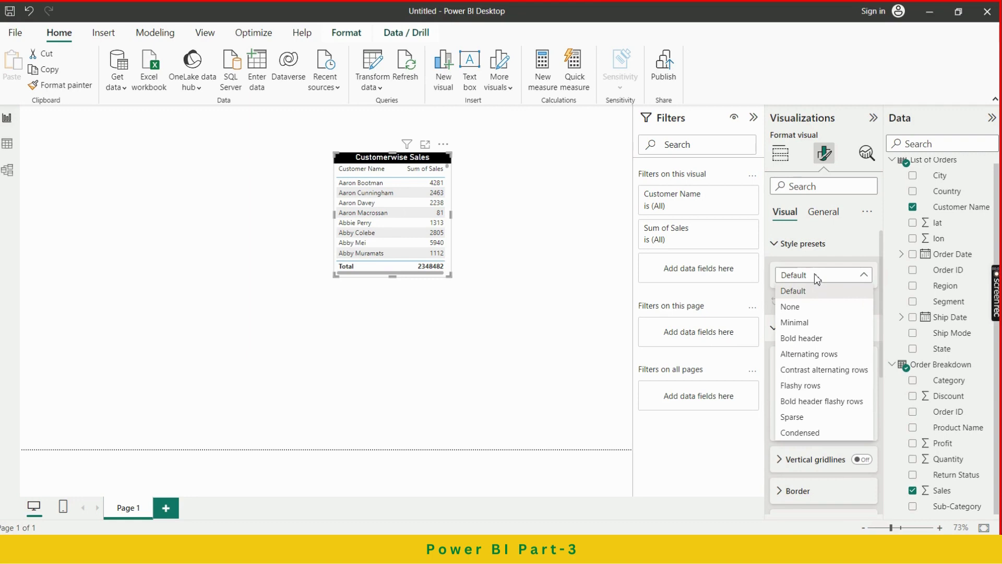
click(815, 276)
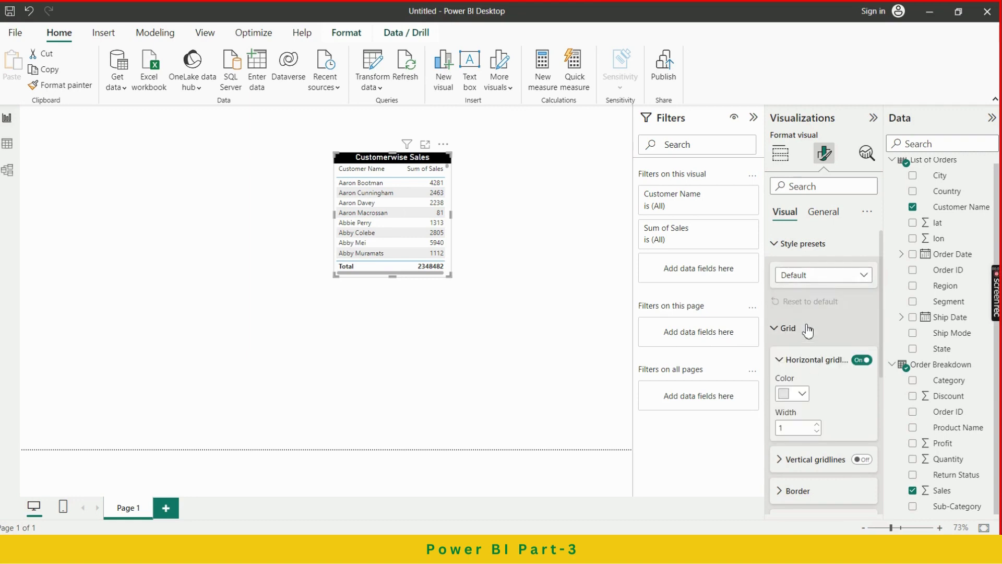
Step: Set the table's horizontal gridlines to black with a width of 1, trying dark blue and a width of 2 first
scroll(809, 330, down, 1)
scroll(808, 330, down, 1)
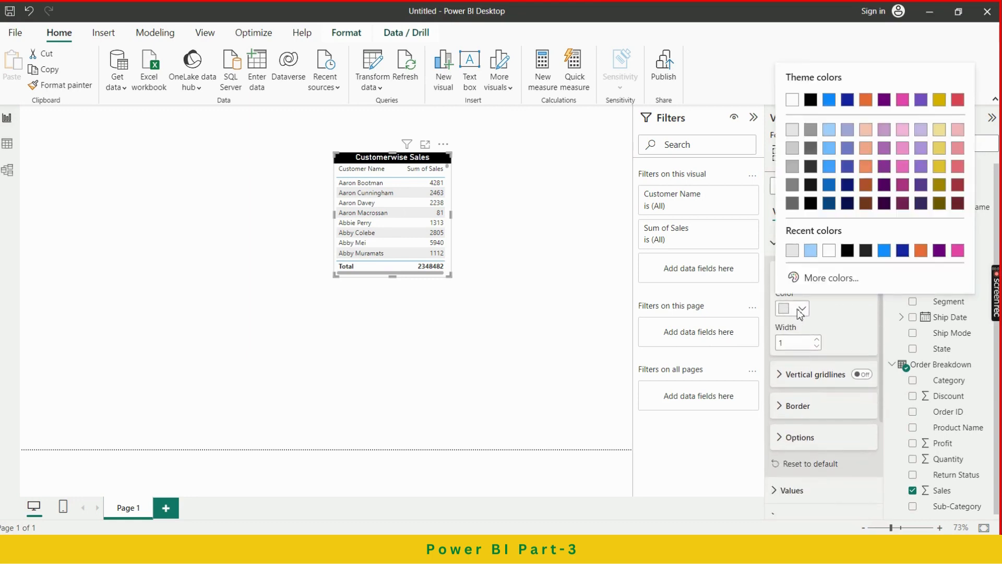
click(800, 311)
click(904, 252)
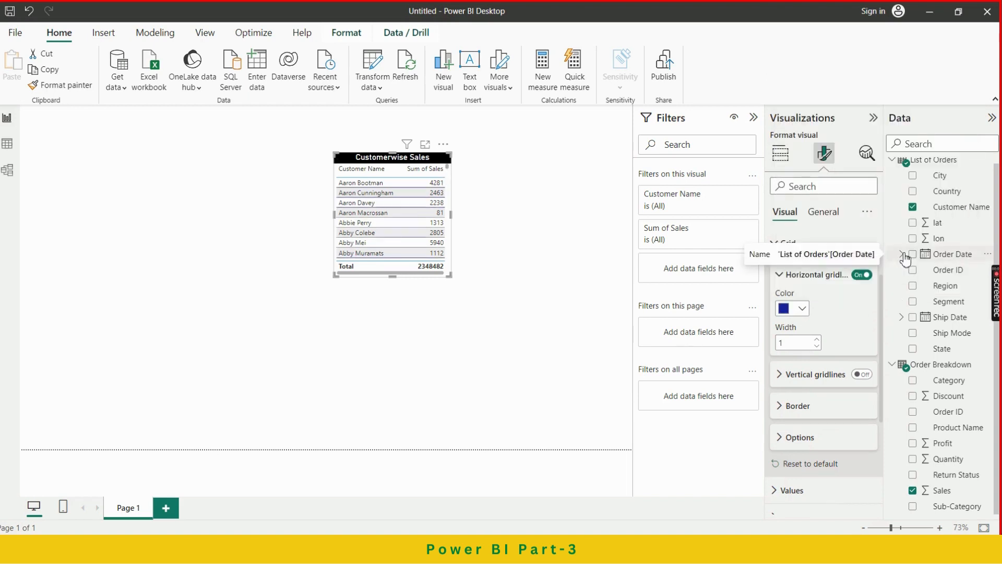
click(804, 311)
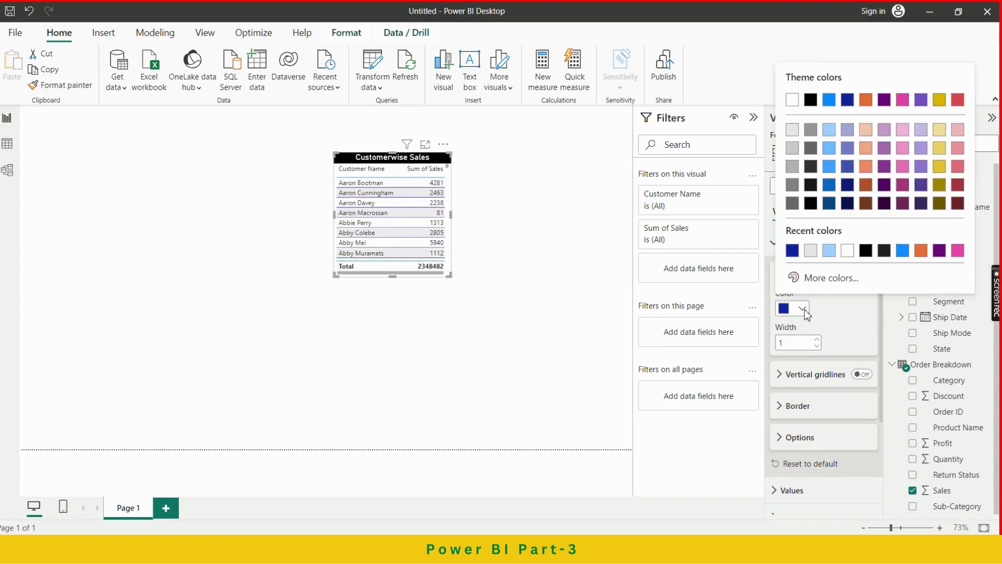
click(866, 251)
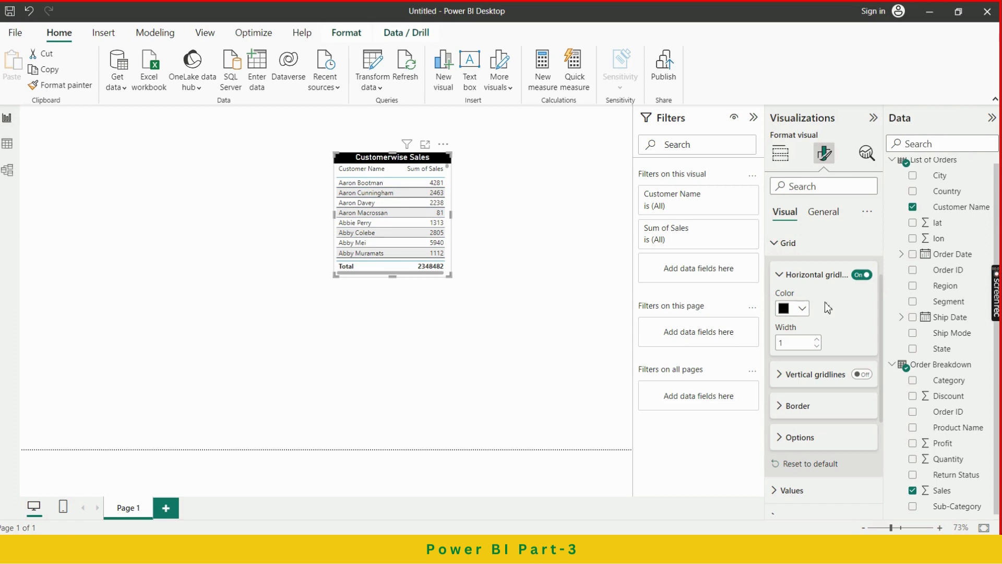
click(817, 339)
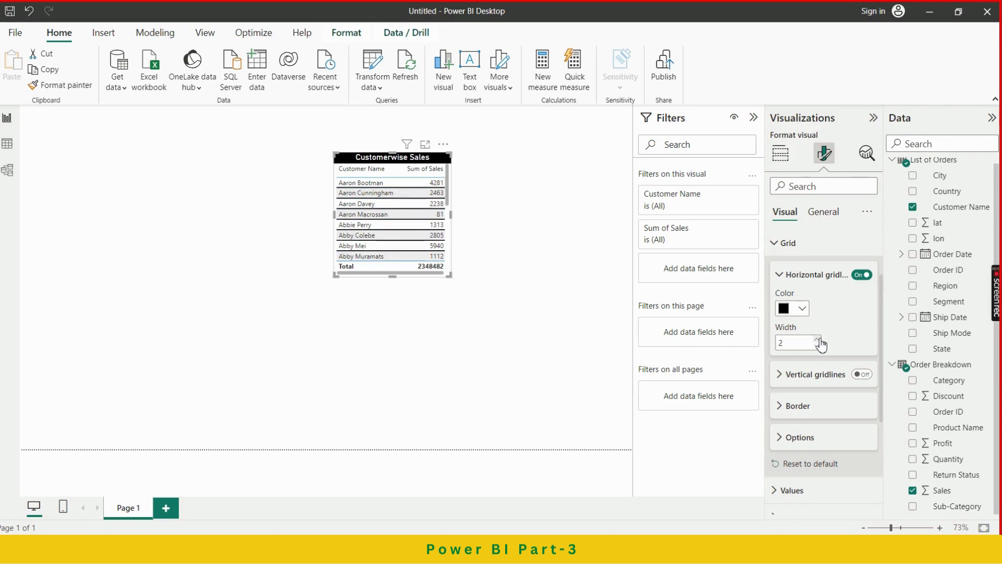
click(818, 346)
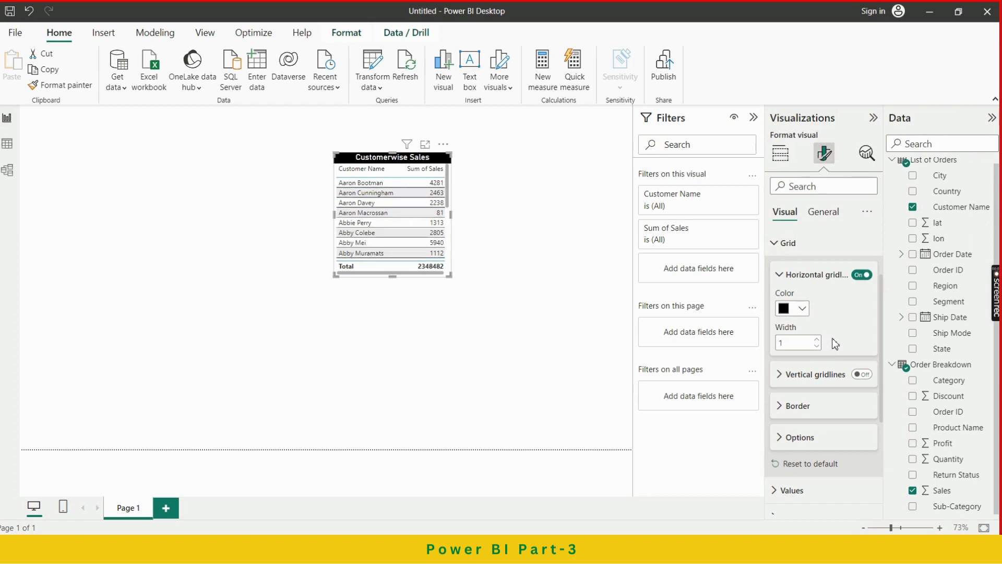
Step: Set the grid border colour to black for all sections of the table
scroll(842, 338, down, 1)
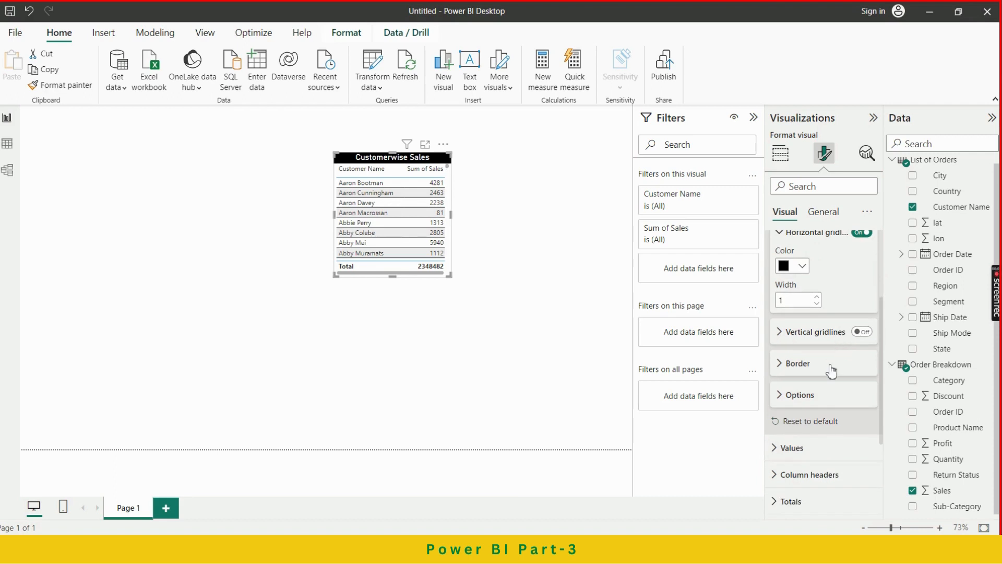
scroll(830, 370, down, 1)
click(826, 358)
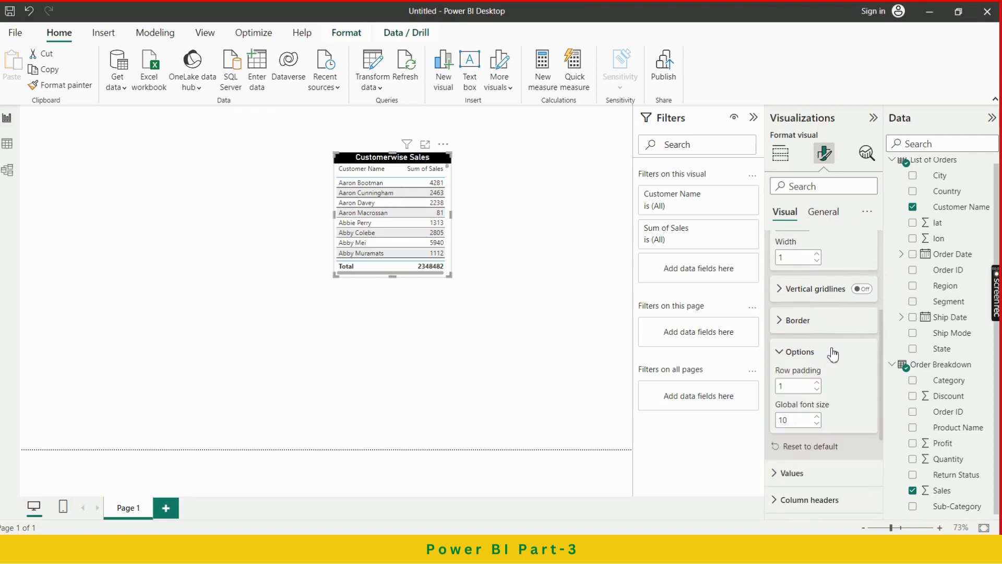
click(831, 327)
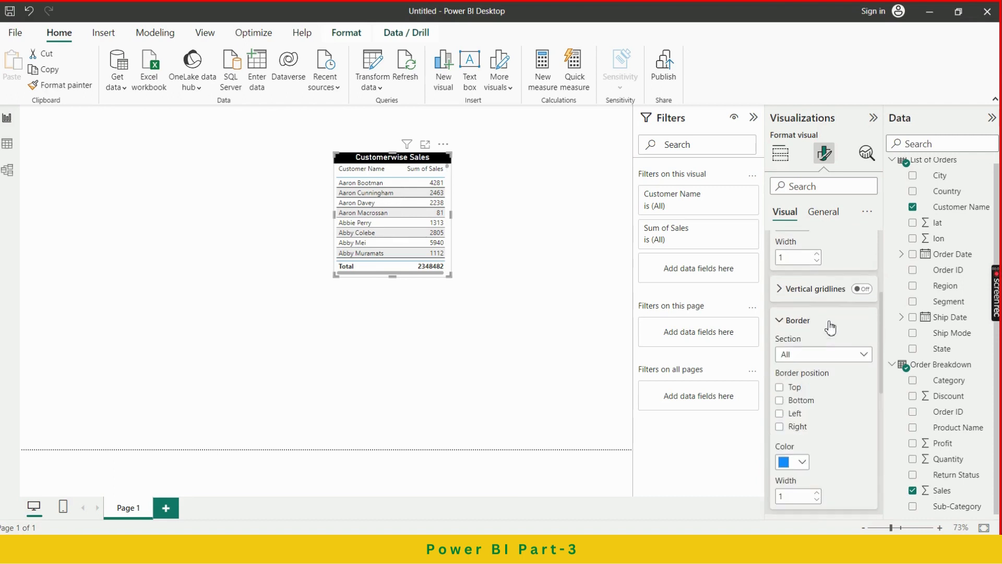
scroll(829, 361, down, 1)
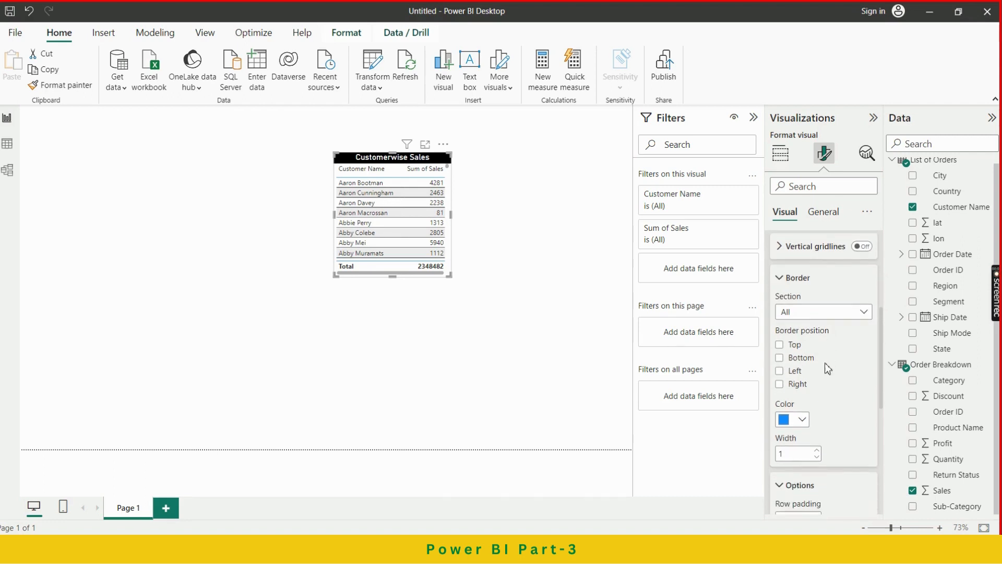
click(805, 424)
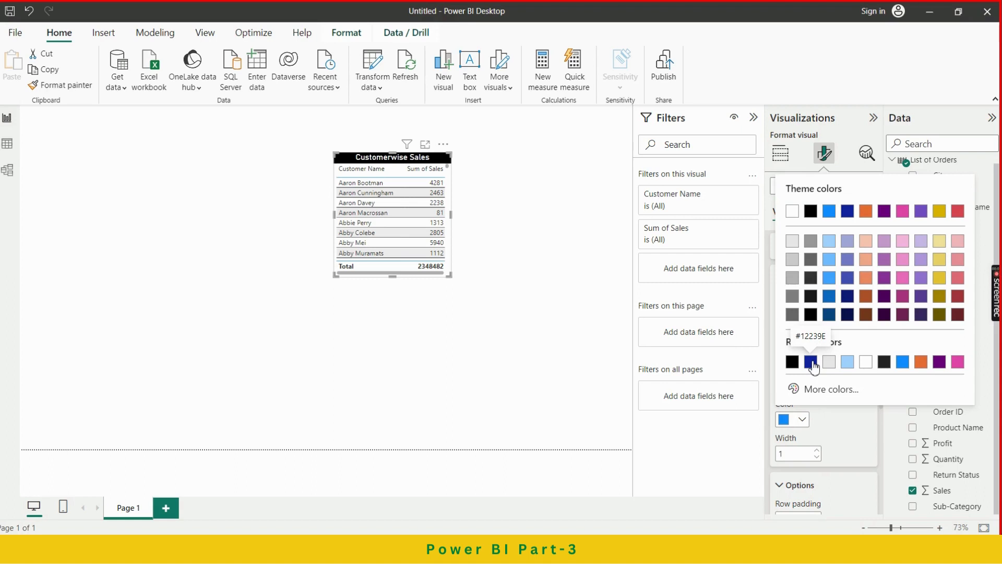
click(884, 363)
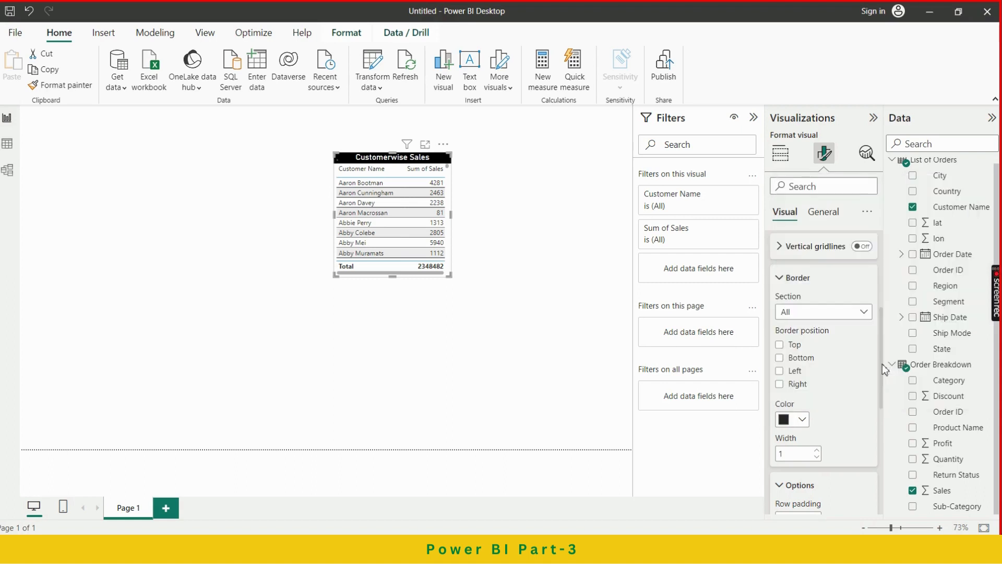
click(804, 419)
click(810, 365)
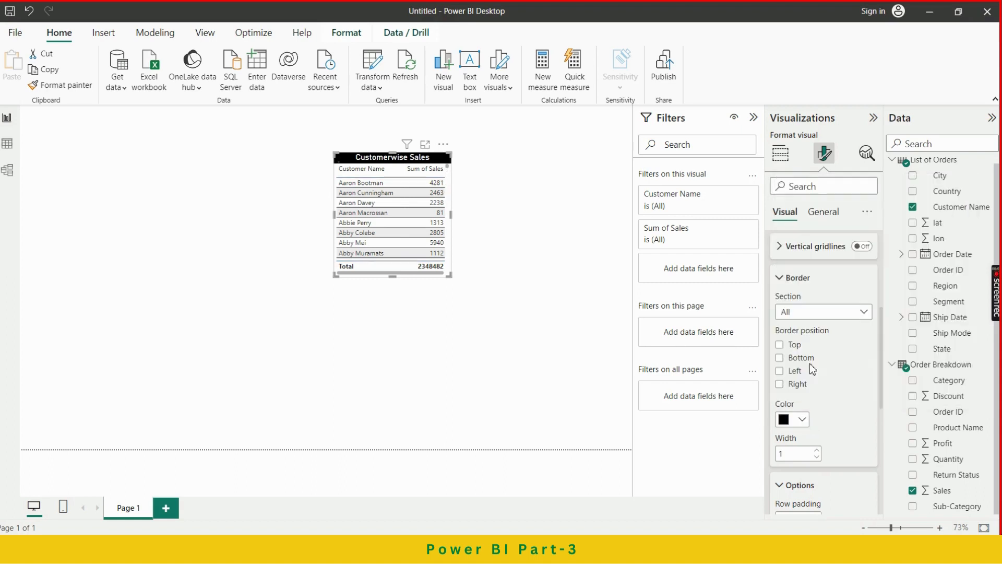
scroll(835, 368, down, 3)
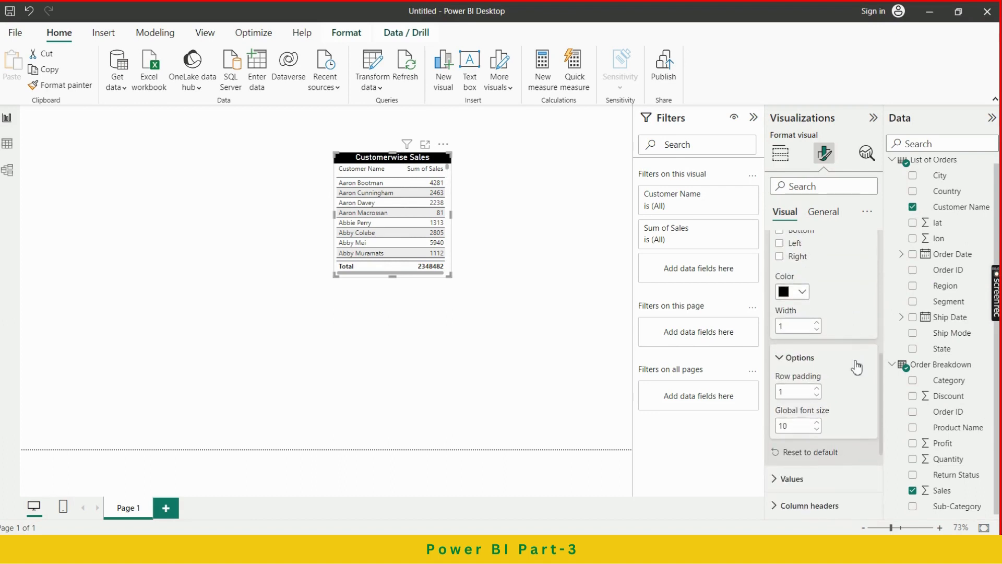
scroll(856, 368, up, 5)
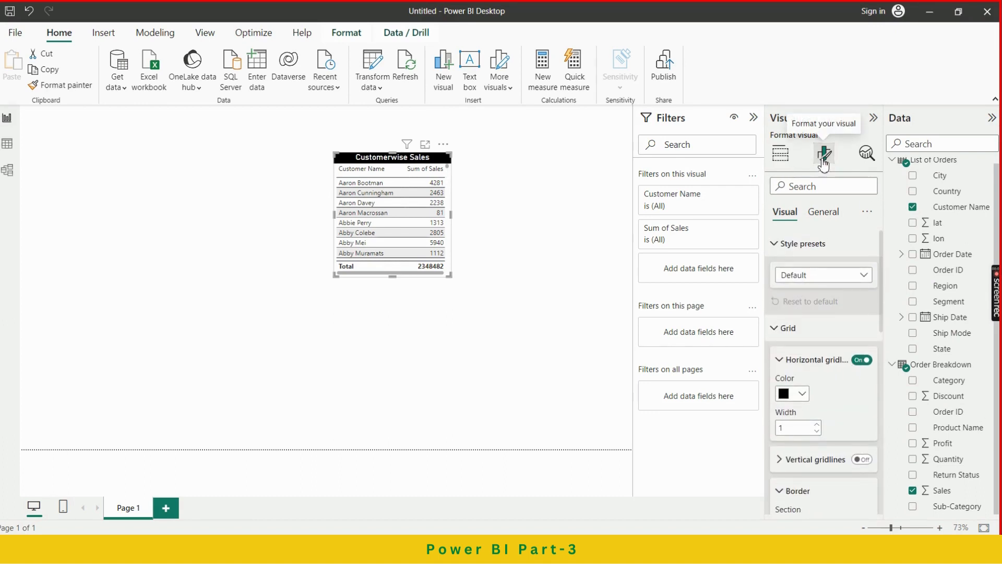
Step: Move the Customerwise Sales table to the bottom-right corner of the report page, widen it slightly, and deselect it
click(491, 316)
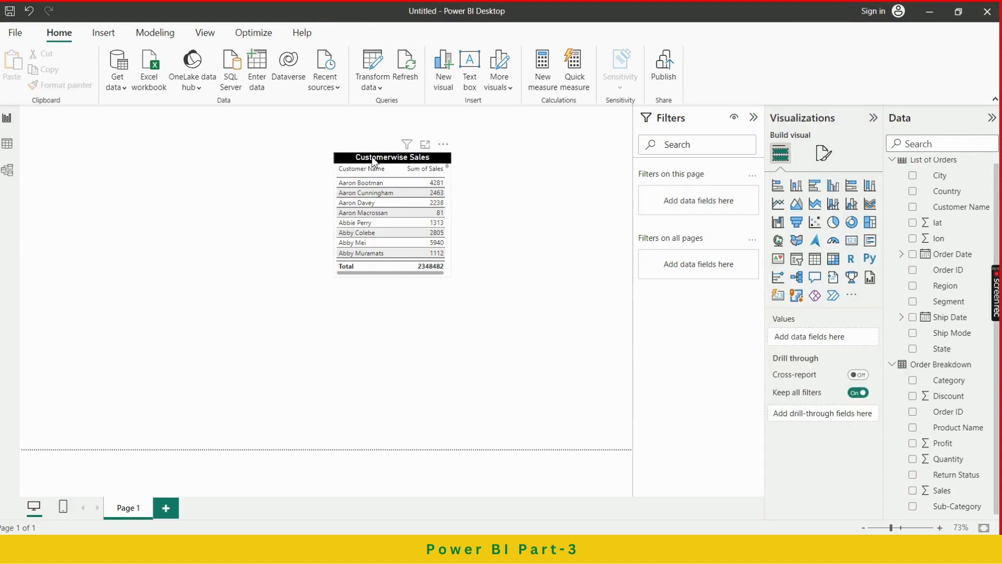
drag(363, 184, 519, 337)
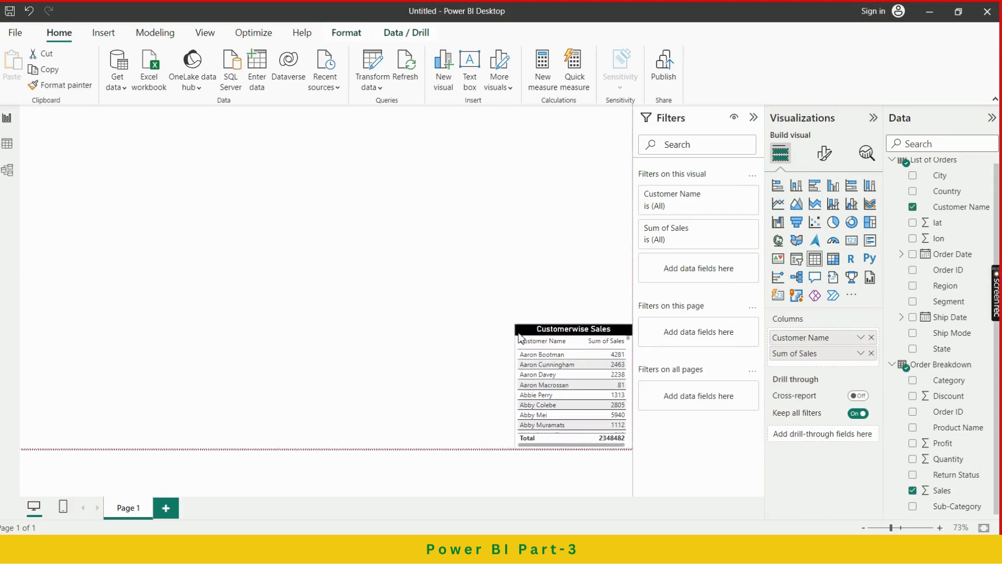
click(431, 265)
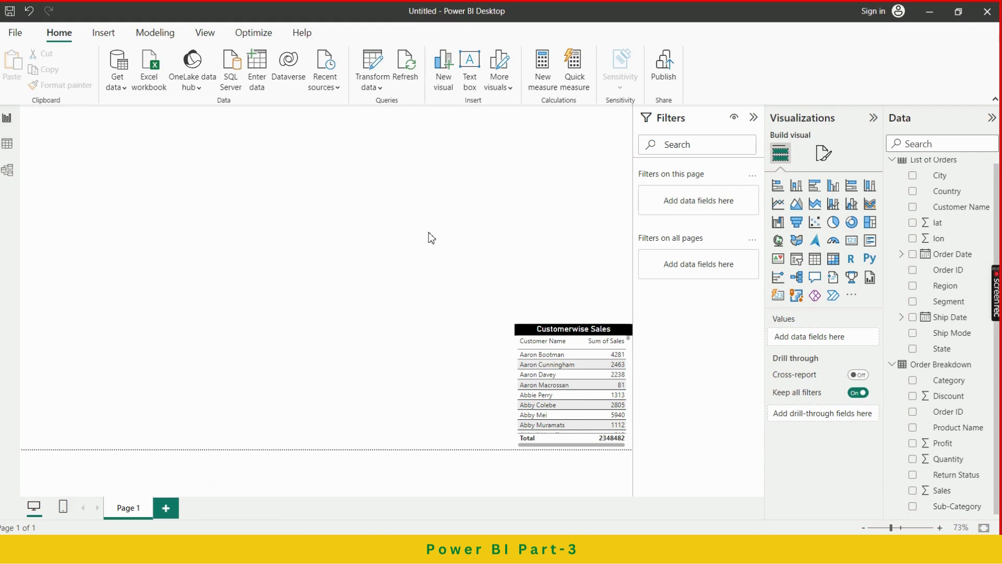
click(617, 335)
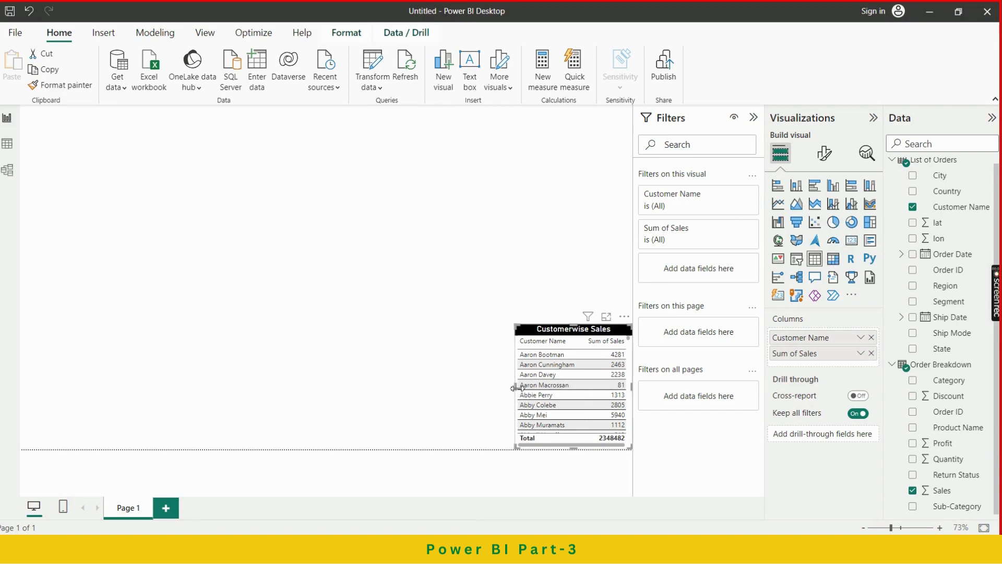
mouse_move(516, 388)
mouse_down()
mouse_move(504, 390)
mouse_move(517, 395)
mouse_up()
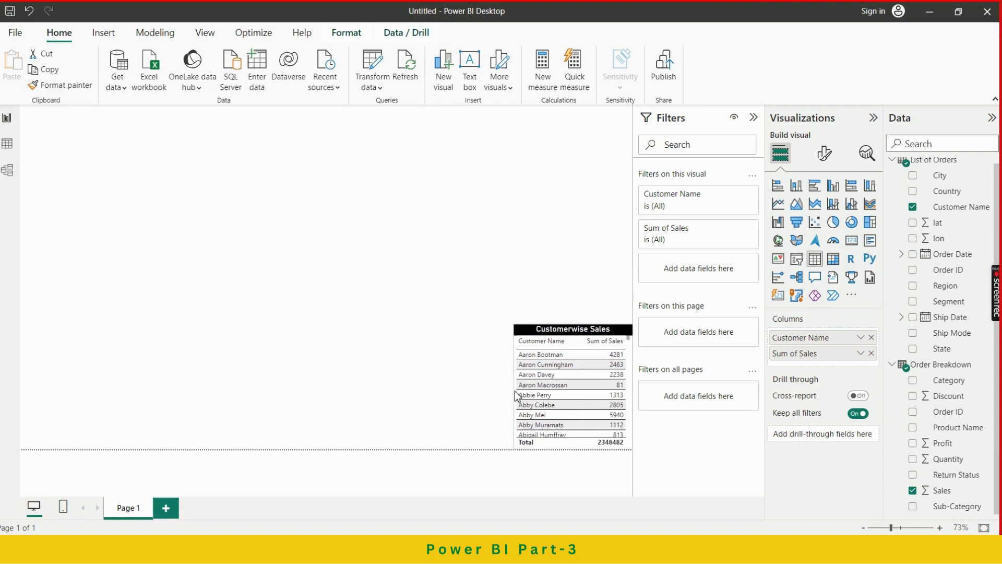
click(502, 244)
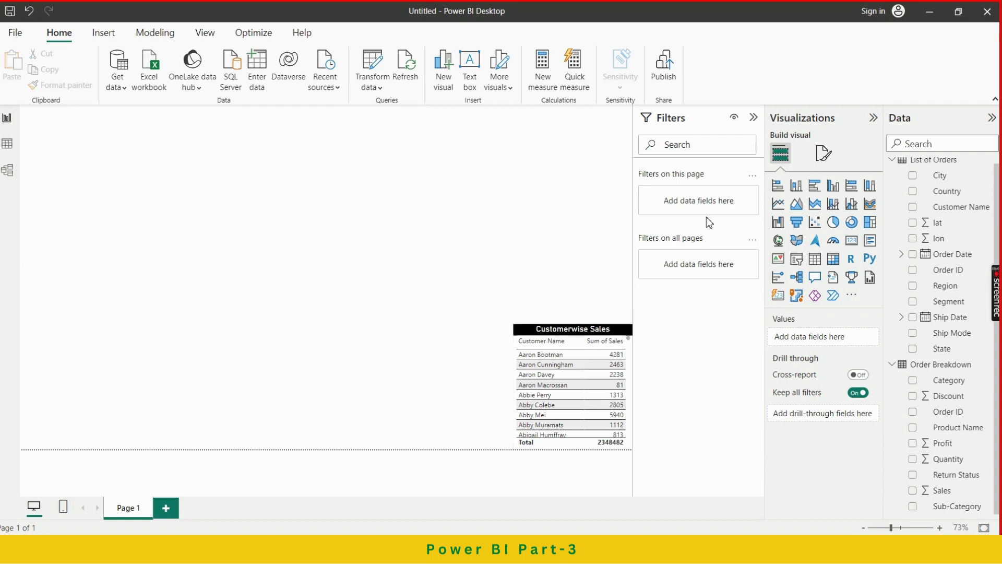
Step: Insert a stacked bar chart in the upper middle of the report page and put Sales from Order Breakdown on its X-axis
click(778, 188)
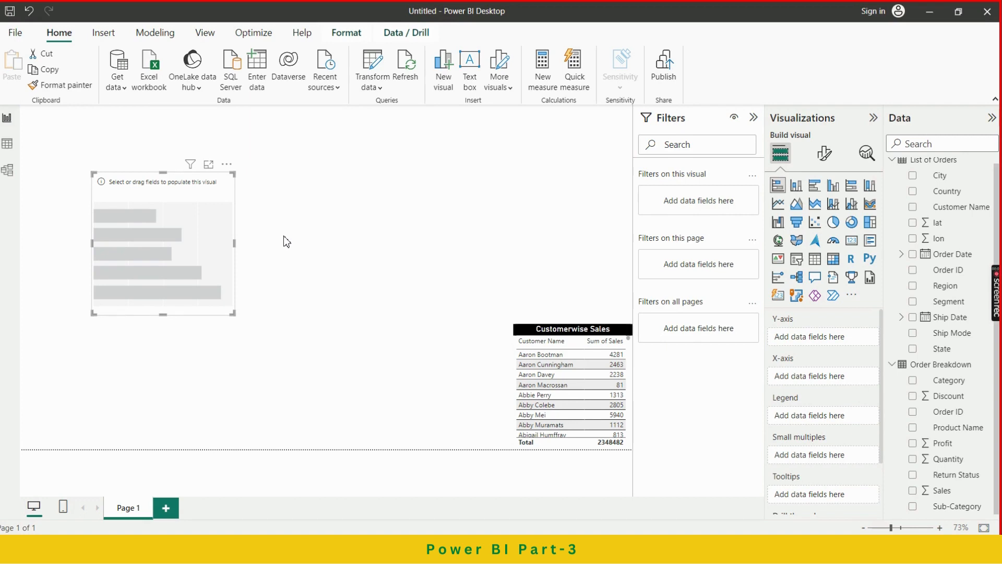
drag(205, 194, 316, 174)
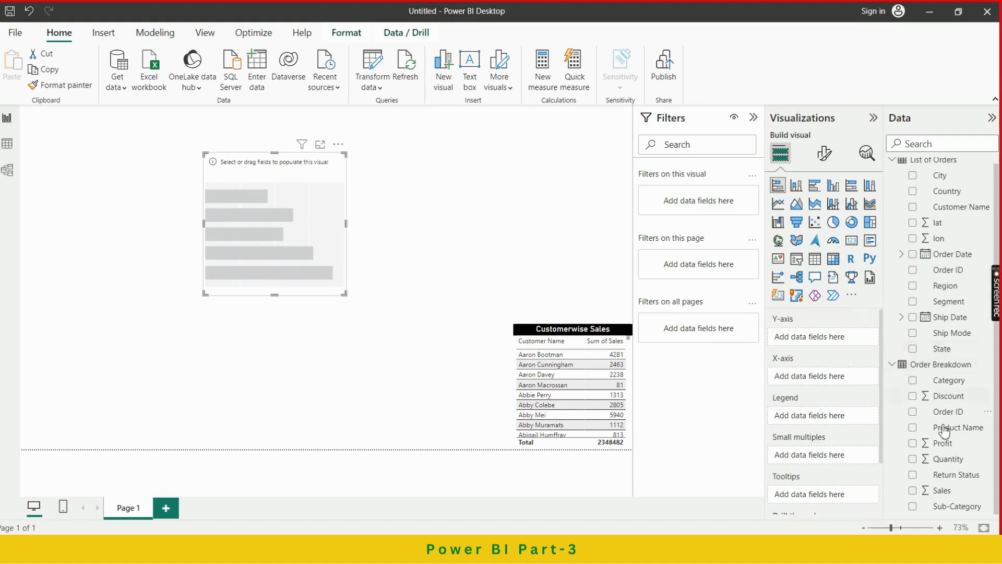
drag(946, 494, 826, 345)
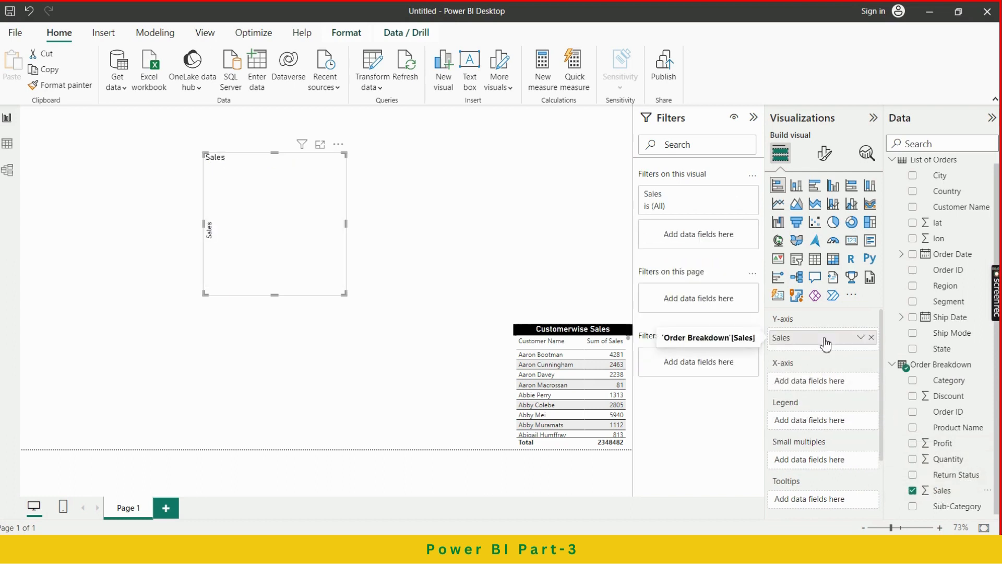
drag(825, 344, 829, 389)
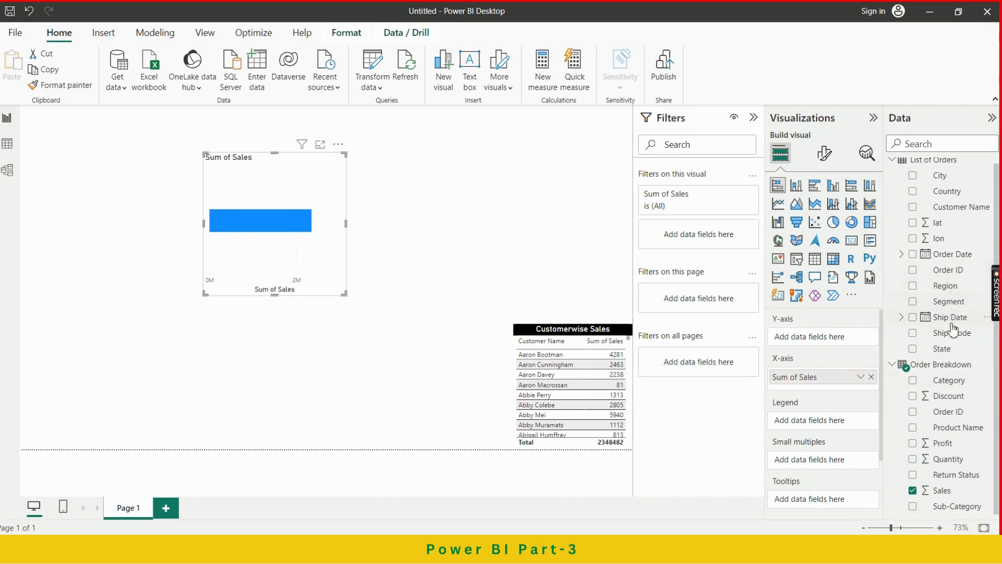
Step: Put Sub-Category from Order Breakdown on the bar chart's Y-axis
scroll(933, 232, up, 1)
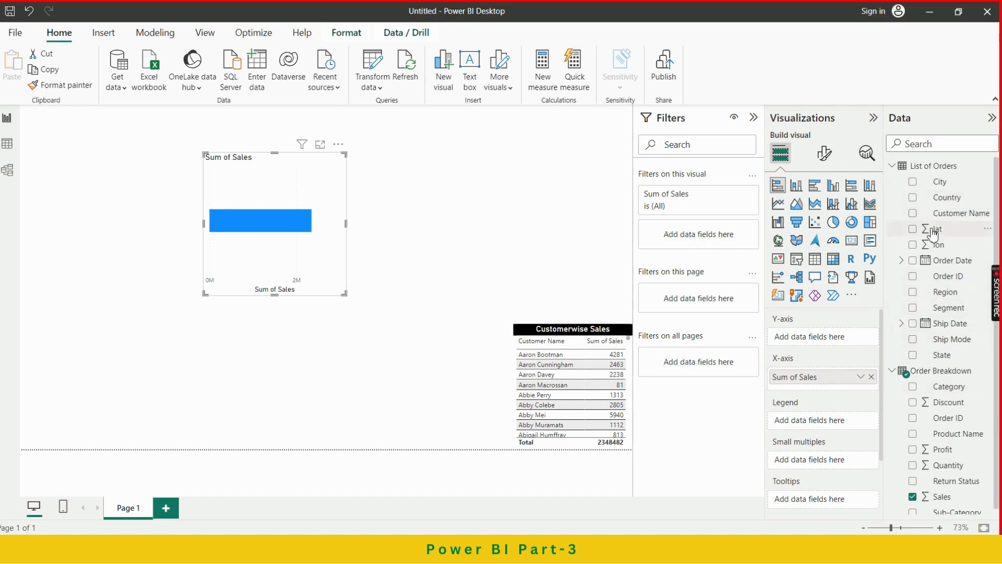
scroll(937, 261, down, 1)
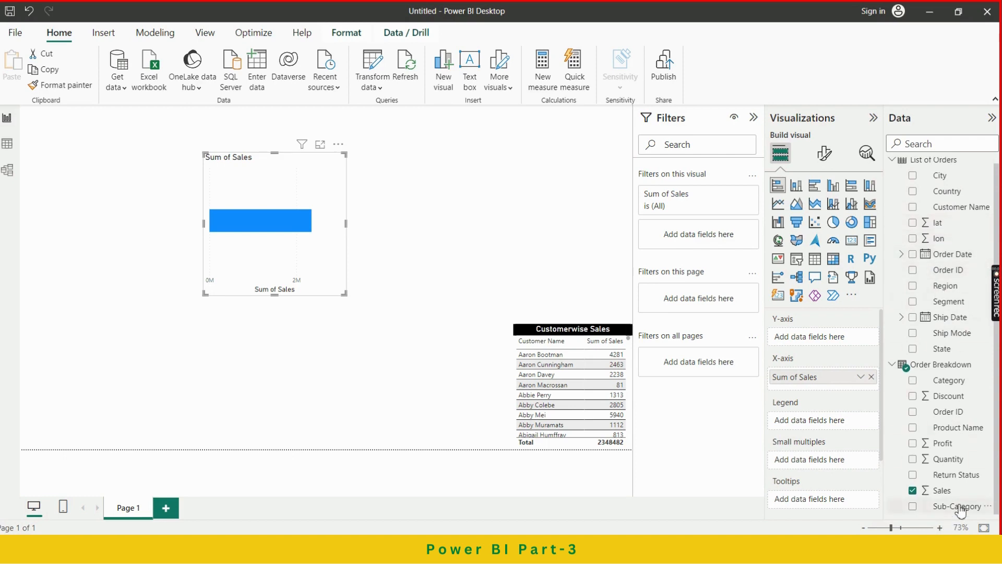
drag(961, 511, 838, 336)
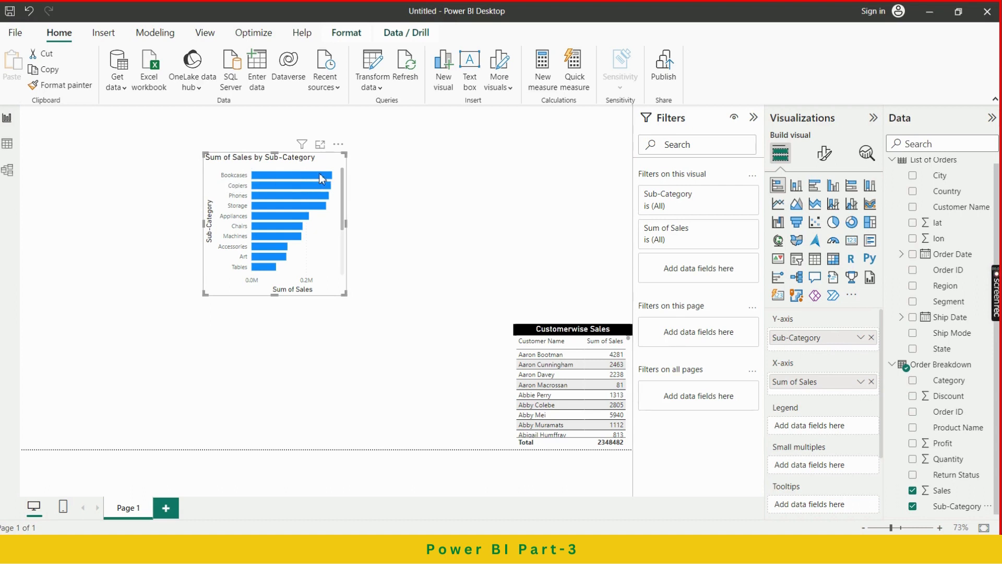
mouse_move(321, 179)
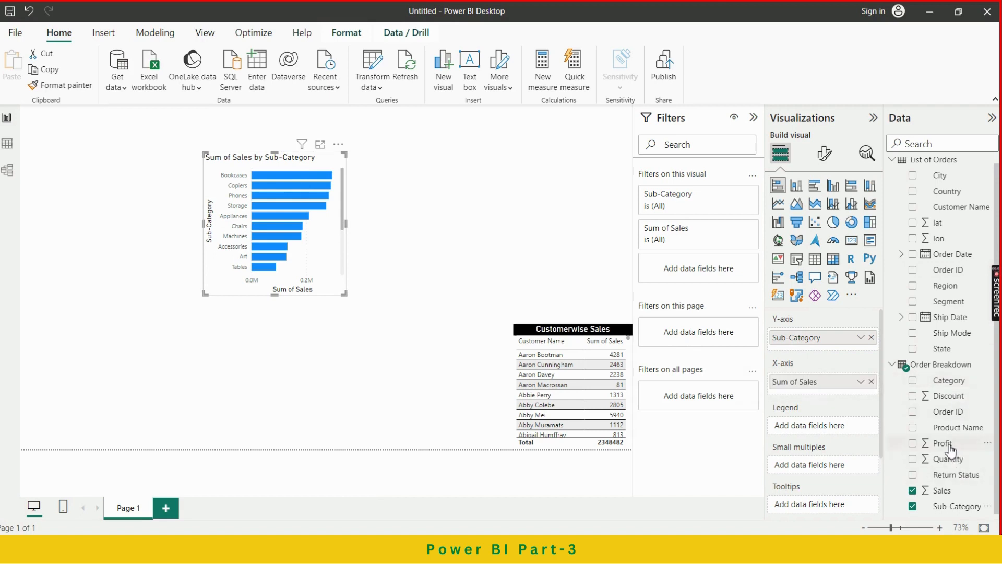
Step: Add Profit beside Sales on the bar chart's X-axis and enlarge the chart to inspect its bars
drag(951, 449, 828, 389)
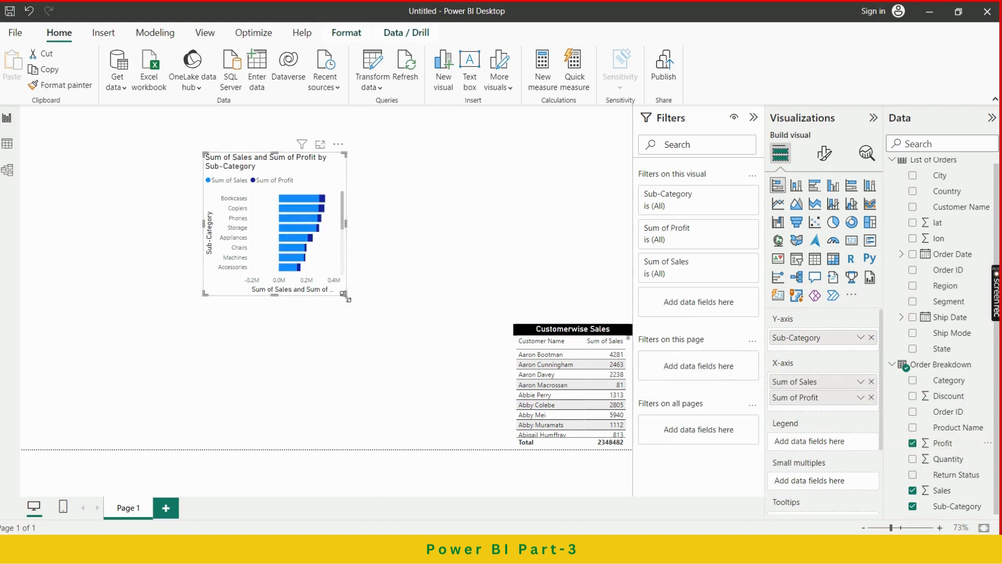
drag(345, 296, 401, 337)
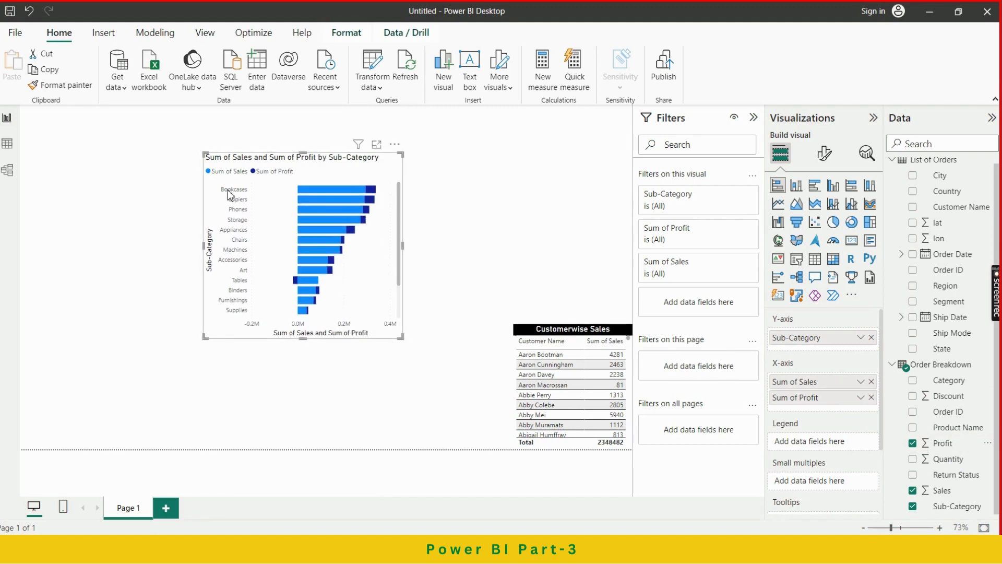
mouse_move(360, 196)
mouse_move(296, 284)
mouse_move(295, 287)
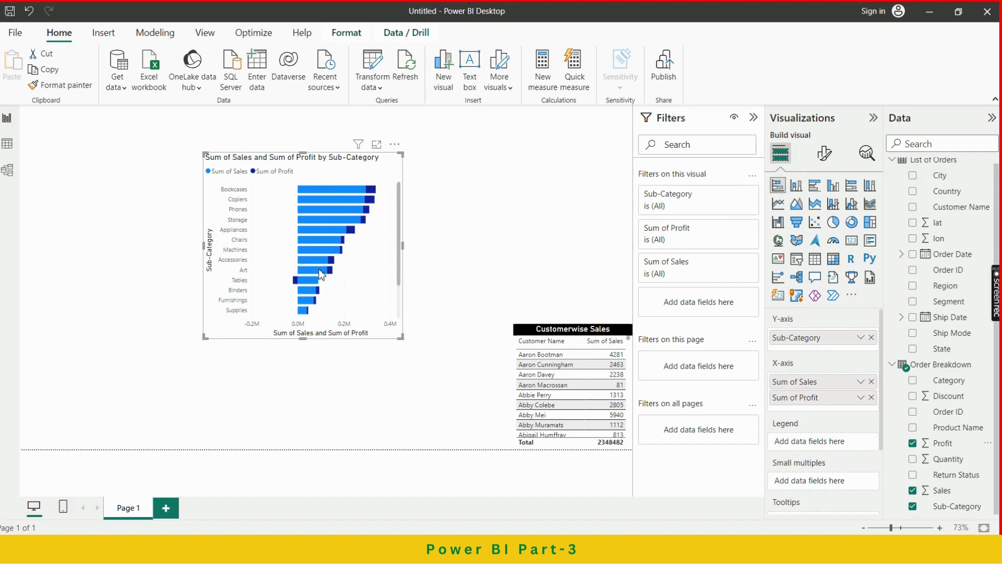
Step: Try the chart as clustered bar, clustered column and stacked column, then return it to a stacked bar chart
click(816, 188)
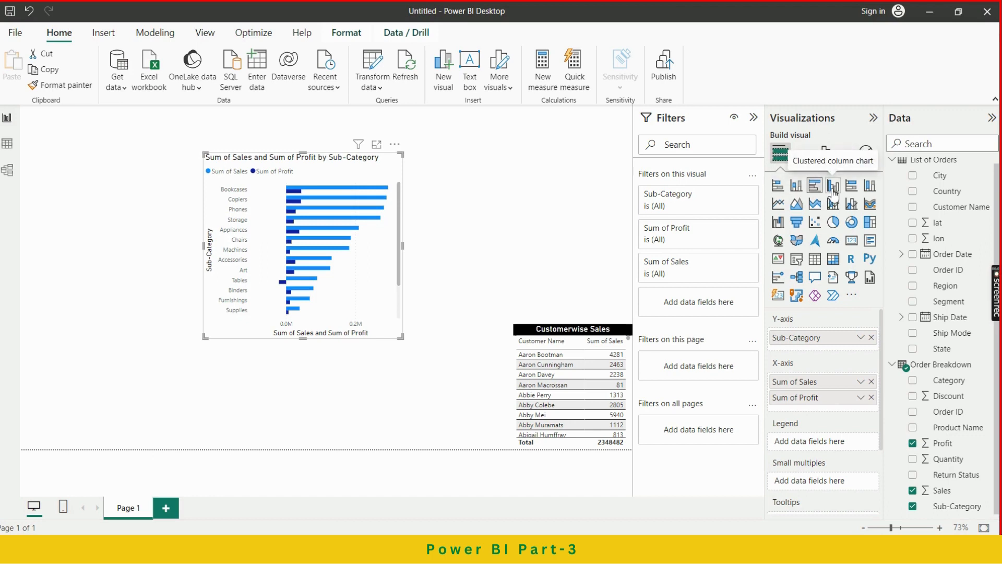
click(834, 192)
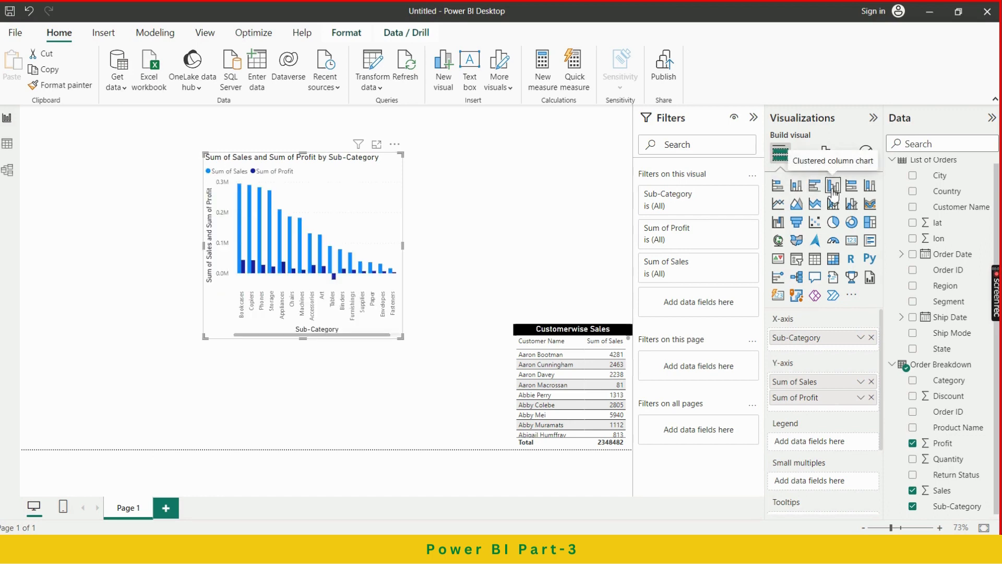
click(797, 192)
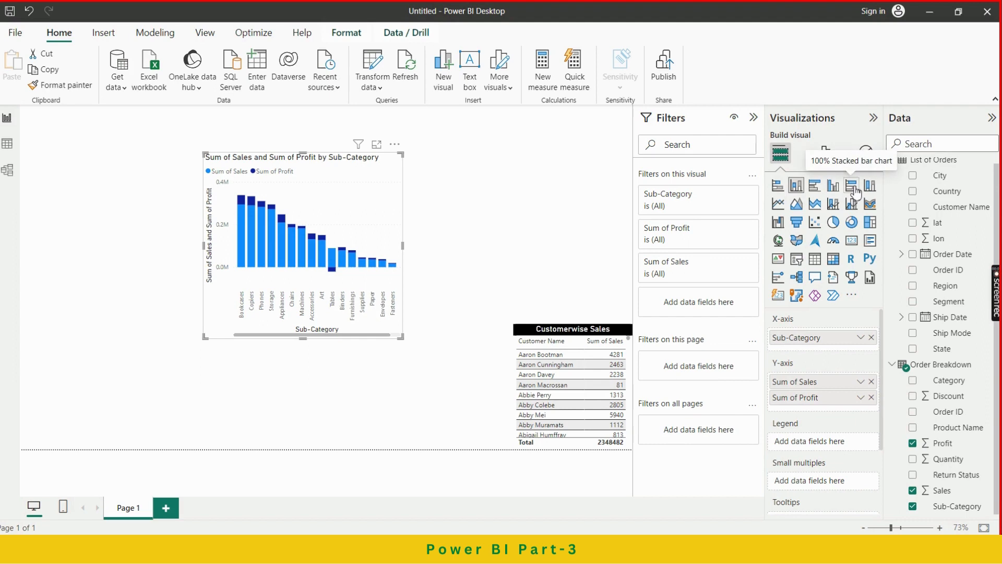
click(779, 187)
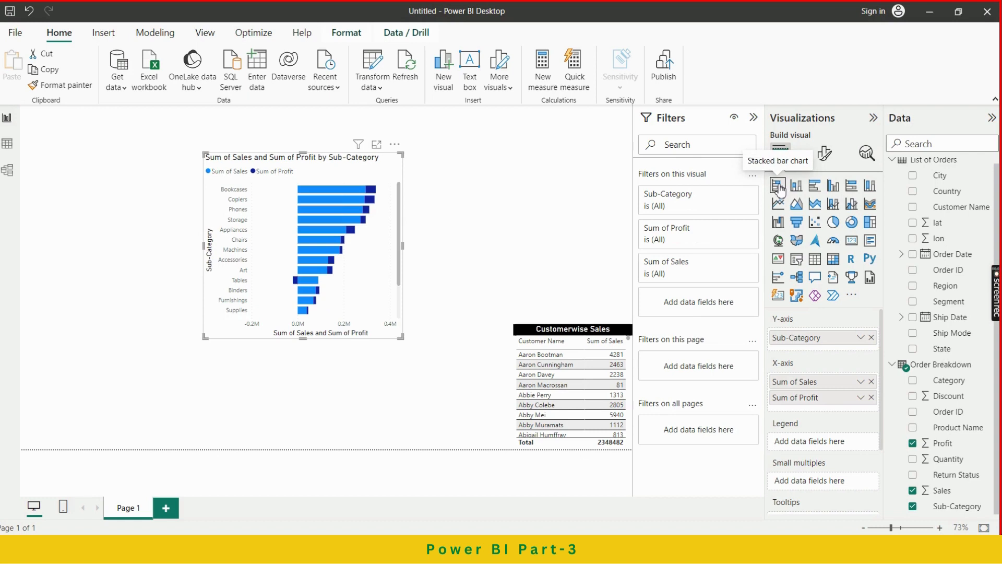
Step: Remove Sum of Profit from the bar chart's X-axis and turn off the Y-axis title
click(871, 398)
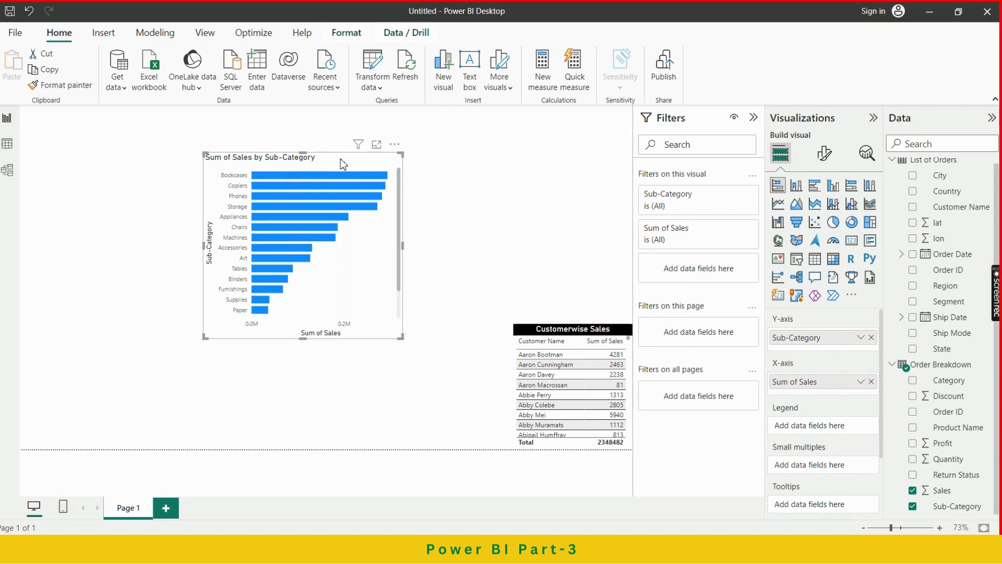
click(824, 155)
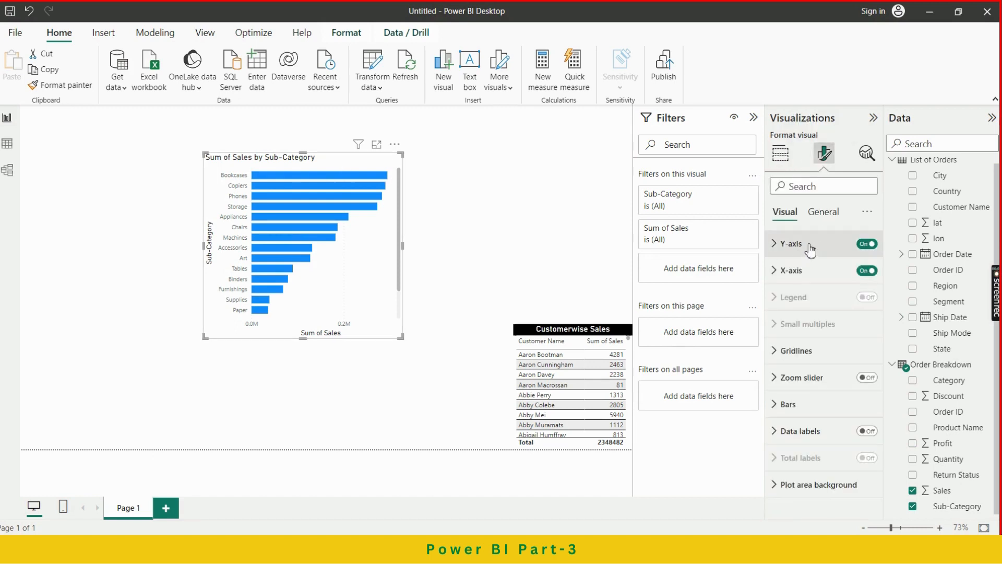
click(791, 244)
scroll(823, 286, down, 1)
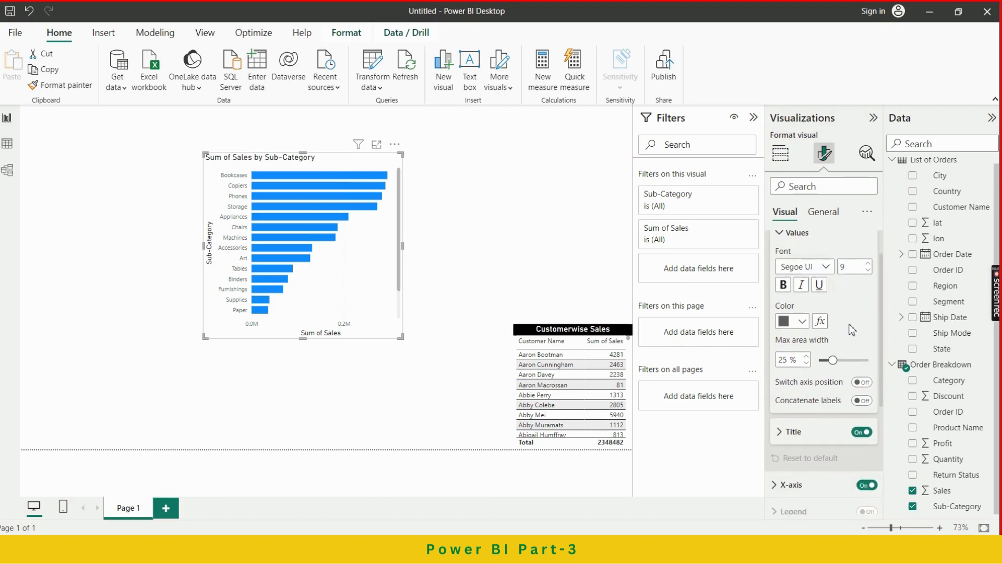
scroll(840, 360, down, 1)
click(822, 389)
scroll(827, 400, down, 1)
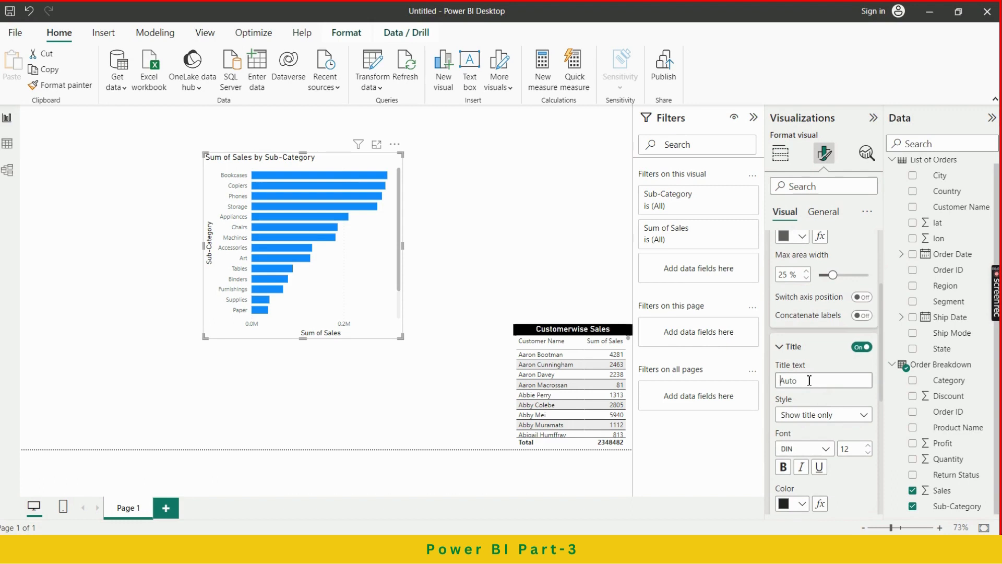
click(858, 348)
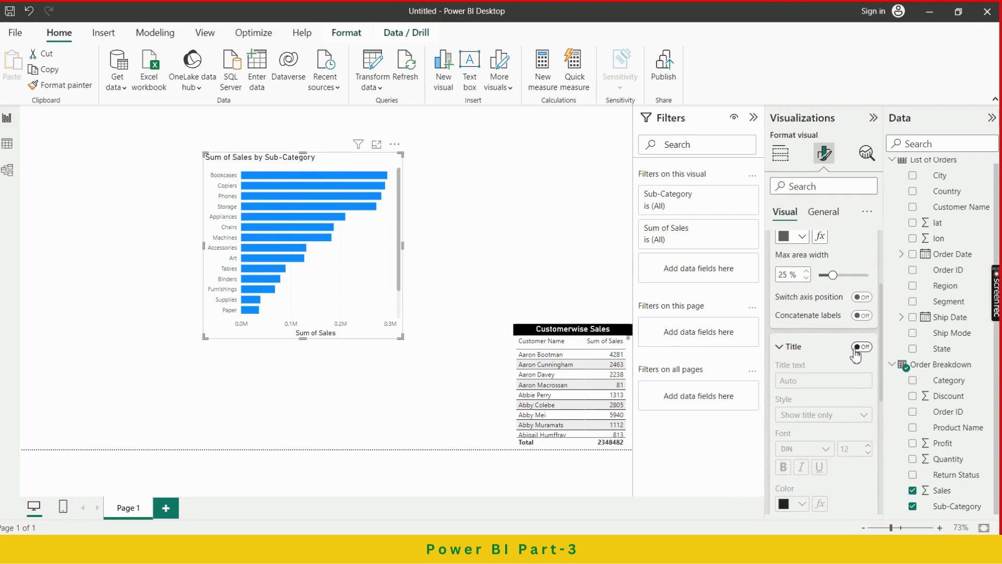
click(805, 349)
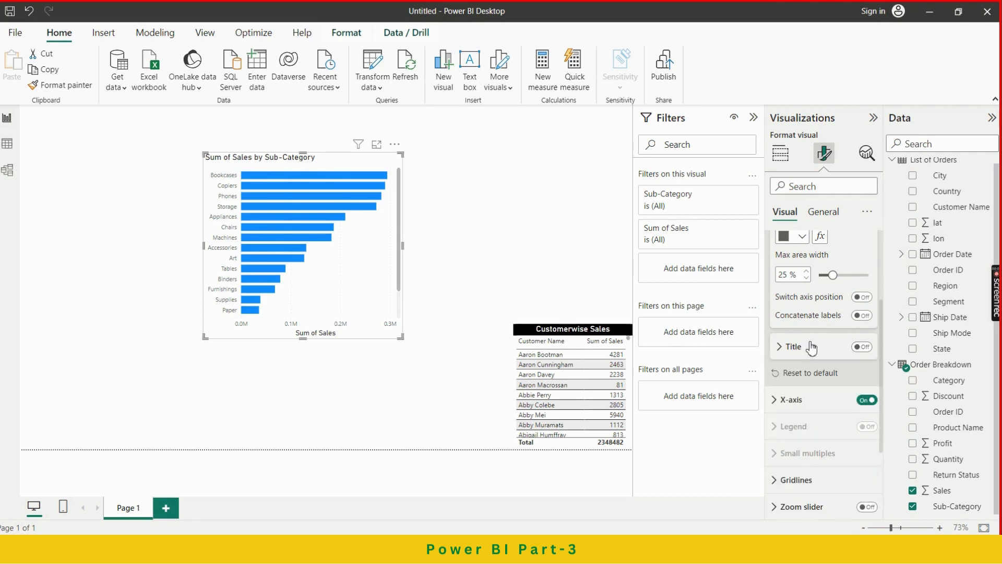
Step: Format the chart's Y-axis values as black, bold text with a font size of 10
scroll(804, 280, up, 1)
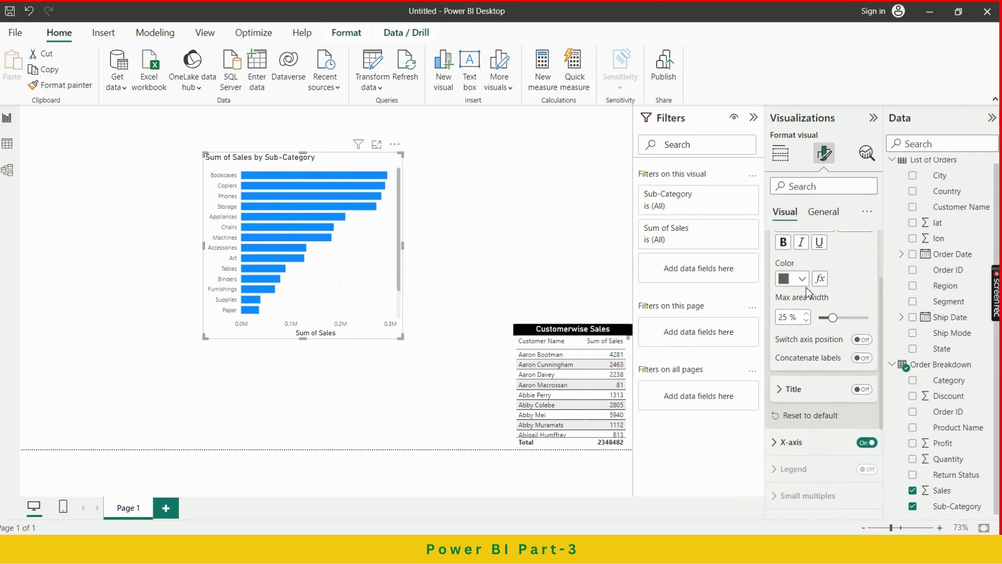
click(805, 280)
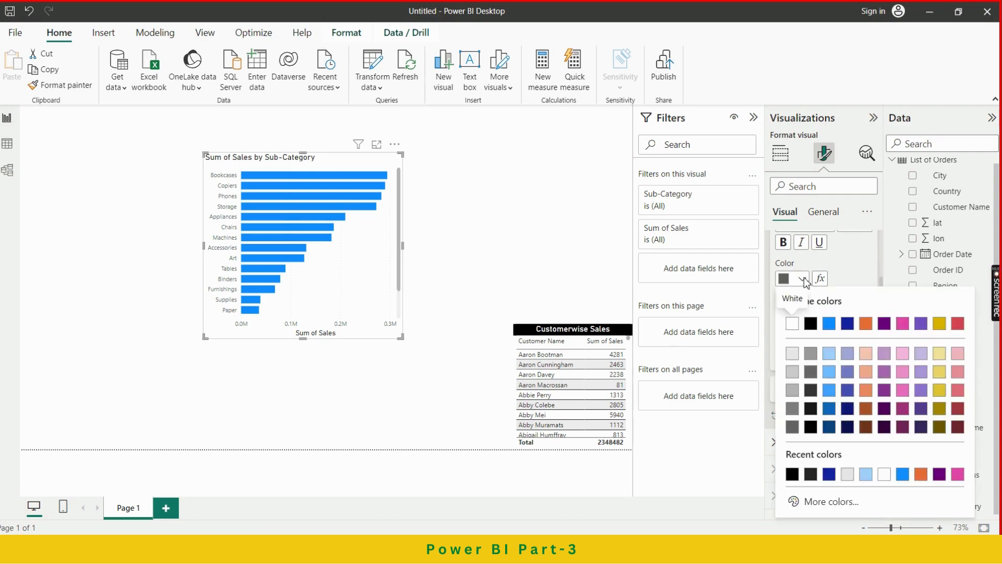
click(814, 324)
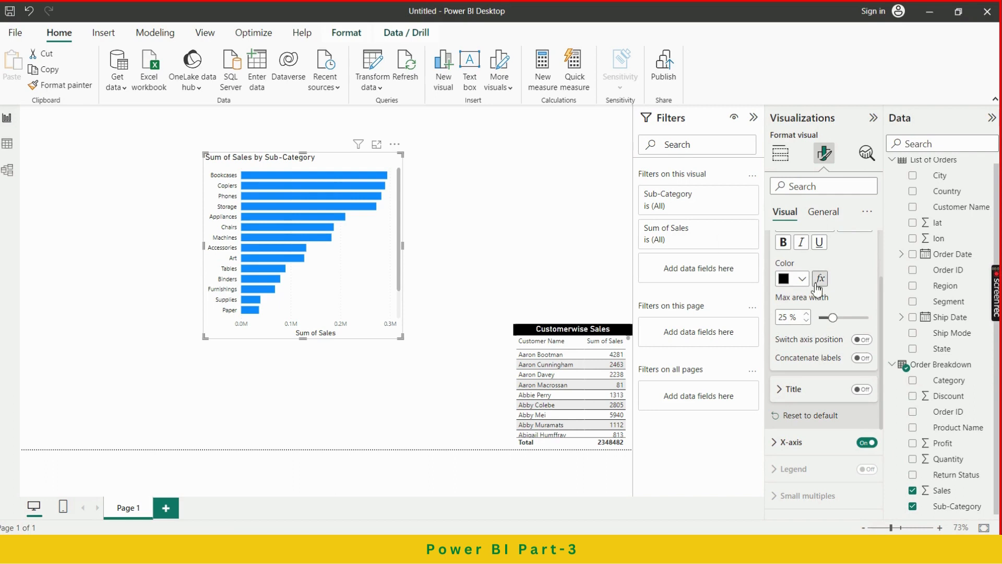
scroll(816, 282, up, 1)
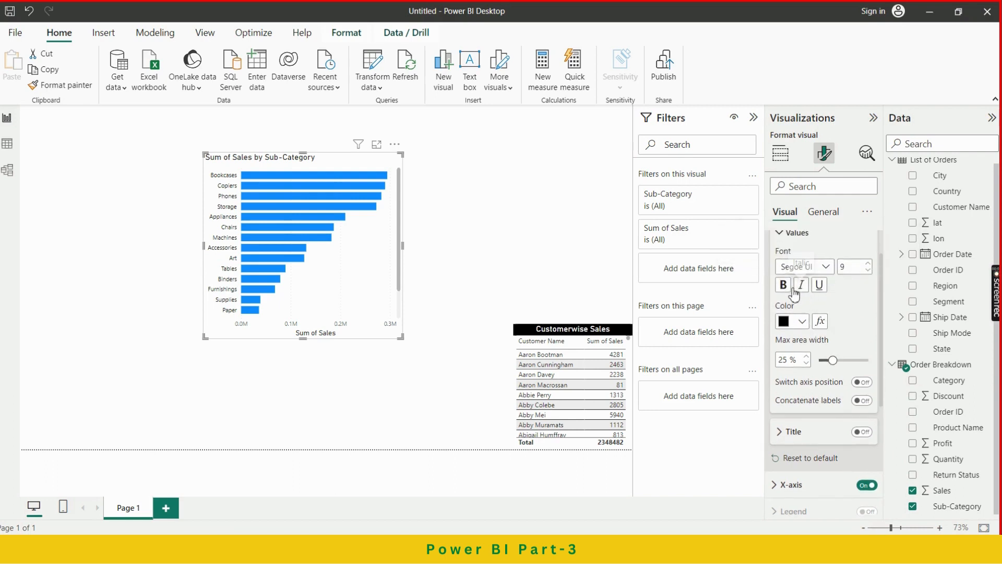
click(868, 264)
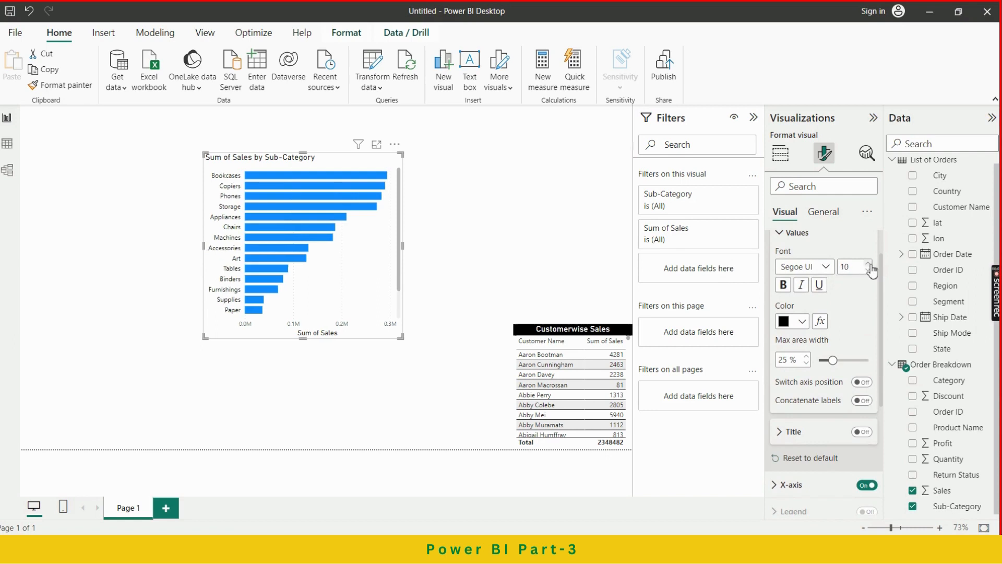
click(786, 288)
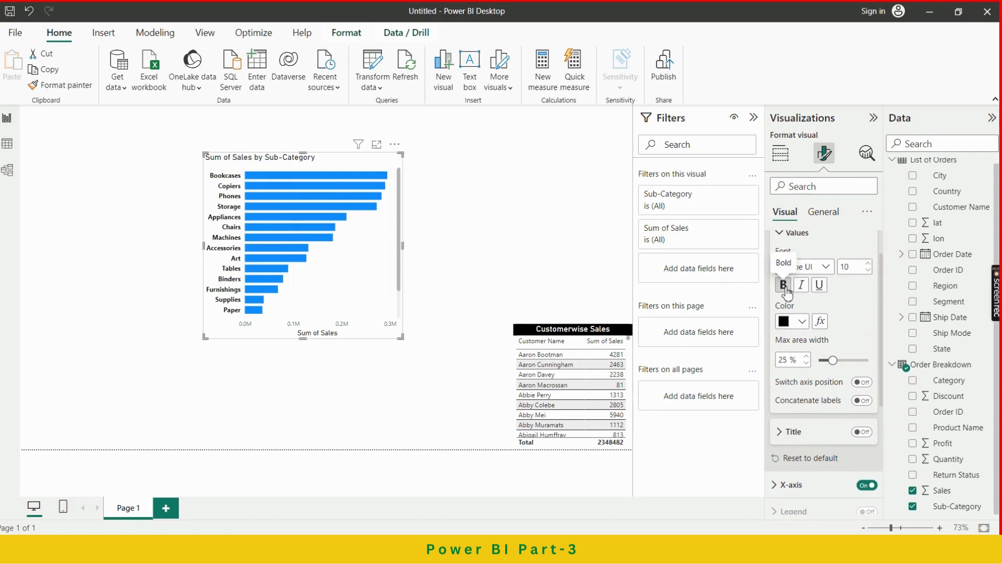
Step: Turn off the X-axis title of the Sub-Category sales chart
scroll(841, 302, up, 1)
scroll(842, 303, down, 1)
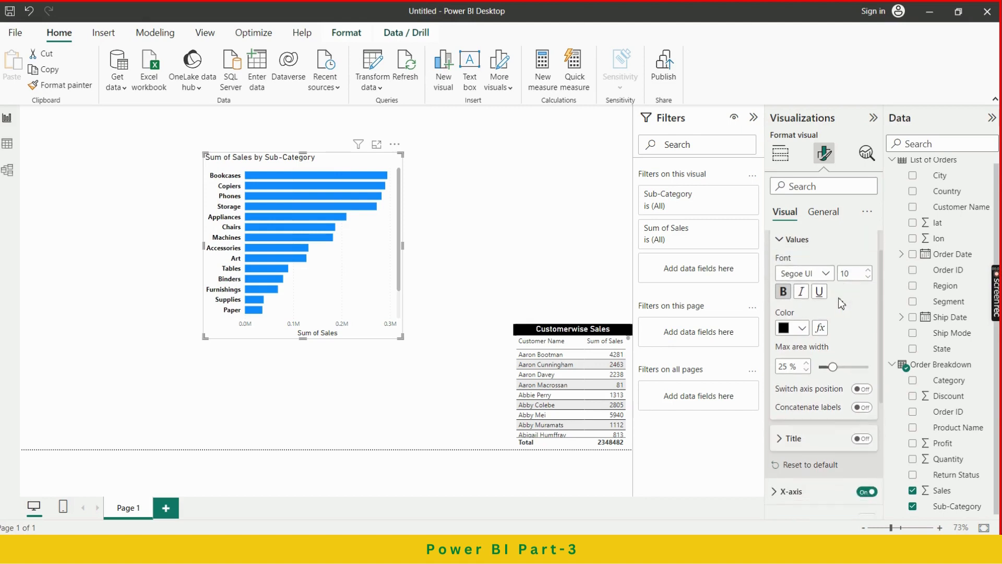
scroll(841, 303, down, 2)
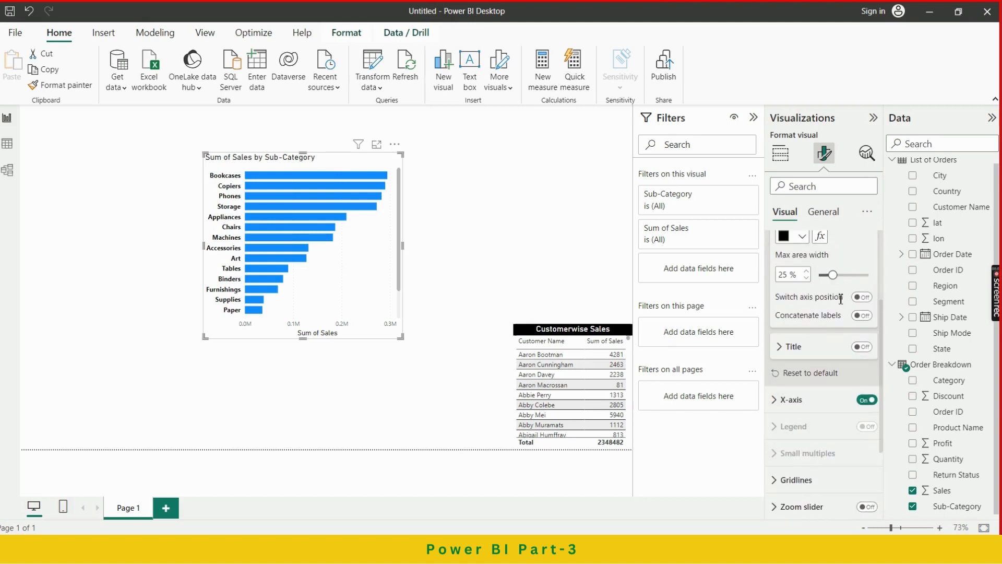
scroll(838, 305, down, 2)
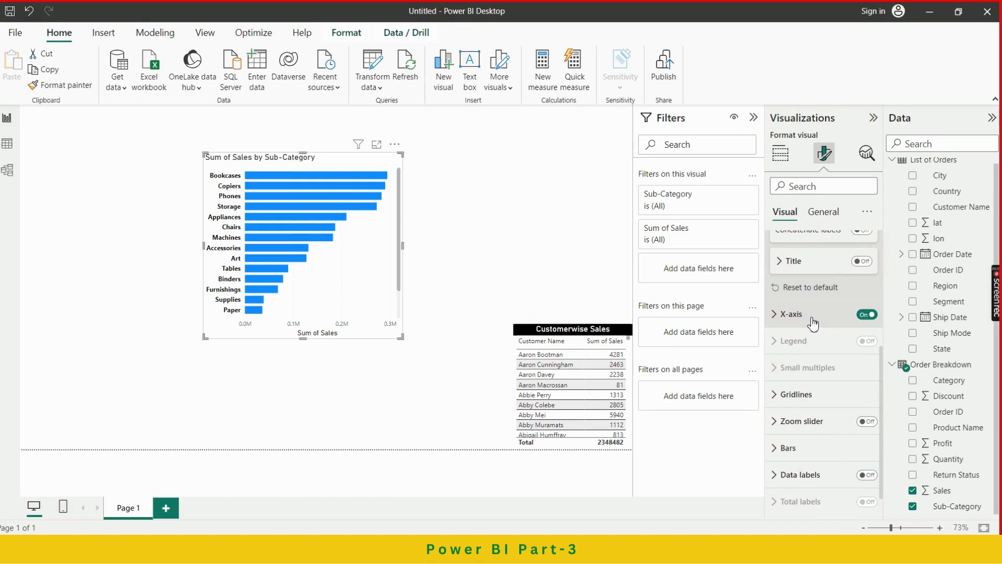
click(813, 324)
scroll(818, 334, down, 2)
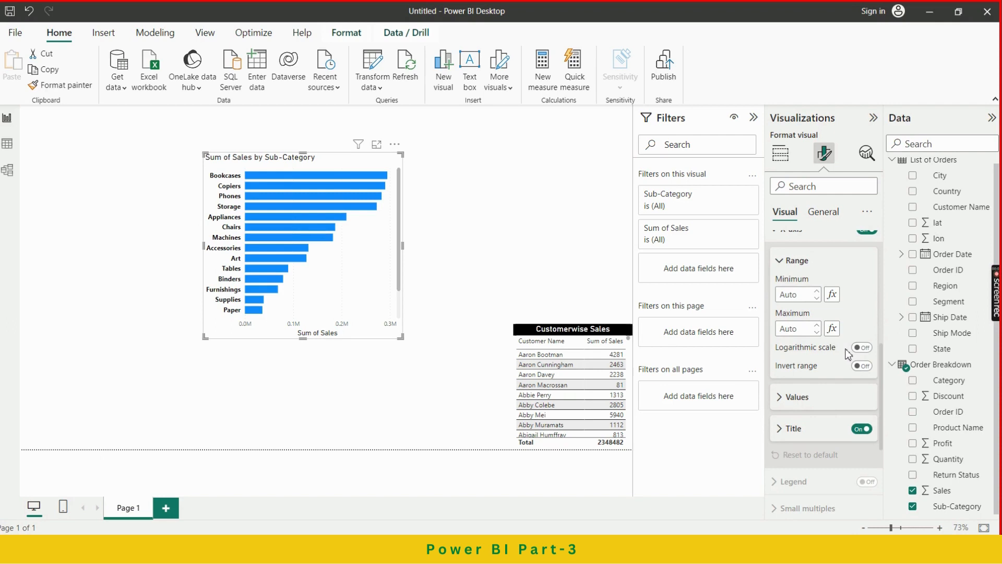
click(859, 432)
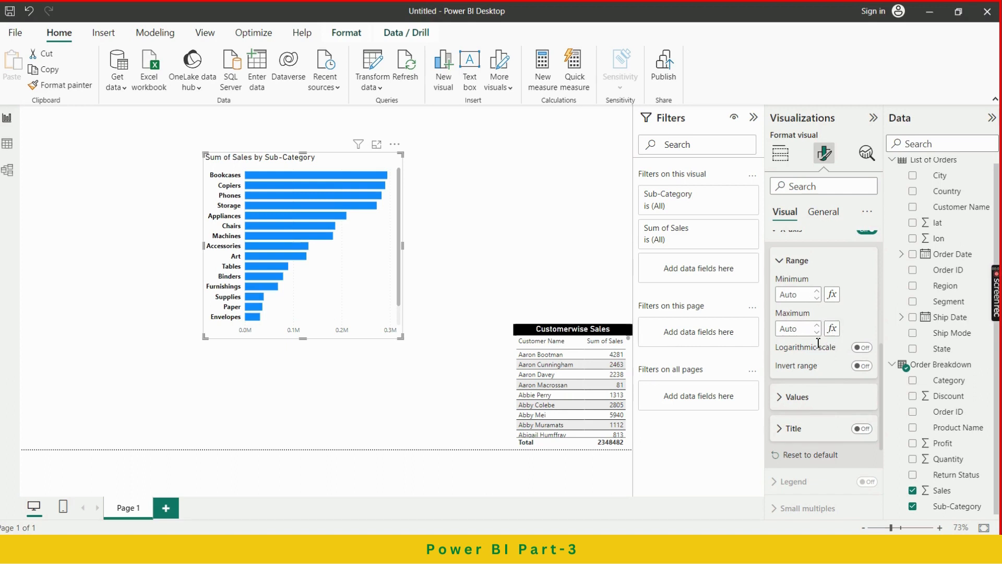
Step: Set the minimum of the chart's X-axis range to -1
scroll(819, 347, up, 2)
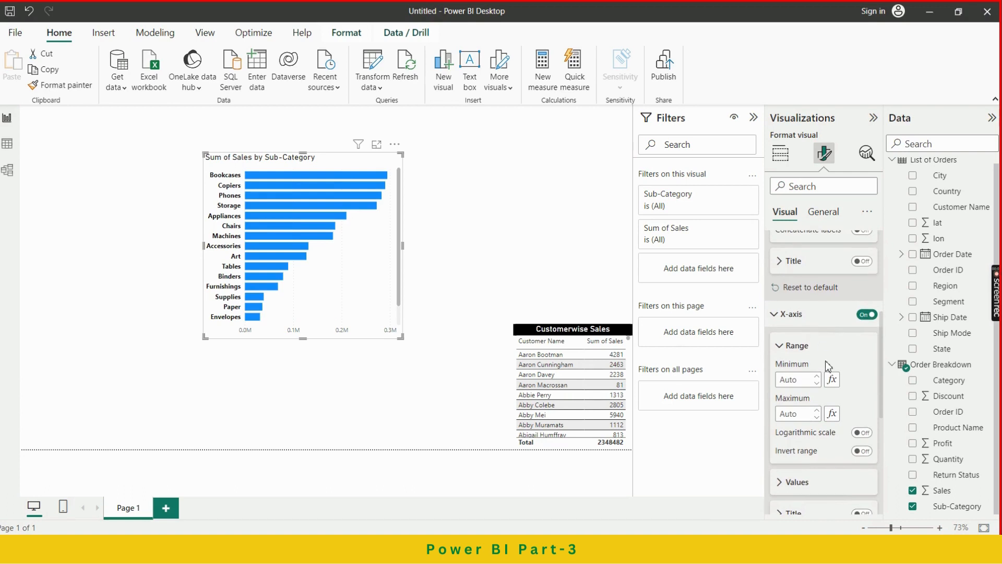
scroll(810, 356, down, 1)
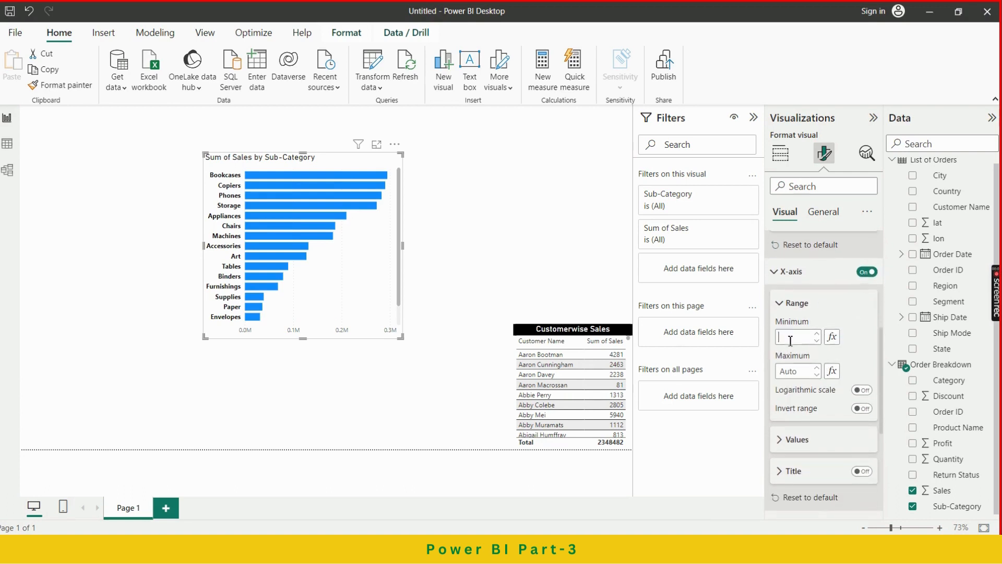
click(817, 333)
click(818, 341)
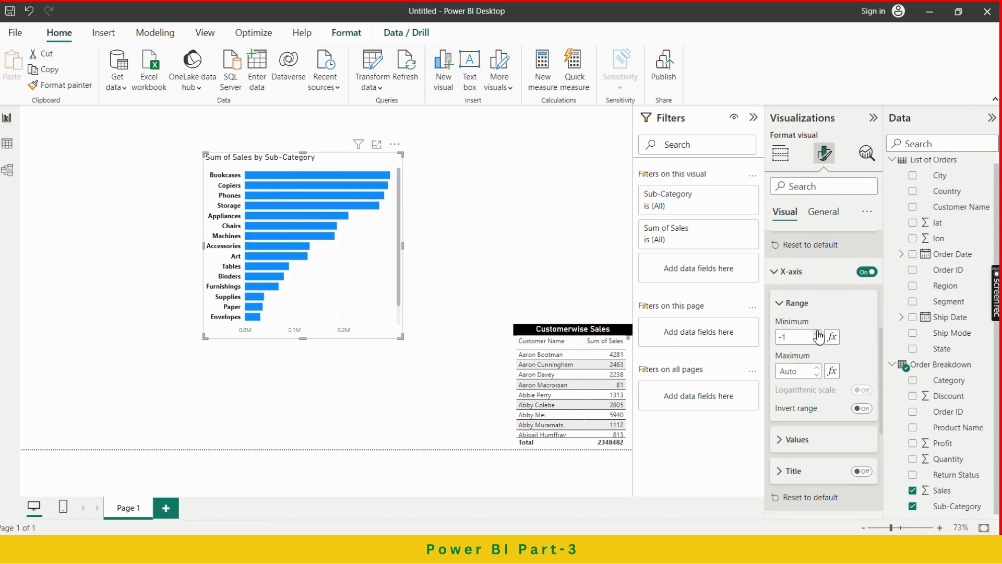
Step: Set the minimum of the chart's X-axis range to 1 and its value display units to Thousands
click(817, 333)
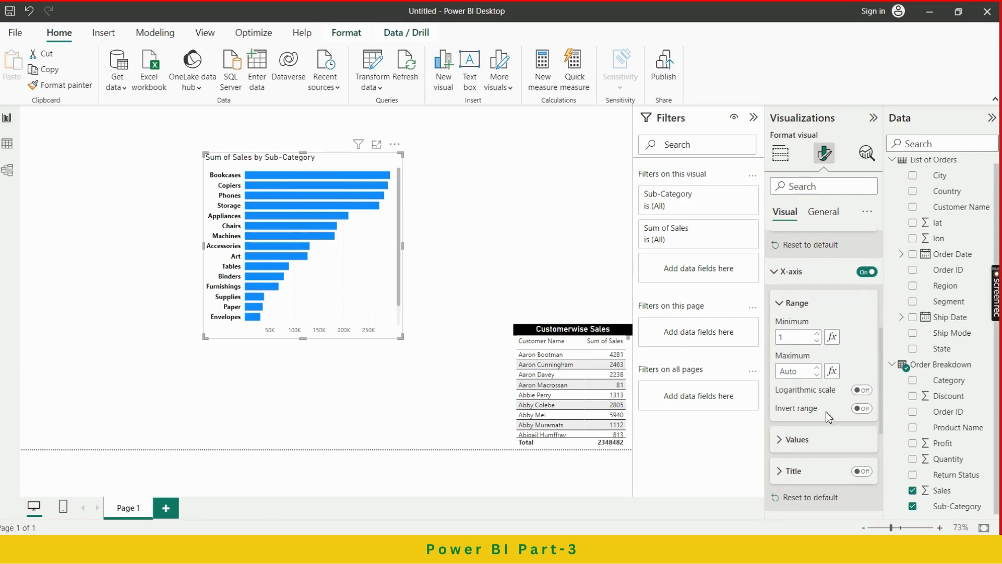
click(822, 443)
scroll(828, 436, down, 3)
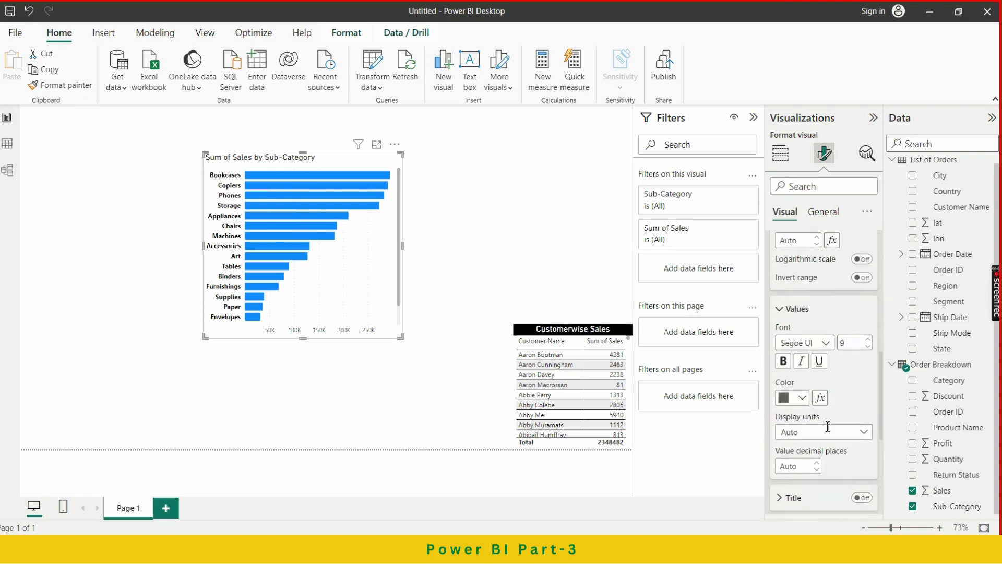
click(860, 395)
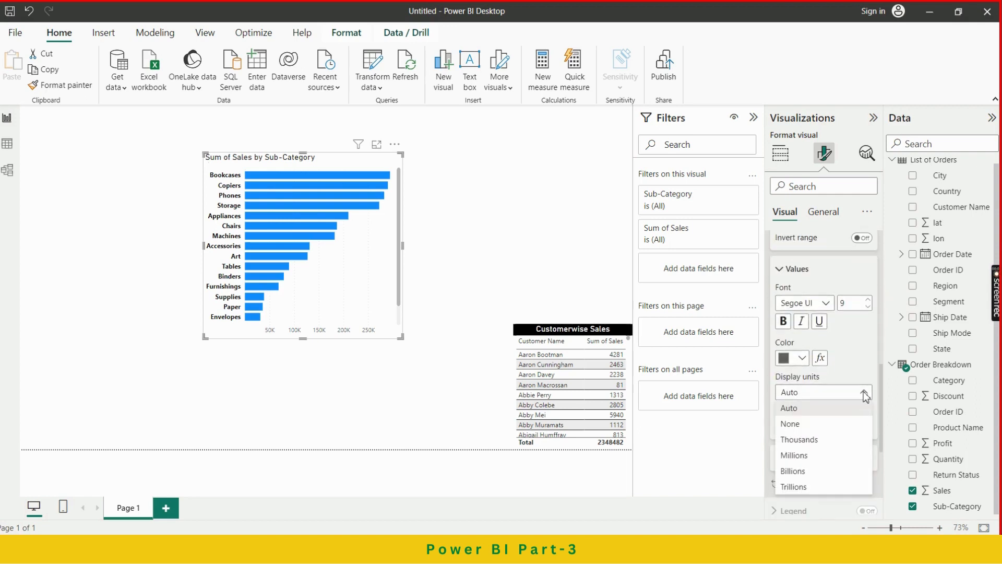
click(816, 442)
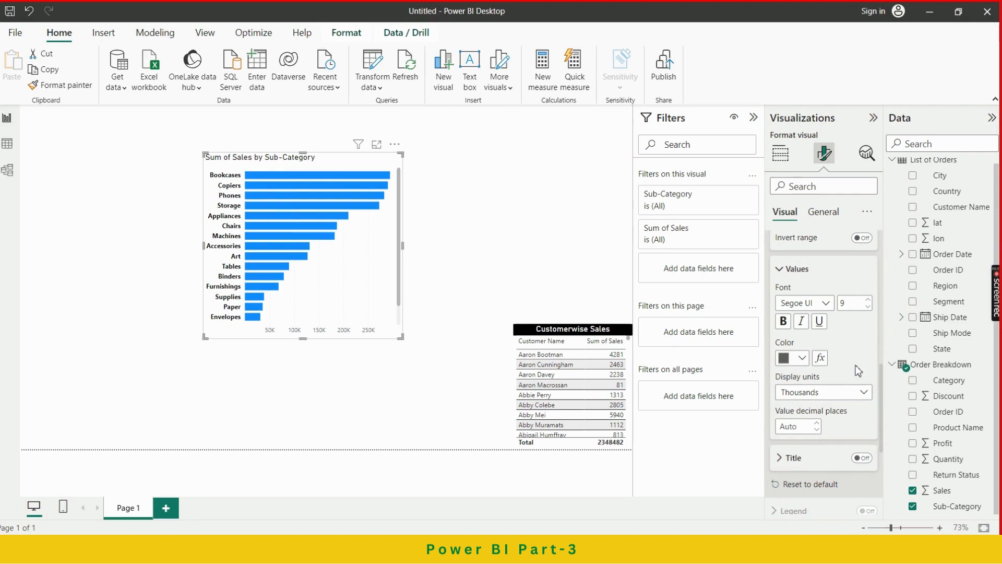
scroll(859, 370, down, 1)
scroll(858, 371, down, 2)
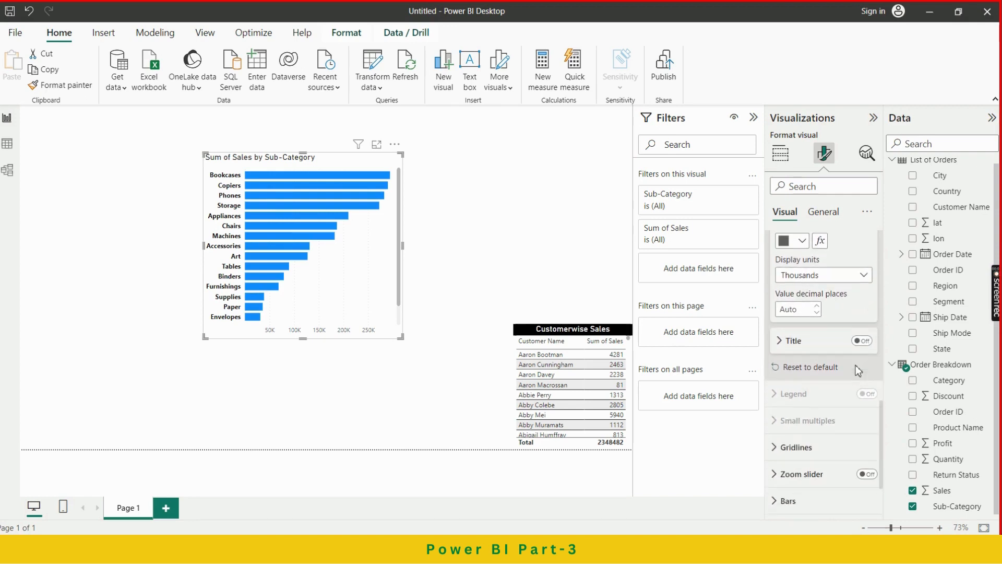
scroll(856, 370, up, 8)
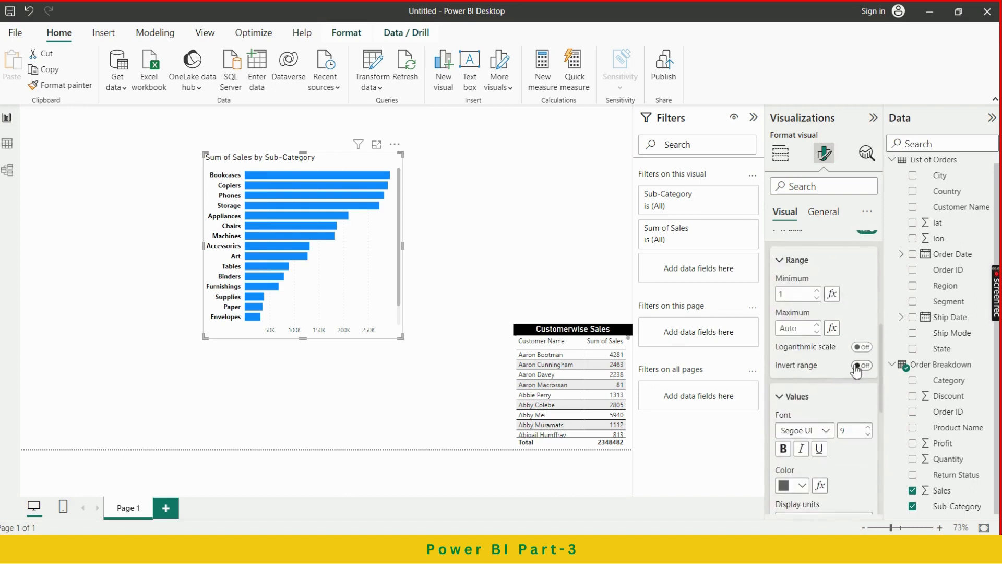
scroll(857, 370, up, 1)
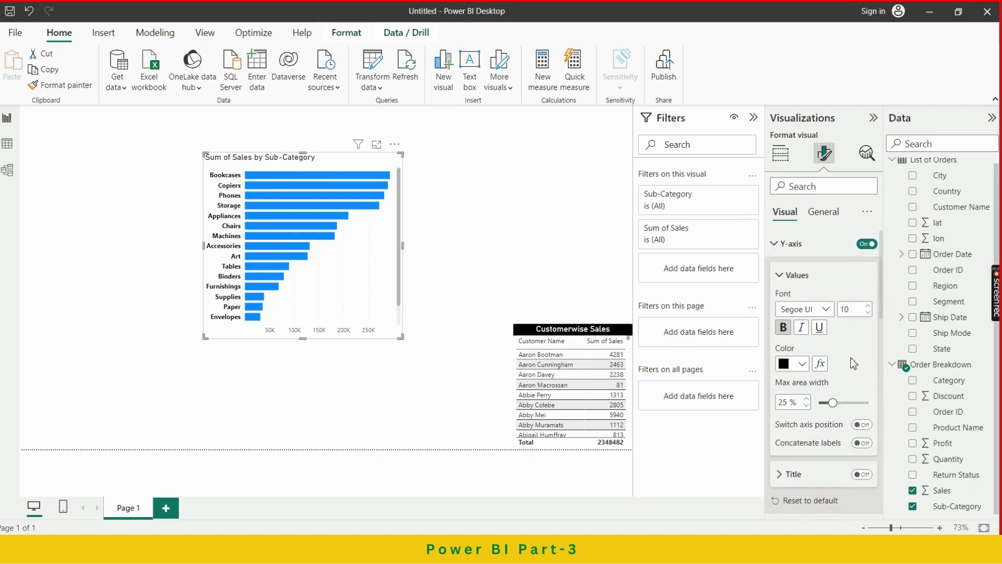
click(465, 239)
click(319, 164)
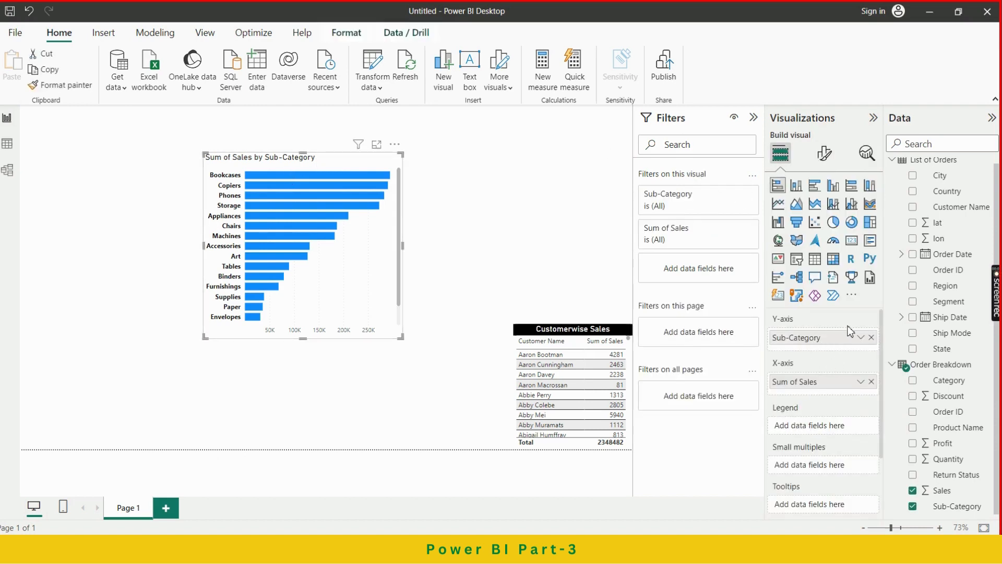
scroll(850, 331, down, 3)
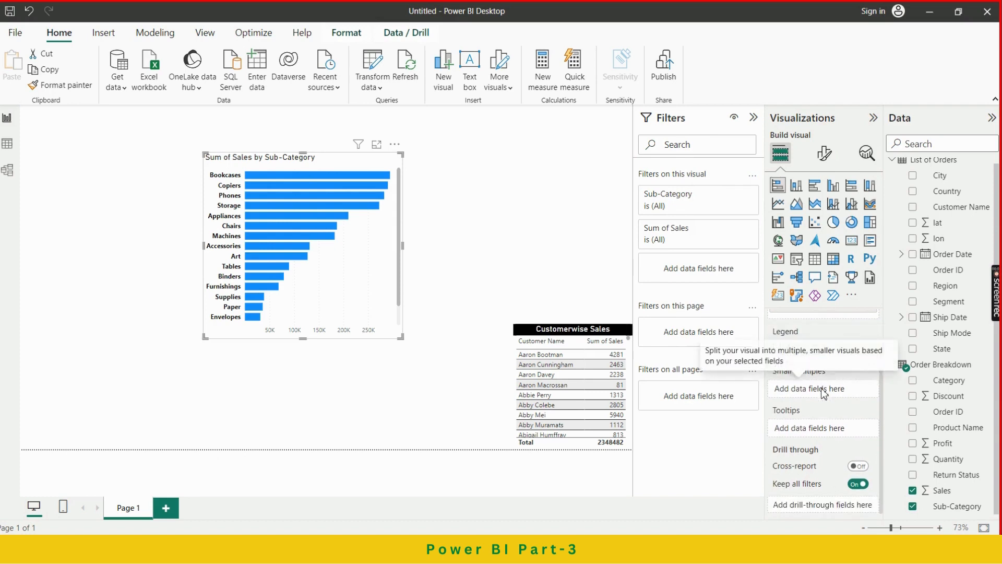
scroll(831, 396, up, 3)
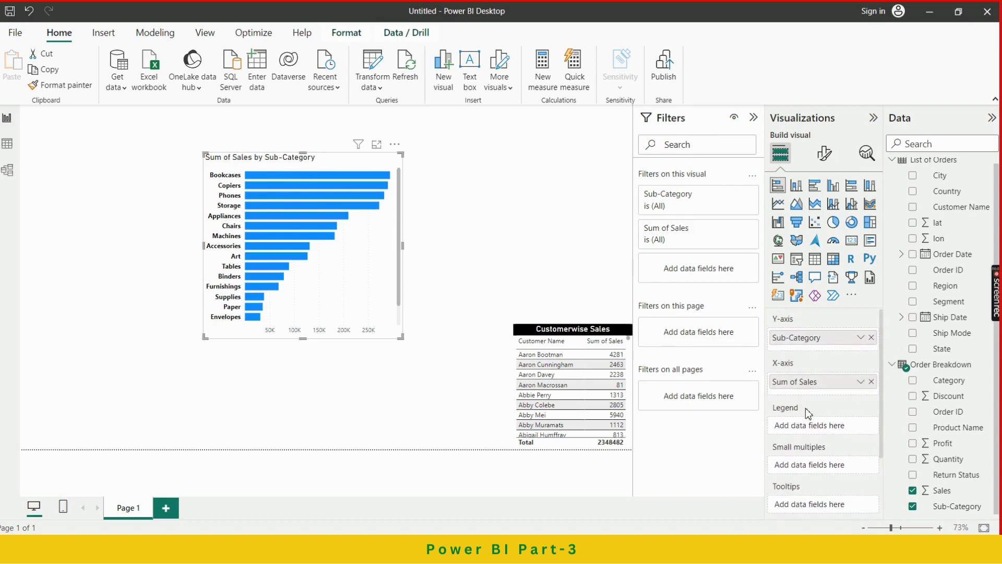
Step: Shorten the bar chart's title text to "Sales by Sub-Category"
click(822, 153)
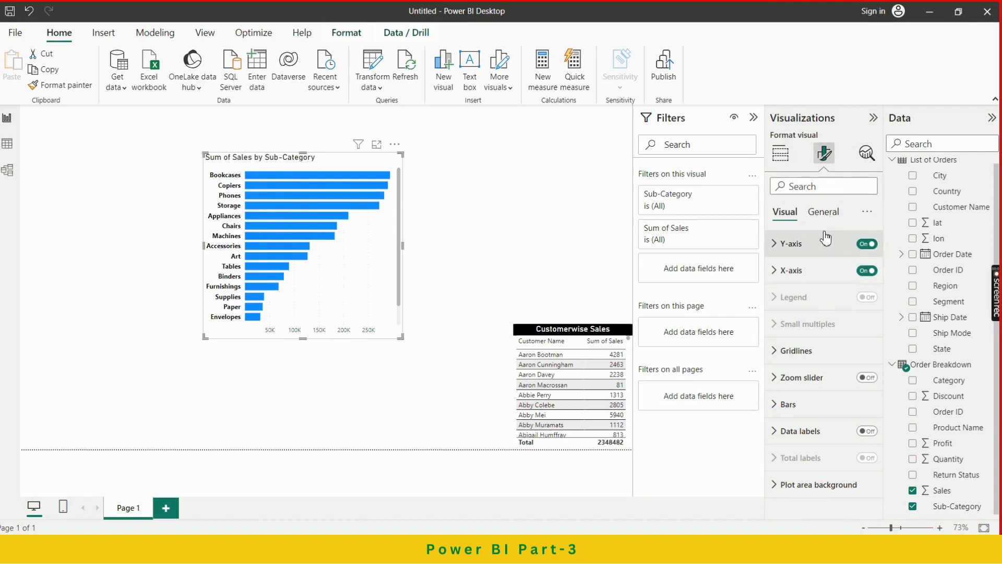
click(821, 212)
click(792, 272)
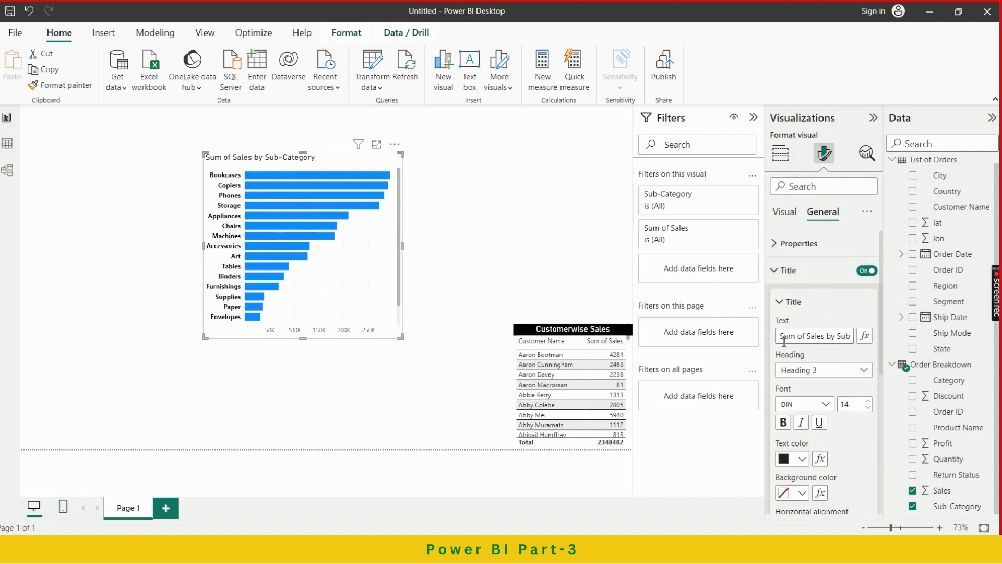
drag(781, 336, 859, 340)
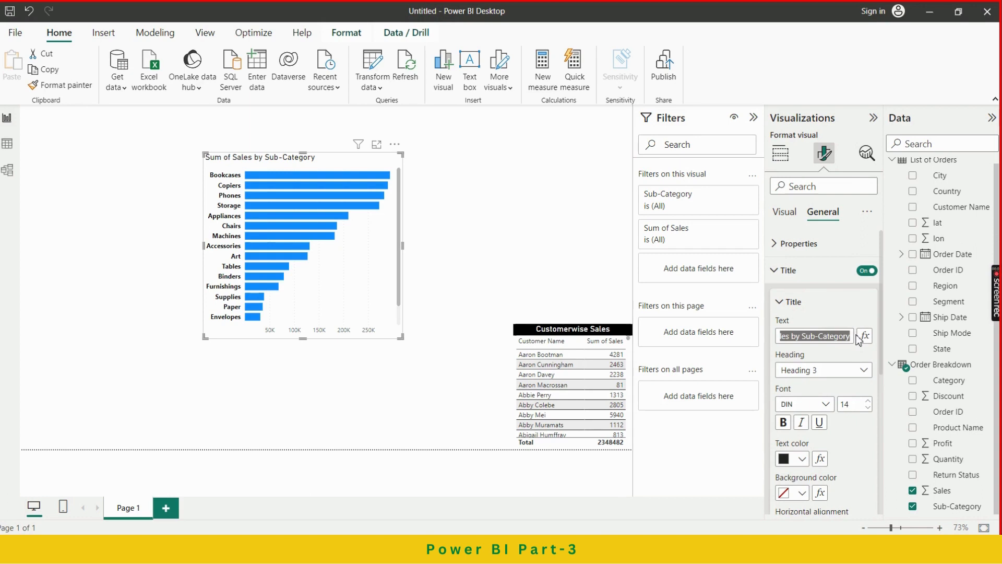
click(791, 335)
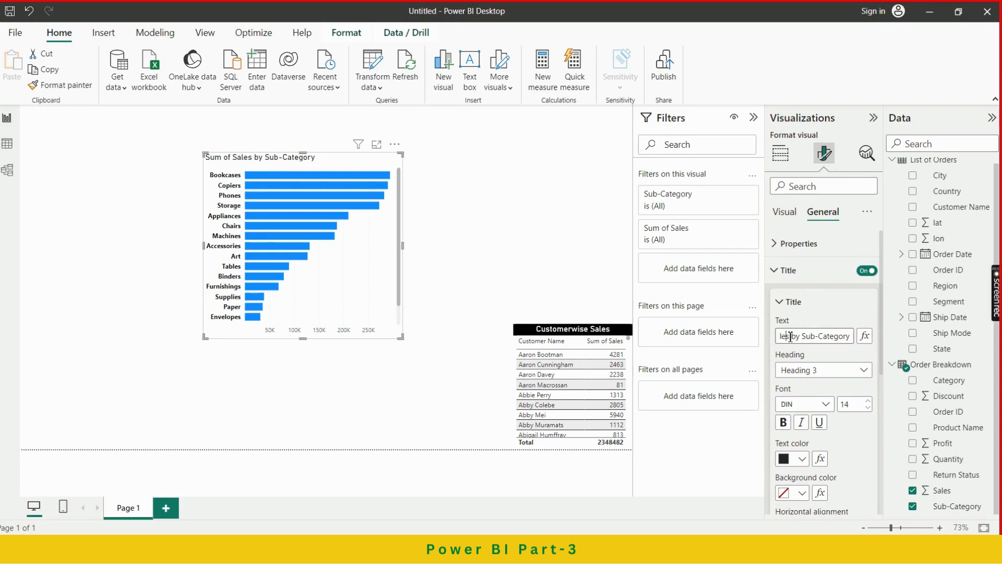
key(Home)
key(BackSpace)
key(BackSpace)
key(BackSpace)
key(BackSpace)
key(BackSpace)
key(BackSpace)
key(BackSpace)
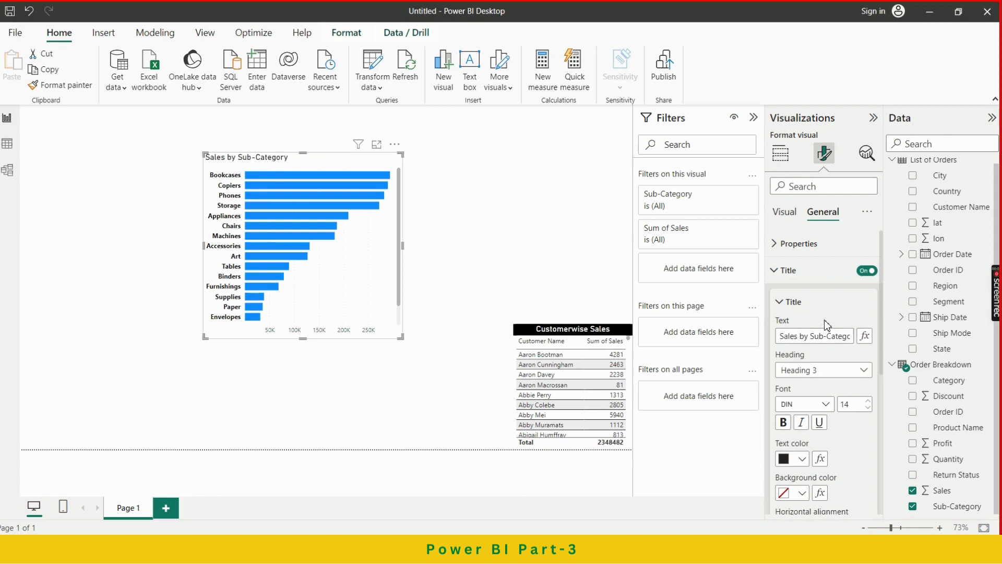
Step: Center the bar chart's title and give it white text on a black background
scroll(823, 455, down, 3)
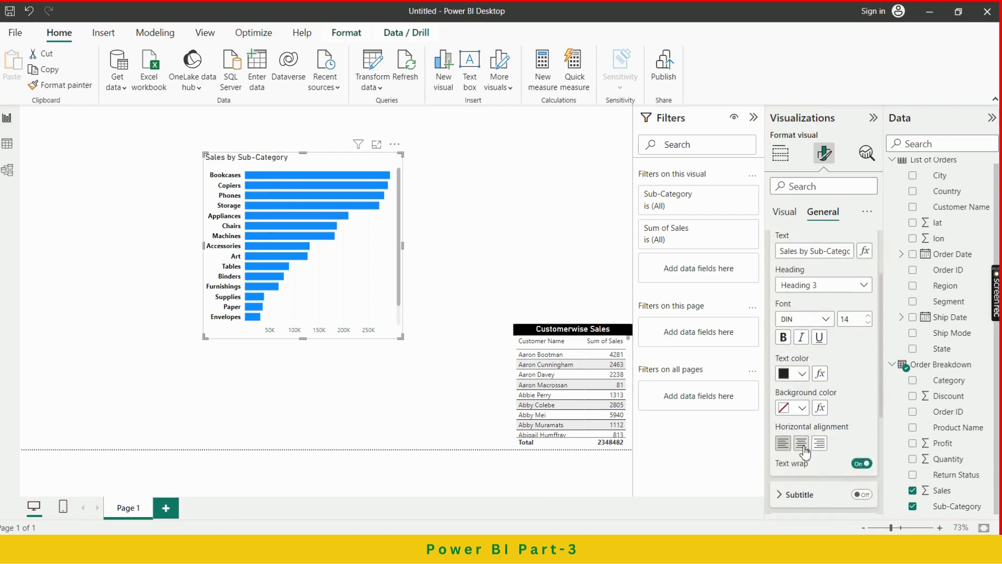
click(803, 444)
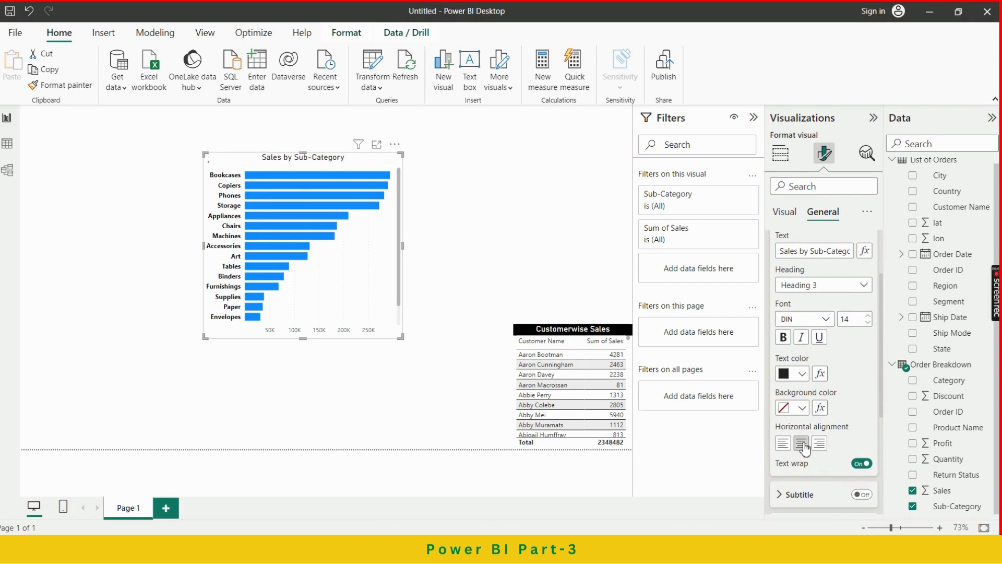
click(803, 408)
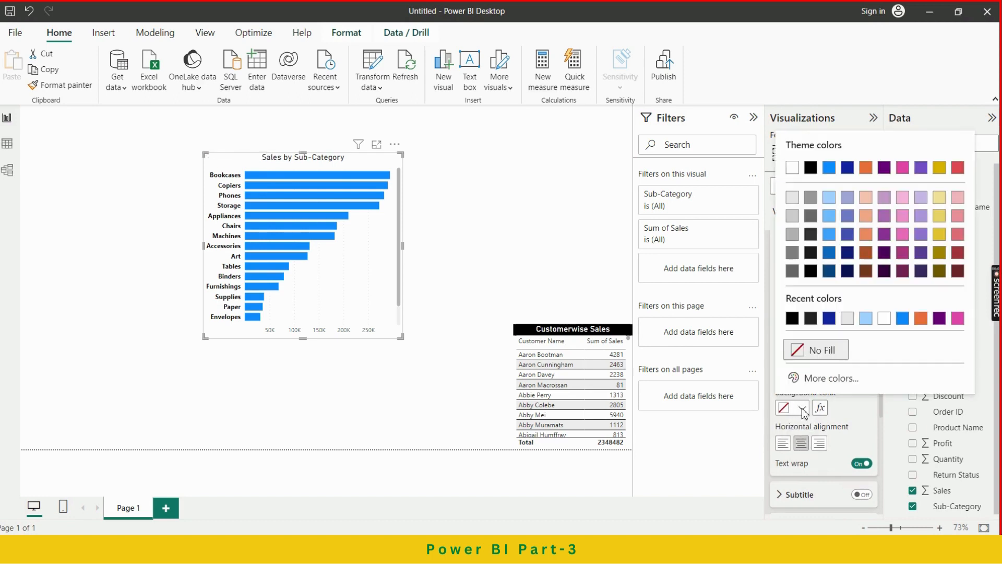
click(793, 319)
click(803, 375)
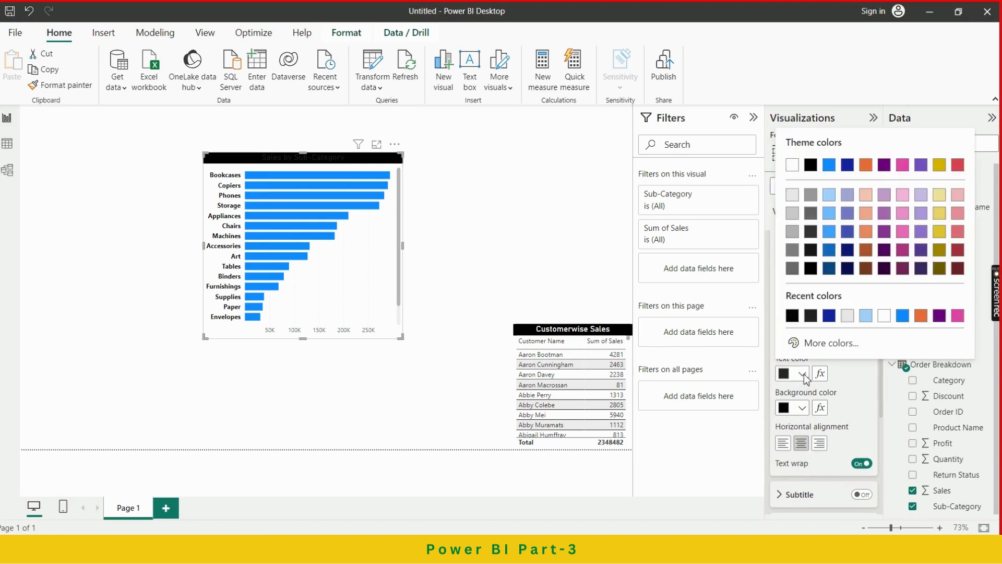
click(884, 316)
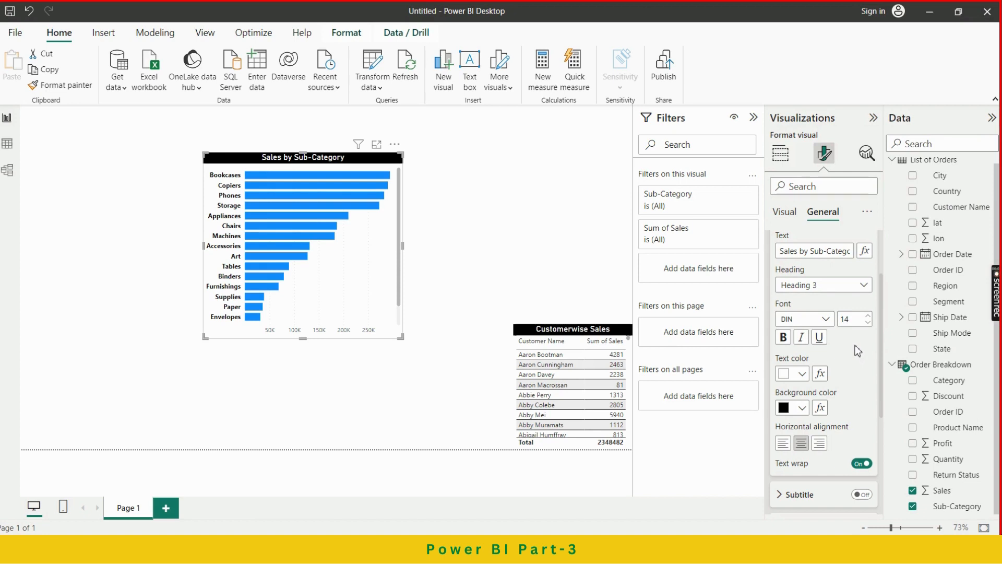
Step: Turn on data labels for the Sales by Sub-Category bar chart
scroll(856, 350, up, 2)
scroll(856, 351, up, 2)
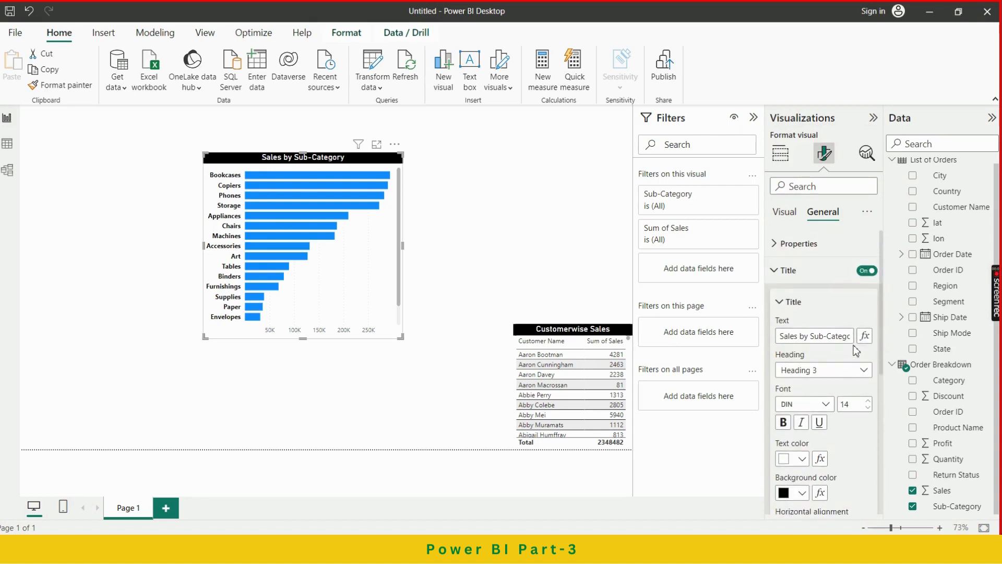
click(791, 227)
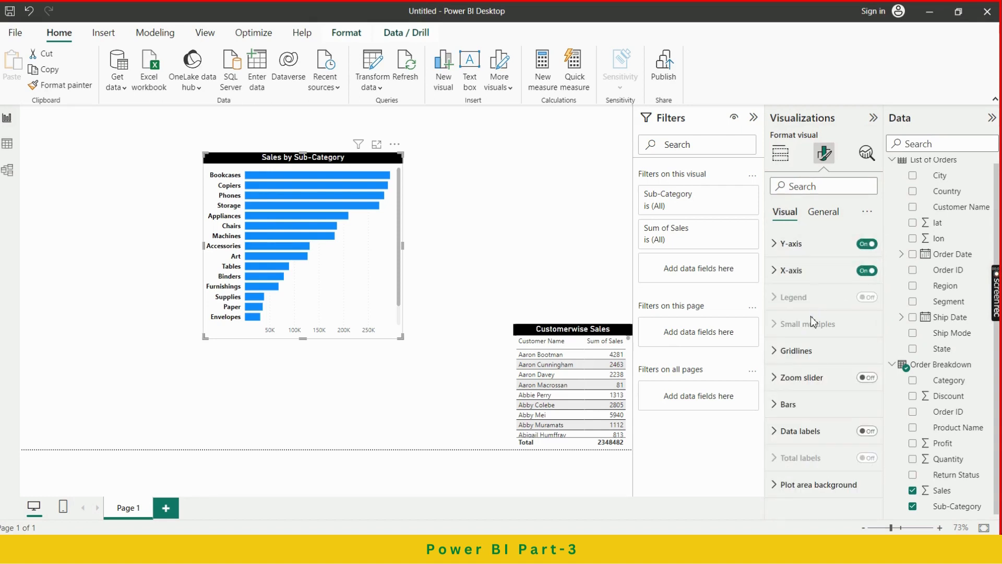
click(804, 270)
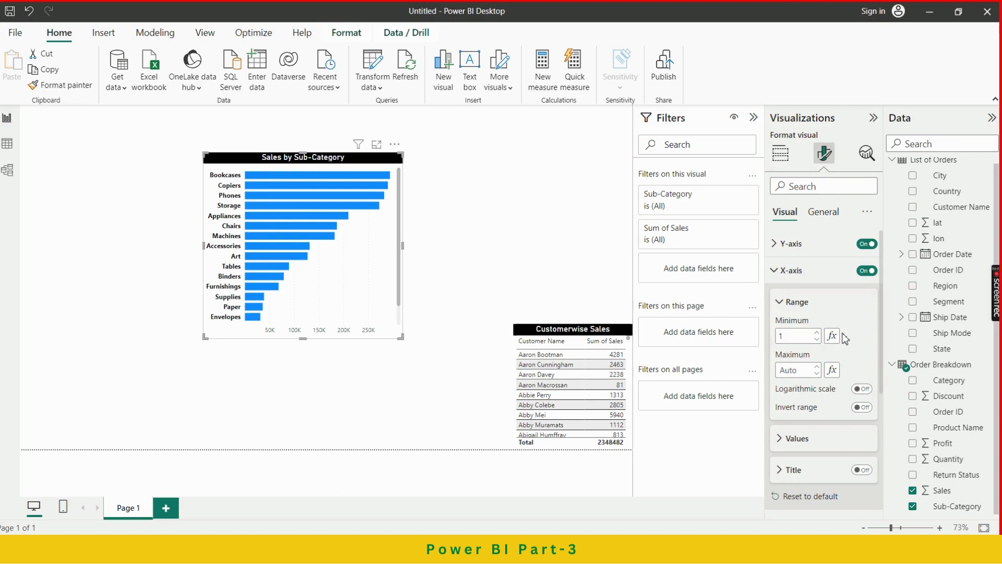
scroll(858, 363, down, 2)
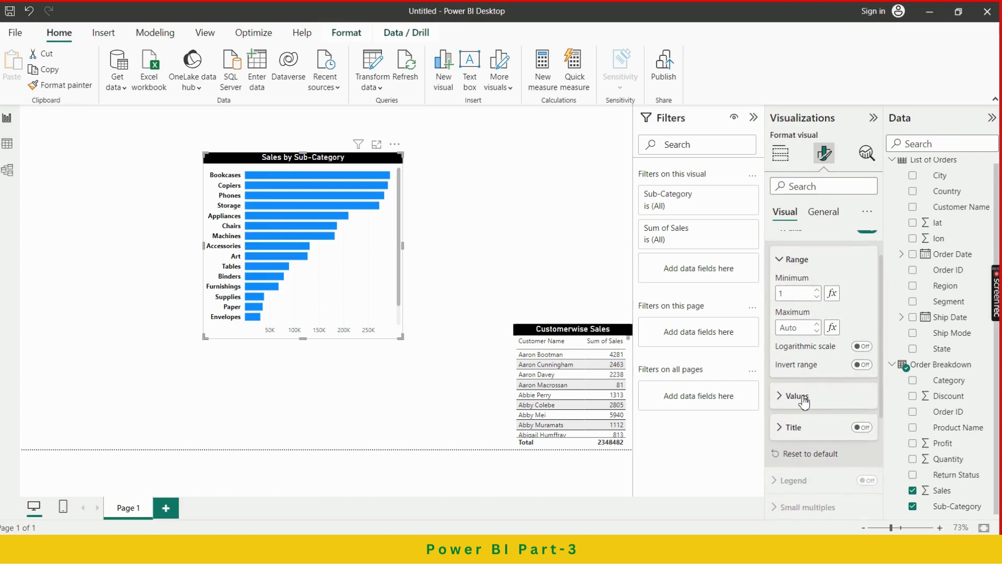
scroll(804, 401, down, 5)
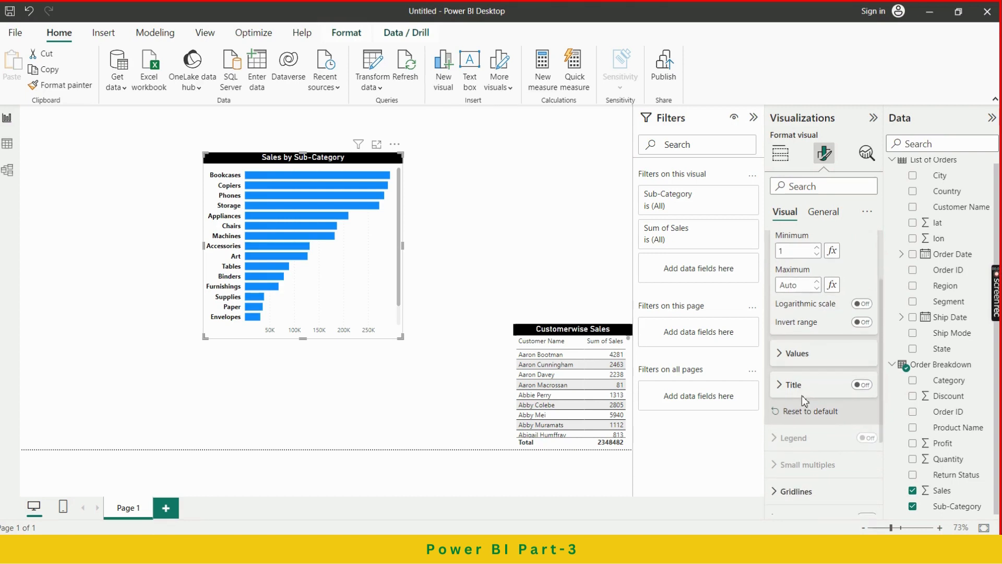
scroll(804, 402, down, 2)
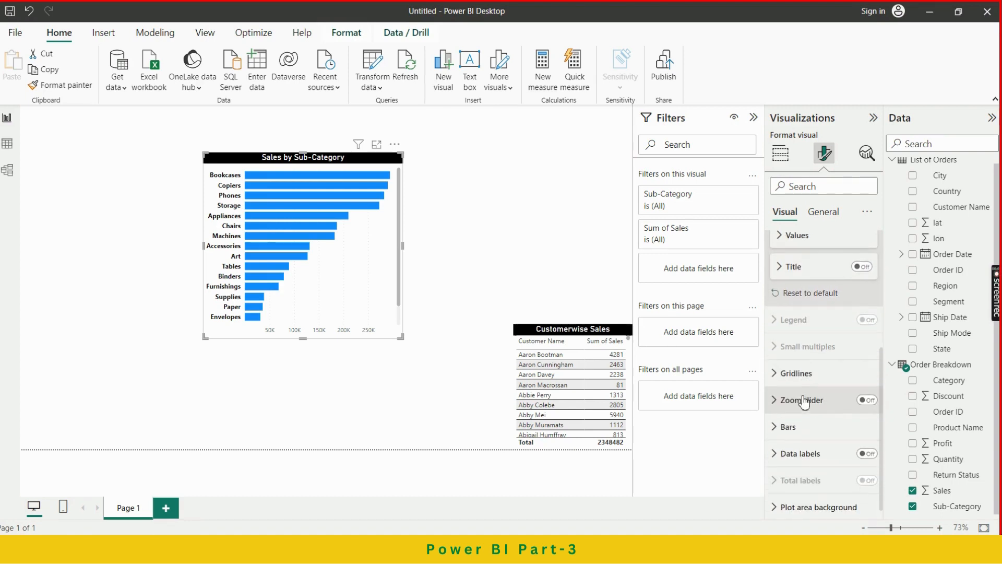
click(867, 447)
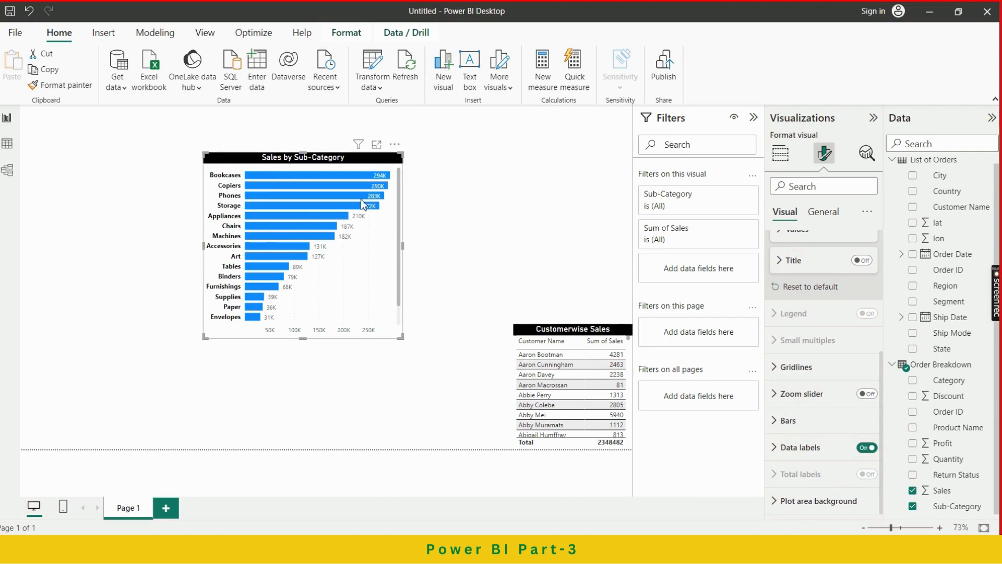
Step: Set the position of the bar chart's data labels to Inside end
mouse_move(372, 197)
click(800, 447)
scroll(812, 435, down, 2)
scroll(806, 426, down, 2)
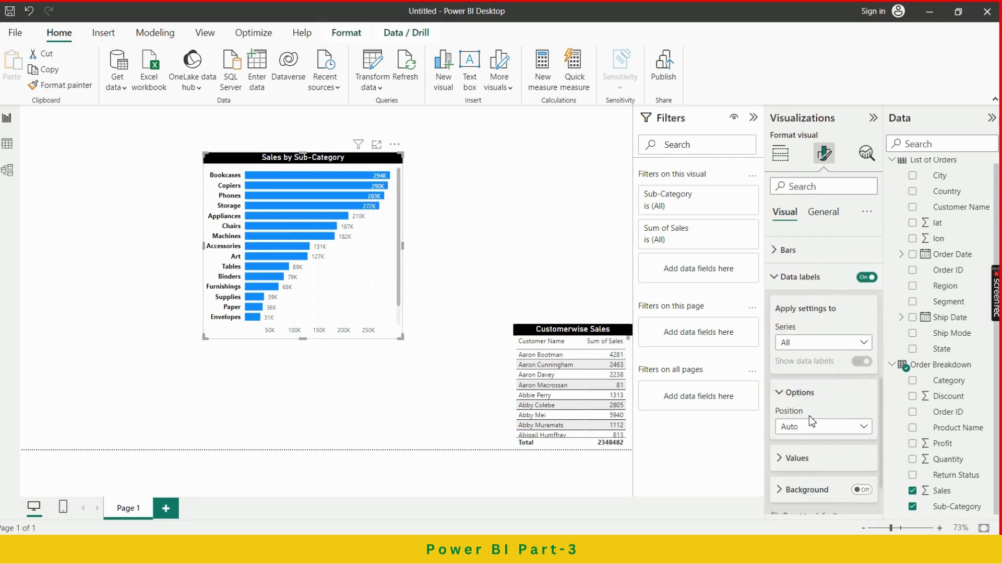
scroll(835, 402, down, 2)
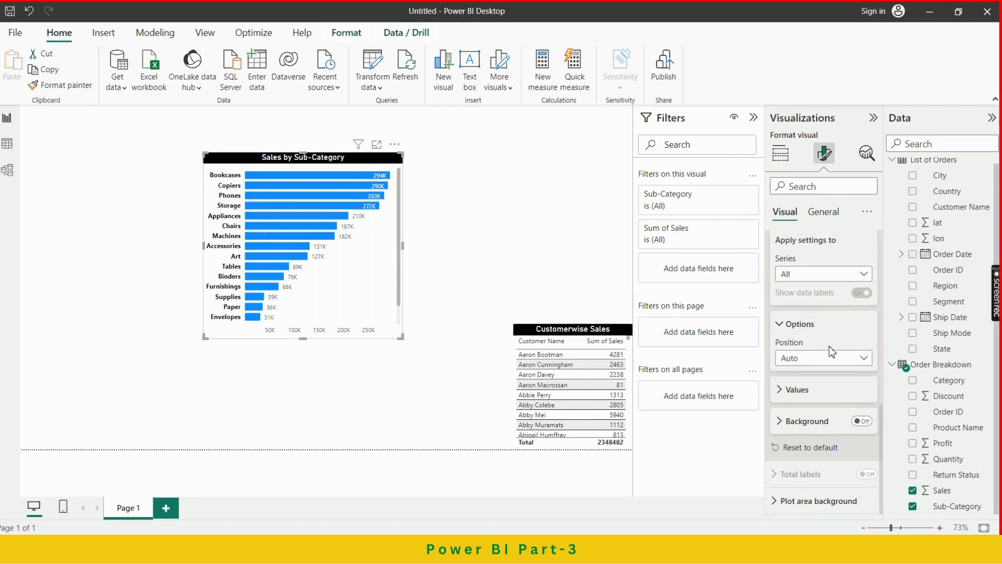
click(812, 358)
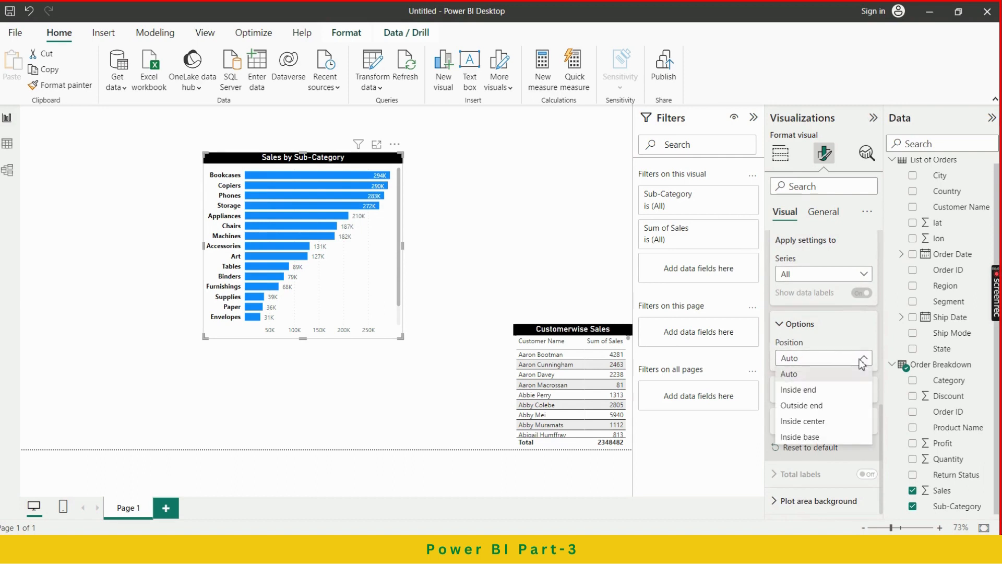
click(810, 391)
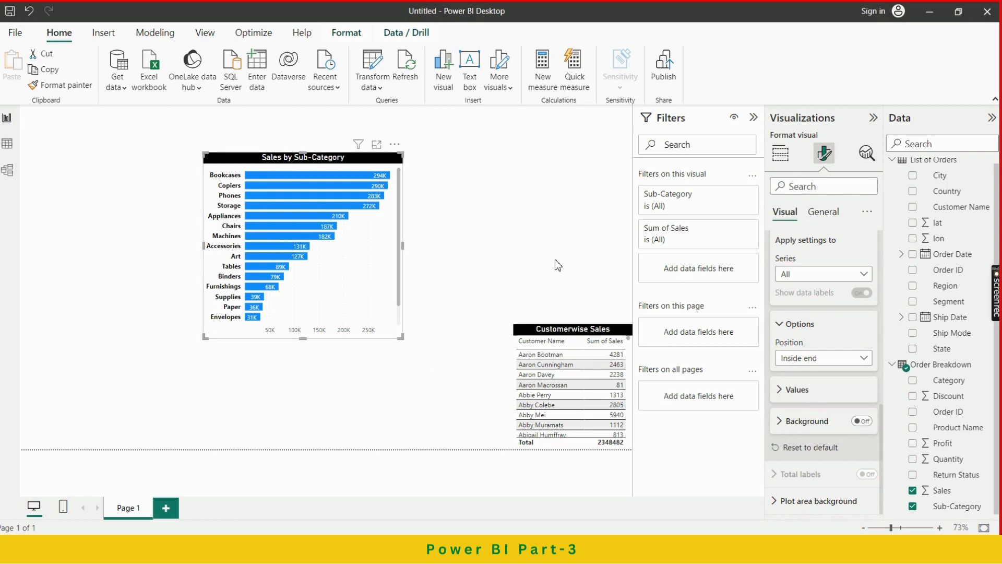
scroll(786, 301, up, 8)
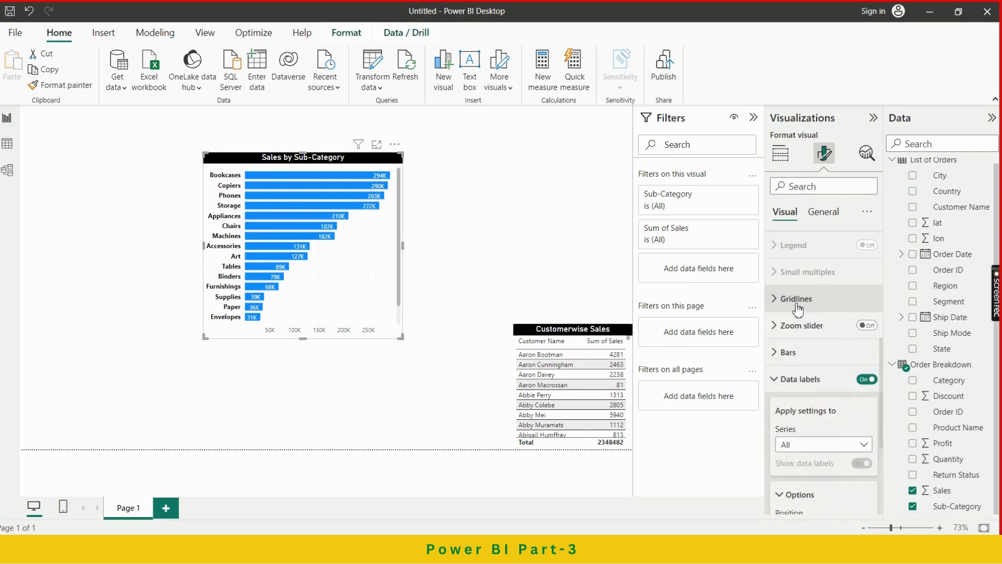
Step: Move the Sales by Sub-Category chart down the page, beside the Customerwise Sales table
click(522, 196)
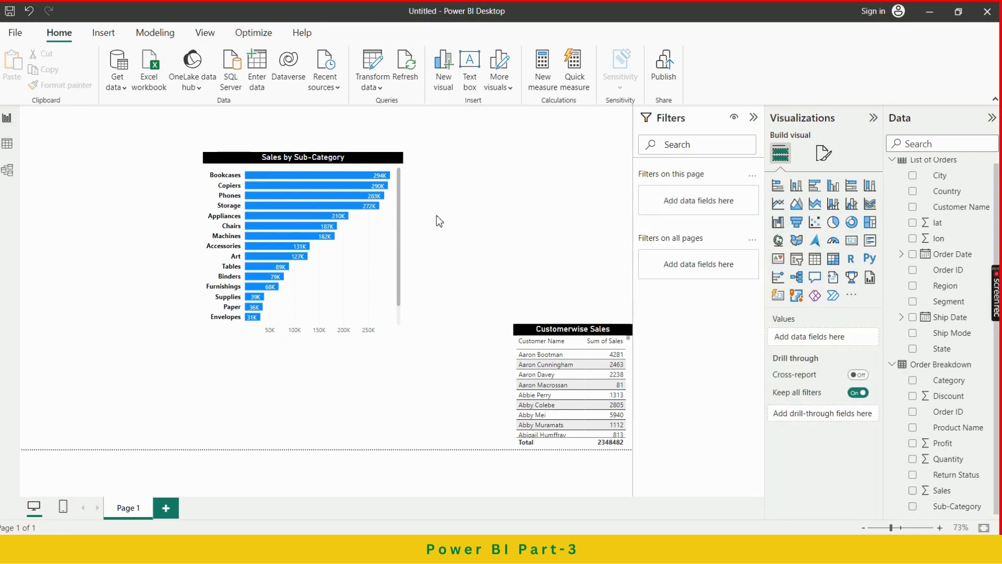
click(346, 270)
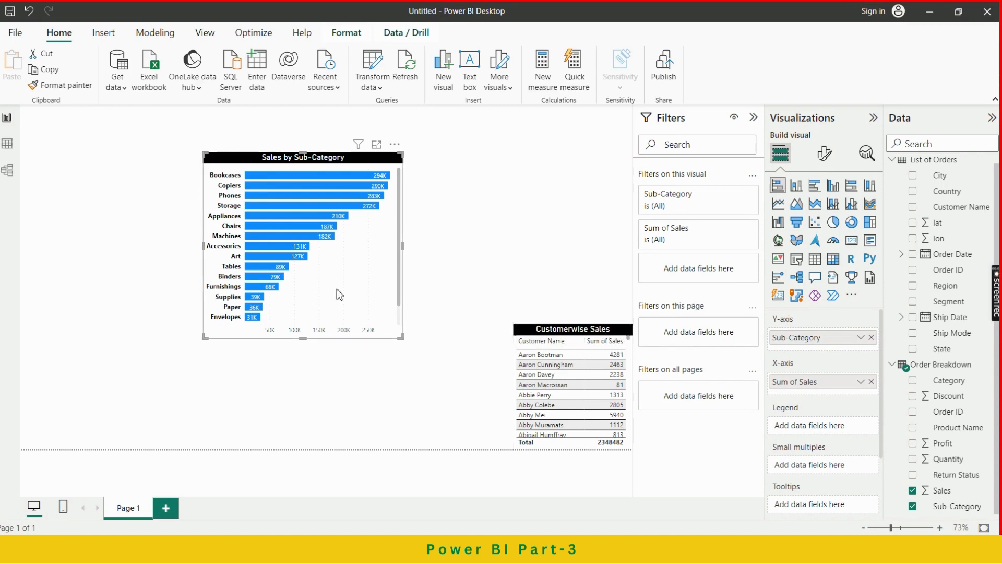
drag(340, 295, 416, 388)
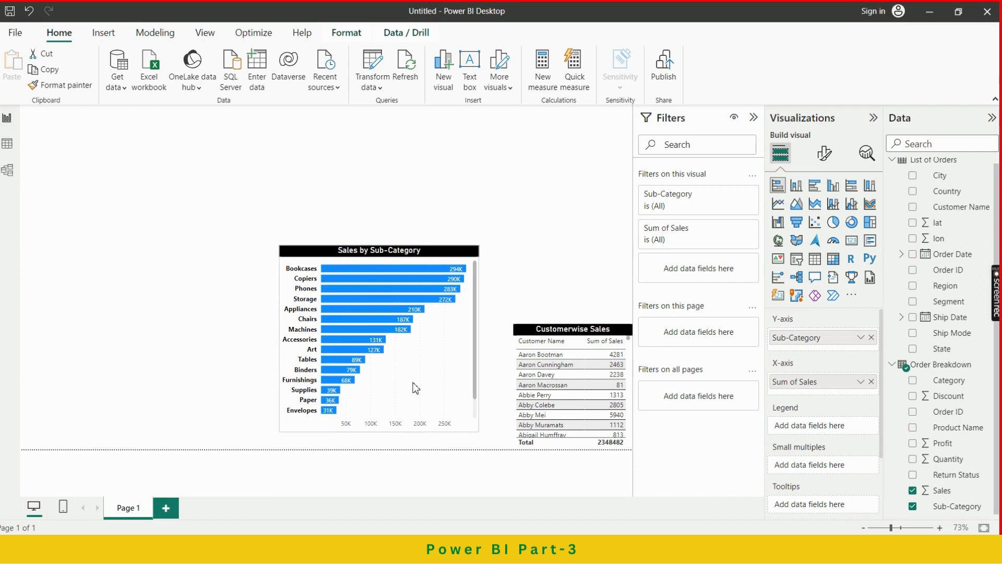
Step: Move the Sales by Sub-Category chart right beside the Customerwise Sales table and shorten it from its upper edge
drag(416, 388, 441, 411)
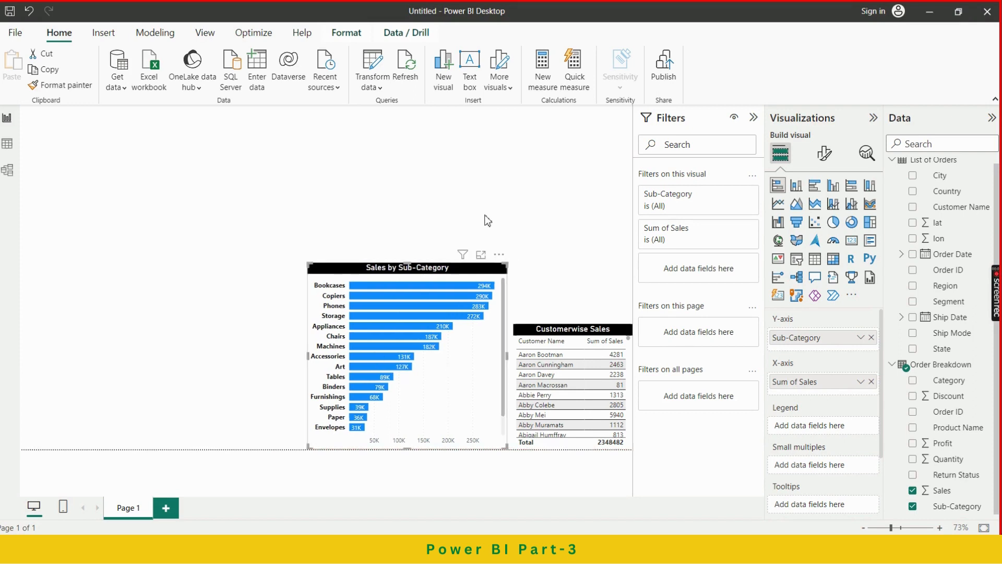
drag(405, 263, 398, 285)
Step: Sort the Customerwise Sales table by Sum of Sales in descending order and extend it upward to align with the bar chart's upper edge
click(601, 341)
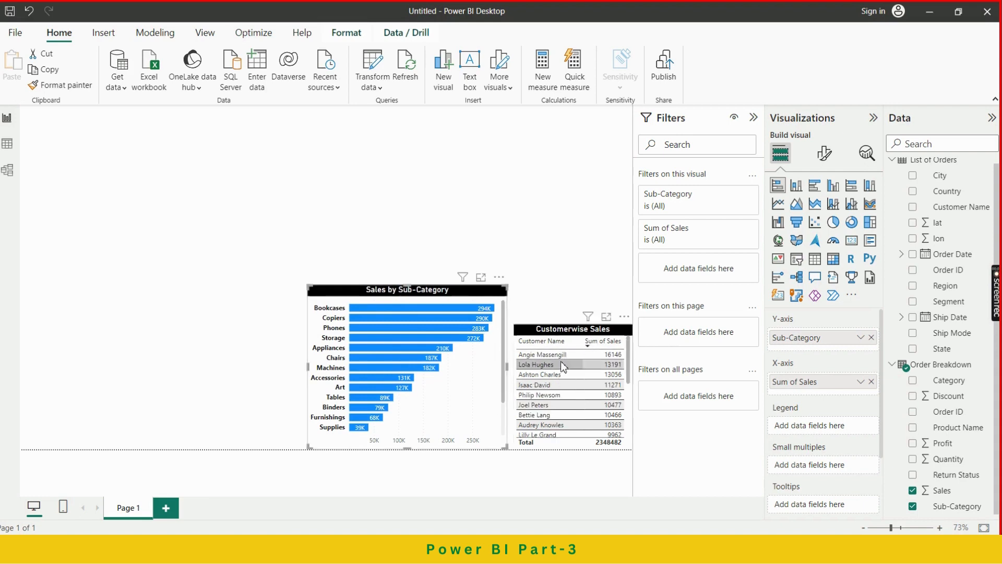
click(563, 365)
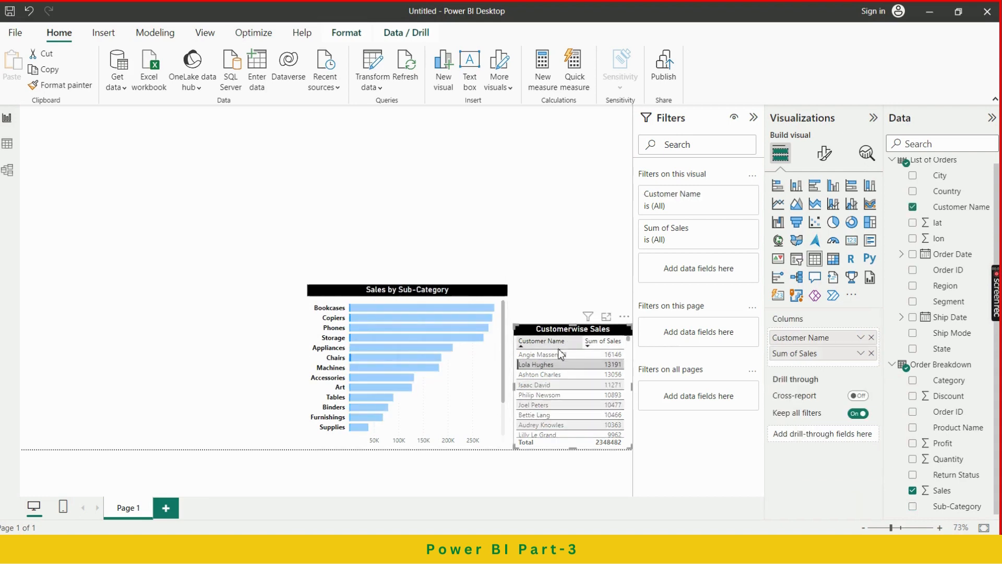
click(557, 366)
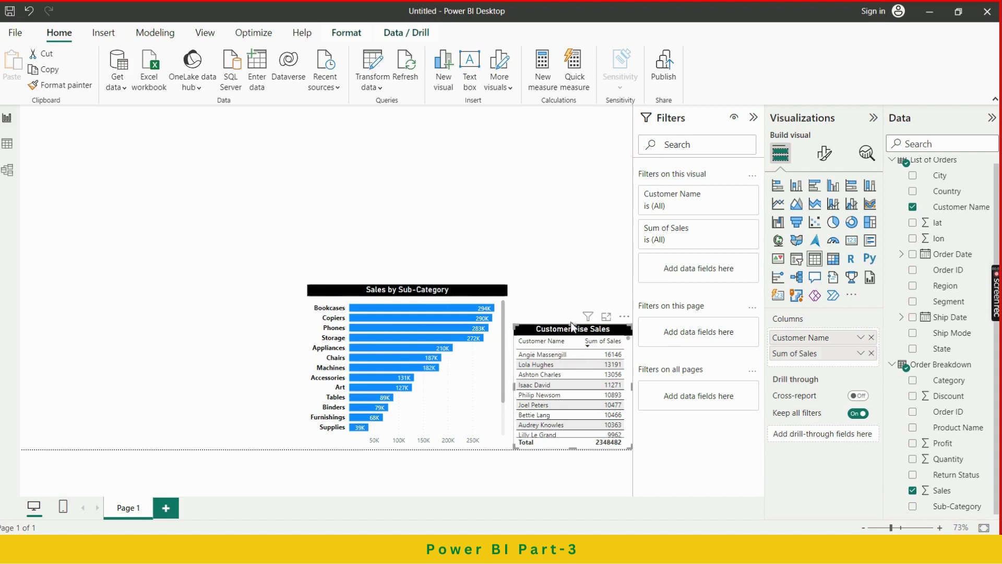
drag(571, 325, 573, 291)
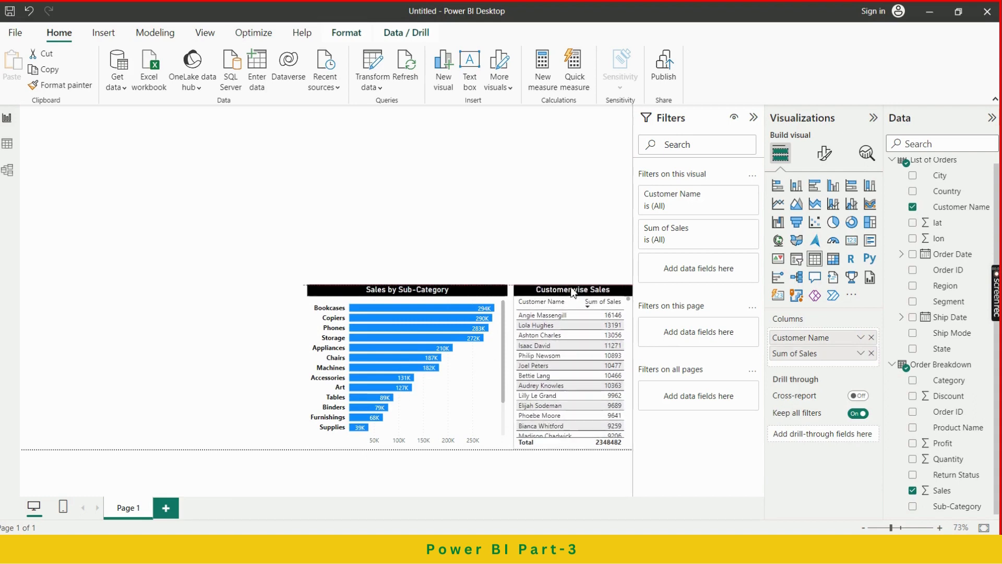
click(532, 231)
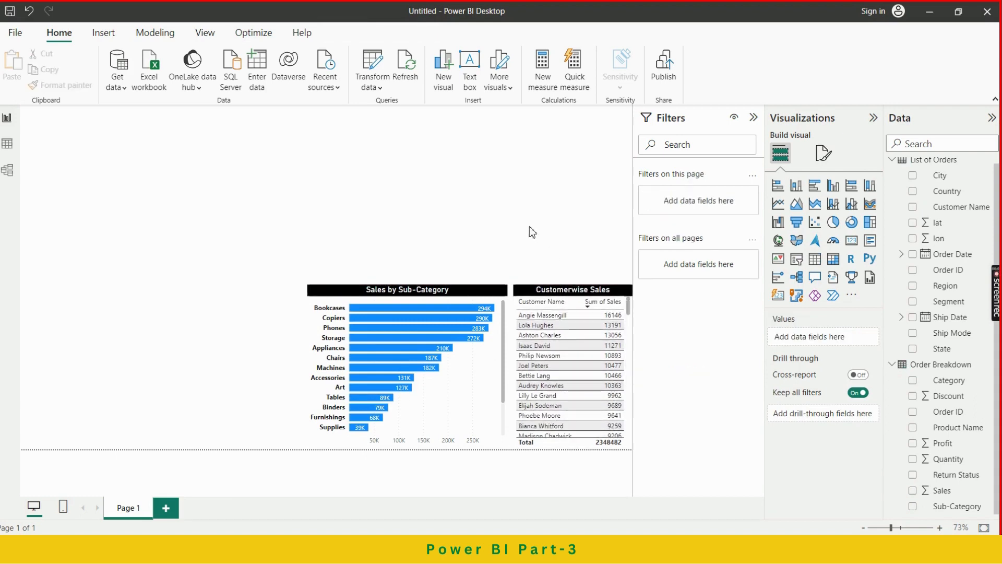
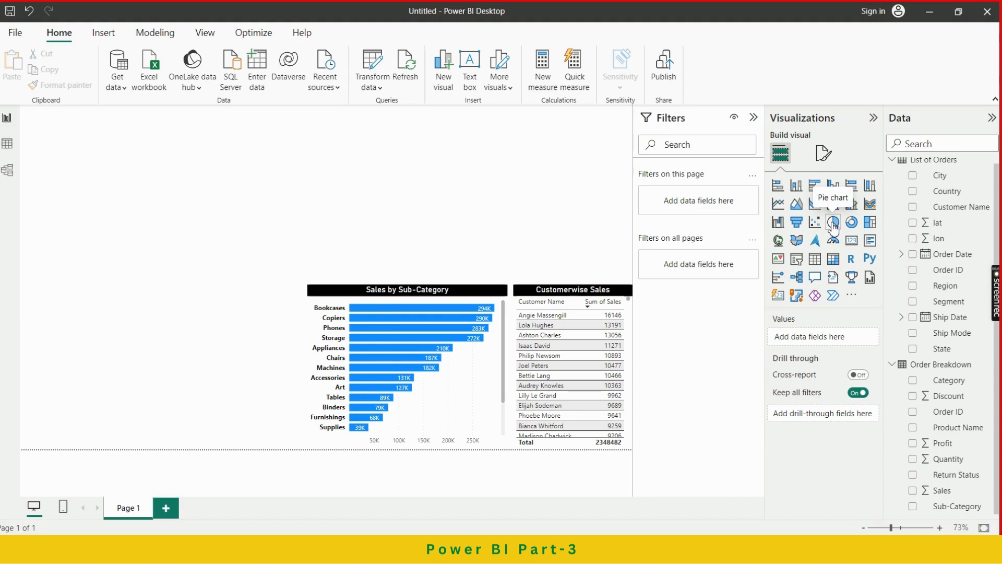
Step: Add a pie chart of Sum of Sales with Region as the legend, and enlarge it slightly
click(834, 224)
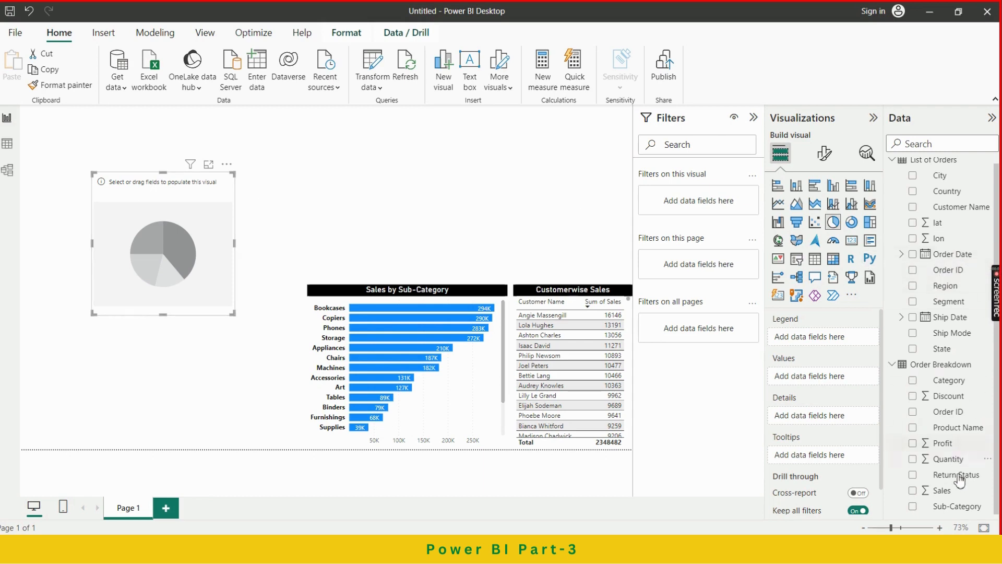
drag(955, 491, 822, 382)
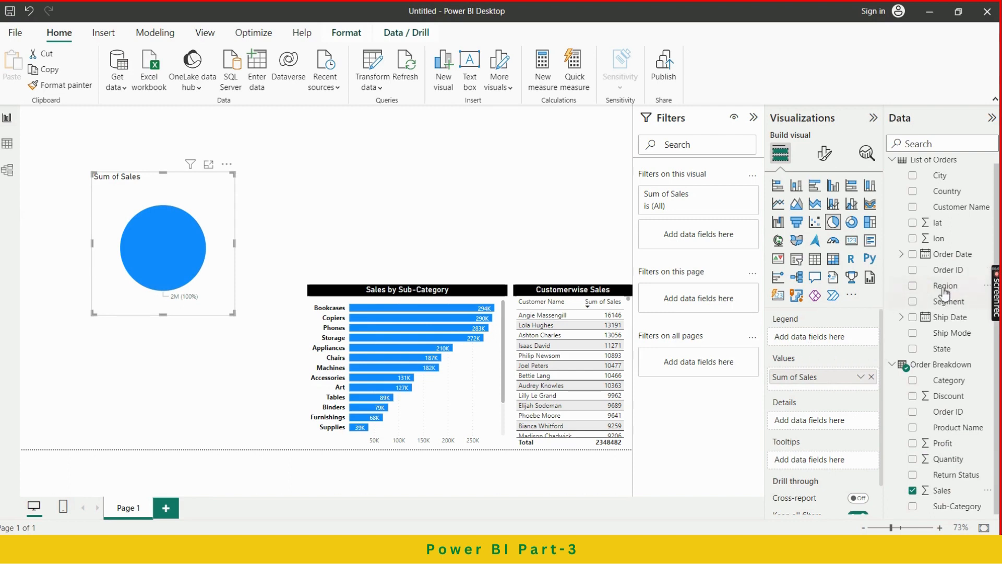
drag(944, 291, 822, 343)
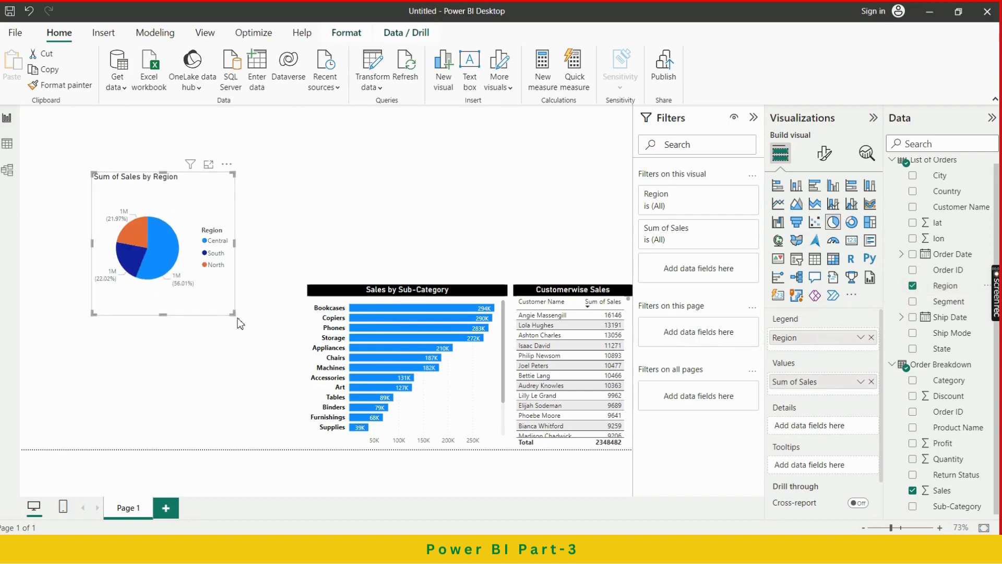
drag(229, 313, 248, 336)
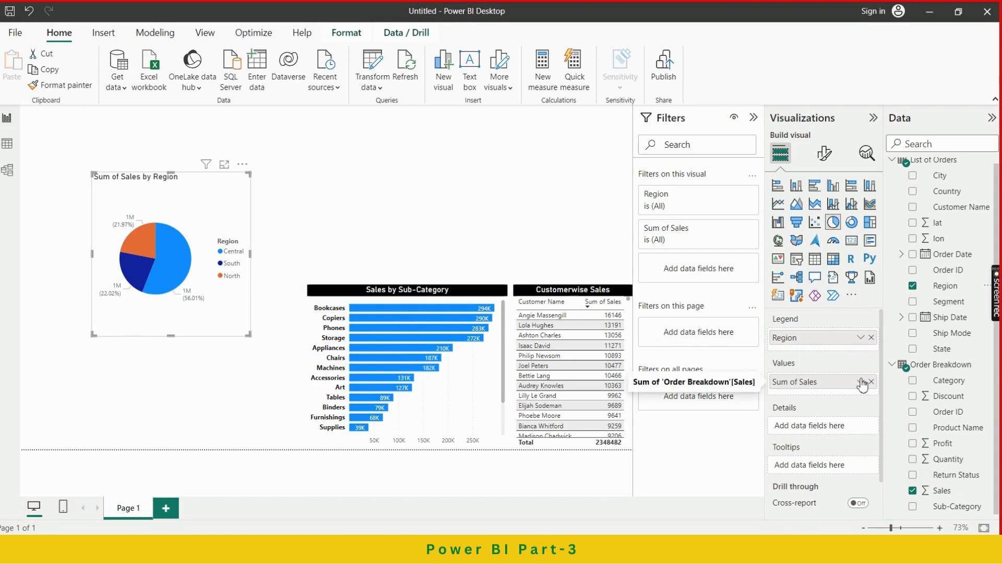
Step: Try breaking the pie chart down by Segment as the details field, and remove that field again
scroll(861, 384, down, 1)
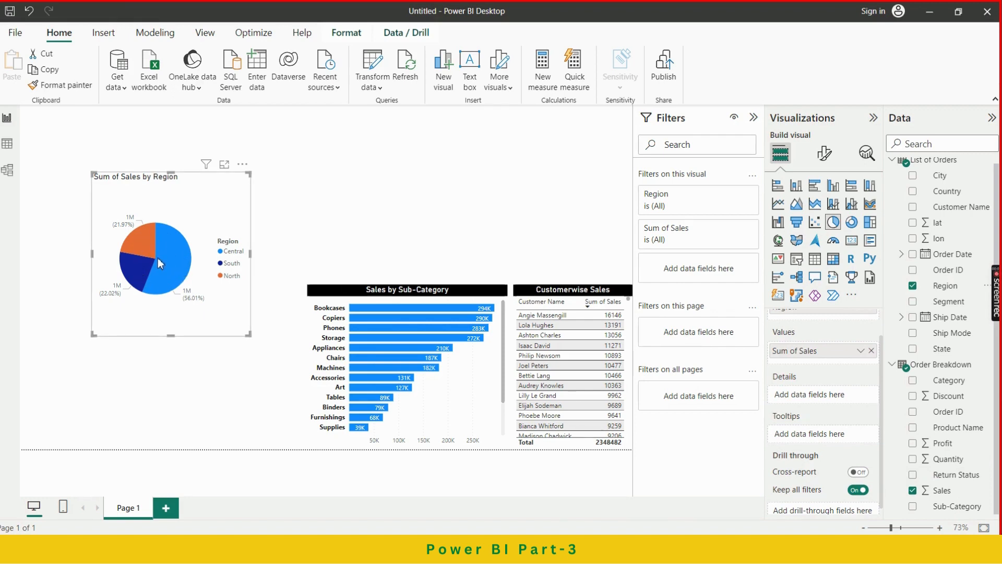
mouse_move(160, 262)
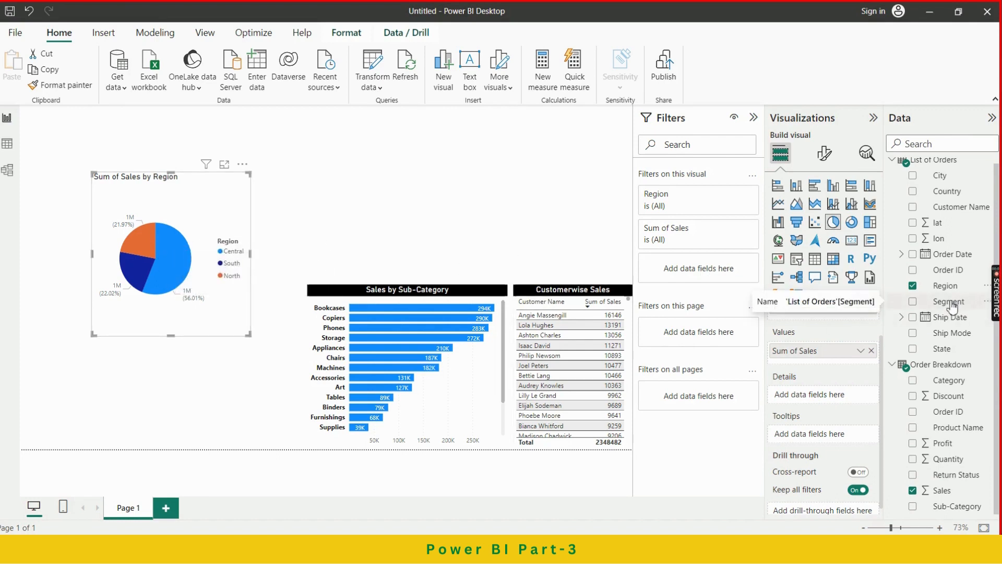
drag(953, 307, 837, 397)
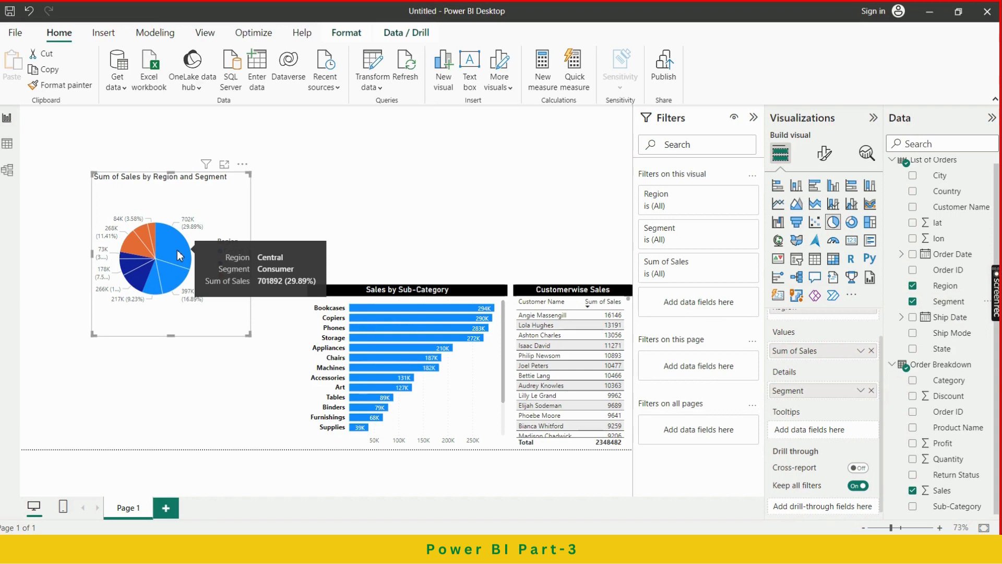
mouse_move(168, 283)
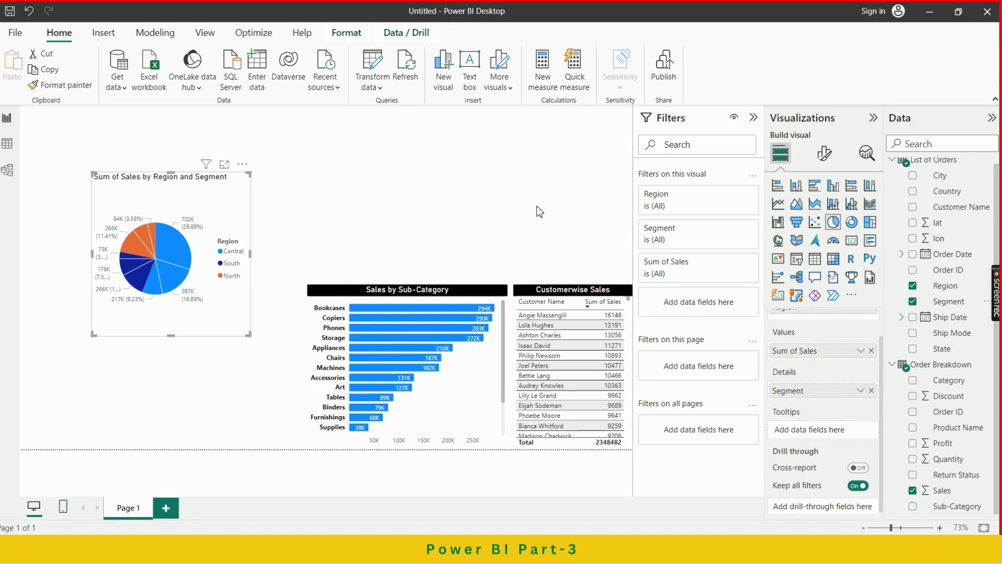
click(872, 391)
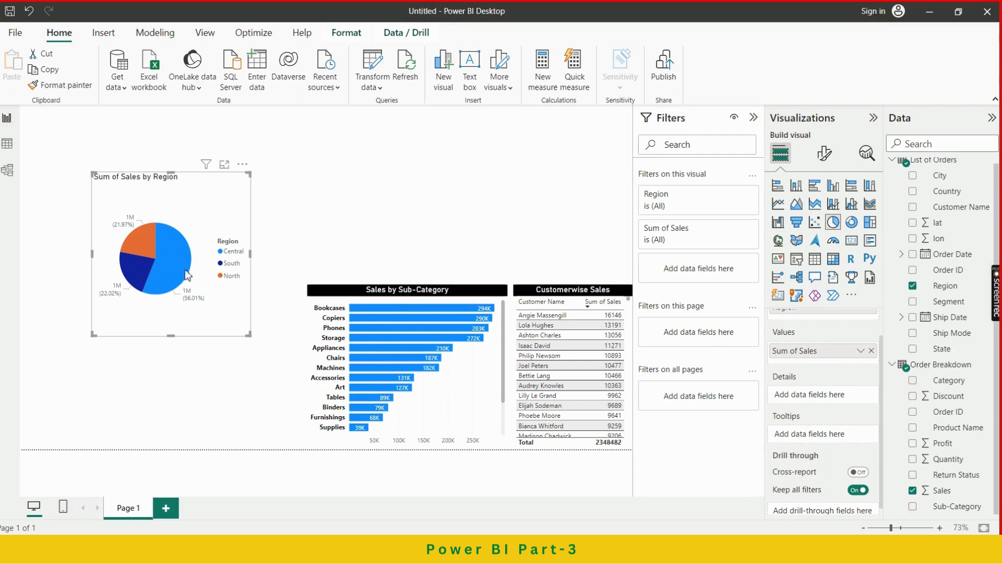
Step: Convert the sales by region pie chart into a donut chart and enlarge it slightly
mouse_move(138, 246)
click(853, 228)
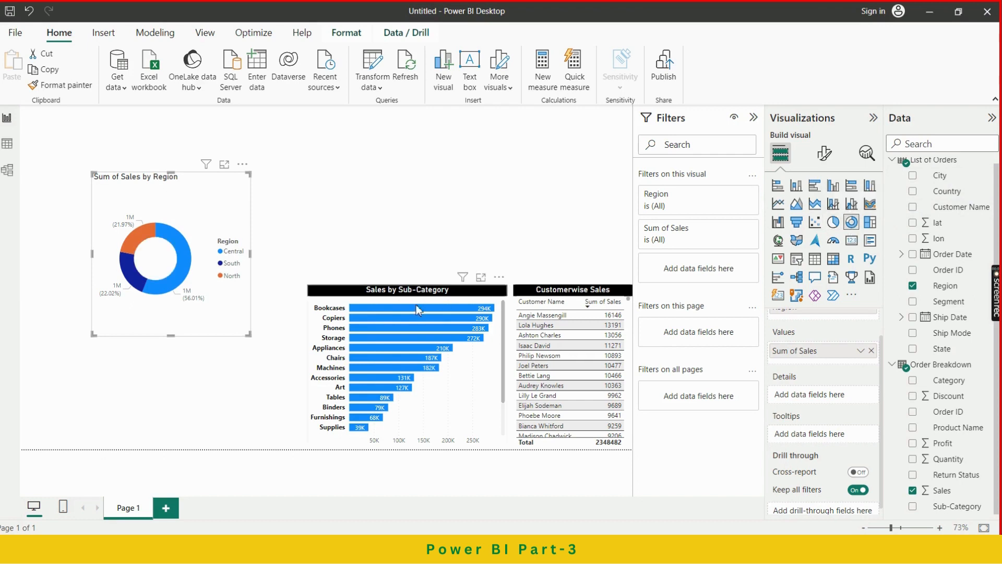
drag(248, 334, 265, 352)
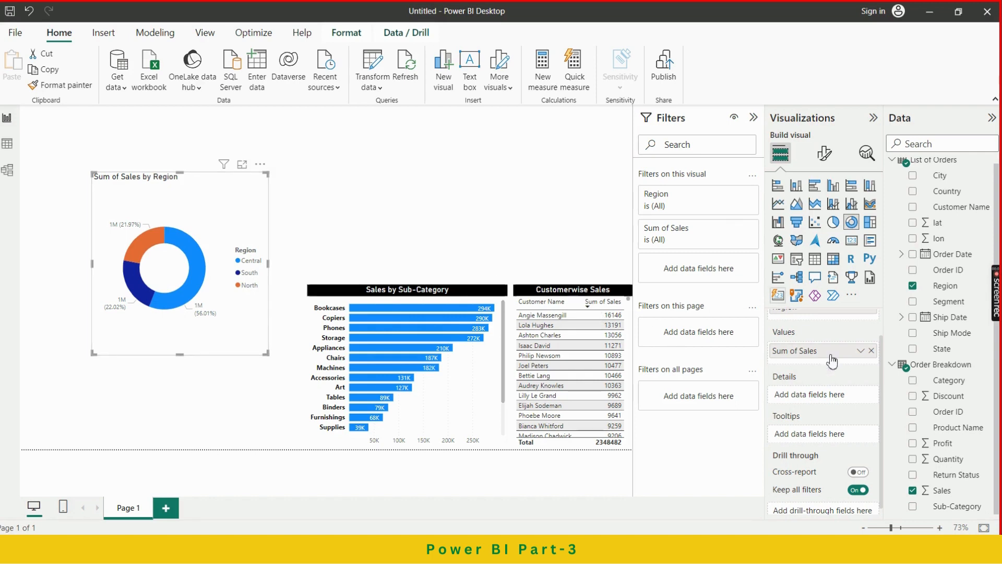
Step: Turn off the legend of the sales by region donut chart
scroll(824, 366, down, 1)
scroll(823, 372, up, 2)
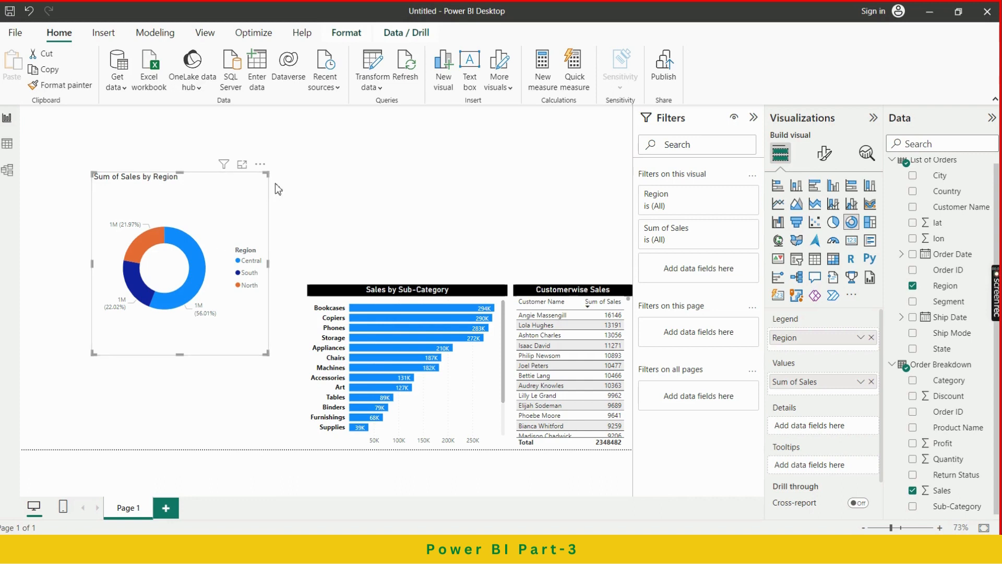
click(825, 156)
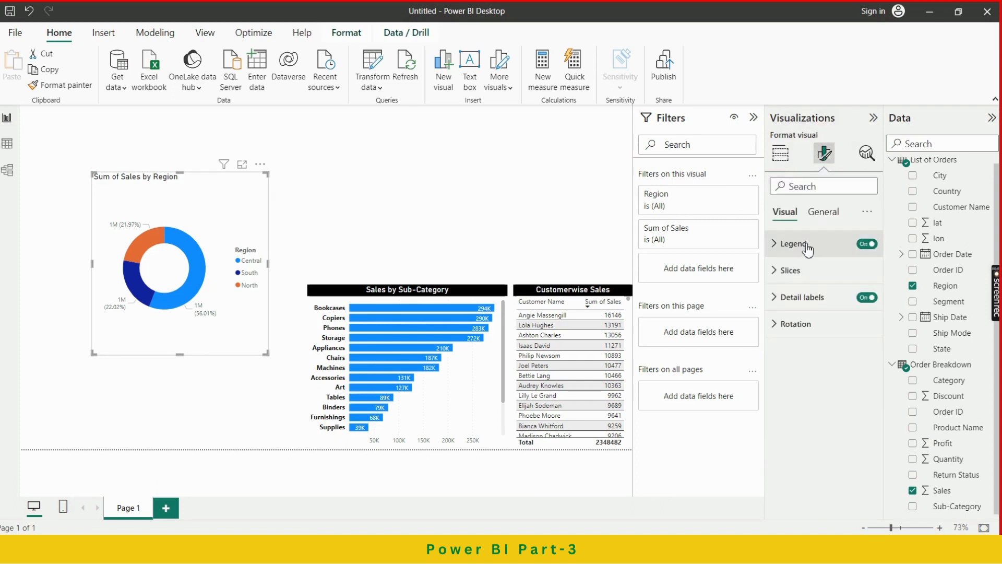
click(828, 243)
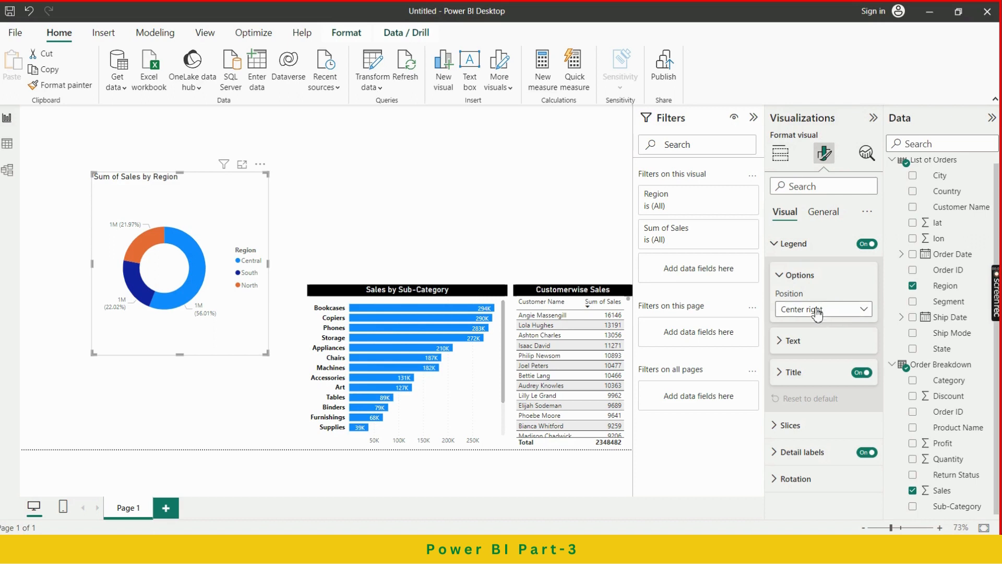
click(866, 244)
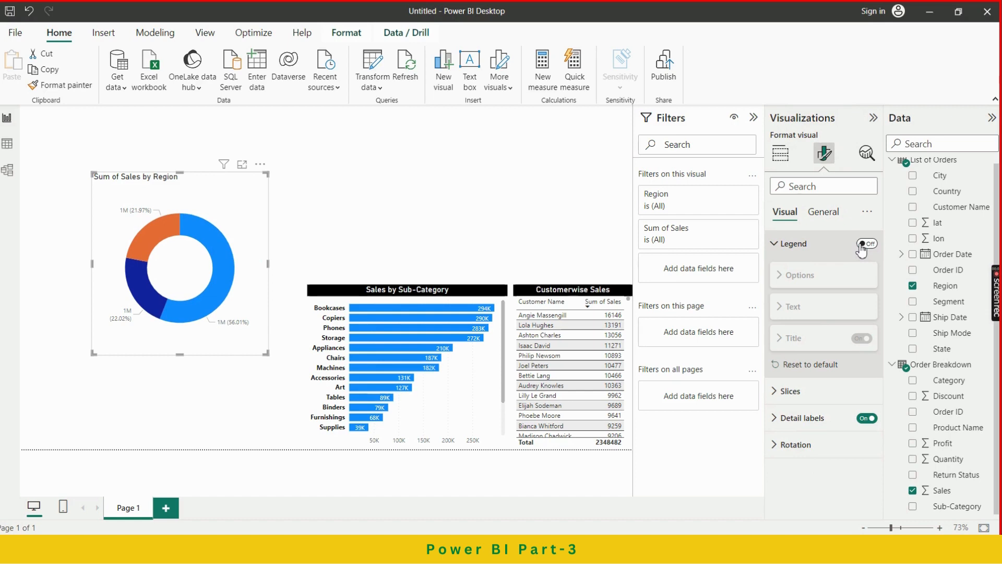
click(799, 244)
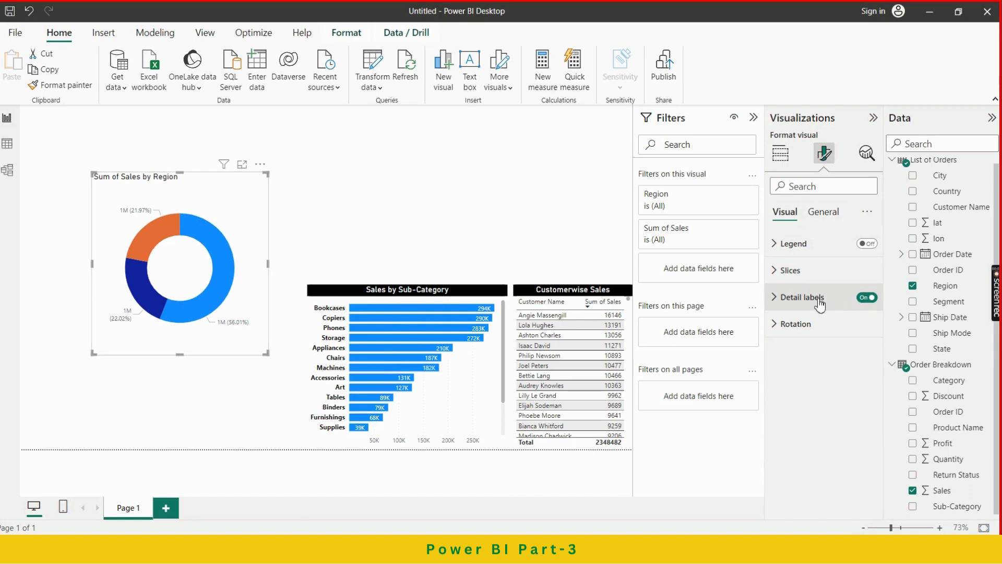
Step: Set the label contents of the donut chart's detail labels to All detail labels
click(783, 301)
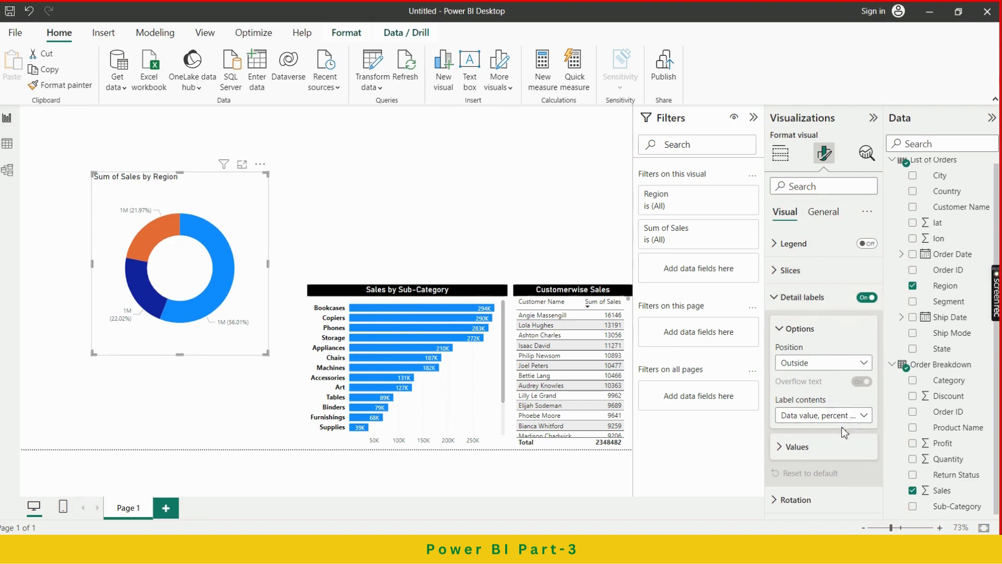
click(864, 418)
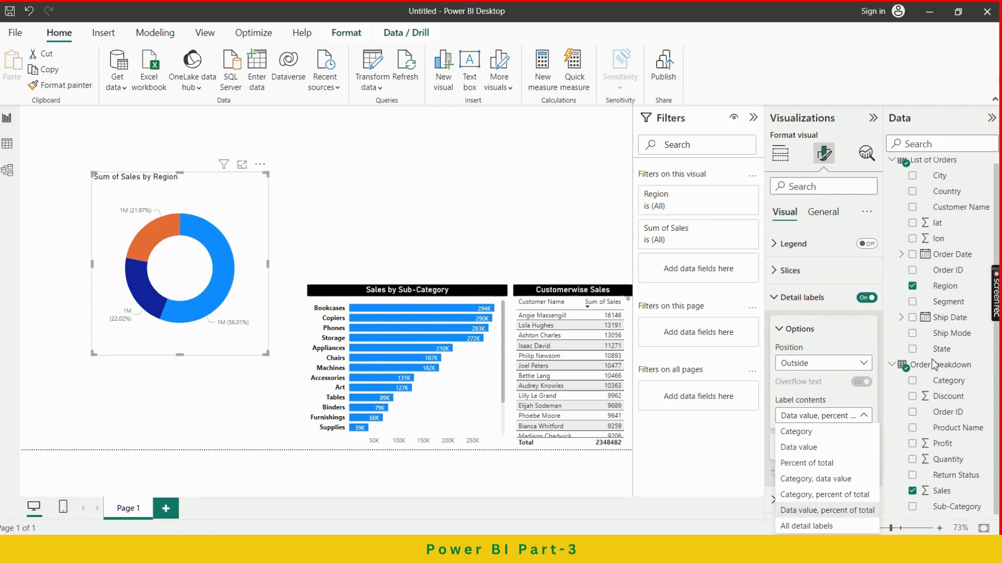
click(820, 526)
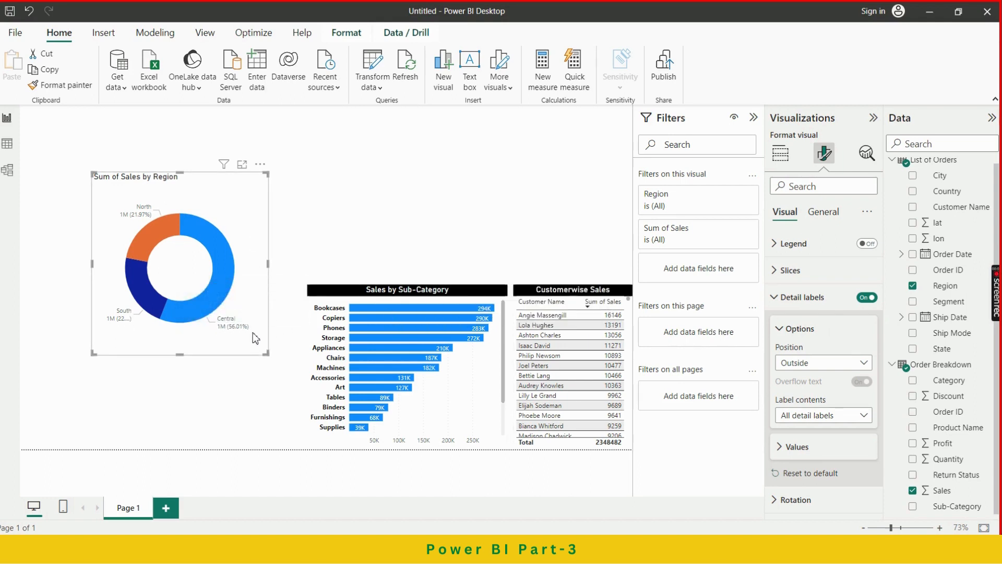
click(792, 335)
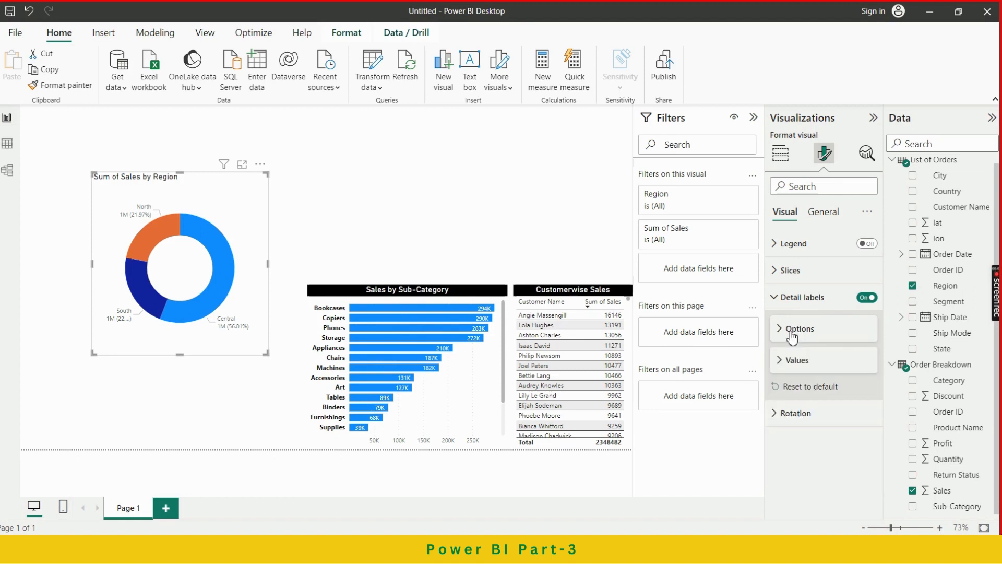
Step: Set the display units of the donut chart's detail label values to Thousands
click(800, 360)
scroll(855, 423, down, 3)
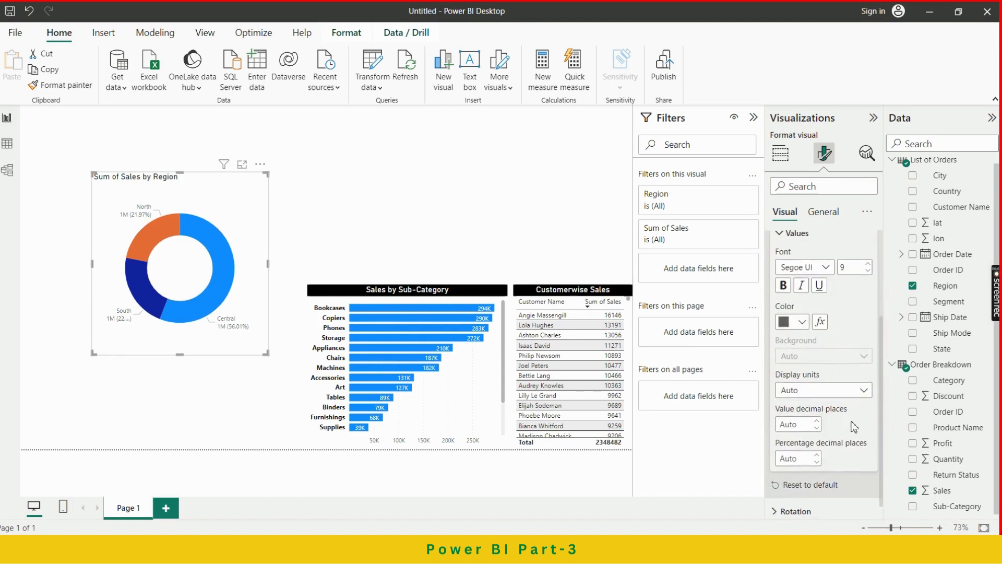
click(825, 391)
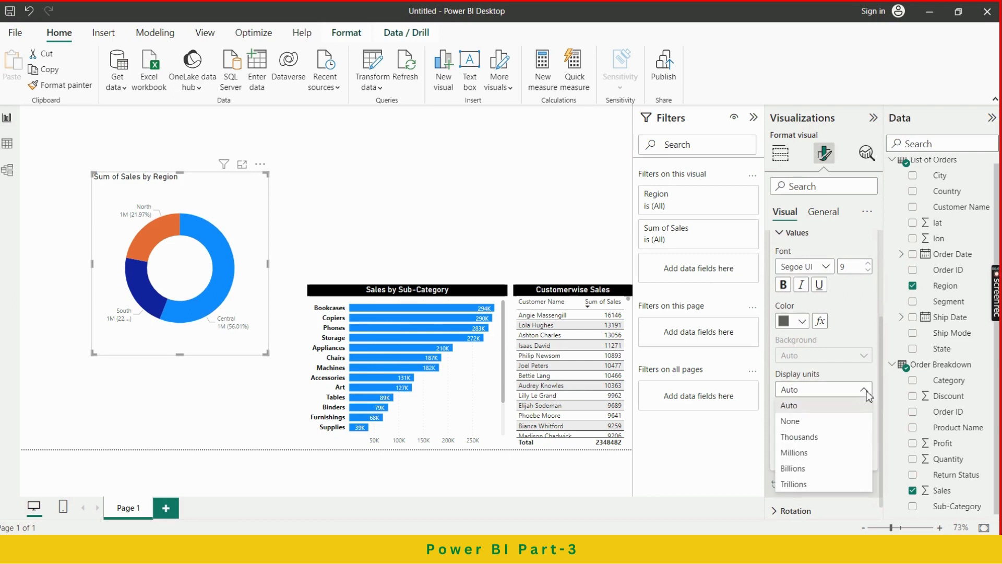
click(809, 439)
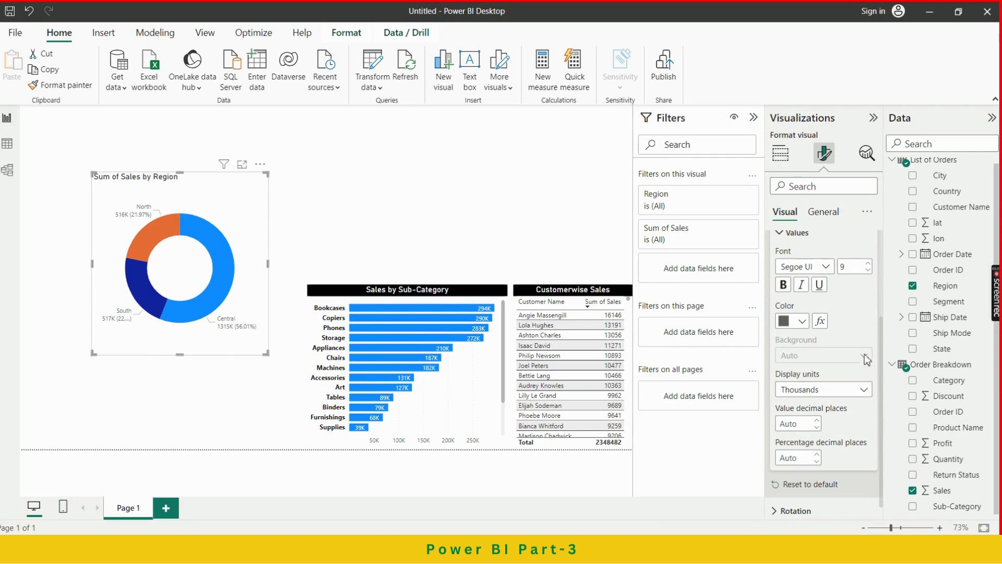
Step: Make the donut chart's detail label text black and bold
click(800, 322)
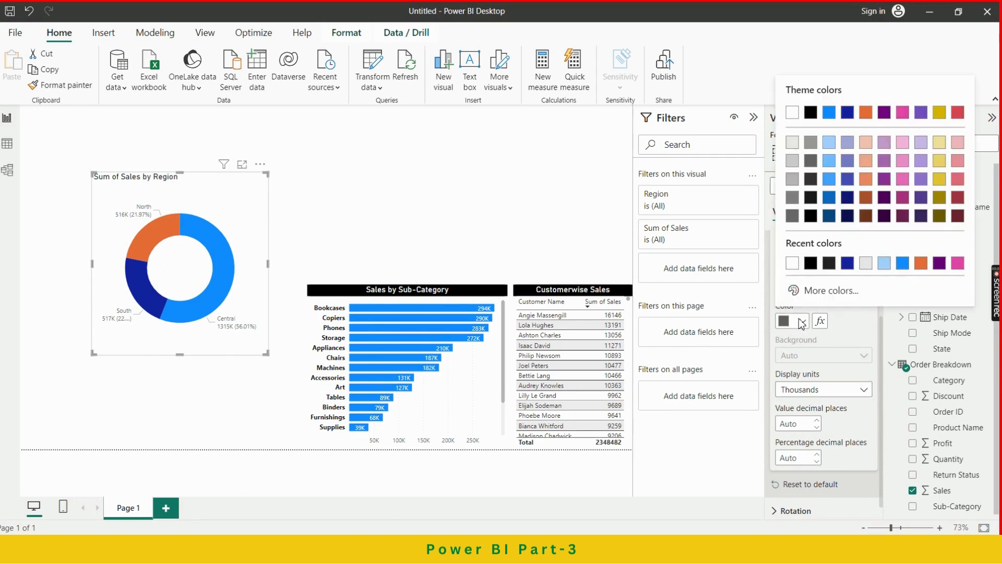
click(811, 264)
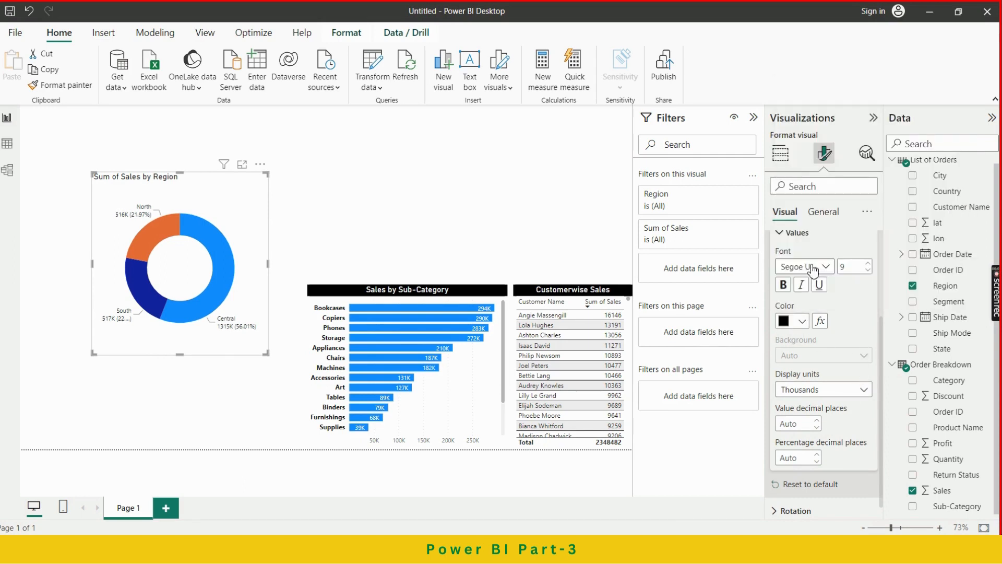
click(783, 286)
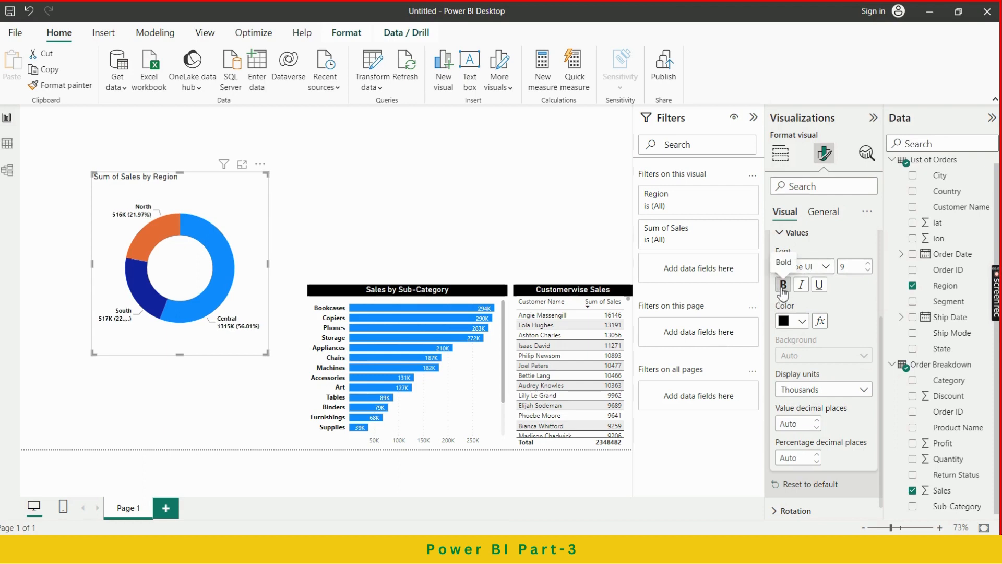
scroll(811, 240, up, 1)
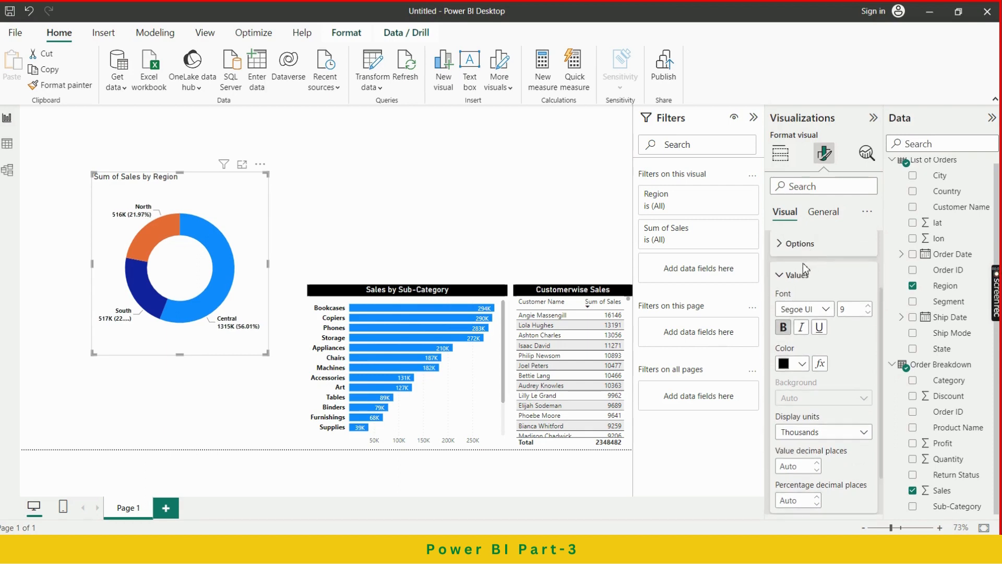
click(794, 277)
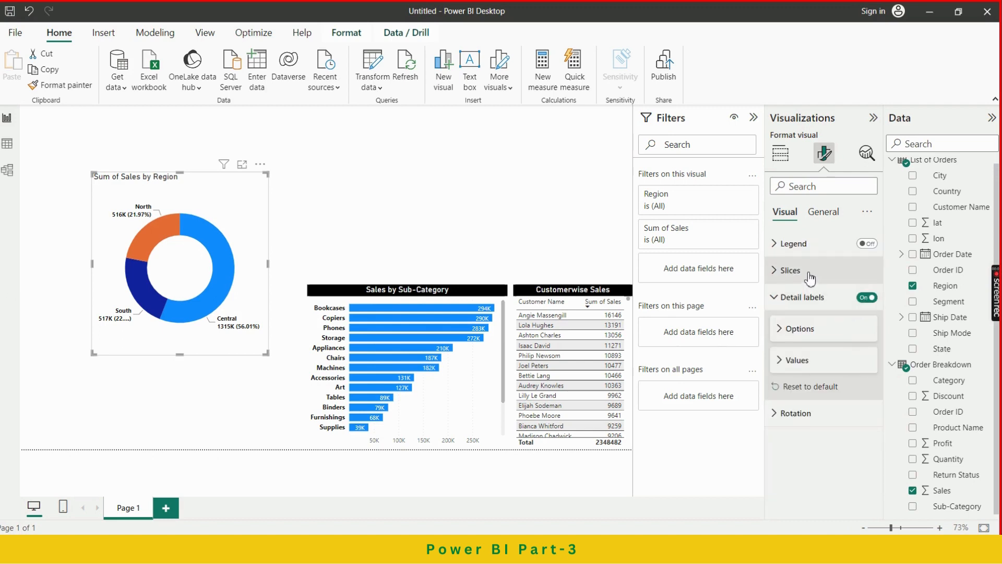
Step: Colour the donut chart's slices dark navy for Central, dark olive for South and dark red for North
click(809, 271)
scroll(824, 336, down, 2)
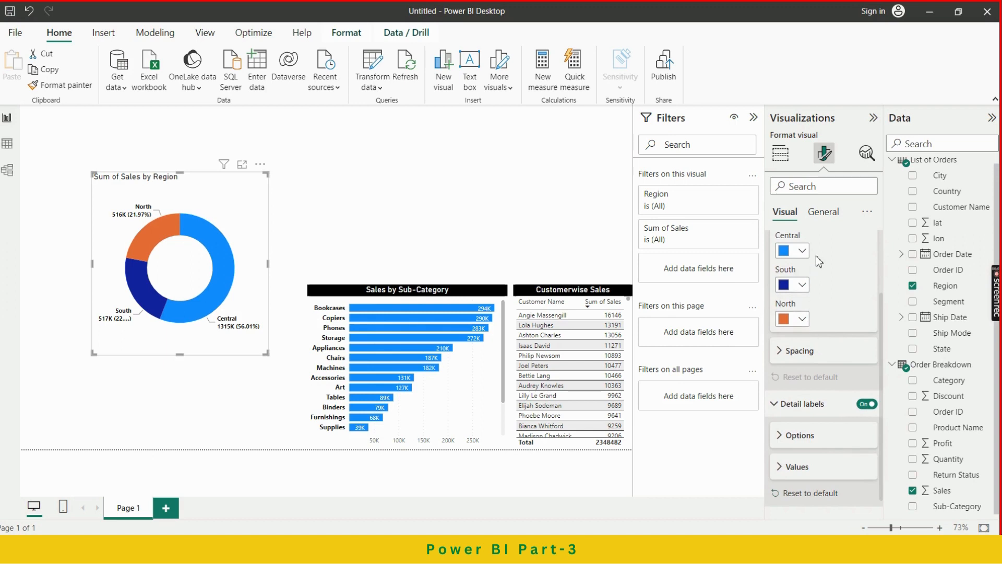
click(803, 251)
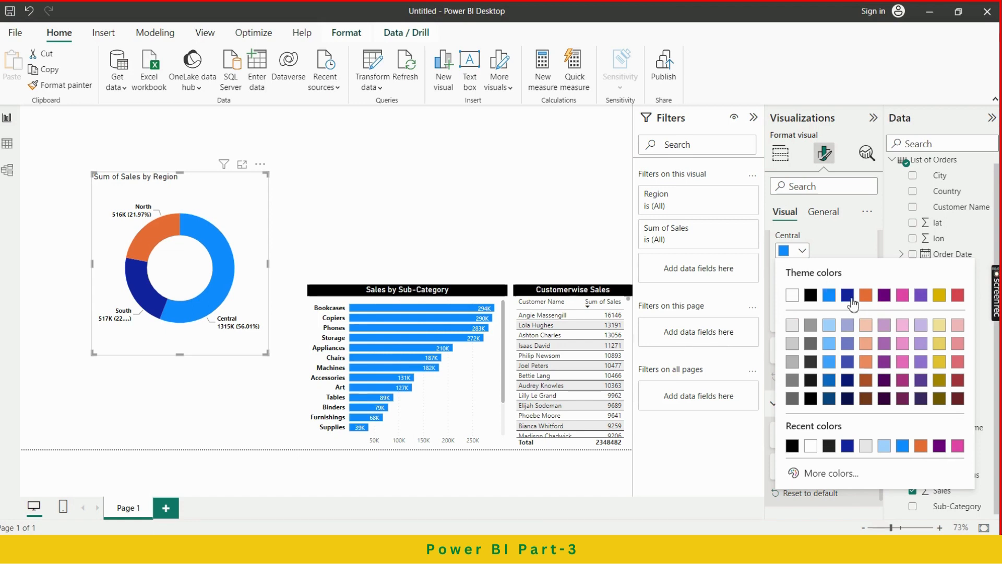
click(848, 399)
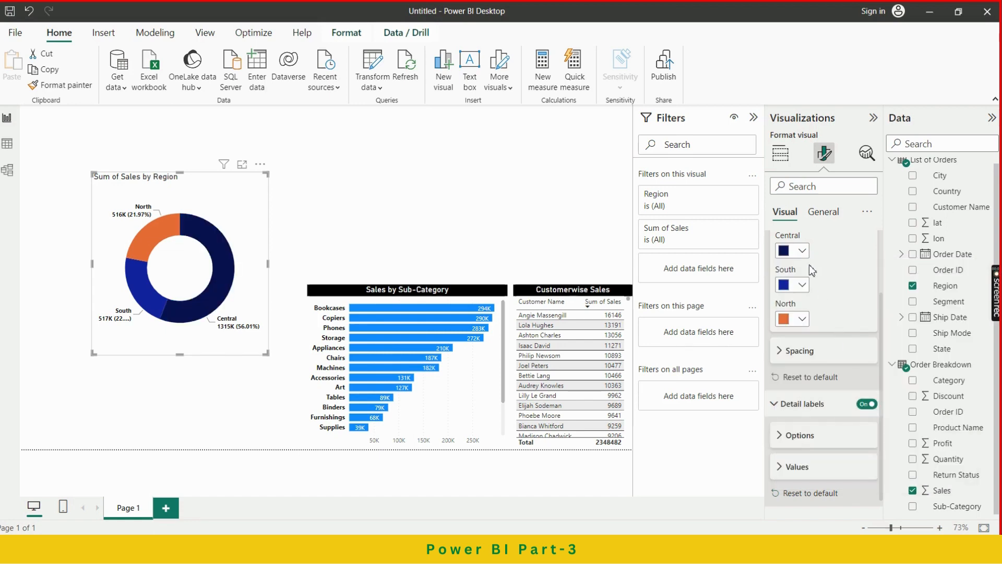
click(804, 285)
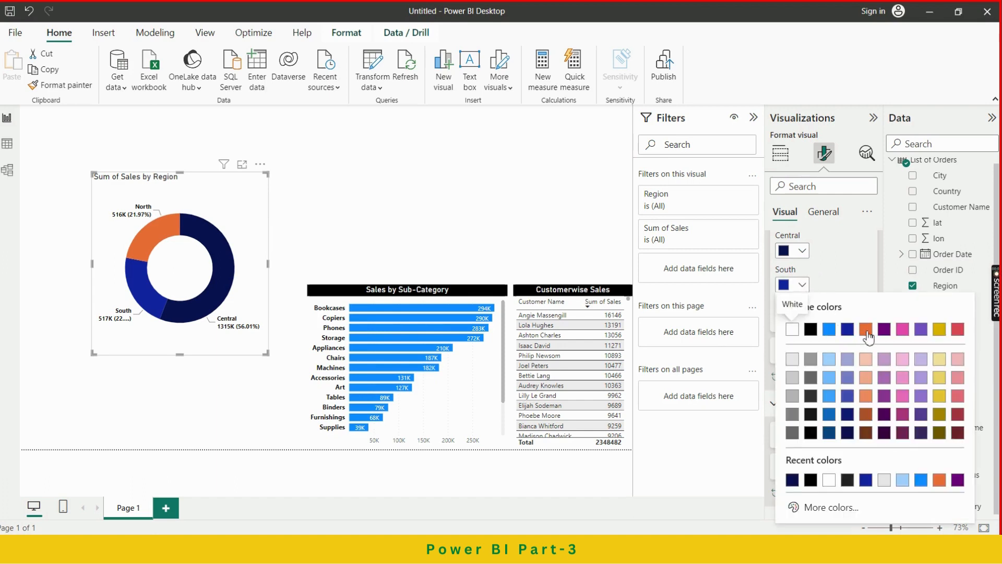
click(940, 433)
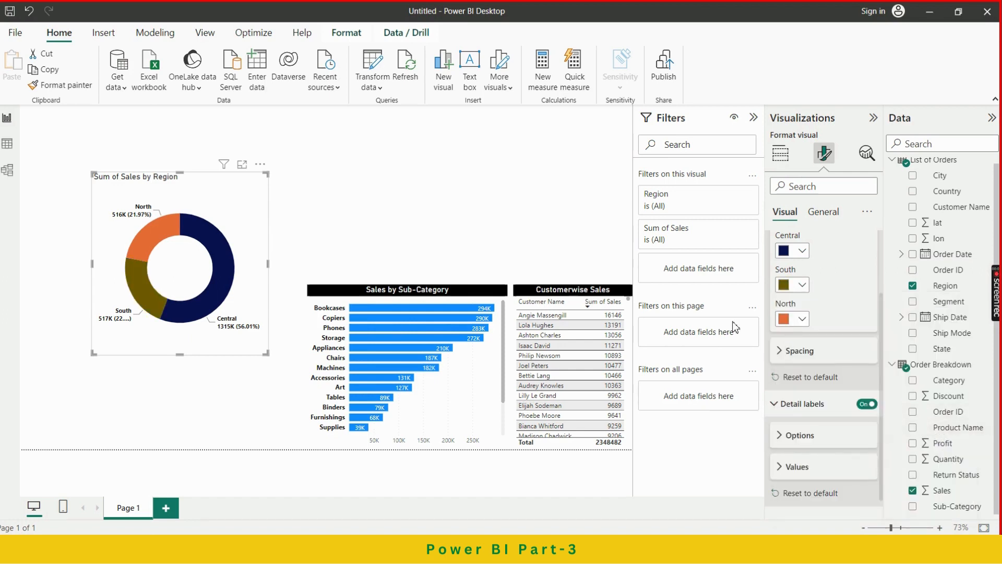
click(804, 319)
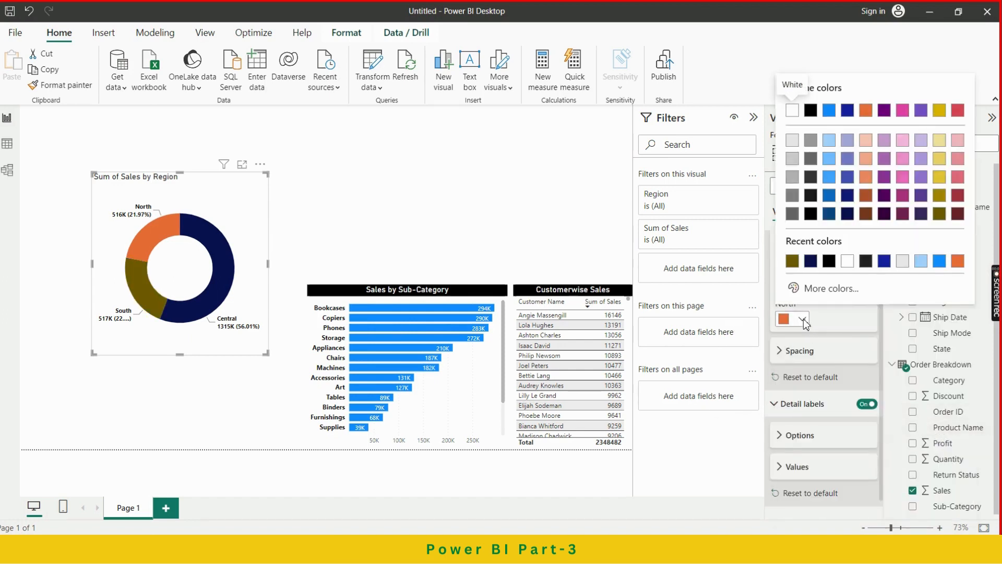
click(958, 214)
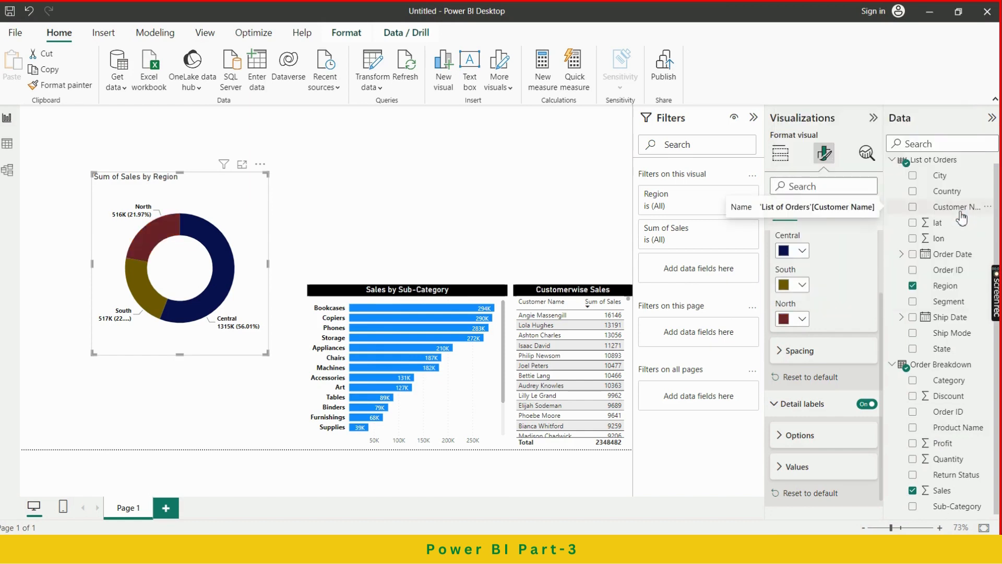
Step: Recolour the donut chart's North slice light pink and its South slice golden yellow
click(802, 319)
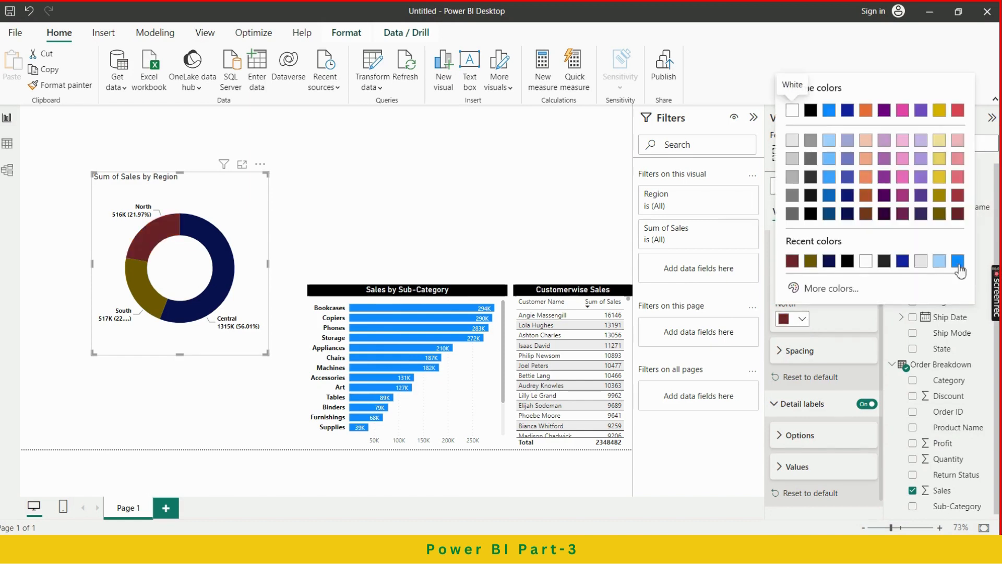
click(958, 141)
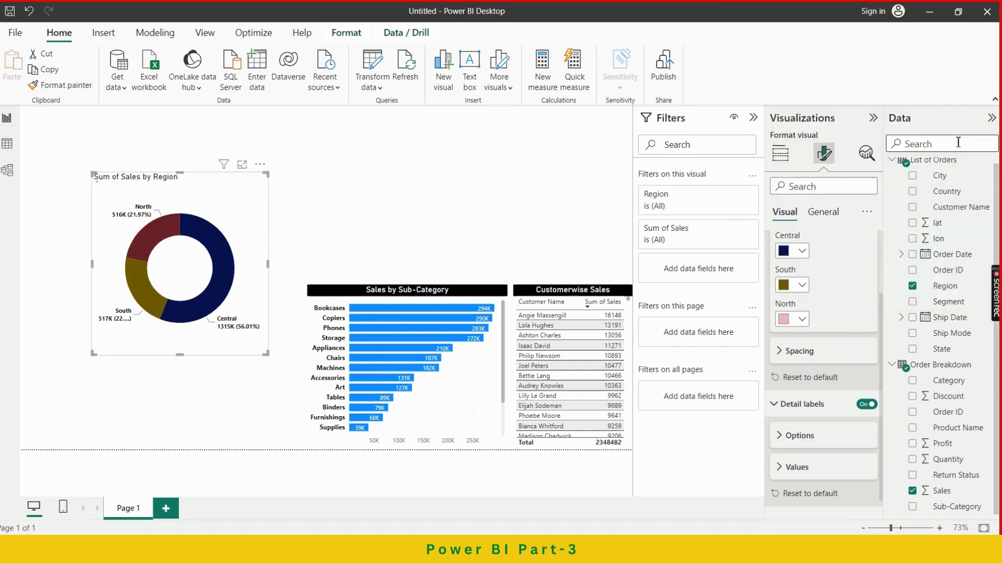
click(803, 284)
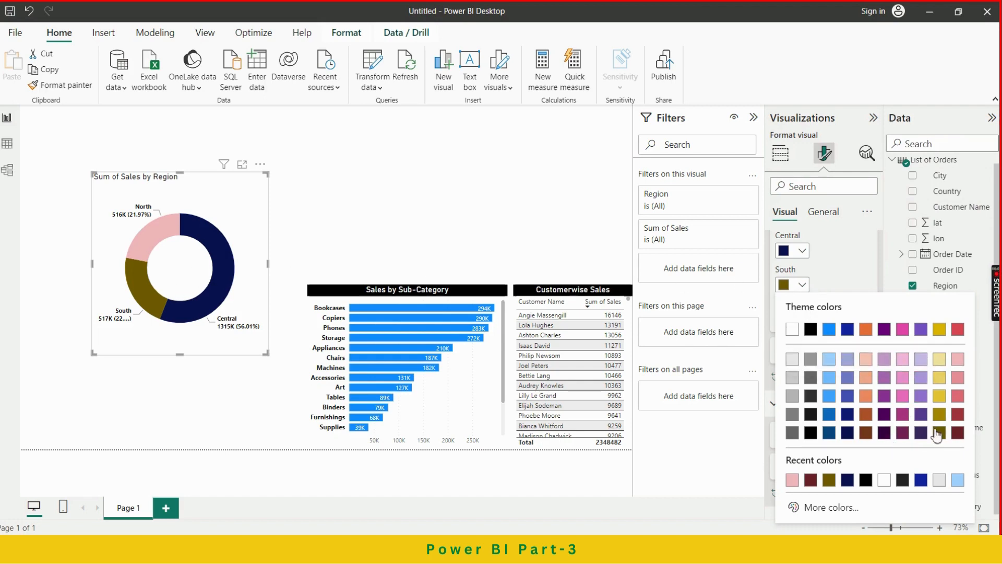
click(940, 359)
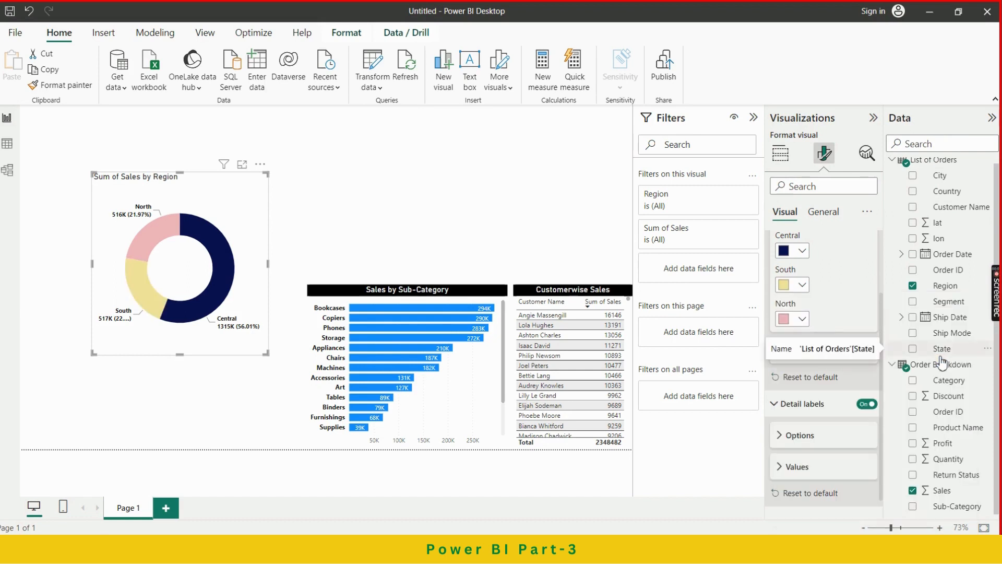
click(802, 285)
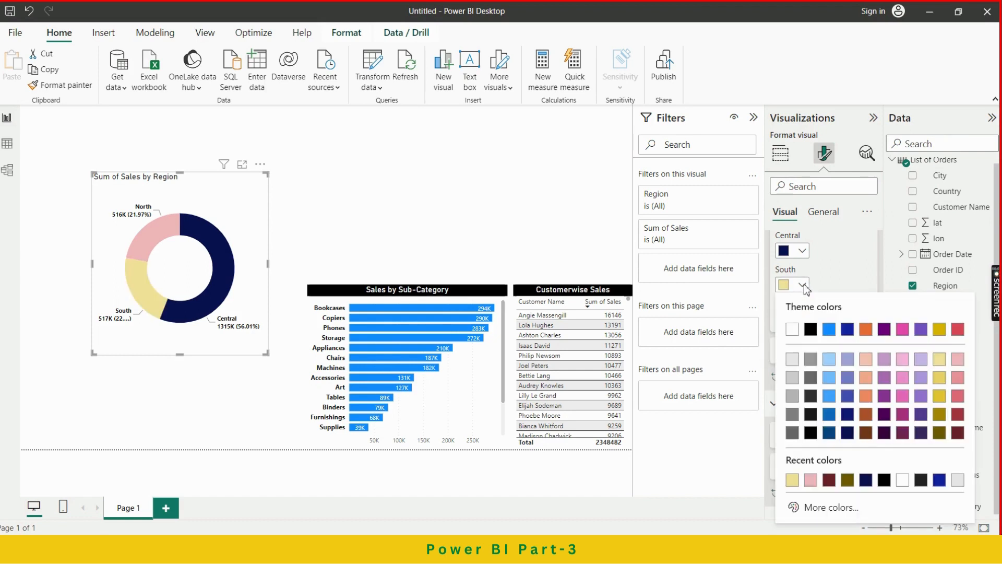
click(946, 398)
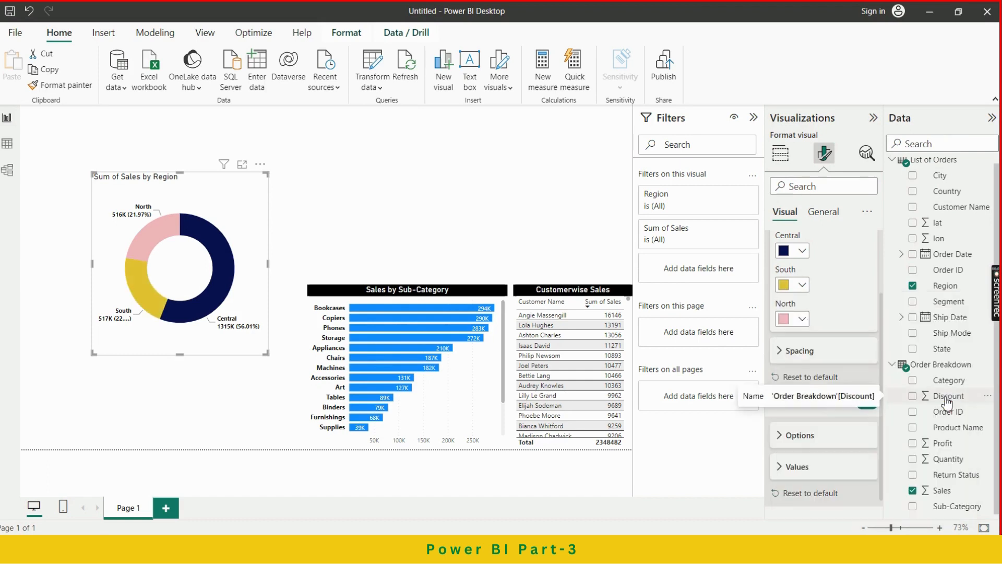
Step: Change the colour of the donut chart's North slice to a light peach orange
click(802, 320)
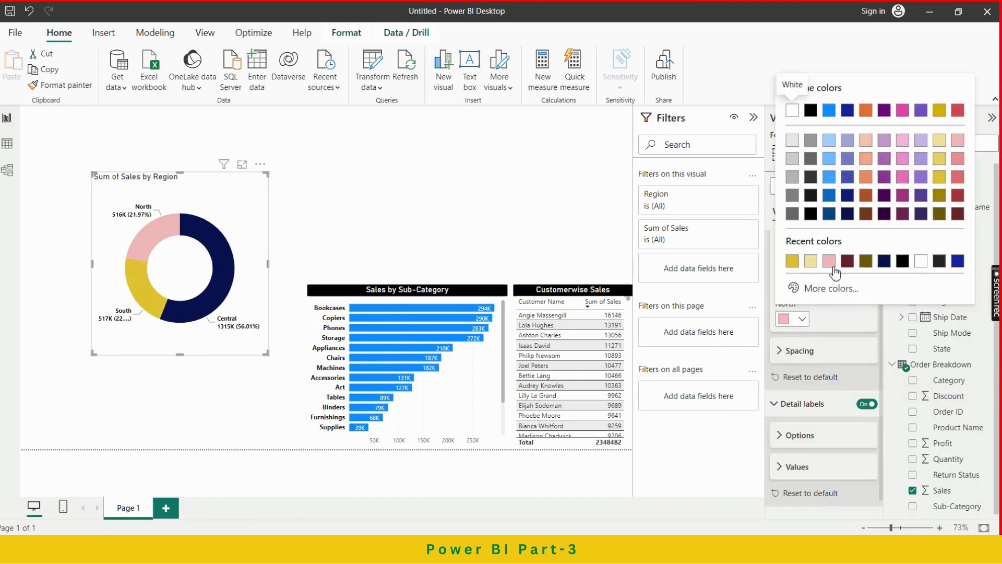
click(865, 158)
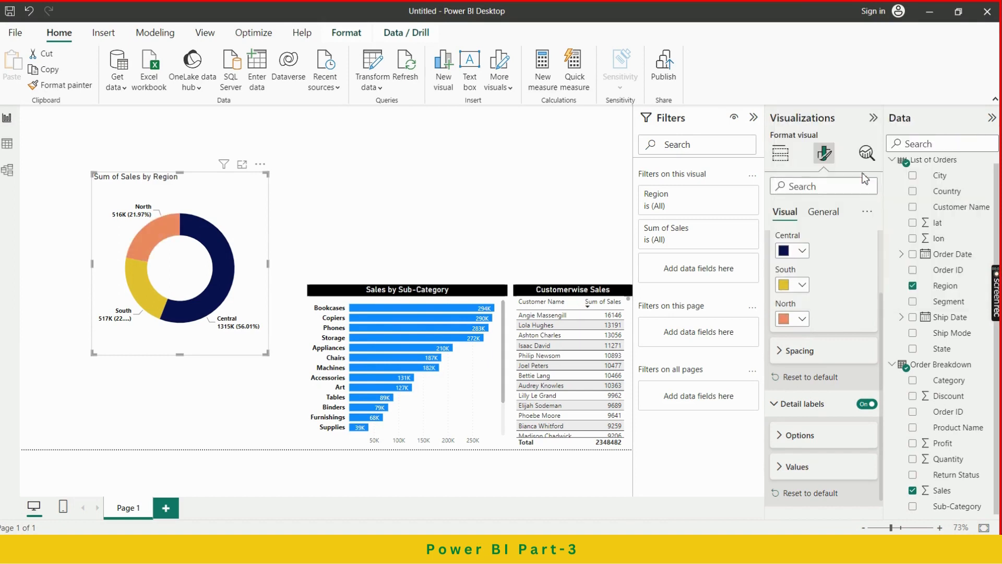
click(802, 319)
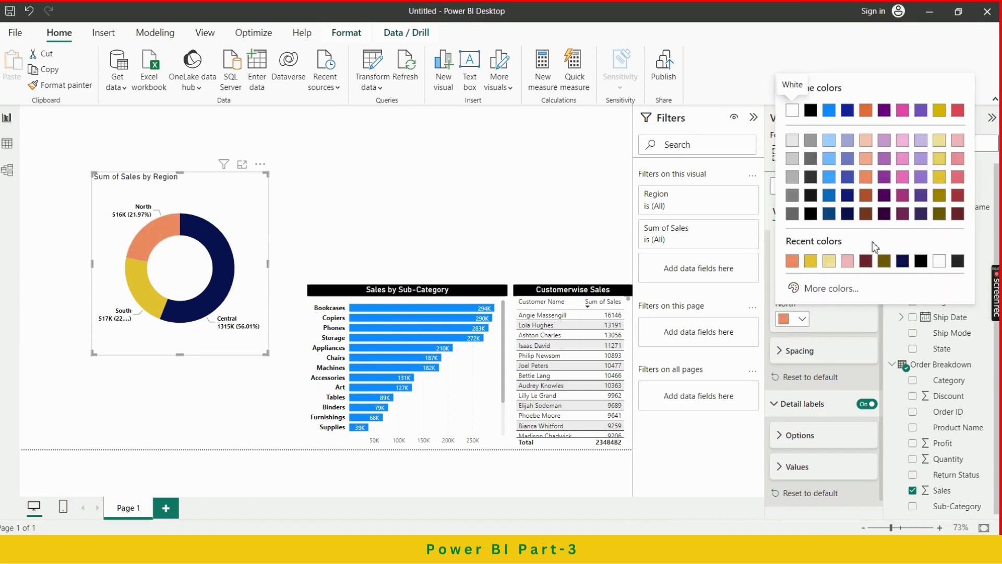
click(865, 140)
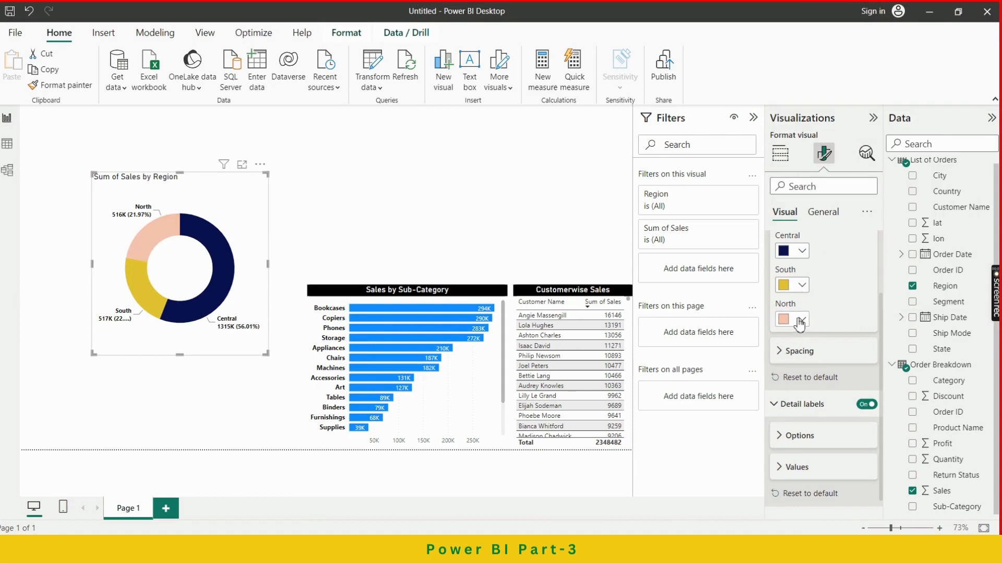
Step: Try a medium blue on the donut chart's Central slice and settle on dark blue
click(803, 250)
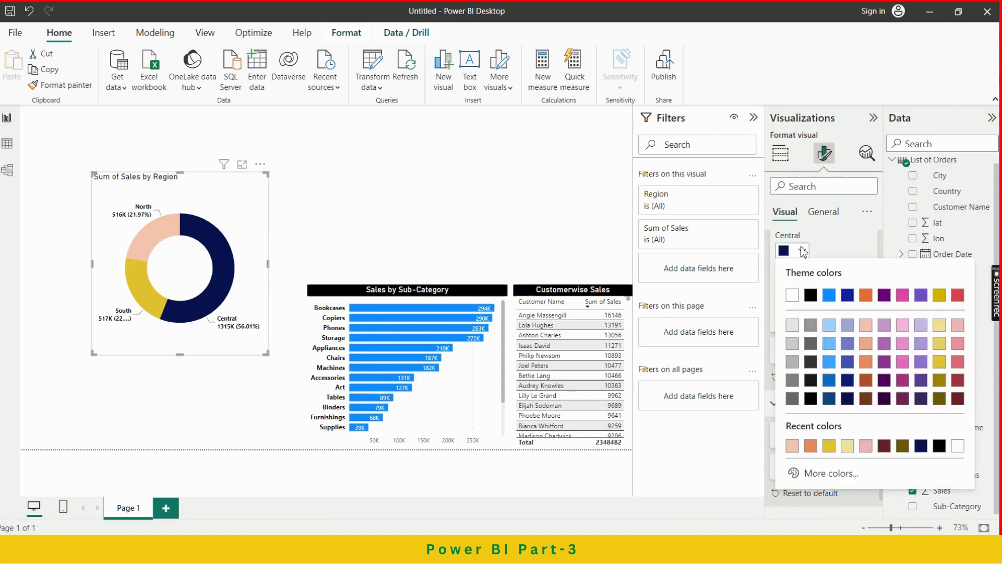
click(848, 362)
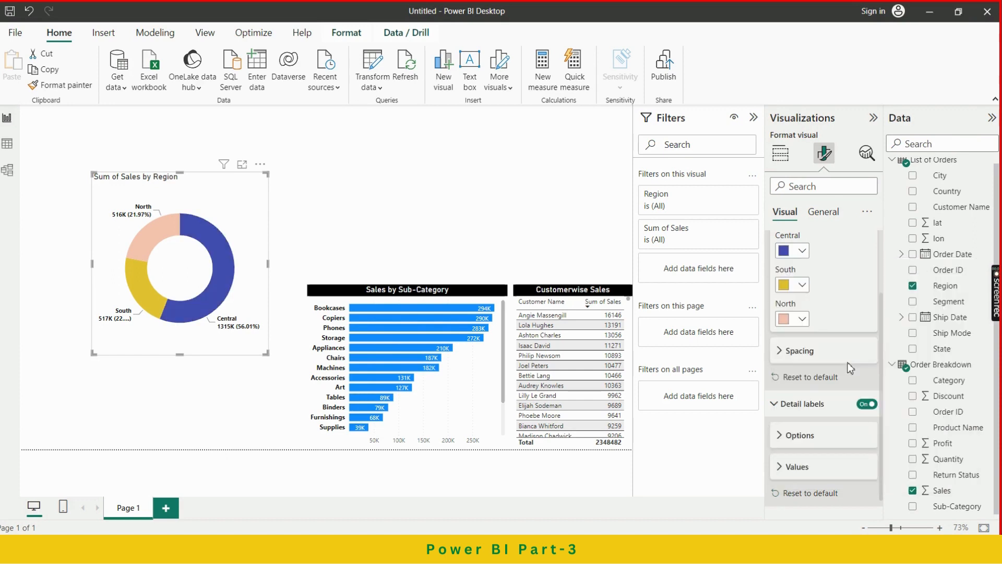
click(803, 250)
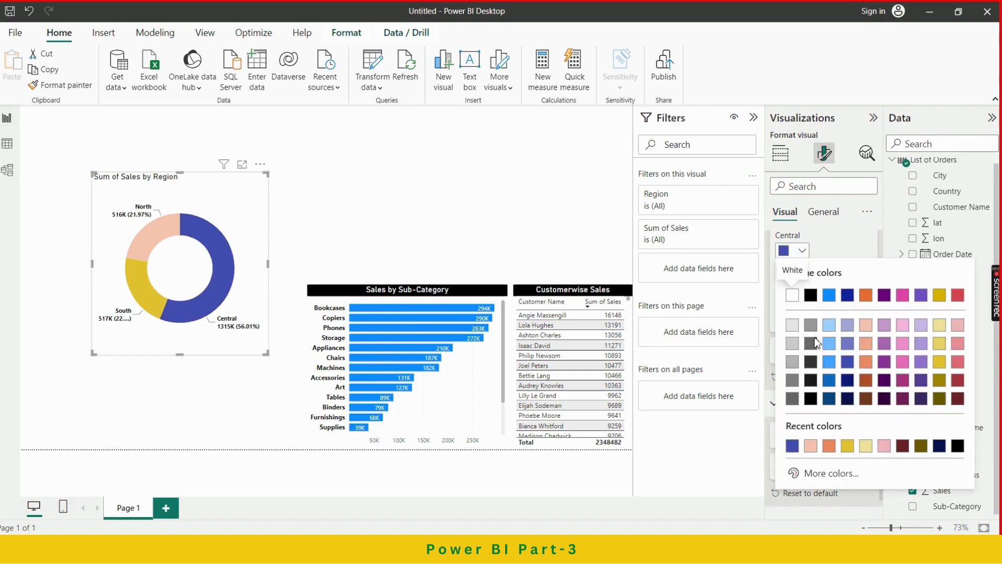
click(848, 391)
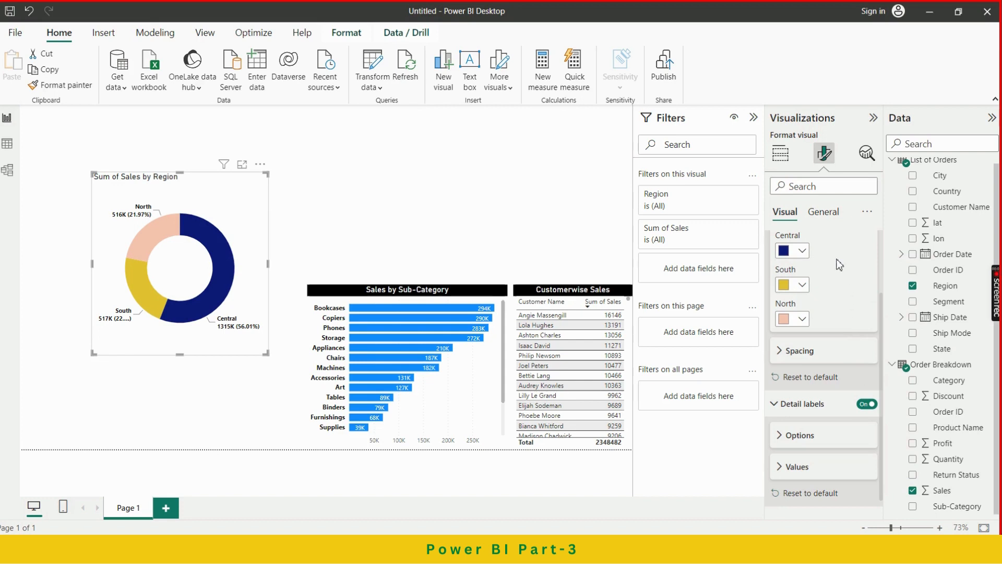
Step: Recolour the donut chart's South slice light blue and its North slice light purple
click(807, 289)
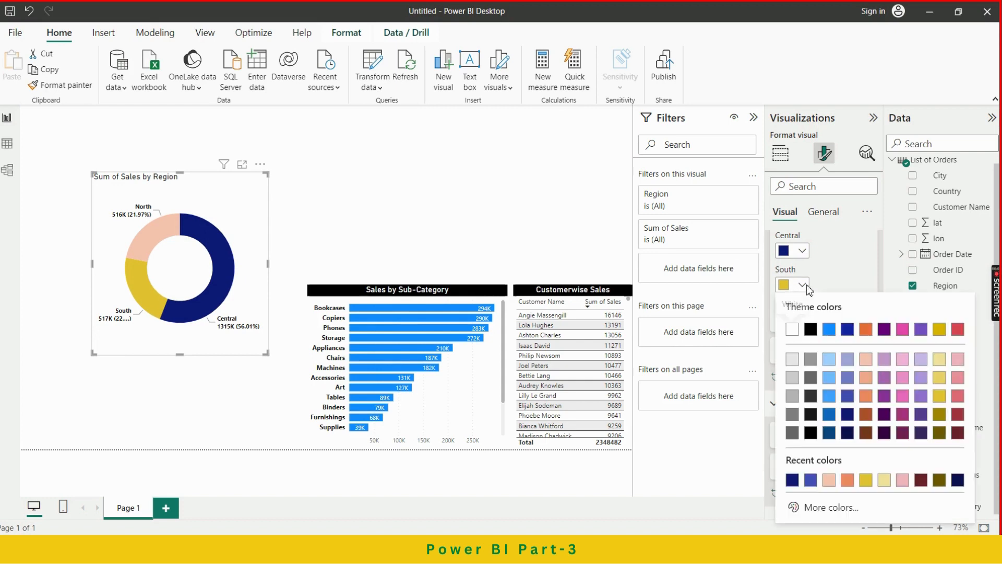
click(831, 393)
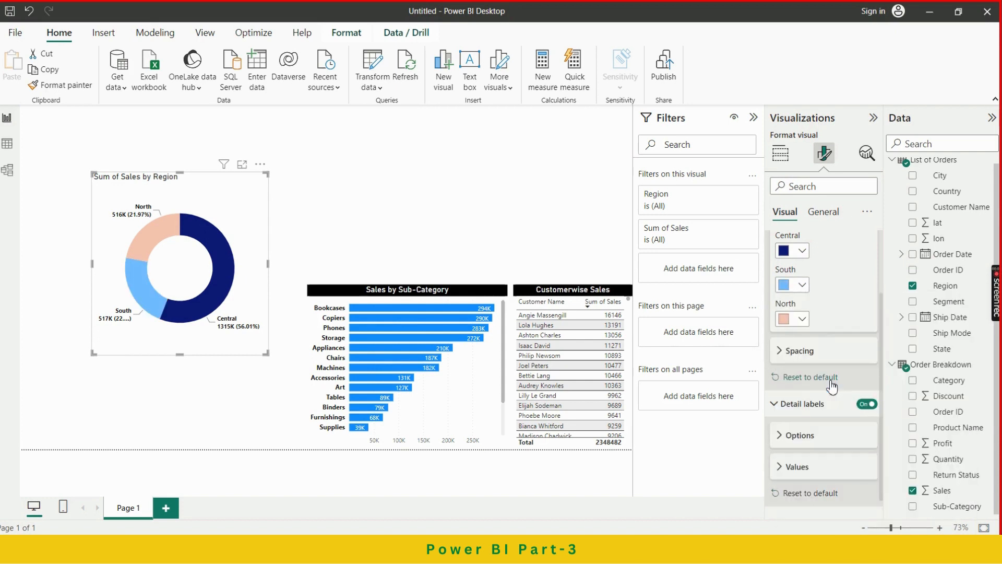
click(801, 315)
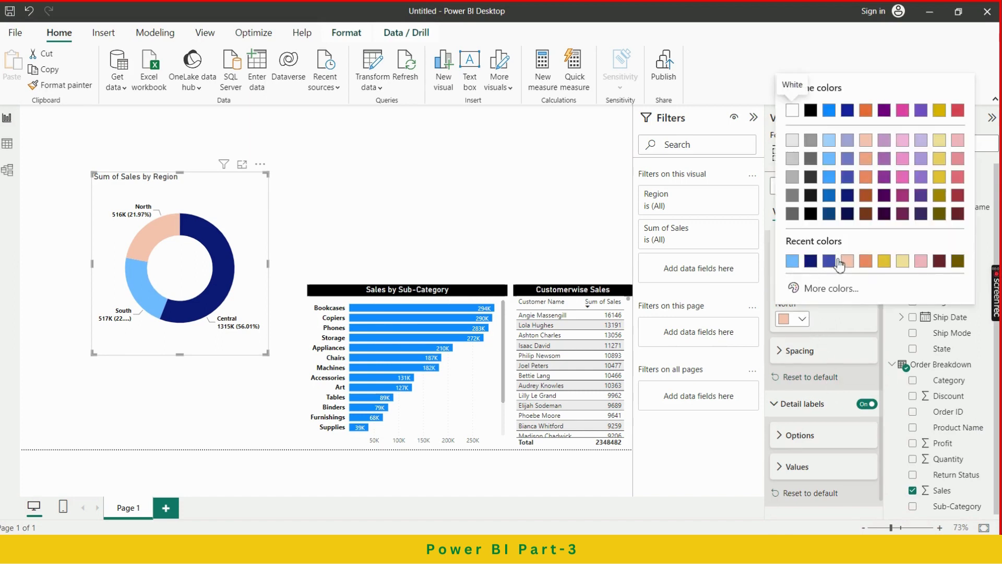
click(922, 177)
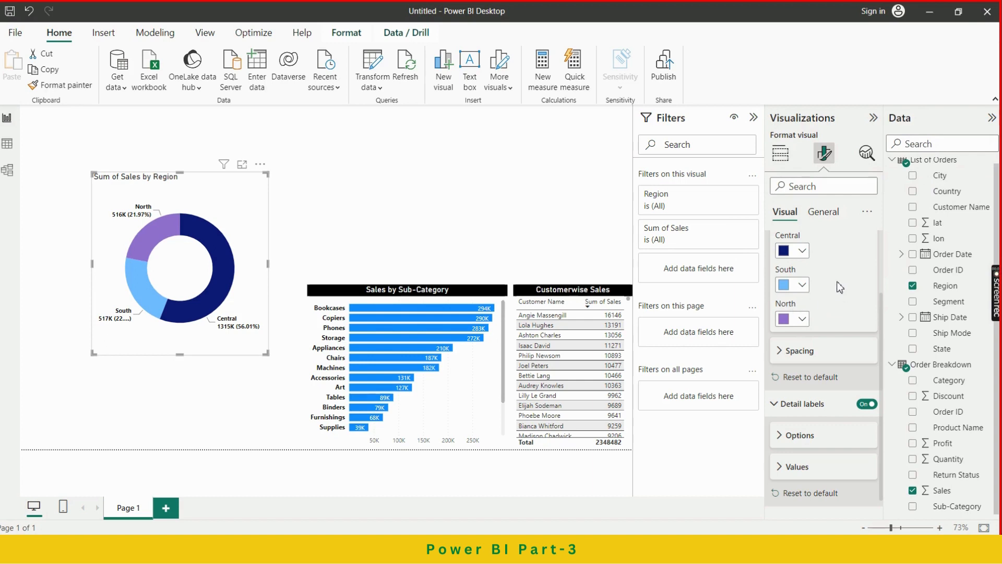
Step: Shorten the donut chart's title text to Sales by Region
click(330, 205)
click(246, 194)
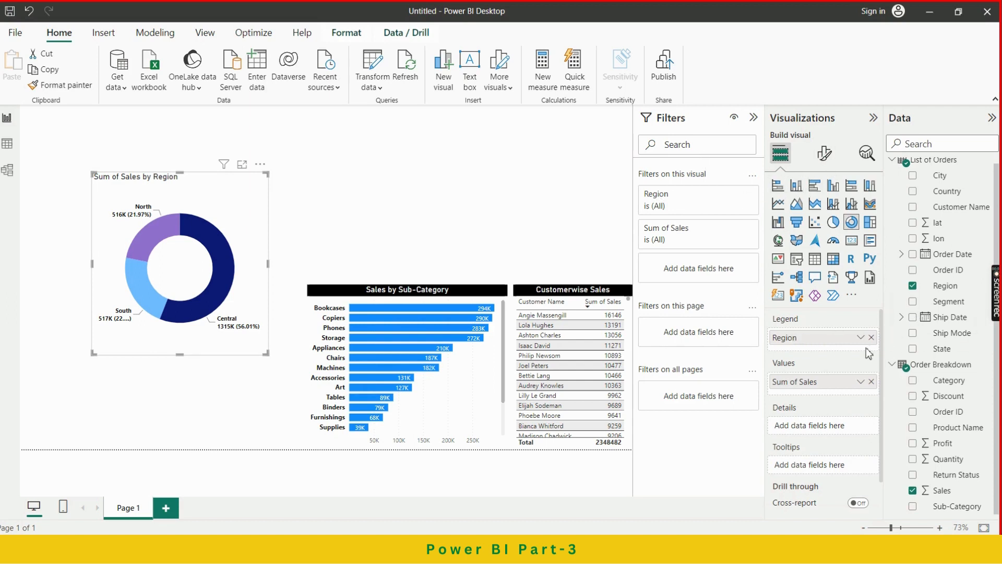
scroll(865, 369, down, 1)
scroll(865, 369, up, 1)
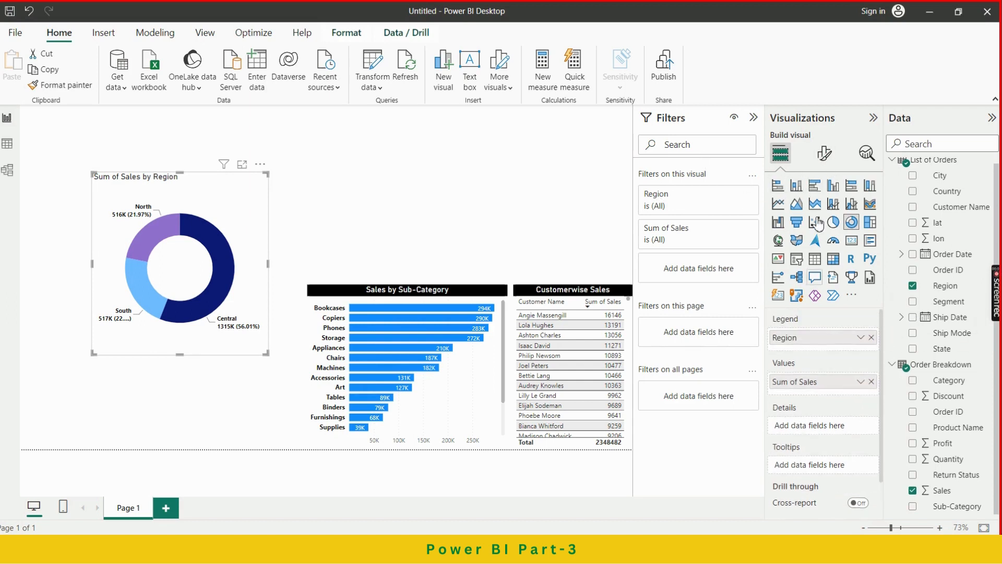
click(823, 154)
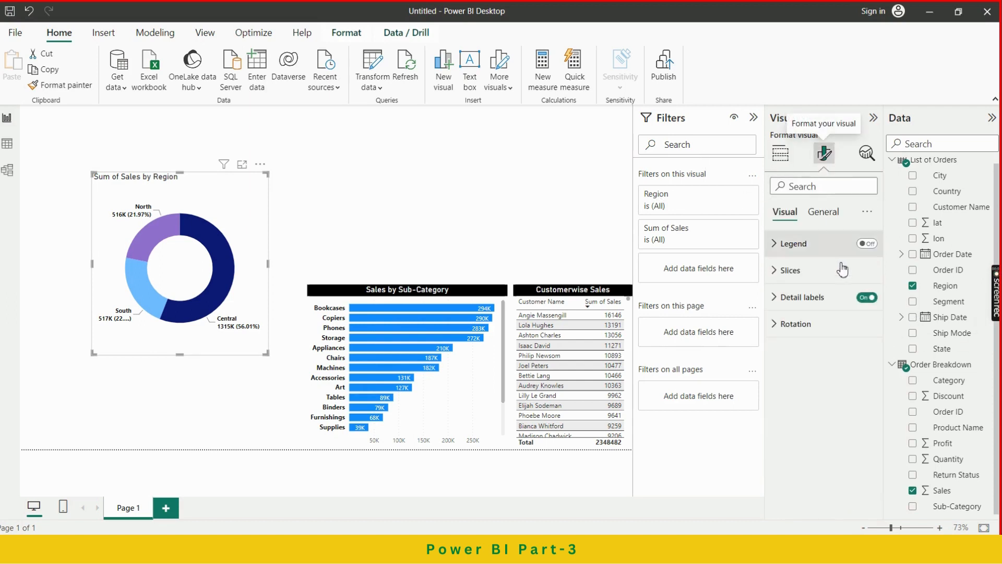
click(826, 222)
click(804, 273)
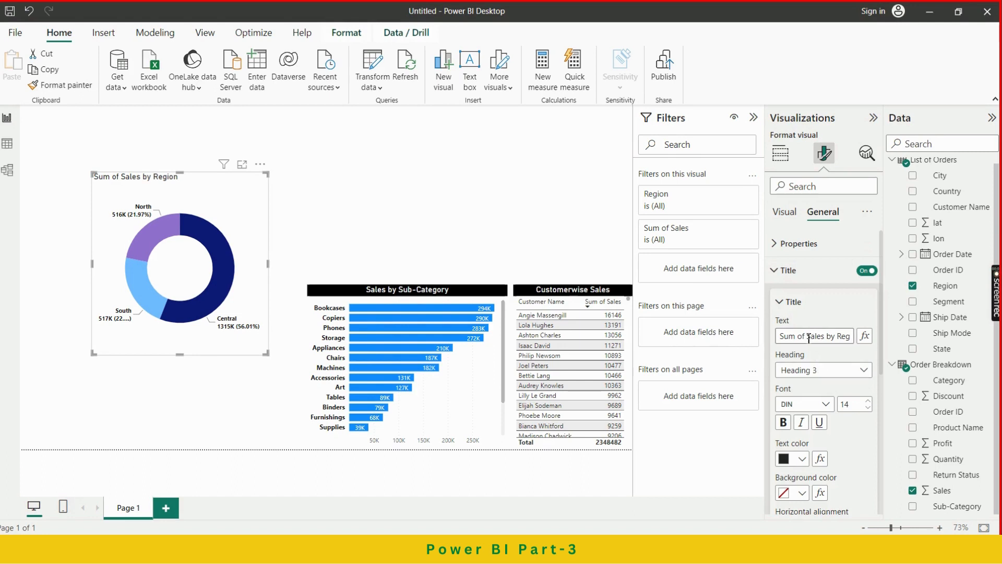
drag(808, 336, 777, 336)
key(BackSpace)
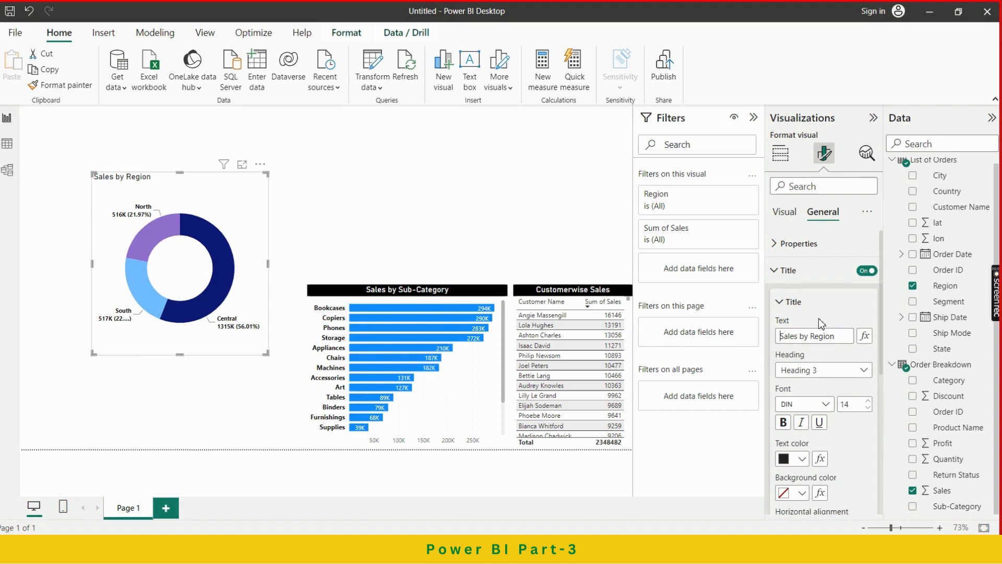
Step: Centre the Sales by Region title horizontally above the donut chart
scroll(830, 408, down, 1)
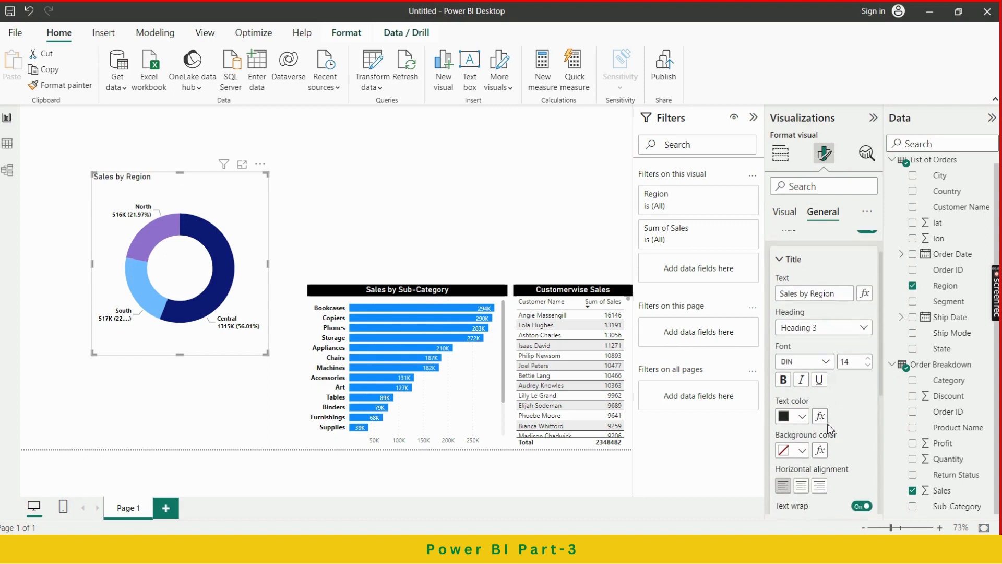
scroll(828, 396, down, 1)
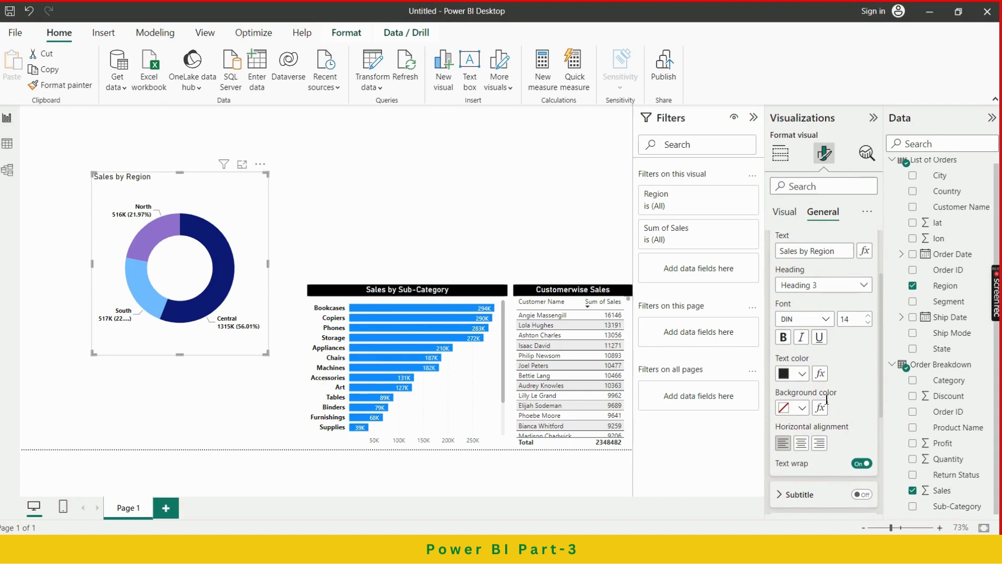
click(801, 444)
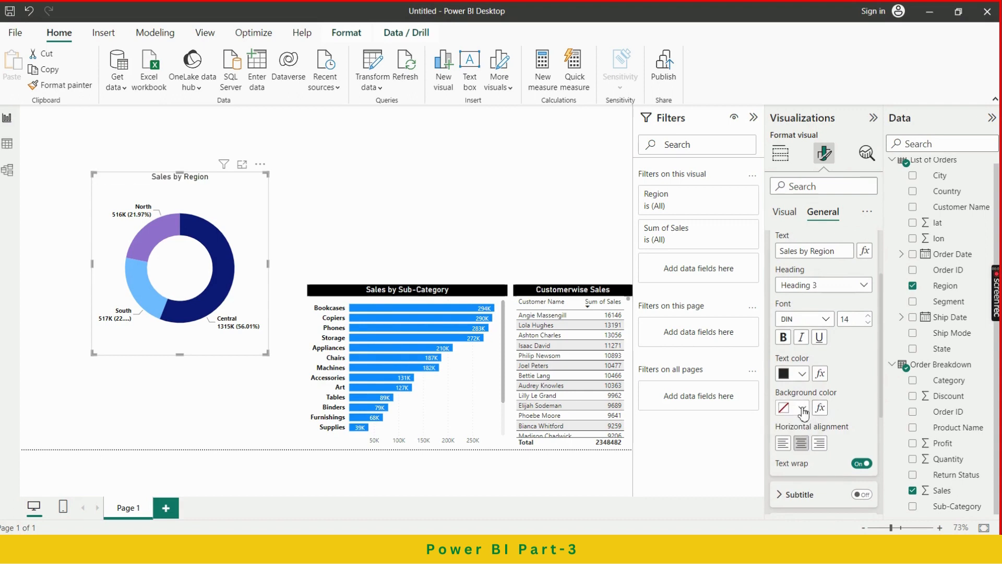
Step: Give the donut chart's Sales by Region title a black background and white text
click(803, 408)
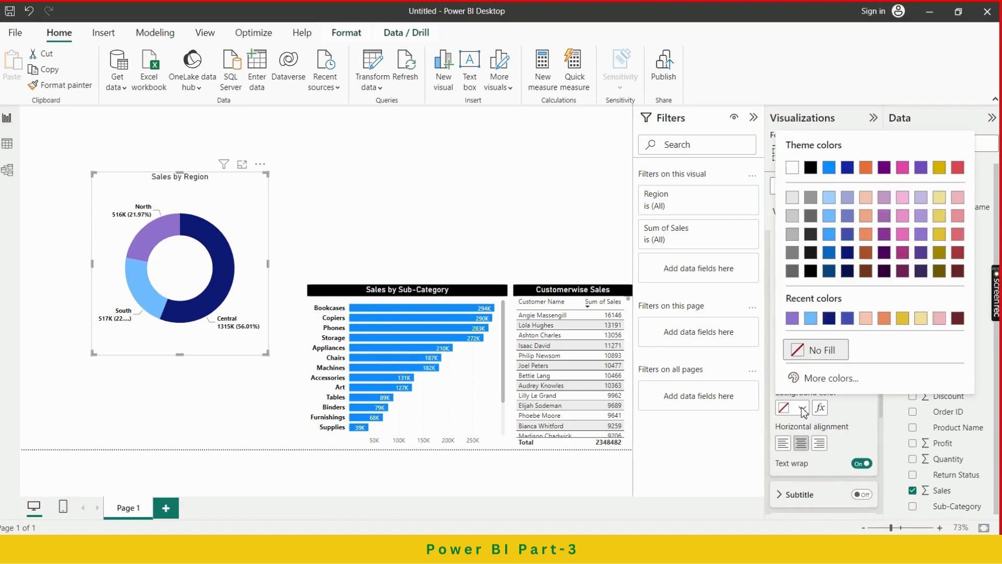
click(811, 272)
click(802, 375)
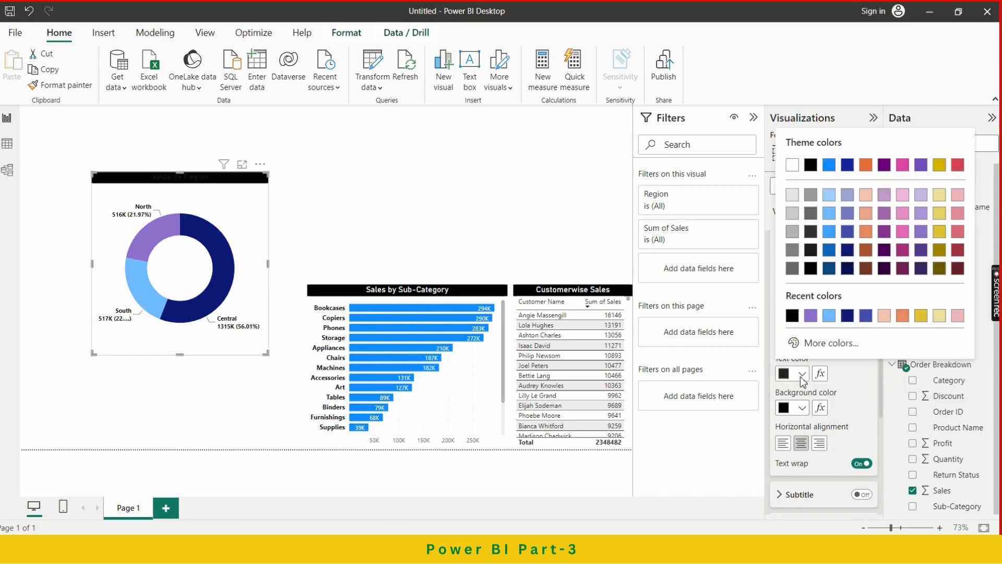
click(792, 165)
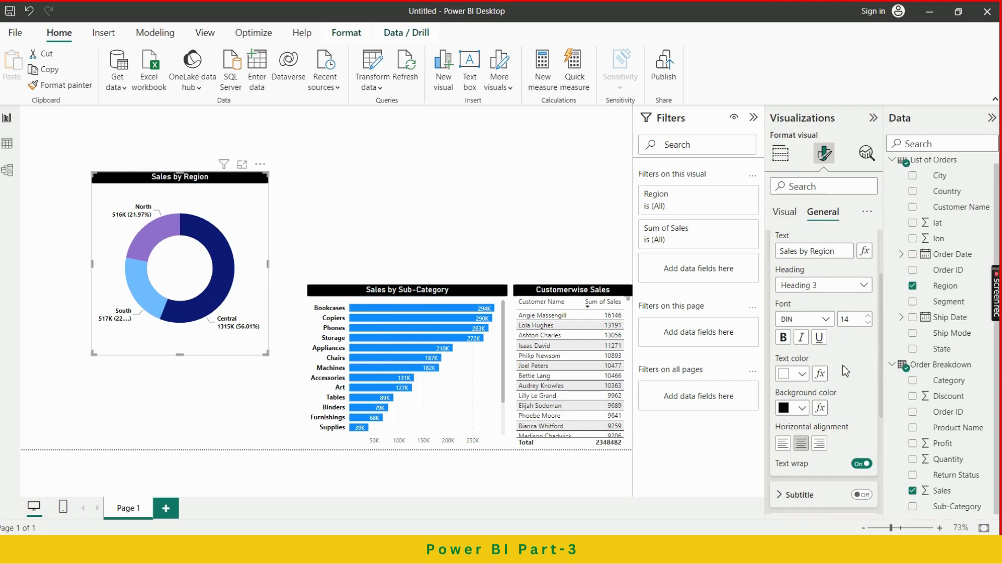
scroll(846, 371, up, 2)
scroll(845, 371, down, 3)
scroll(845, 369, up, 3)
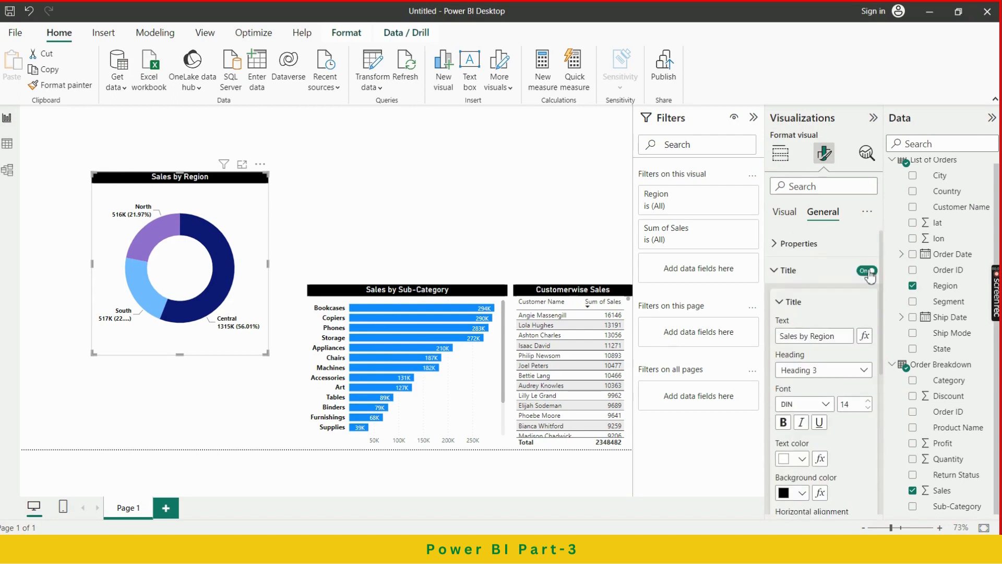
Step: Move the donut chart directly beside the Sub-Category bar chart and reduce its height so their title bars line up
click(524, 186)
click(236, 191)
drag(230, 183, 265, 300)
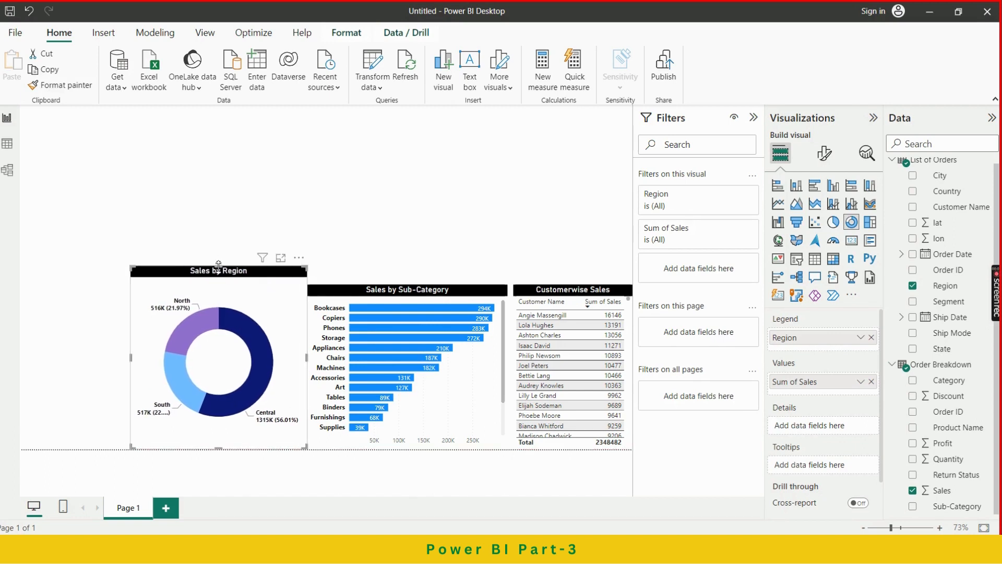
drag(219, 264, 220, 287)
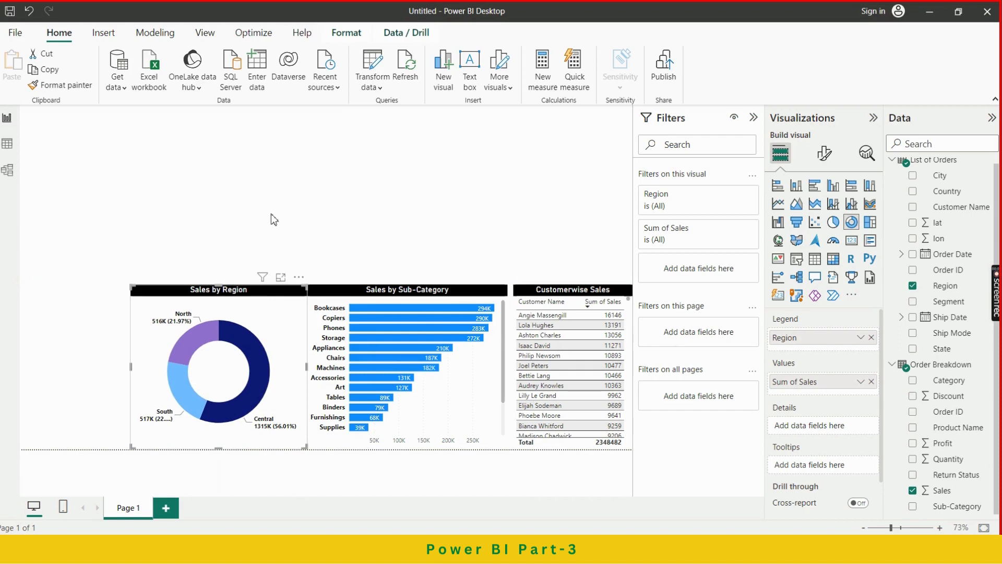
click(299, 202)
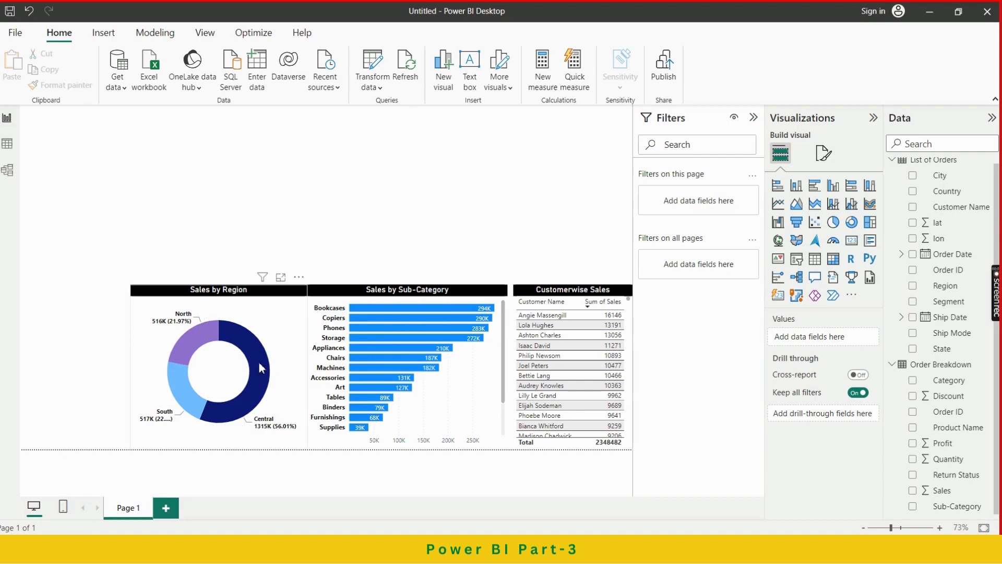
Step: Insert a treemap and place it in the empty area above the Sales by Region and Sales by Sub-Category charts
mouse_move(259, 369)
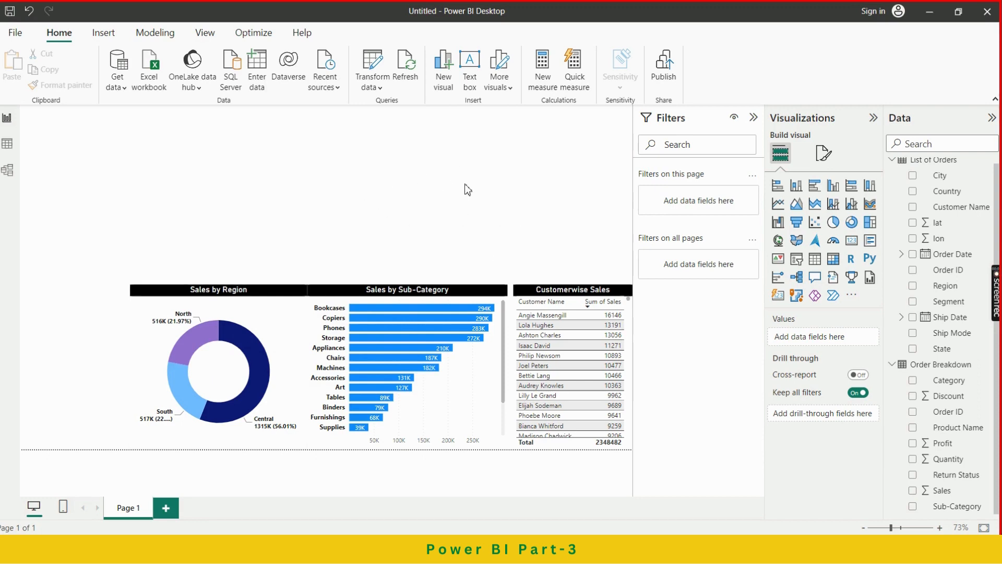
click(870, 224)
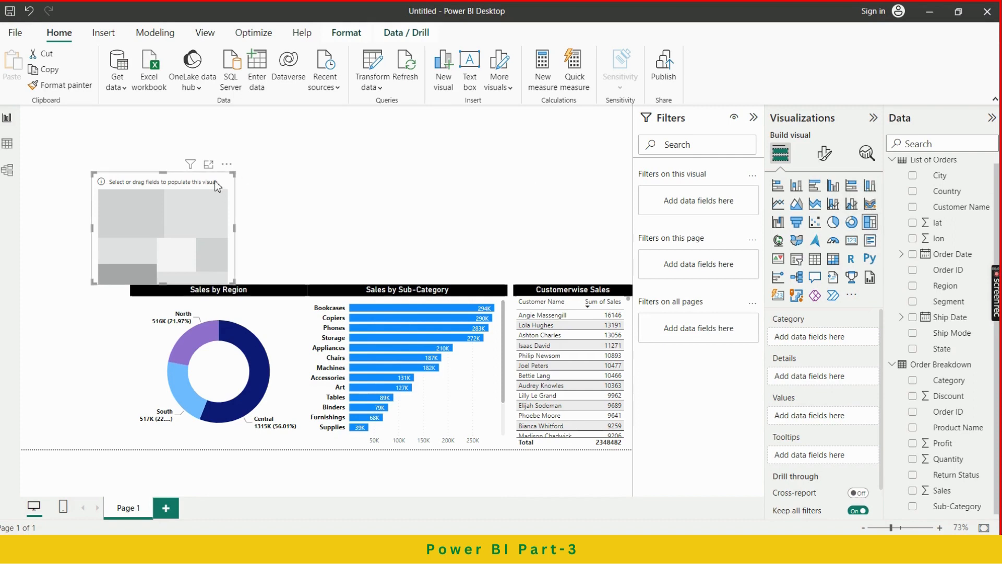
drag(218, 186, 397, 165)
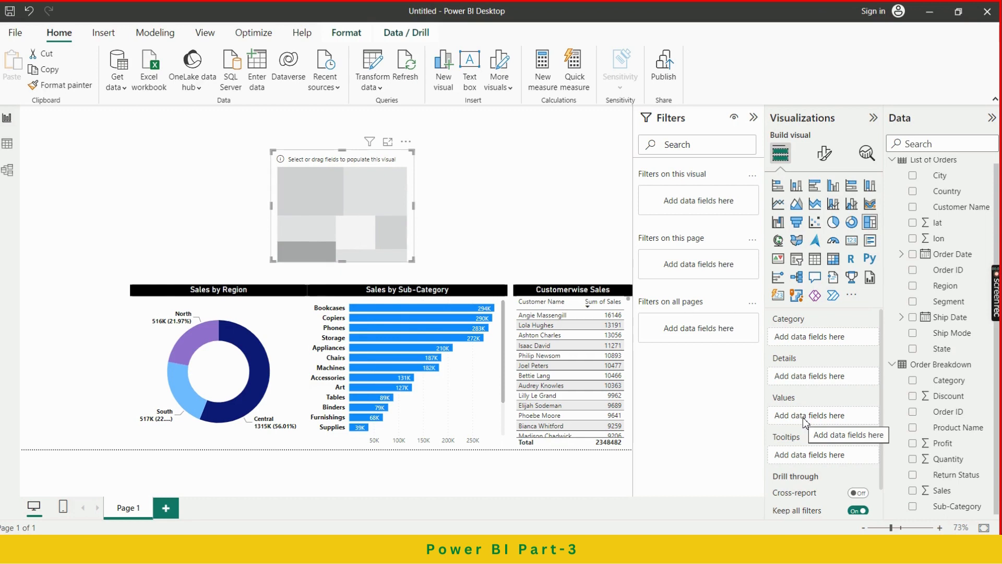
Step: Fill the treemap with Sales as values and Ship Mode as category, and move it slightly upward
drag(935, 494, 817, 421)
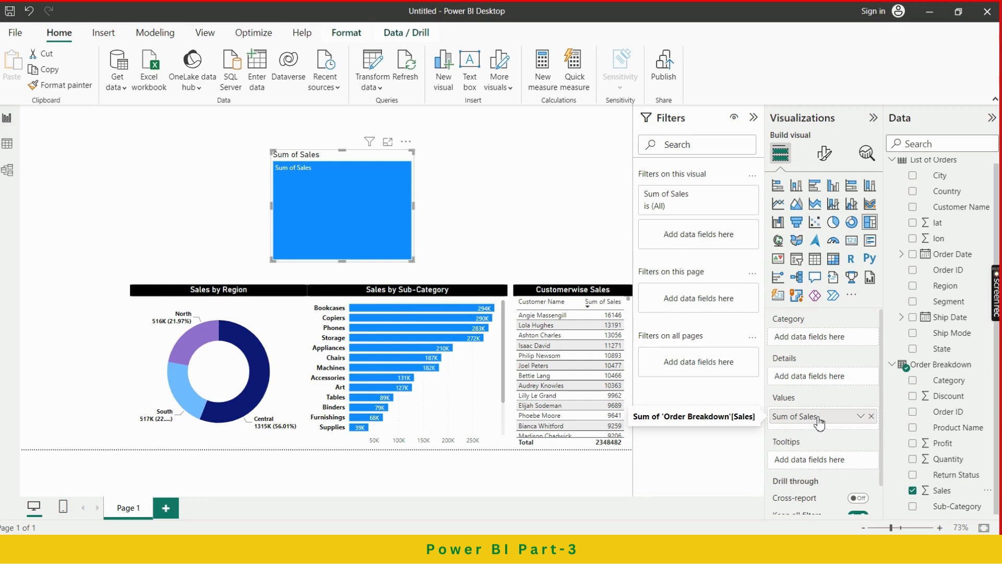
mouse_move(400, 232)
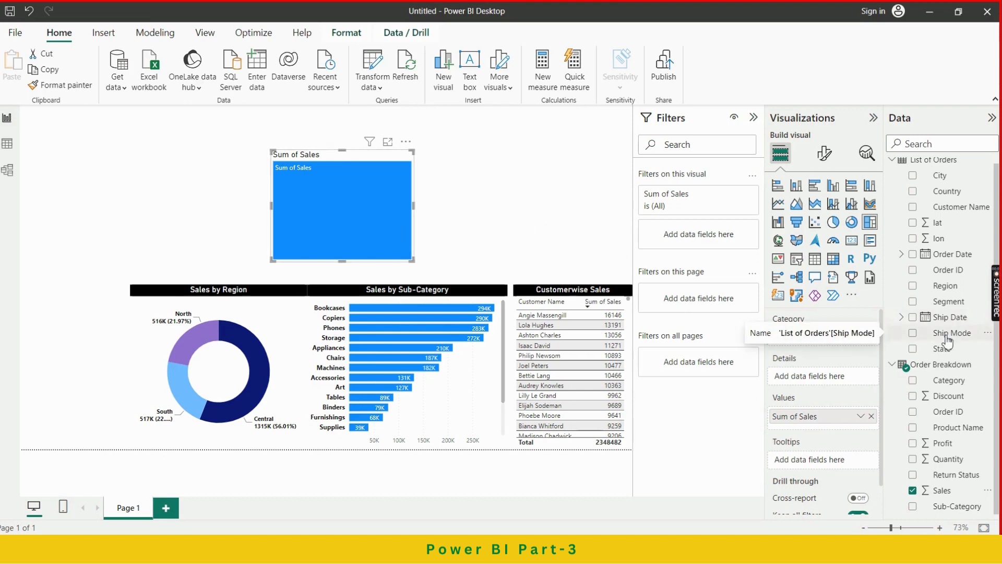
drag(948, 340, 823, 345)
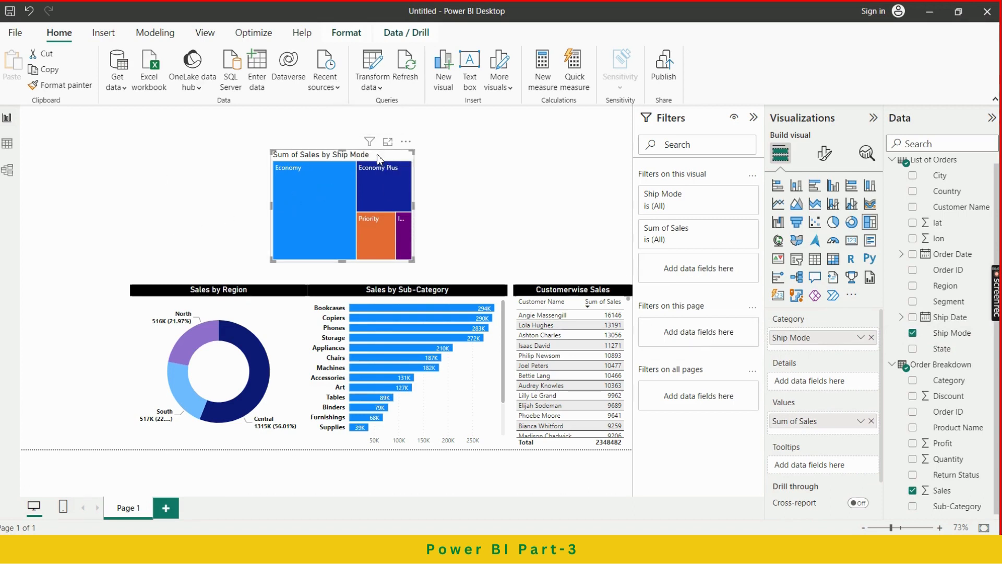
drag(378, 156, 387, 142)
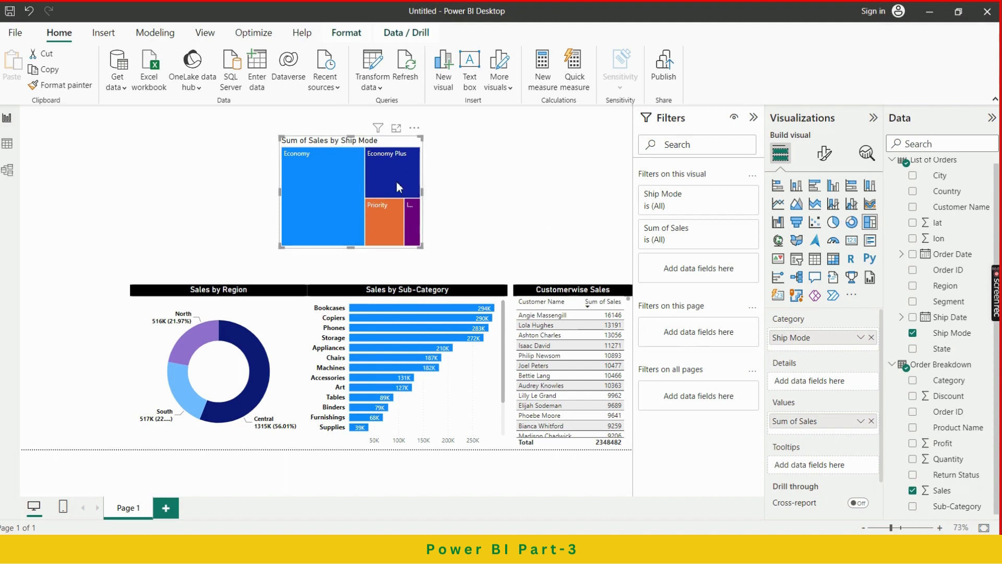
Step: Show the treemap's Sales values as percent of grand total
mouse_move(400, 187)
scroll(846, 418, down, 1)
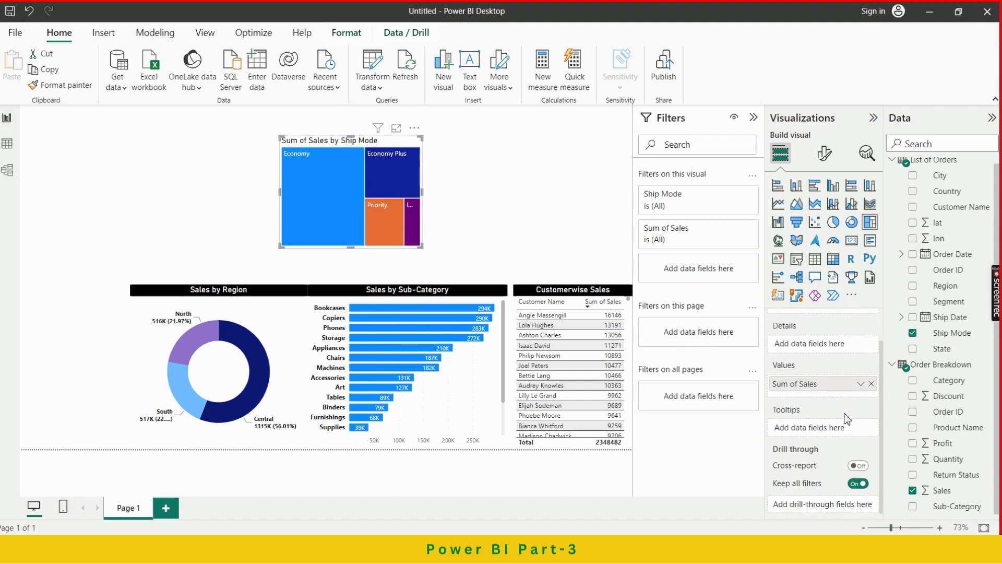
scroll(842, 419, up, 1)
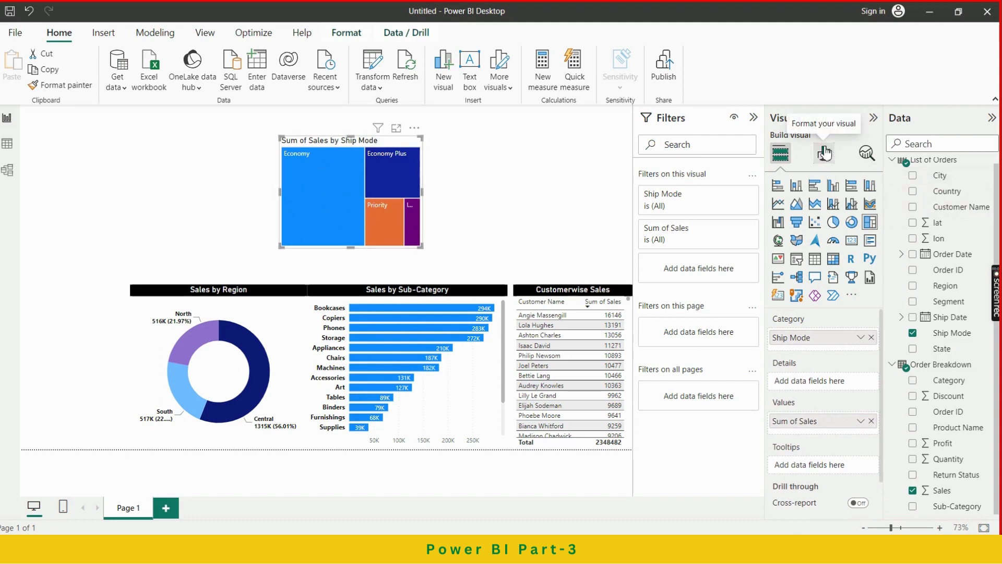
click(862, 425)
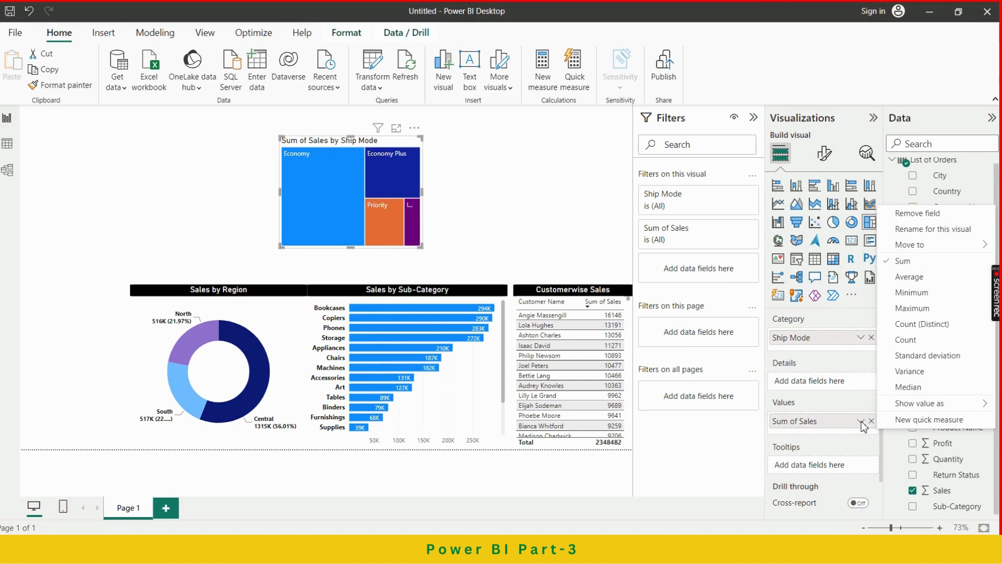
mouse_move(904, 407)
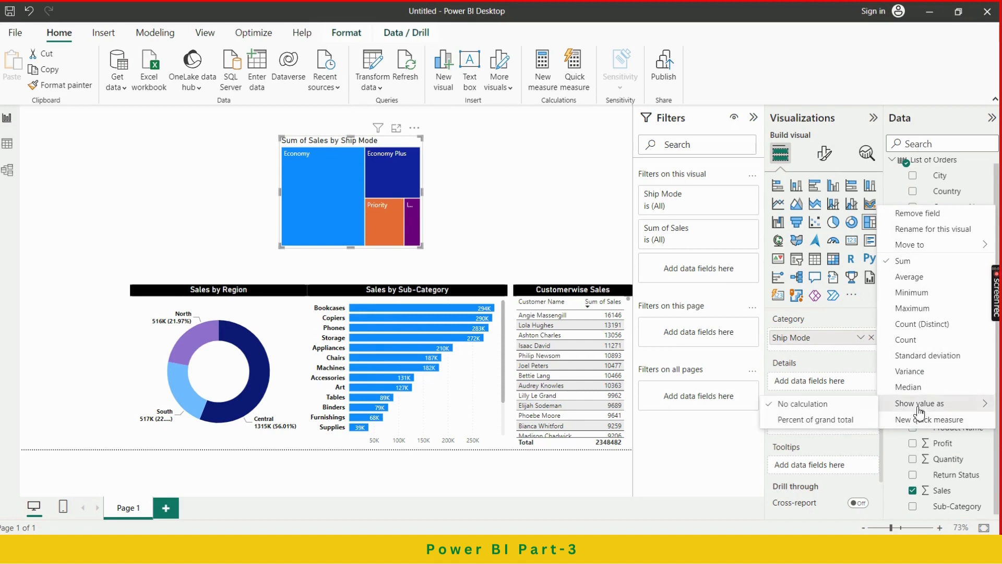
click(830, 419)
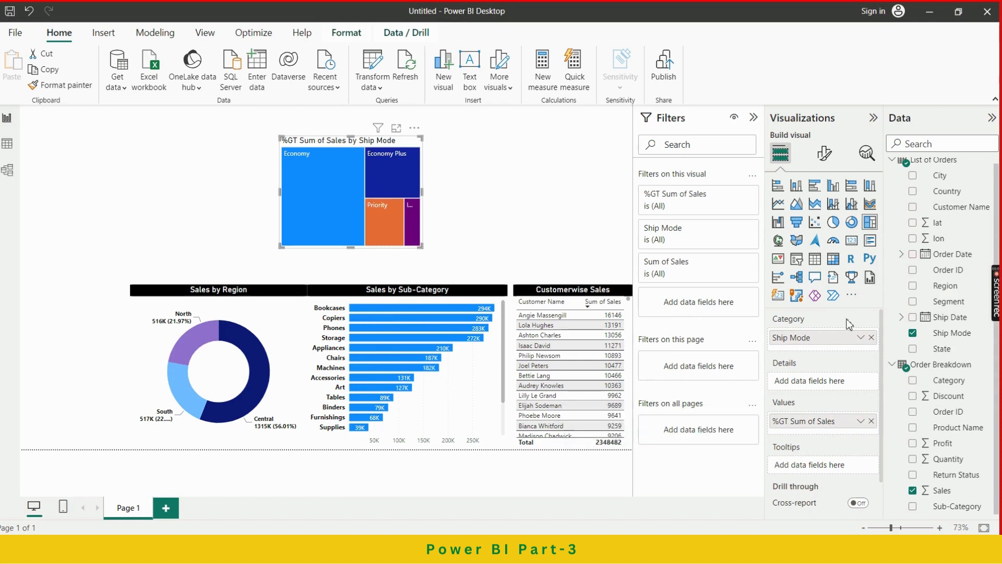
Step: Turn on the treemap's data labels and enlarge the visual slightly from its lower corner
click(825, 154)
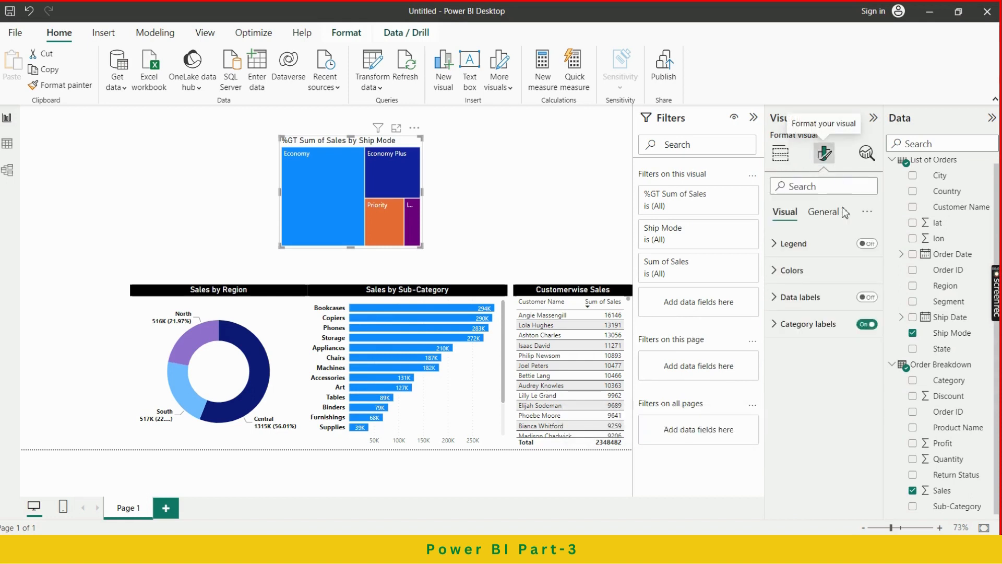
click(870, 298)
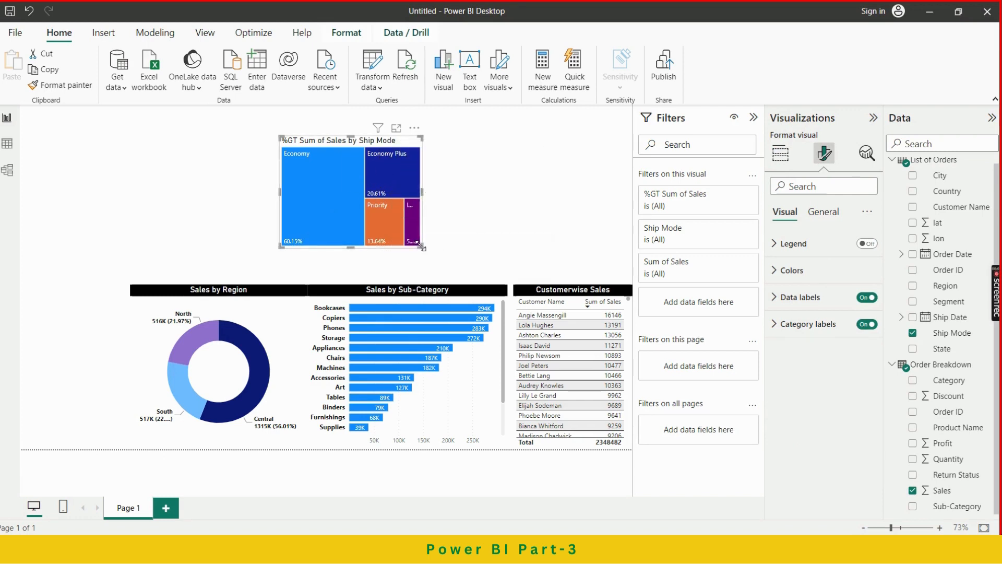
drag(422, 247, 439, 258)
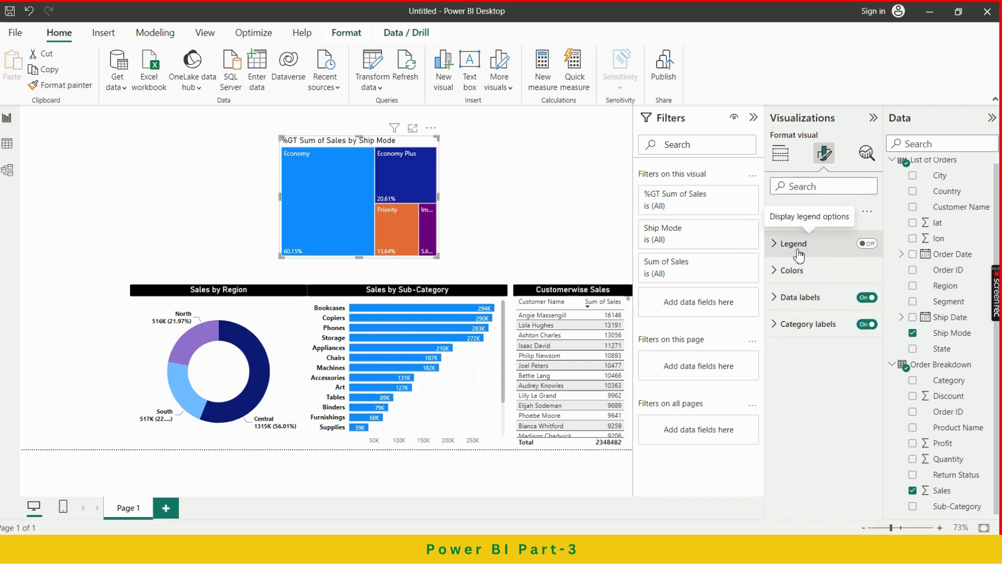
Step: Try Thousands as the display units of the treemap's data labels and reset the labels to default
click(807, 303)
scroll(824, 343, down, 1)
scroll(824, 343, down, 1)
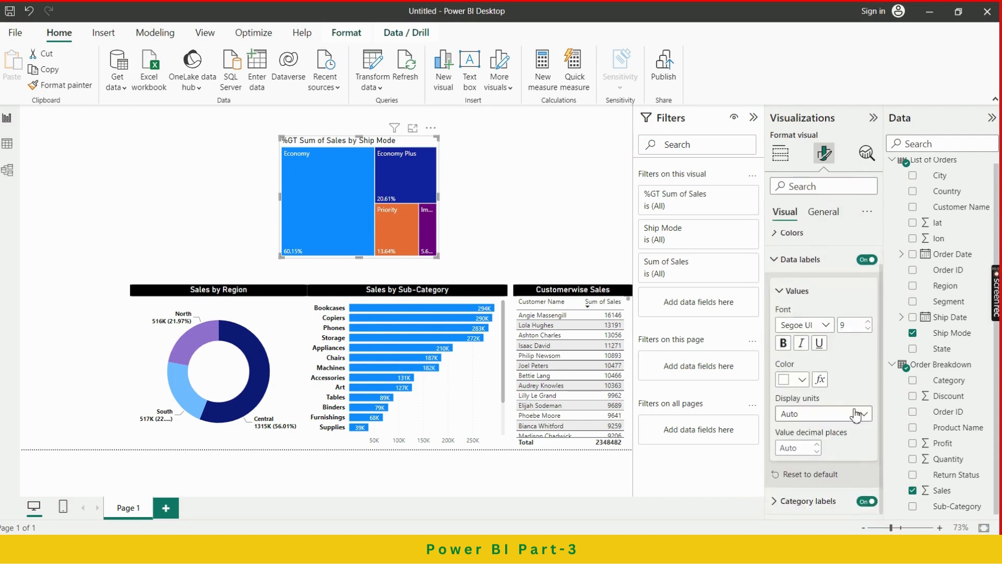
click(864, 415)
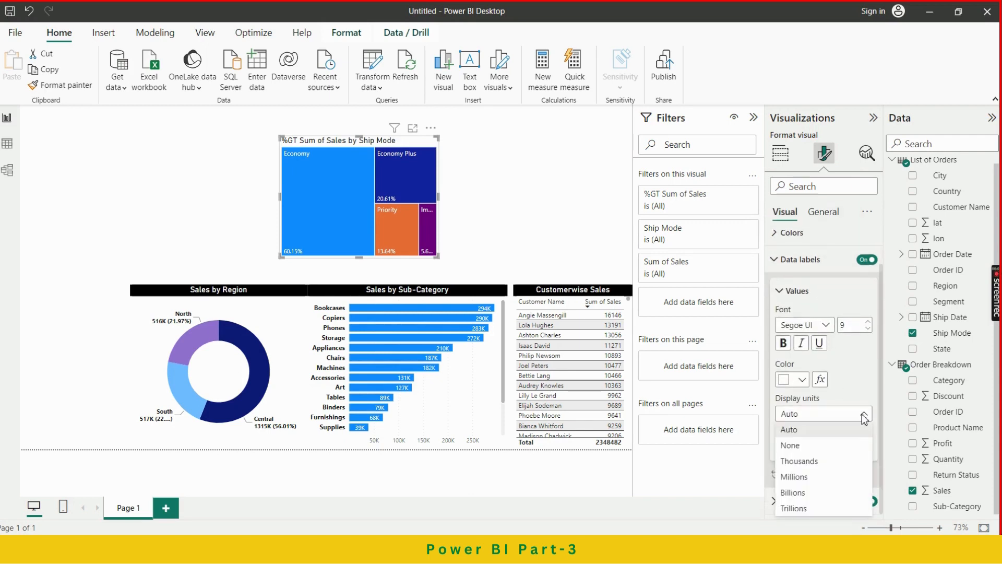
click(820, 463)
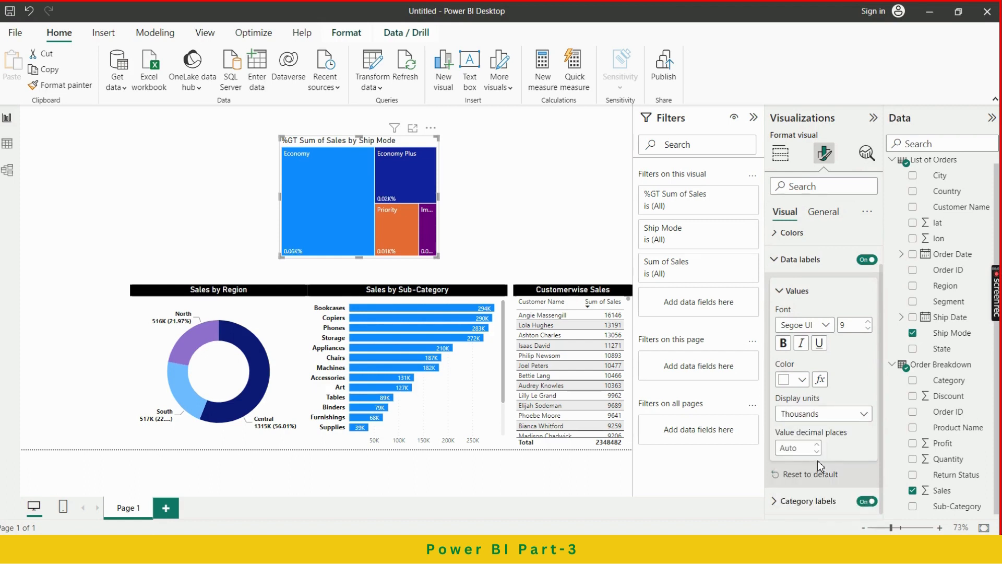
click(817, 472)
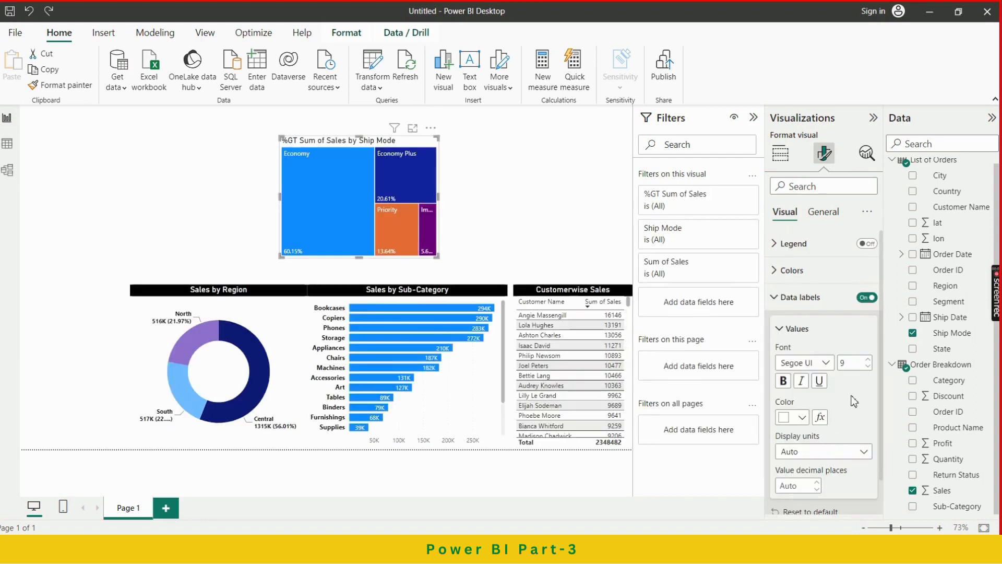
scroll(858, 399, down, 1)
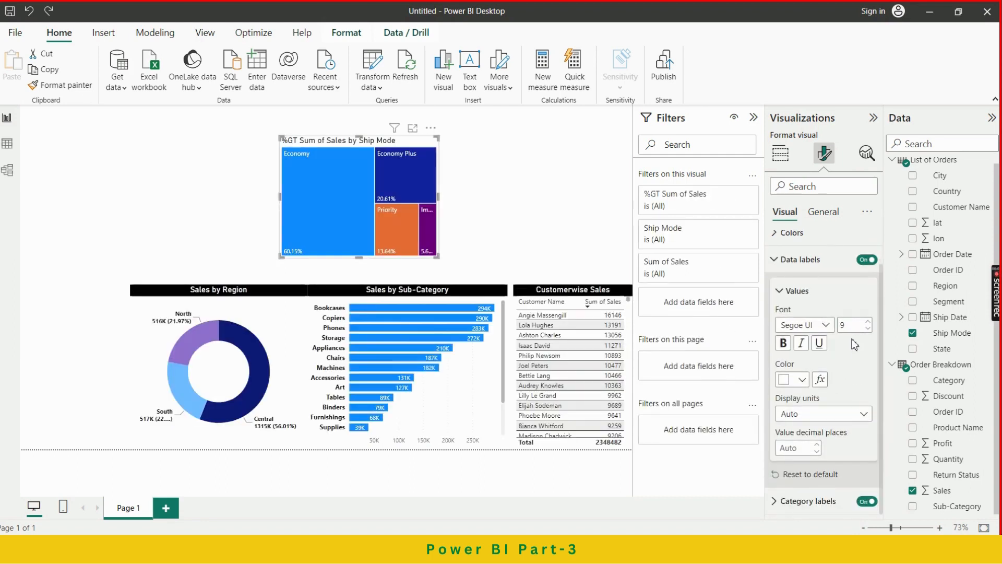
scroll(852, 382, up, 1)
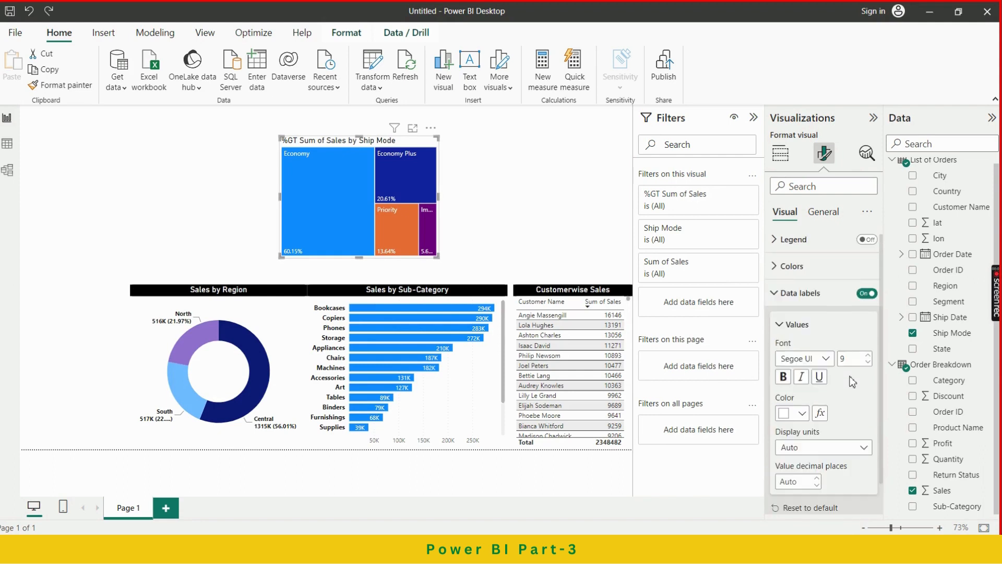
click(802, 334)
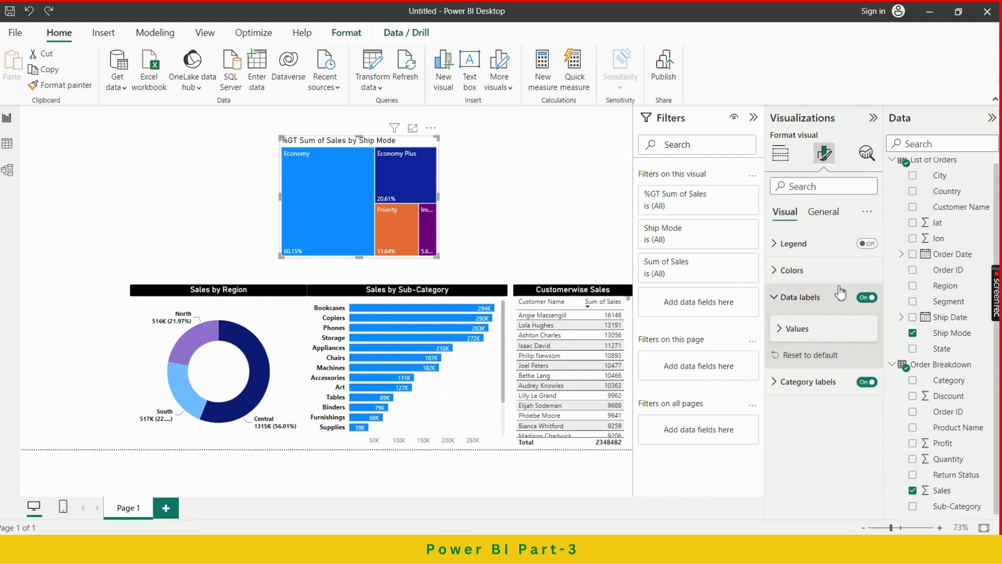
Step: Shorten the treemap's title text to Sales by Ship Mode
click(822, 213)
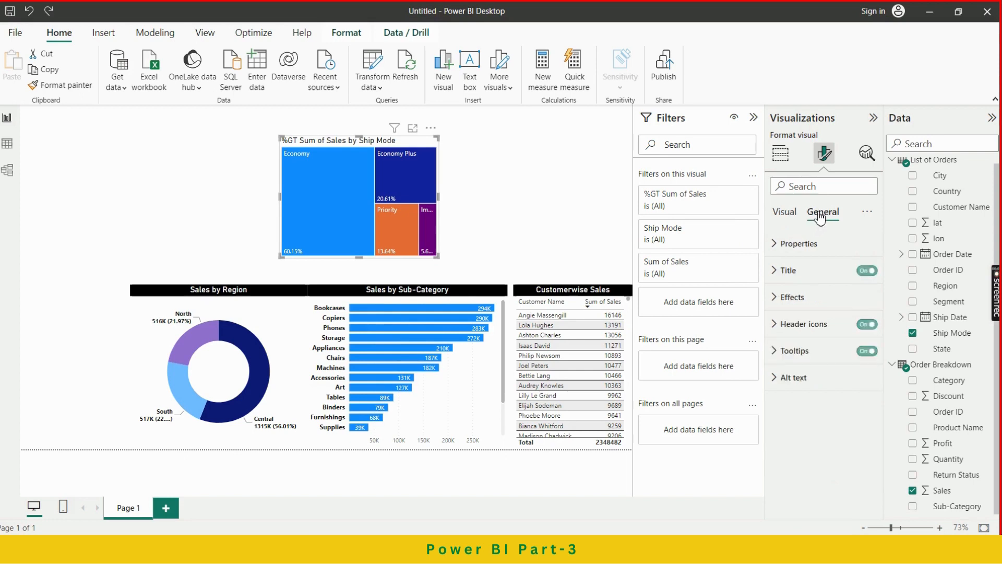
click(807, 282)
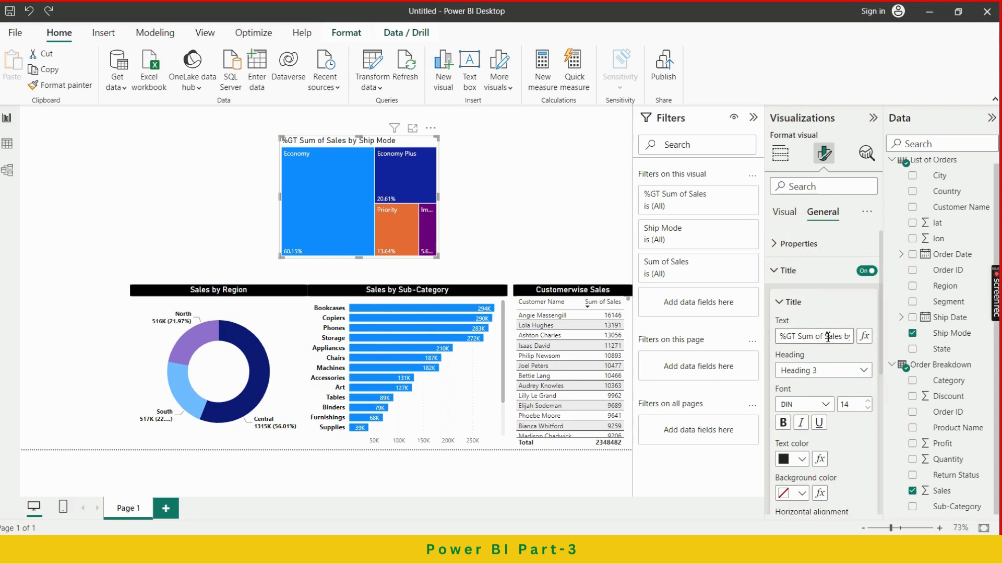
drag(828, 337, 754, 351)
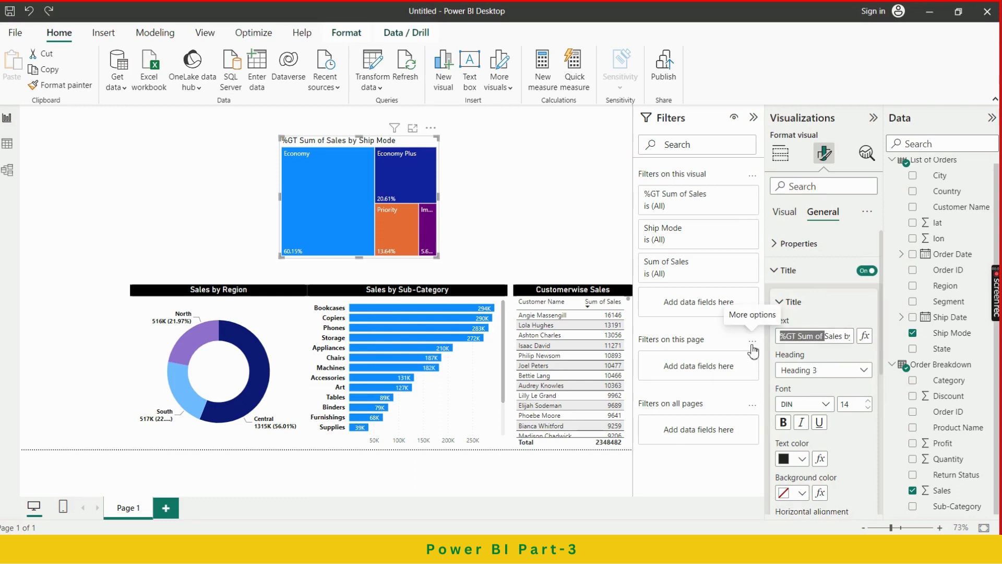
key(BackSpace)
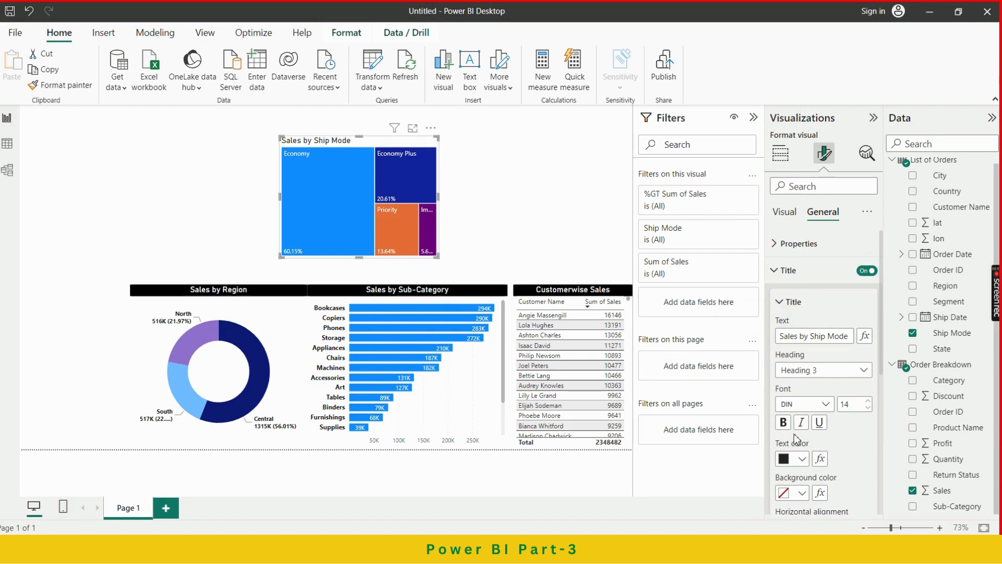
Step: Give the treemap's title a black background, white text and centred alignment
click(802, 492)
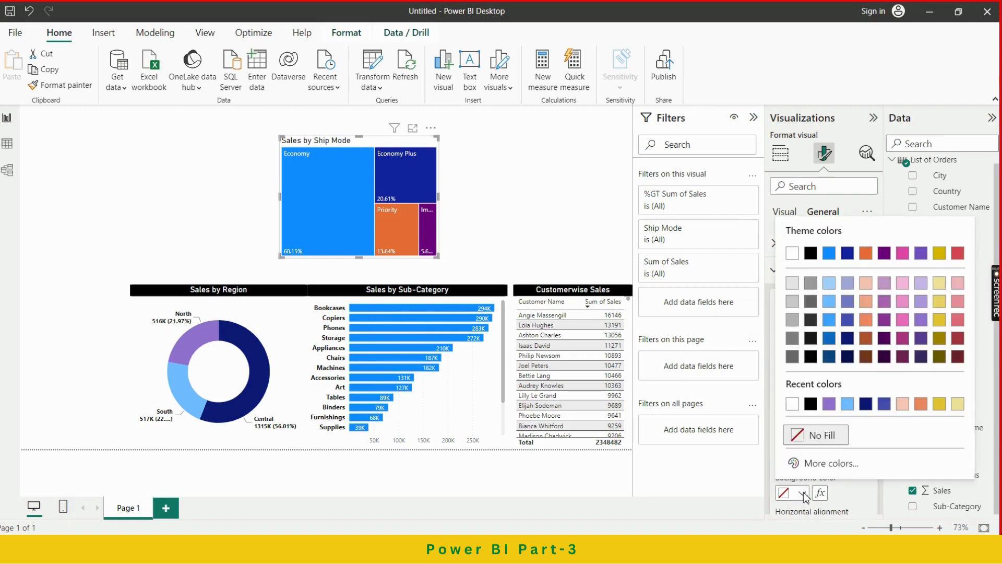
click(811, 404)
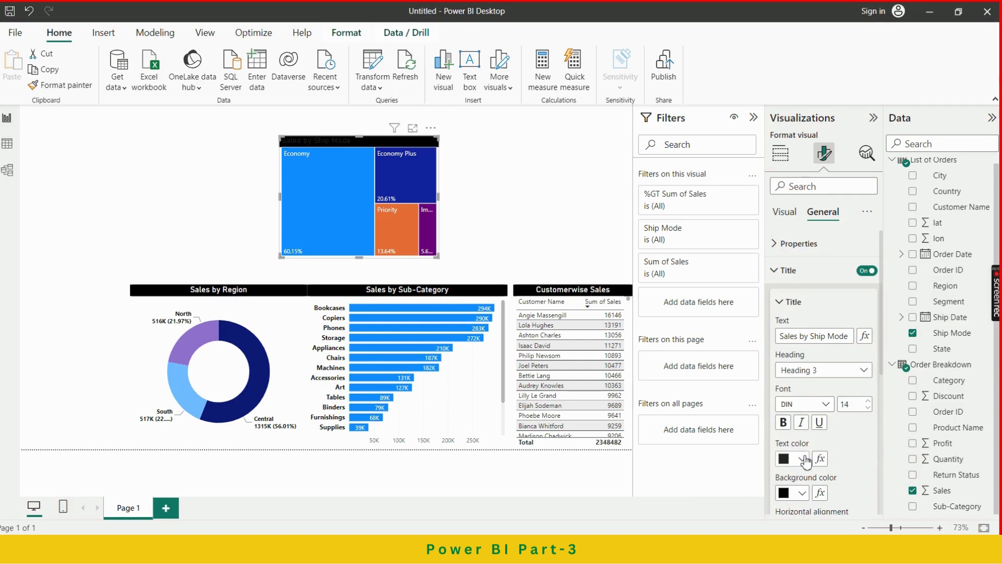
click(807, 461)
click(787, 235)
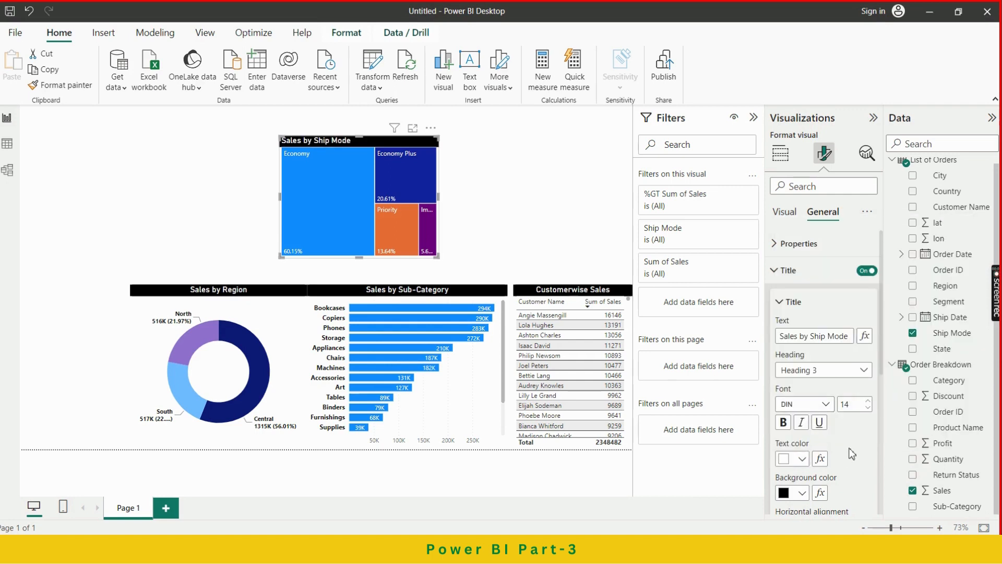
scroll(852, 453, down, 3)
click(802, 444)
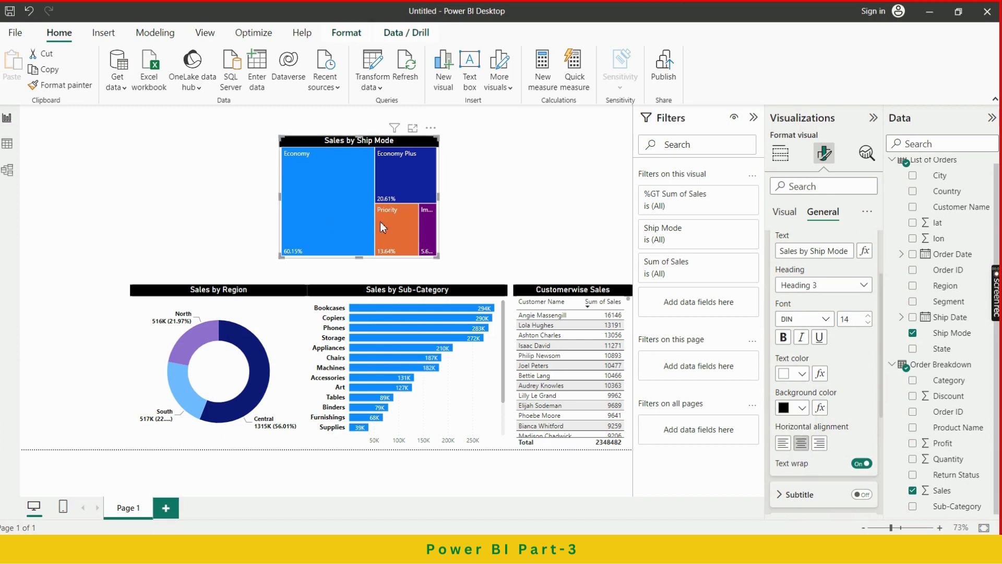
click(502, 215)
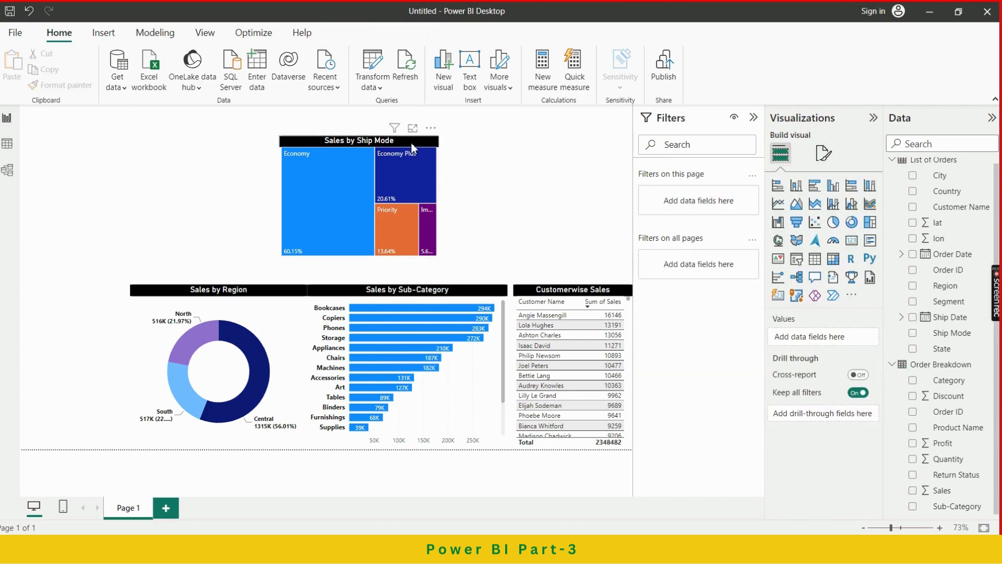
Step: Place the Sales by Ship Mode treemap directly above the Sales by Region donut and widen it to slightly more than the donut's title bar
drag(415, 148, 340, 177)
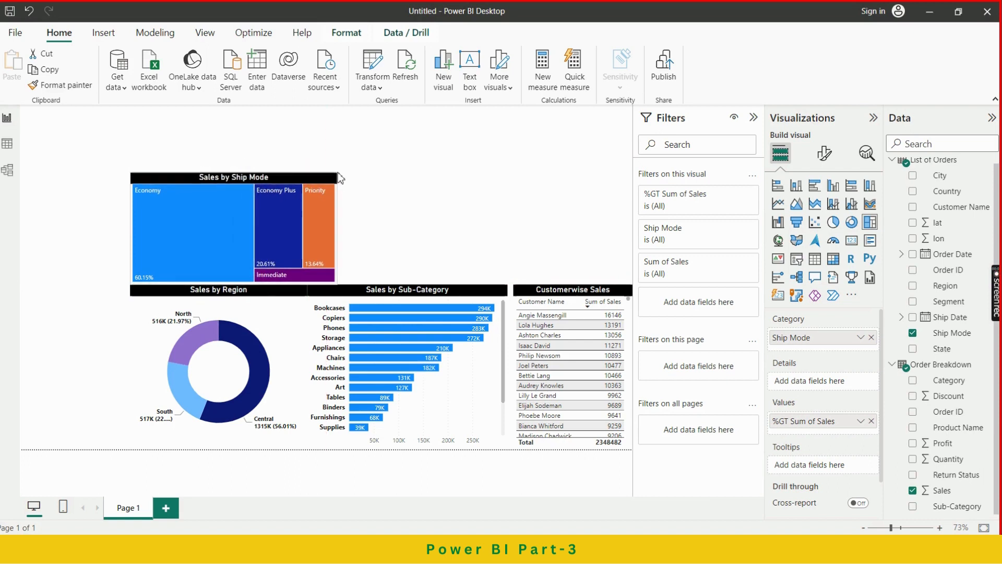
click(401, 192)
mouse_move(275, 179)
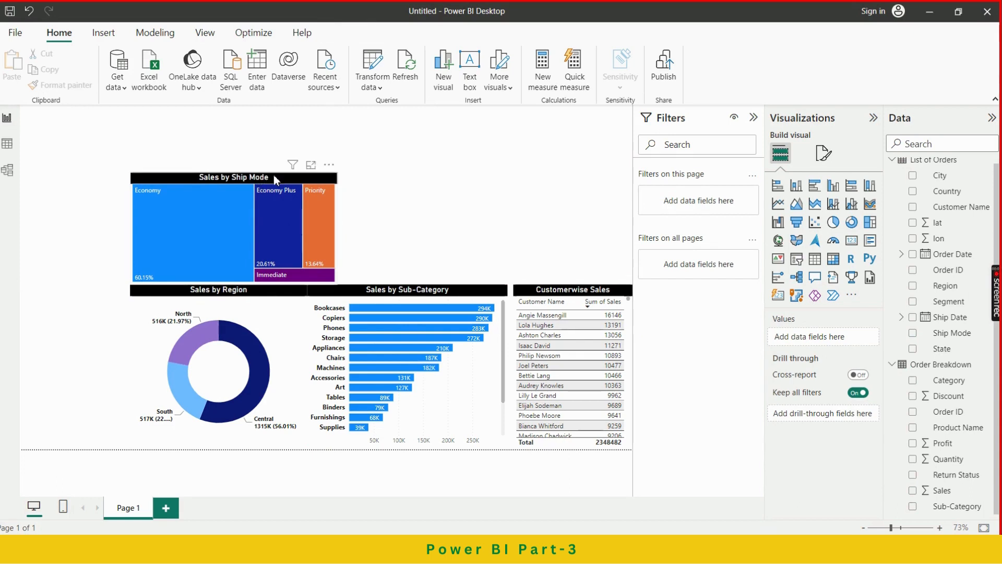
drag(275, 177, 275, 172)
click(410, 174)
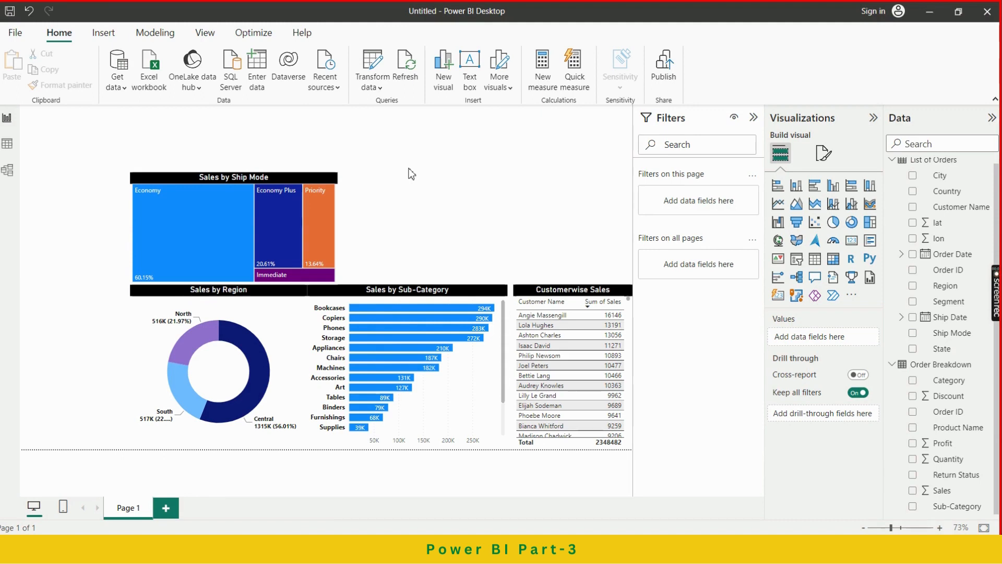
Step: Inspect the treemap's data label settings with the page highlighted by Economy, and clear that highlight
click(203, 210)
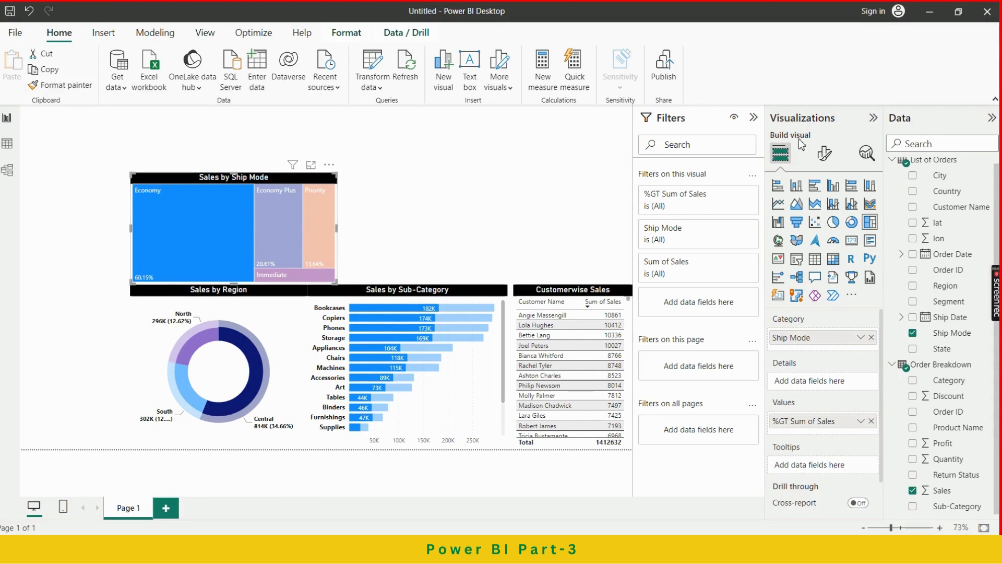
click(825, 156)
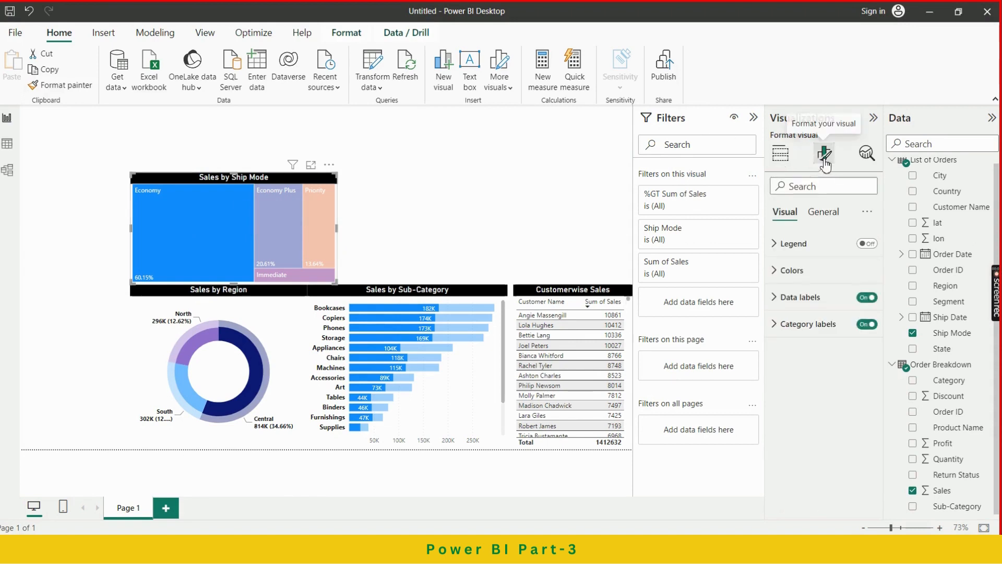
click(809, 297)
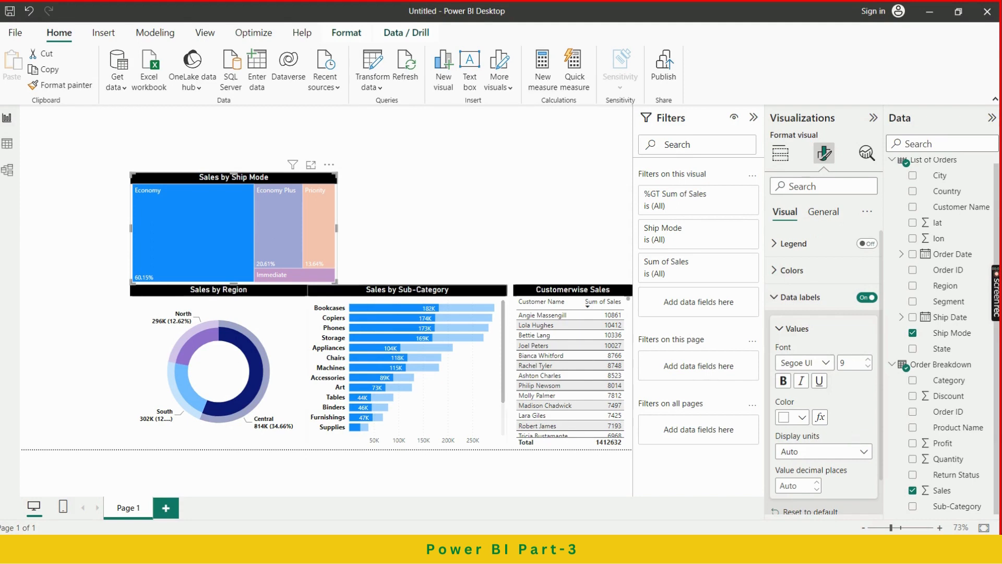
click(450, 208)
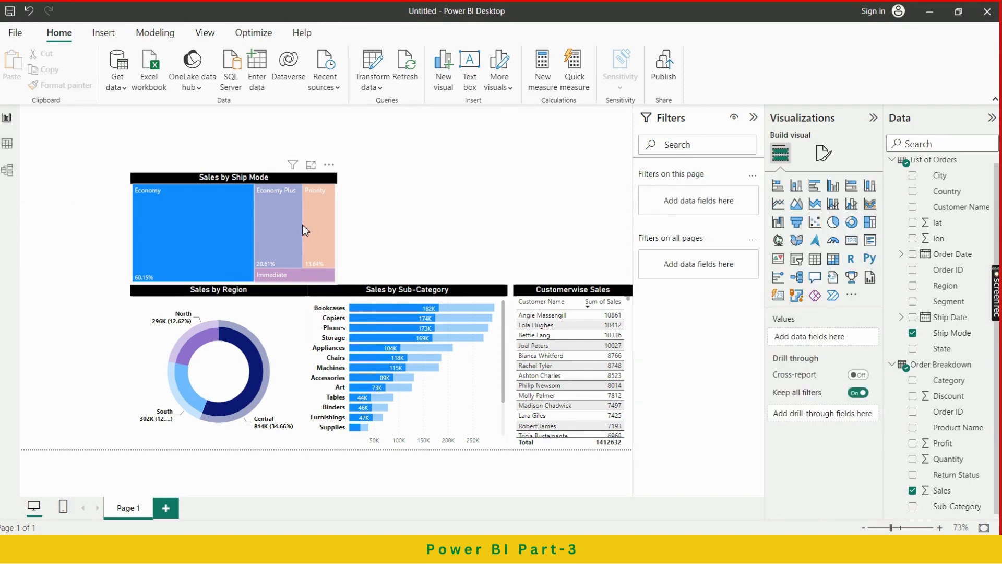
click(249, 222)
click(249, 222)
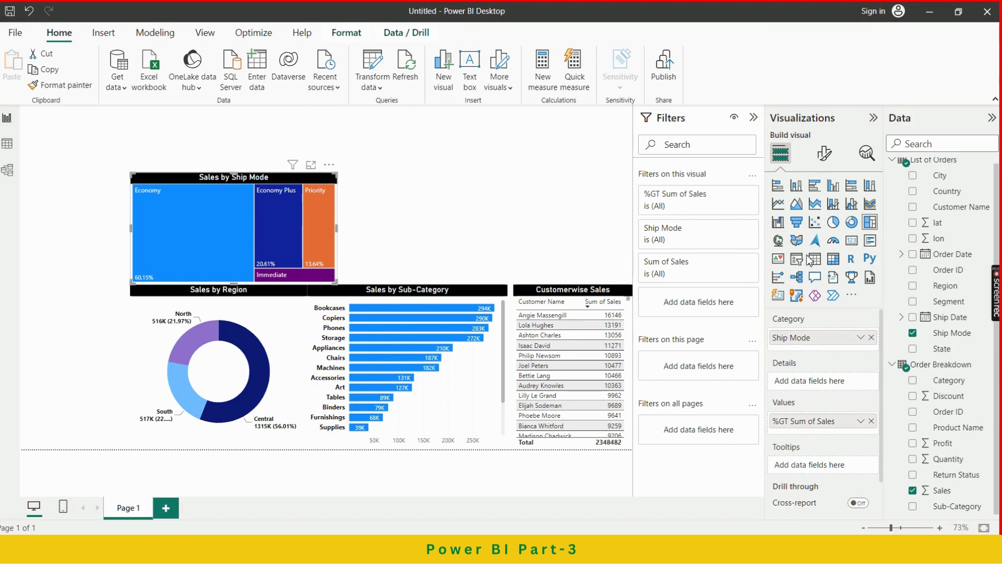
Step: Review the Show value as options of the treemap's Sales values, keeping Percent of grand total selected
scroll(823, 377, down, 1)
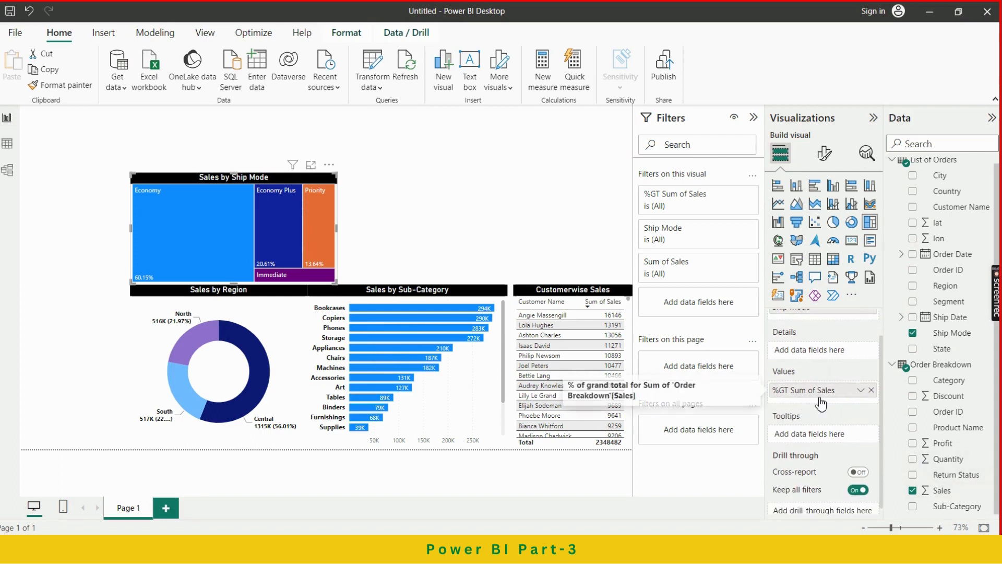
click(861, 391)
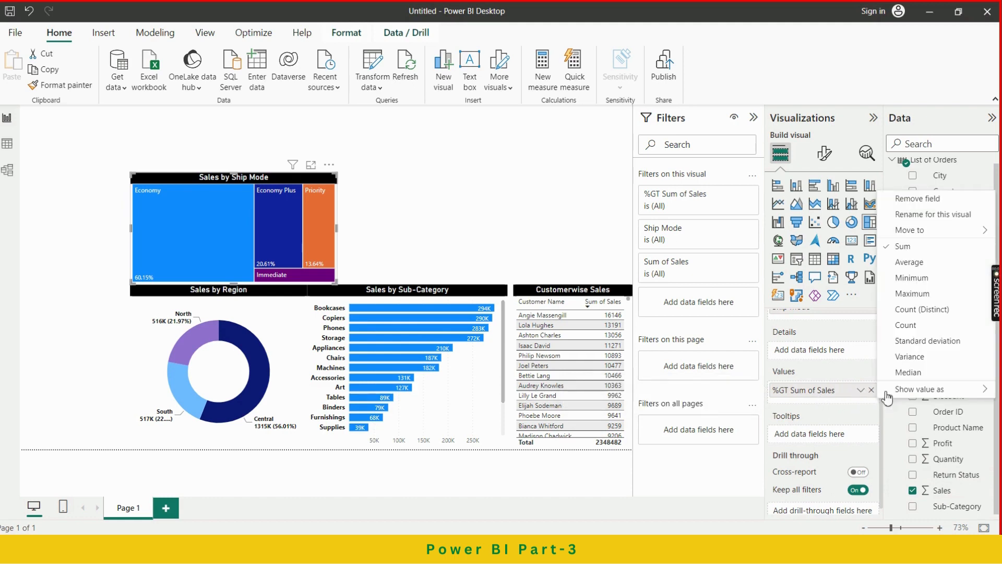
mouse_move(888, 391)
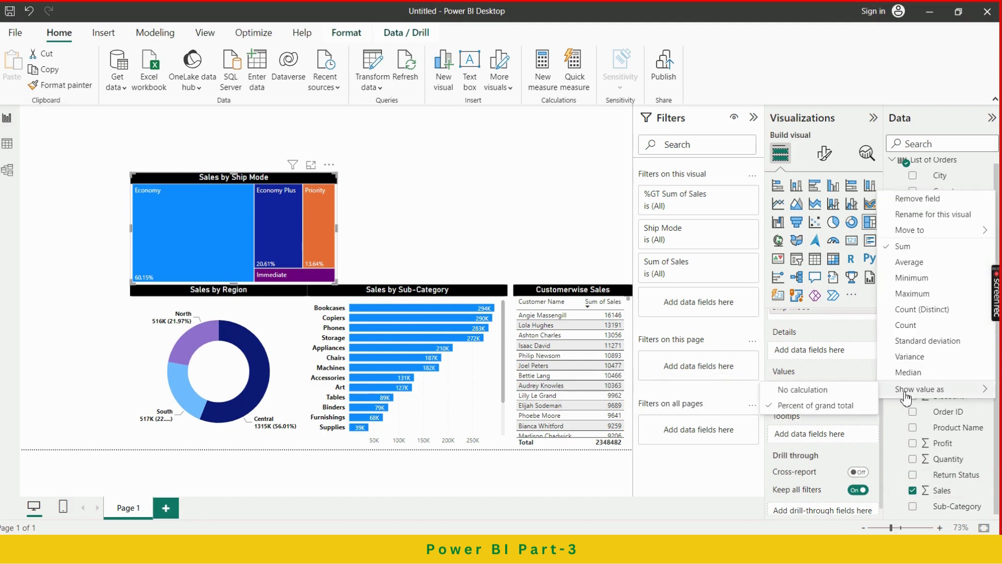
click(884, 410)
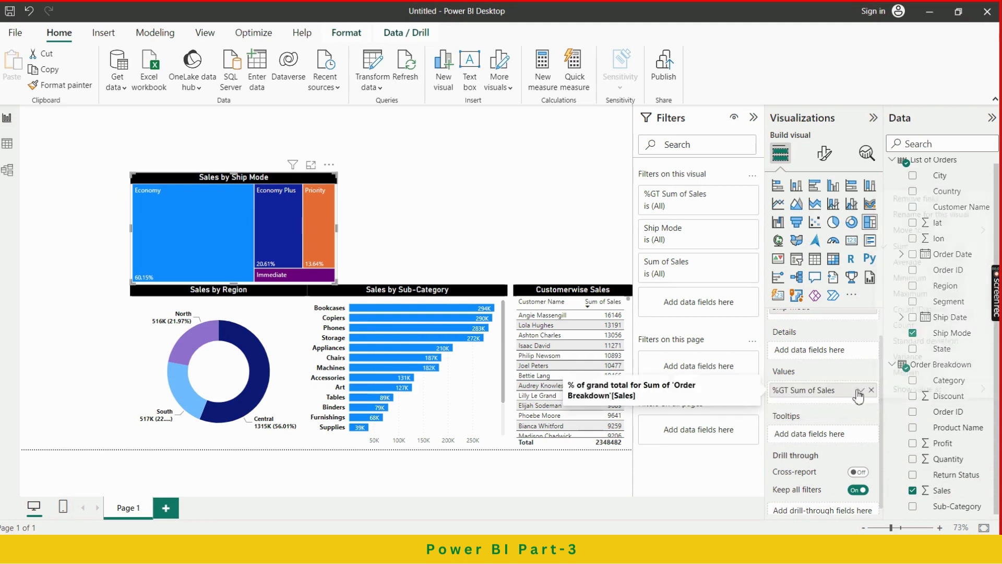
click(861, 391)
mouse_move(914, 390)
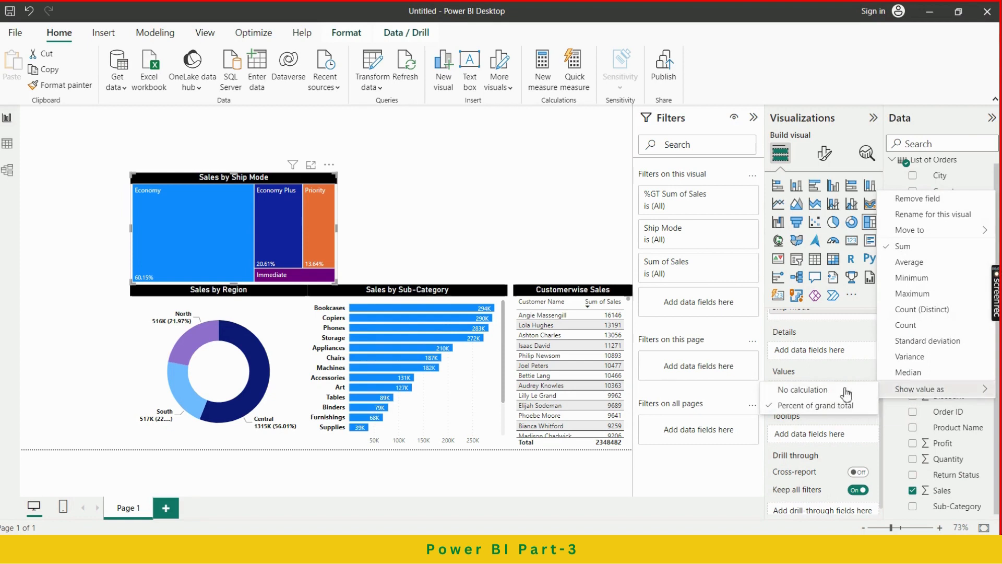
click(824, 411)
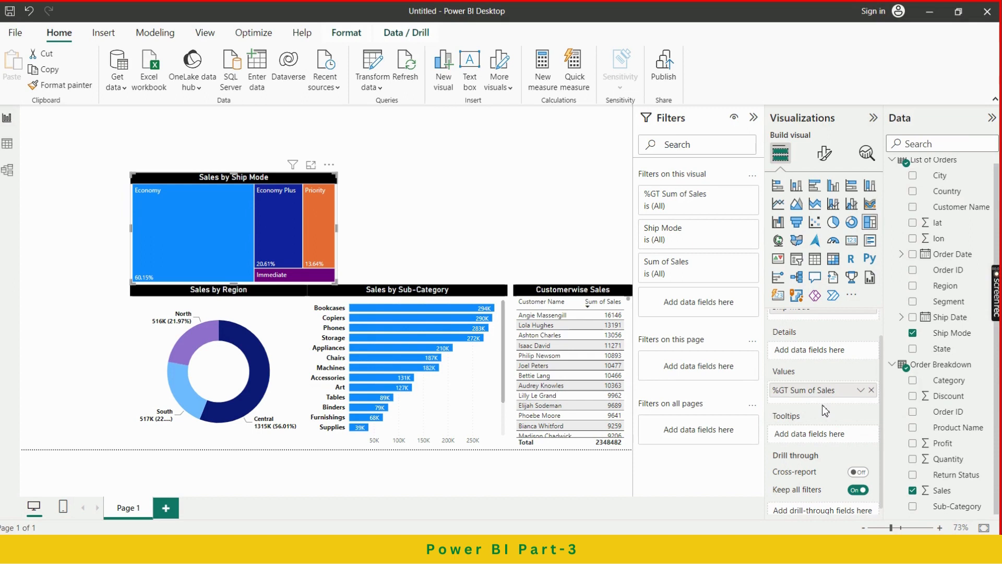
click(861, 390)
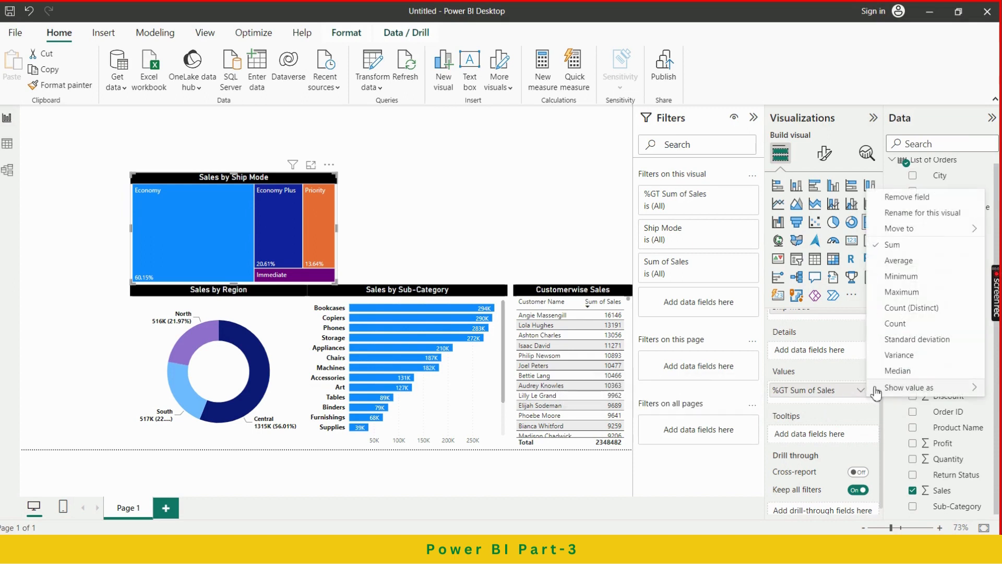
mouse_move(878, 389)
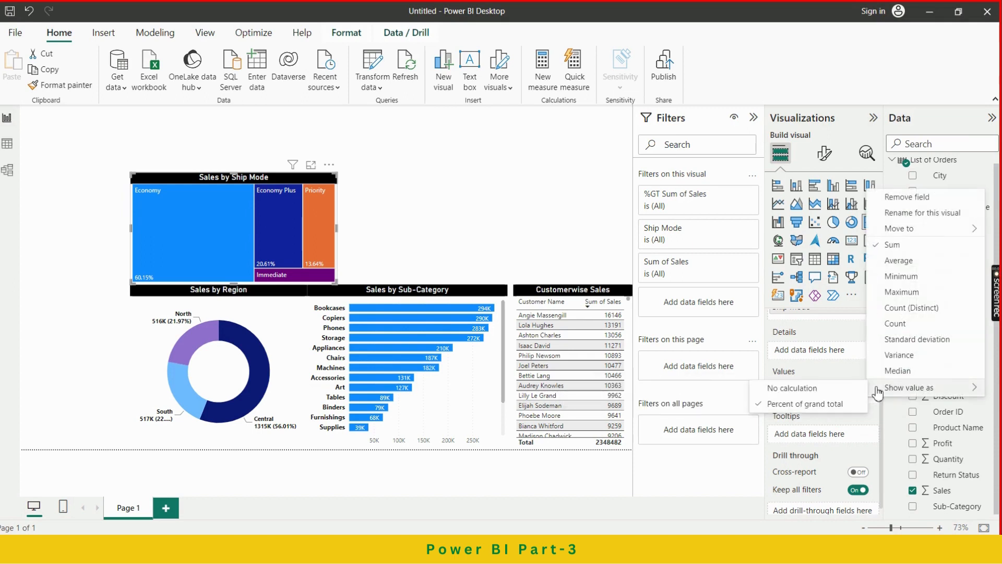
click(835, 405)
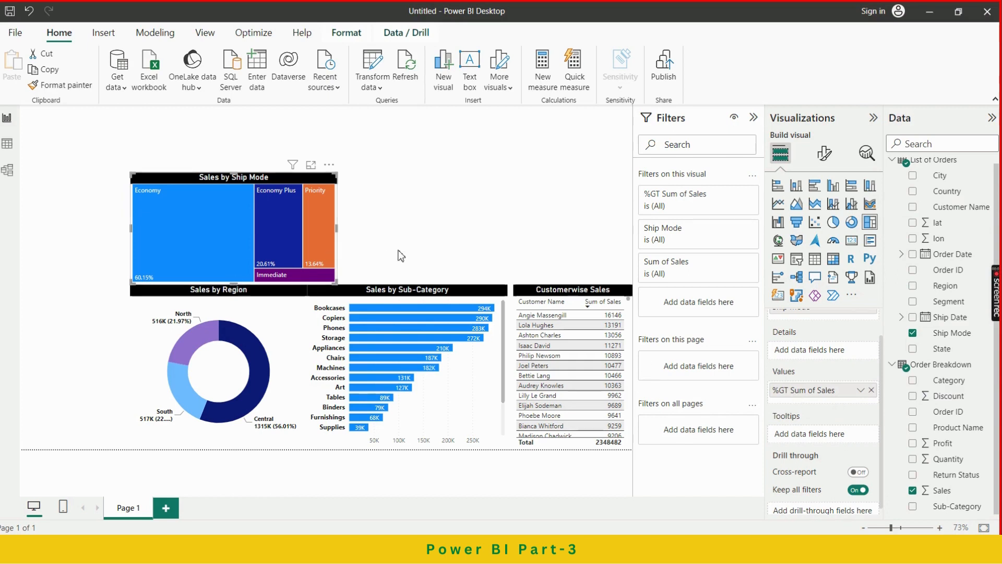
Step: Cross-highlight the page's visuals by the treemap's Priority ship mode and clear the highlight
click(418, 228)
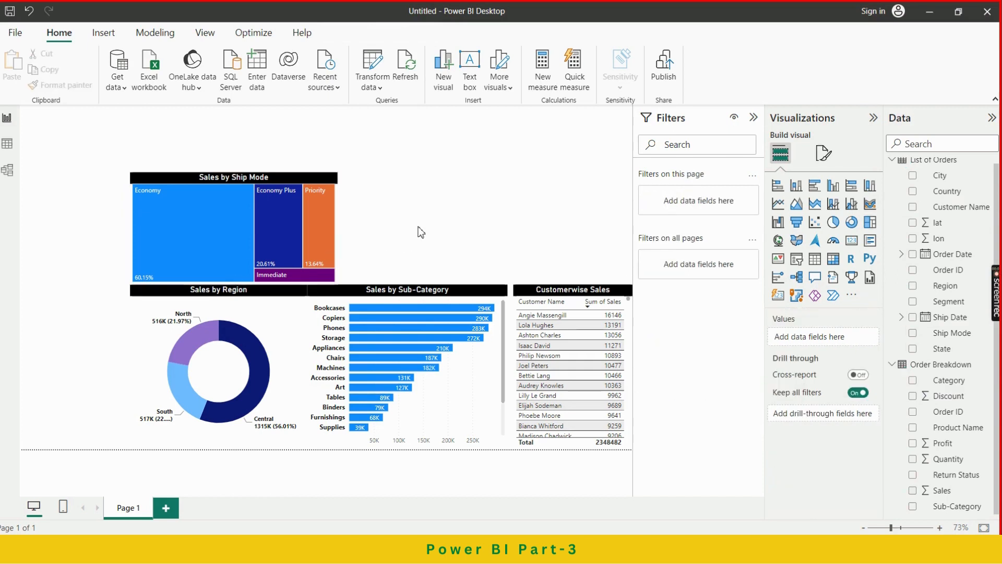
click(328, 219)
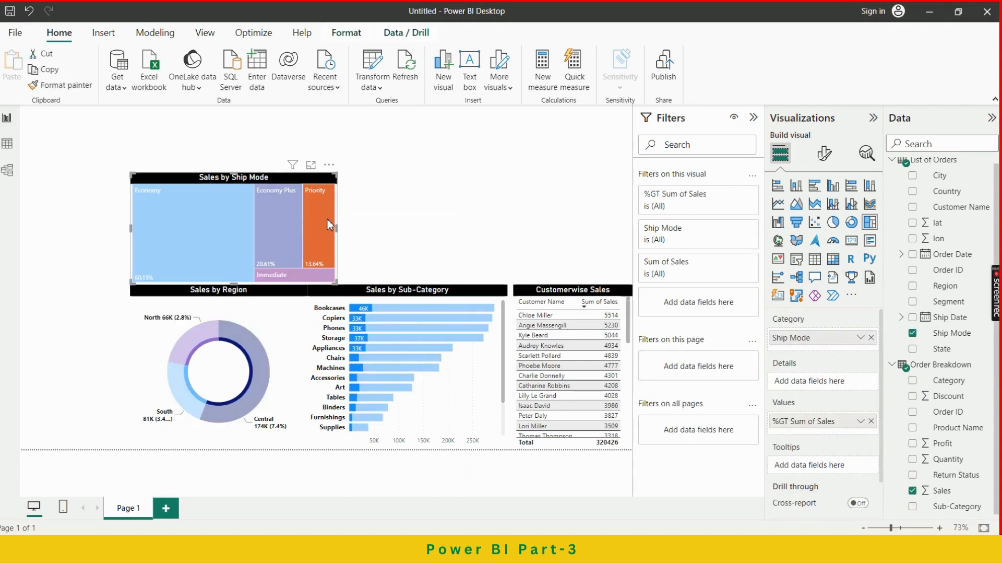
click(328, 219)
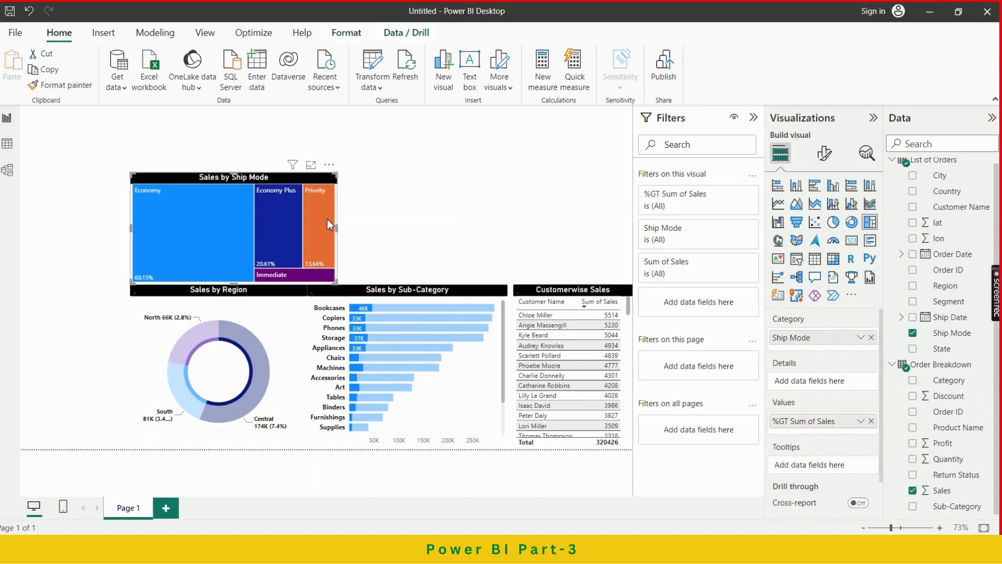
click(444, 193)
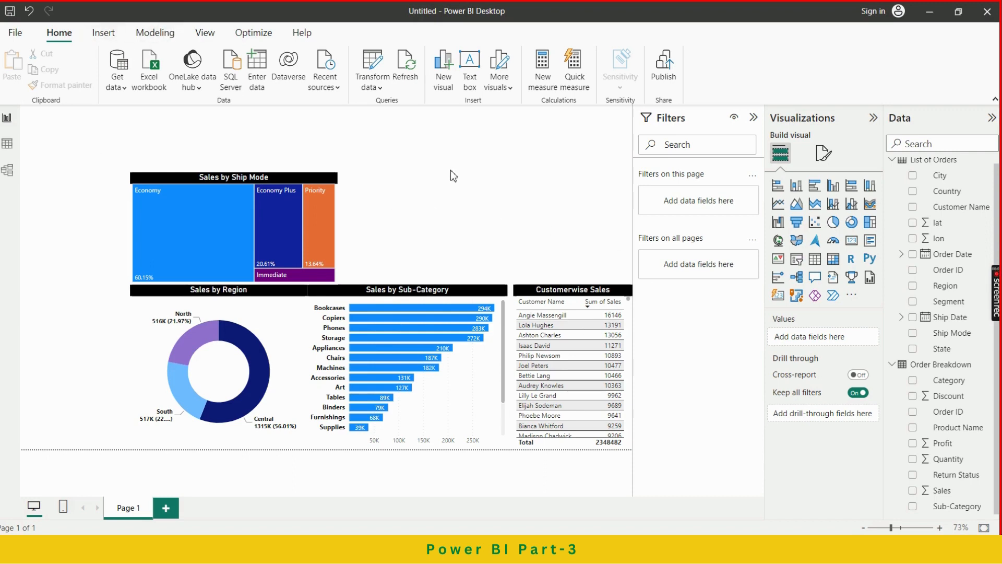
Step: Add an empty line chart beside the treemap, stretched to the page's edge and down to the visuals below
click(783, 206)
click(783, 206)
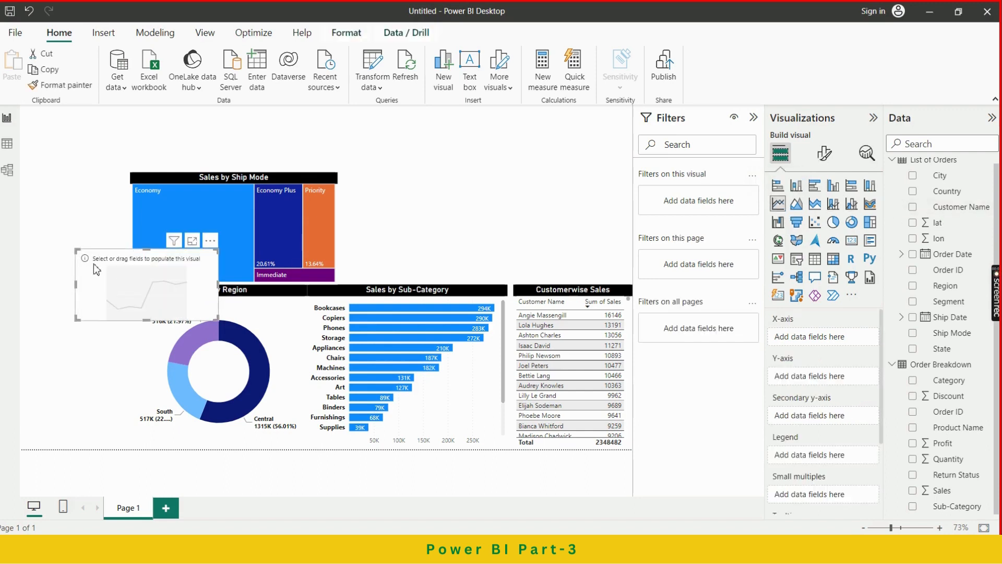
drag(83, 272, 359, 195)
drag(493, 209, 633, 228)
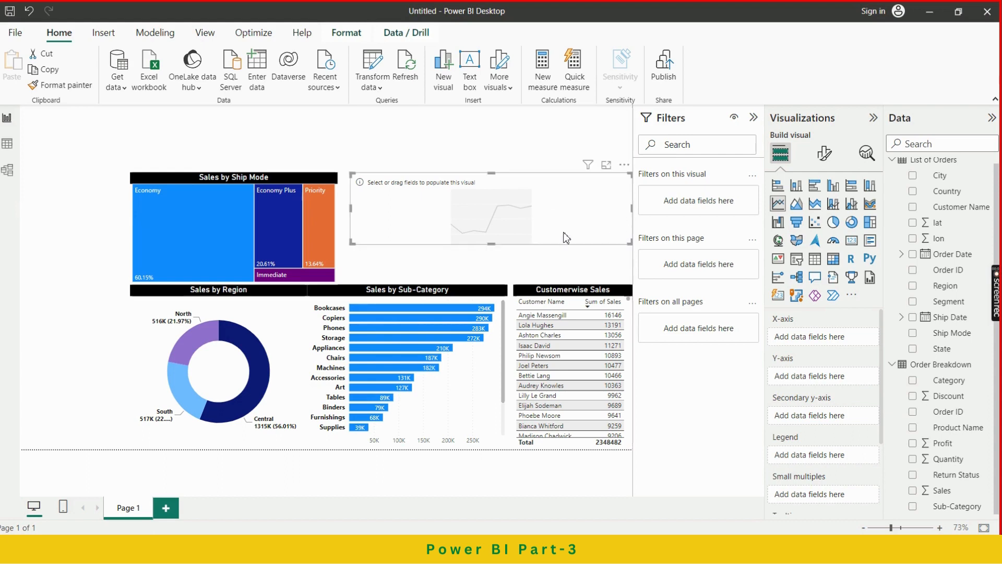
drag(491, 244, 485, 286)
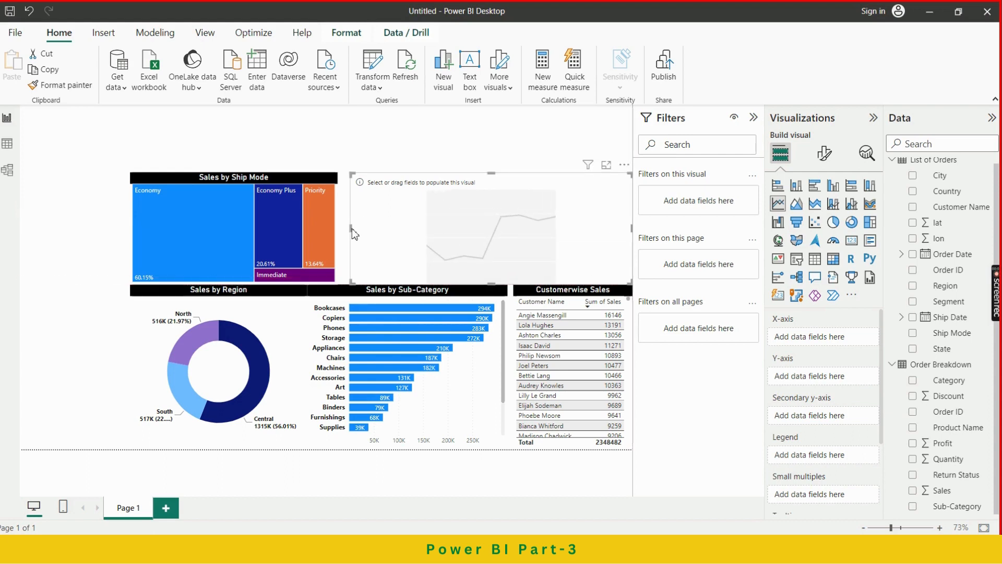
drag(352, 228, 342, 228)
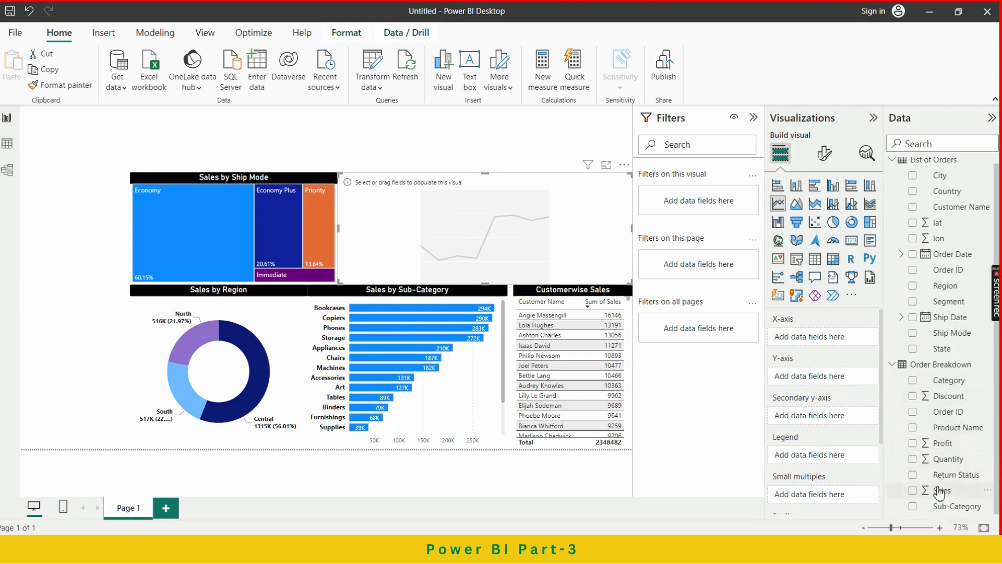
Step: Plot Sales on the line chart's Y-axis against Order Date on the X-axis and drill up to the Year level
drag(940, 492, 821, 383)
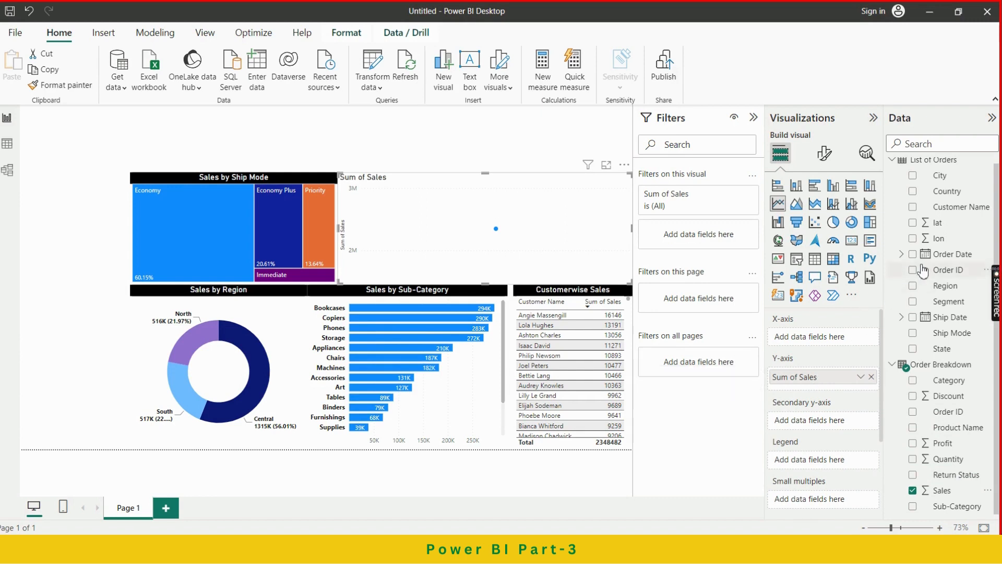
drag(914, 258, 817, 338)
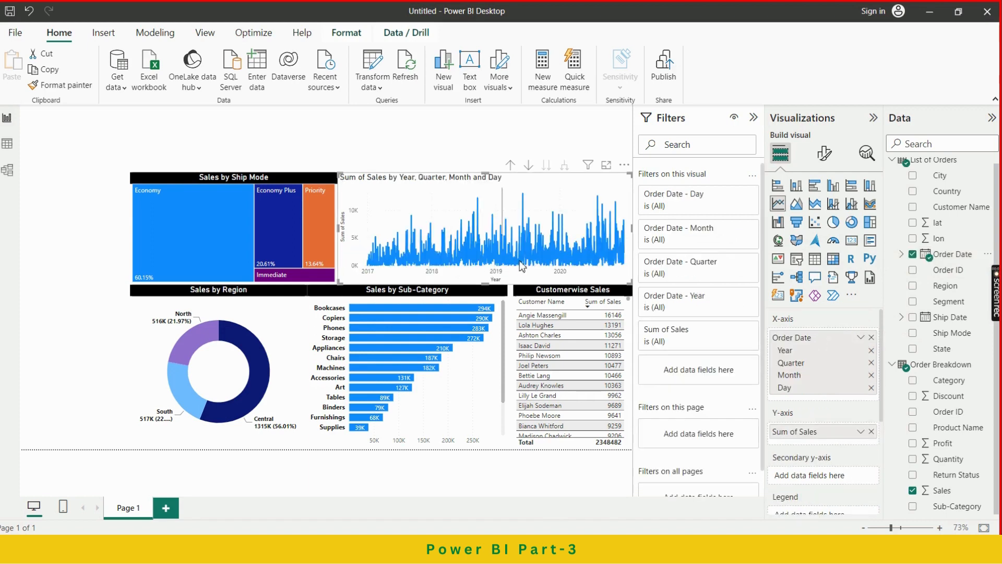
mouse_move(610, 262)
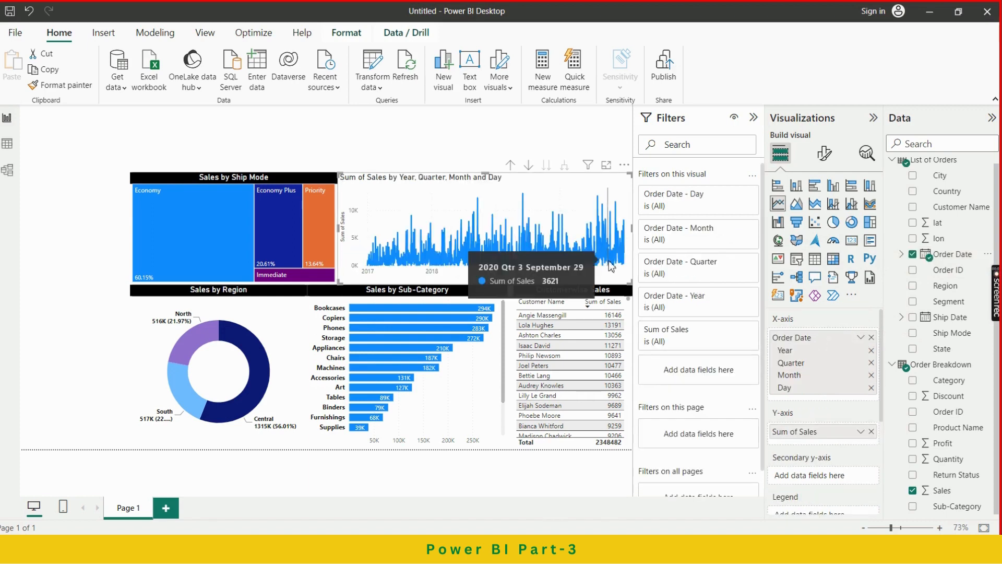
click(511, 166)
click(511, 166)
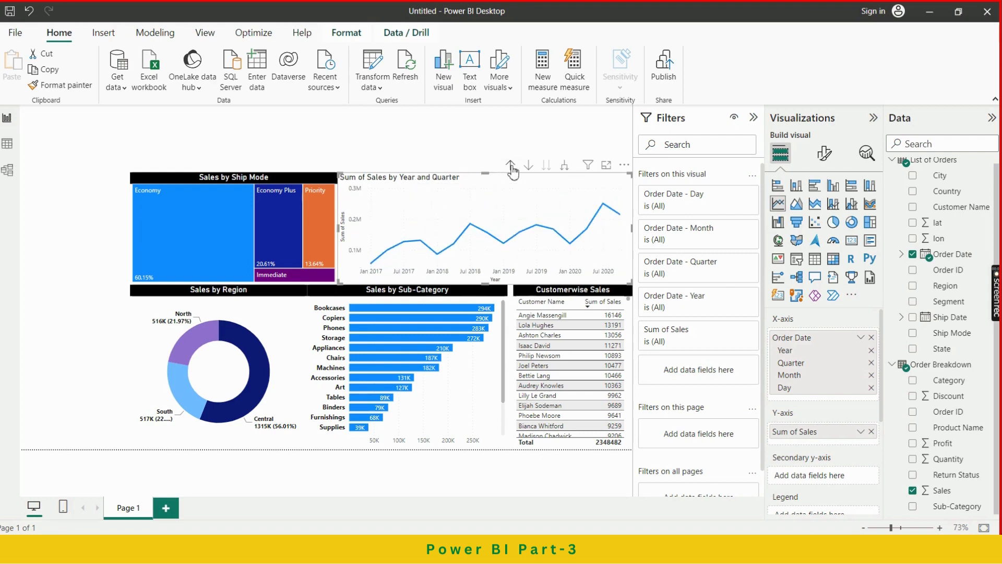
click(511, 166)
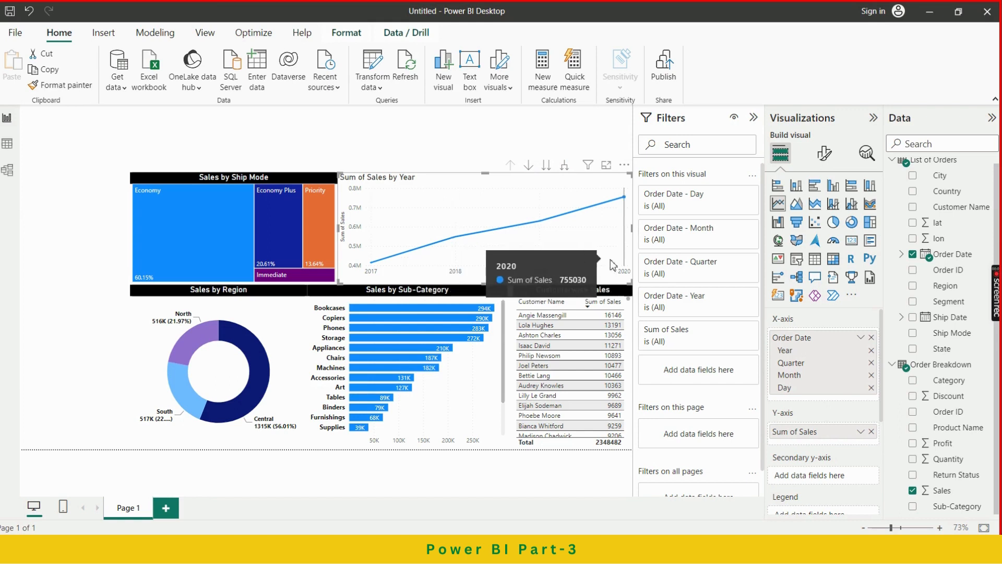
Step: Expand the line chart to the Quarter level and add Profit to its Y-axis alongside Sales
click(565, 167)
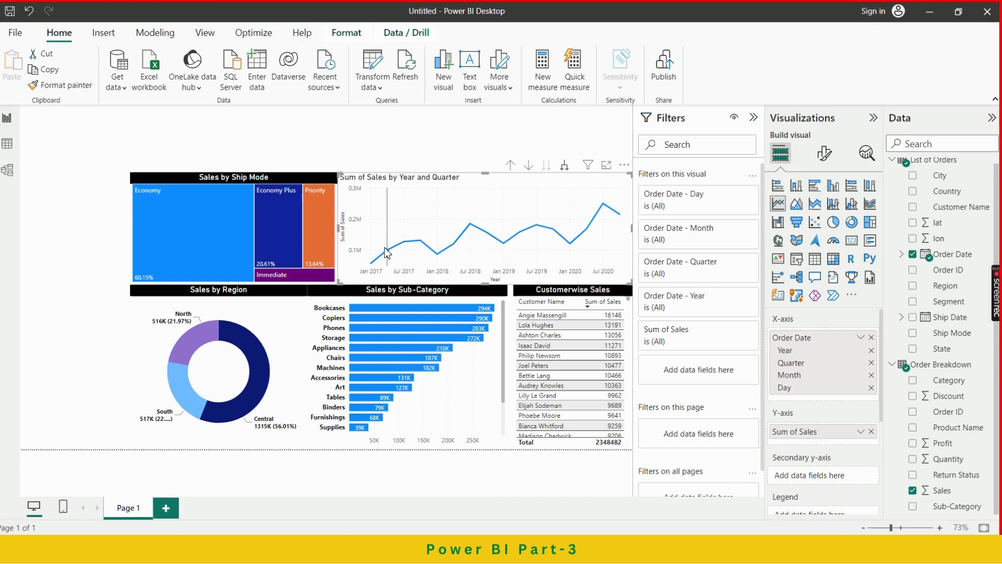
mouse_move(582, 239)
scroll(886, 413, down, 1)
scroll(886, 430, down, 1)
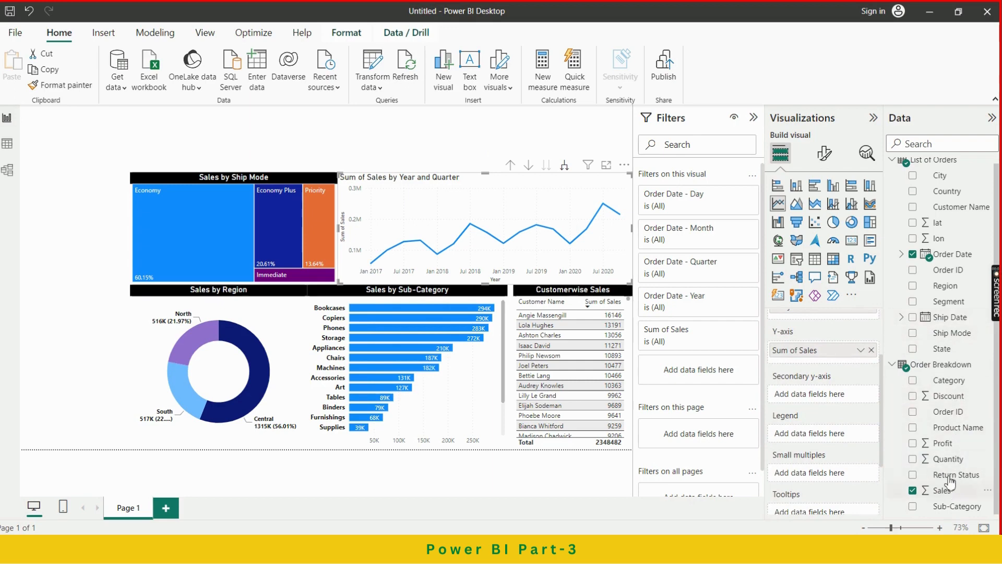
drag(942, 445, 818, 363)
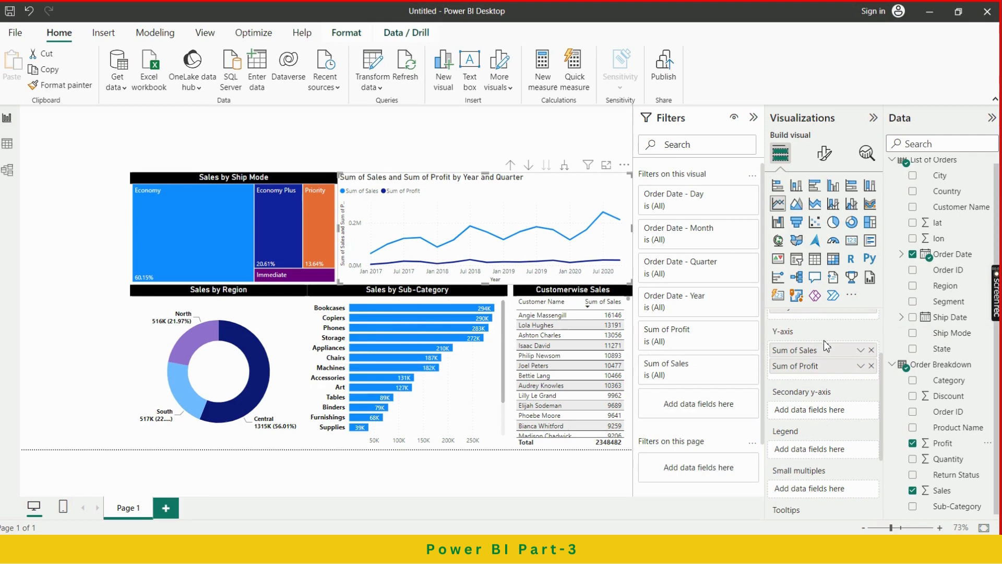
Step: Set the display units of the line chart's Y-axis values to Thousands
scroll(827, 347, up, 2)
click(829, 159)
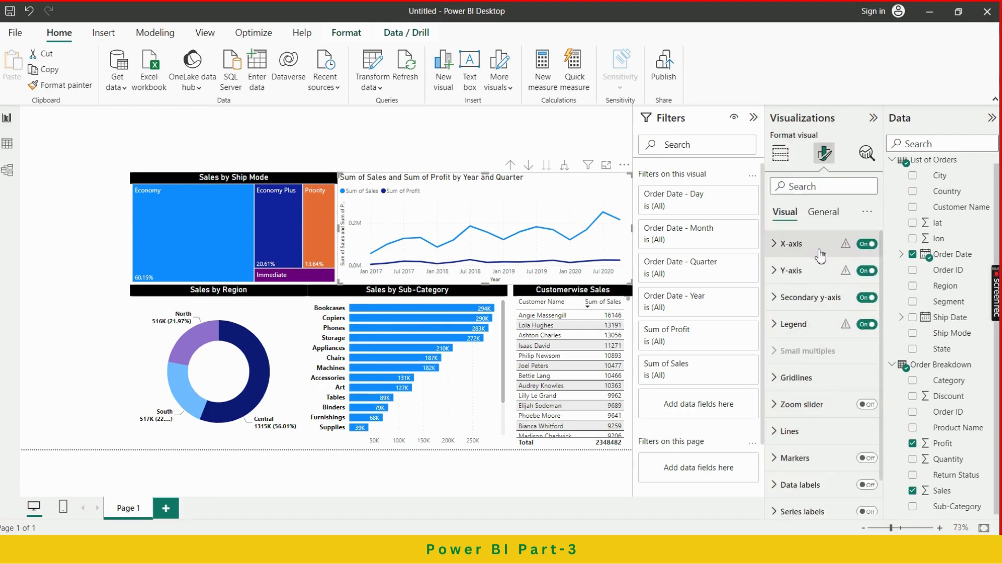
click(817, 272)
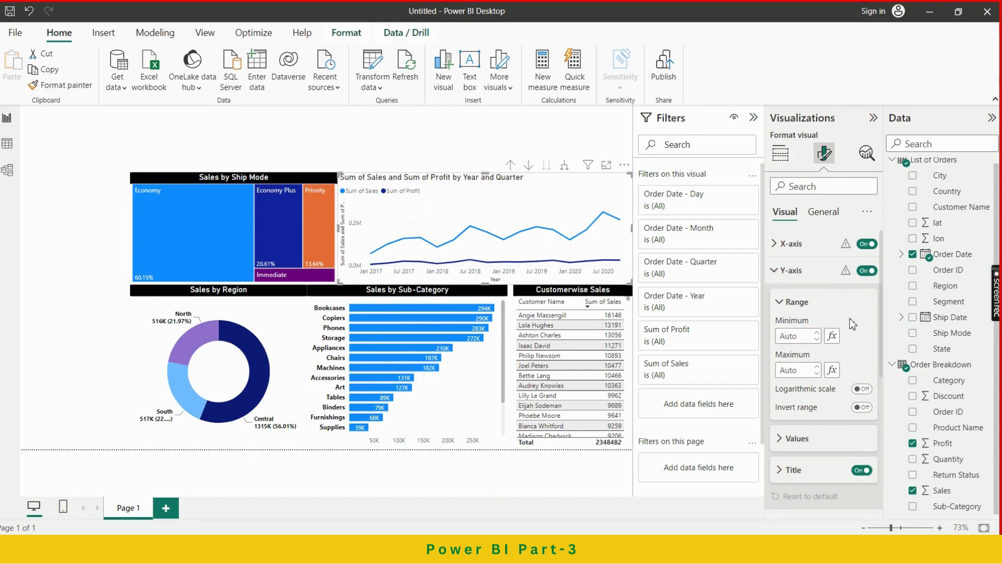
click(807, 441)
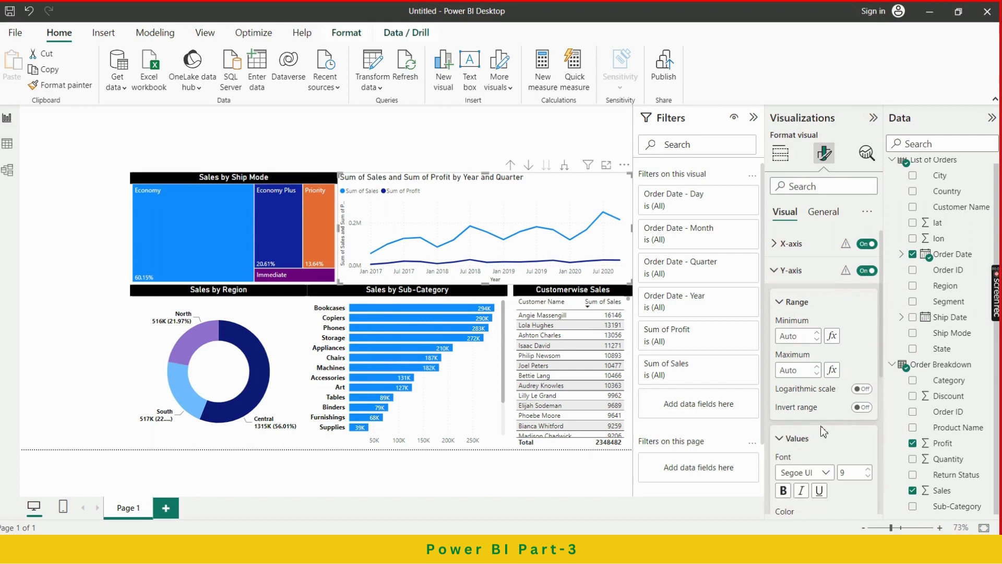
scroll(835, 436, down, 3)
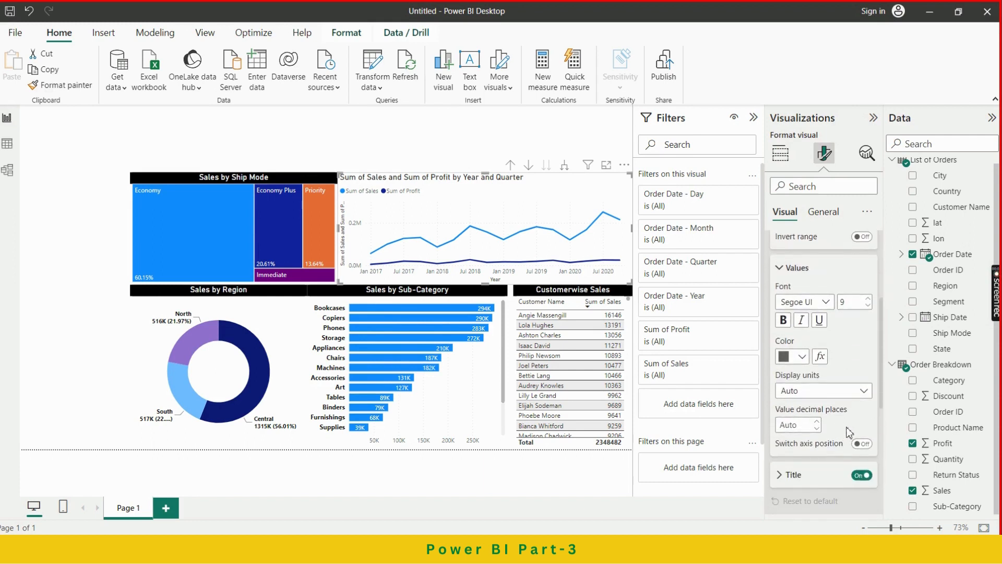
click(864, 392)
click(809, 439)
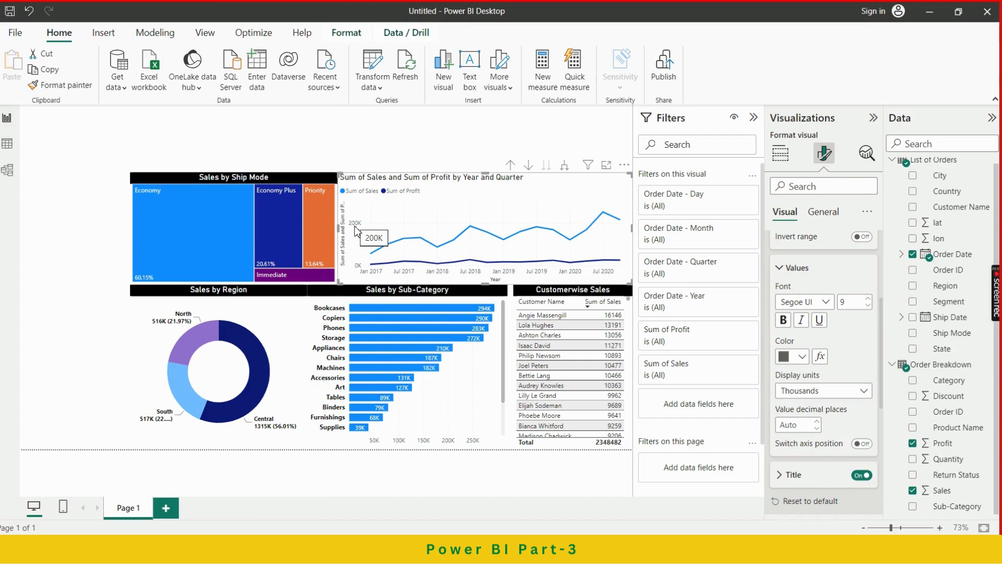
mouse_move(379, 269)
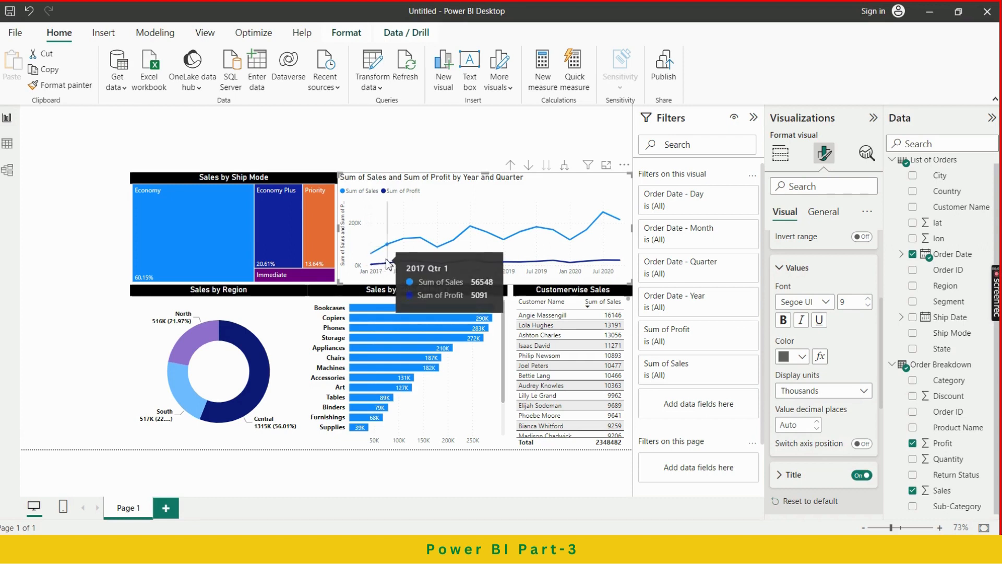
mouse_move(403, 244)
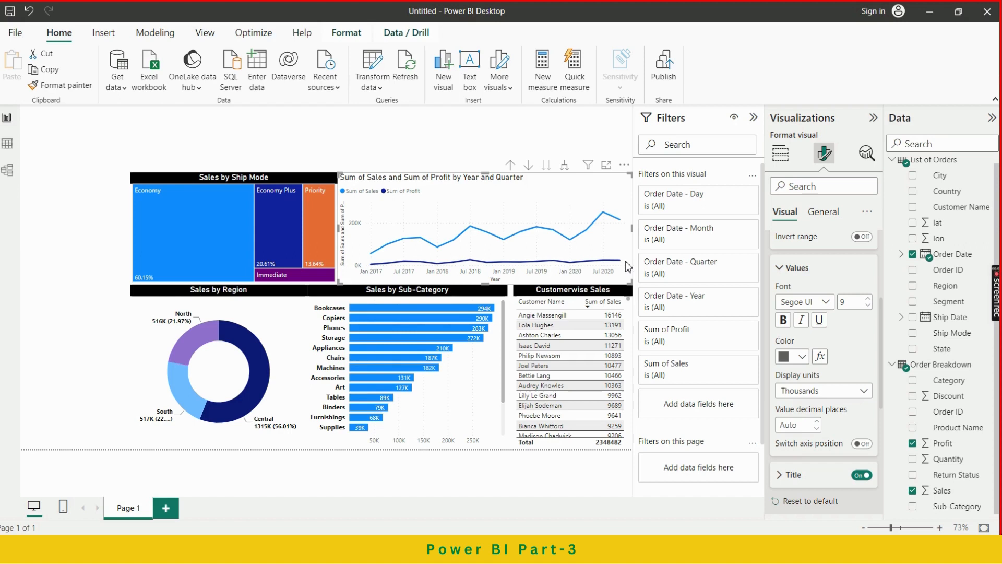
Step: Extend the ship mode treemap and the line chart upward to the same height
click(288, 181)
drag(238, 172, 241, 154)
click(485, 176)
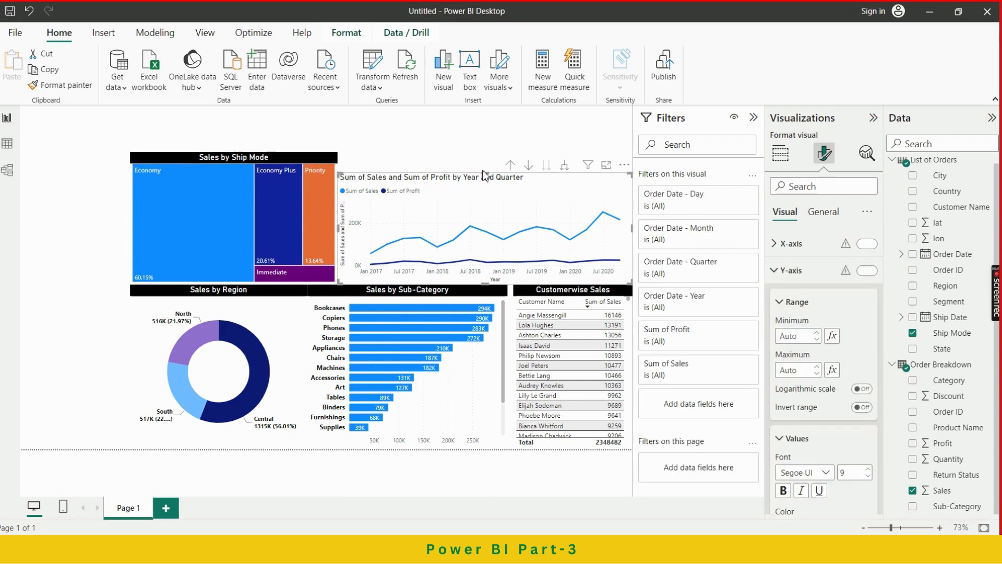
drag(485, 175, 486, 160)
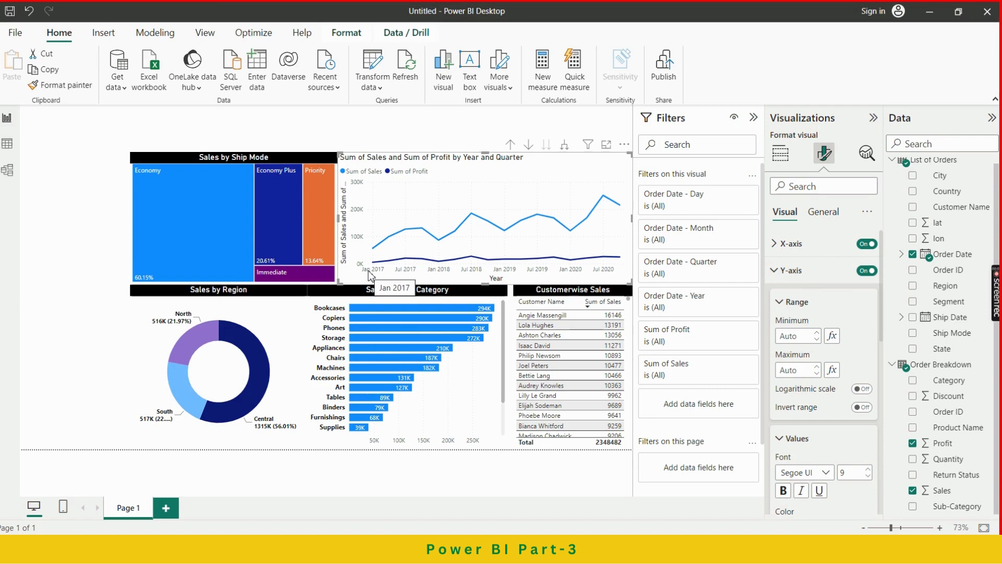
Step: Plot Profit on the line chart's secondary Y-axis and remove it from the primary Y-axis
mouse_move(584, 257)
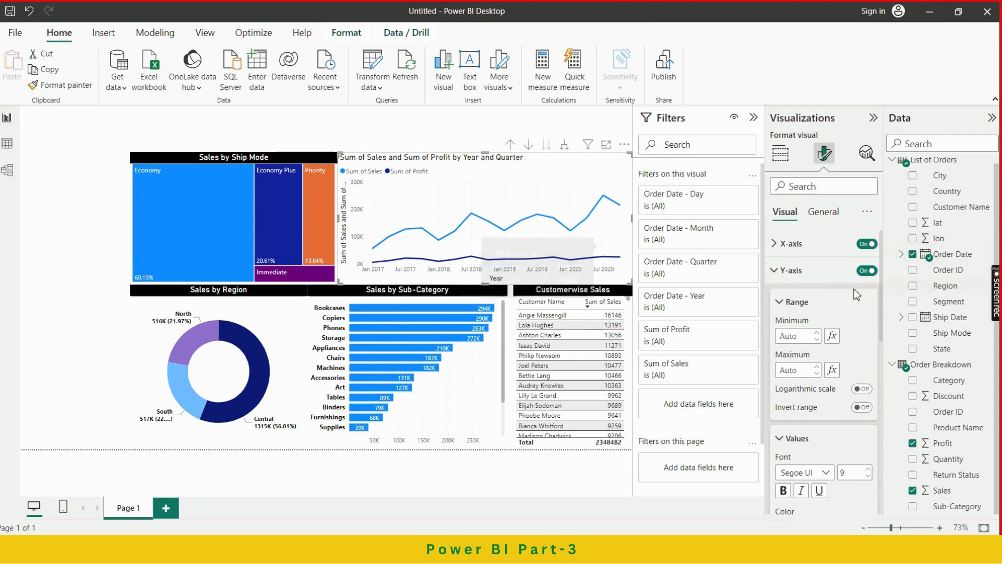
click(788, 163)
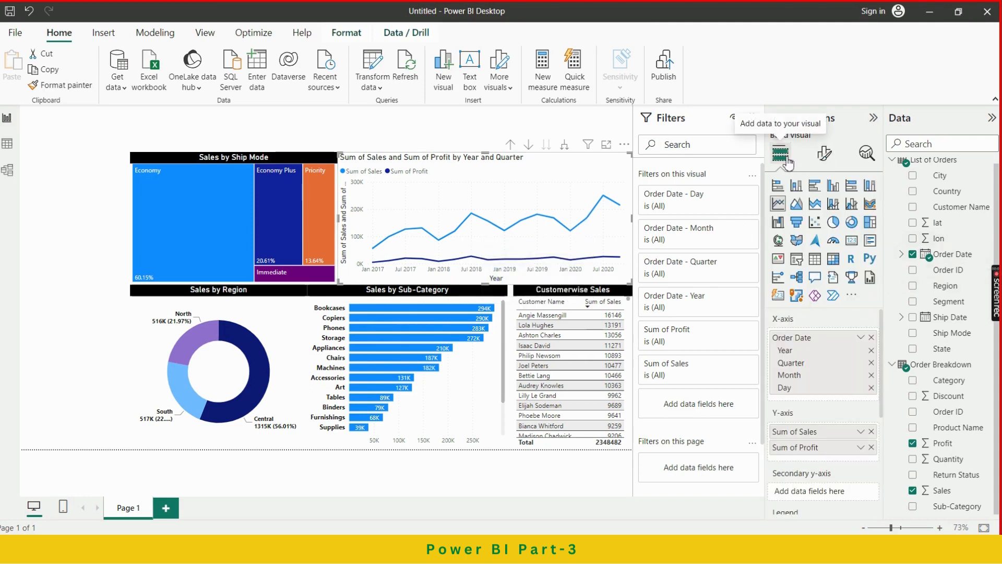
scroll(846, 418, down, 4)
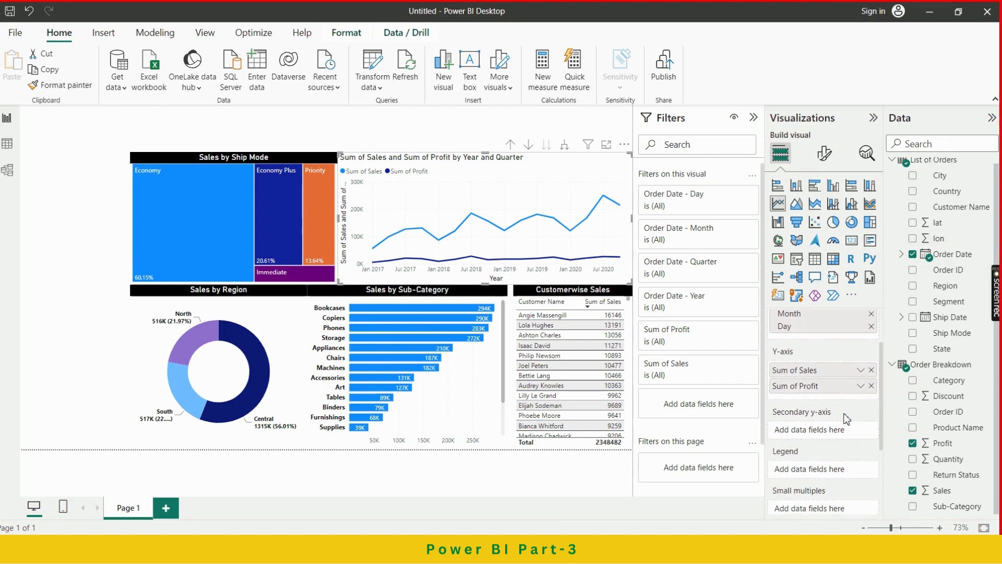
scroll(846, 418, down, 3)
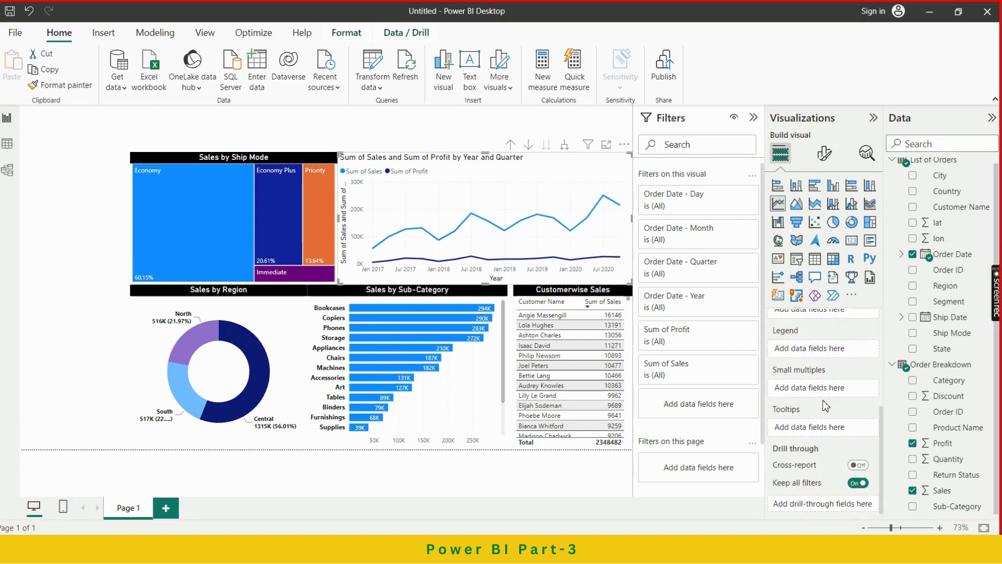
scroll(817, 393, up, 3)
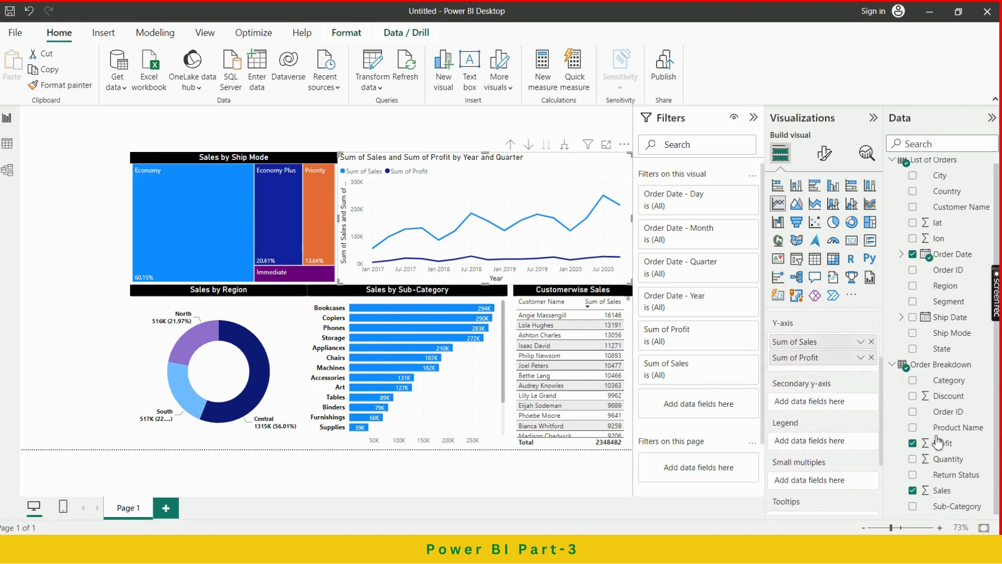
drag(938, 444, 820, 406)
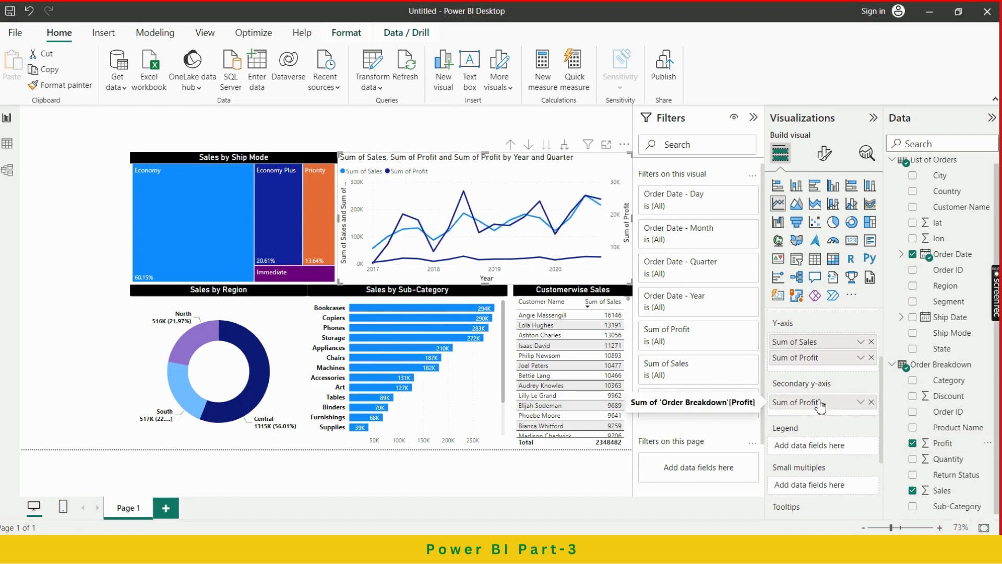
click(871, 358)
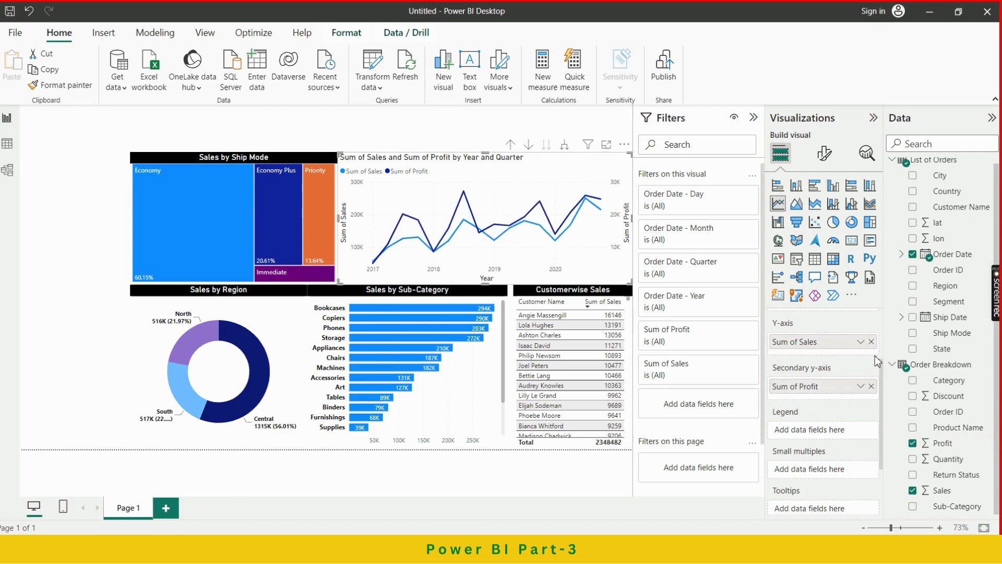
Step: Switch to the Teams meeting, check the speaking participant's options and return to Power BI
key(alt+Tab)
key(alt+Tab)
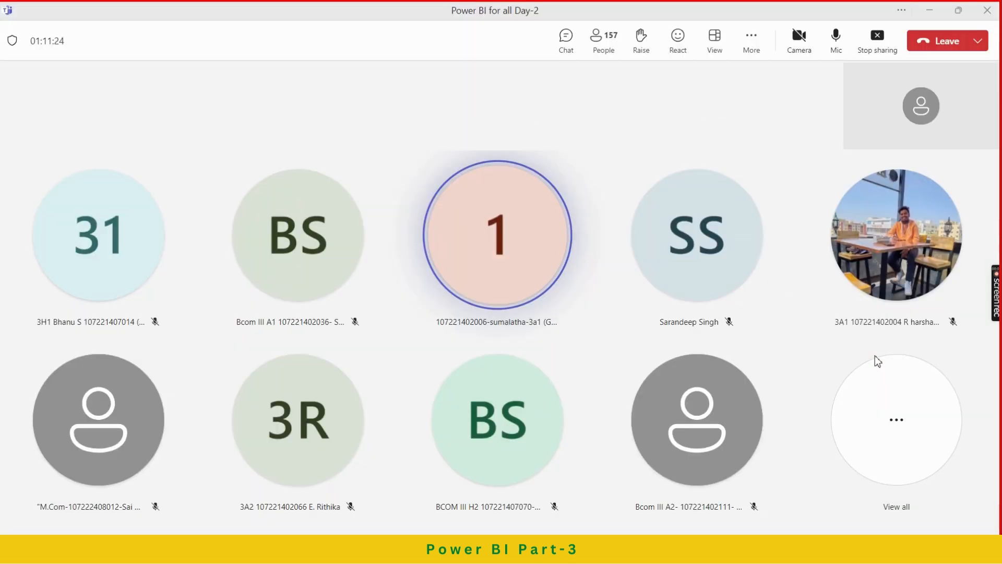
right_click(552, 326)
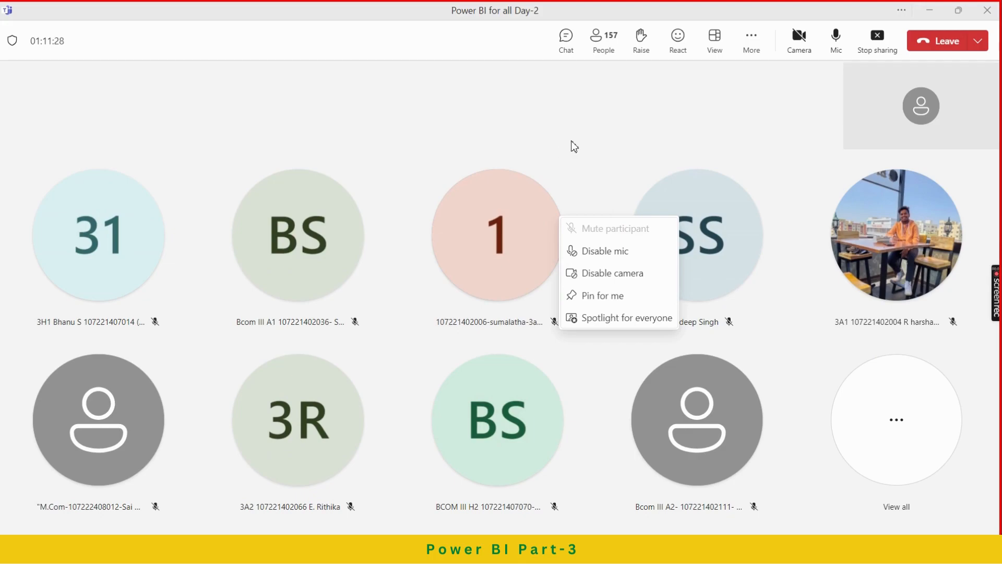
key(alt+Tab)
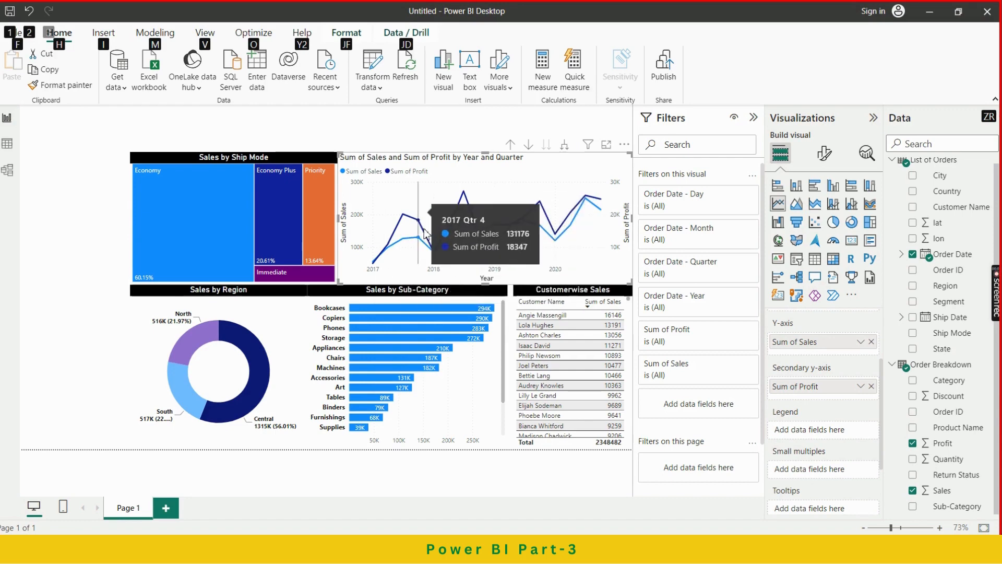
Step: Try the area and stacked area chart types on the Sales and Profit visual and restore the line chart
click(802, 211)
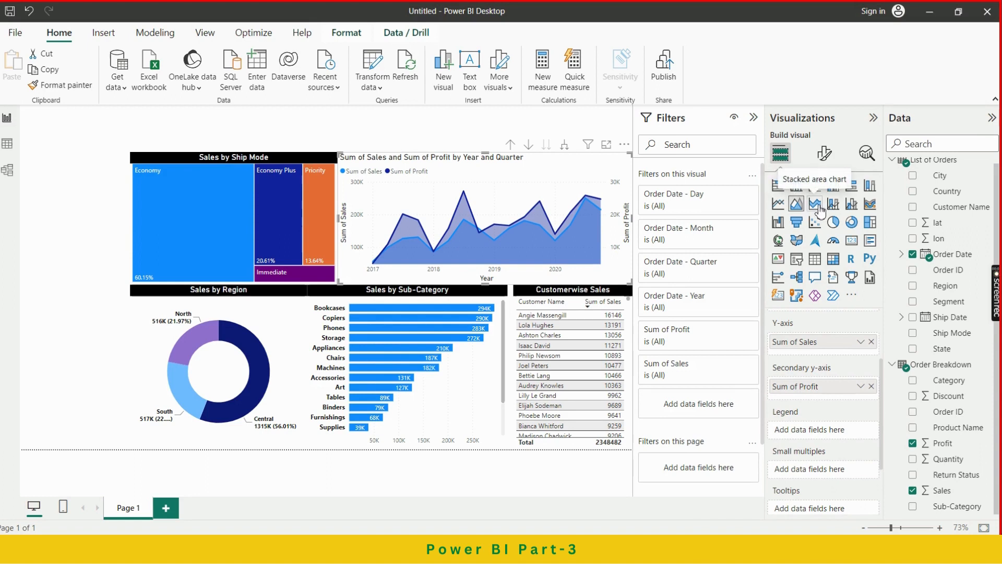
click(816, 205)
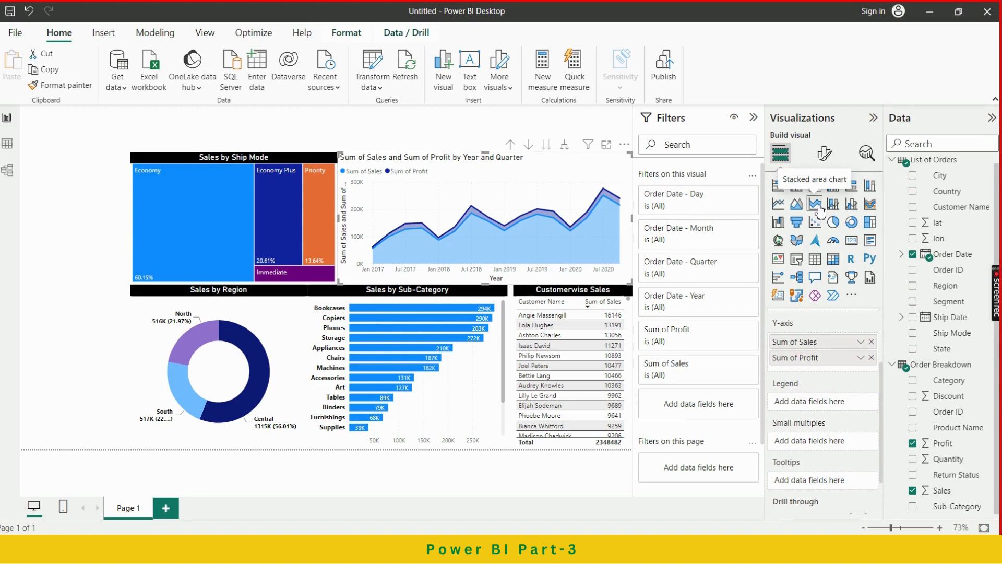
click(778, 205)
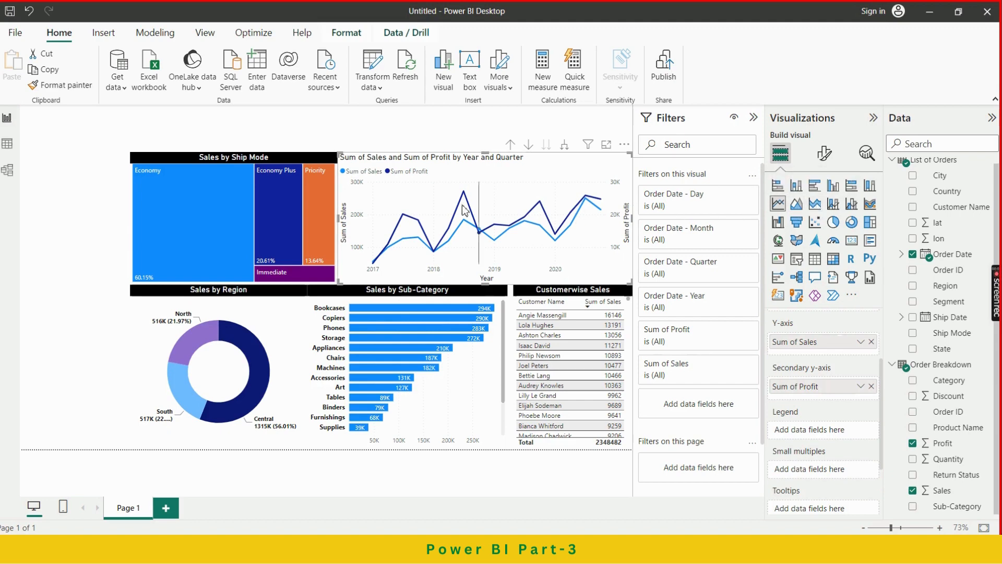
Step: Change the line chart's title to "Sales and Profit by Year and Quarter"
click(831, 162)
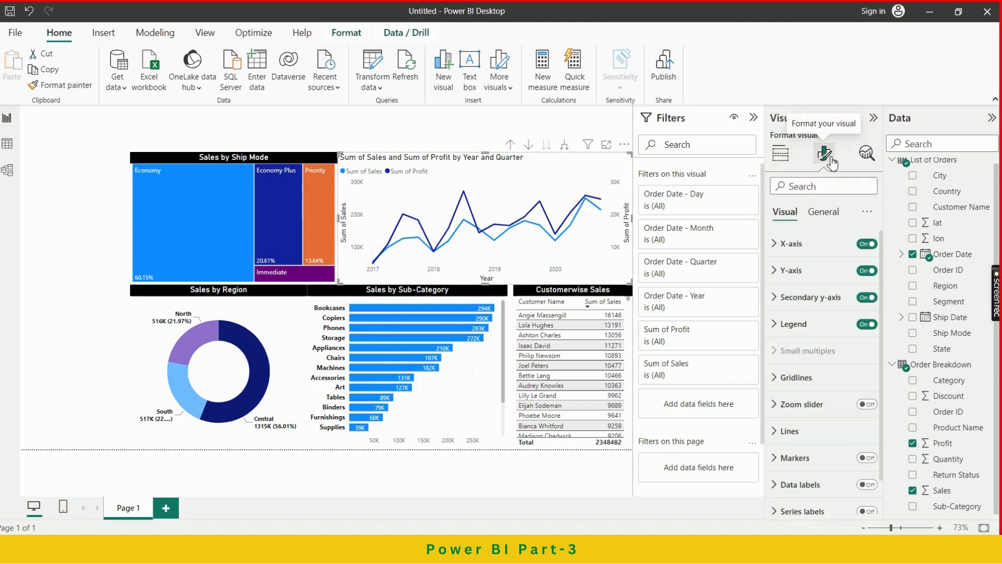
click(823, 211)
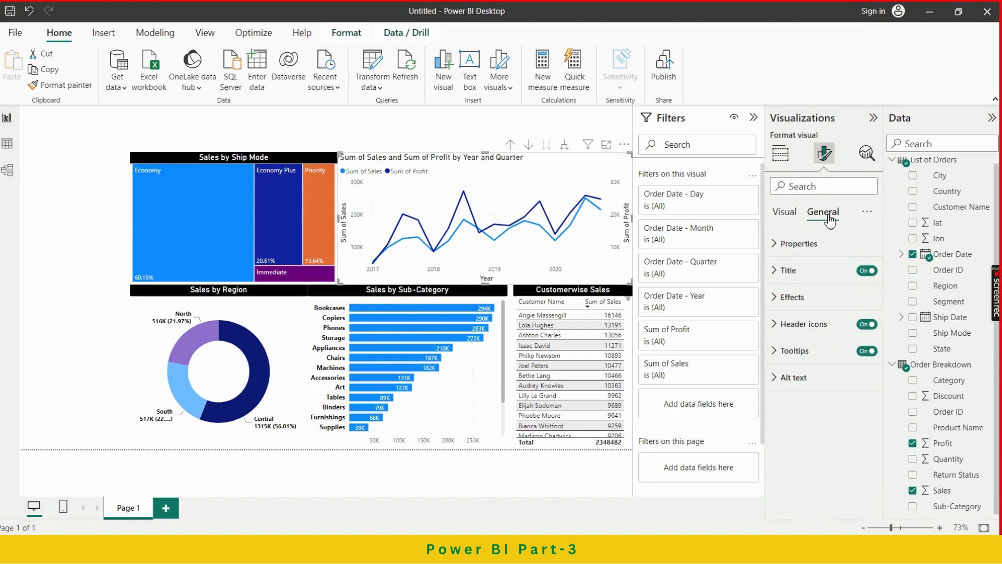
click(807, 270)
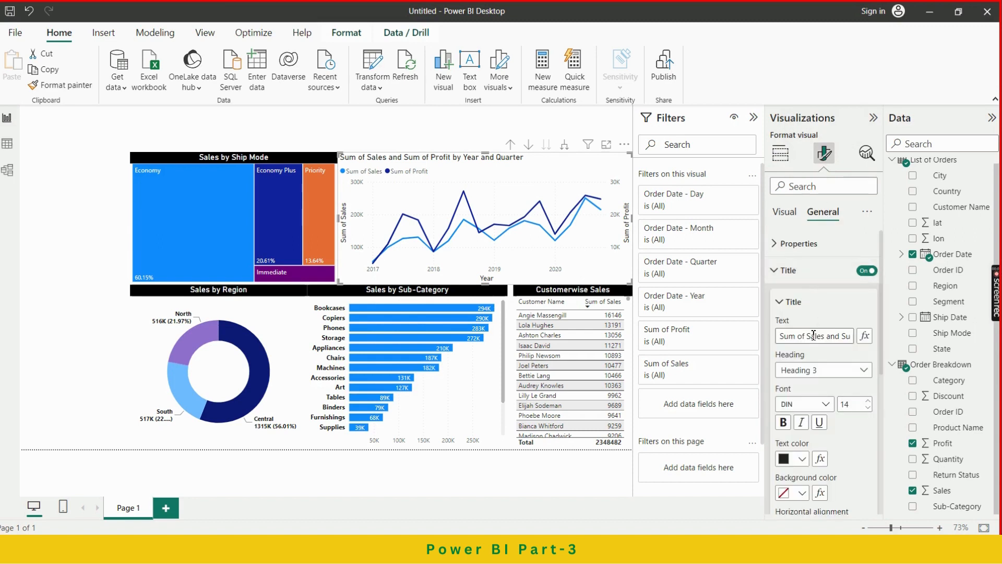
drag(808, 339, 767, 336)
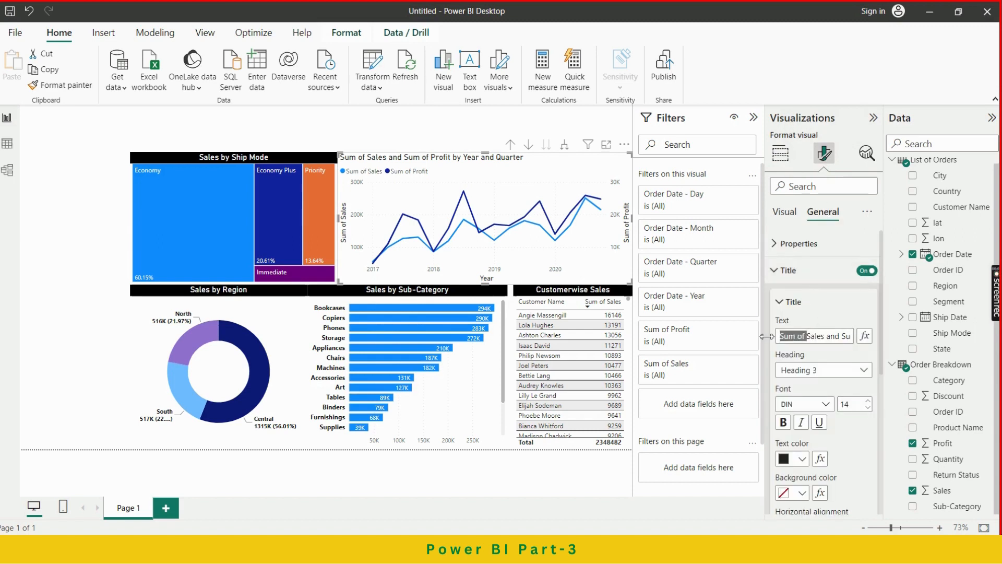
key(BackSpace)
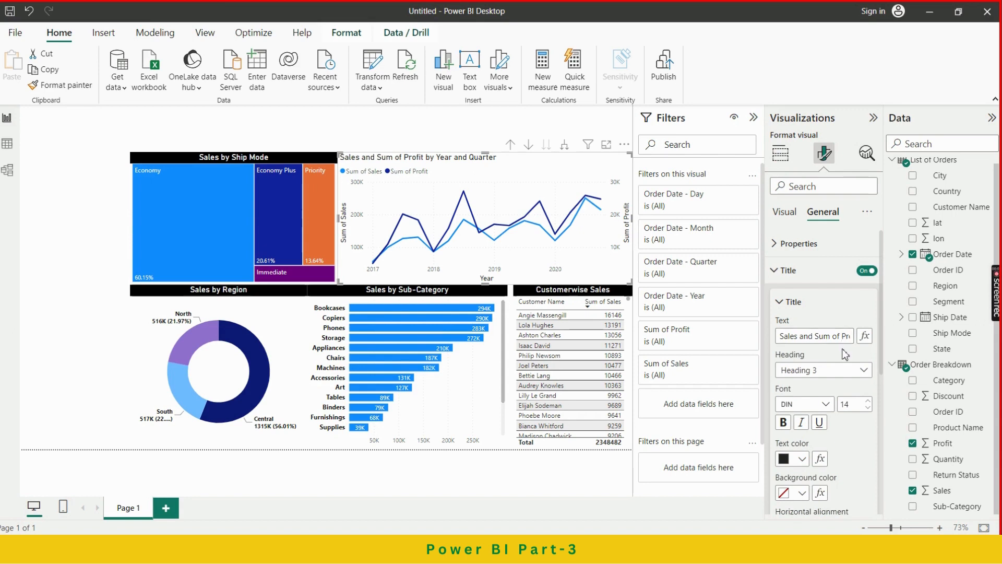
key(BackSpace)
key(BackSpace)
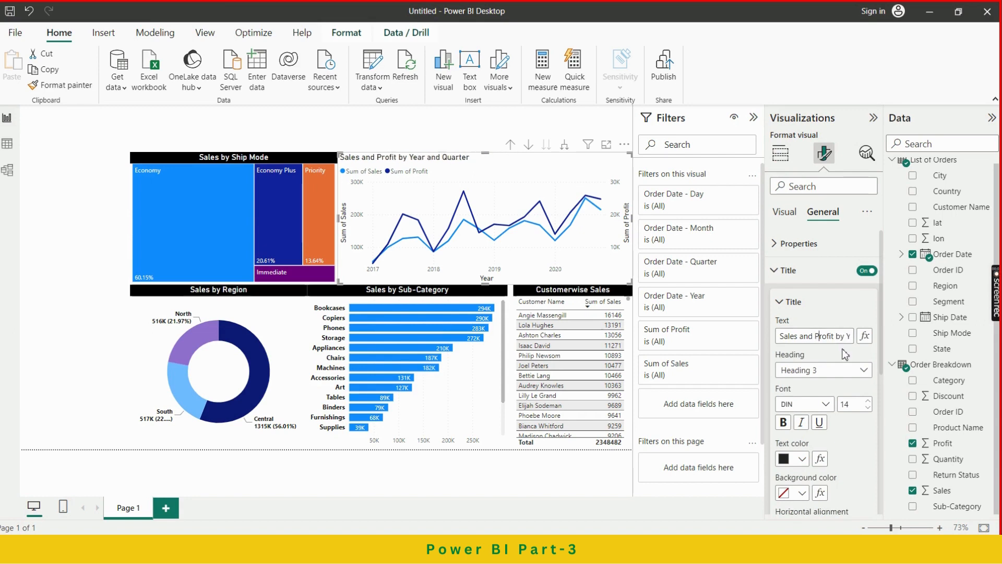
key(Right)
key(Right)
key(Right)
key(Right)
key(Right)
key(Right)
key(Right)
key(Right)
key(Right)
key(Right)
key(Right)
key(Right)
key(Right)
key(Right)
key(Right)
key(Right)
key(Right)
key(Right)
key(Right)
key(Right)
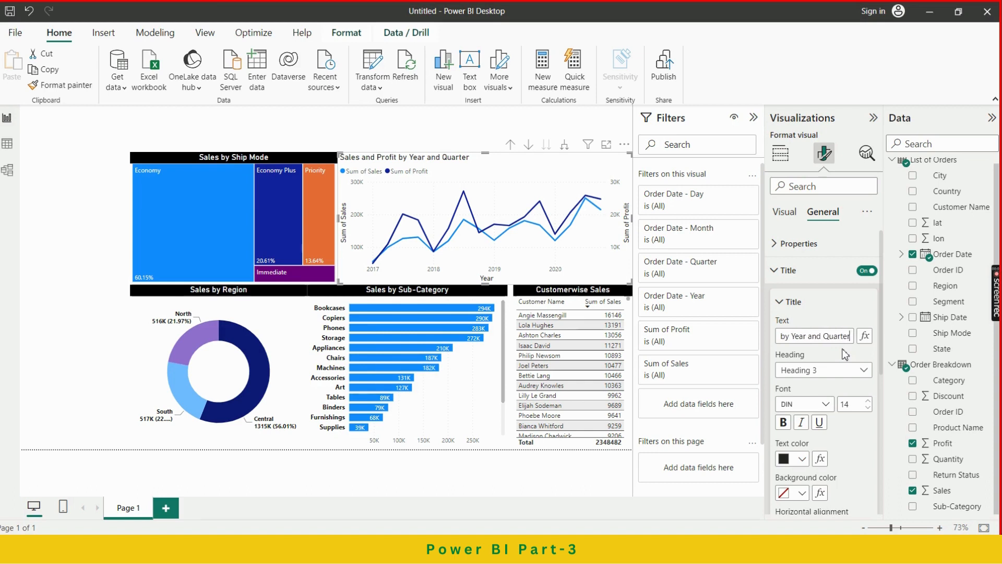
Step: Center the line chart's title and give it white text on a black background
scroll(853, 442, down, 1)
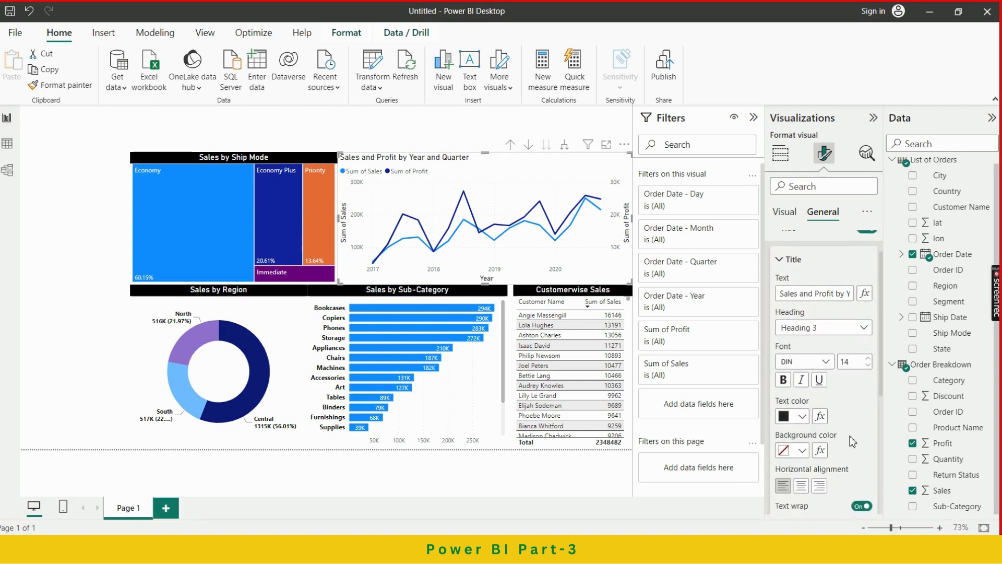
scroll(853, 441, down, 2)
click(802, 401)
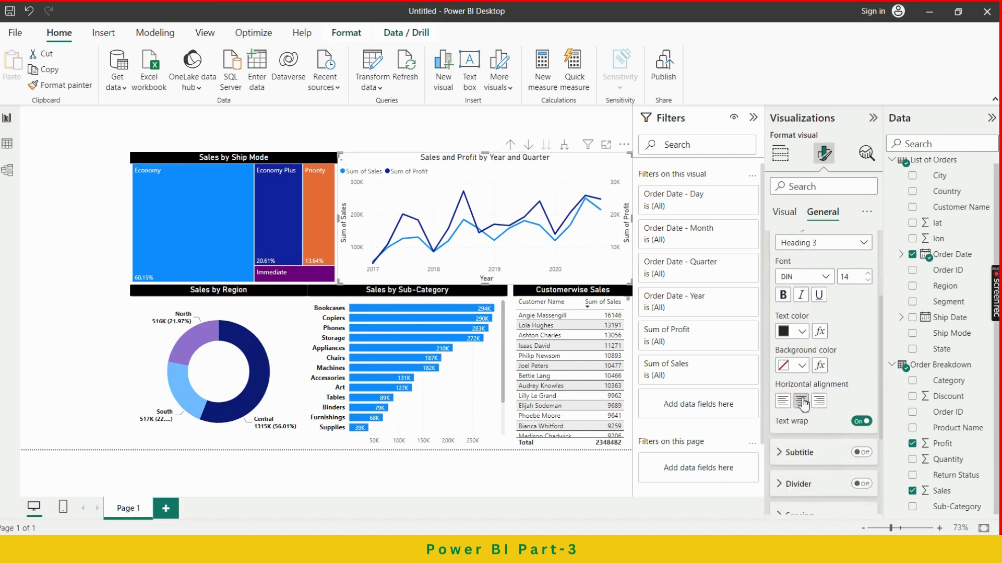
click(802, 365)
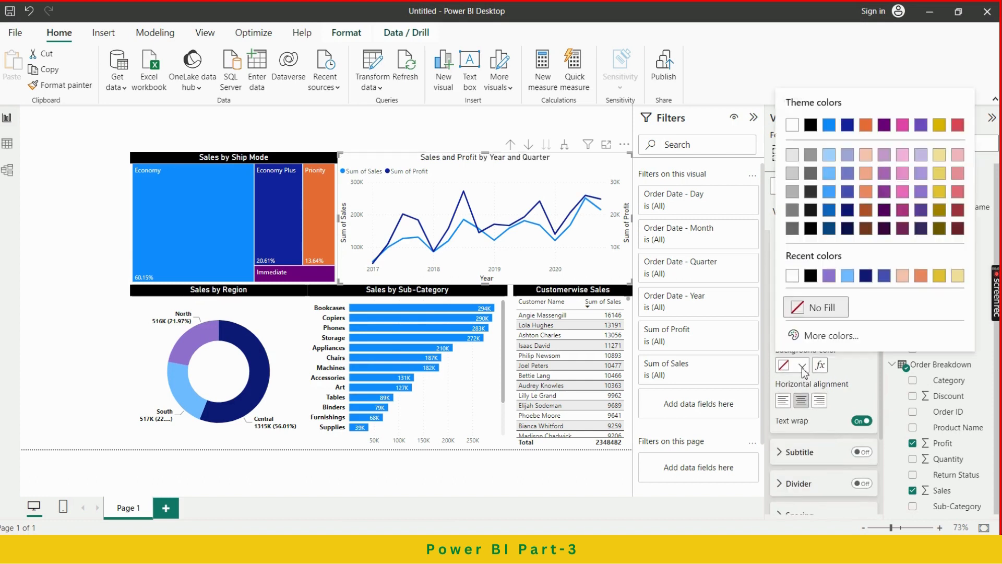
click(814, 278)
click(803, 331)
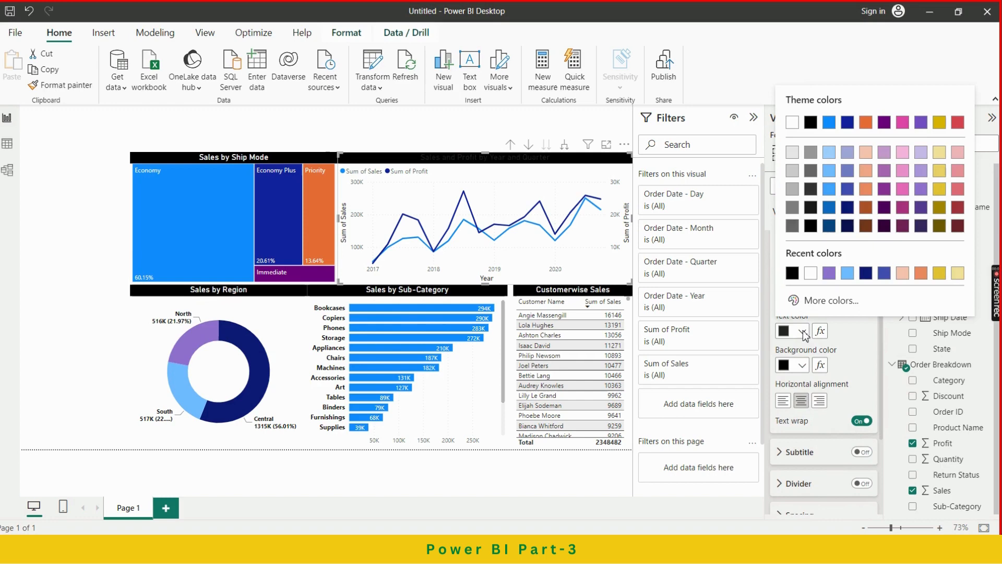
click(811, 273)
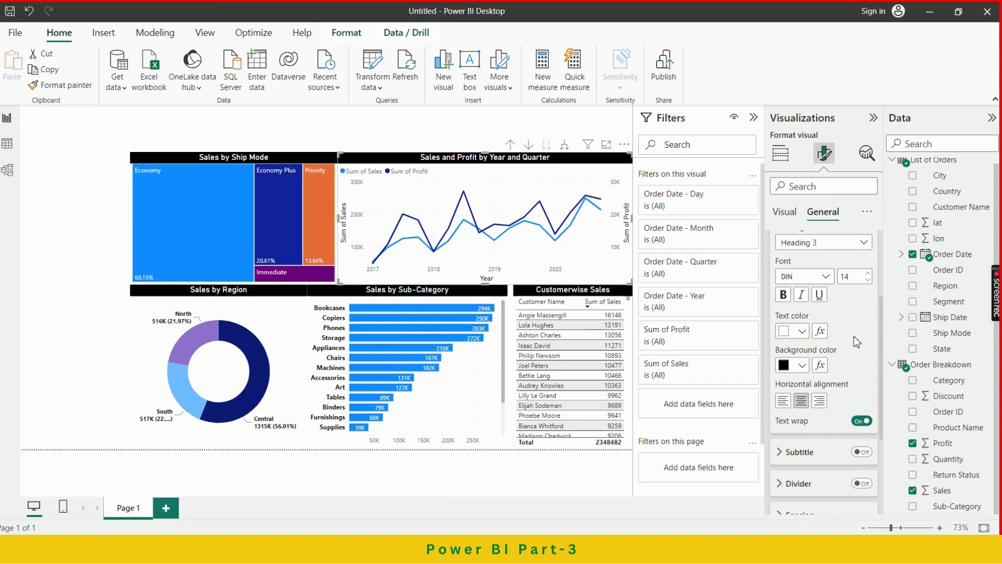
Step: Make the line chart's X-axis values black and bold
scroll(856, 342, down, 5)
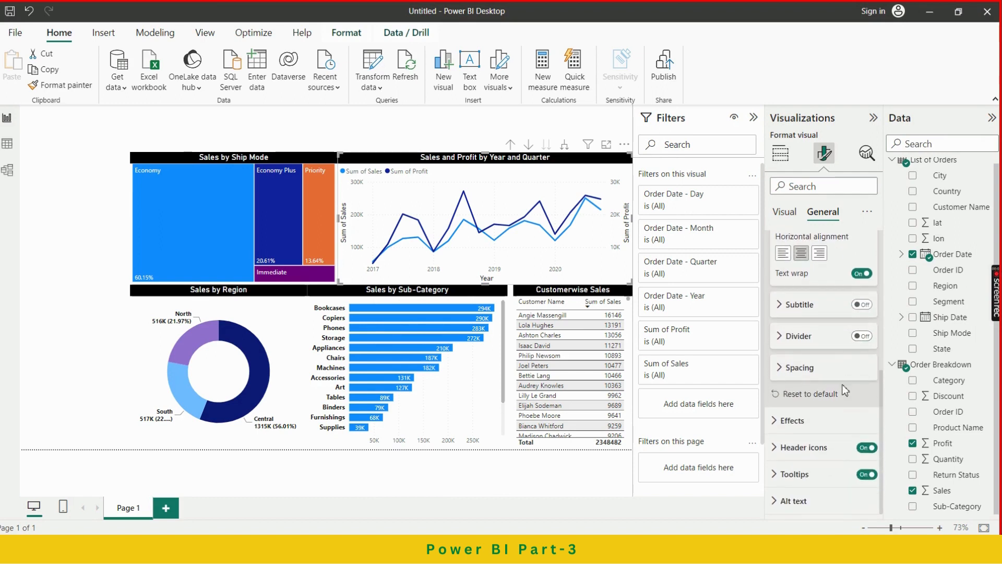
scroll(842, 384, up, 10)
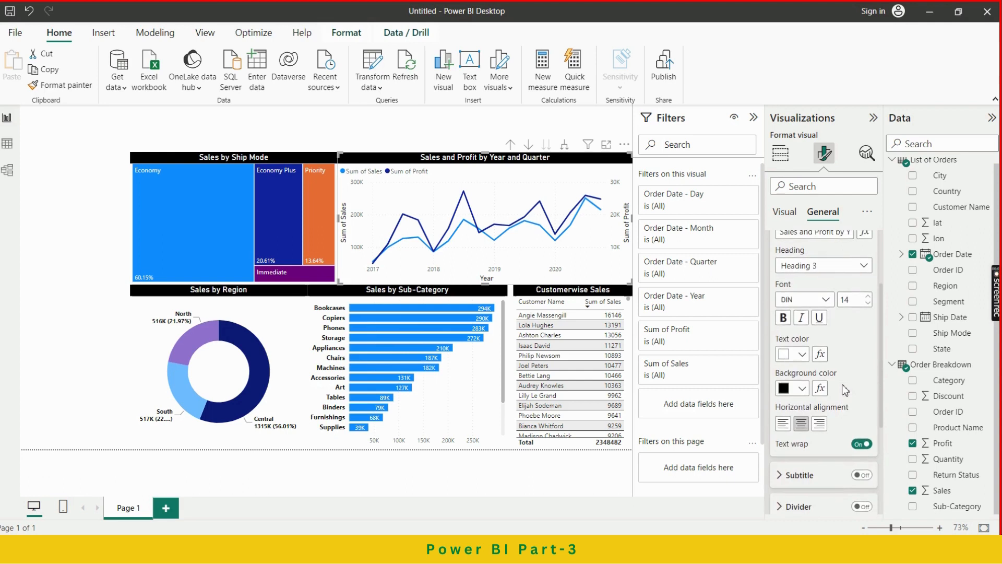
click(792, 219)
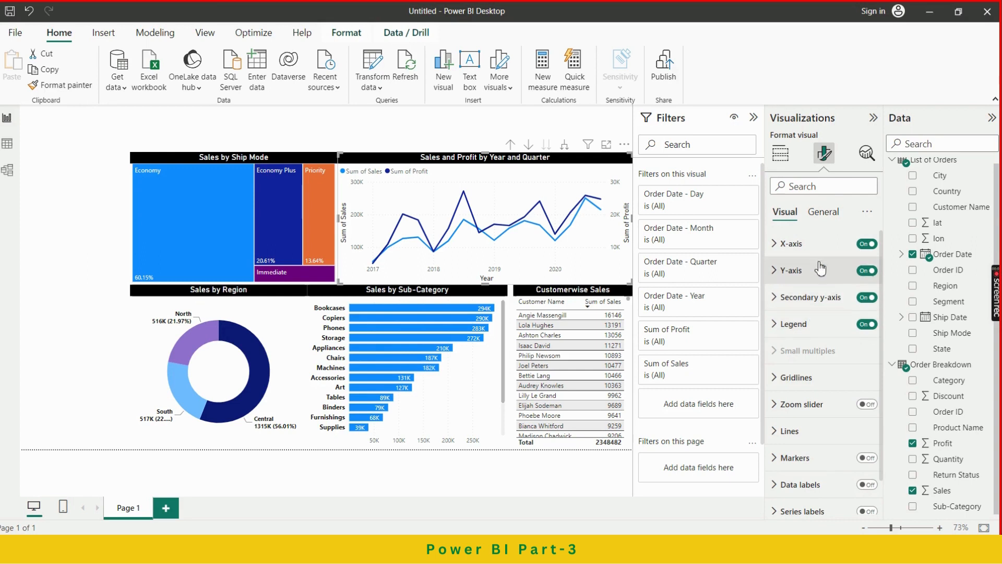
click(792, 244)
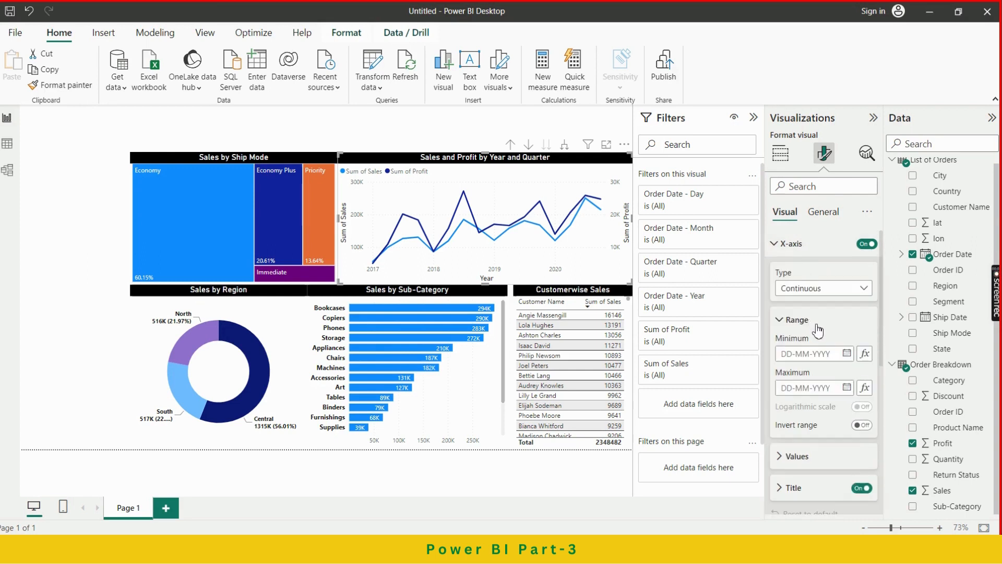
scroll(820, 337, down, 2)
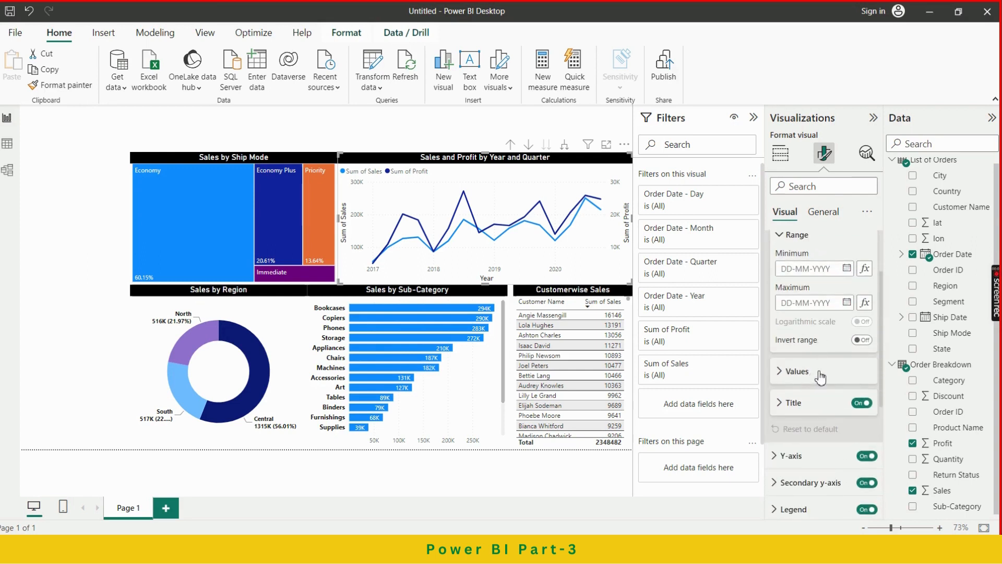
scroll(814, 383, up, 2)
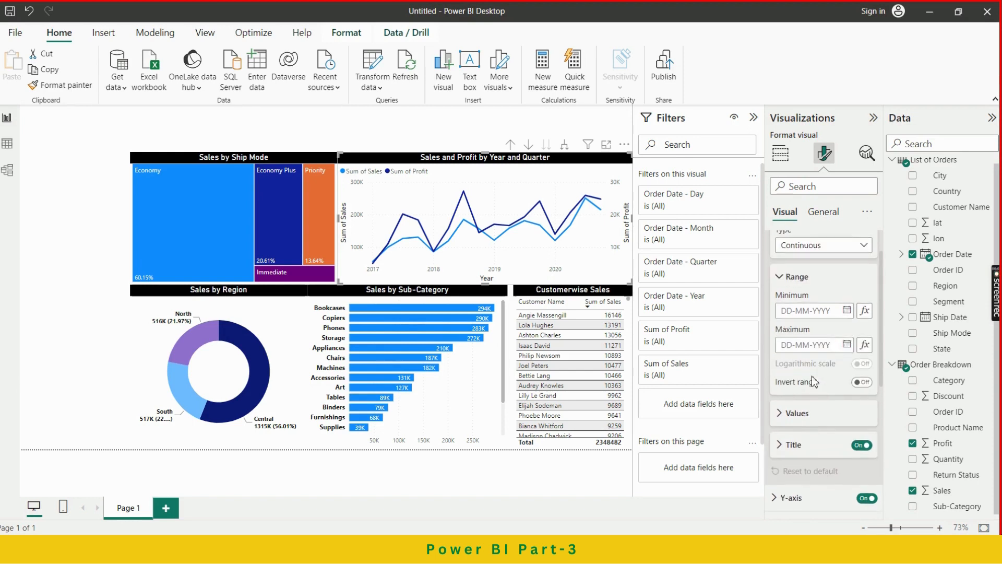
scroll(812, 381, down, 3)
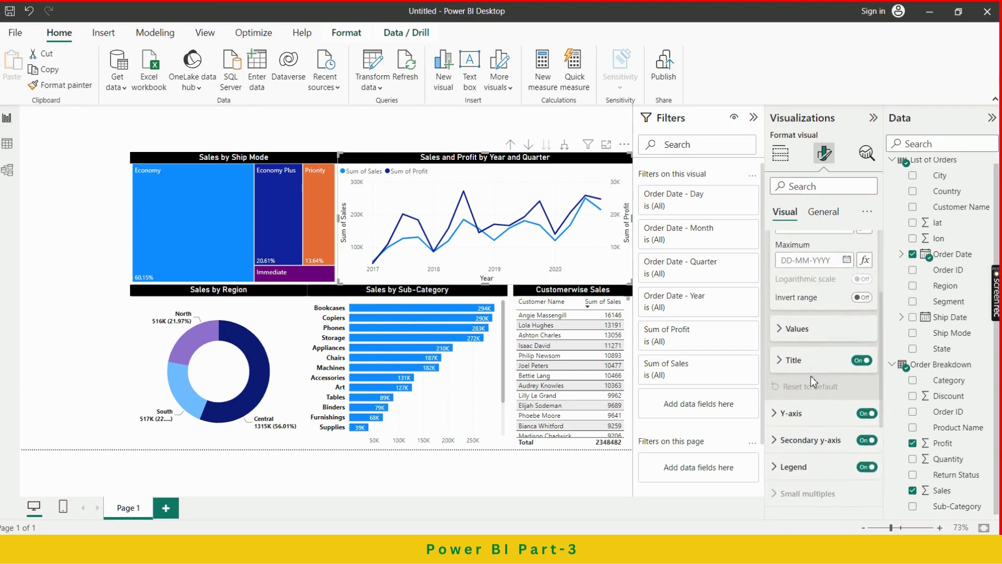
click(800, 333)
scroll(829, 341, down, 1)
scroll(829, 340, down, 1)
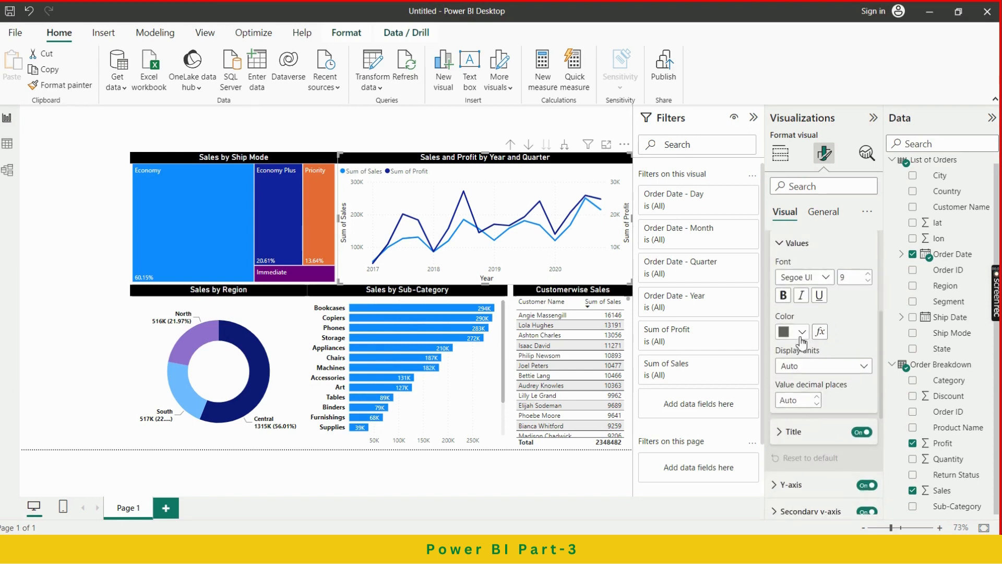
click(801, 334)
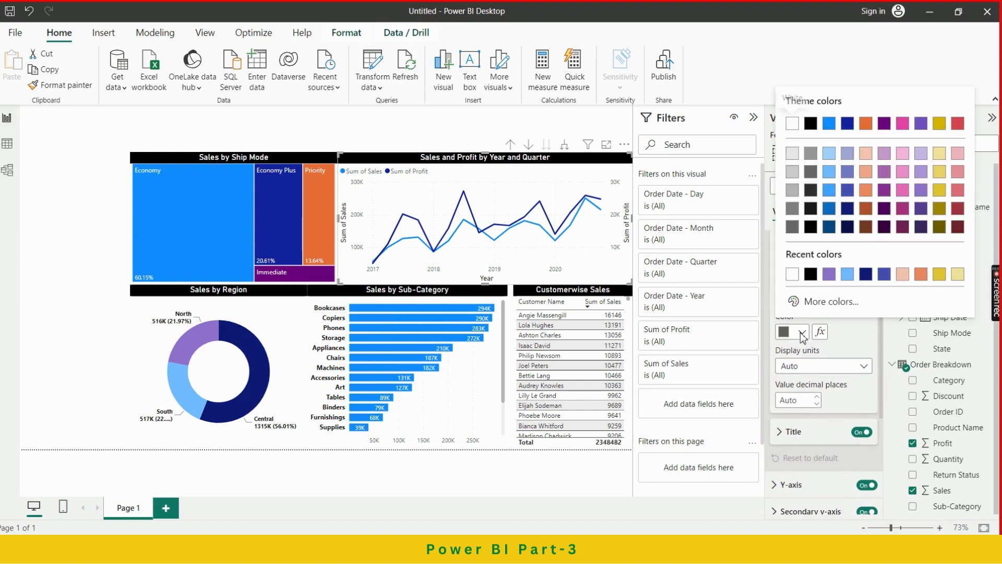
click(811, 275)
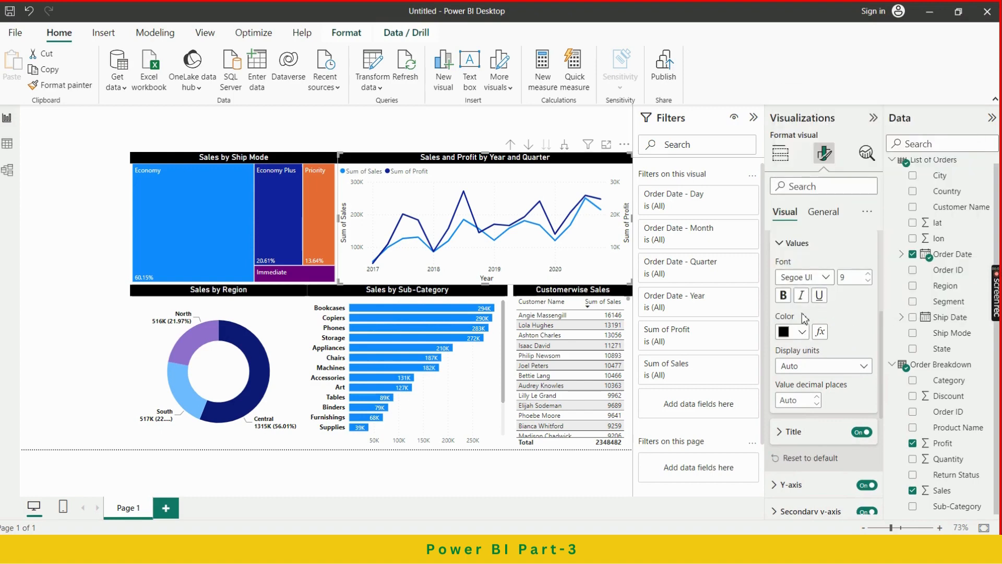
click(783, 296)
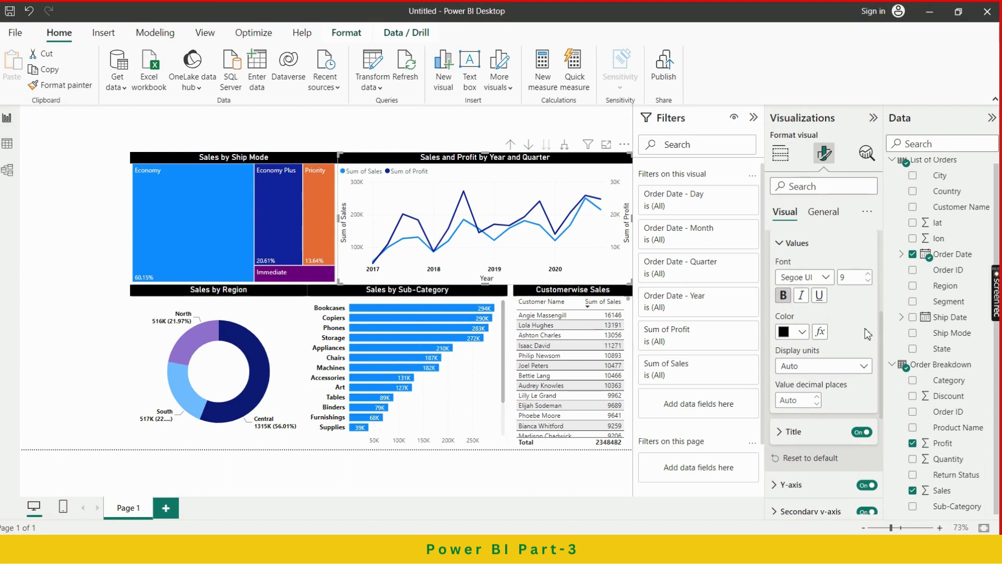
Step: Turn off the line chart's X-axis title and collapse the X-axis settings
click(862, 432)
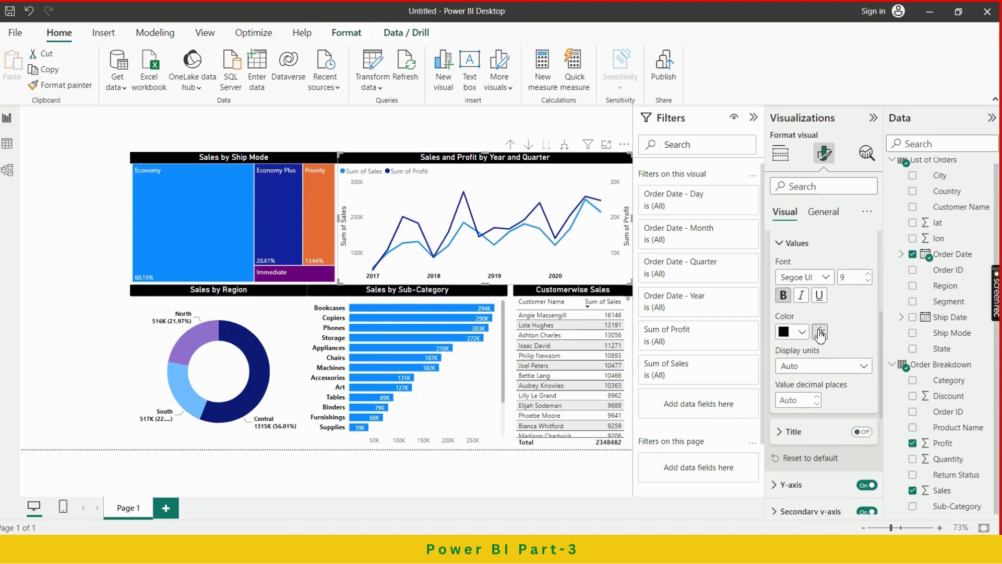
scroll(851, 330, up, 2)
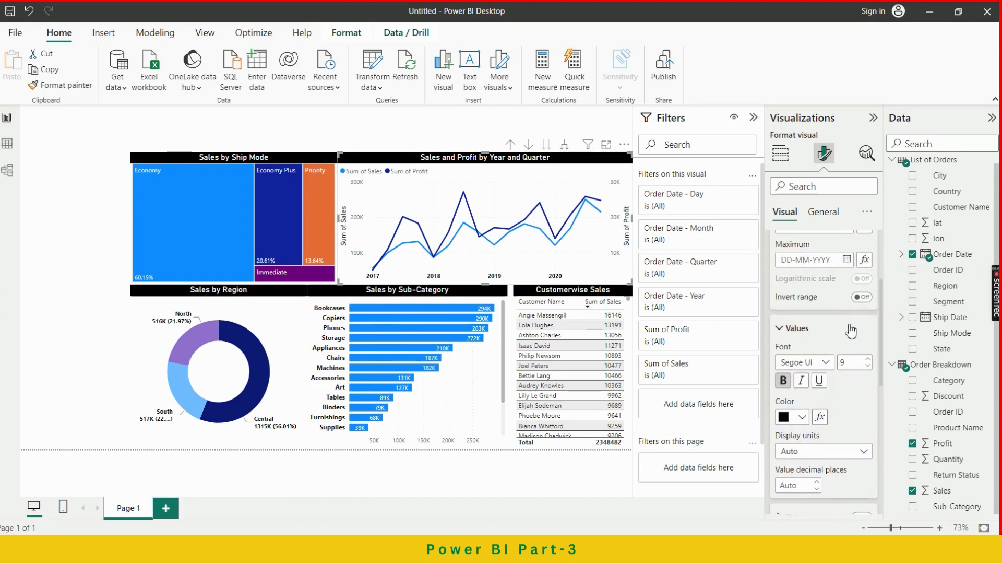
scroll(851, 330, down, 1)
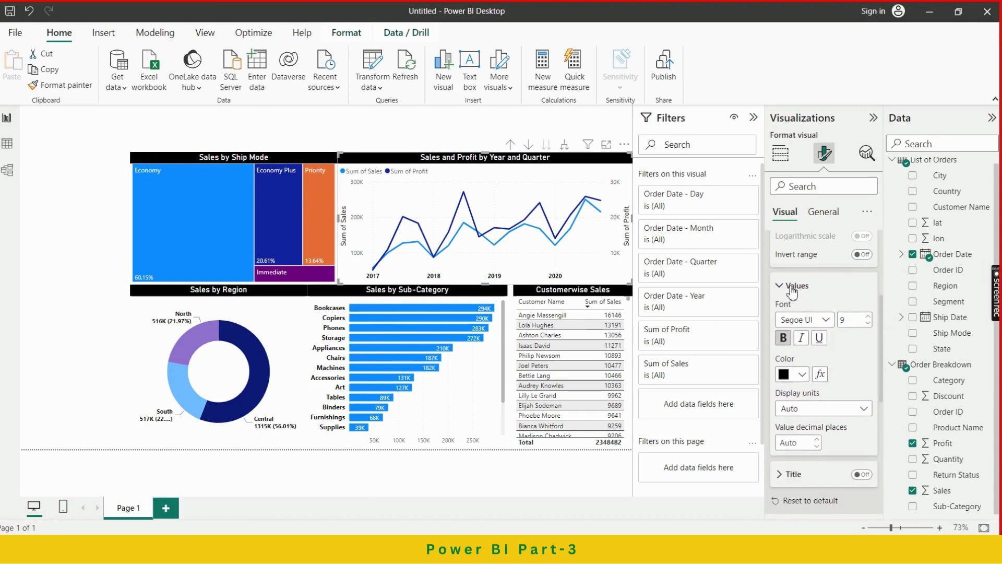
click(792, 289)
scroll(815, 296, up, 2)
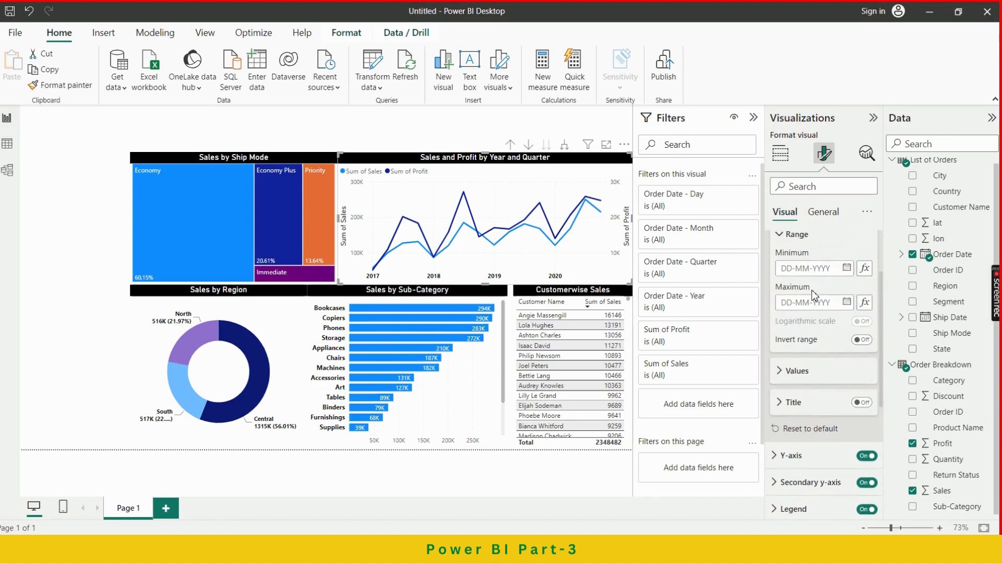
scroll(837, 327, up, 2)
click(789, 251)
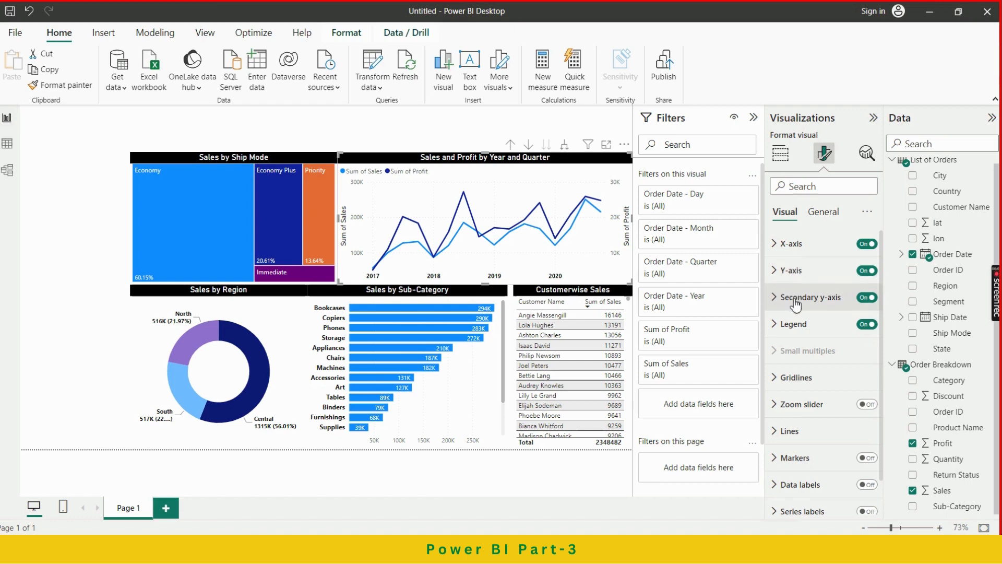
Step: Make the line chart's primary Y-axis values bold and black
click(793, 270)
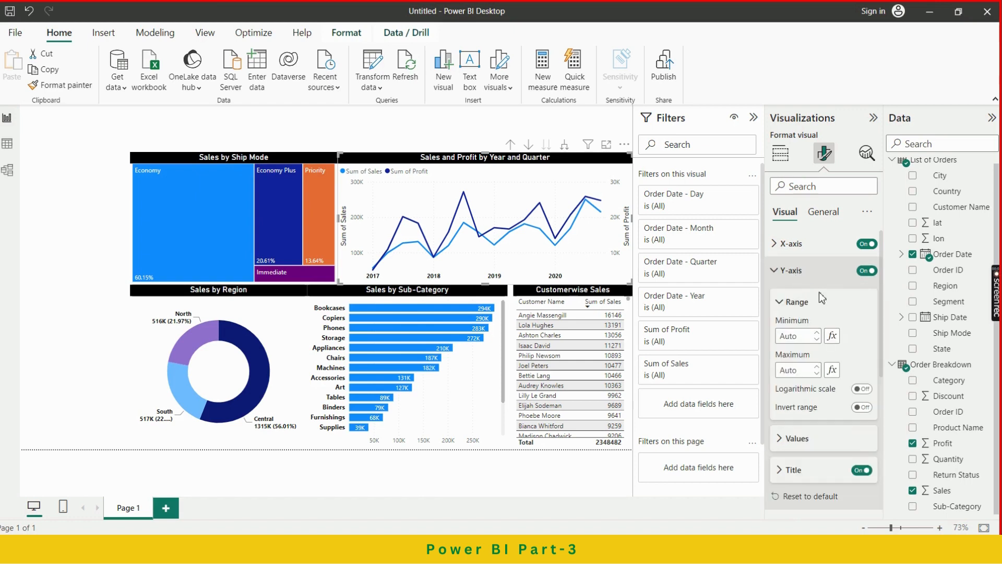
scroll(848, 320, down, 2)
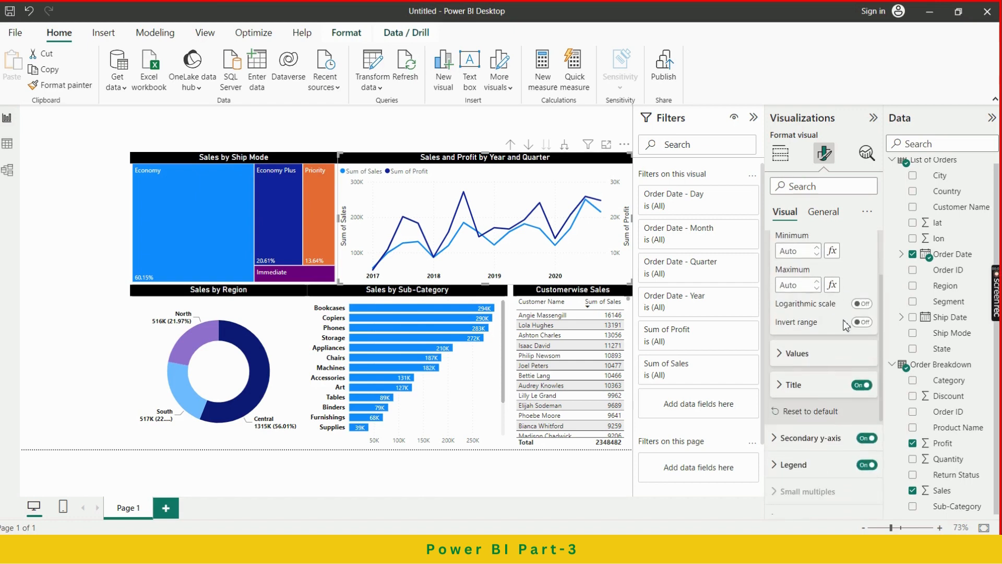
click(798, 353)
scroll(814, 361, down, 2)
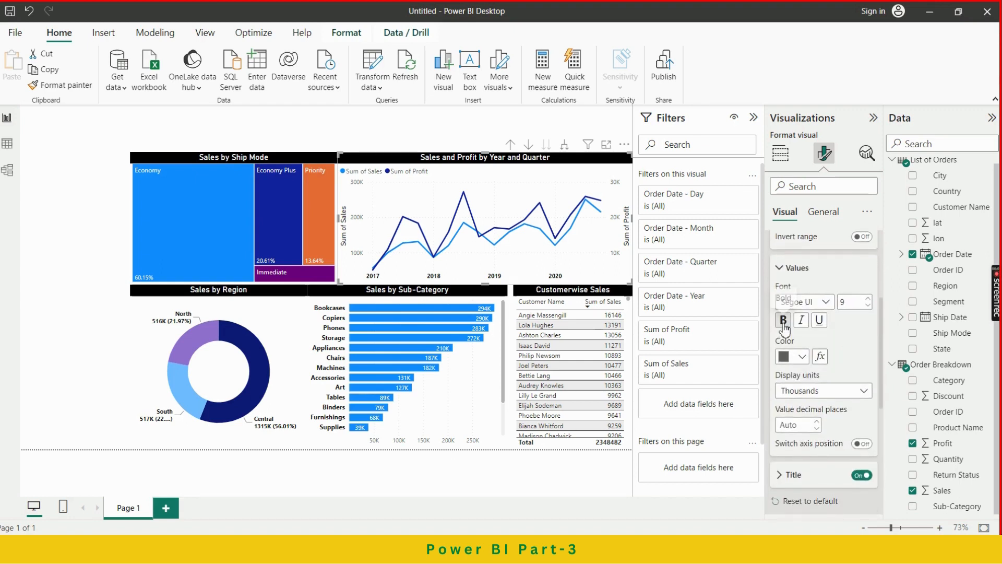
click(799, 357)
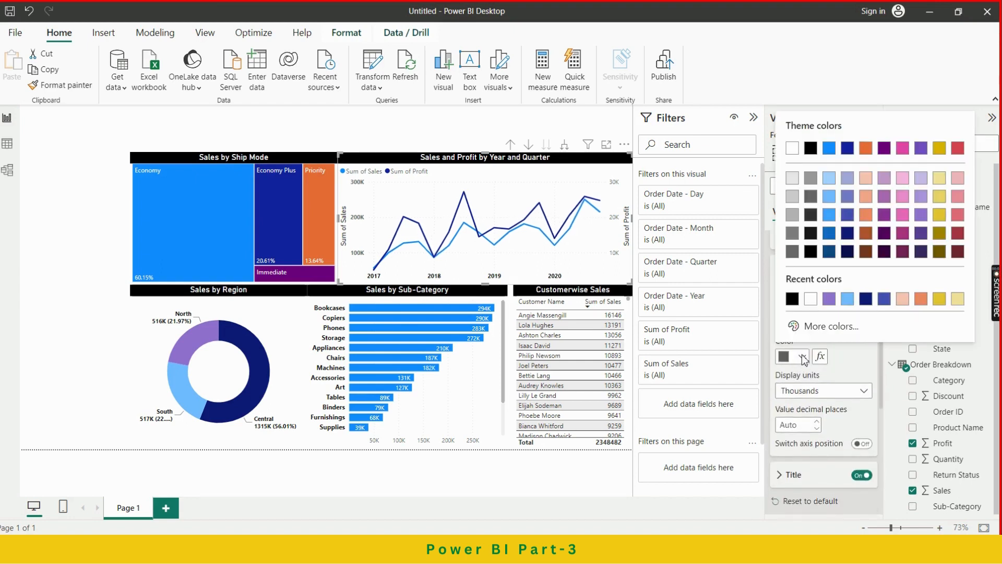
click(792, 300)
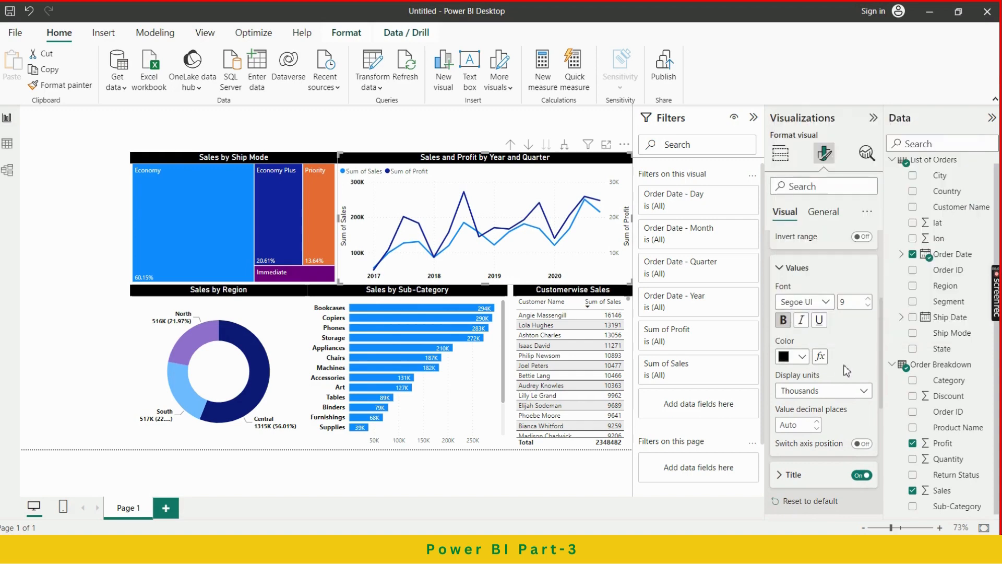
Step: Turn off the line chart's primary Y-axis title and collapse the axis value settings
scroll(846, 366, down, 1)
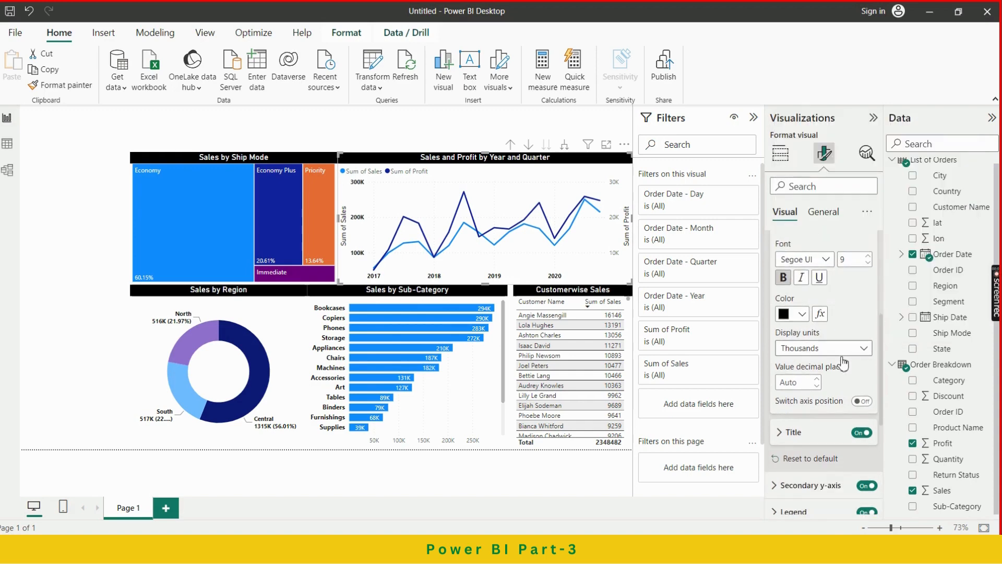
scroll(848, 386, down, 1)
click(857, 395)
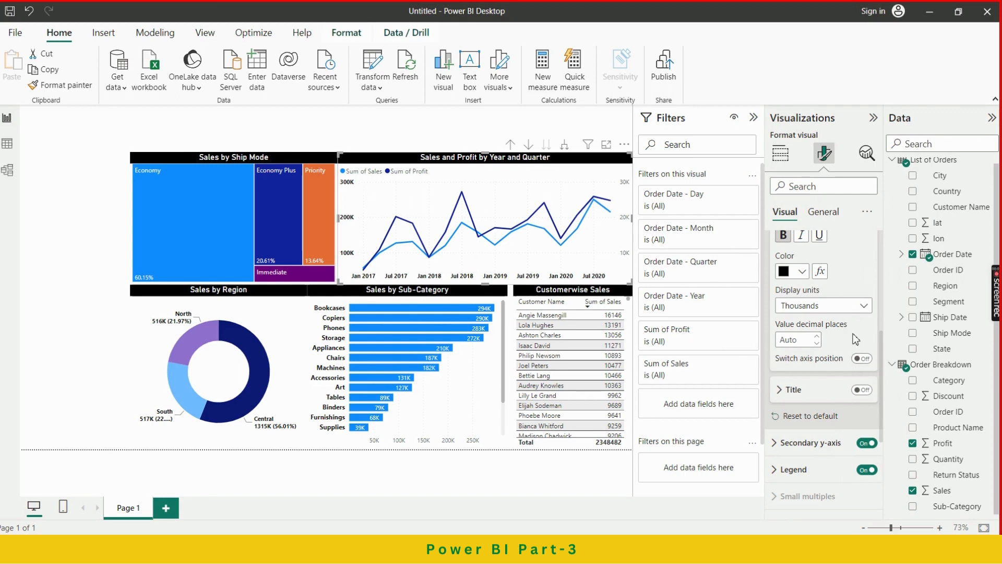
scroll(856, 339, up, 3)
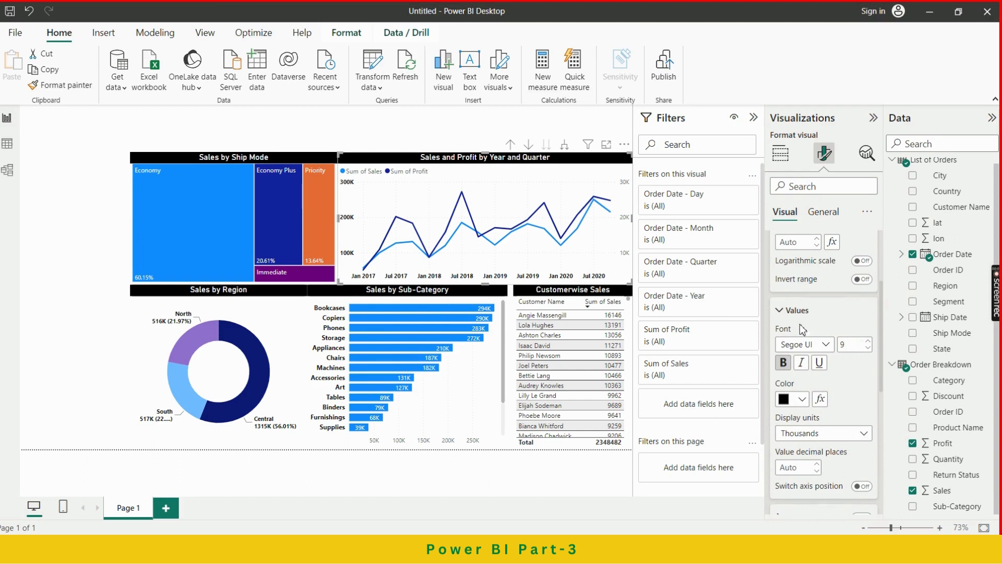
click(784, 311)
Step: Set the line chart's legend position to Top center and collapse the legend options
scroll(836, 324, down, 2)
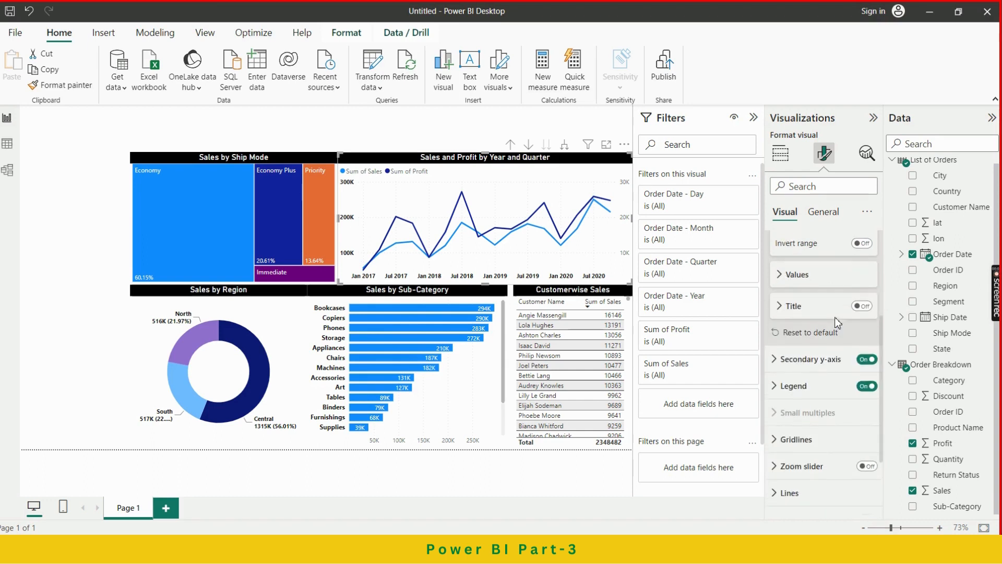
scroll(836, 323, down, 1)
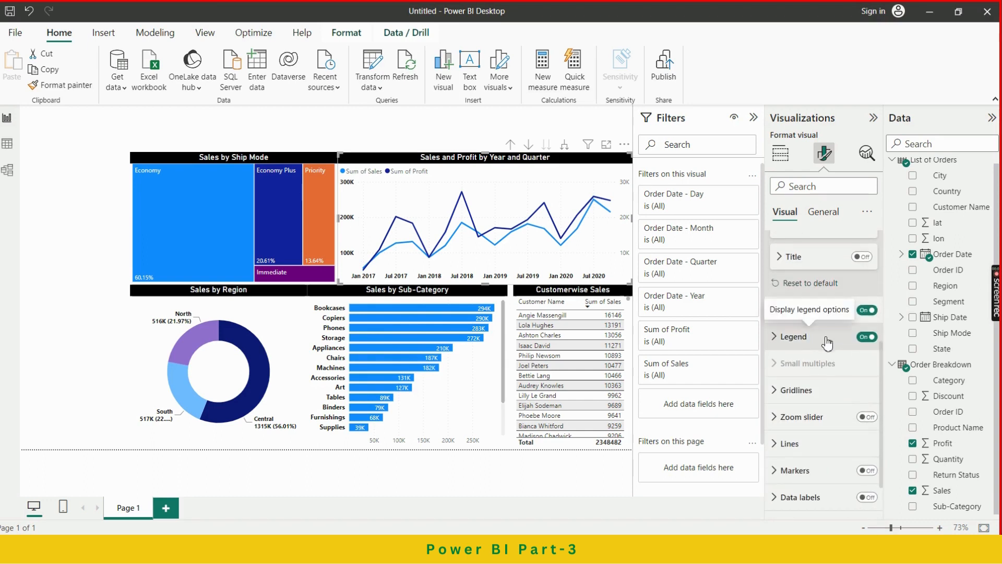
click(827, 339)
scroll(825, 349, down, 1)
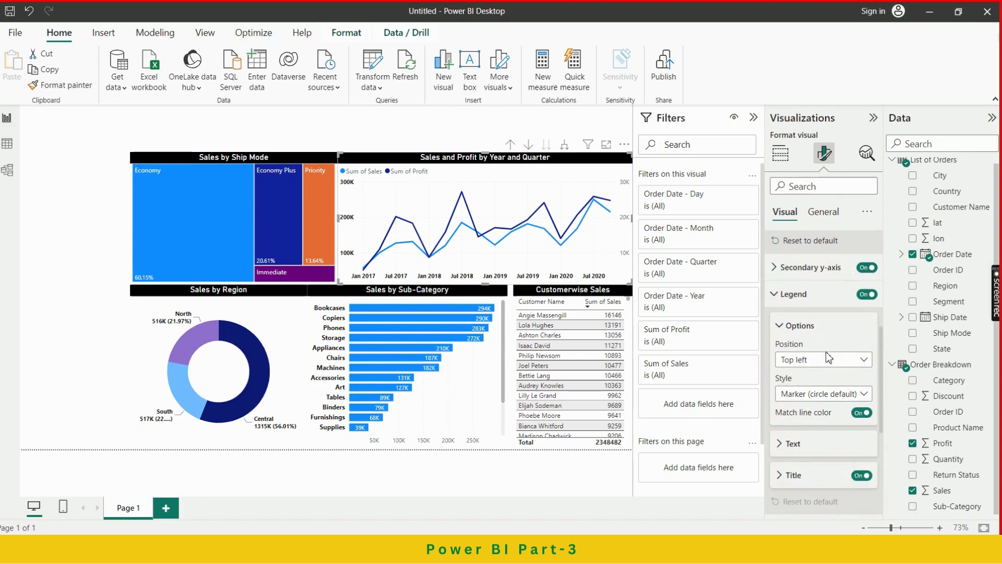
click(866, 361)
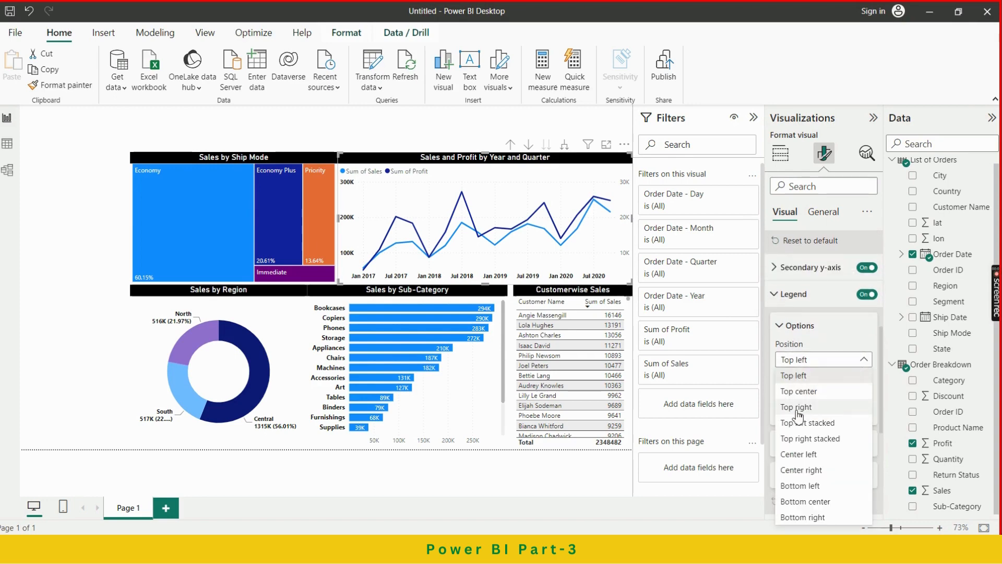
click(805, 375)
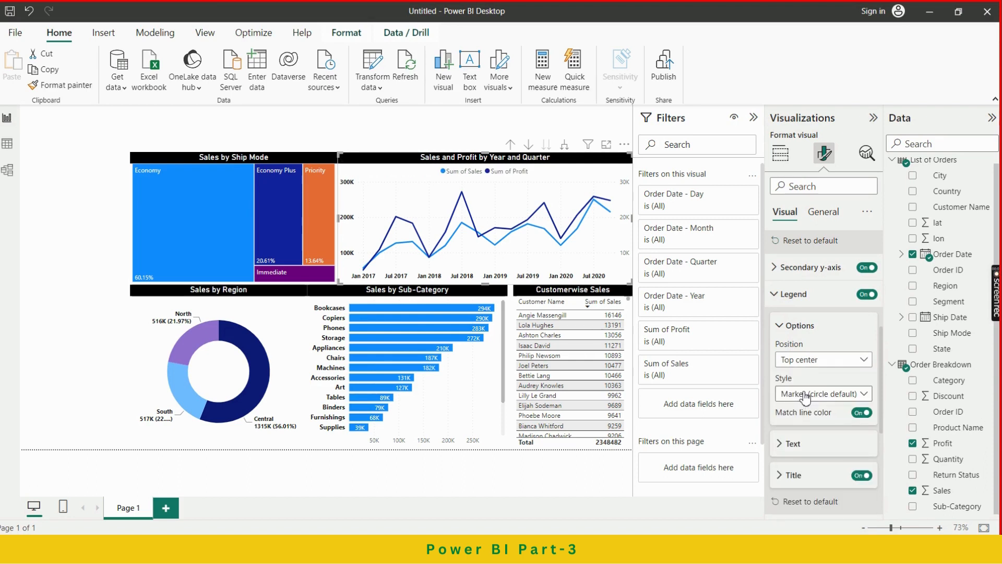
click(807, 331)
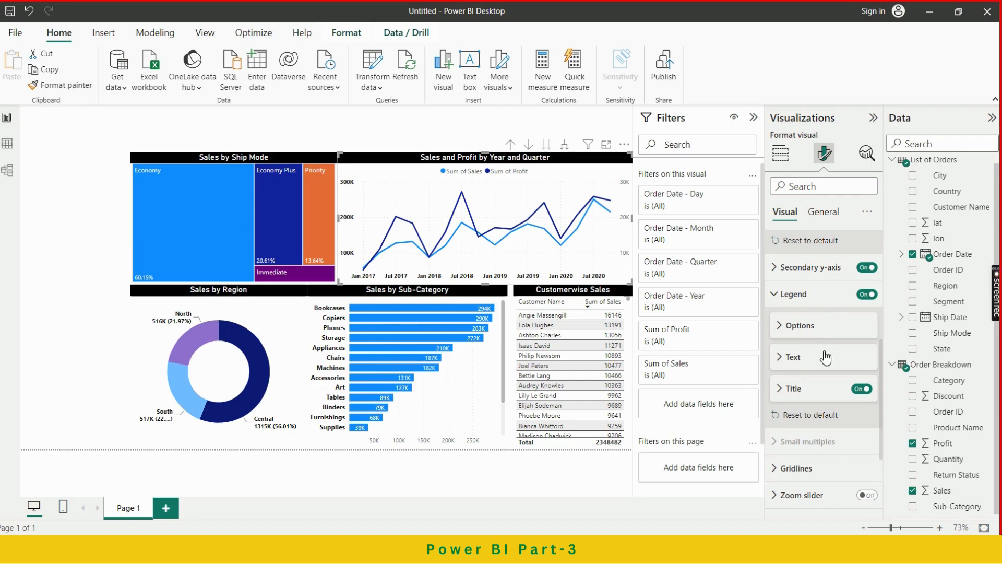
Step: Try showing data labels on the sales and profit line chart, turn them off again and deselect the chart
scroll(830, 369, down, 1)
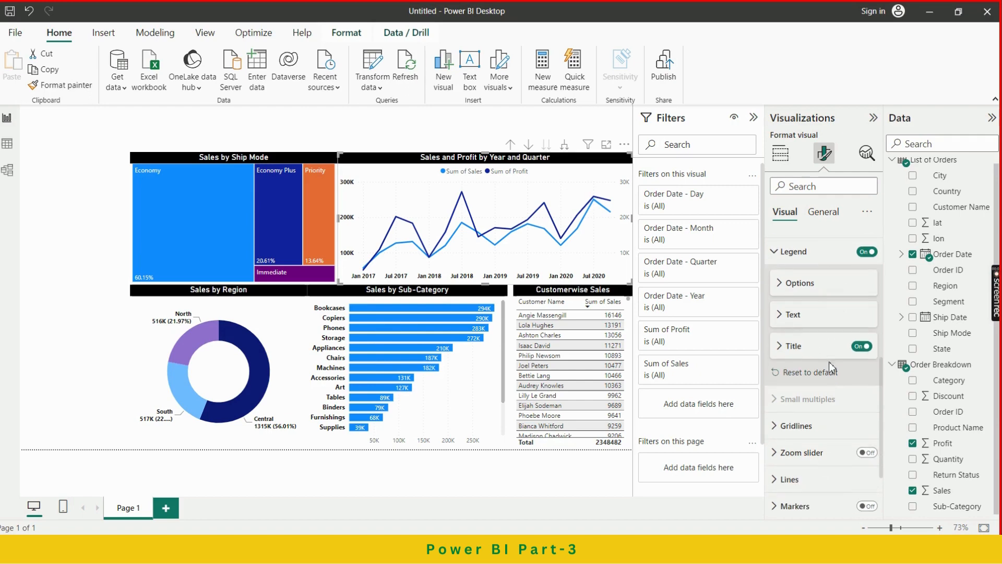
scroll(819, 325, down, 2)
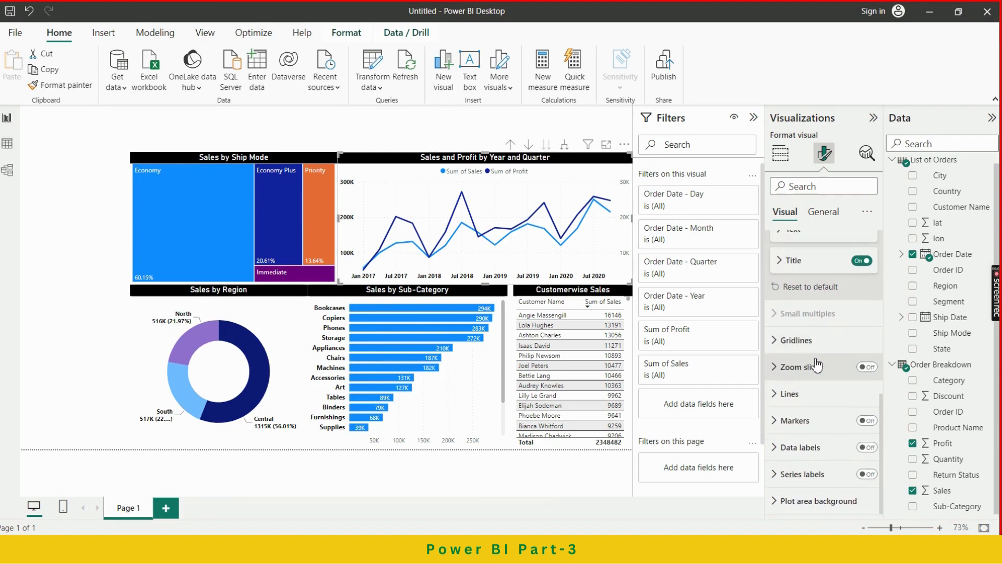
scroll(818, 365, up, 5)
scroll(817, 365, up, 1)
scroll(817, 366, down, 5)
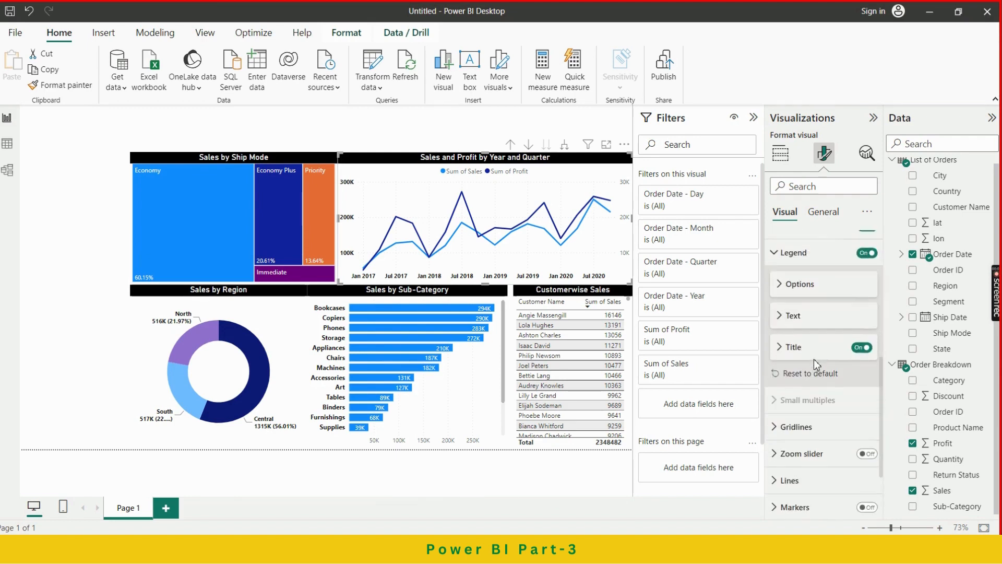
click(799, 448)
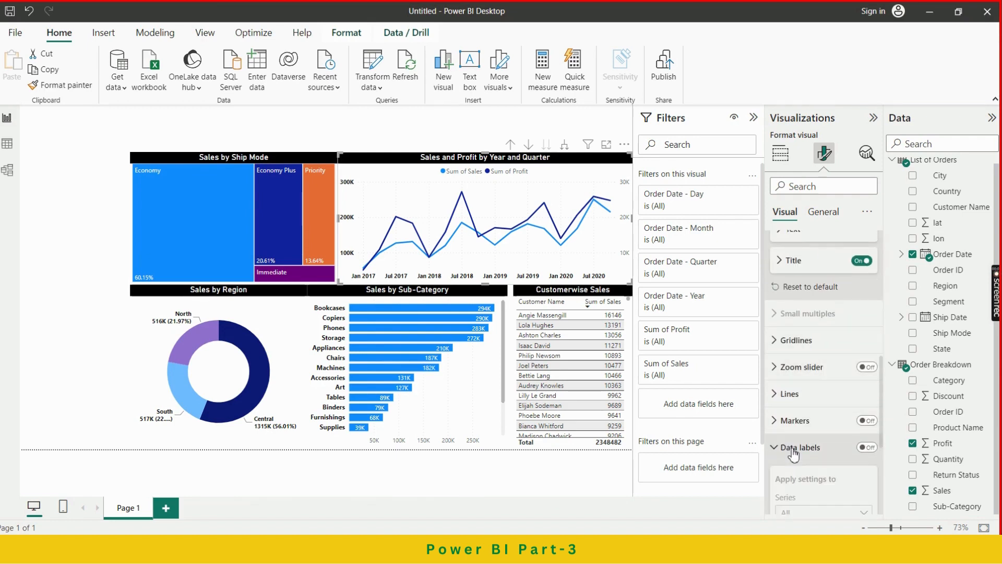
scroll(875, 449, down, 3)
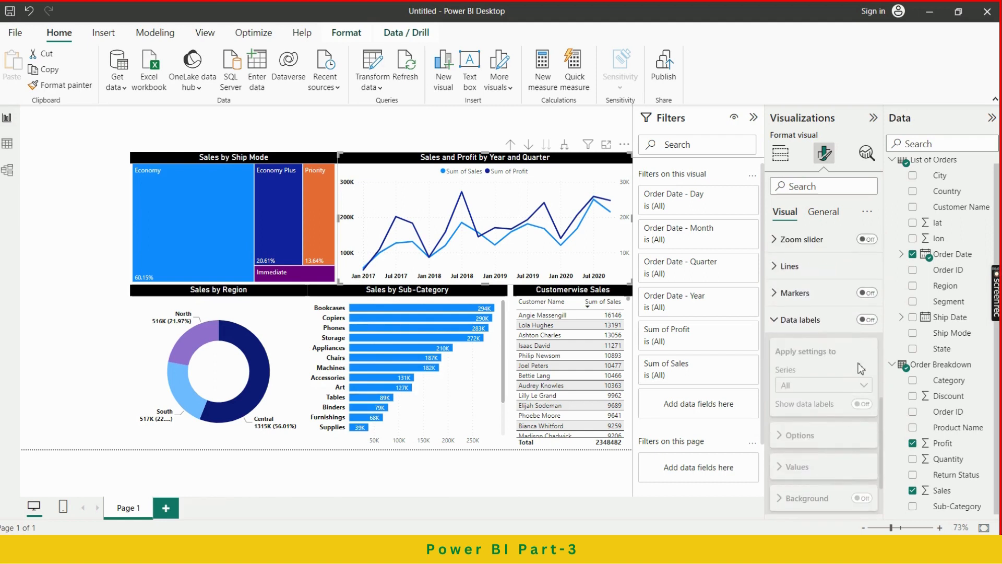
click(867, 320)
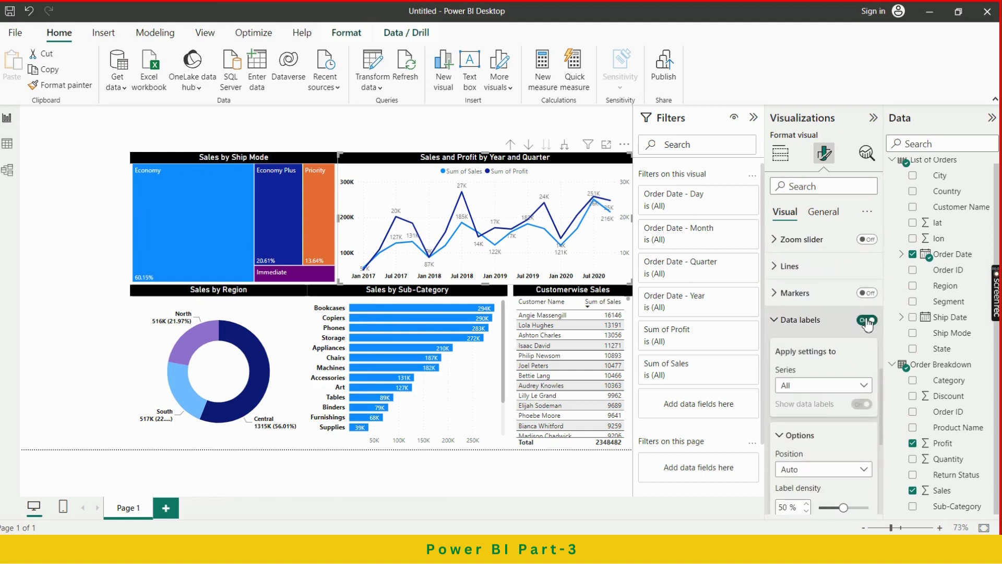
click(864, 321)
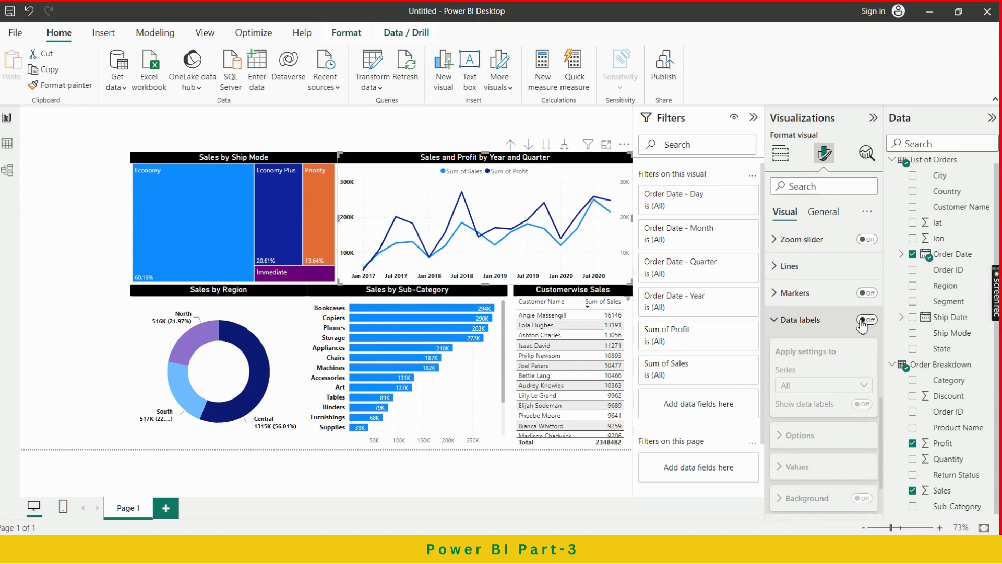
click(801, 325)
scroll(786, 355, up, 8)
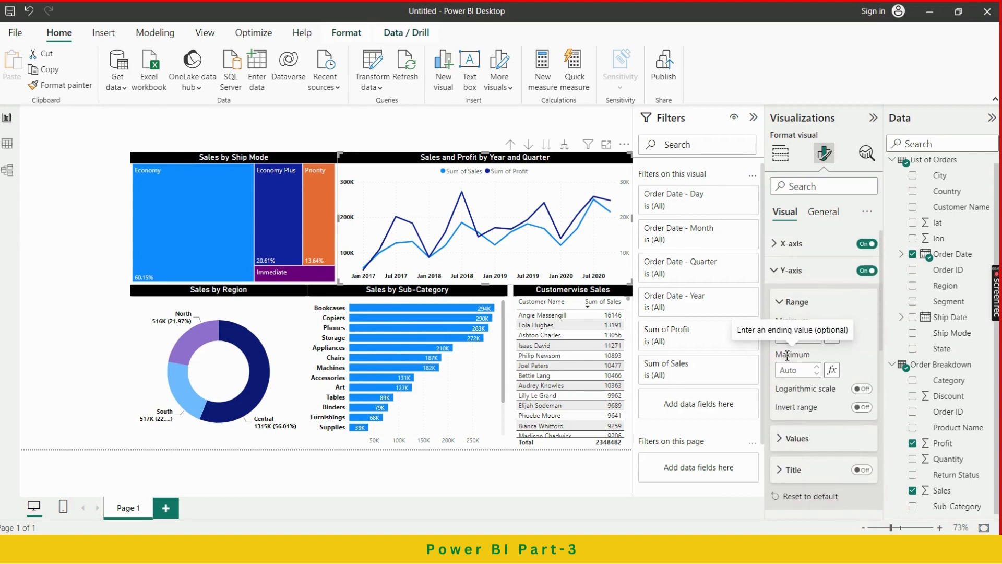
click(90, 199)
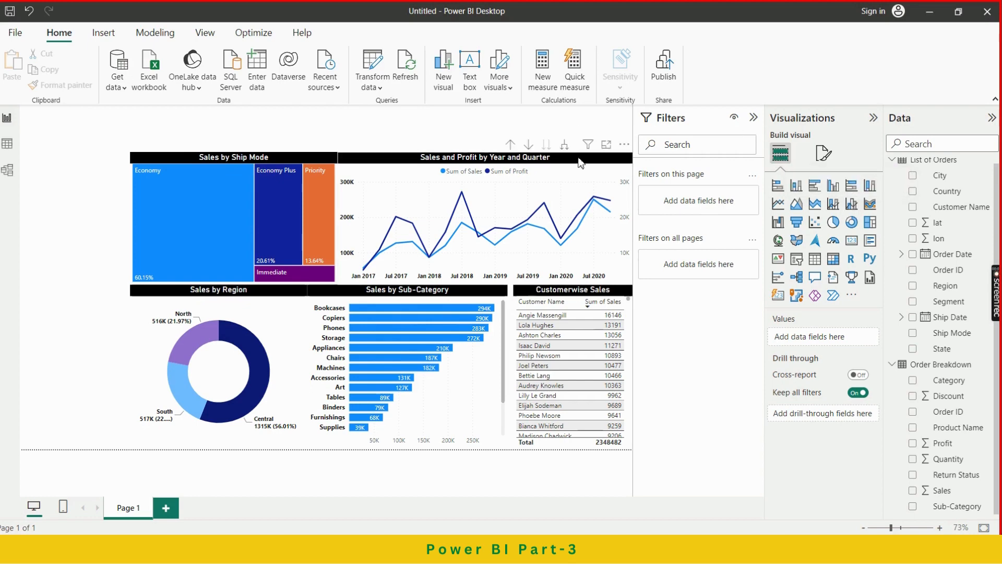
Step: Move the ship mode treemap to the page's upper-left corner and the sales and profit line chart directly beneath it
drag(261, 163, 123, 110)
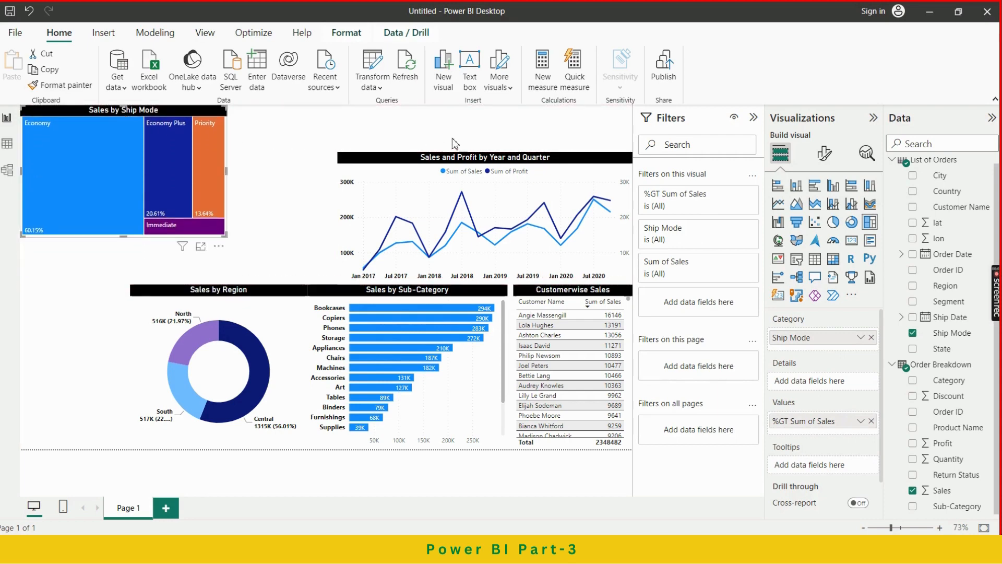
drag(557, 159, 236, 239)
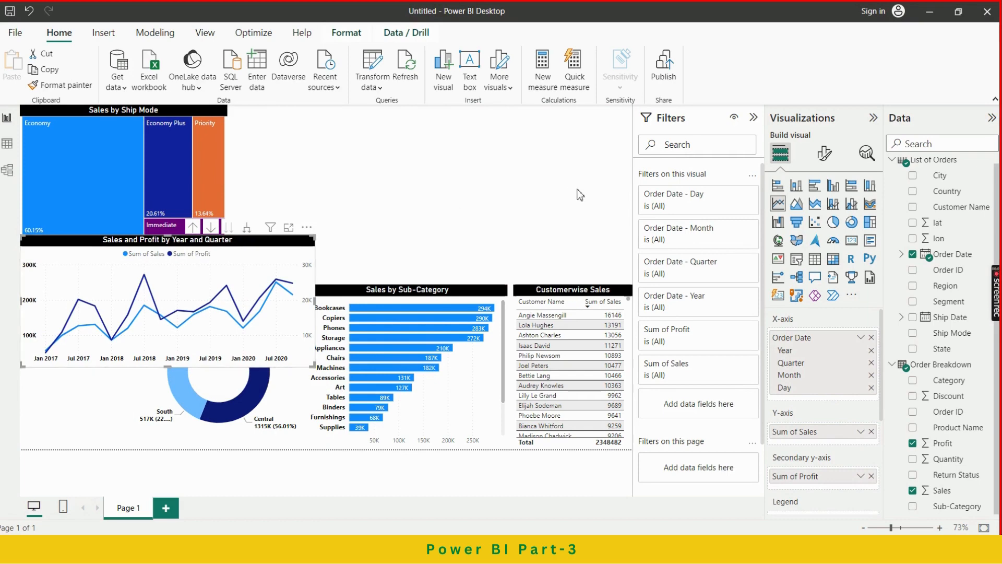
click(557, 184)
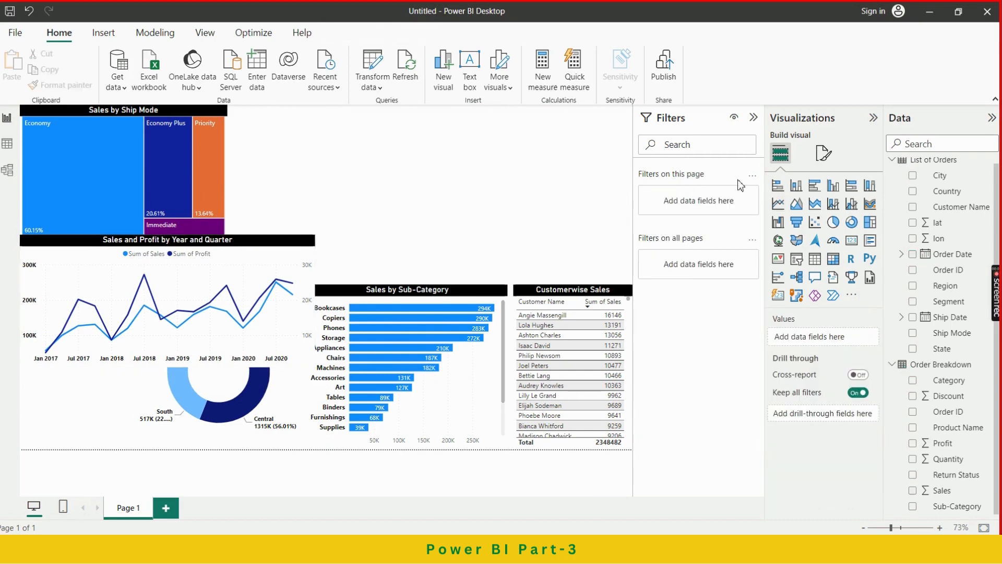
Step: Add a line and stacked column chart with Profit on the line y-axis and Sales on the column y-axis
click(834, 204)
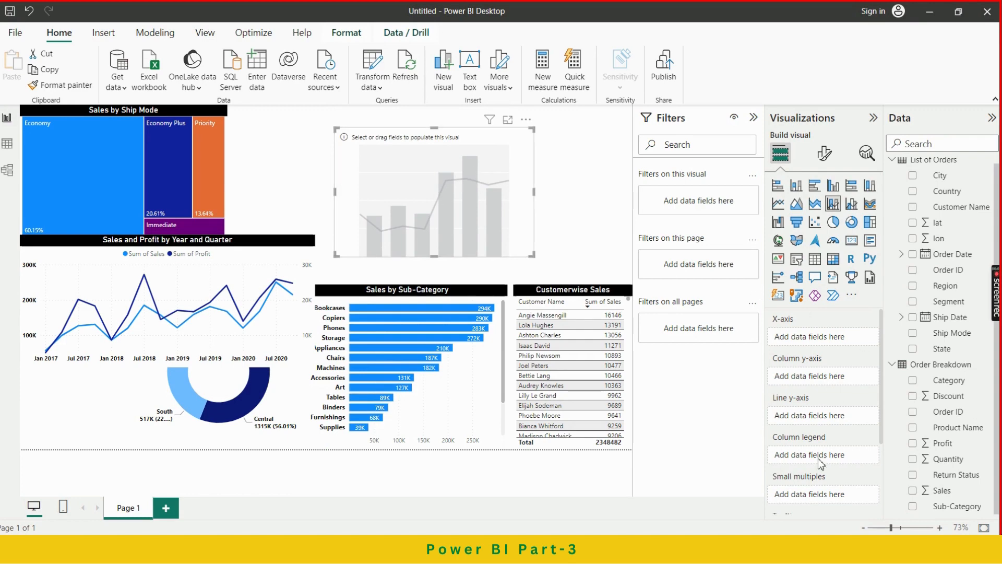
scroll(827, 377, down, 1)
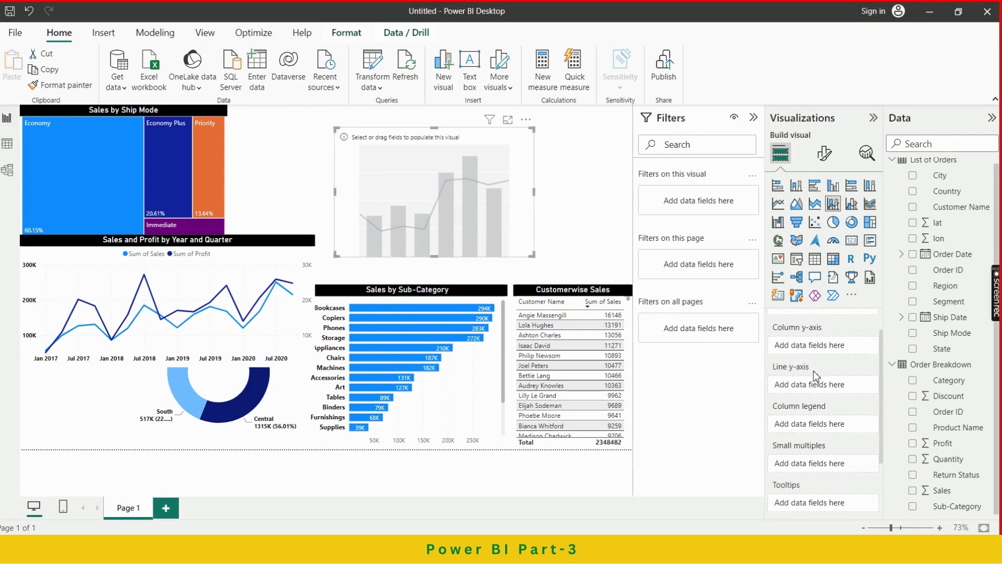
scroll(816, 375, up, 1)
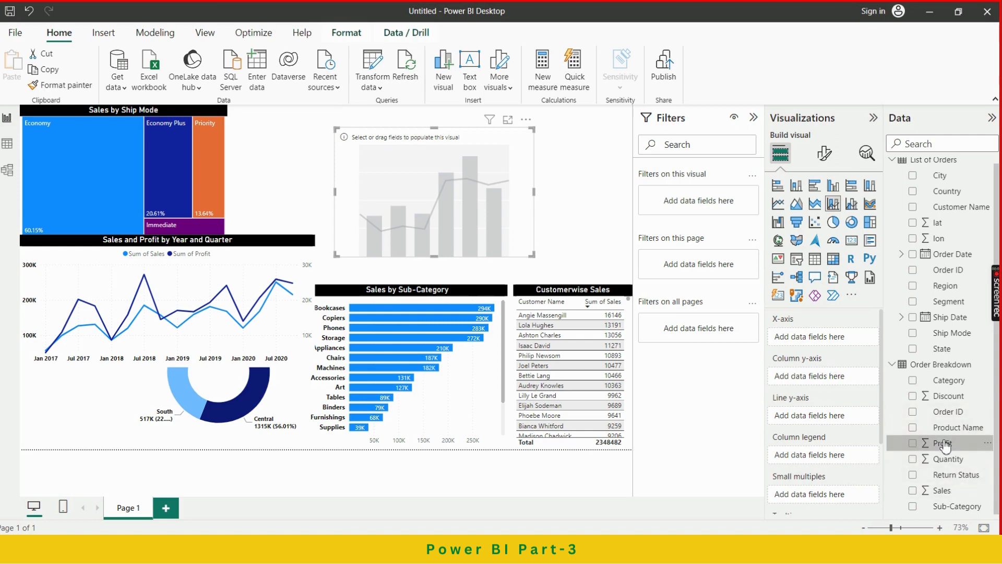
drag(945, 444, 821, 416)
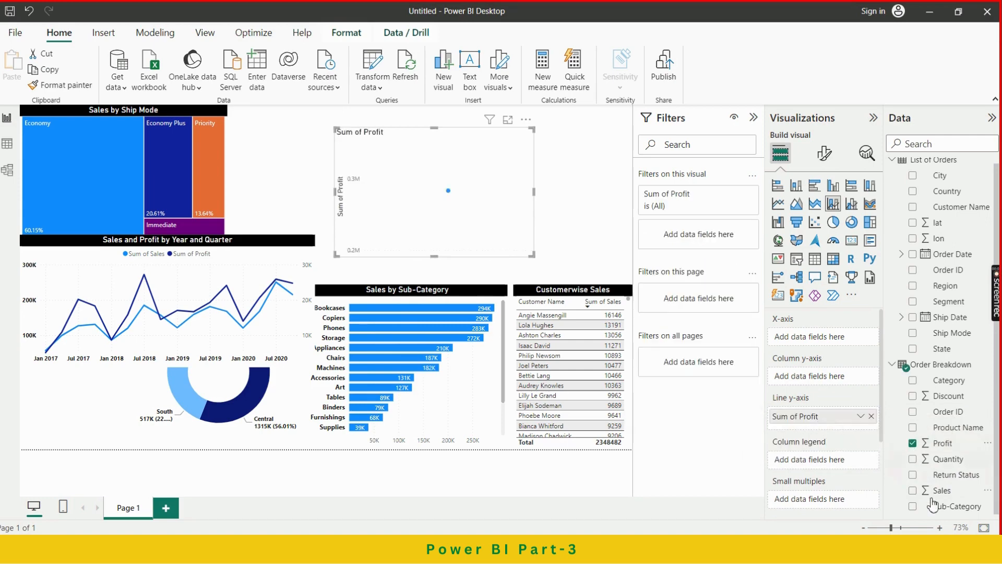
drag(942, 491, 826, 374)
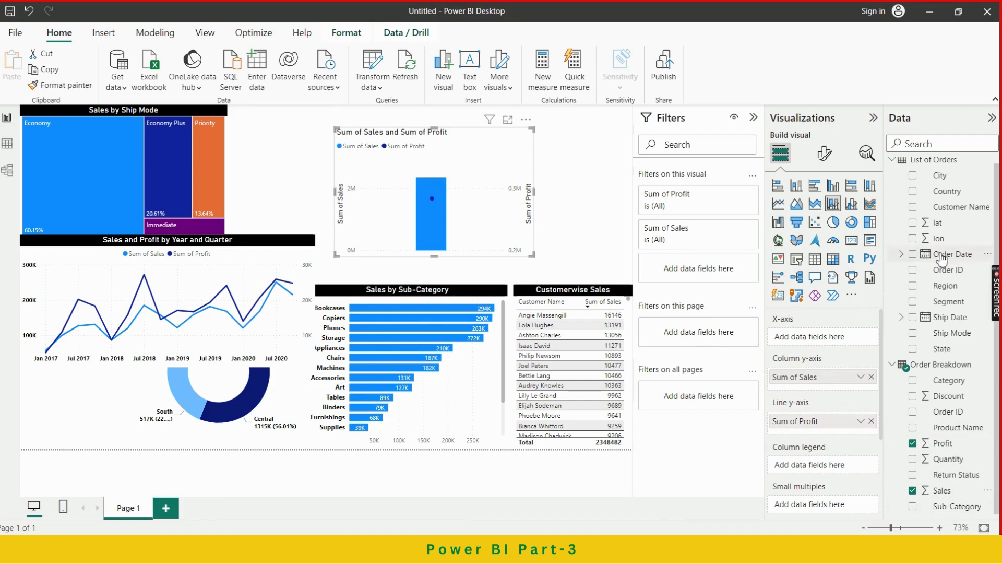
Step: Add Order Date to the combo chart's X-axis and set its hierarchy to show sales and profit by year and quarter
drag(937, 256, 829, 339)
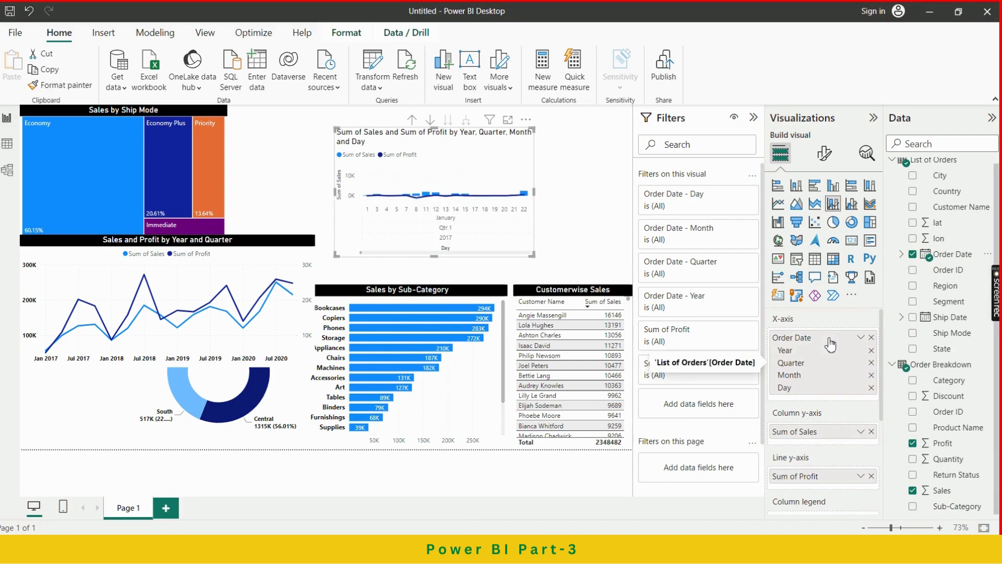
click(413, 120)
click(412, 120)
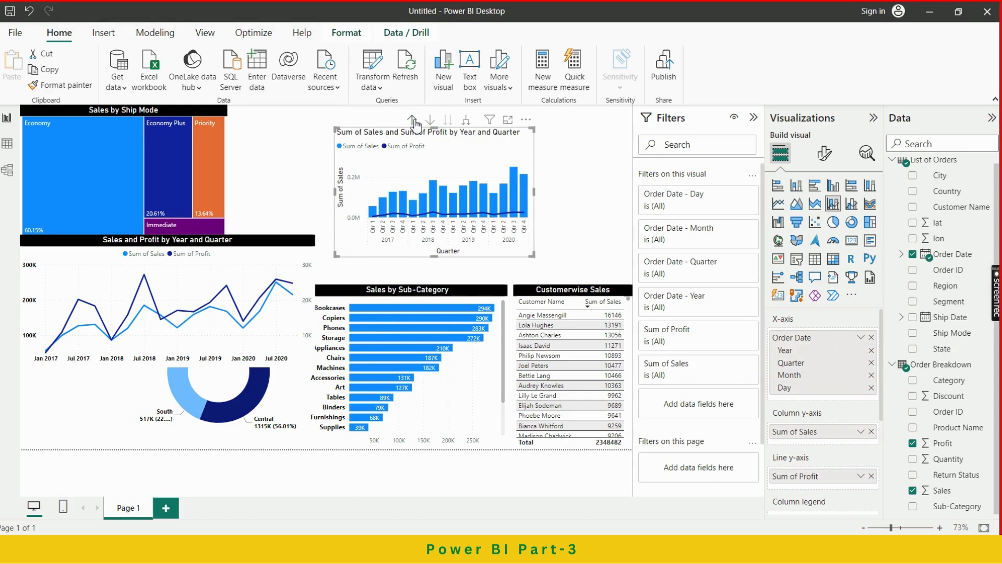
click(414, 120)
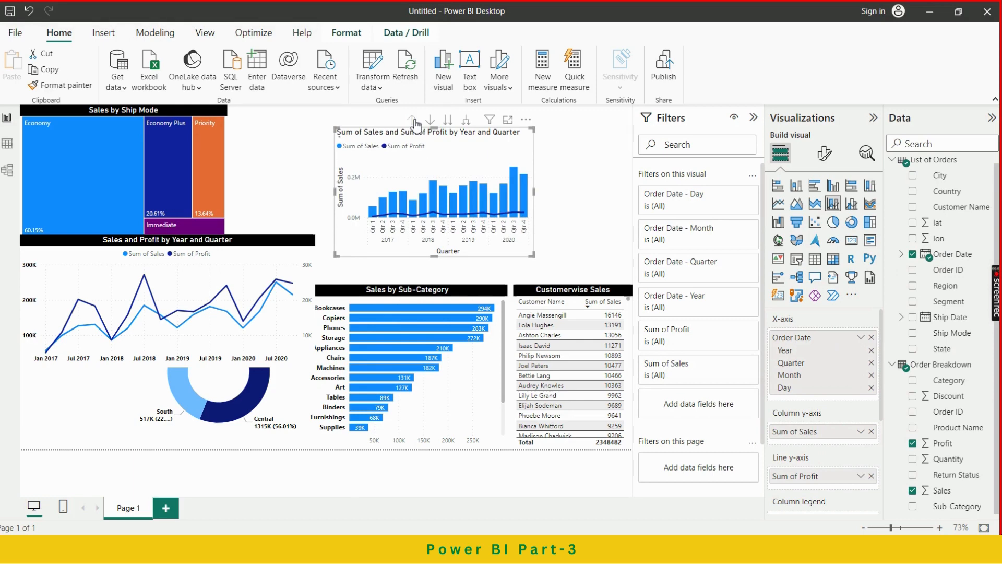
click(466, 121)
Step: Review the combo chart's remaining field wells and widen the chart on the canvas
scroll(852, 355, down, 3)
scroll(852, 355, down, 1)
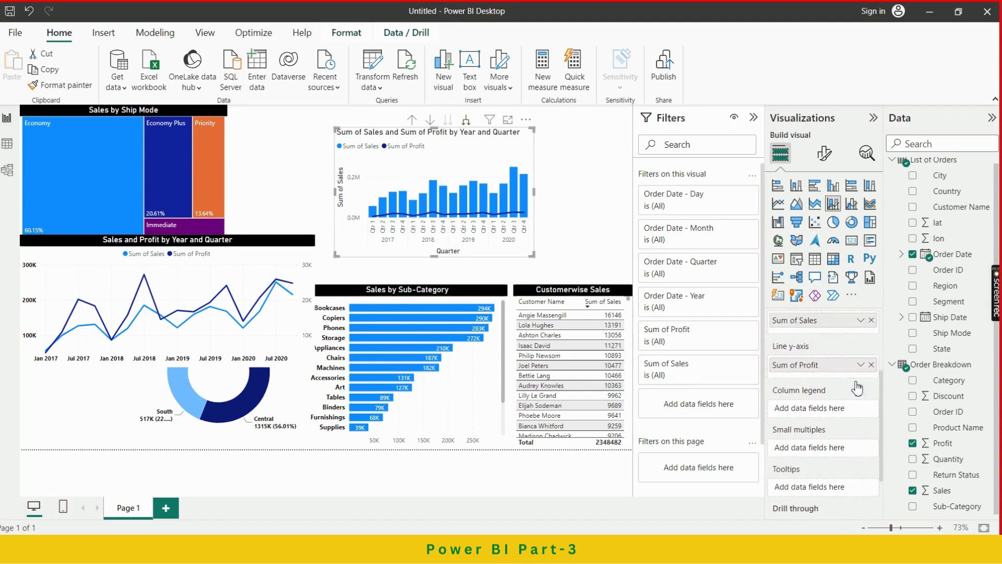
scroll(851, 407, up, 1)
scroll(846, 418, down, 1)
scroll(842, 431, down, 2)
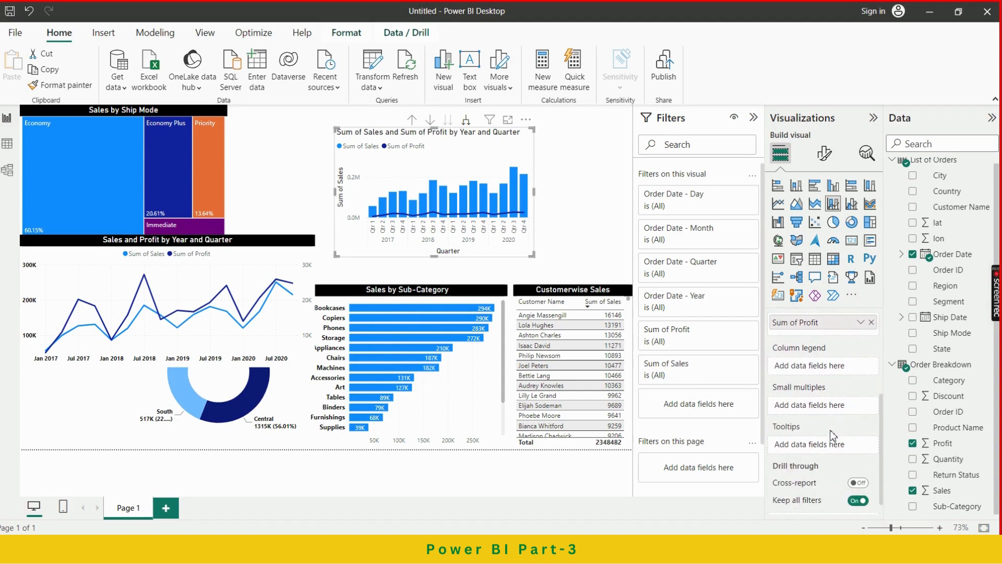
scroll(826, 444, up, 5)
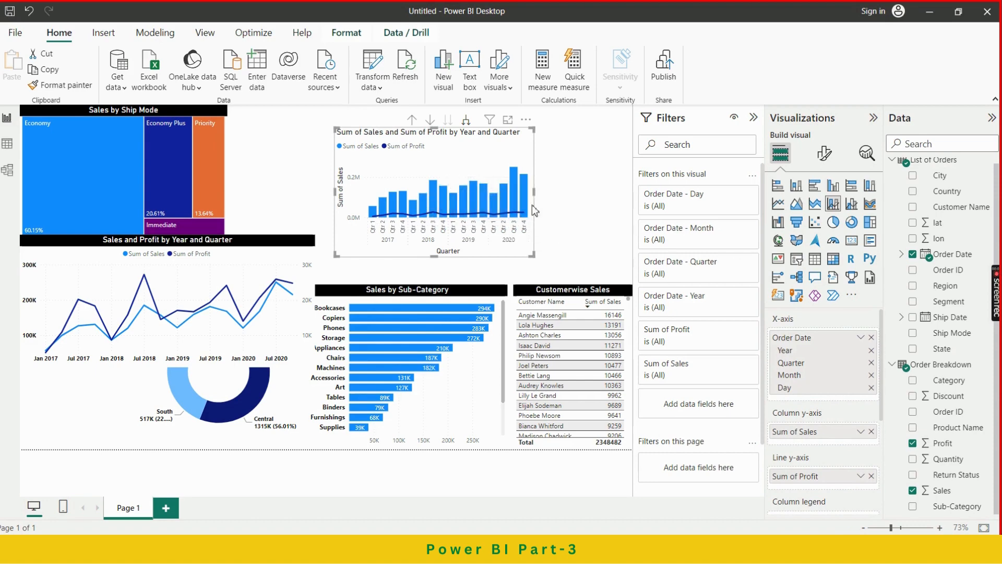
drag(534, 192, 589, 206)
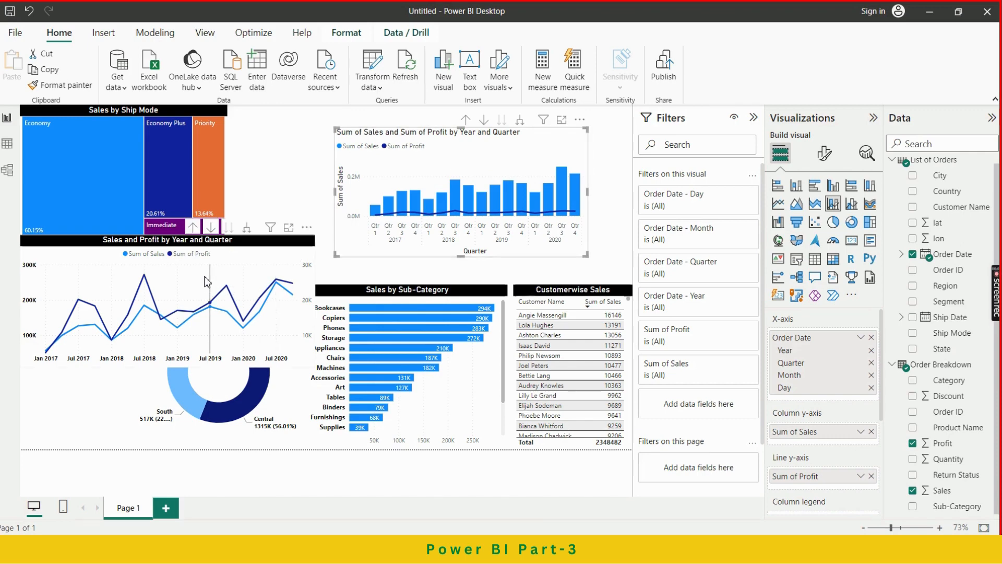
Step: Delete the combo chart of sales and profit by year and quarter
mouse_move(207, 279)
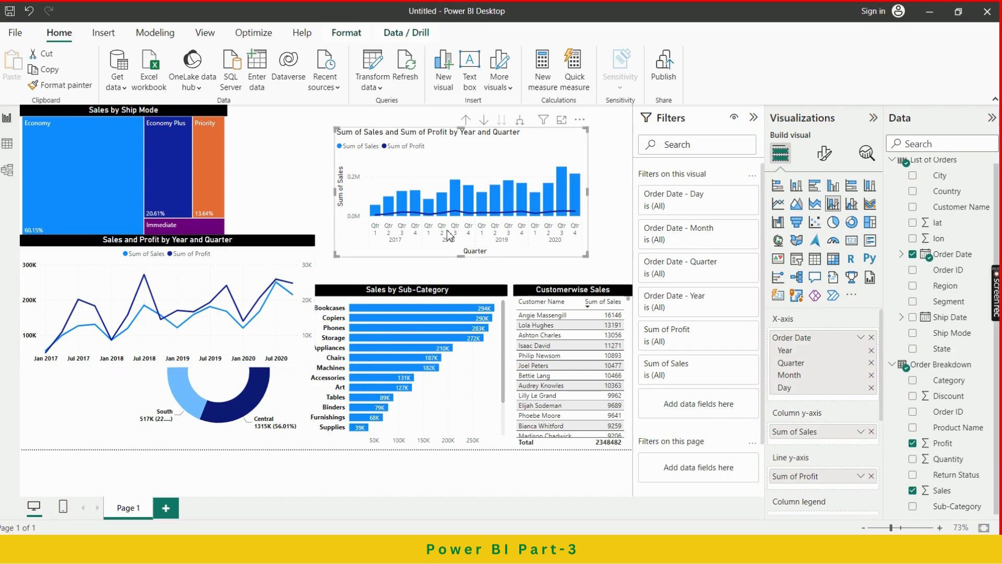
mouse_move(461, 191)
key(Delete)
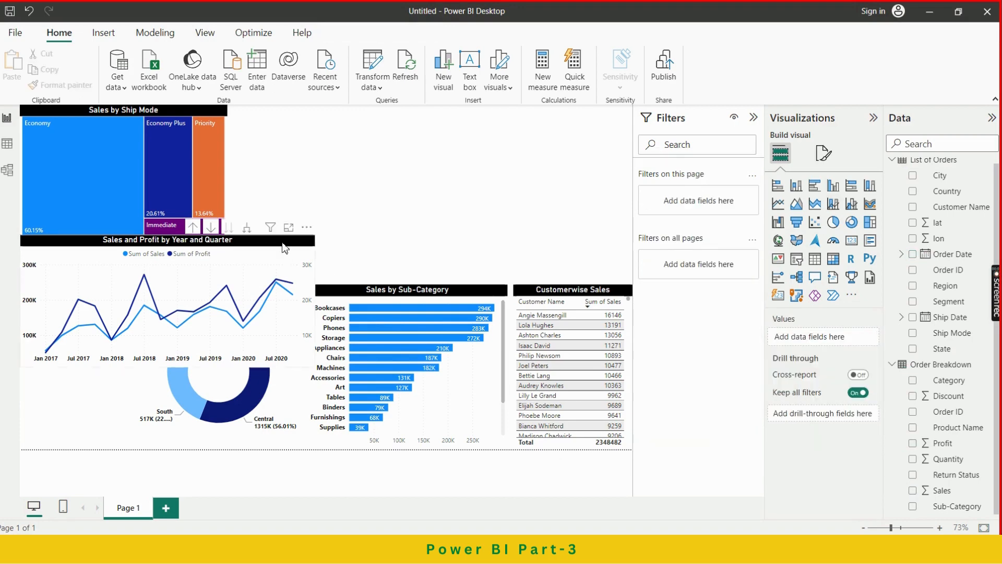
Step: Reposition the Sales and Profit line chart and the Ship Mode treemap side by side directly above the lower row of visuals
drag(286, 247, 598, 161)
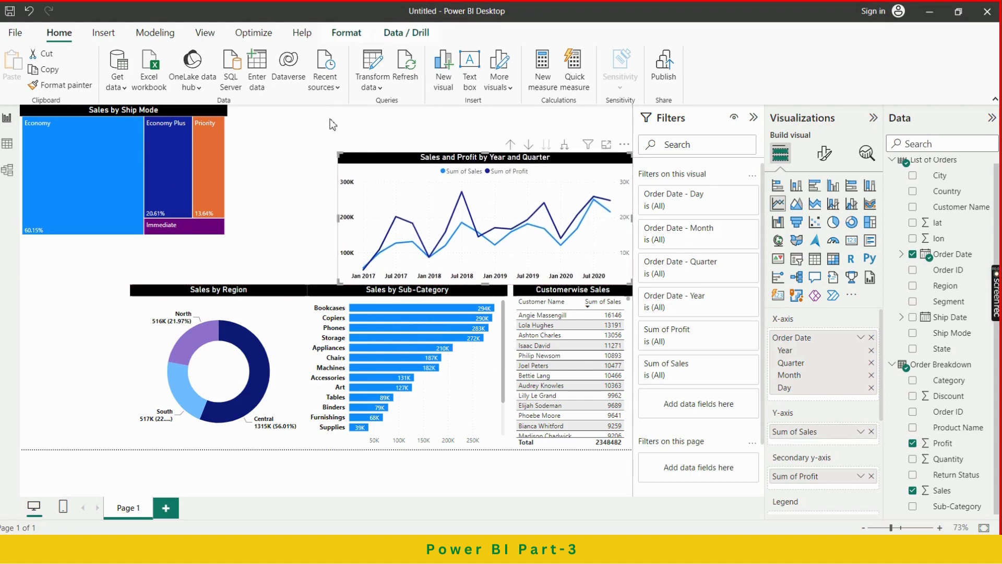
drag(212, 114, 315, 162)
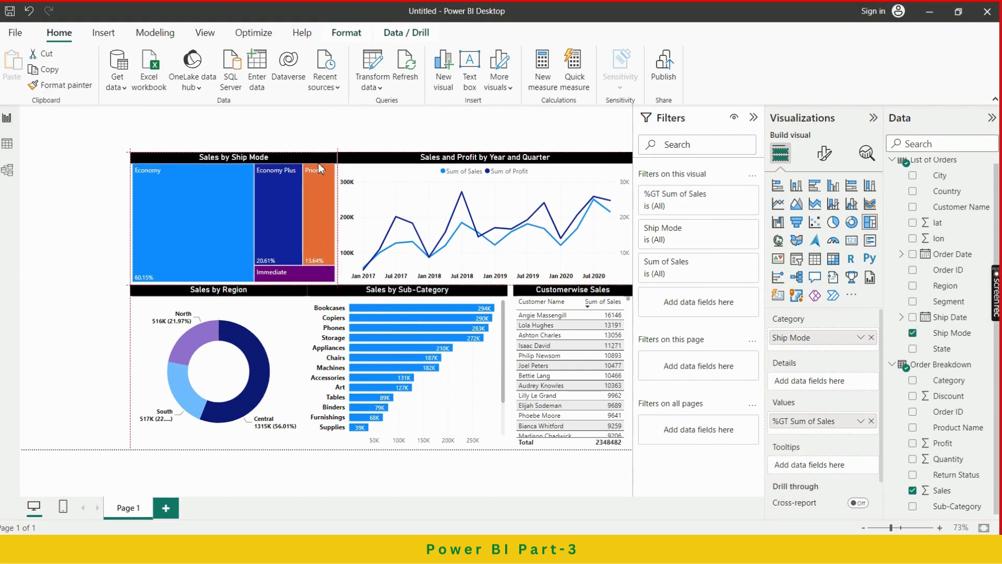
click(151, 125)
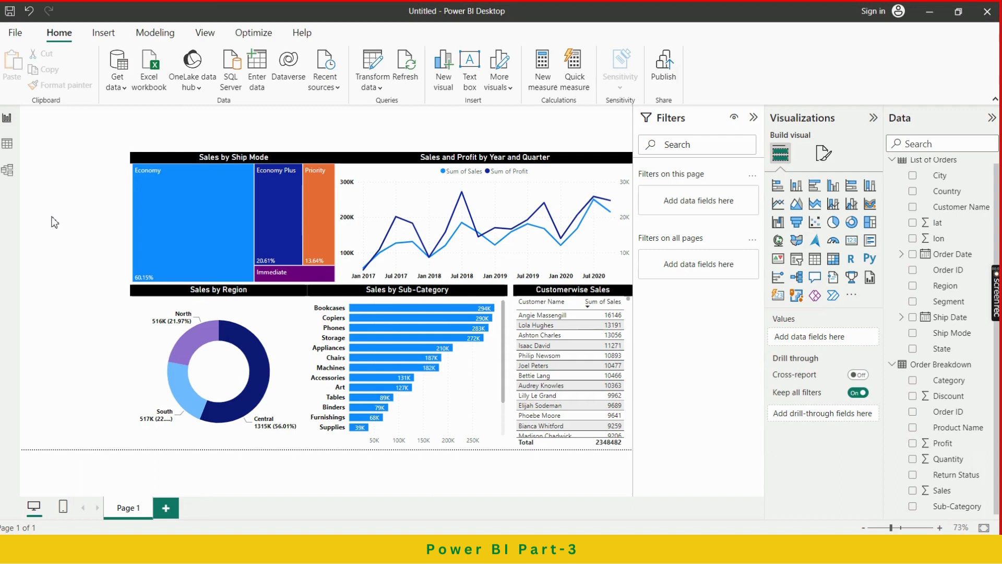
Step: Add a card about 217 wide and 194 high beside the Ship Mode treemap, showing the sum of Sales
click(852, 245)
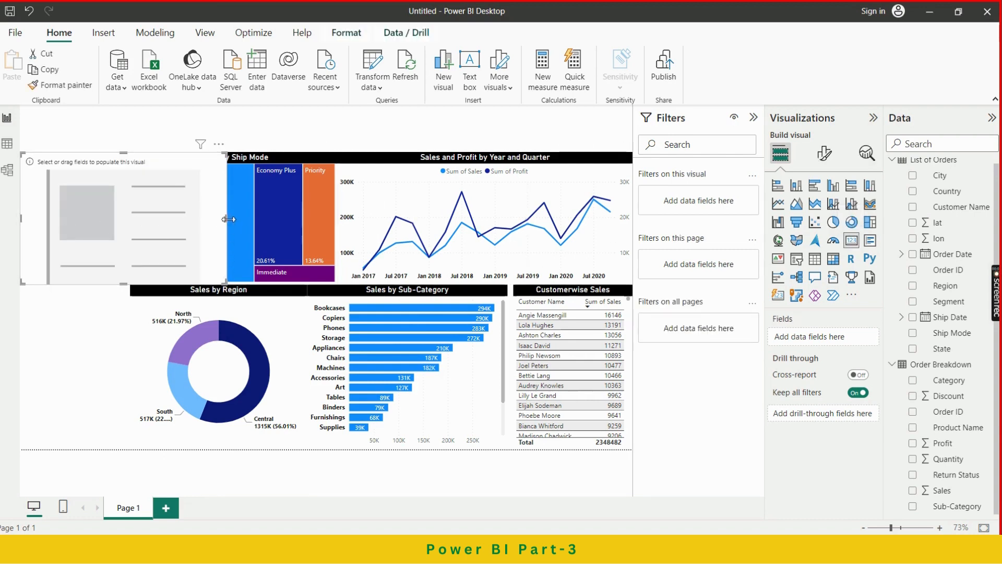
drag(229, 219, 130, 211)
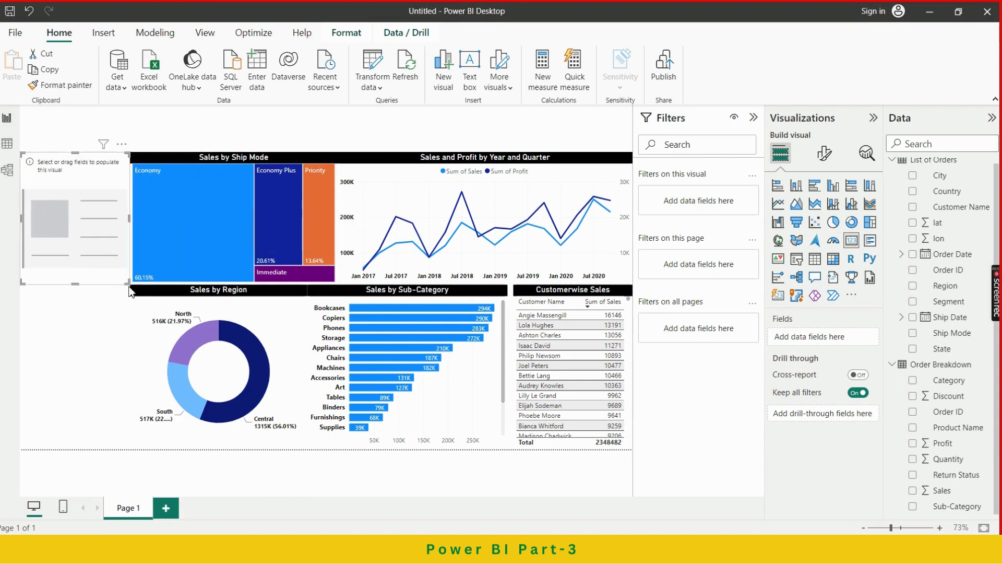
drag(127, 281, 123, 243)
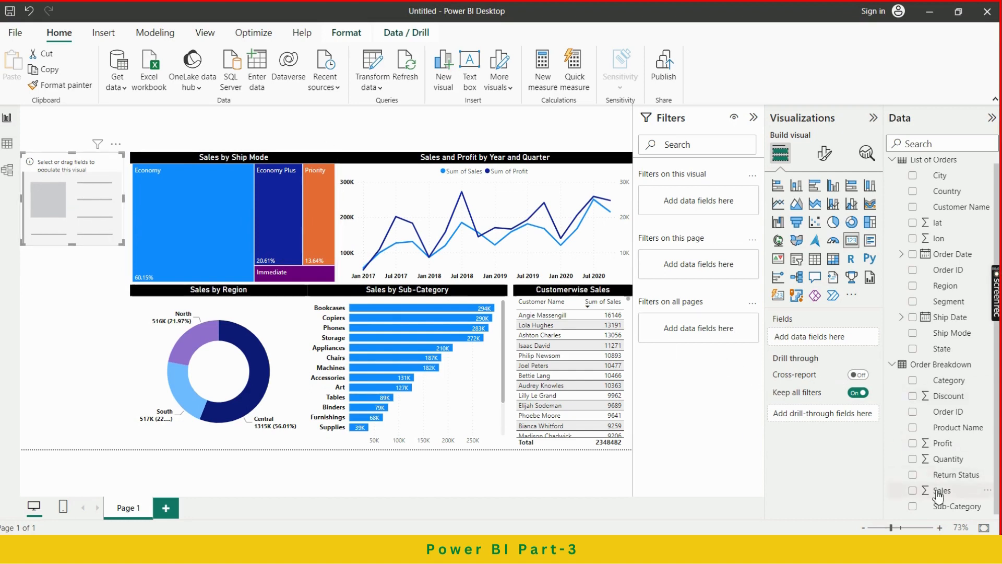
drag(940, 495, 822, 337)
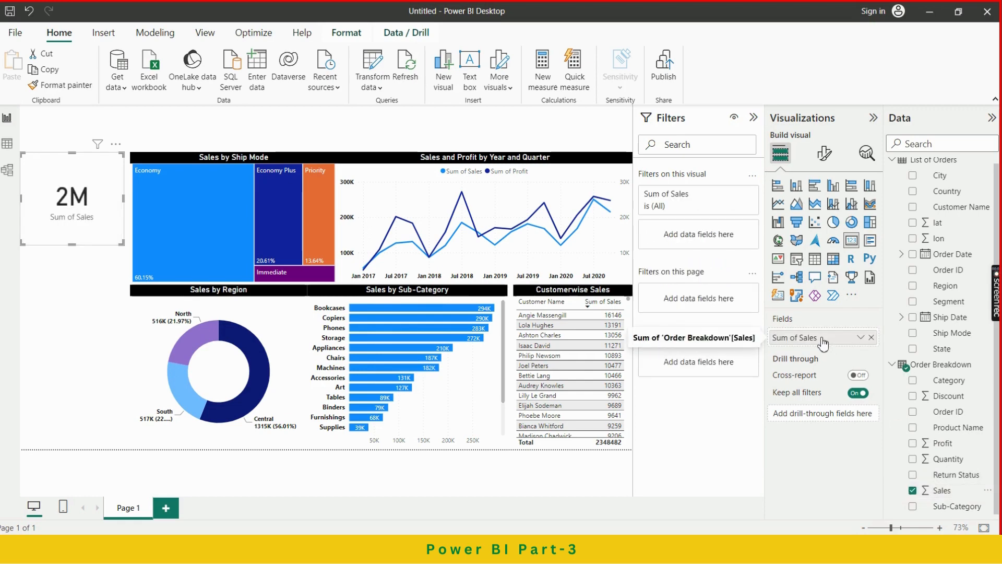
Step: Turn on the card's title and set its text to Sales
click(824, 153)
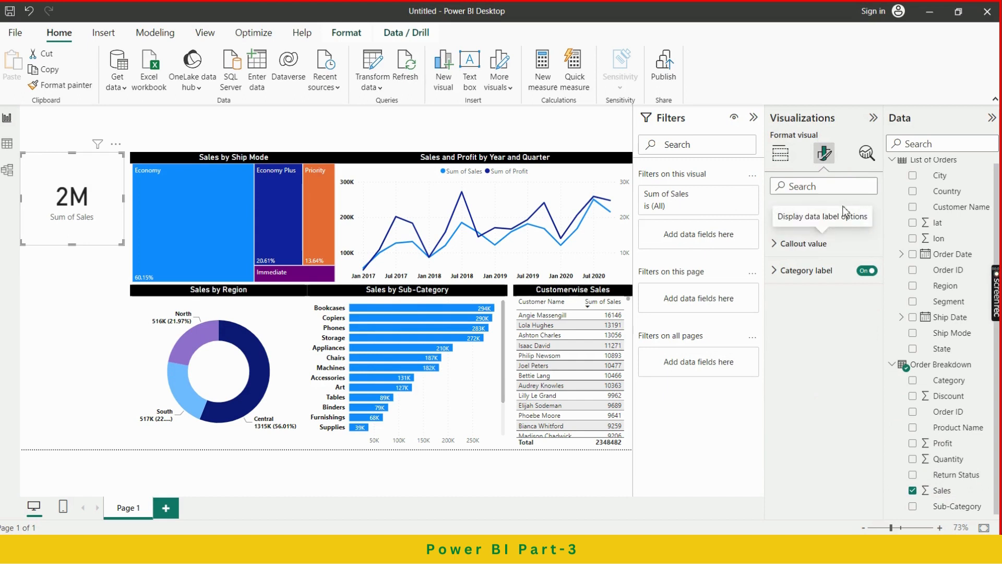
click(821, 272)
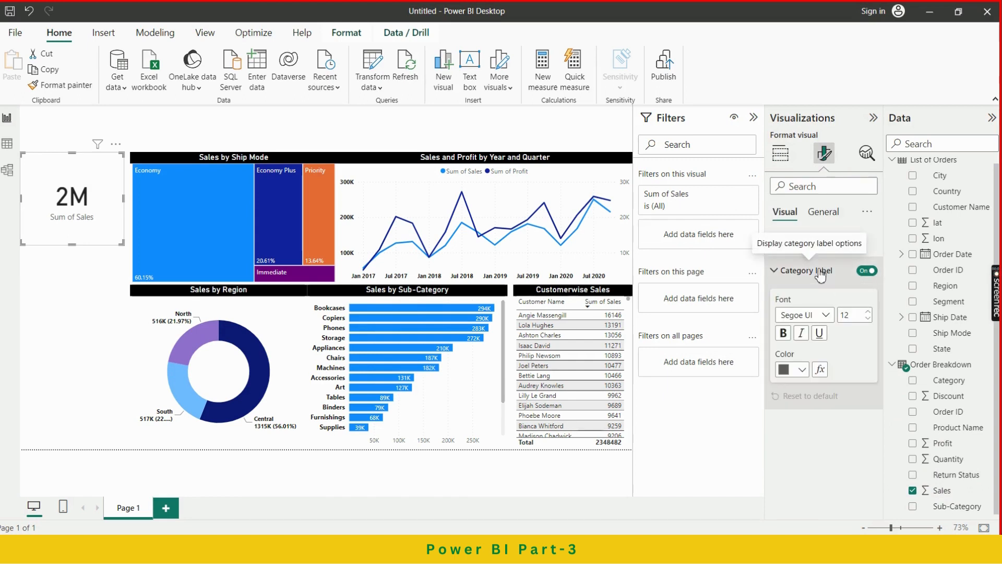
click(823, 212)
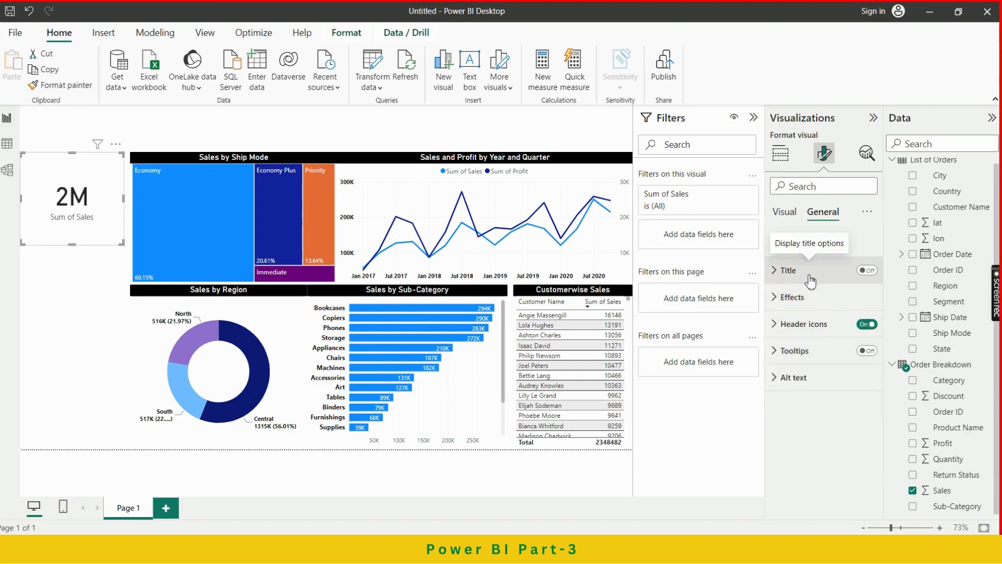
click(868, 270)
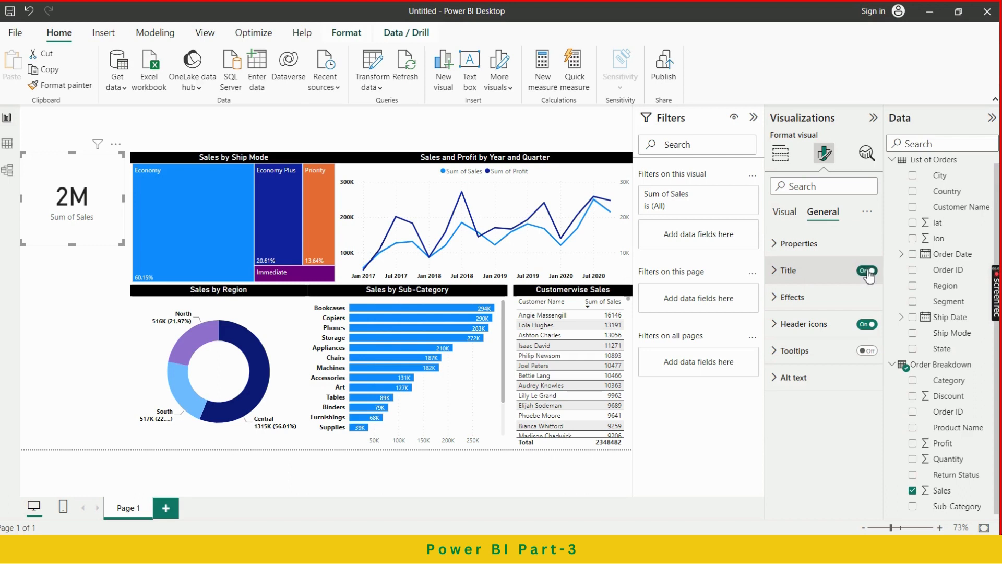
click(828, 272)
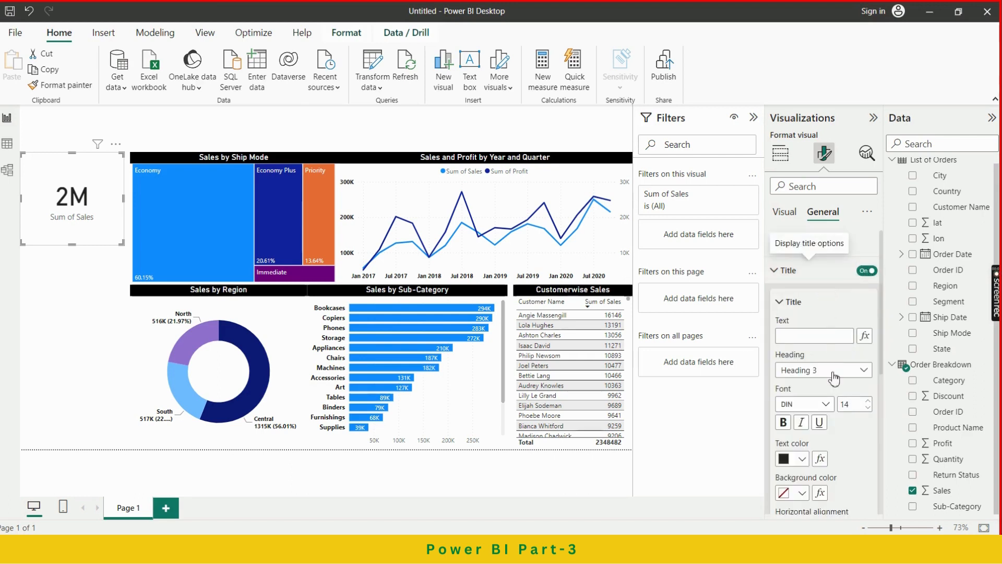
click(816, 337)
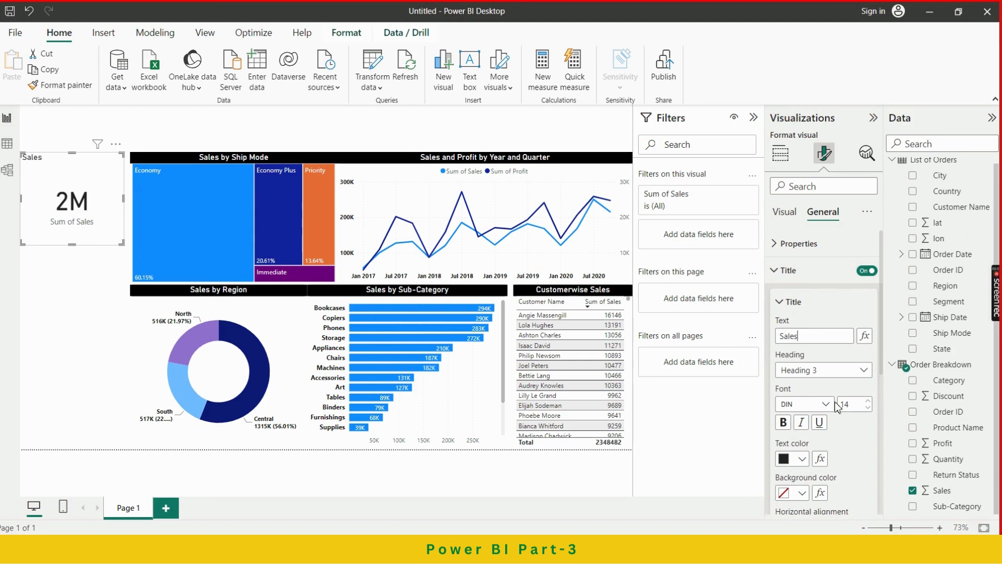
Step: Center the card's title and give it white text on a black background
scroll(850, 428, down, 1)
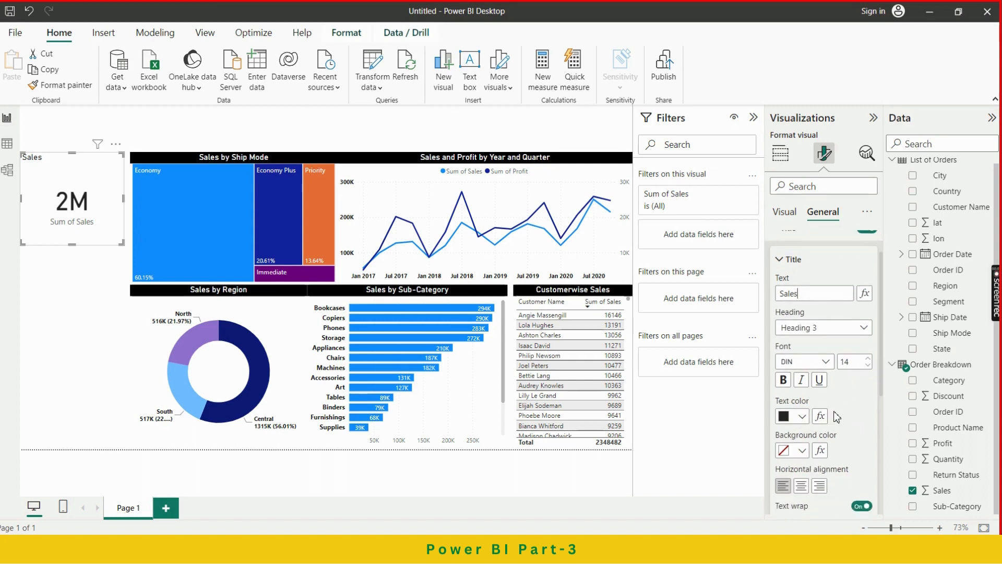
click(801, 486)
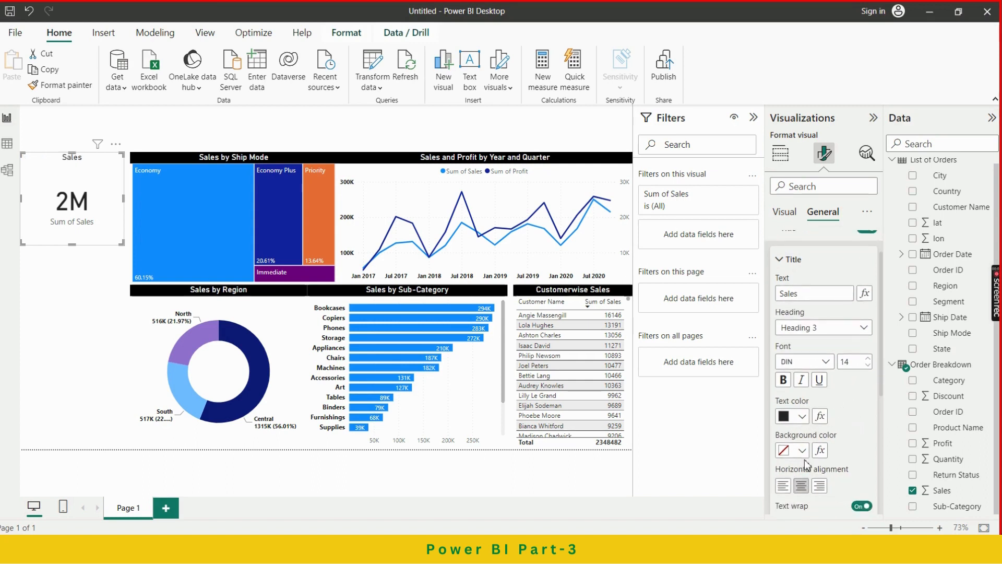
click(801, 450)
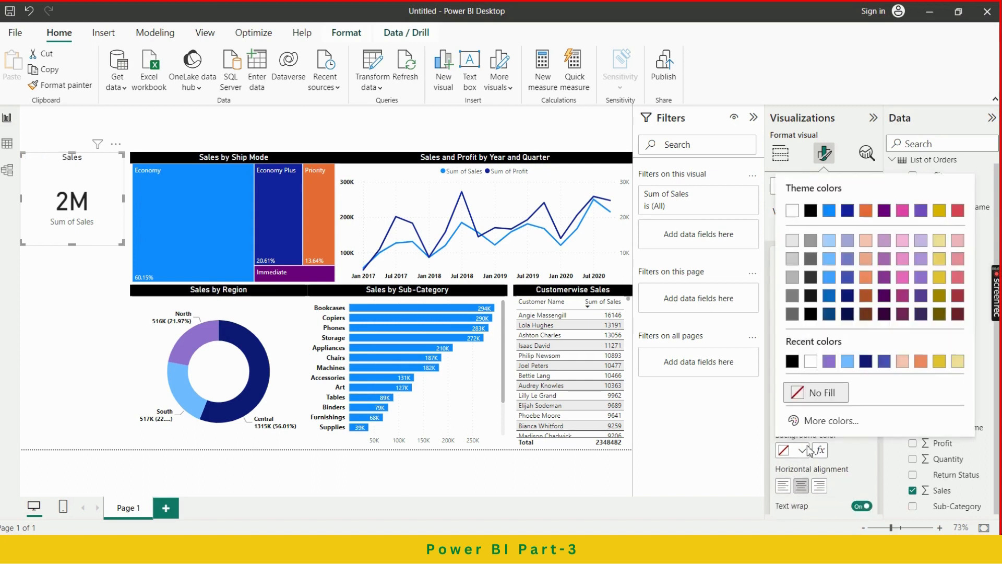
click(788, 364)
click(804, 417)
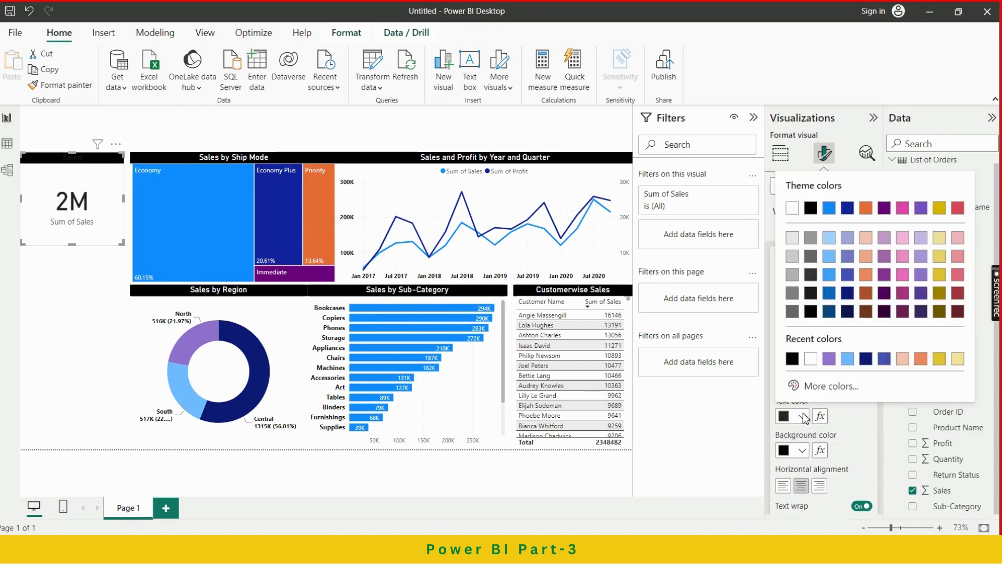
click(810, 359)
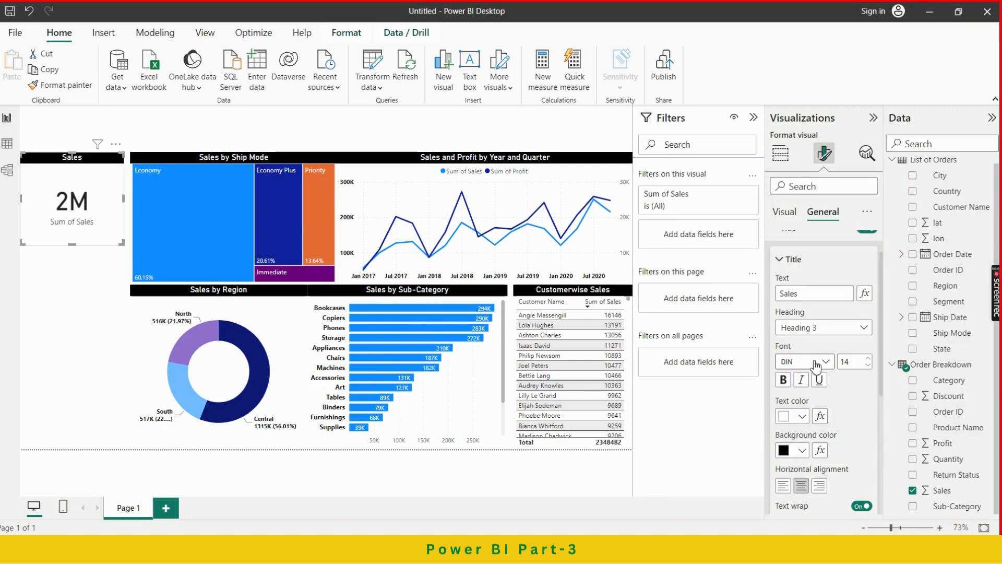
scroll(851, 418, down, 2)
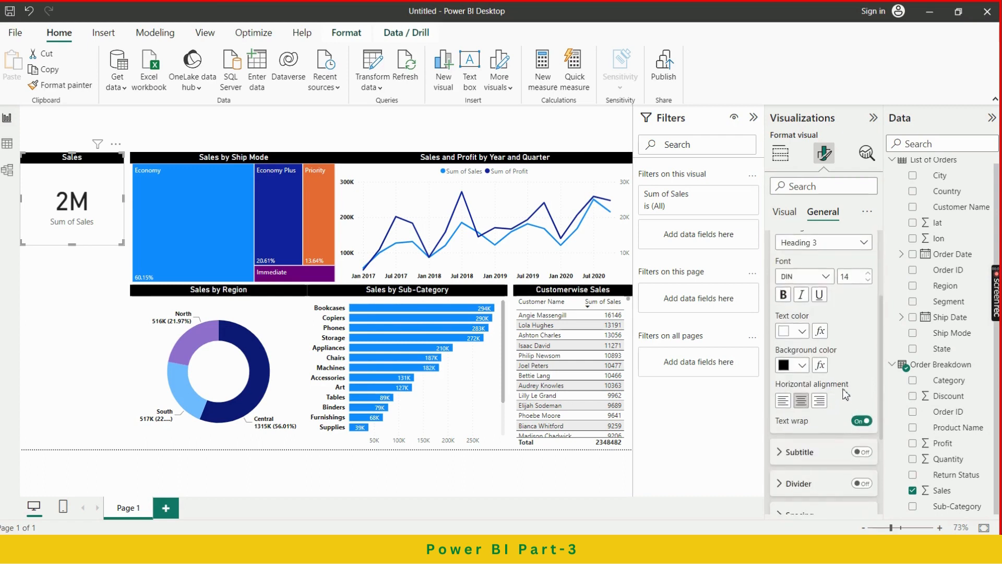
scroll(846, 394, down, 3)
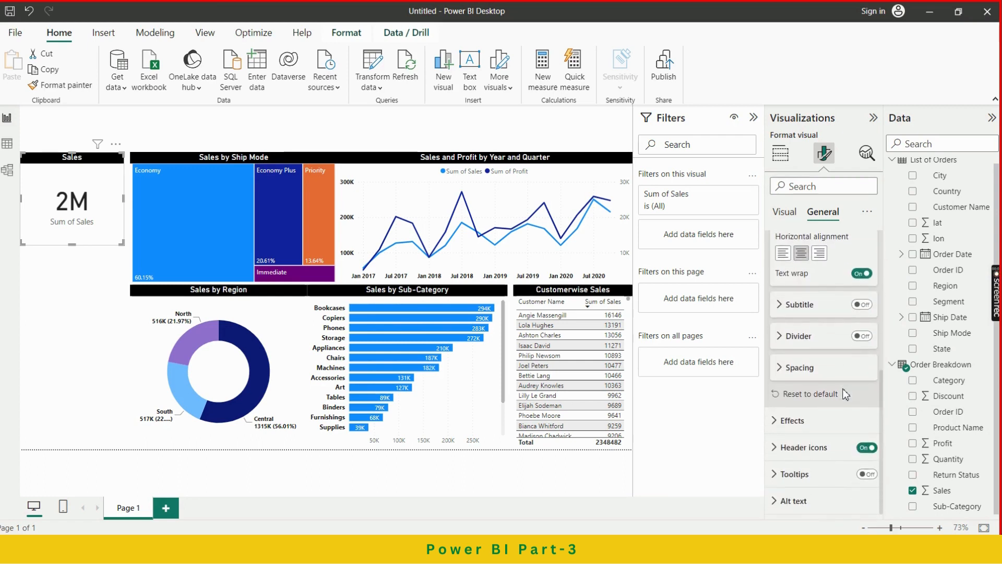
scroll(846, 394, up, 6)
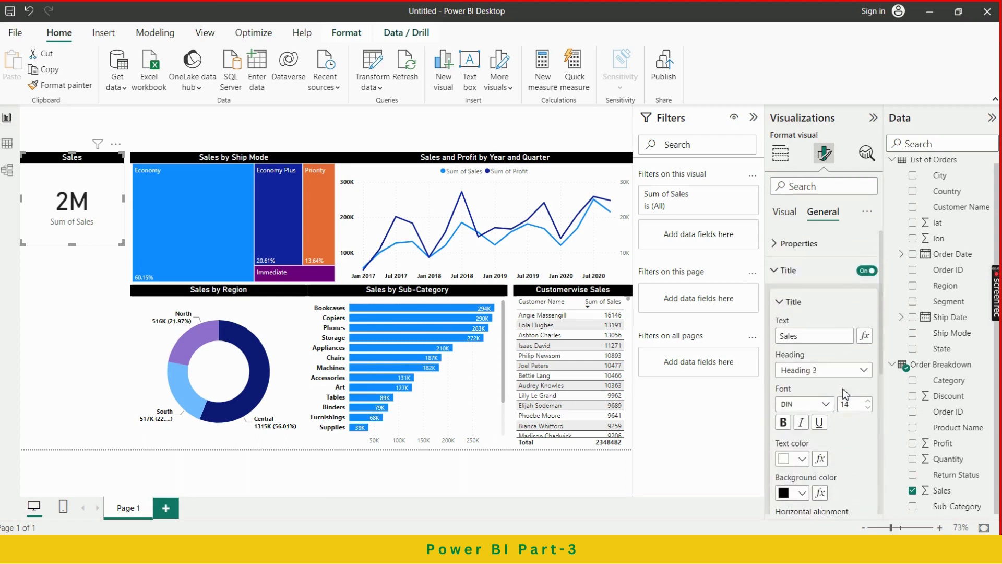
click(791, 275)
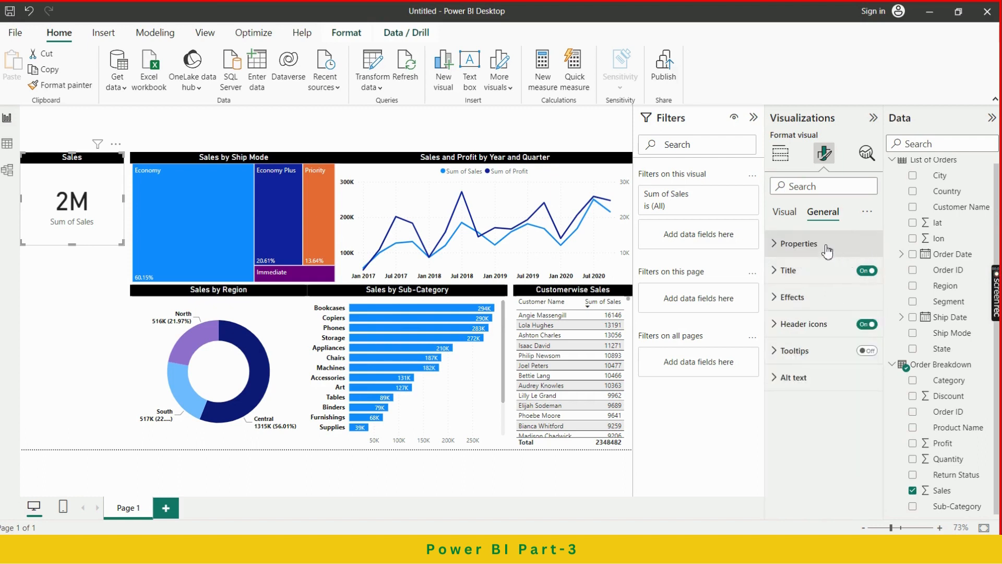
click(820, 244)
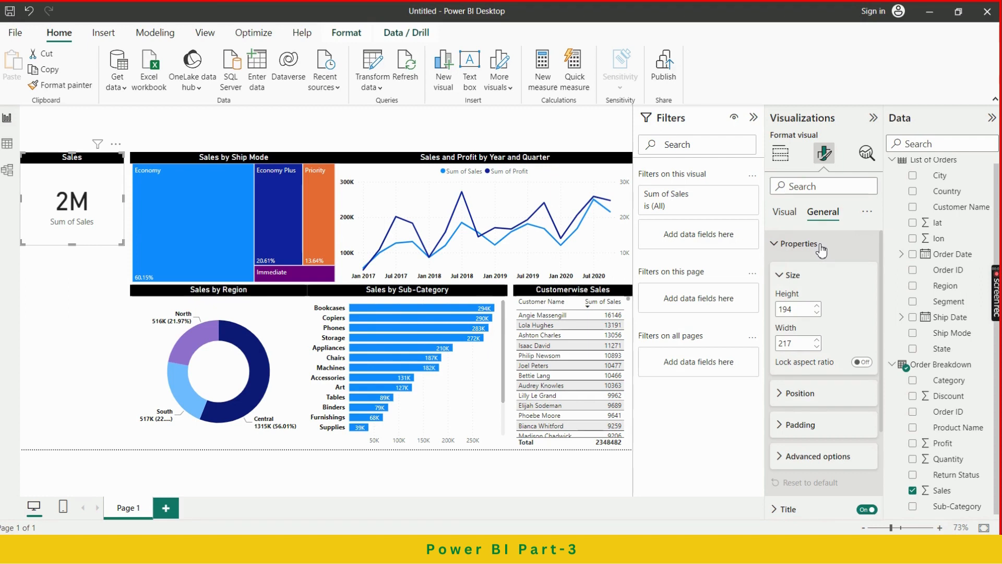
click(820, 246)
Step: Set the display units of the Sales card's callout value to Thousands
click(789, 214)
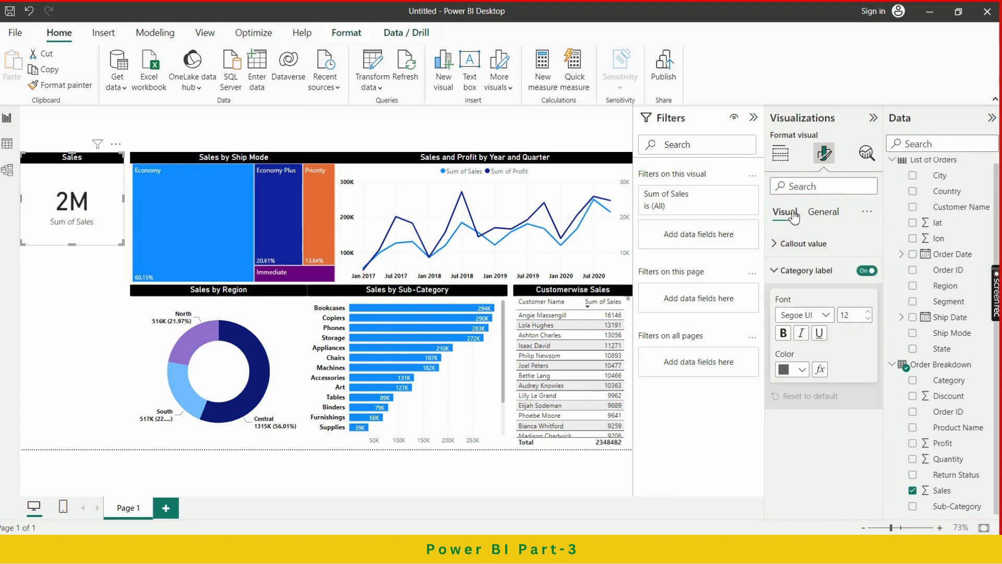
click(803, 243)
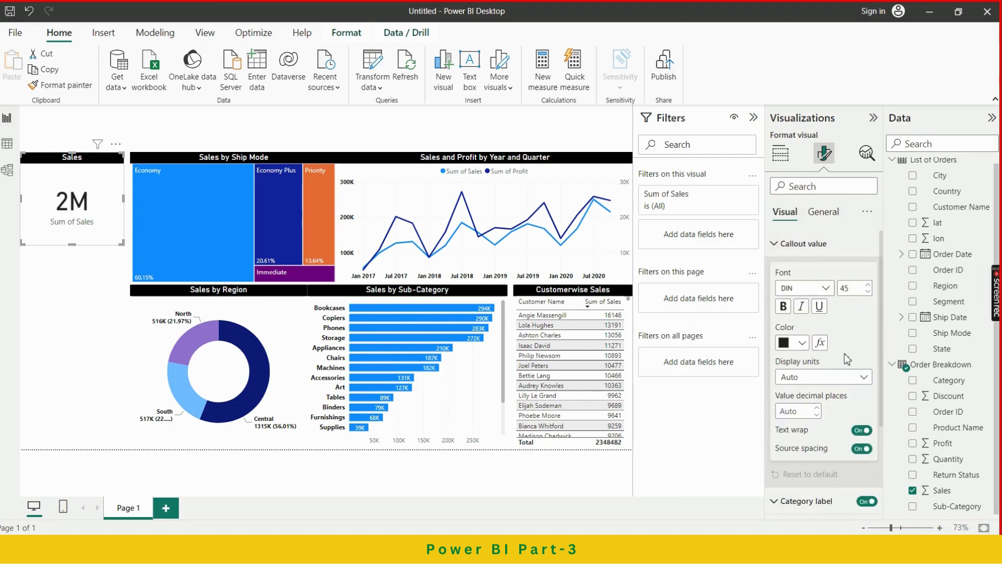
scroll(847, 355, down, 1)
click(863, 335)
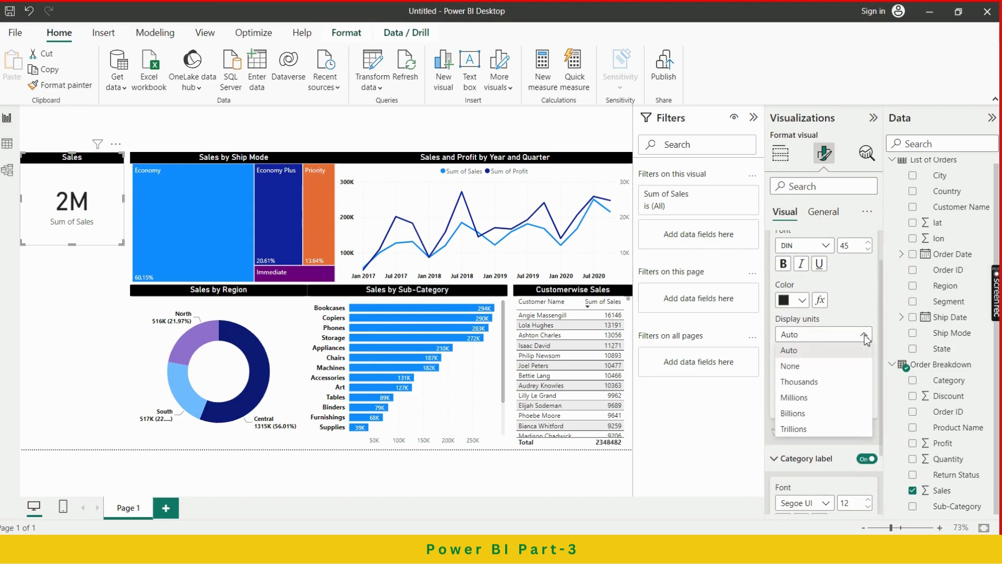
click(820, 383)
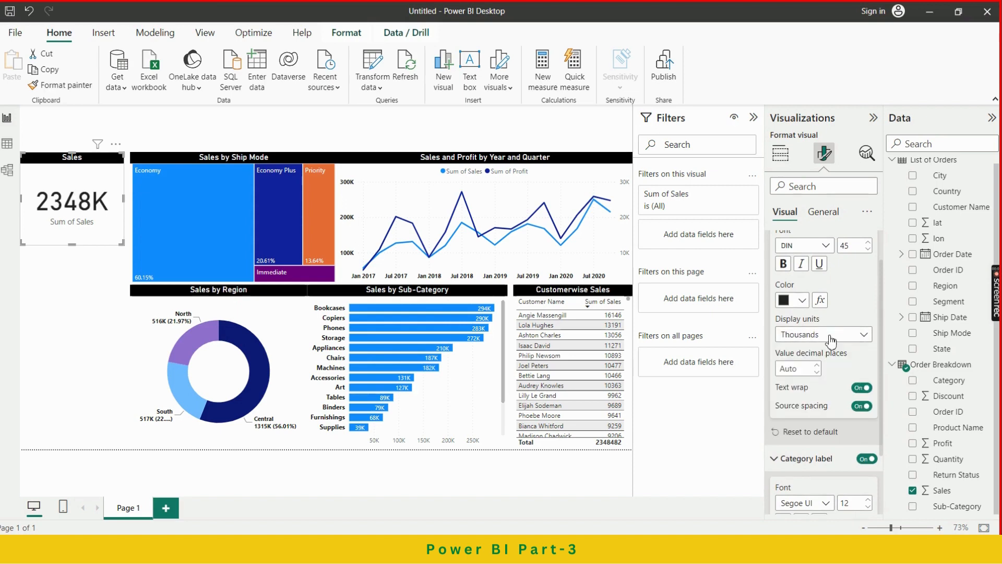
Step: Turn off the category label on the Sales card
scroll(842, 354, down, 2)
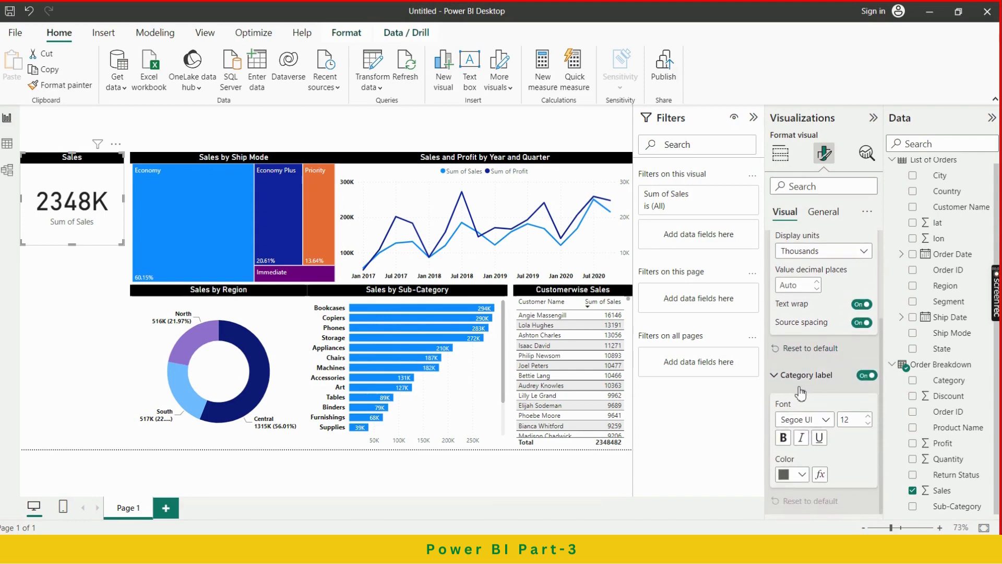
click(867, 376)
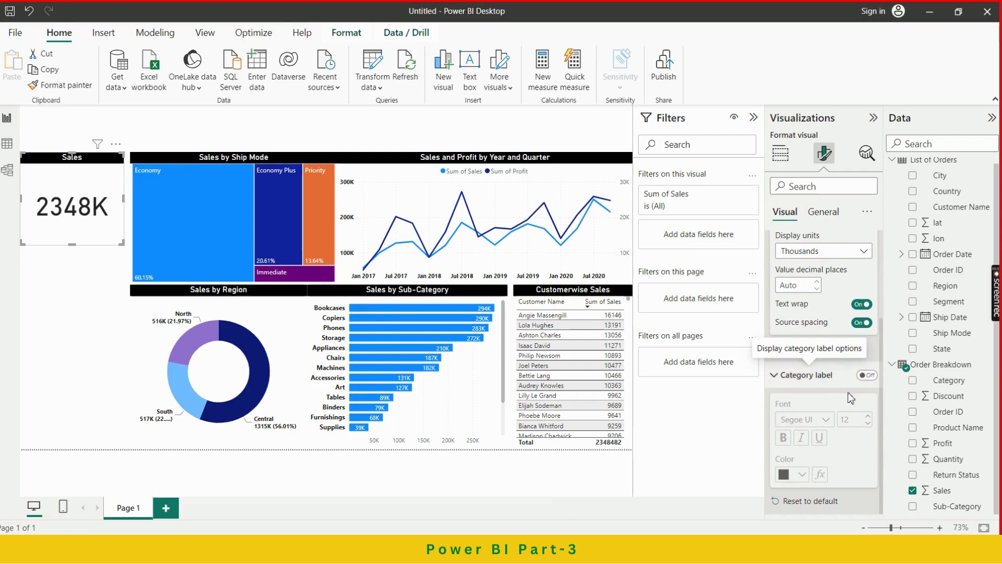
scroll(829, 358, up, 1)
scroll(829, 357, up, 2)
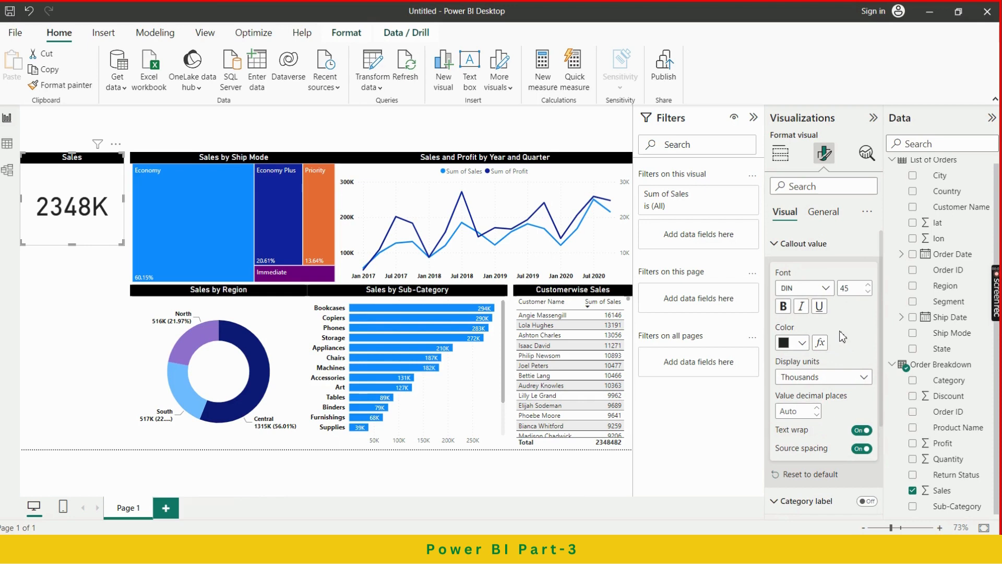
scroll(843, 336, down, 3)
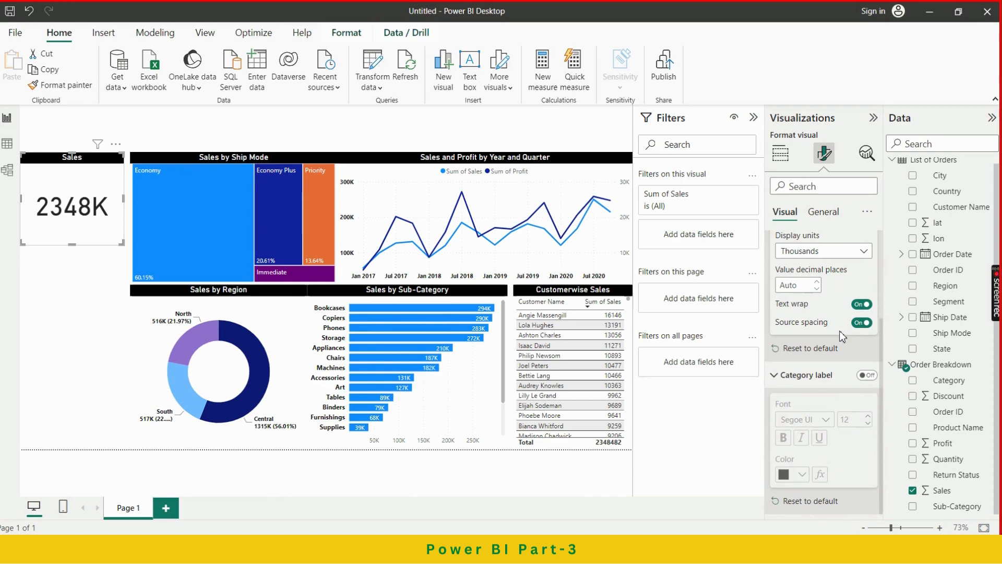
scroll(843, 337, up, 3)
Step: Examine the Sales card's size properties and its title formatting options
click(823, 212)
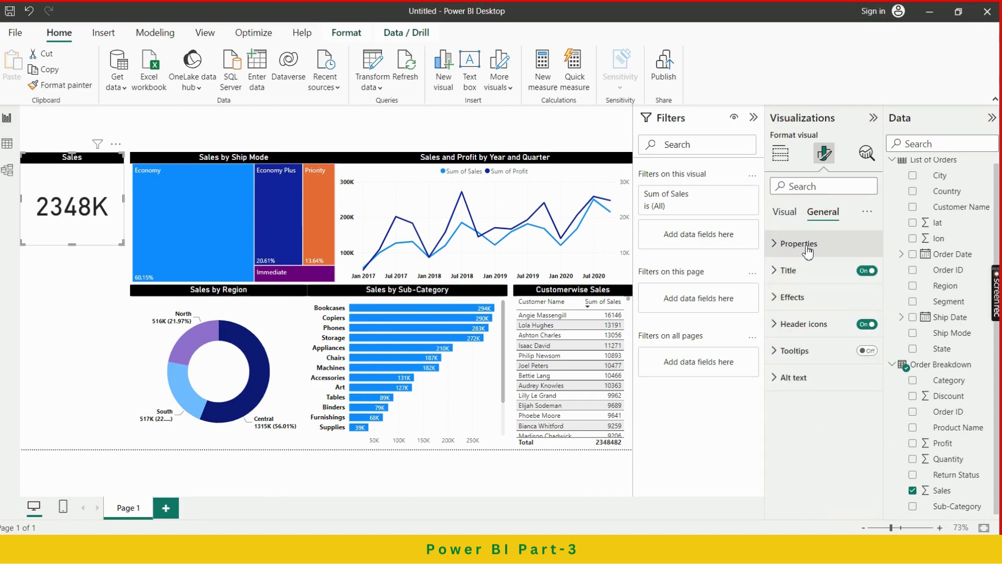
click(808, 251)
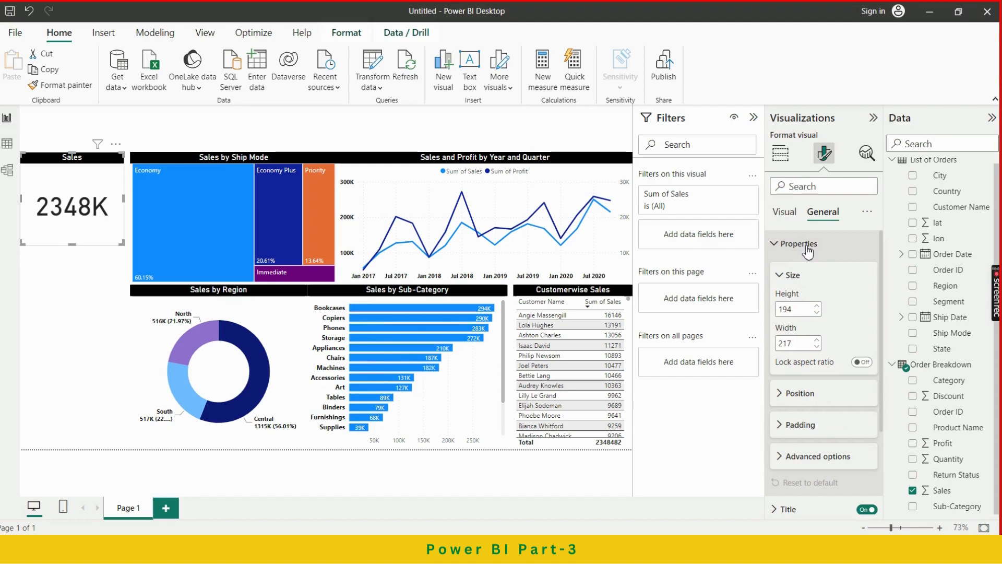
click(807, 249)
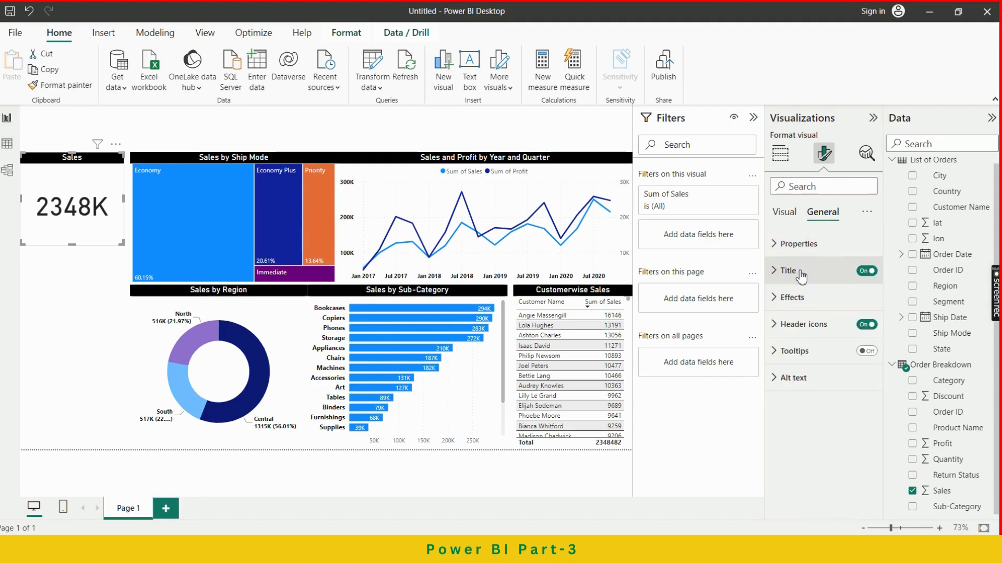
click(802, 273)
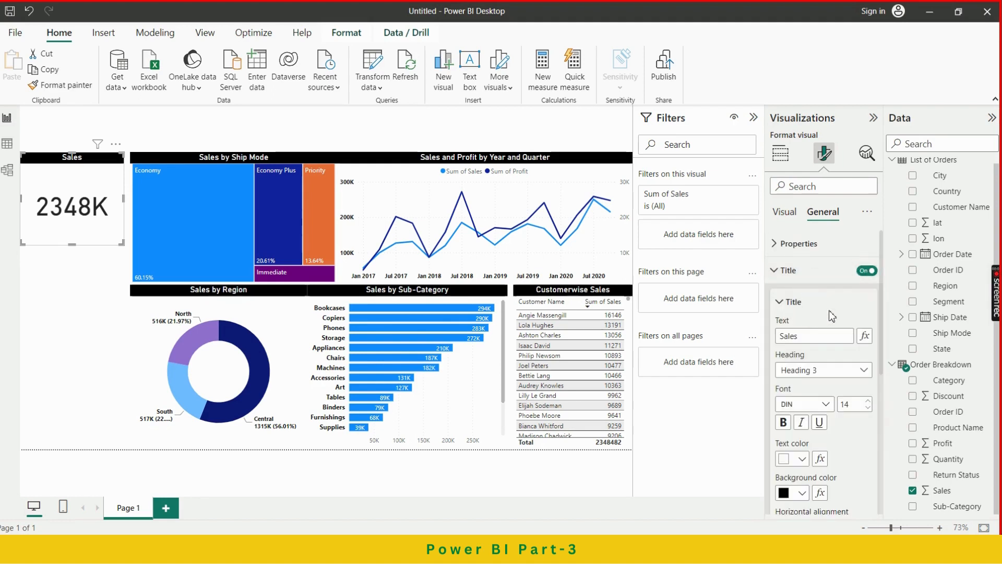
scroll(830, 313, down, 1)
scroll(832, 315, down, 2)
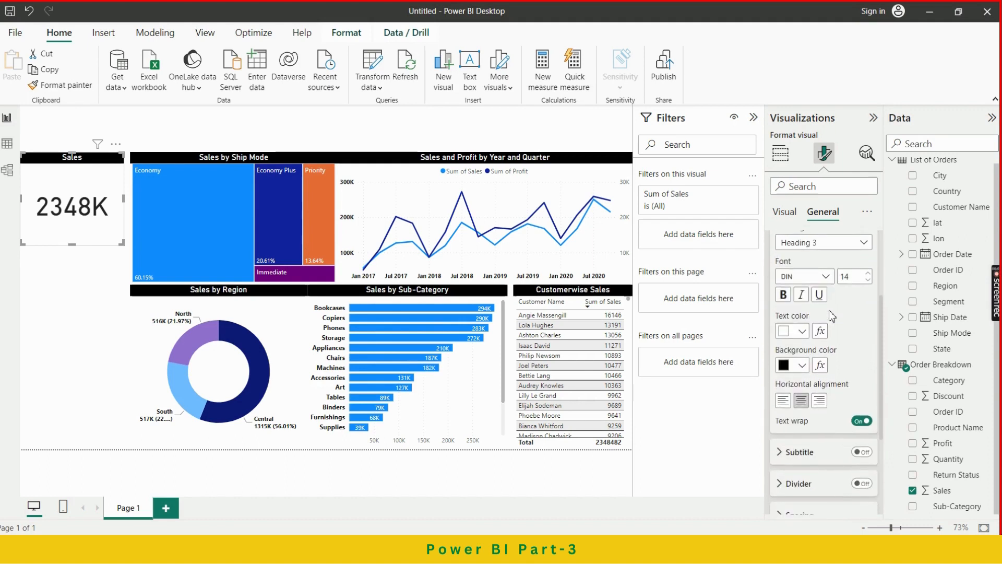
scroll(832, 315, up, 3)
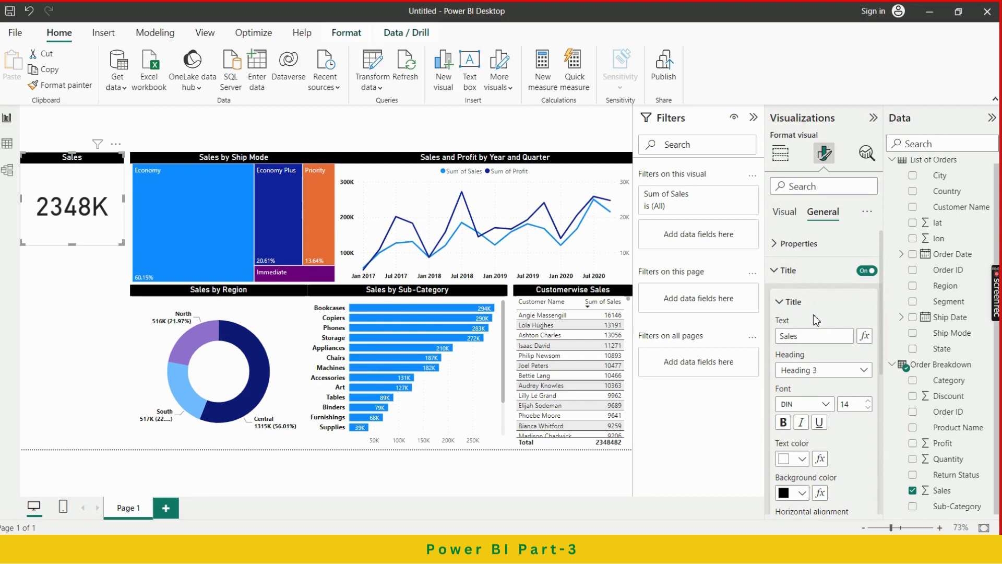
scroll(813, 315, down, 1)
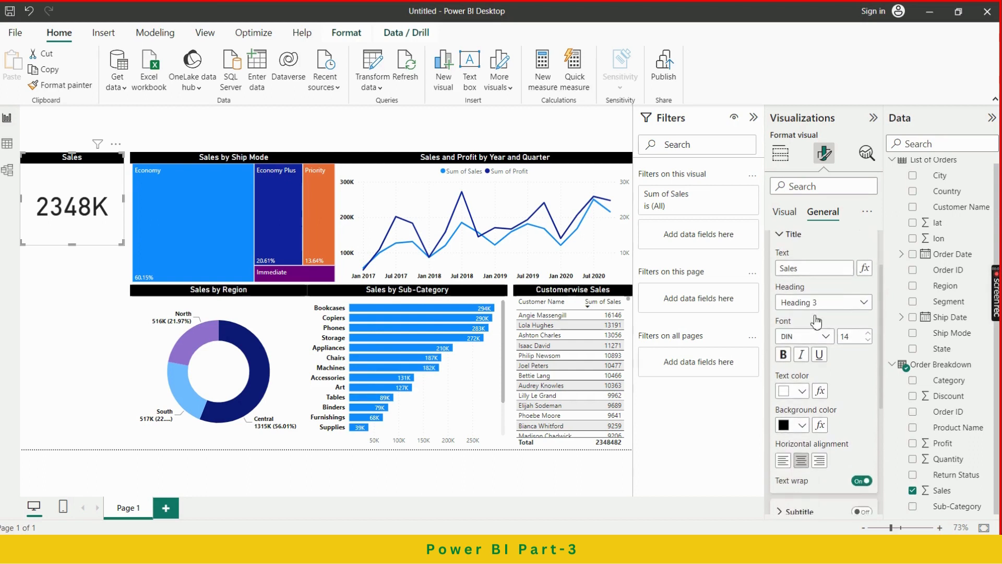
scroll(814, 316, down, 4)
scroll(817, 321, down, 2)
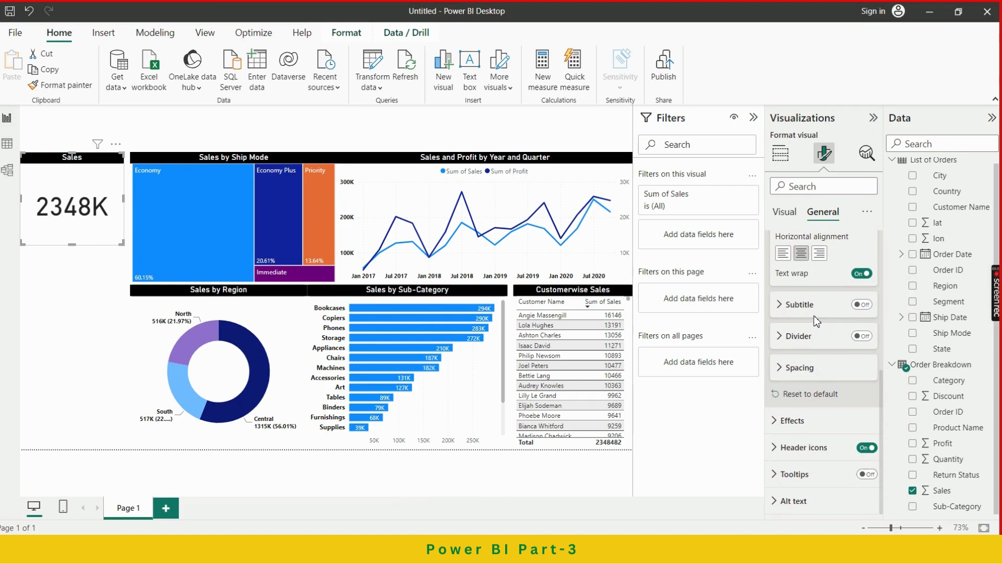
scroll(814, 316, up, 6)
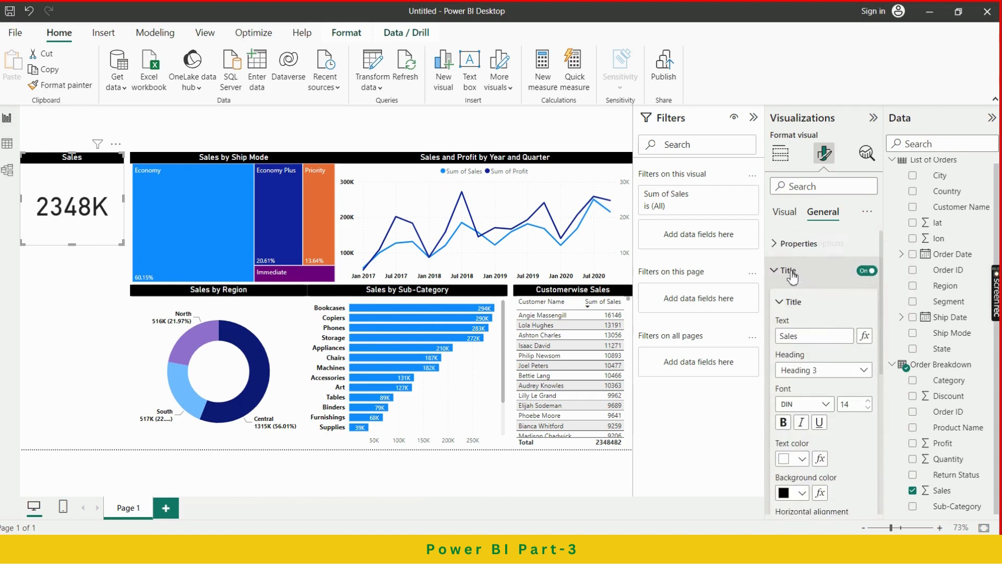
click(792, 277)
Step: Set the Sales card's background color to the darkest shade of the theme's dark blue
click(801, 302)
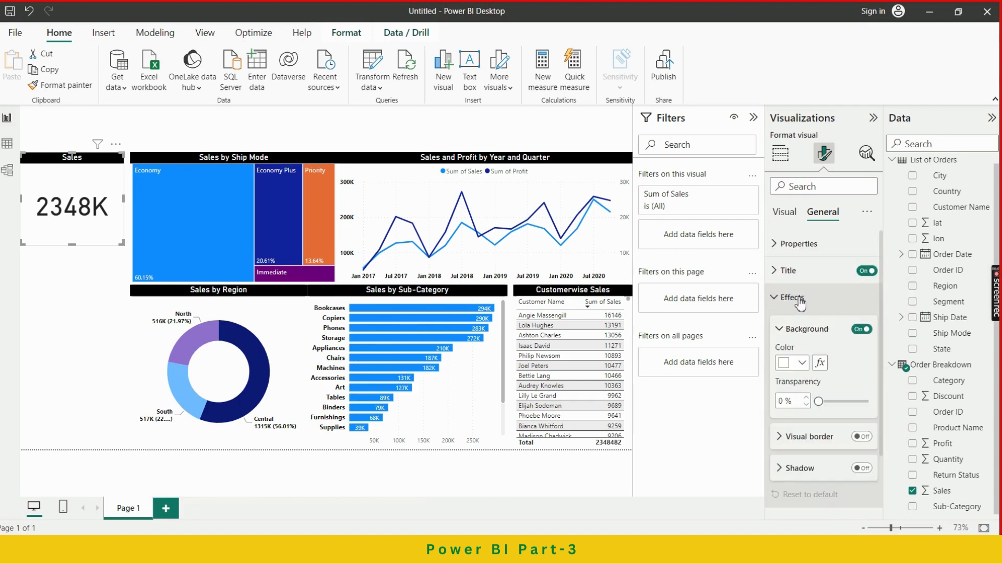
click(802, 364)
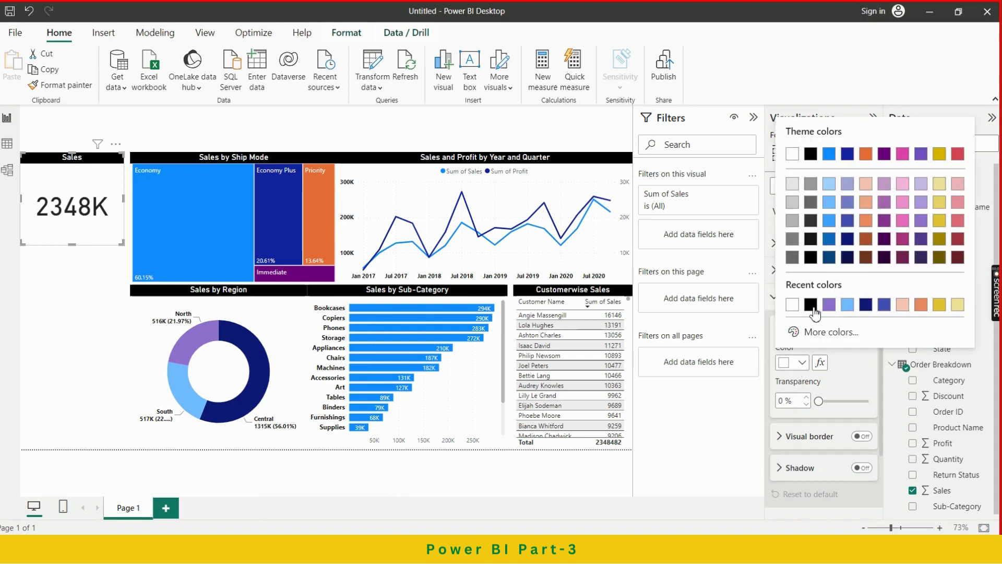
click(847, 259)
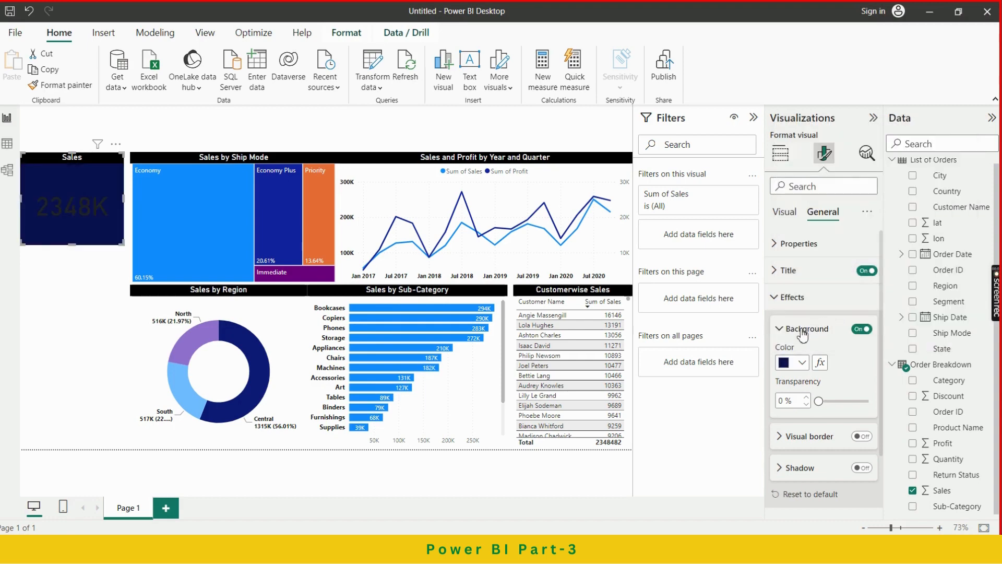
click(793, 297)
Step: Change the Sales card's callout value color to White
click(786, 212)
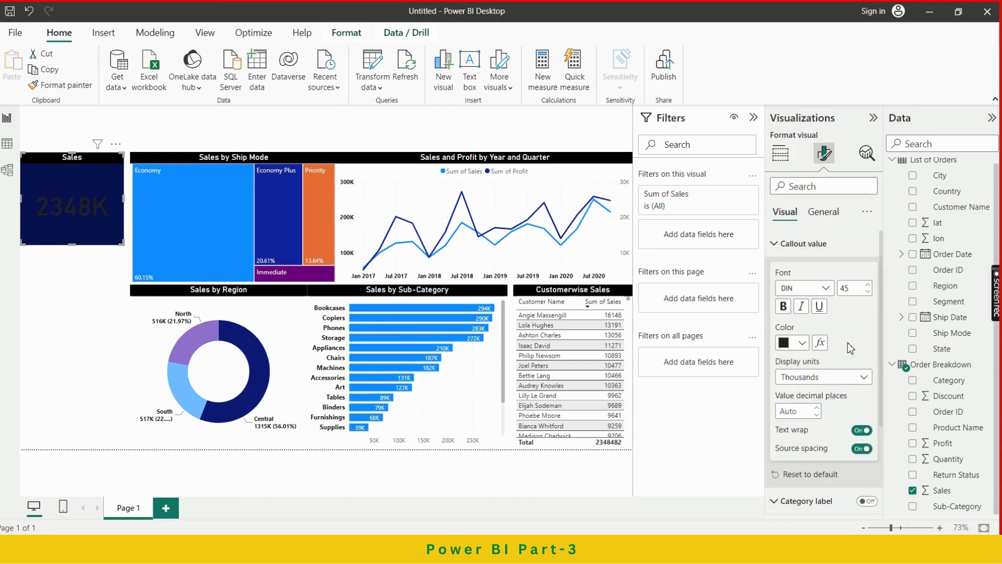
scroll(842, 334, down, 3)
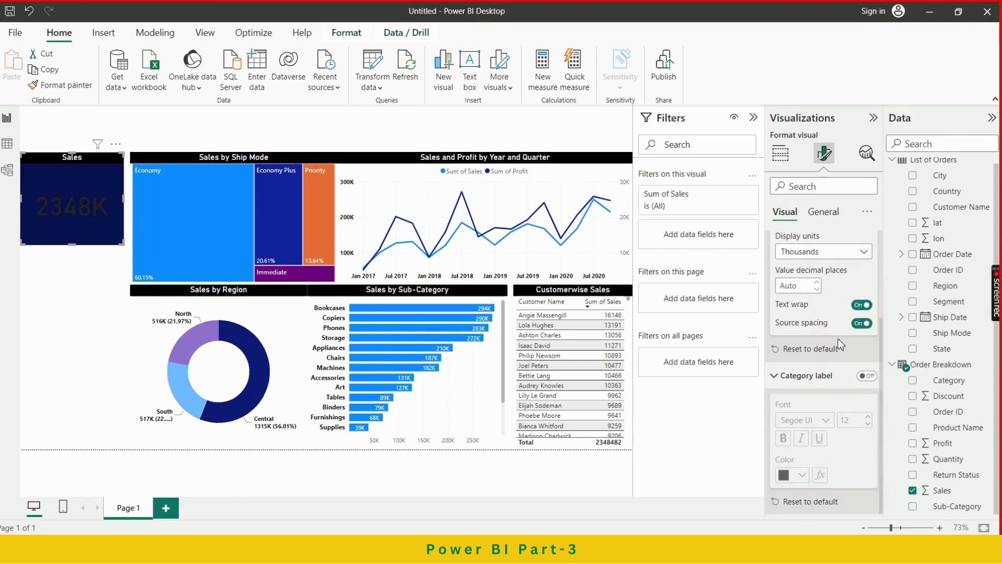
scroll(842, 285, up, 1)
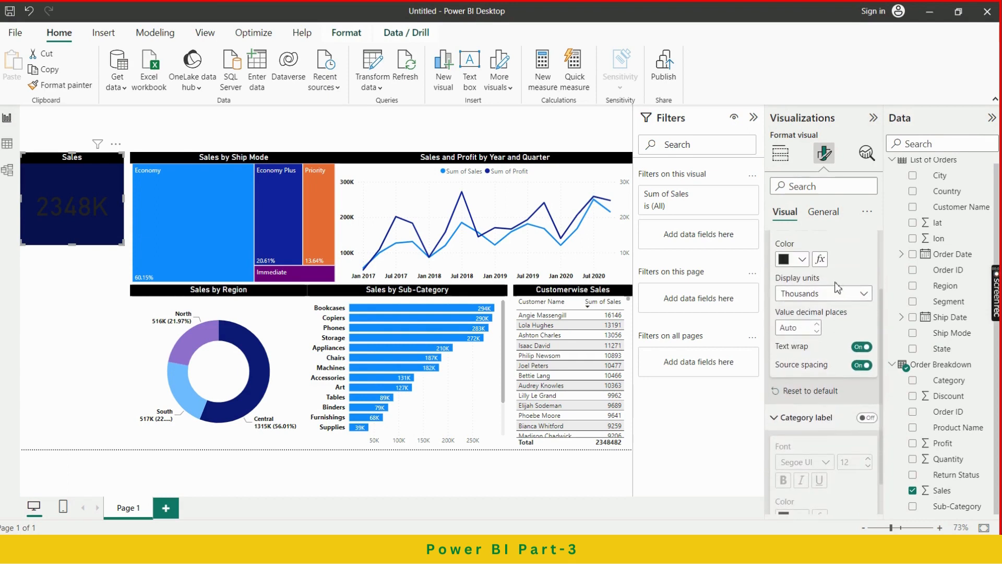
click(802, 259)
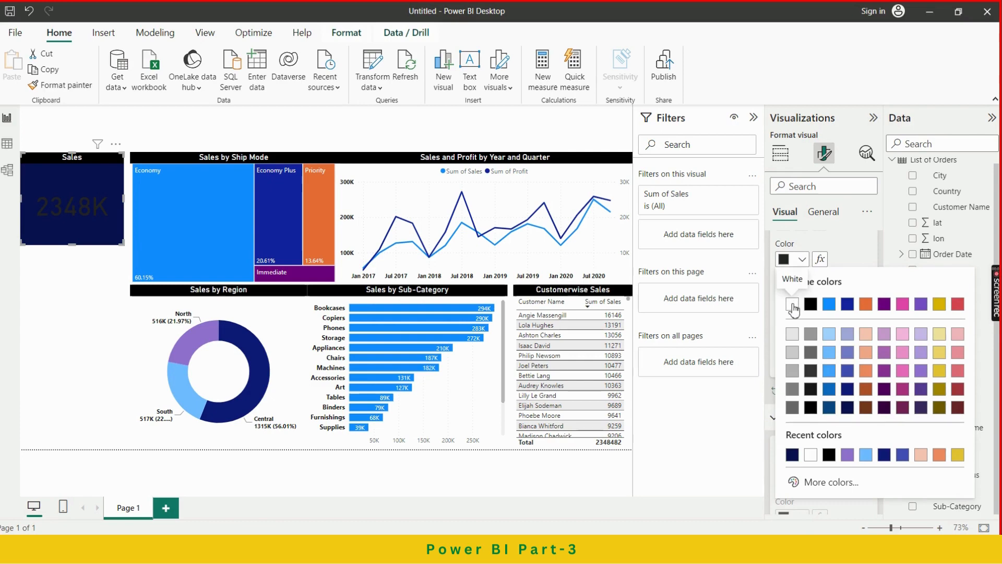
click(792, 303)
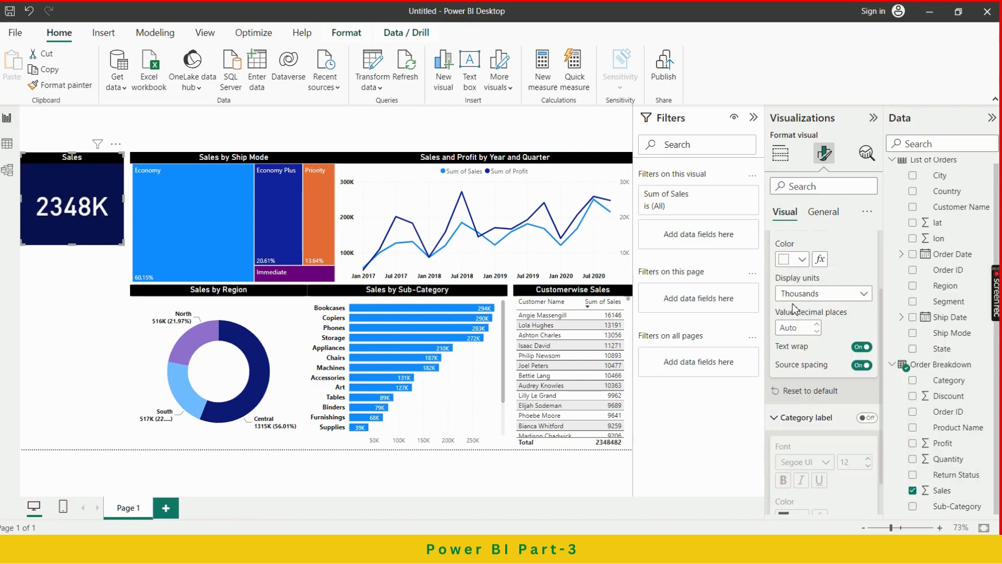
scroll(802, 245, up, 2)
click(801, 245)
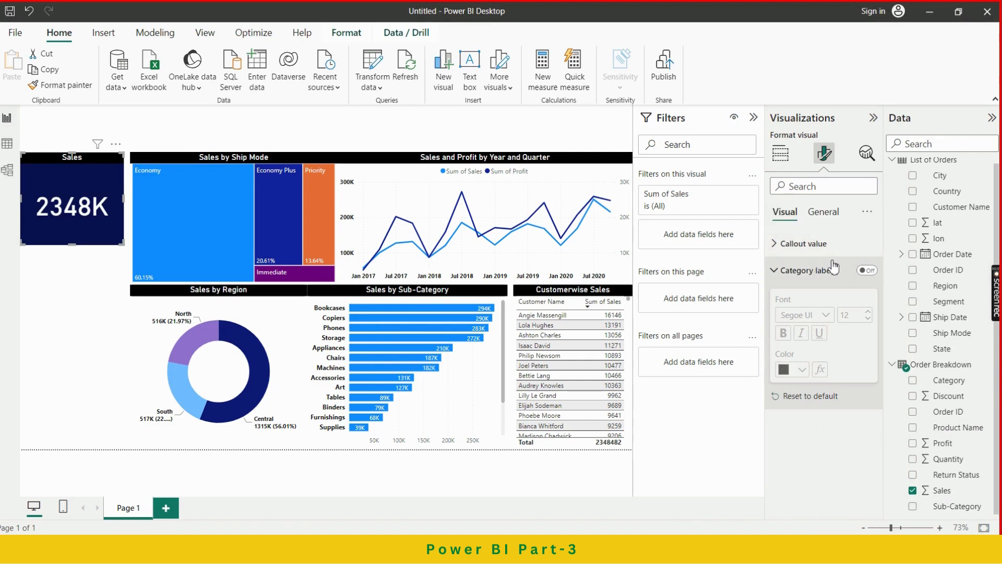
Step: Set the Sales card's background color to the darkest shade of the theme's purple
click(823, 214)
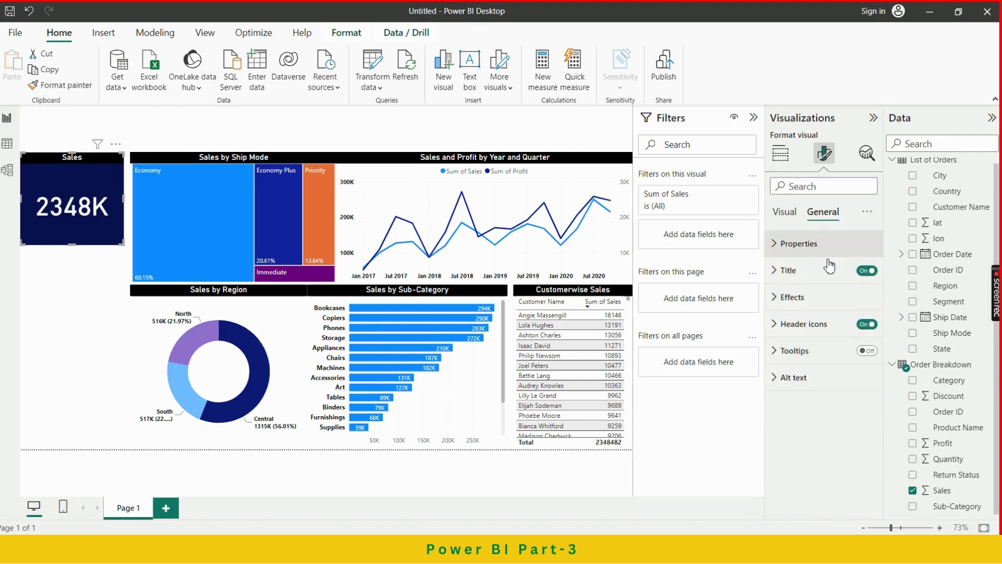
click(793, 296)
click(802, 364)
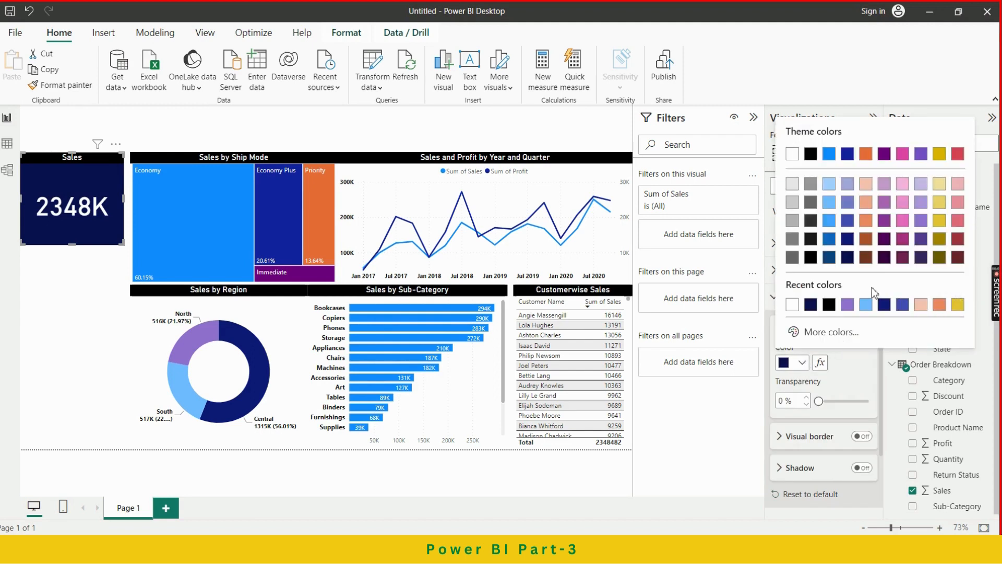
click(891, 258)
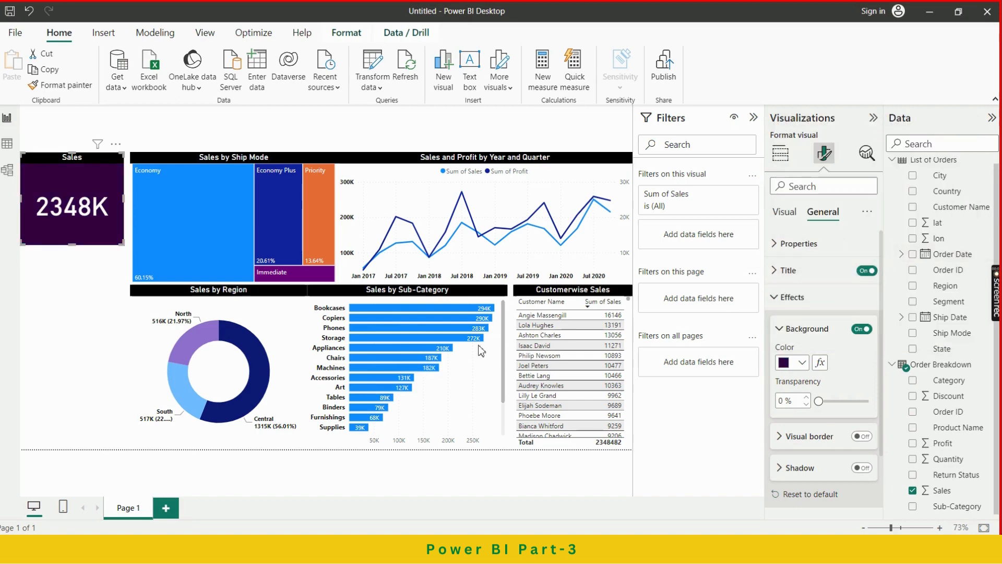
click(56, 336)
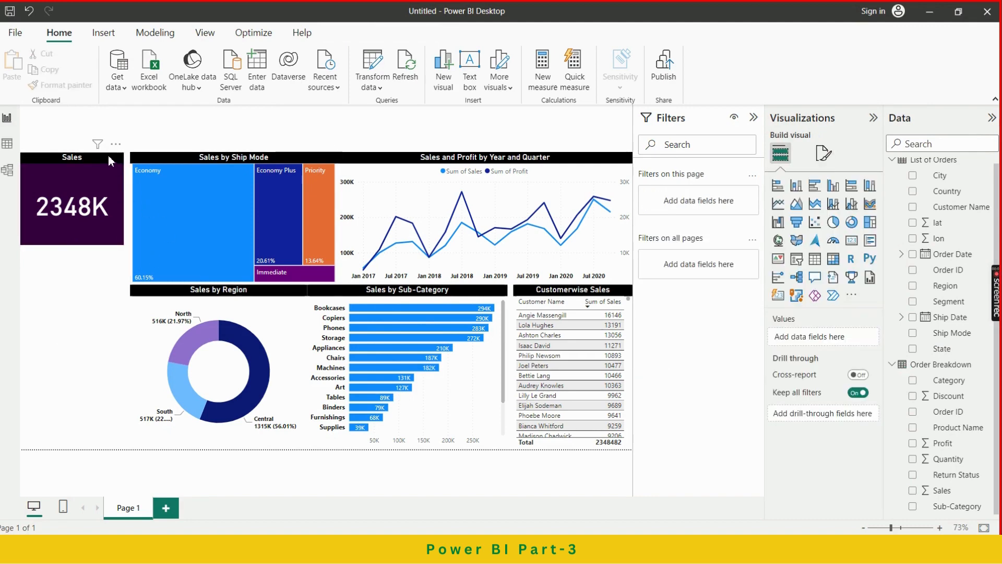
Step: Widen the Sales card slightly so that it meets the edge of the Sales by Ship Mode treemap
click(118, 197)
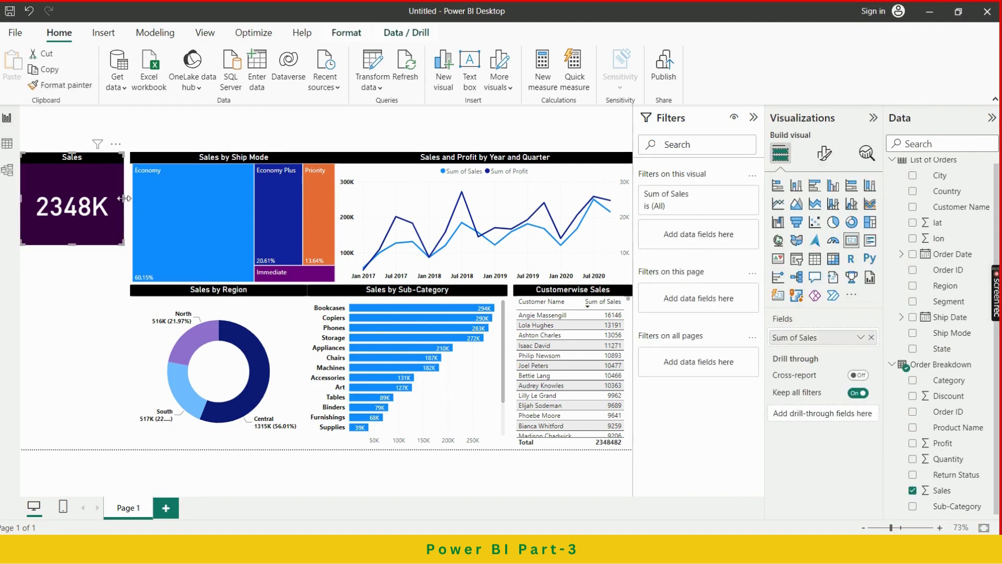
drag(125, 204, 130, 203)
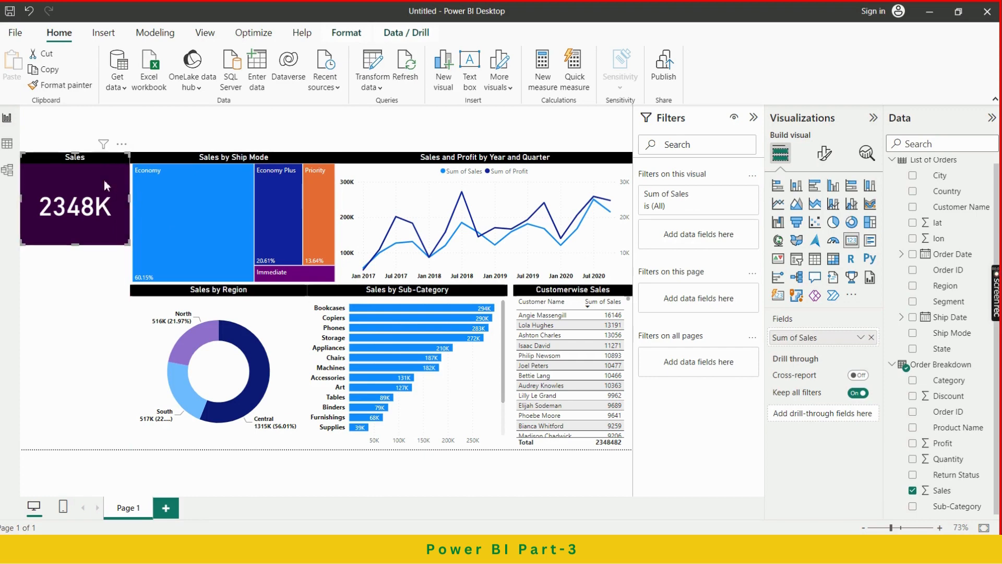
click(89, 285)
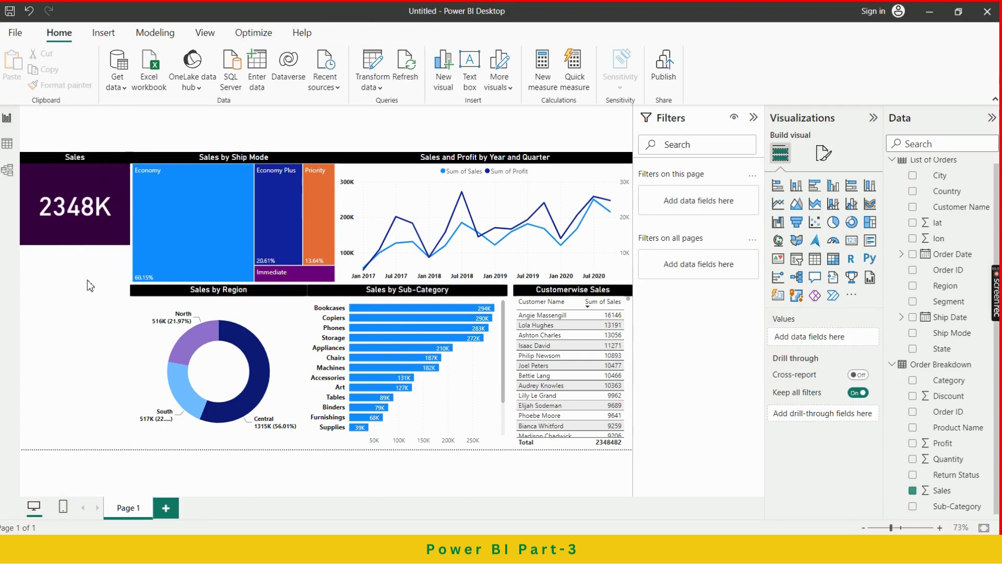
Step: Select the Sales by Ship Mode treemap and clear the Economy highlight from the page
click(141, 201)
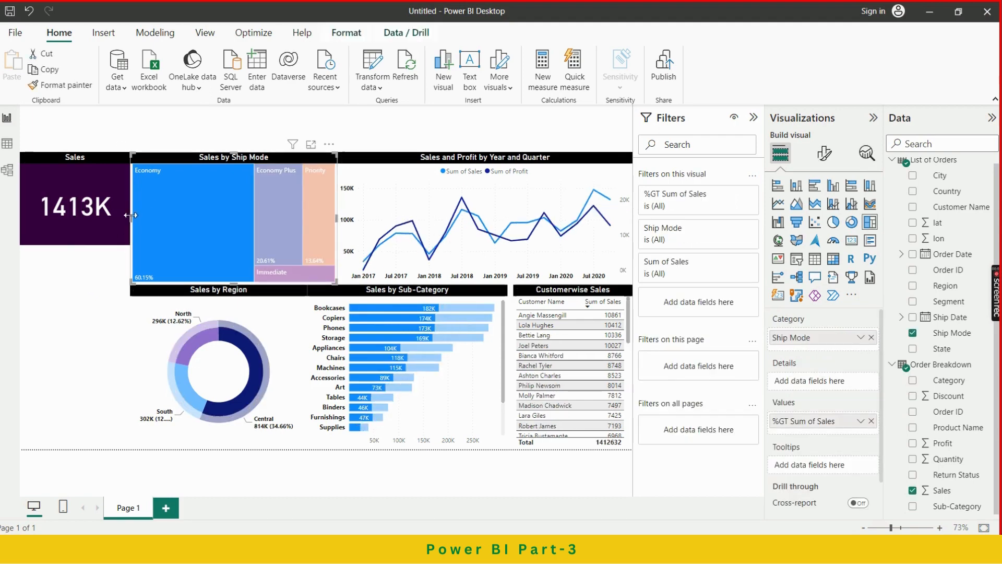
click(189, 212)
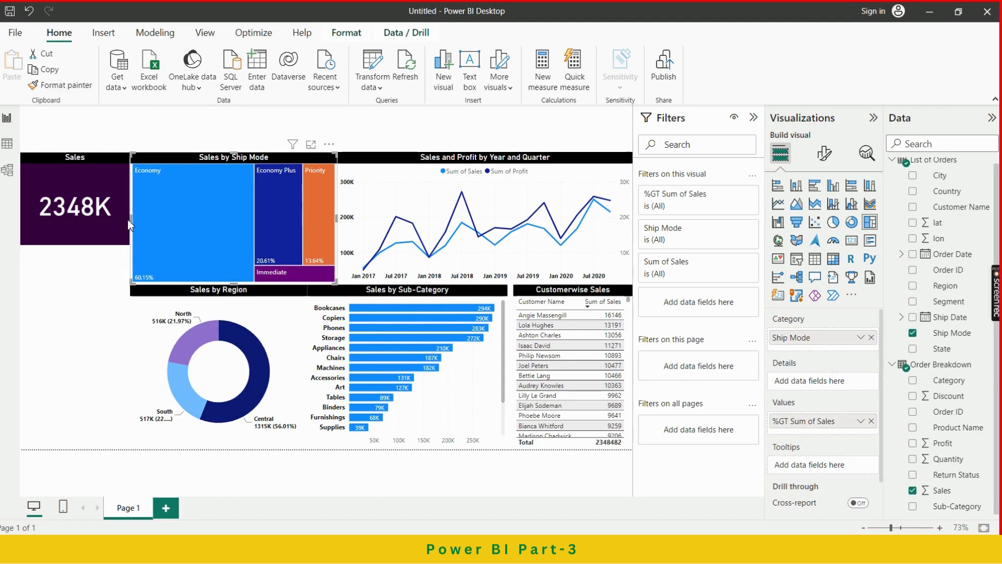
Step: Move the Sales card down beside the Sales by Region donut chart, aligned with the lower edge of the page
drag(129, 225, 134, 226)
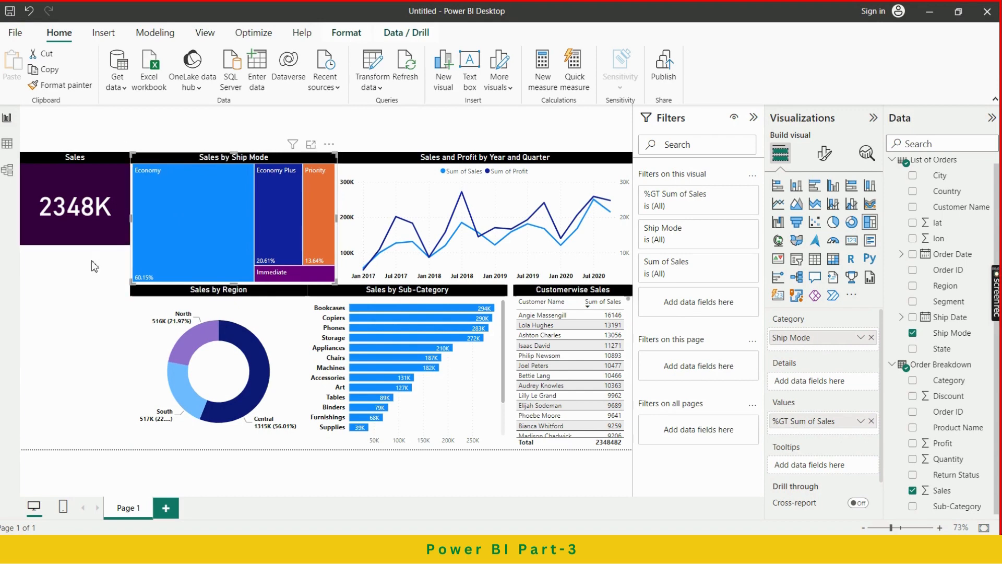
click(103, 289)
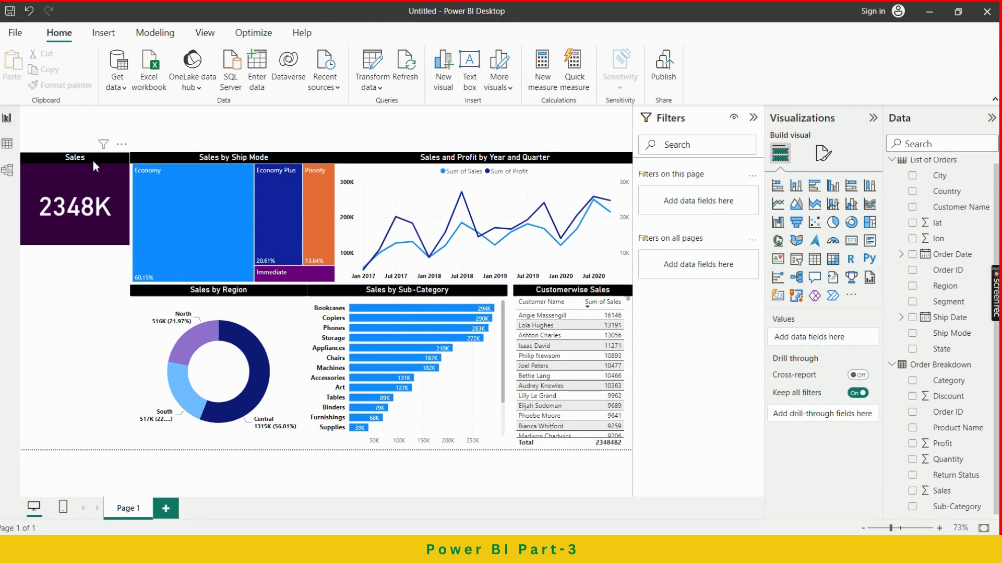
drag(93, 160, 80, 359)
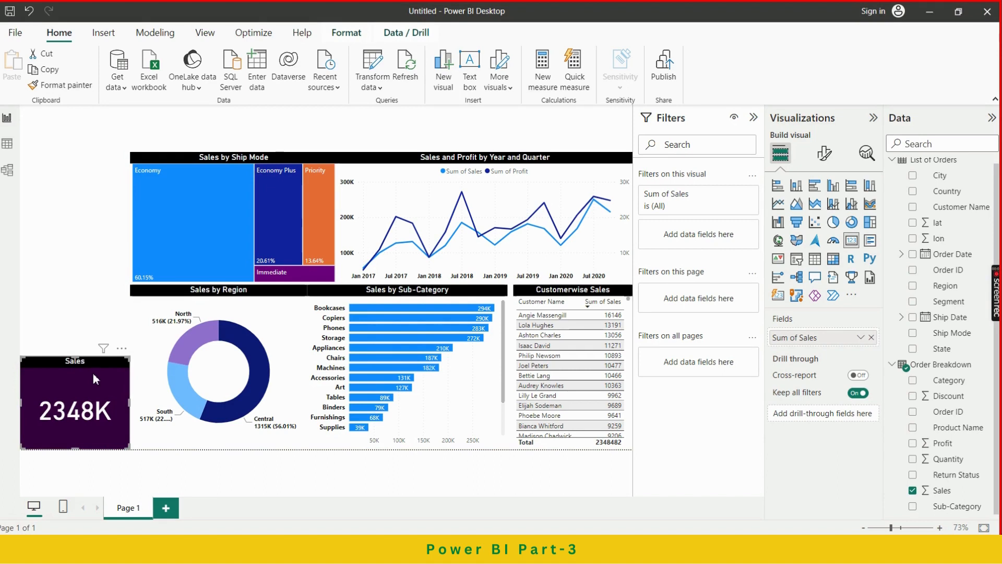
Step: Duplicate the Sales card and place the copy directly above the original
key(ctrl+c)
key(ctrl+v)
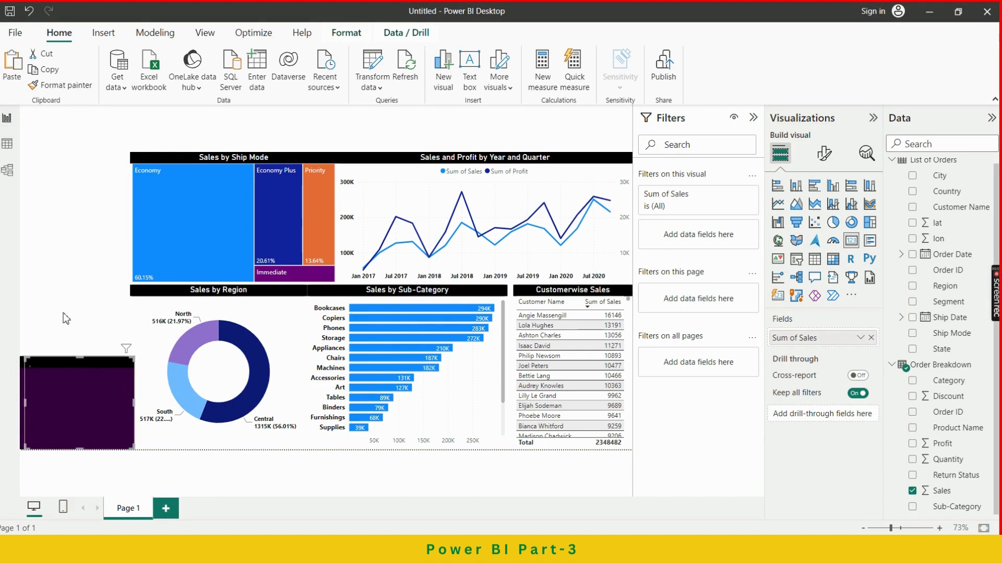
drag(89, 367, 82, 294)
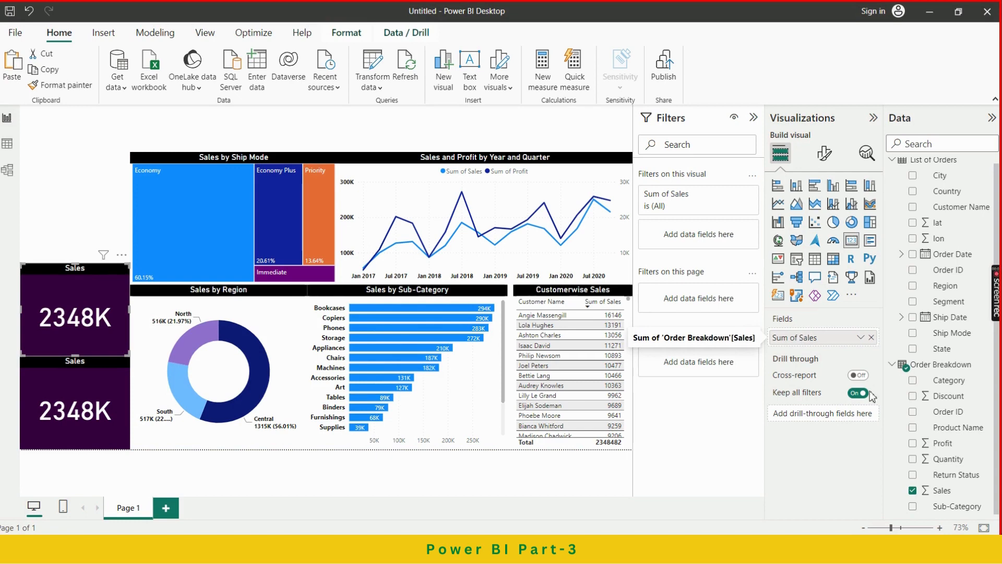
Step: Replace the Sales field of the upper card with Profit and change the card's title to Profits
drag(945, 445, 808, 342)
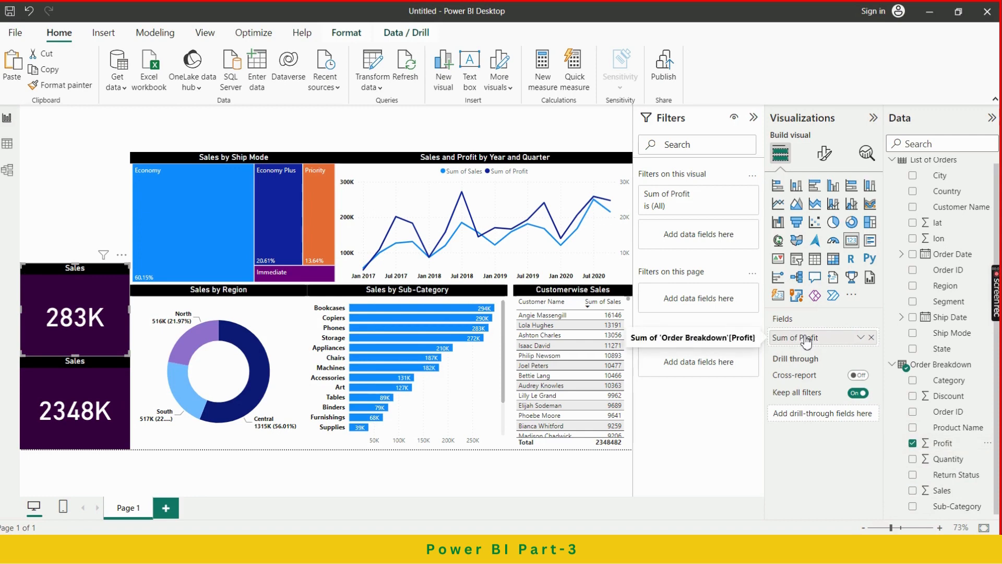
click(824, 153)
click(823, 211)
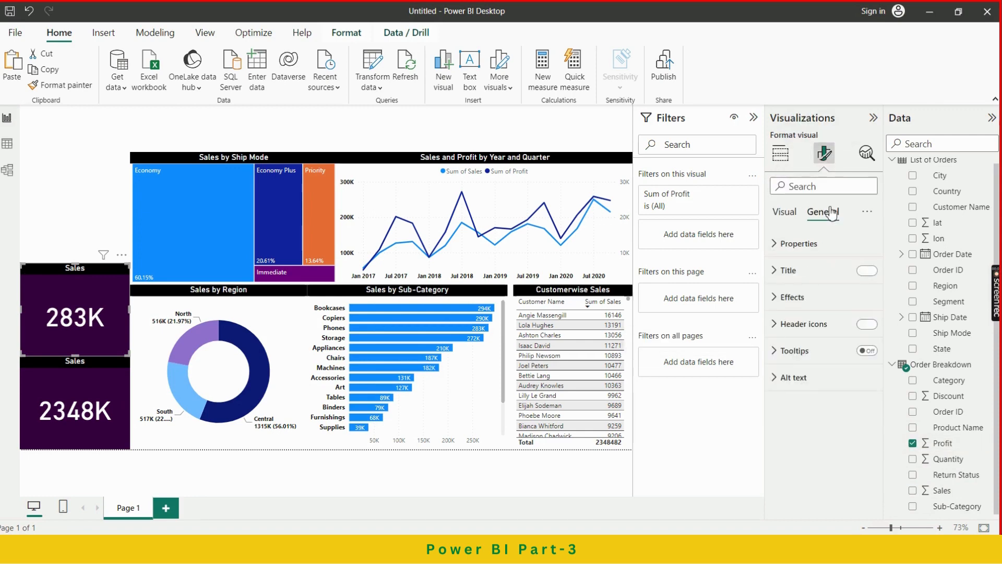
click(804, 275)
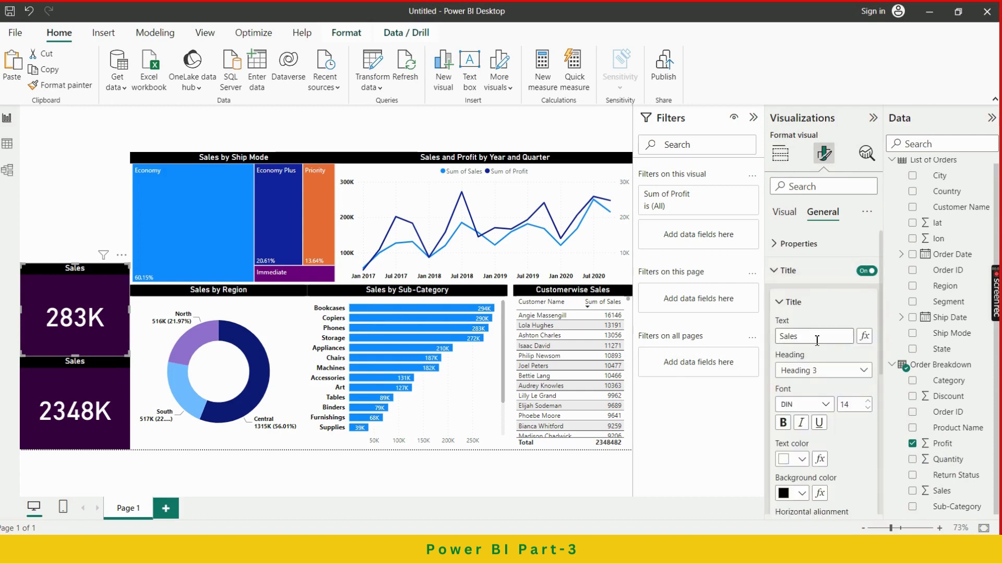
key(BackSpace)
key(BackSpace)
key(BackSpace)
text(Profit)
click(840, 309)
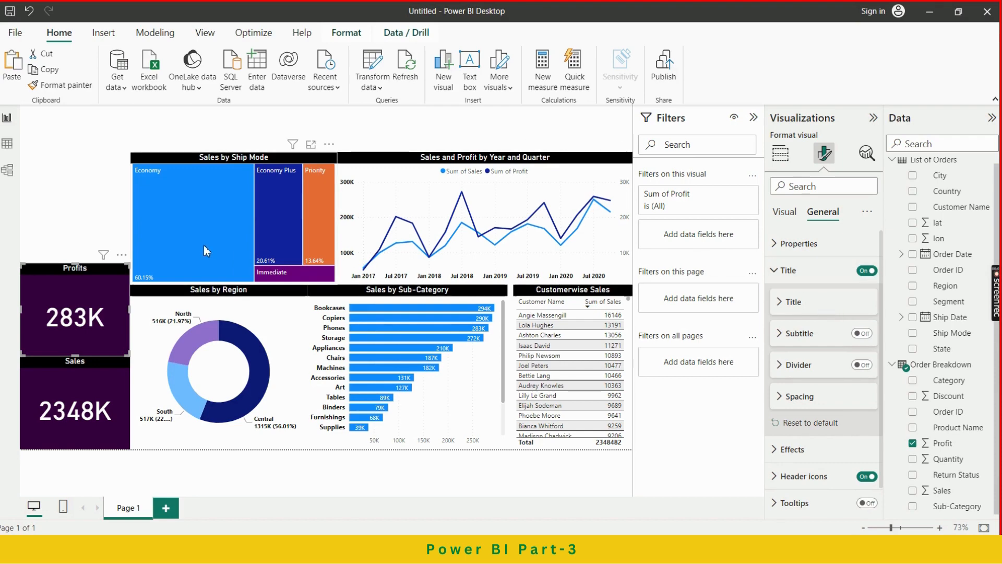
mouse_move(205, 250)
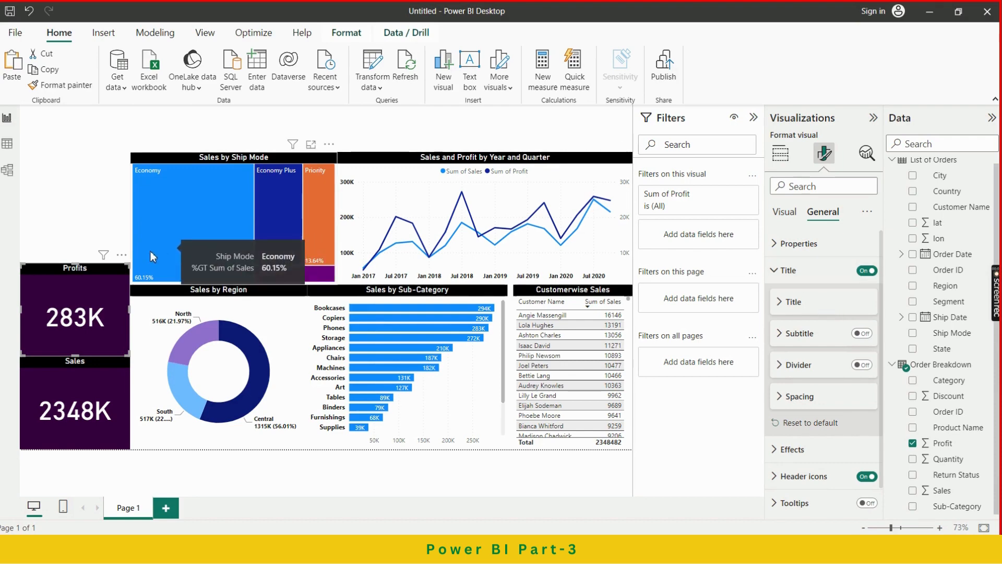
click(49, 198)
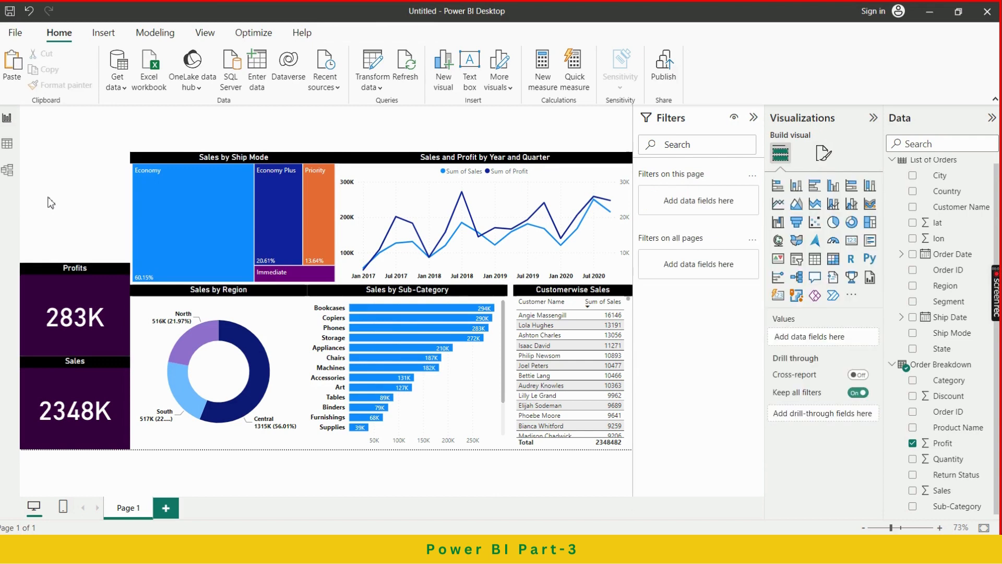
Step: Add another copy of the Sales card and place it directly above the Profits card
click(72, 370)
drag(72, 373, 77, 179)
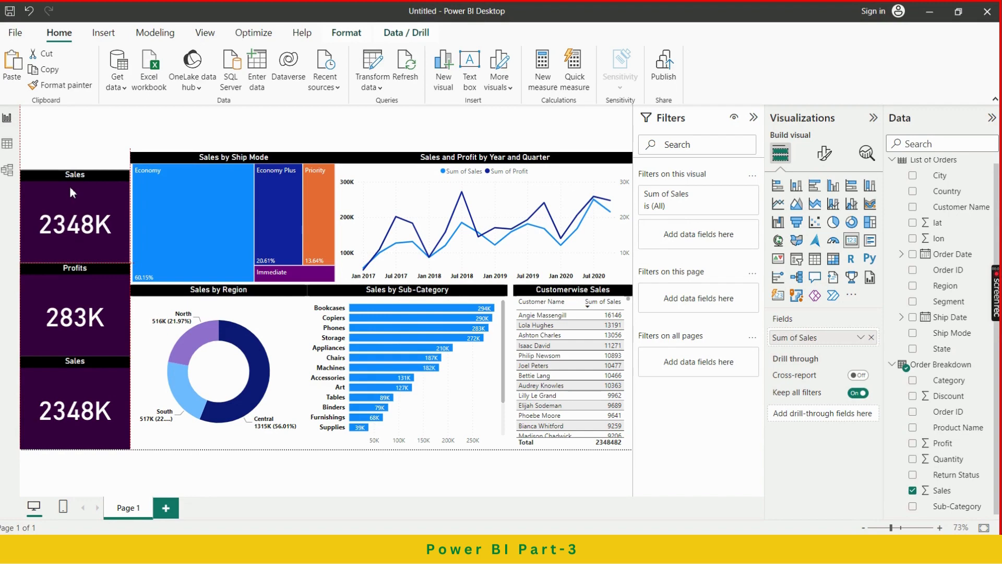
click(70, 189)
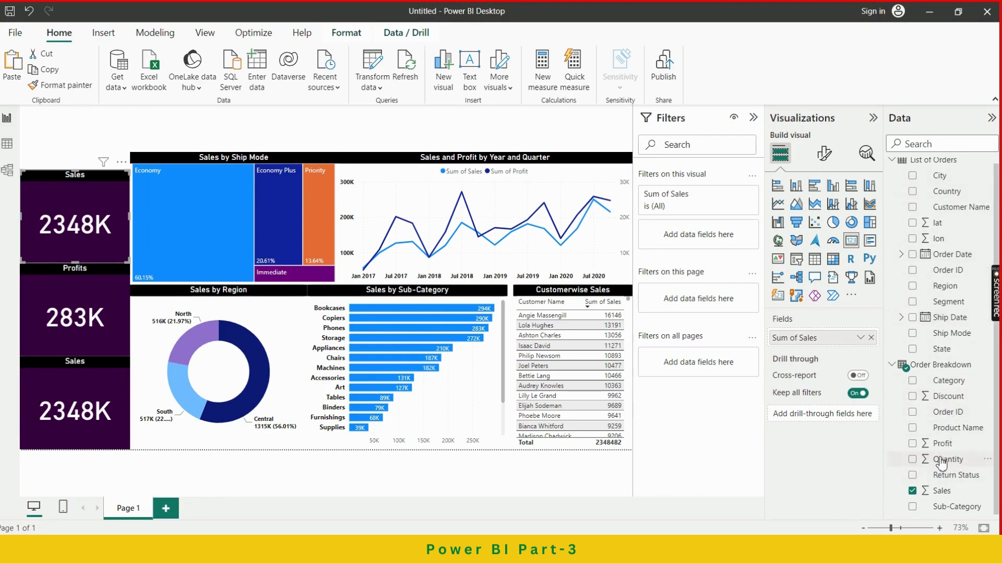
Step: Replace the uppermost card's Sales field with Quantity and change its title to Quantity
drag(942, 460, 825, 337)
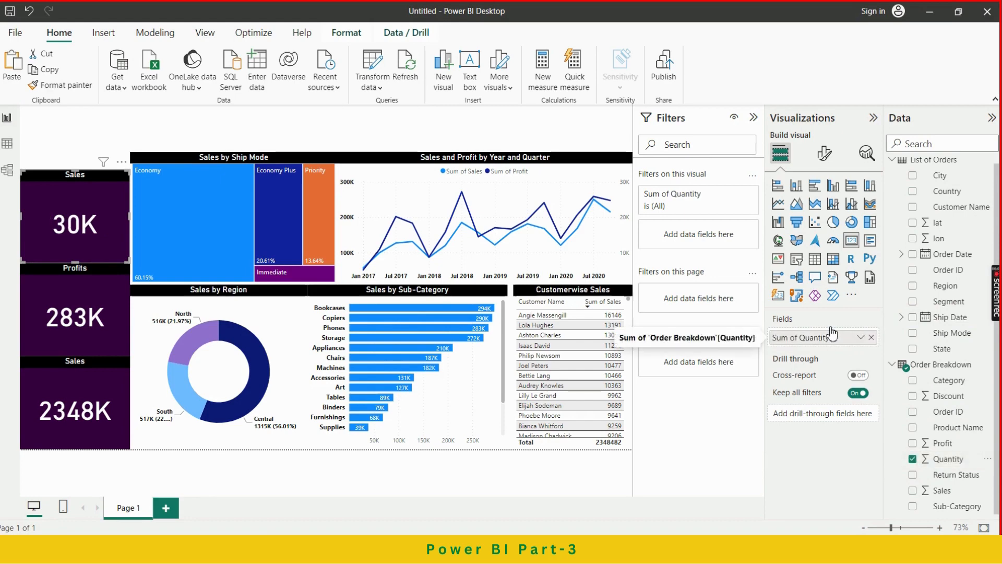
click(824, 153)
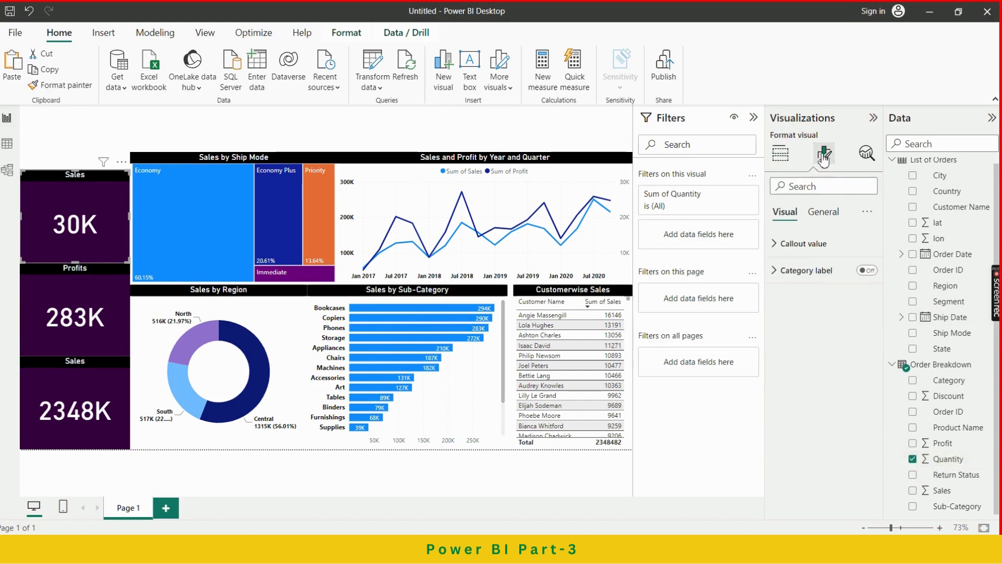
click(823, 211)
click(816, 271)
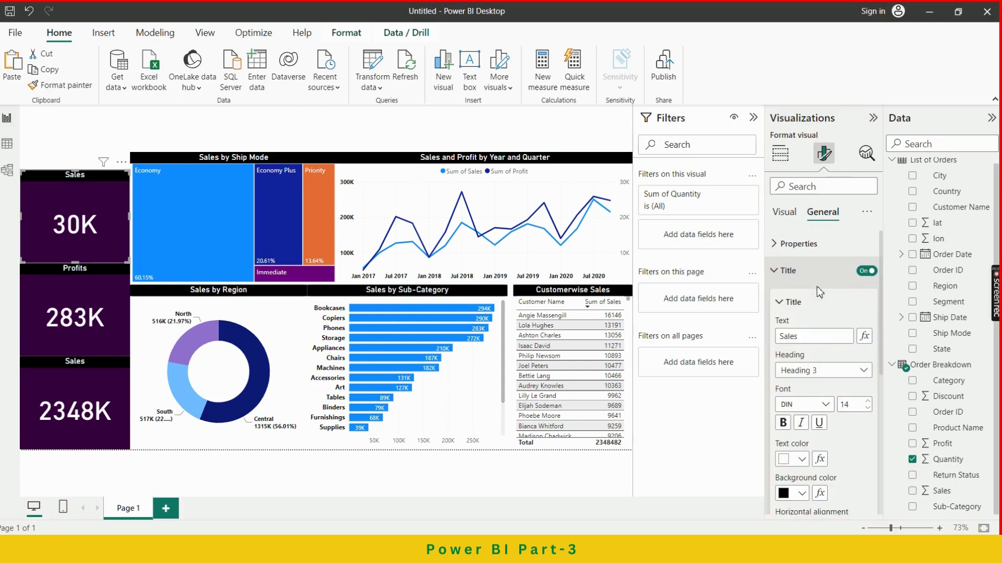
click(809, 337)
key(BackSpace)
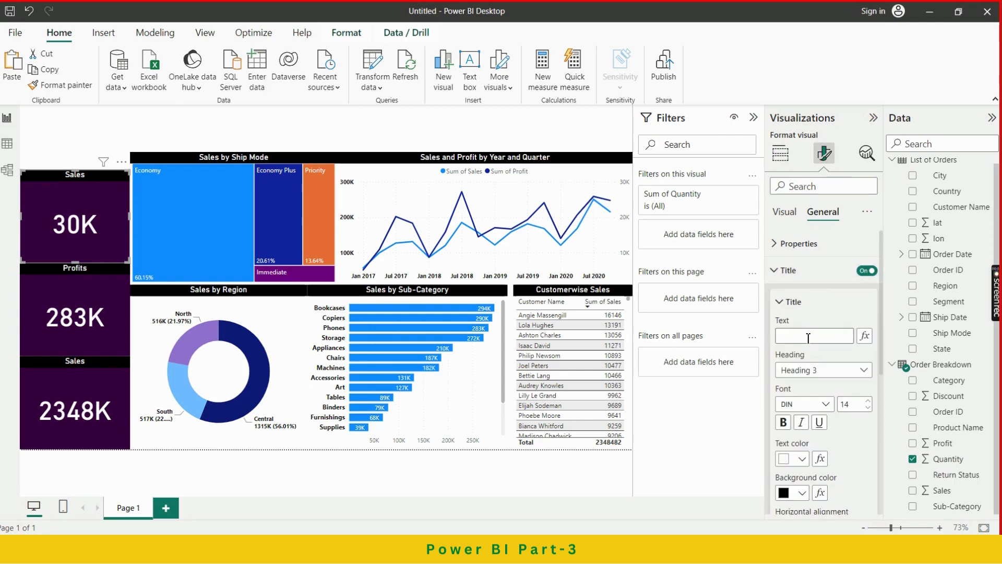
text(Quantity)
click(376, 137)
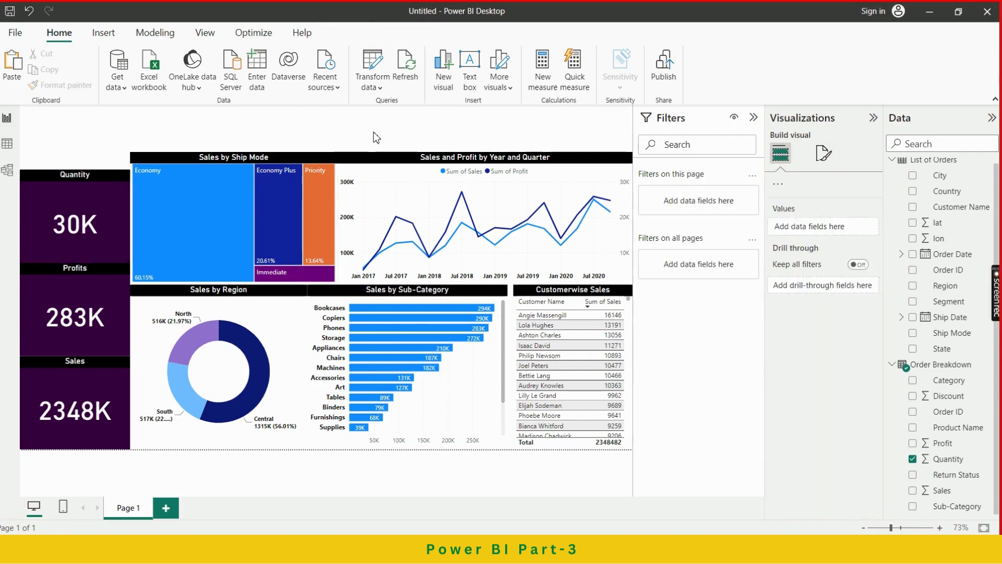
Step: Align the Quantity card with the top of the Sales by Ship Mode treemap, and shift and stretch the three cards to fill the column without gaps
click(99, 174)
drag(102, 171, 102, 158)
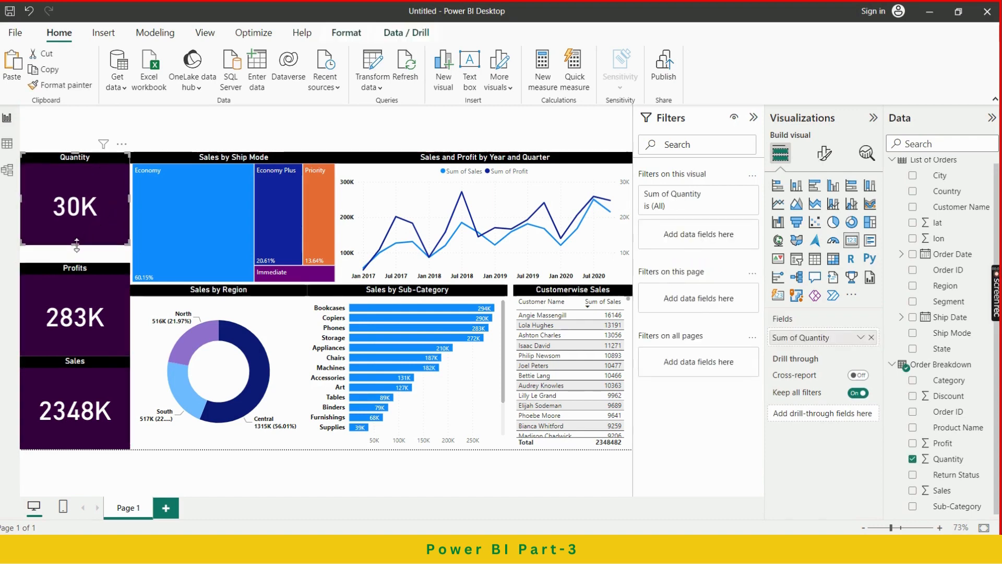
drag(77, 247, 100, 252)
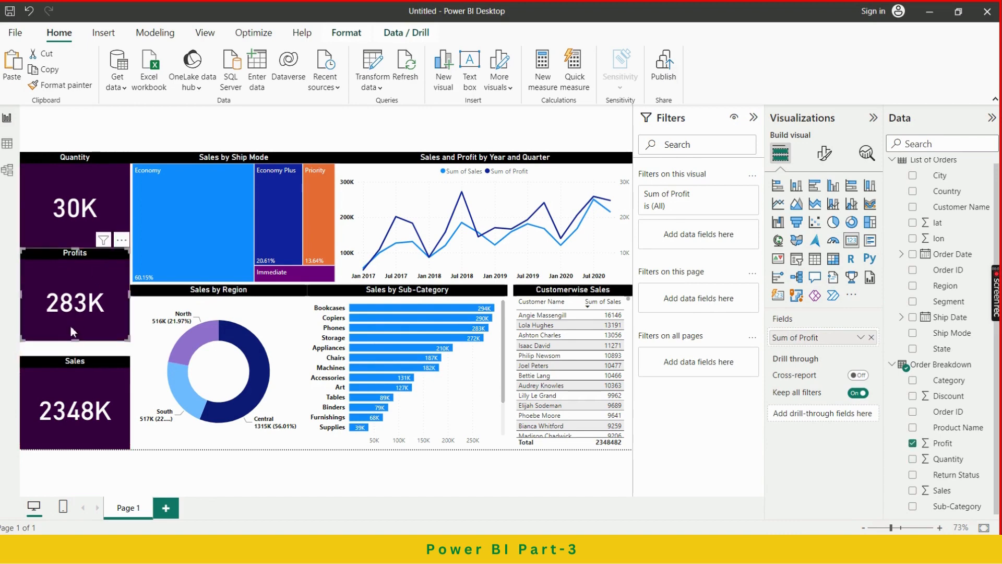
drag(74, 340, 106, 358)
click(95, 373)
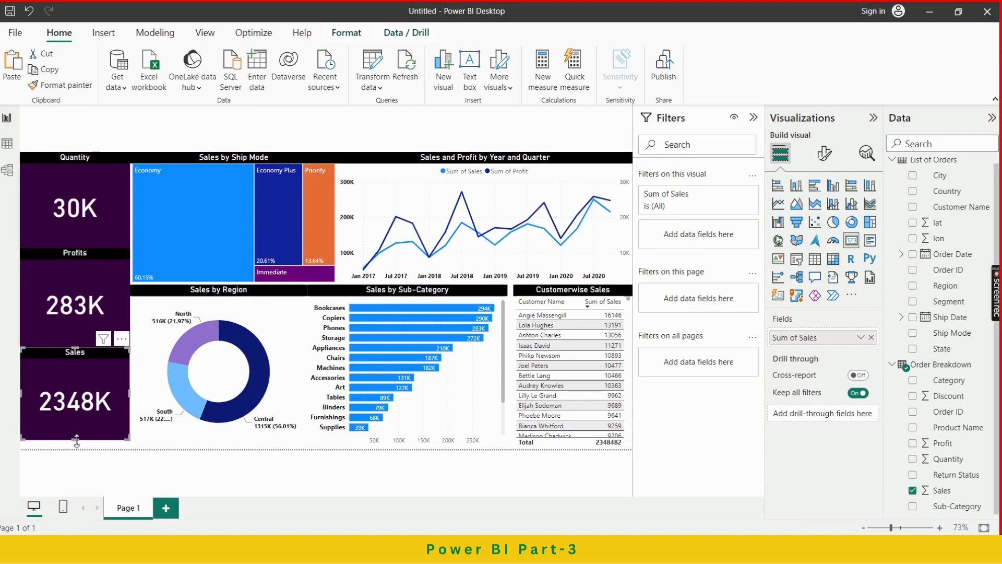
drag(76, 445, 76, 451)
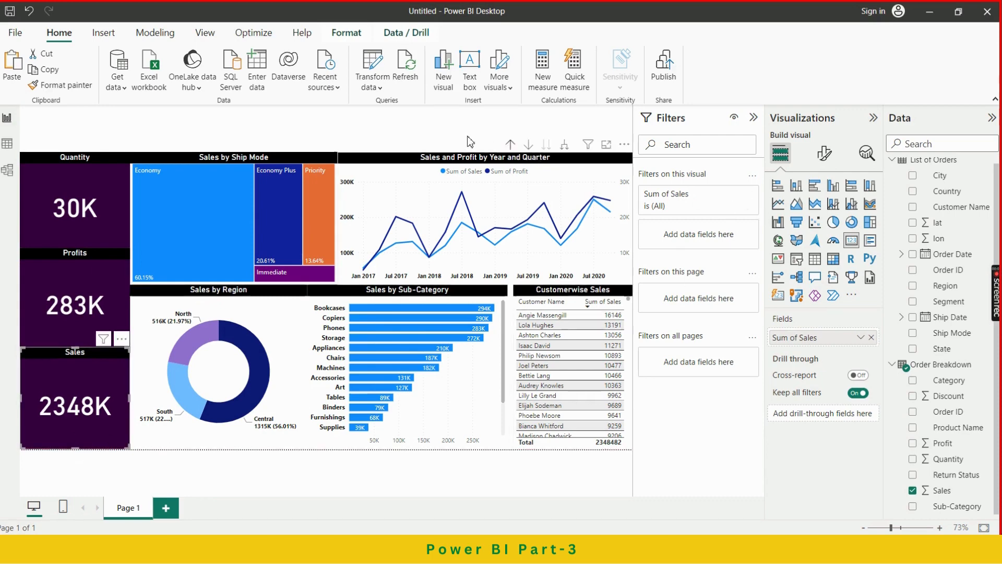
click(453, 122)
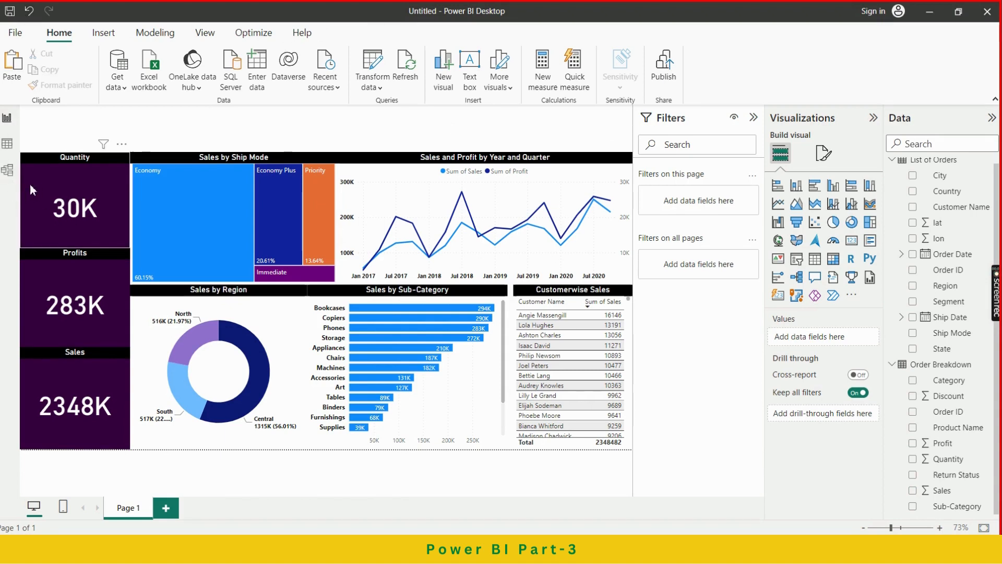
Step: Set the text color of the Quantity card's title to black
click(66, 177)
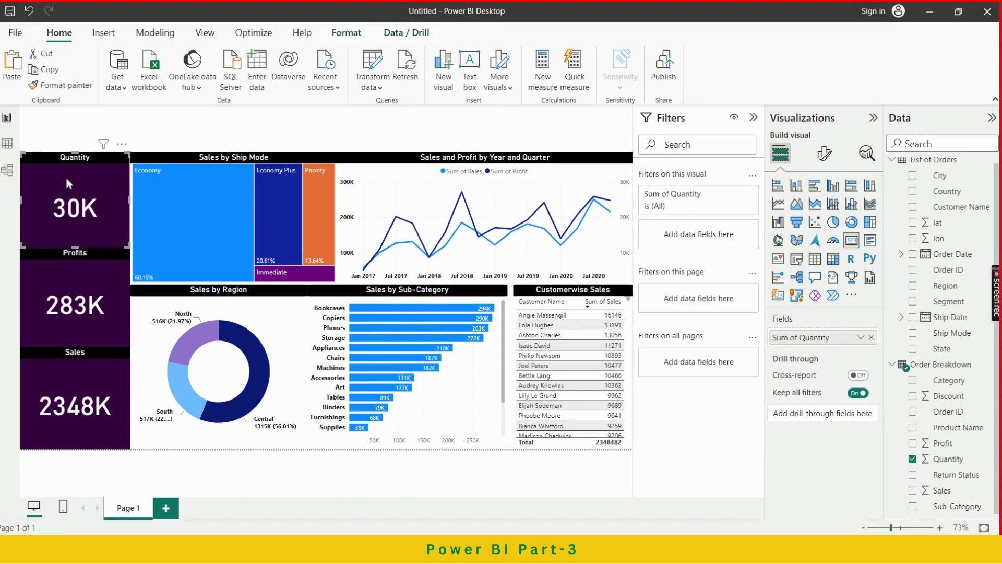
click(832, 163)
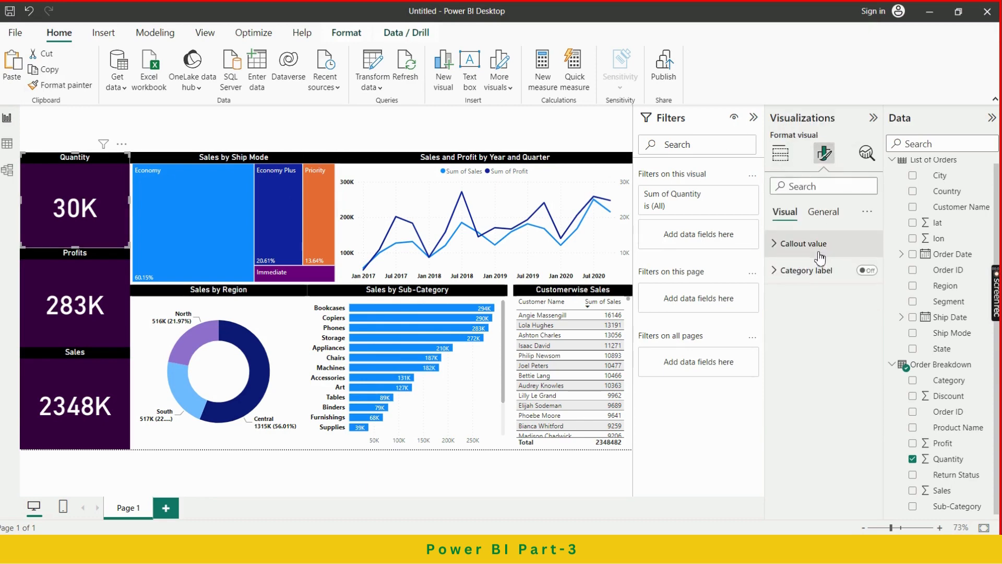
click(824, 212)
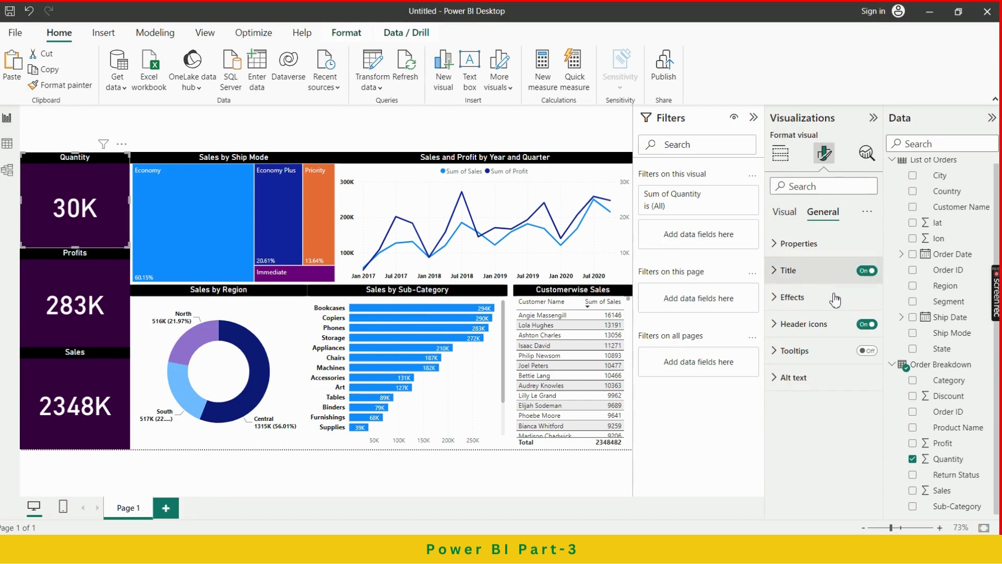
click(807, 303)
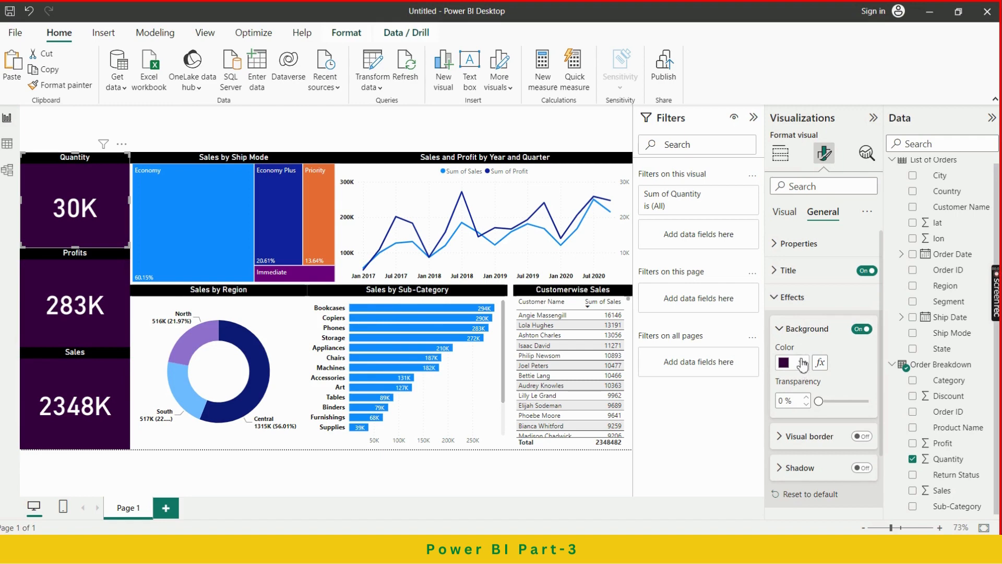
click(788, 270)
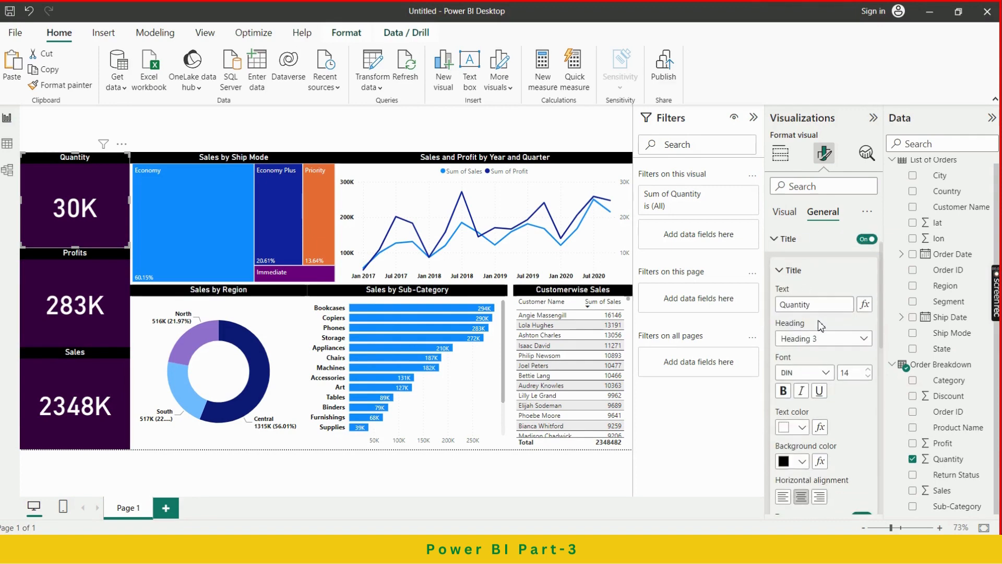
scroll(835, 334, down, 3)
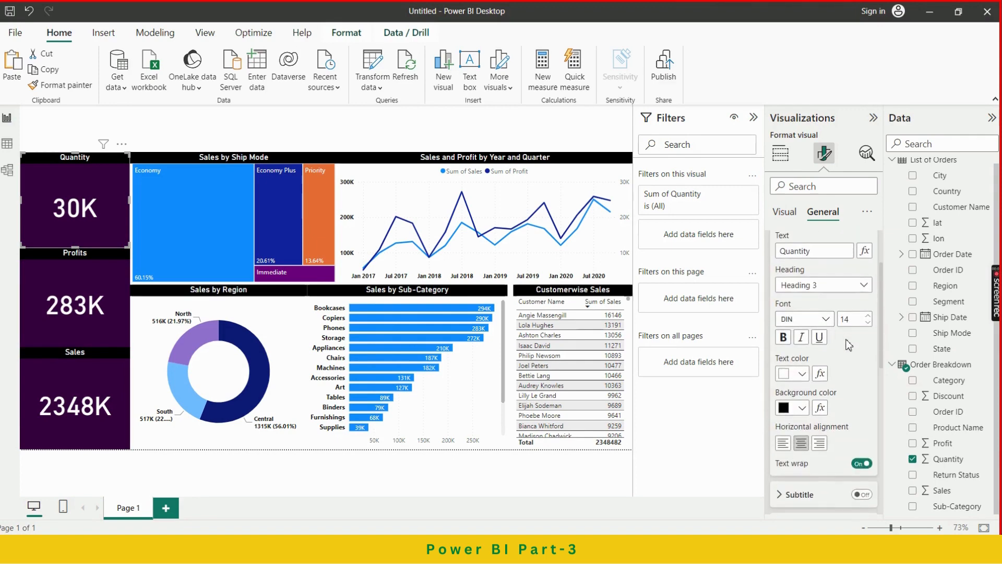
scroll(849, 347, down, 2)
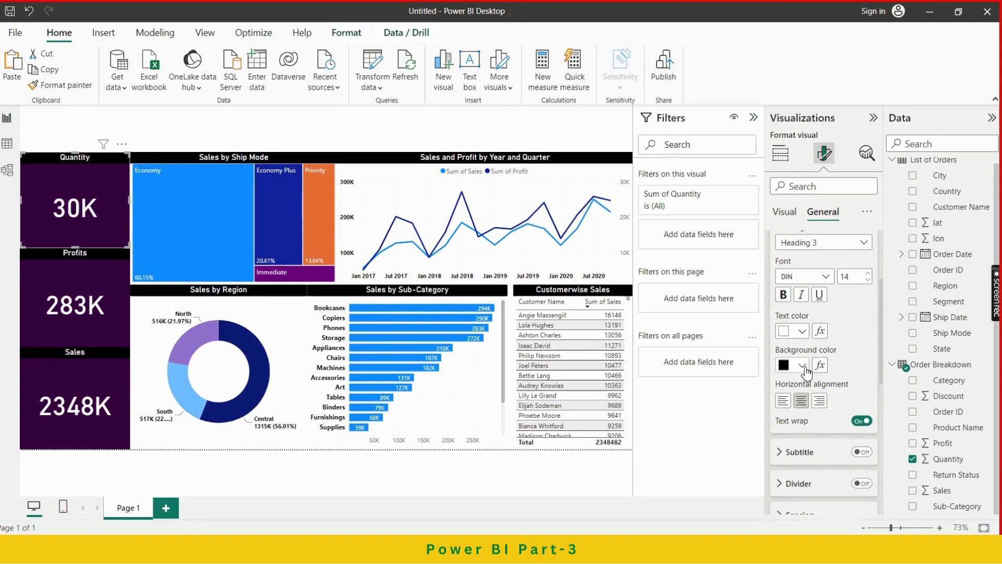
click(803, 330)
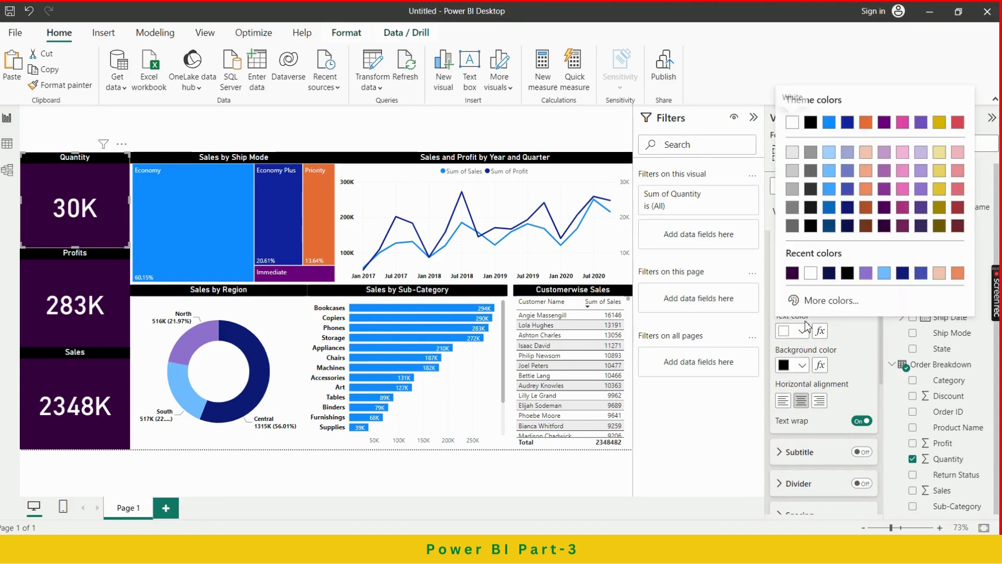
click(847, 274)
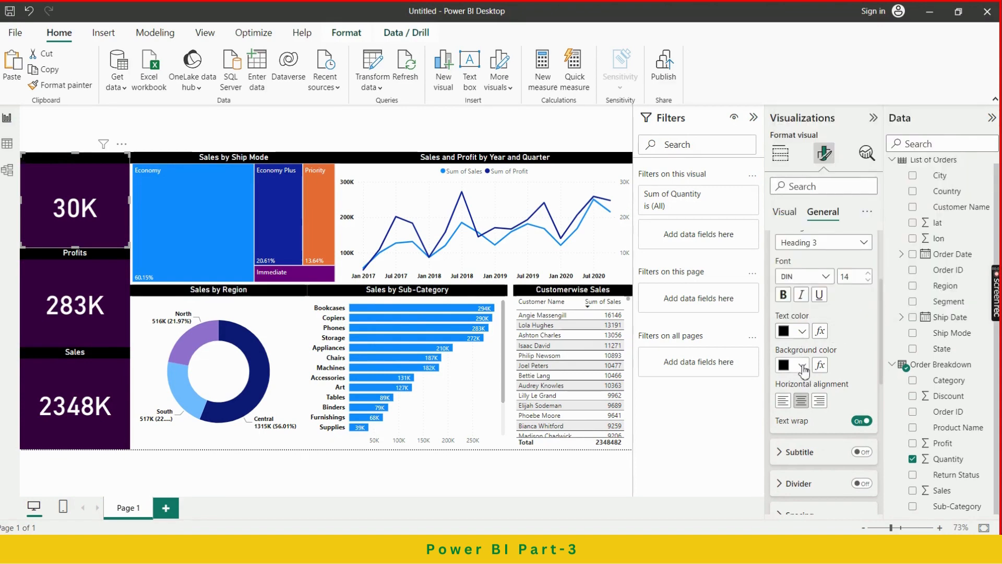
Step: Set the background color of the Quantity card's title to white and make the title bold
click(803, 365)
click(829, 276)
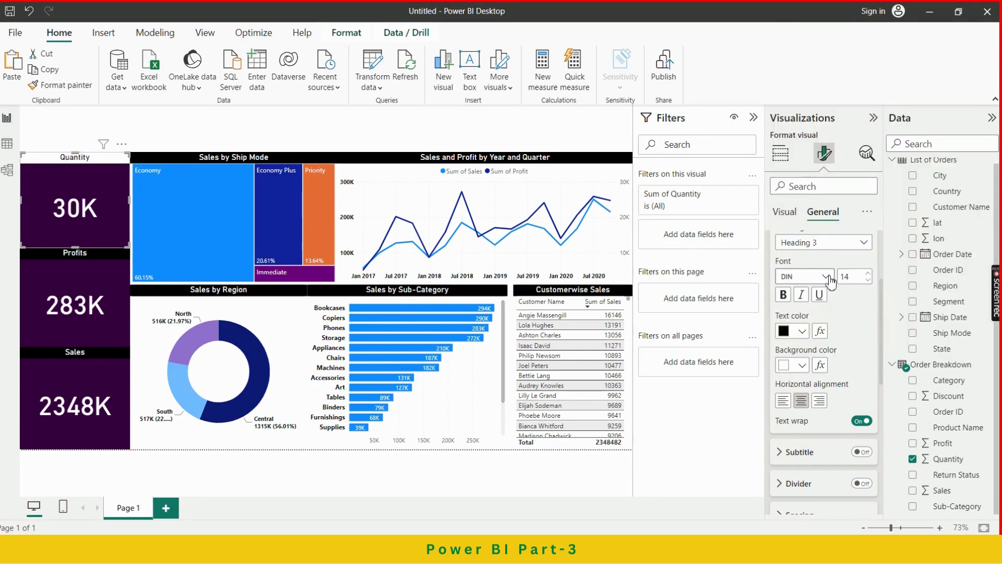
click(784, 296)
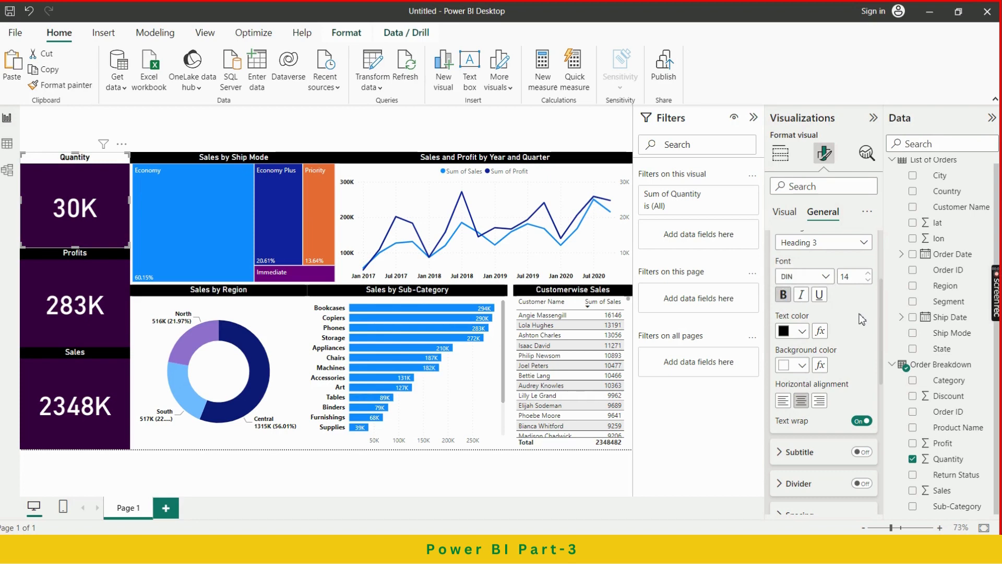
scroll(856, 321, down, 1)
scroll(854, 329, up, 3)
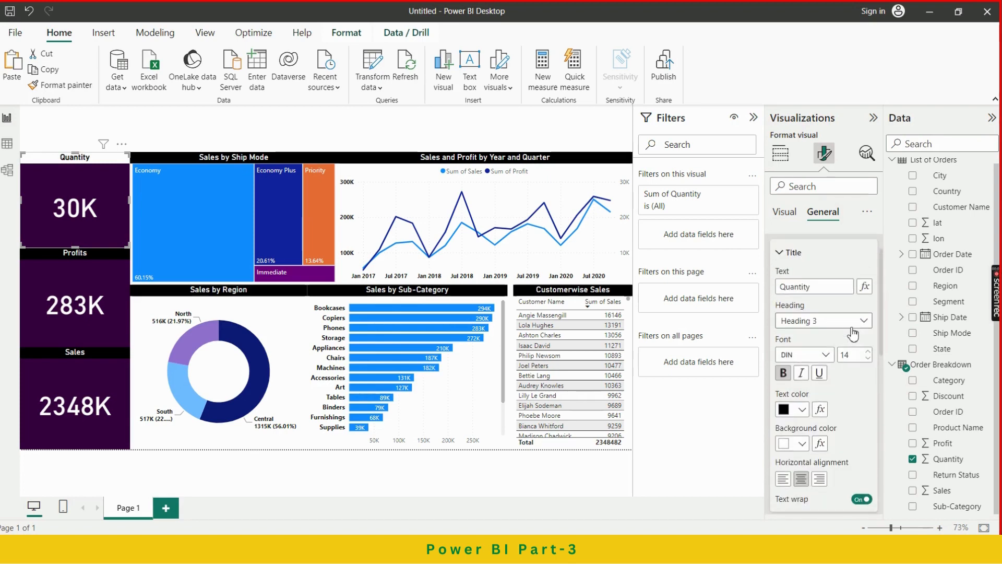
Step: Change the Quantity card's background color, trying dark blue before settling on the darkest shade of the yellow theme color
scroll(852, 340, down, 2)
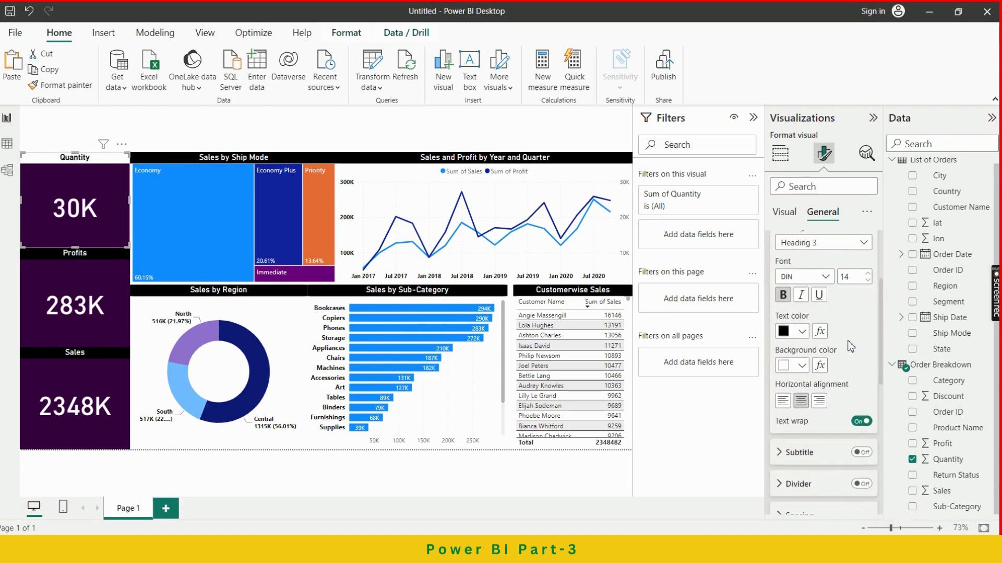
scroll(830, 366, down, 3)
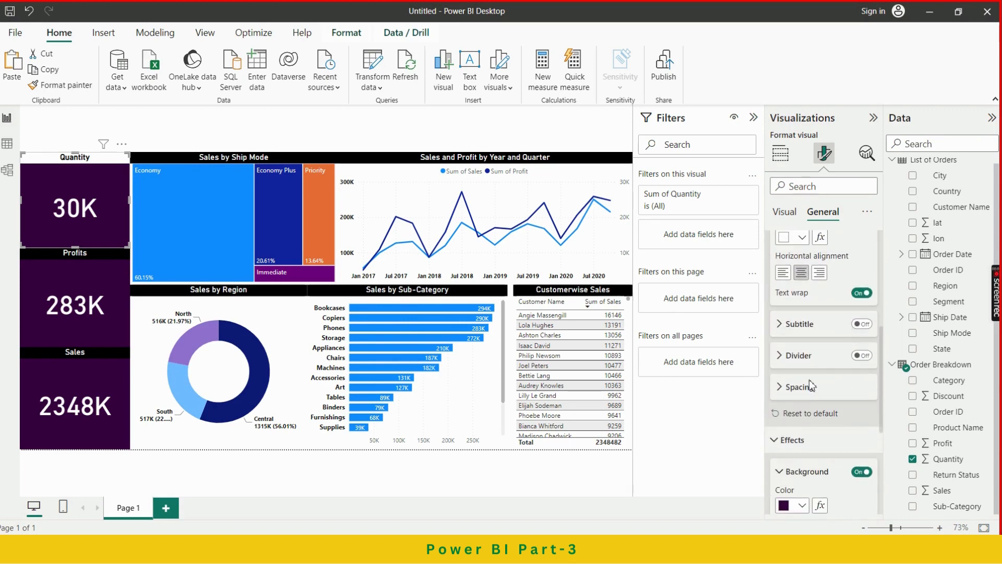
scroll(814, 394, down, 3)
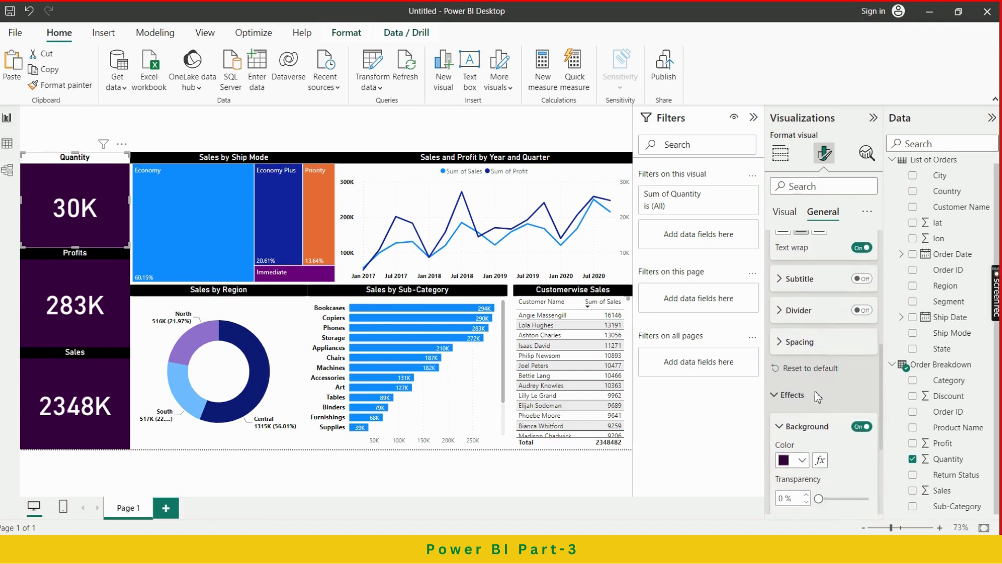
scroll(818, 397, down, 2)
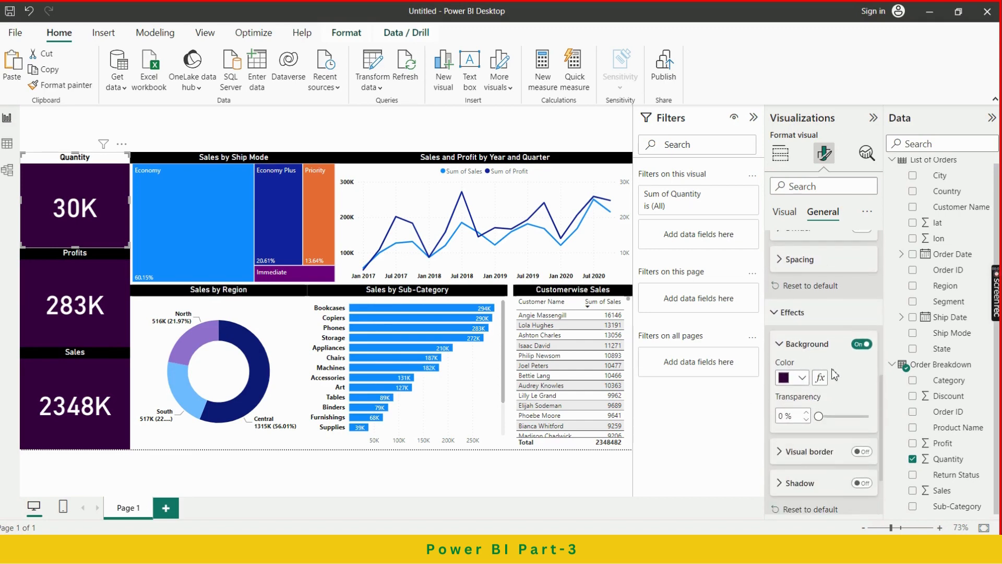
scroll(820, 361, down, 1)
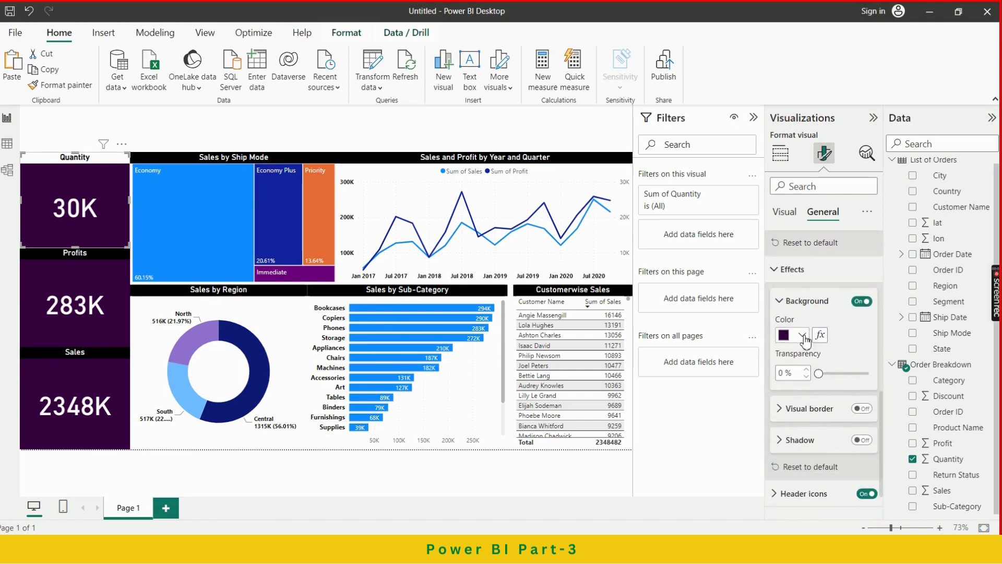
click(803, 336)
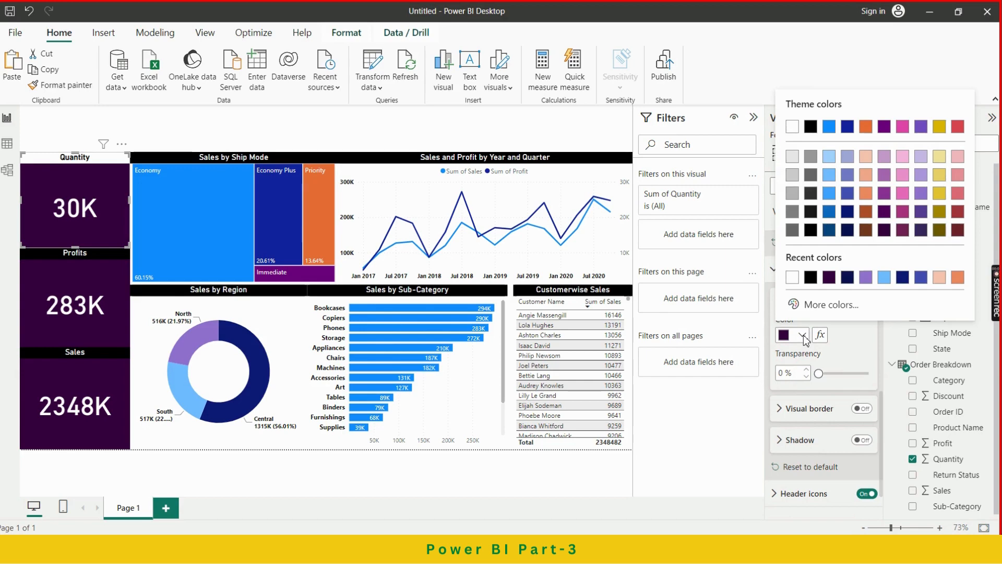
click(903, 278)
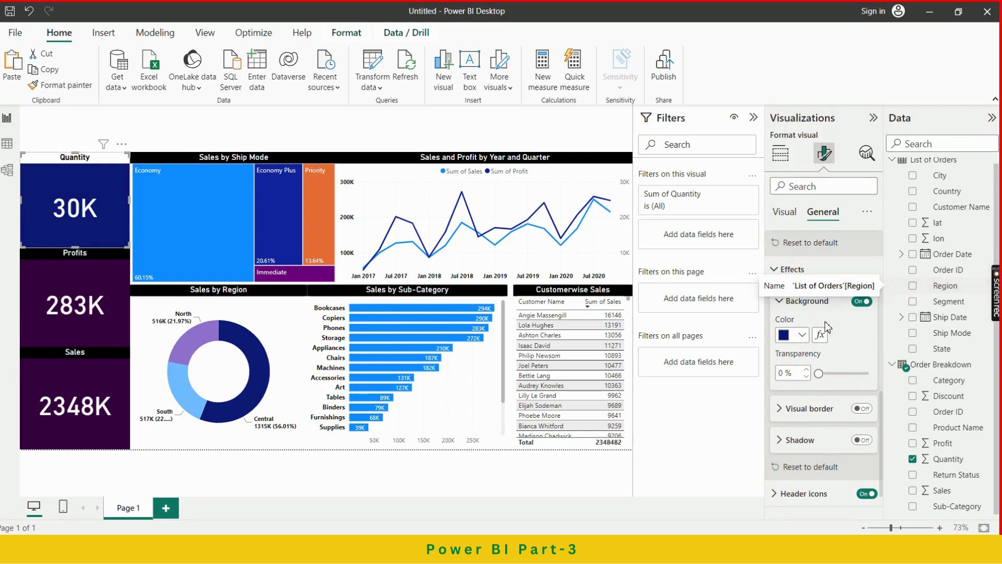
click(804, 335)
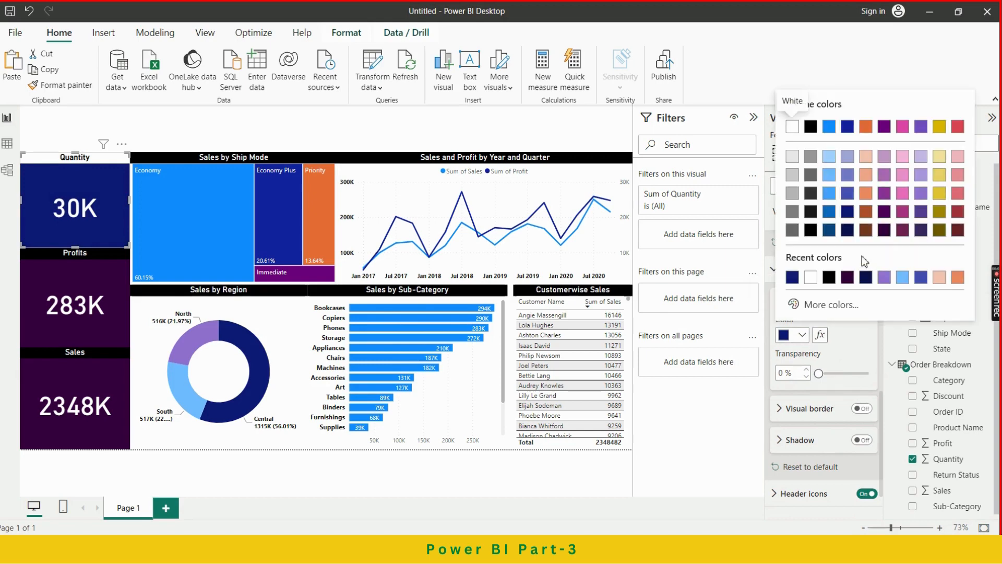
click(943, 236)
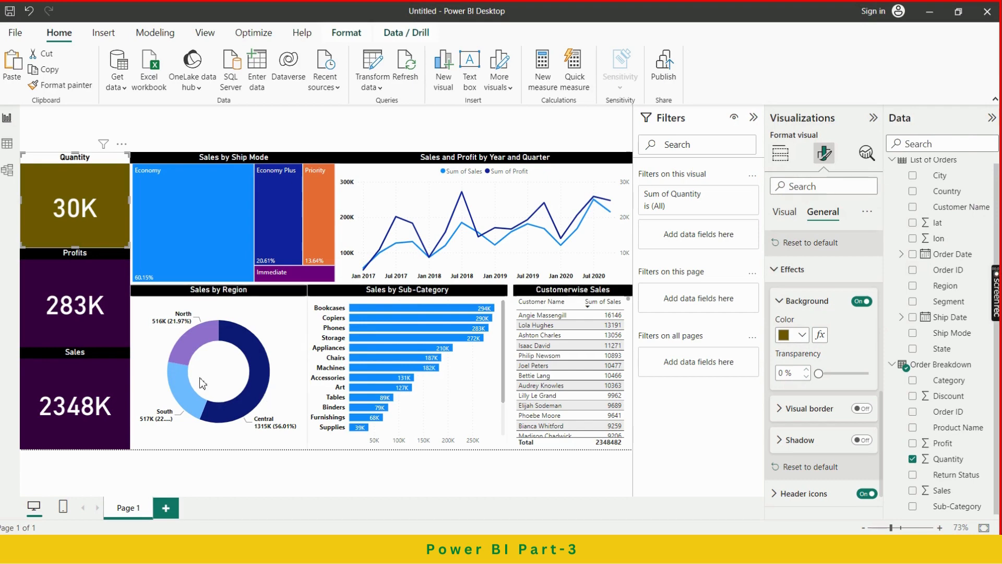
Step: Open the title formatting settings of the Profits card
click(82, 282)
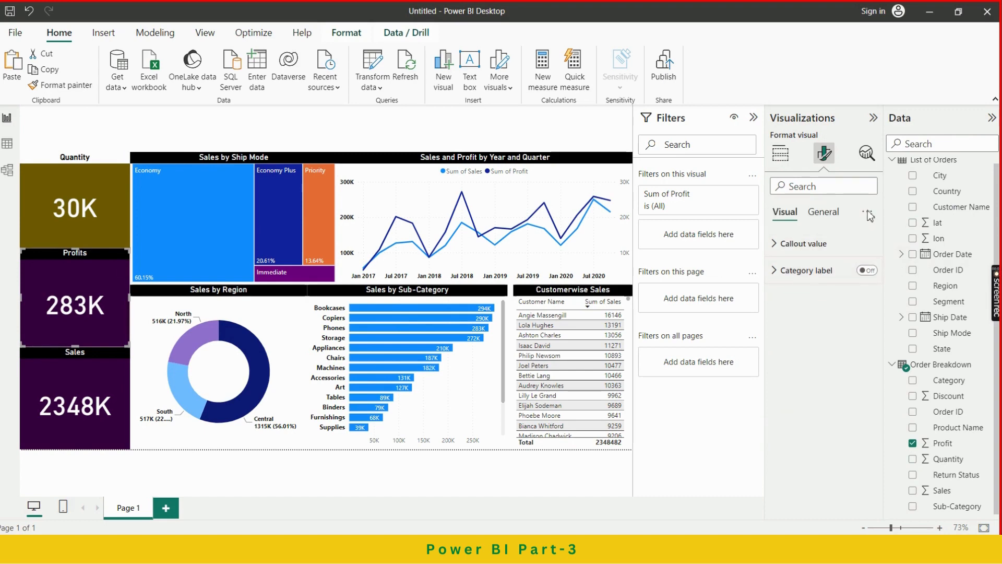
click(824, 212)
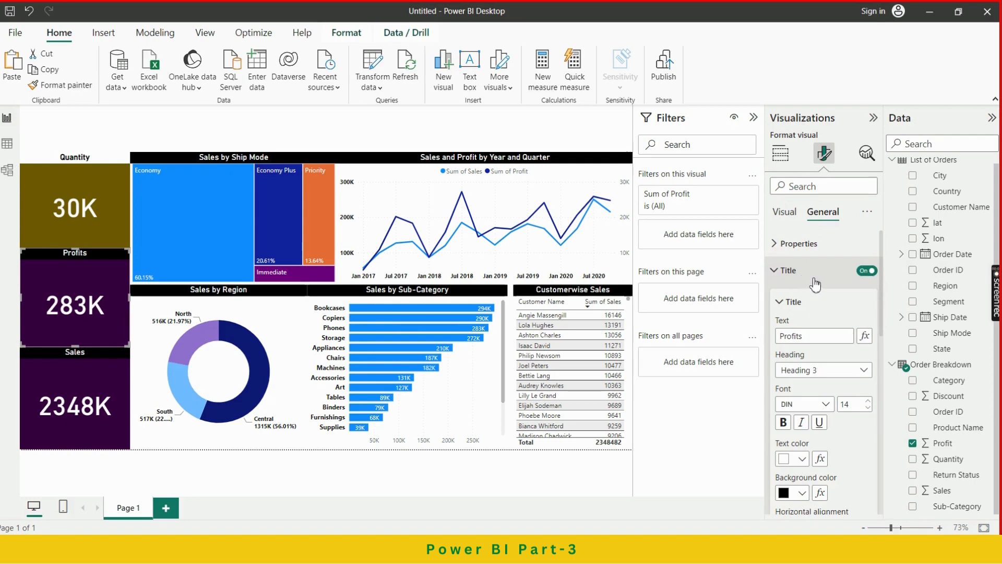
scroll(828, 350, down, 2)
scroll(827, 355, down, 1)
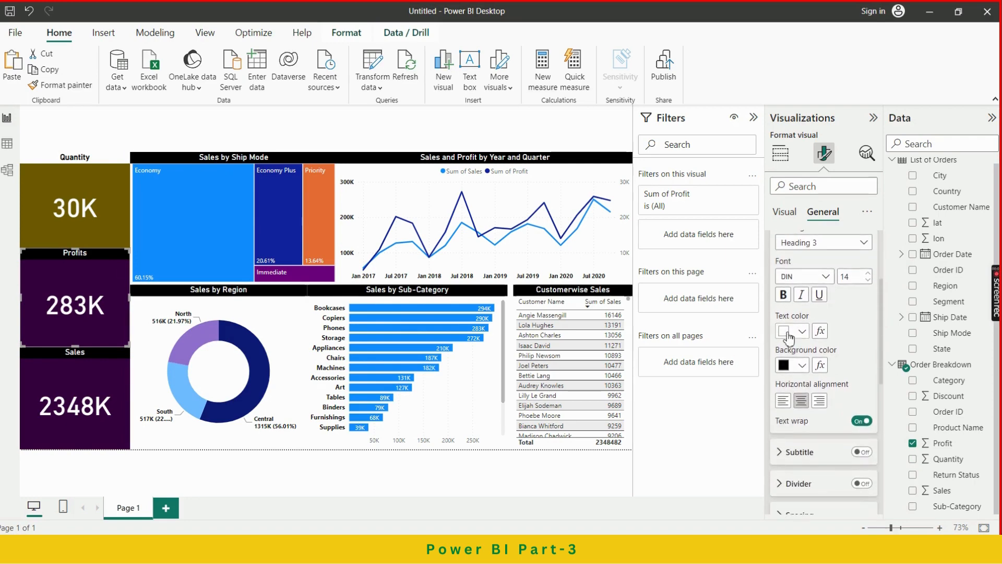
click(803, 331)
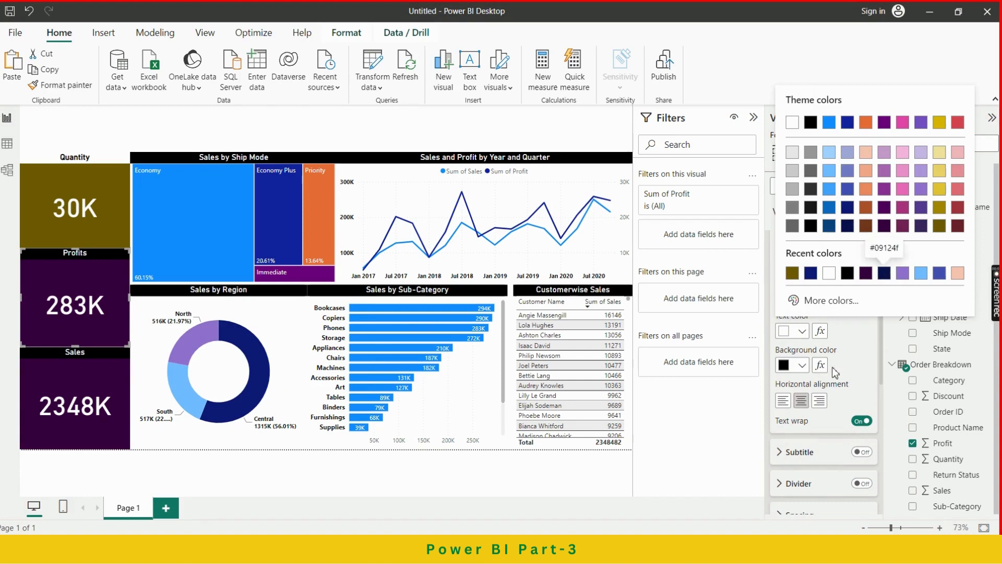
click(803, 369)
click(802, 366)
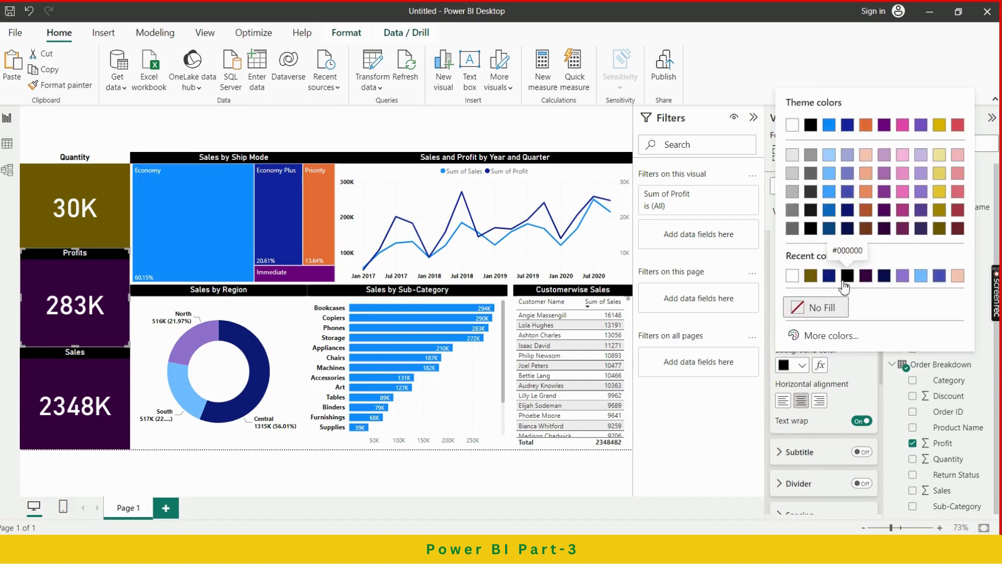
click(850, 367)
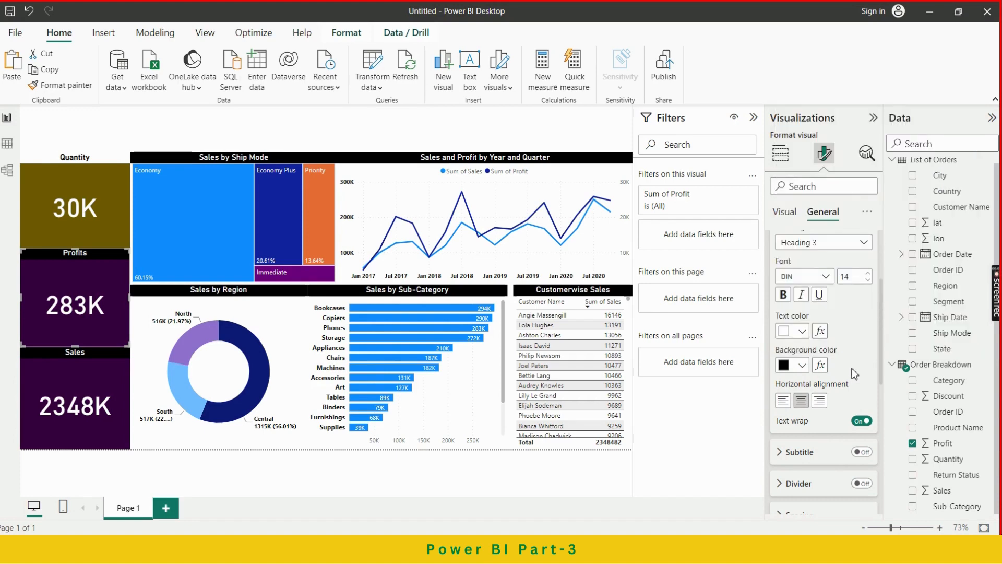
Step: Set the background color of the Profits card to a dark violet theme shade
scroll(831, 397, down, 5)
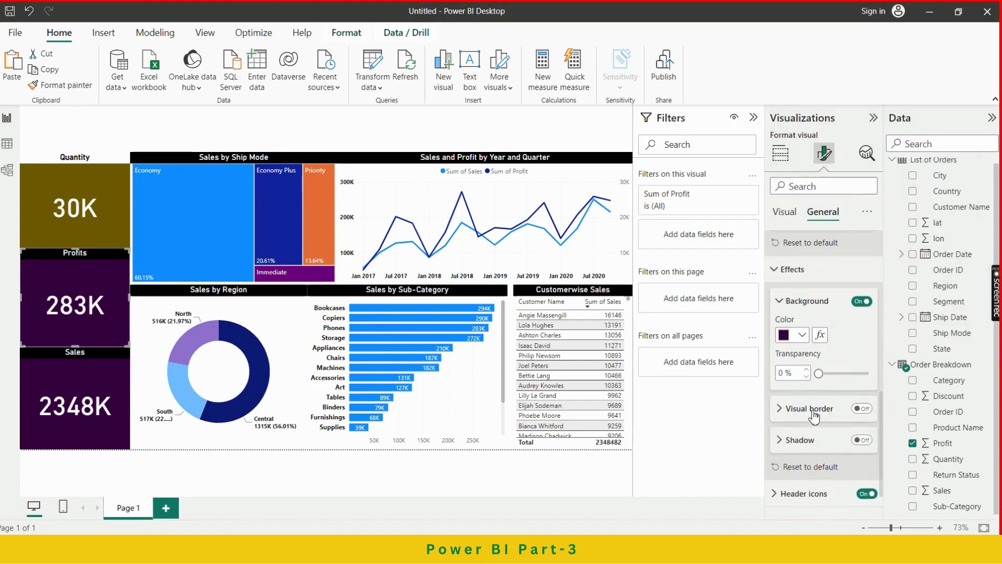
click(803, 336)
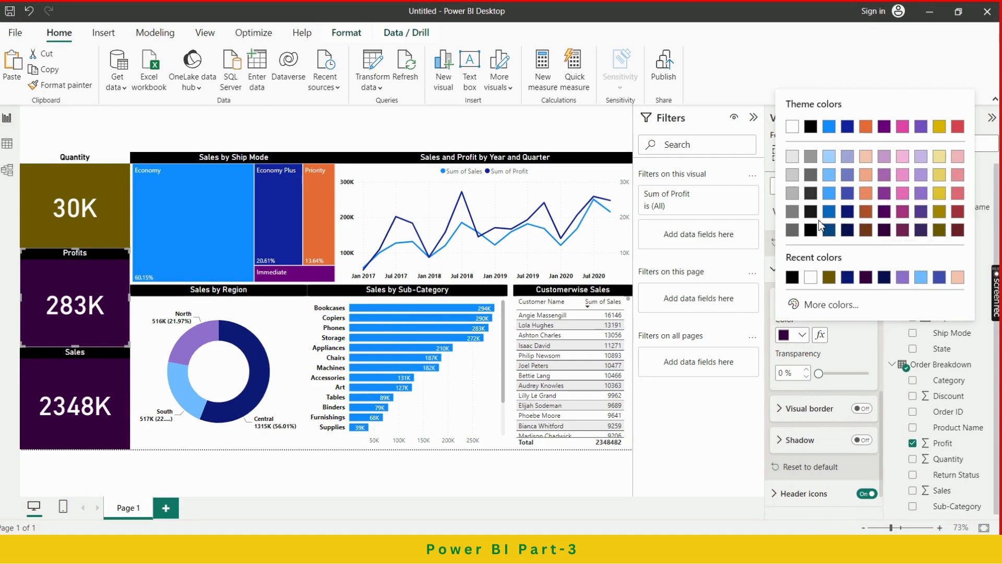
click(923, 219)
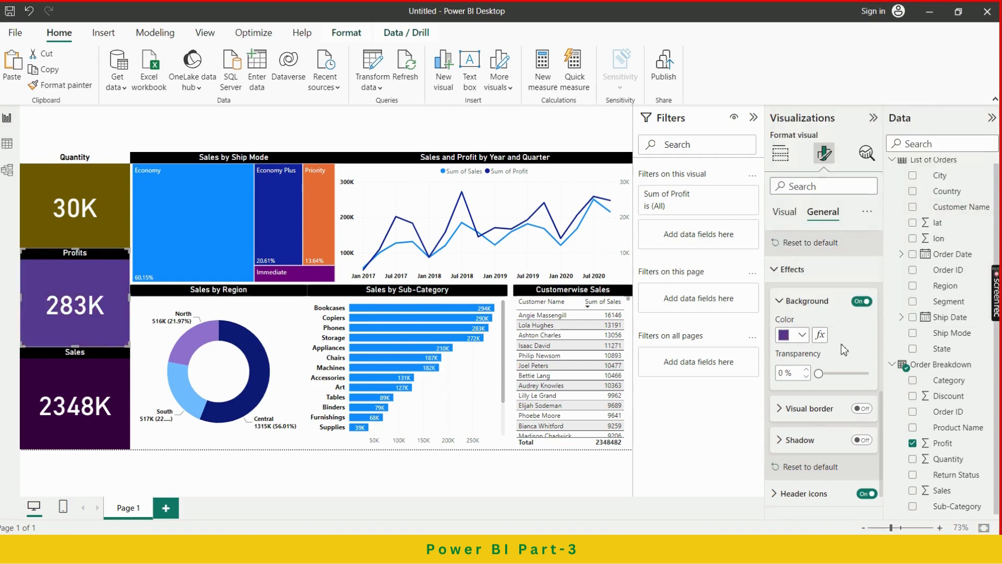
Step: Try a dark navy background on the Profits card's title, and set it back to black
scroll(825, 340, up, 5)
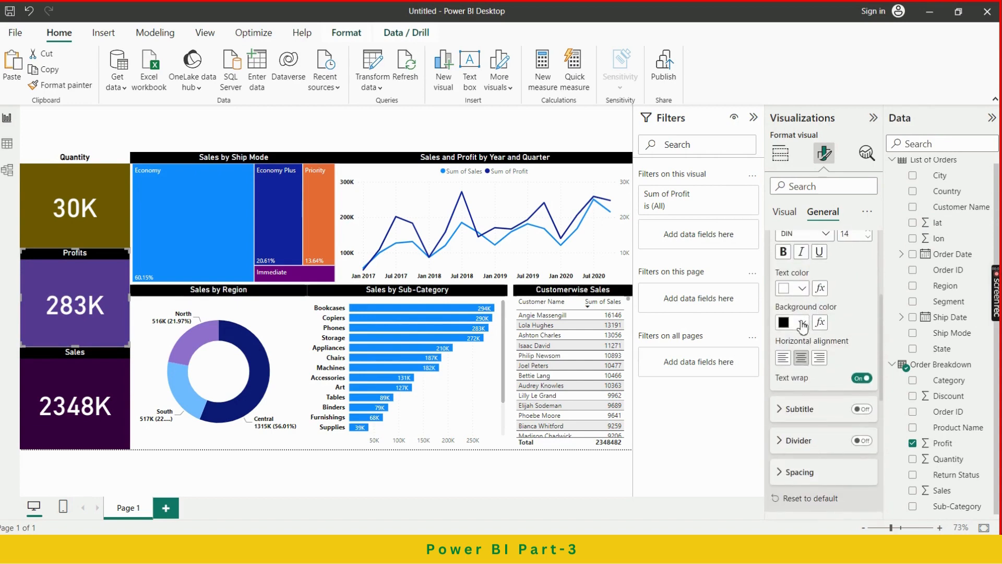
click(803, 321)
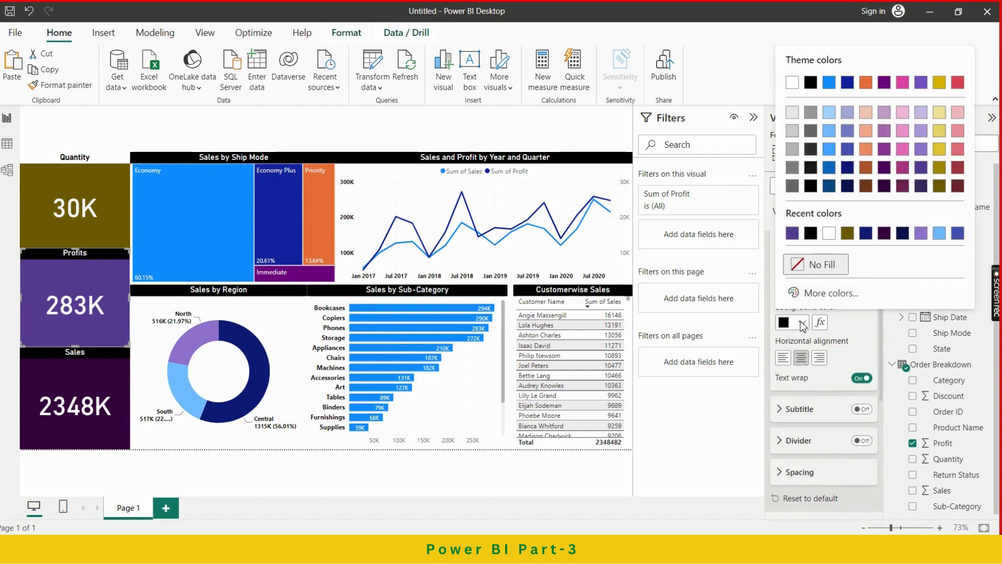
click(903, 233)
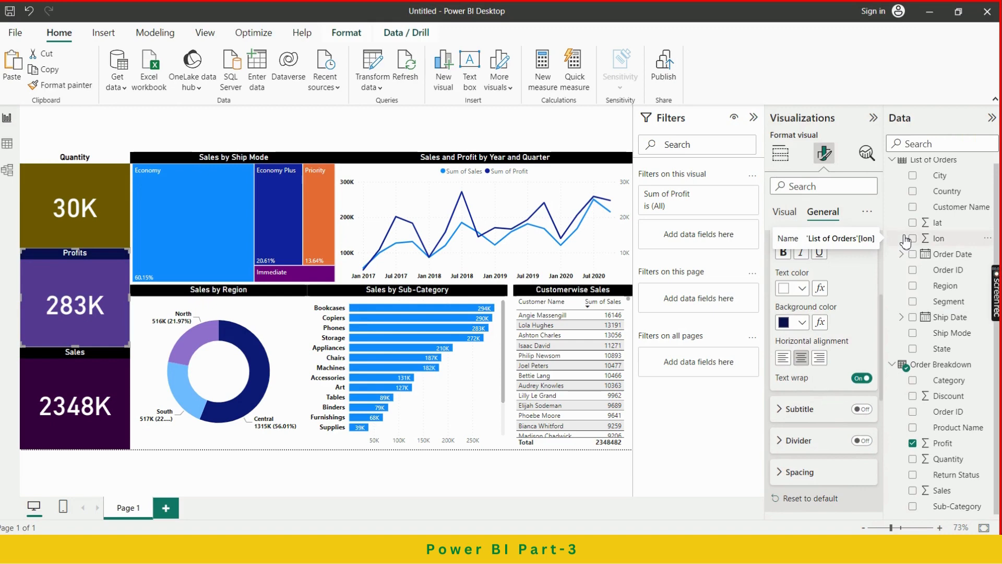
click(802, 322)
click(829, 233)
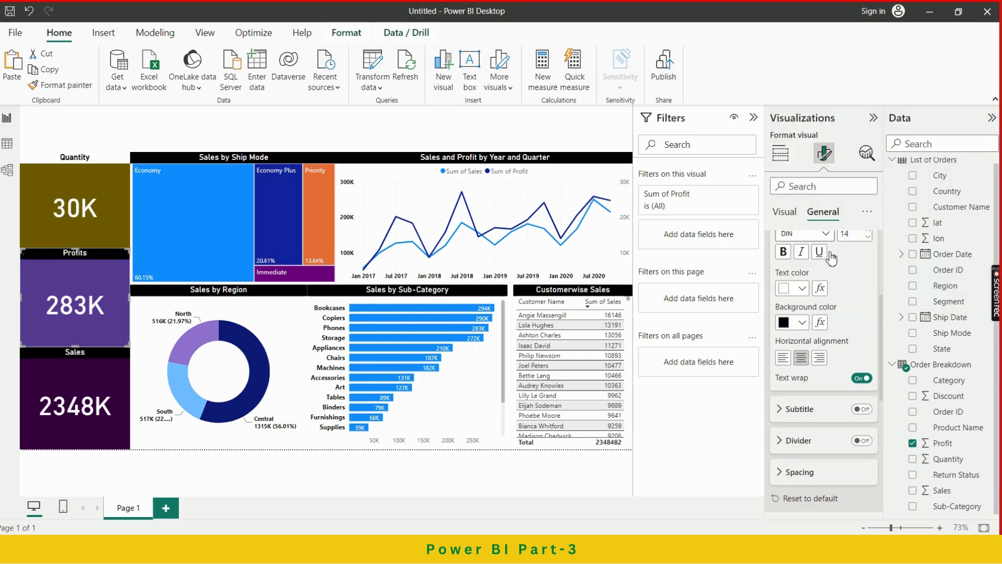
click(118, 368)
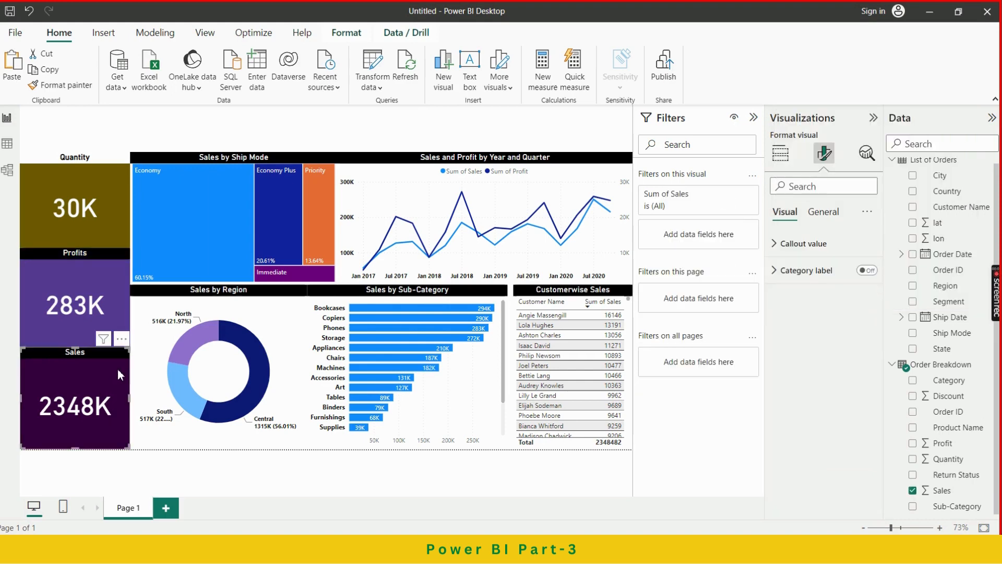
click(139, 140)
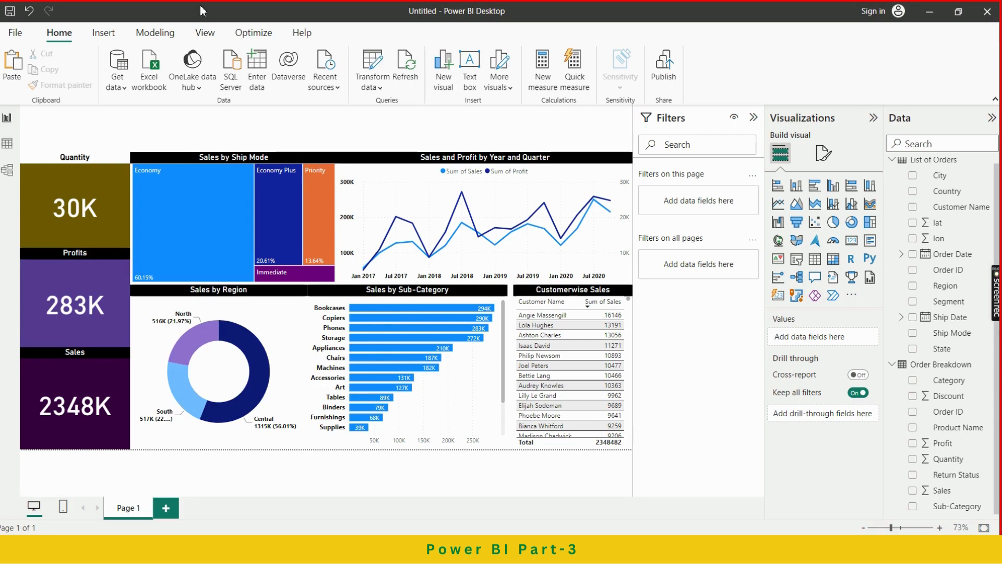
Step: Insert the logo image 2.png from the AM ACCOUNTABLE LOGO folder inside Logos - Amacc onto the report page
click(103, 35)
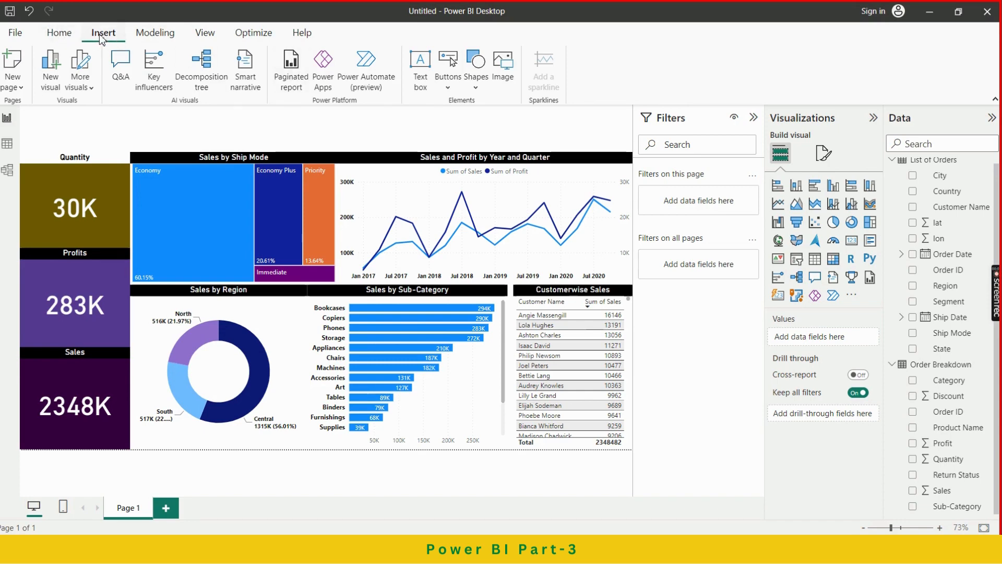
click(505, 73)
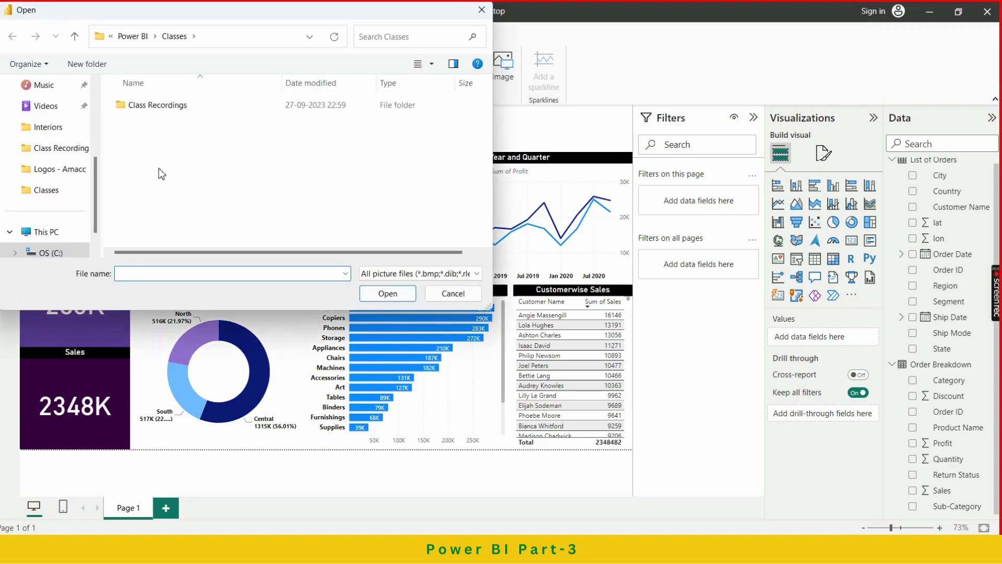
scroll(62, 188, up, 2)
scroll(65, 172, up, 3)
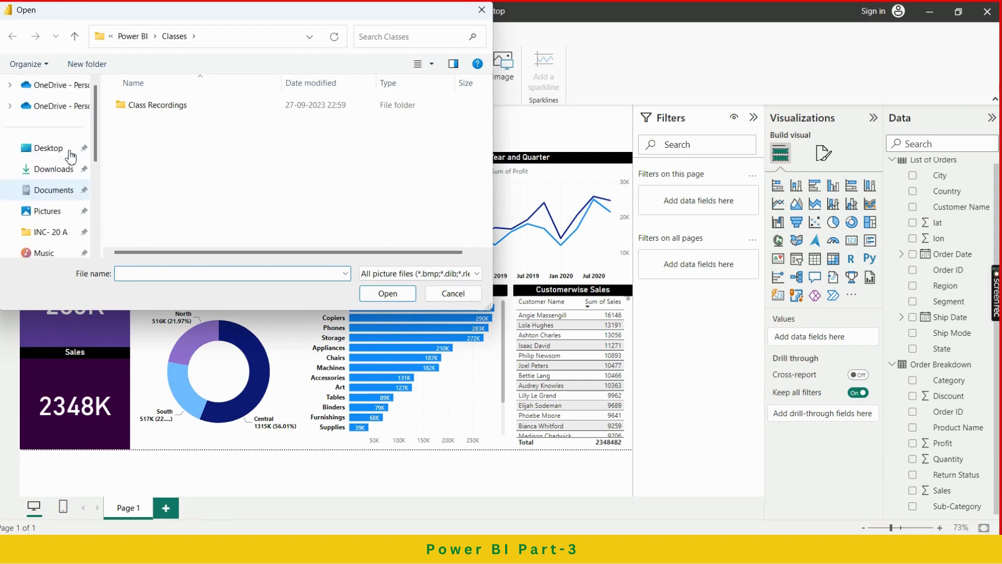
scroll(73, 154, down, 4)
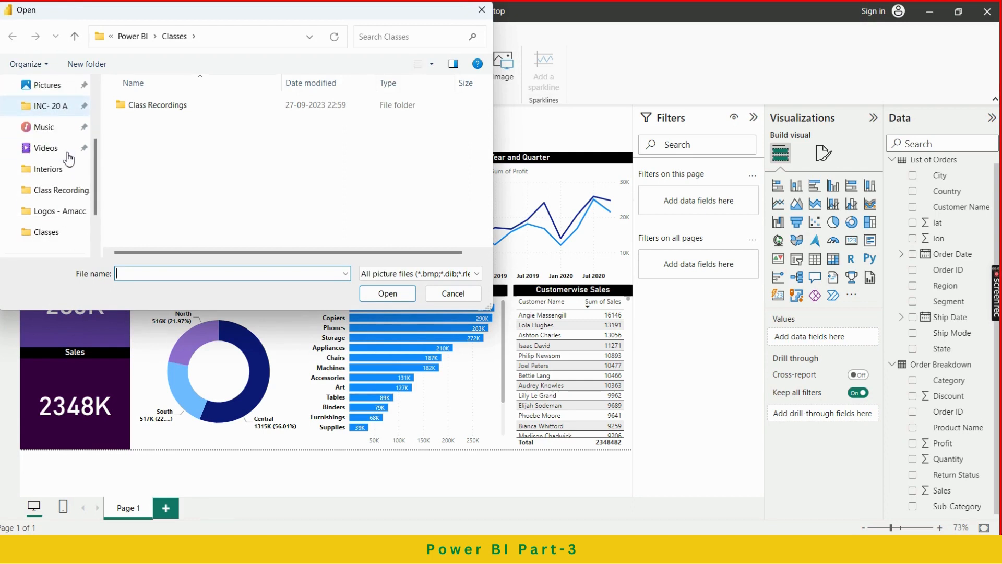
click(61, 214)
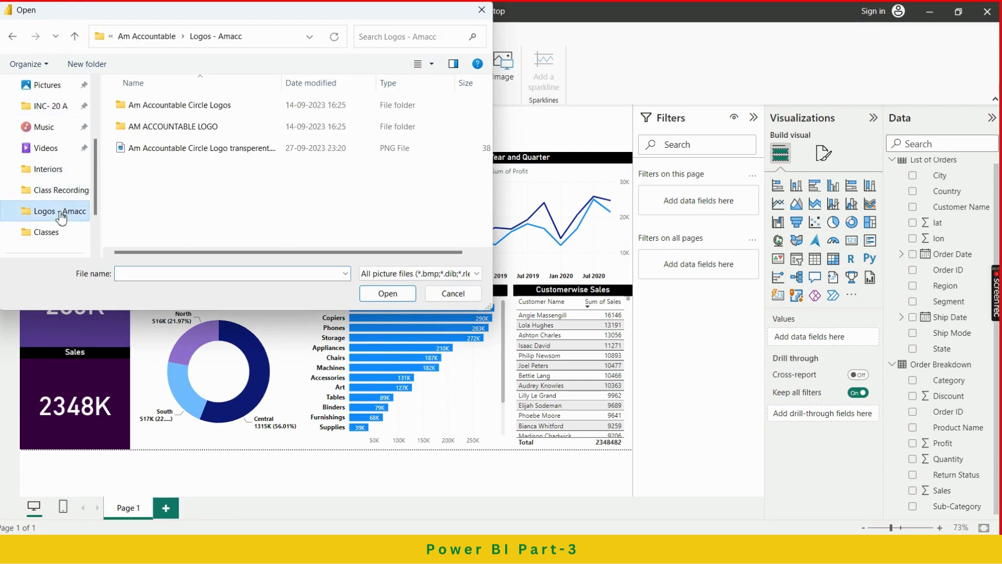
click(167, 132)
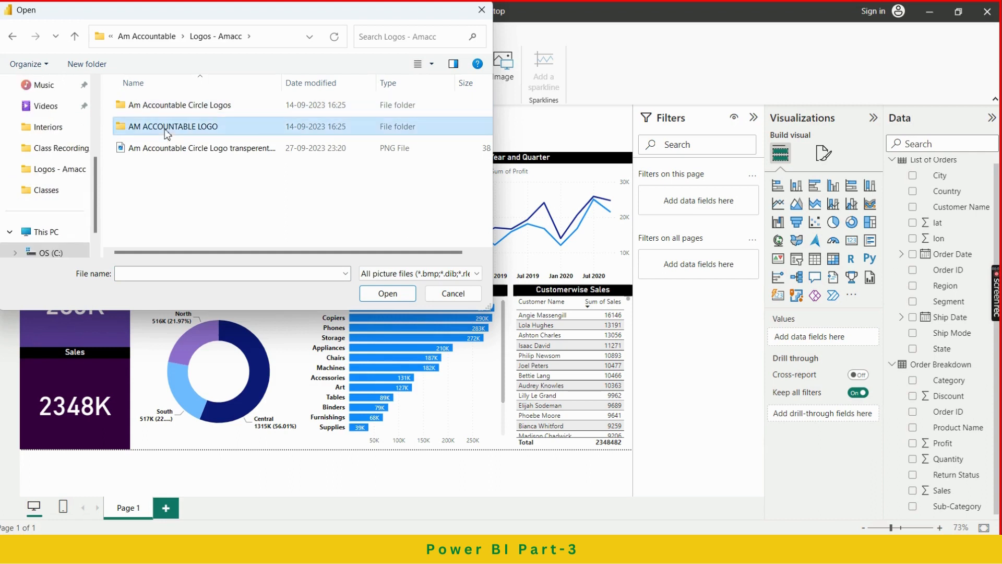
double_click(167, 131)
click(215, 135)
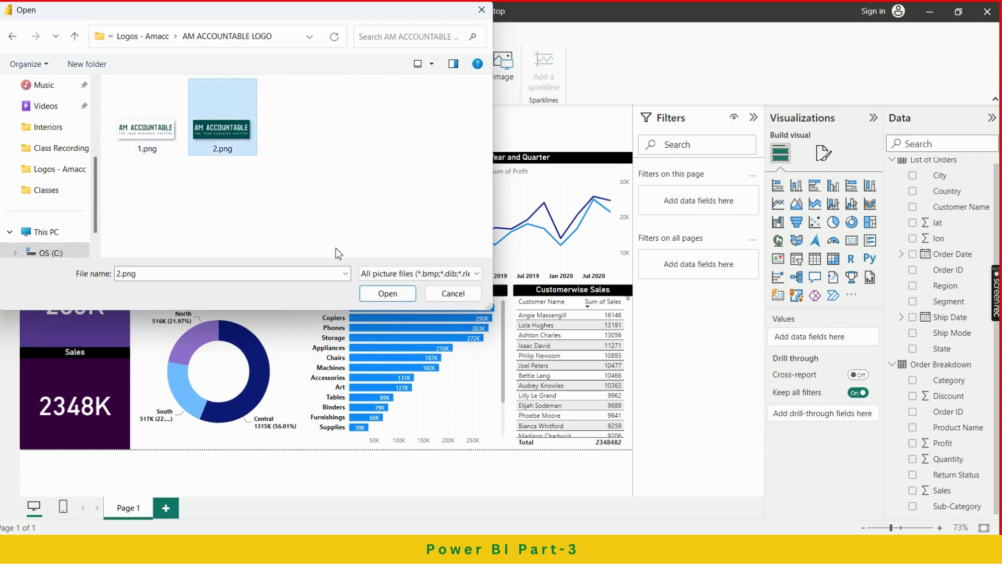
click(388, 293)
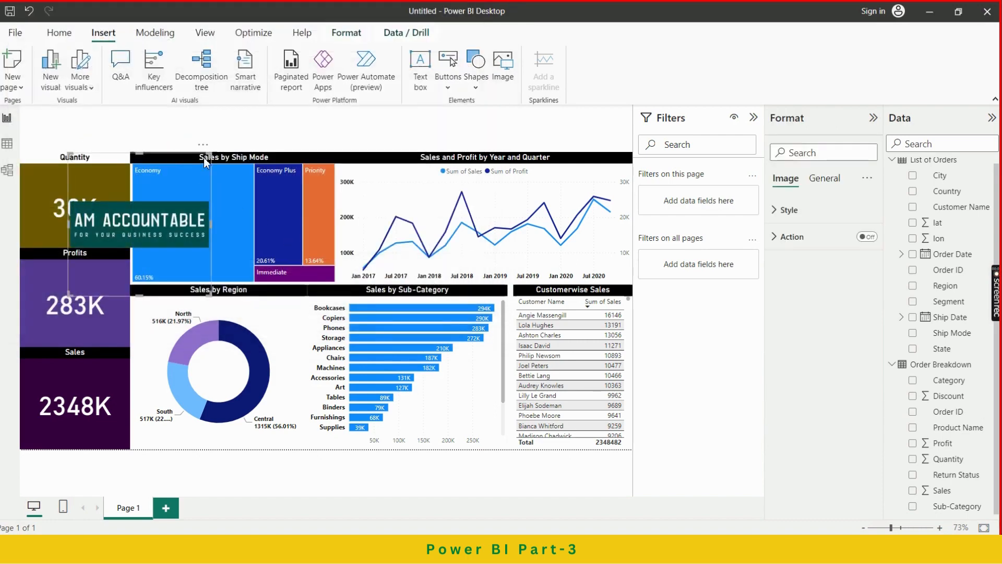
Step: Move the AM ACCOUNTABLE logo above the Quantity card and shrink its frame to fit the strip over the card column
mouse_move(172, 214)
mouse_down()
mouse_move(169, 184)
mouse_move(134, 128)
mouse_move(134, 150)
mouse_move(167, 199)
mouse_up()
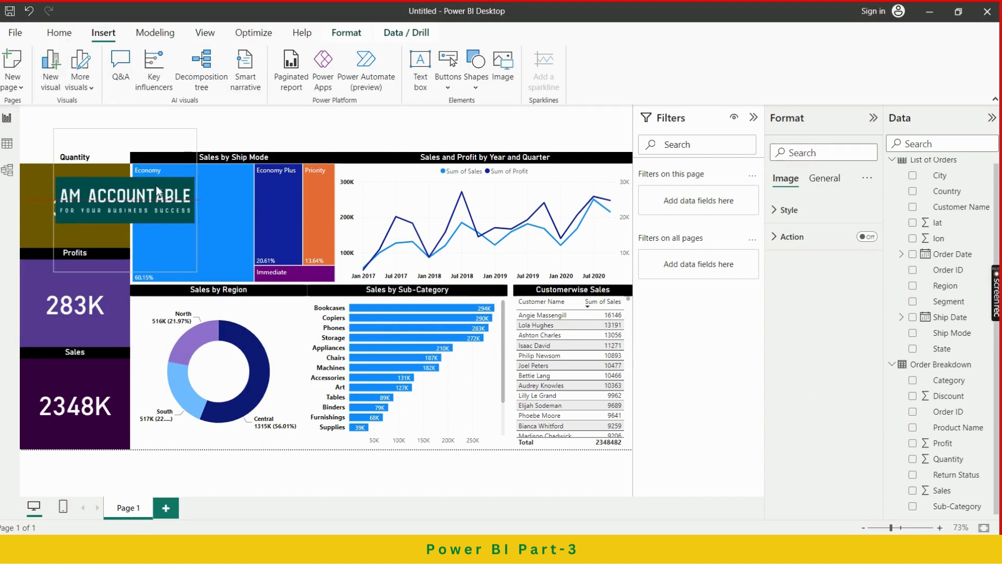
click(345, 34)
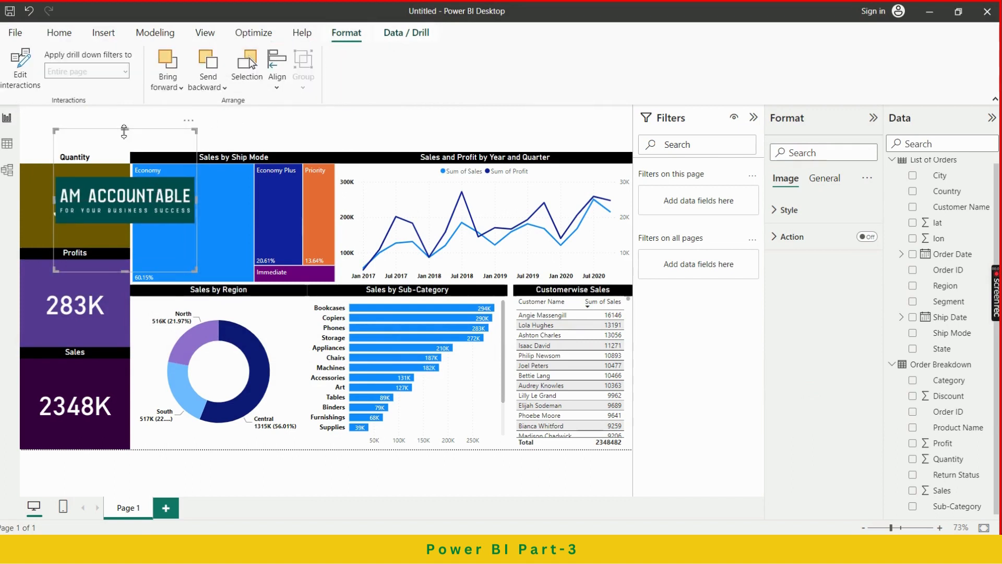
mouse_move(124, 131)
mouse_down()
mouse_move(126, 218)
mouse_move(125, 128)
mouse_up()
drag(164, 158, 140, 152)
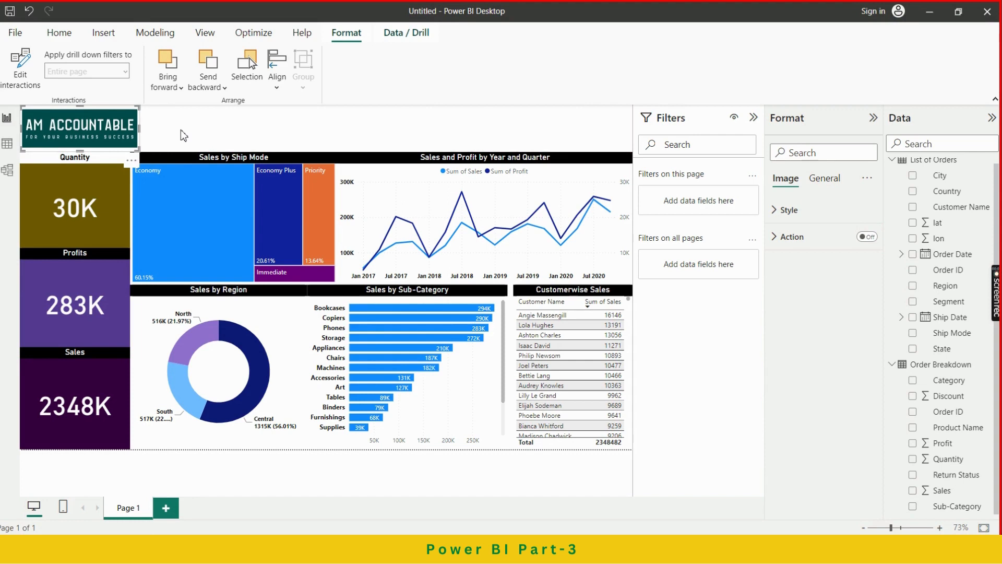
Step: Narrow the AM ACCOUNTABLE logo so its frame matches the width of the card column below it
click(181, 129)
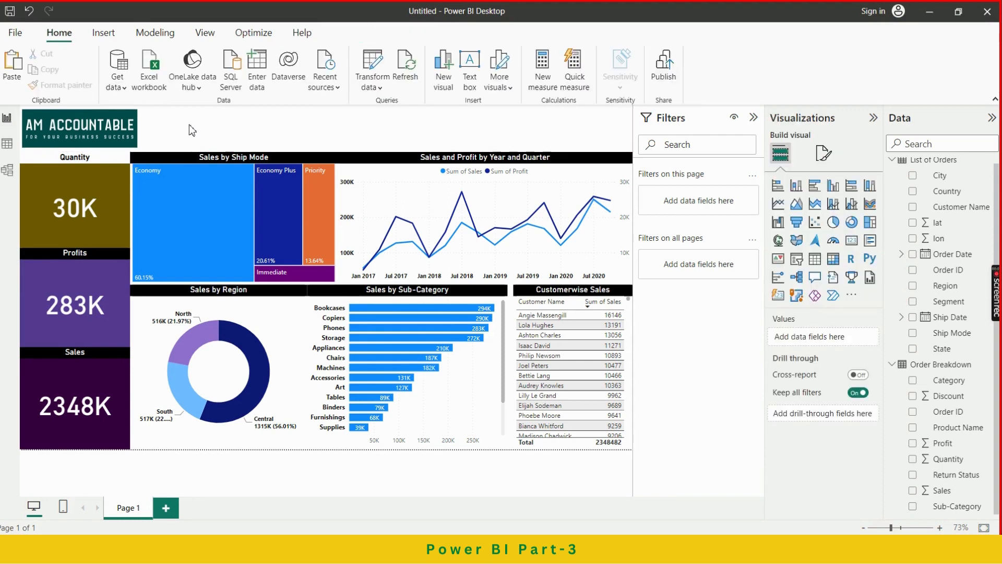
click(121, 128)
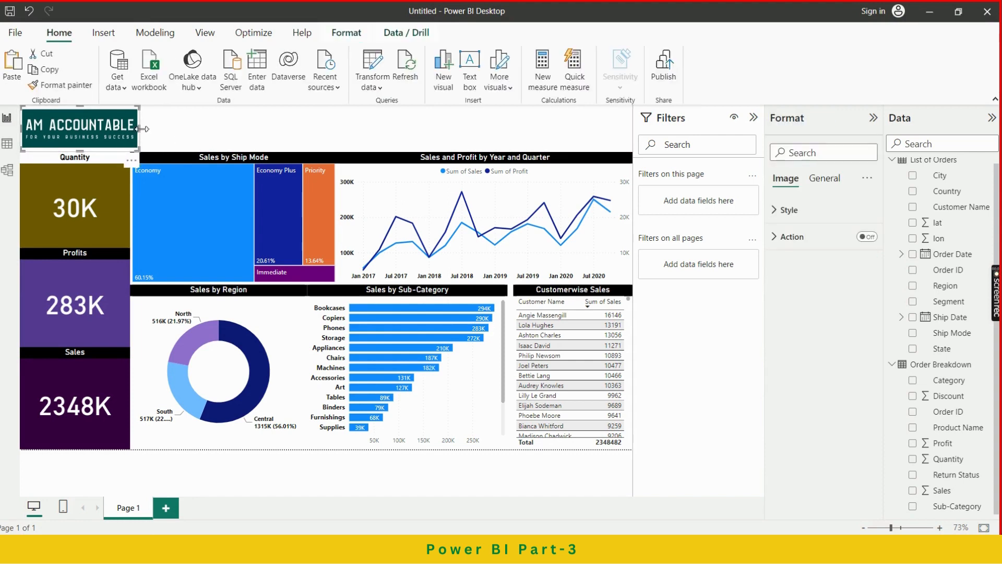
drag(141, 128, 132, 134)
click(165, 131)
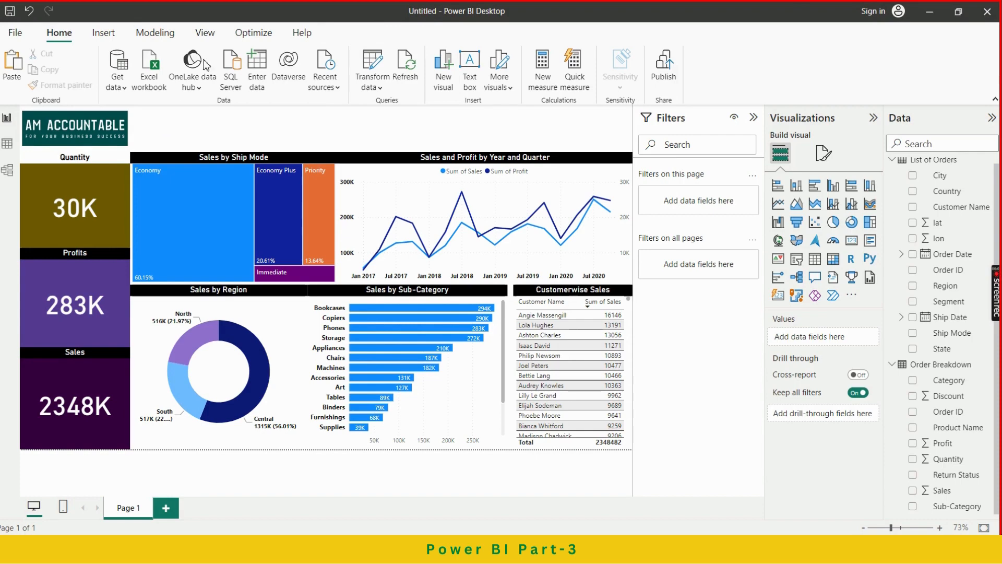
Step: Insert a text box on the report page containing the text AMACC MART
click(103, 34)
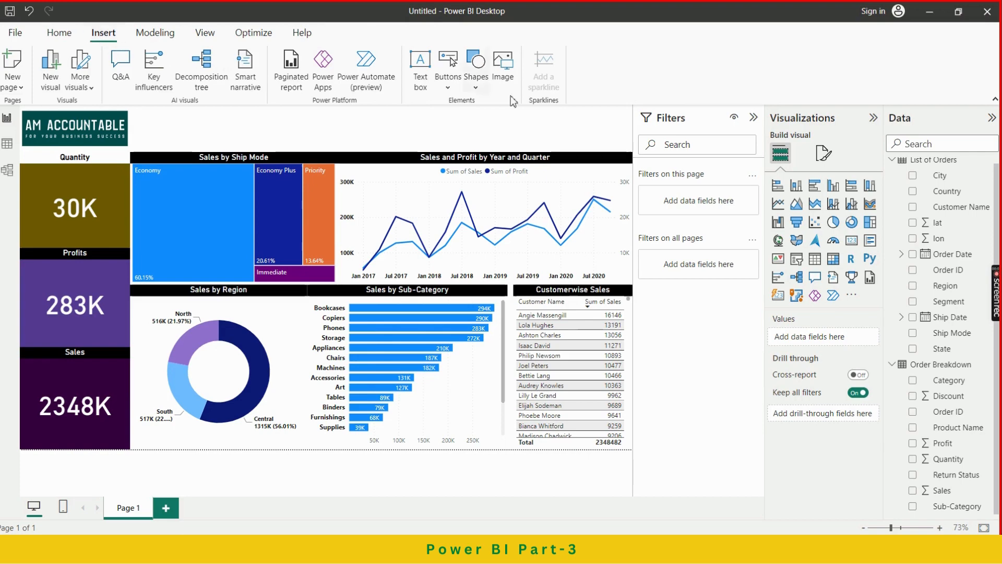
click(421, 62)
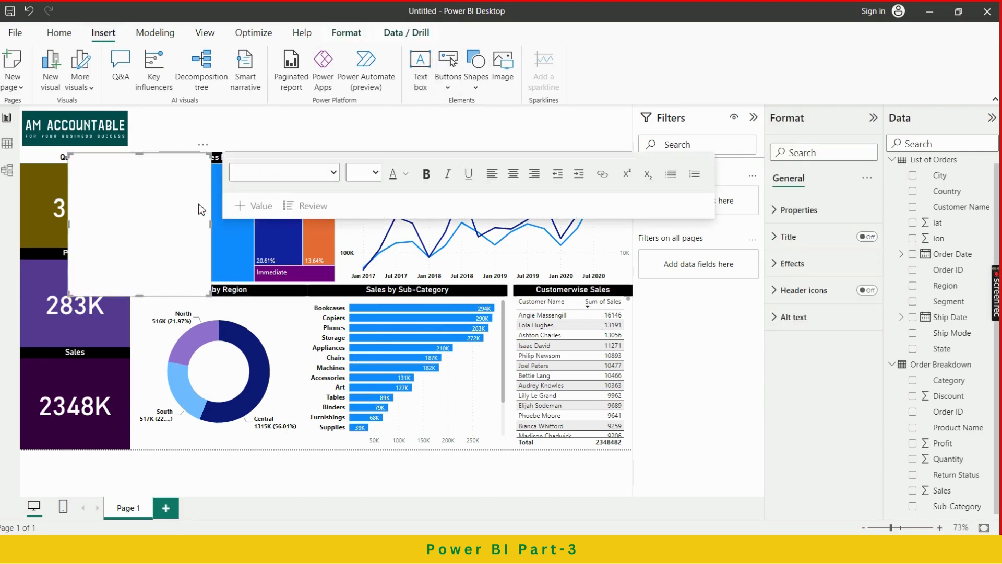
click(158, 203)
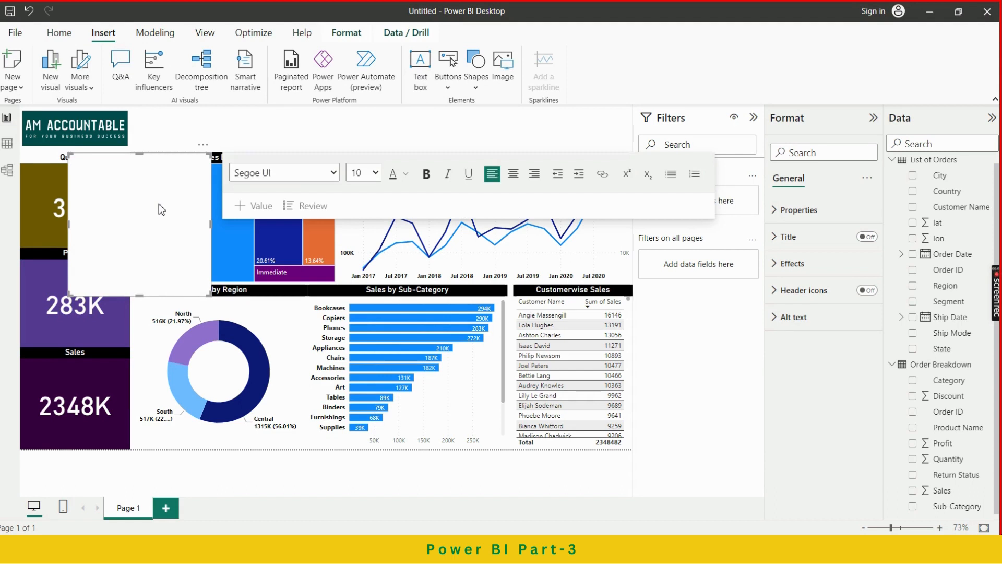
text(AM)
key(BackSpace)
text(ACC MART)
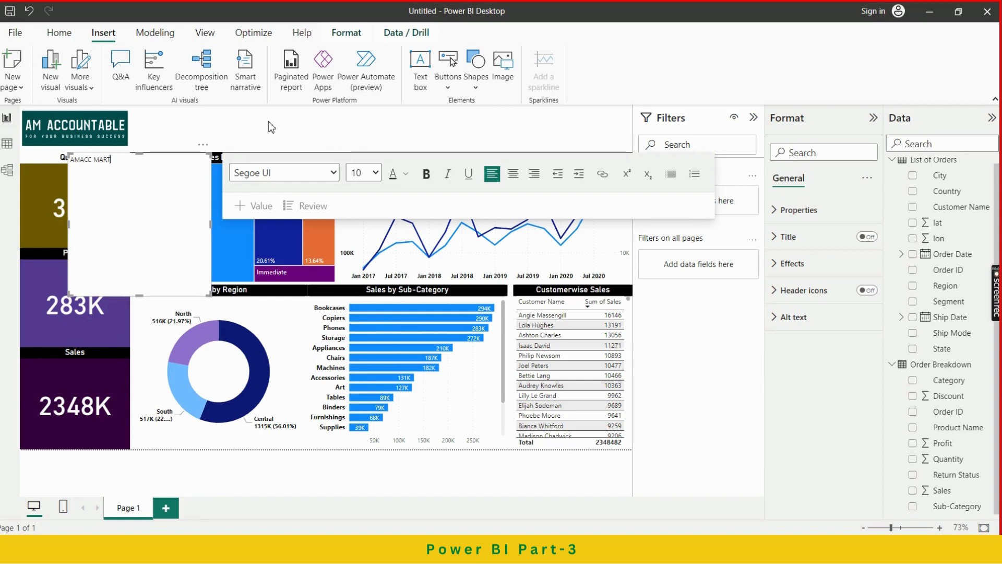
click(252, 150)
click(146, 220)
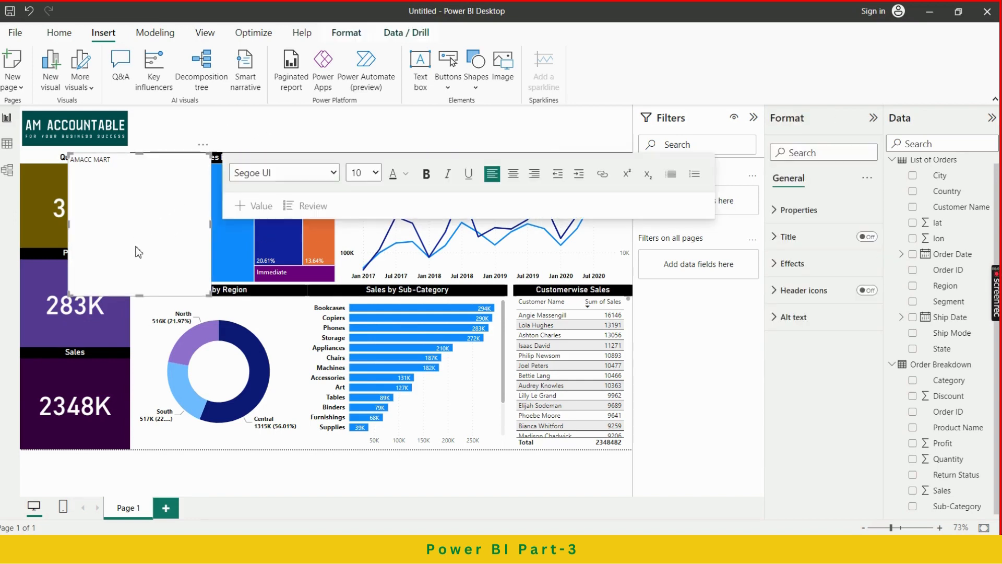
drag(138, 306, 137, 254)
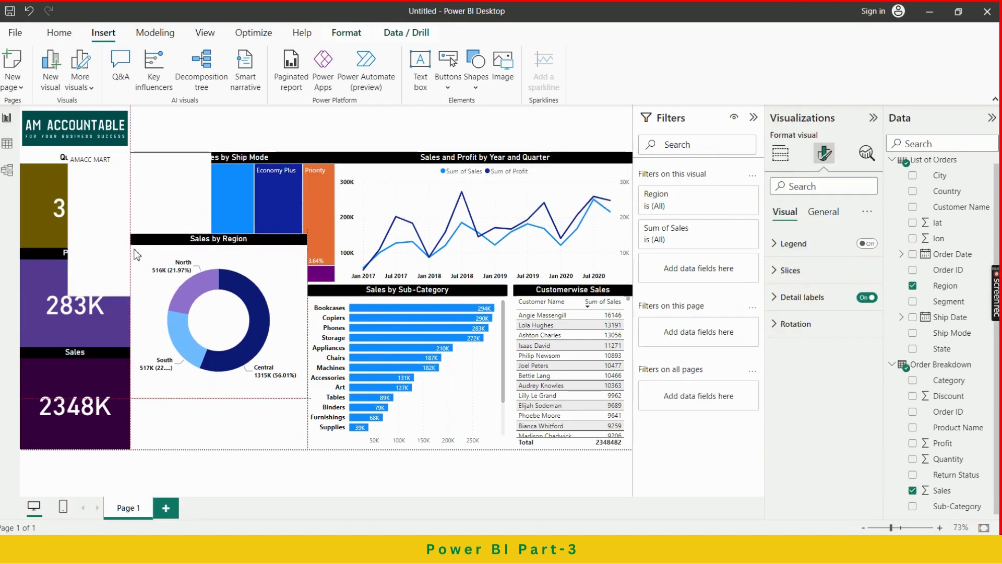
key(ctrl+z)
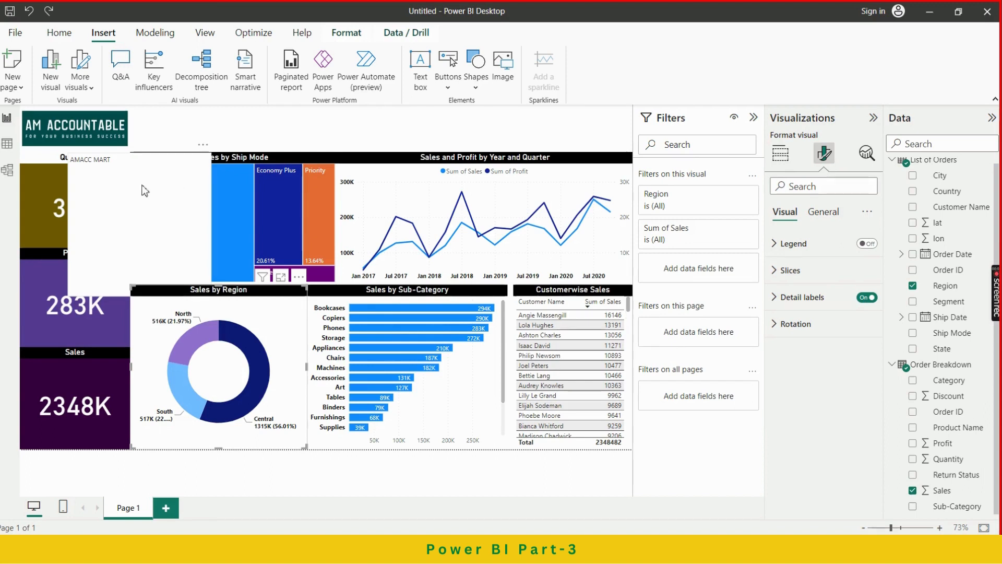
Step: Shrink the AMACC MART text box to a small one-line frame beside the Quantity card's title
click(128, 199)
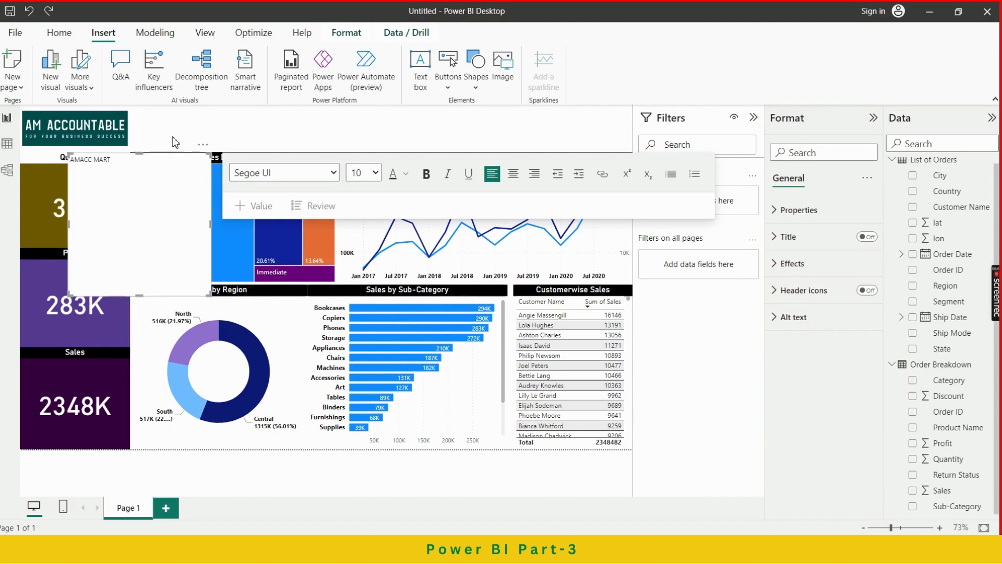
click(189, 127)
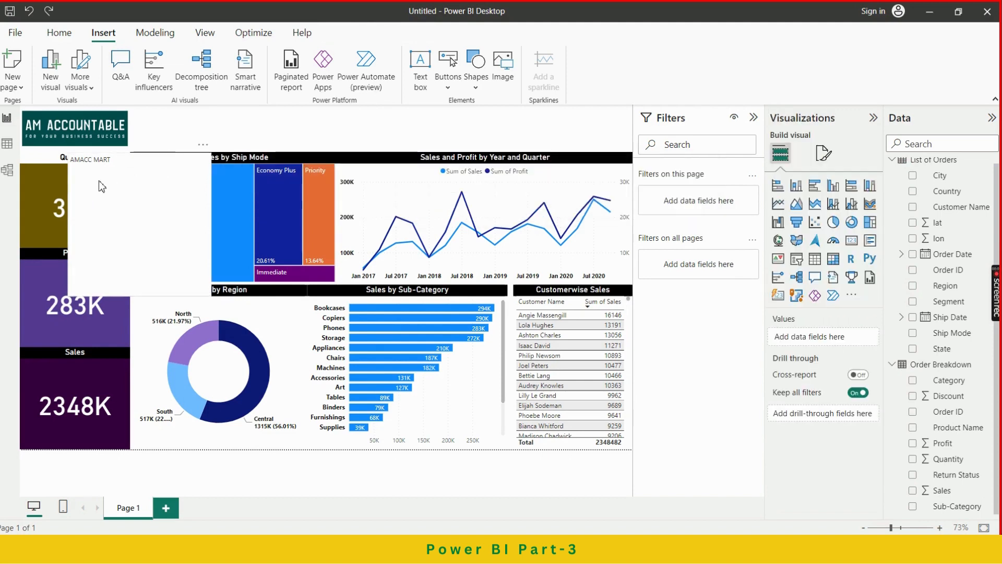
drag(101, 186, 136, 164)
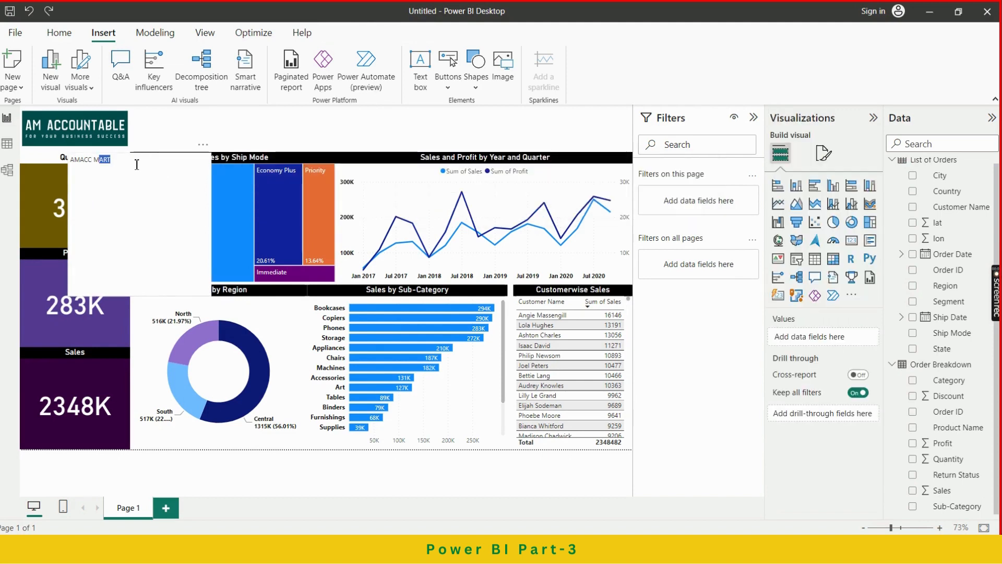
click(119, 201)
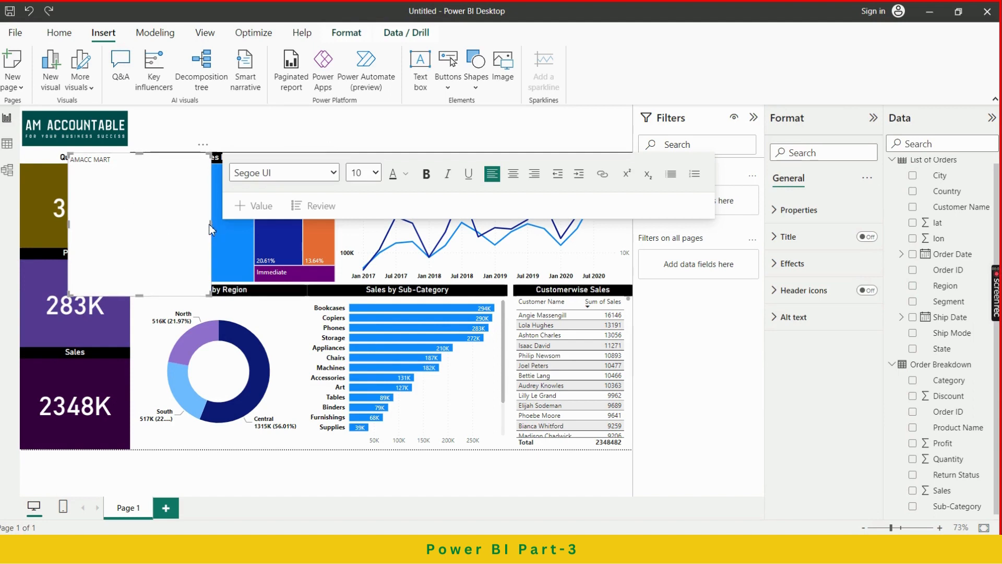
drag(212, 223, 131, 211)
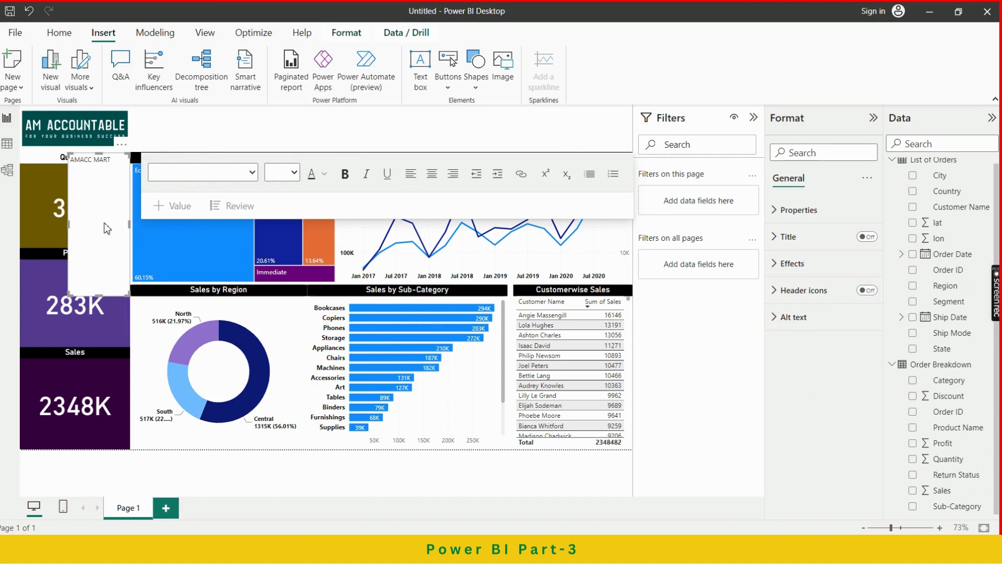
drag(69, 293, 77, 170)
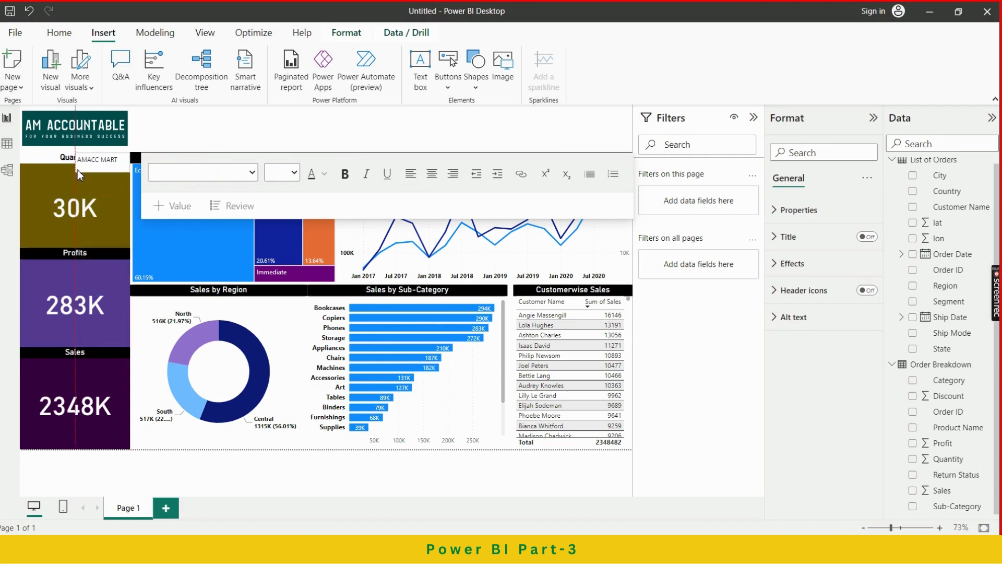
click(179, 123)
Step: Try to format the AMACC MART text in Segoe (Bold), size 12, with bold turned on
click(103, 159)
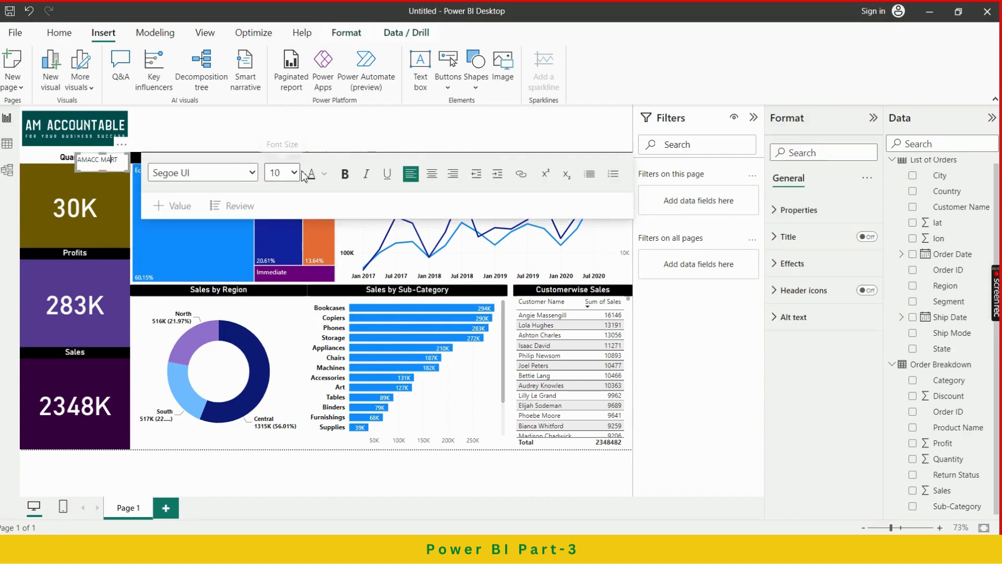
click(251, 172)
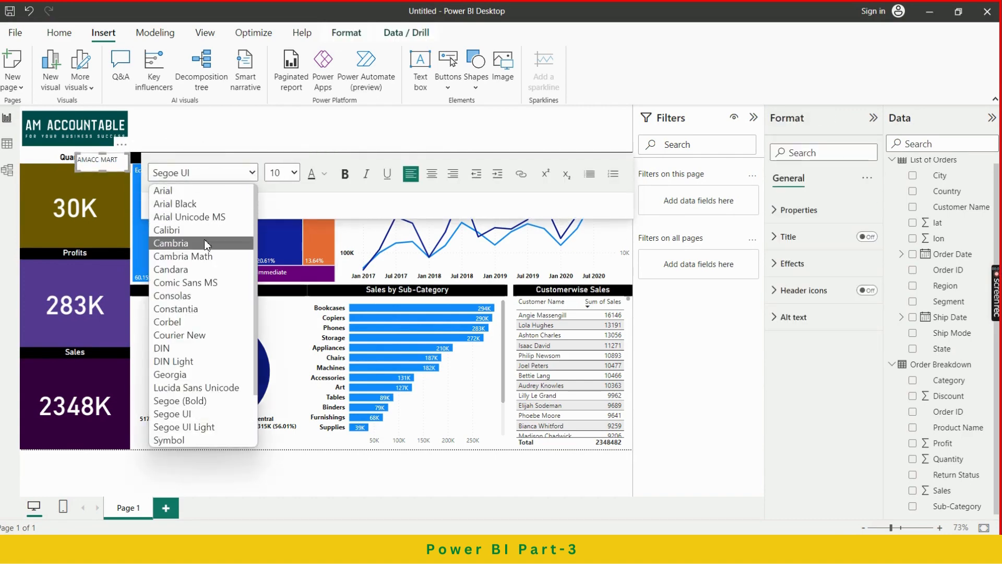
scroll(202, 313, down, 2)
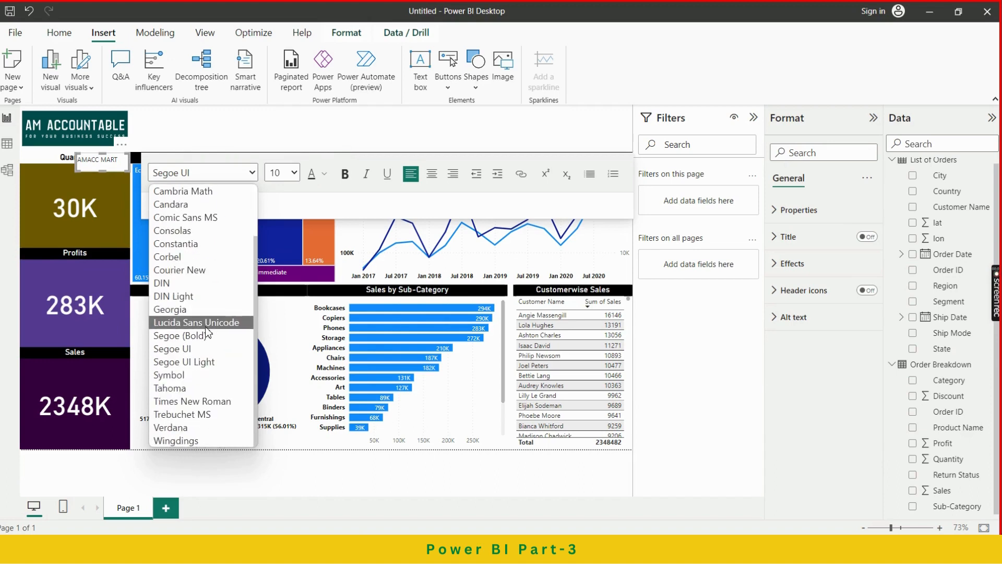
click(202, 335)
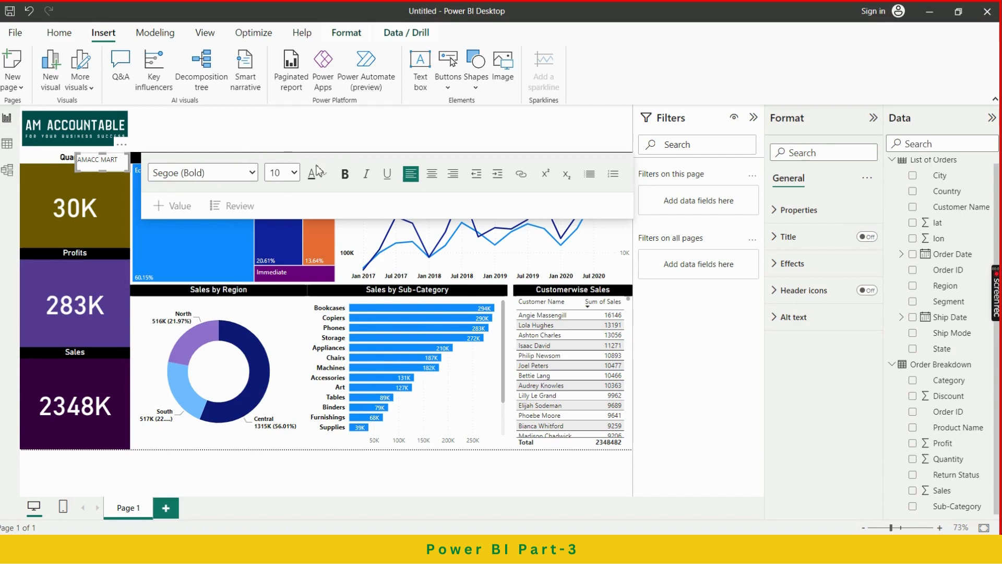
click(295, 174)
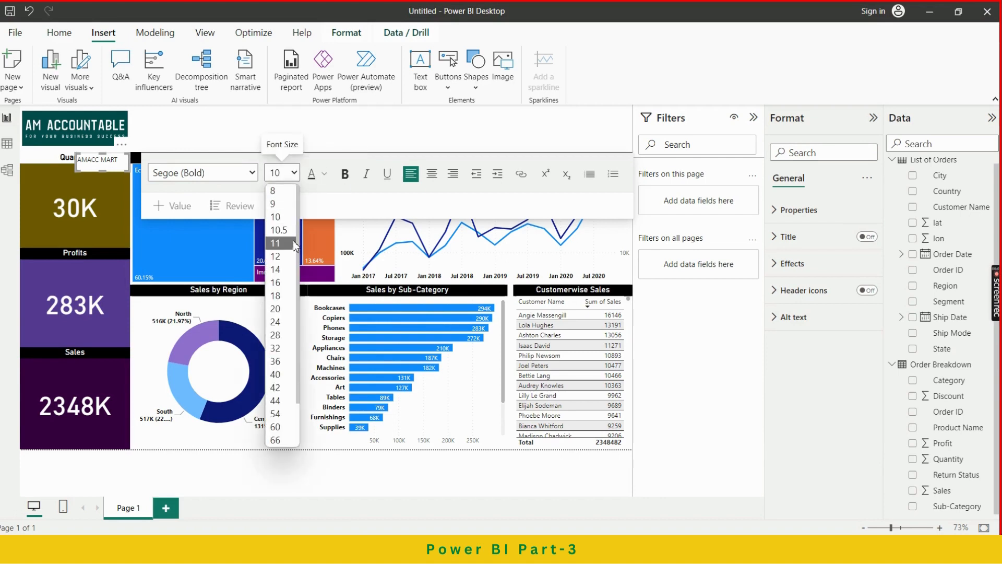
click(281, 256)
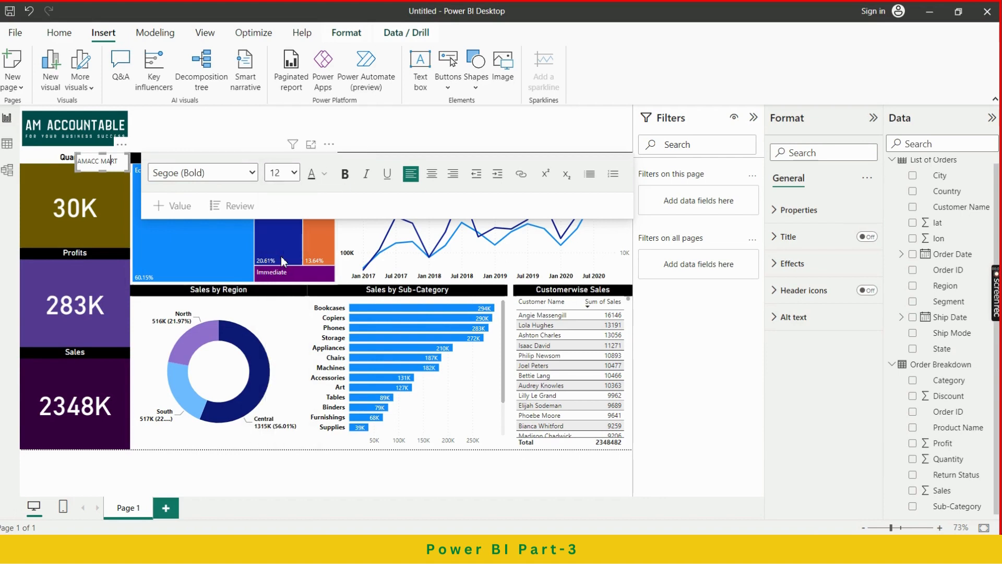
click(345, 175)
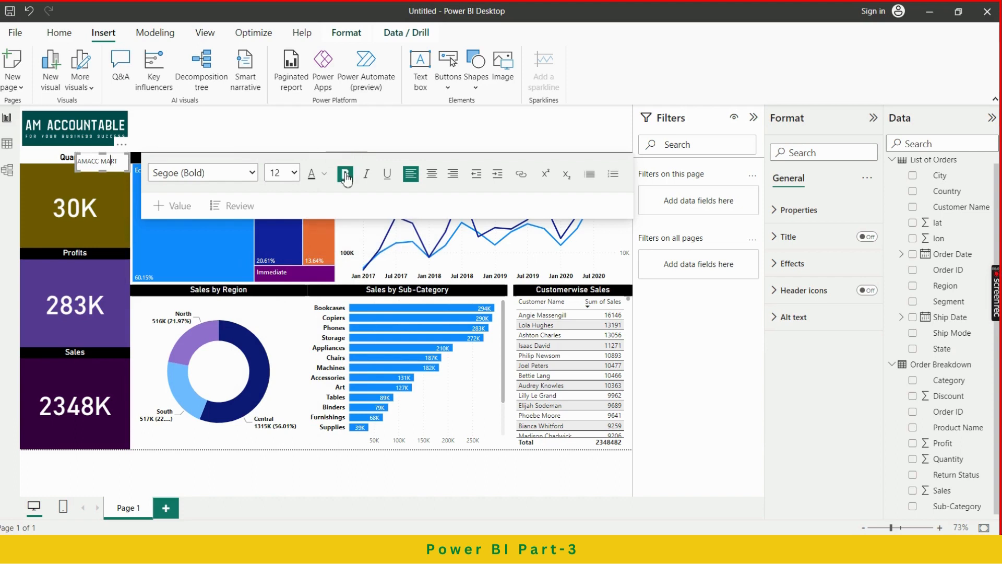
click(358, 126)
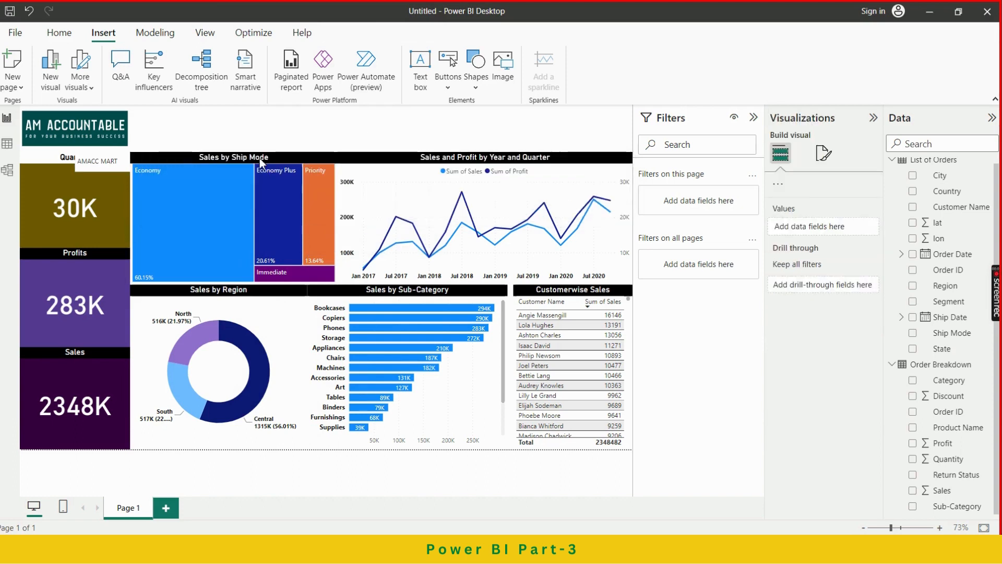
Step: Center the AMACC MART text within its text box
click(125, 163)
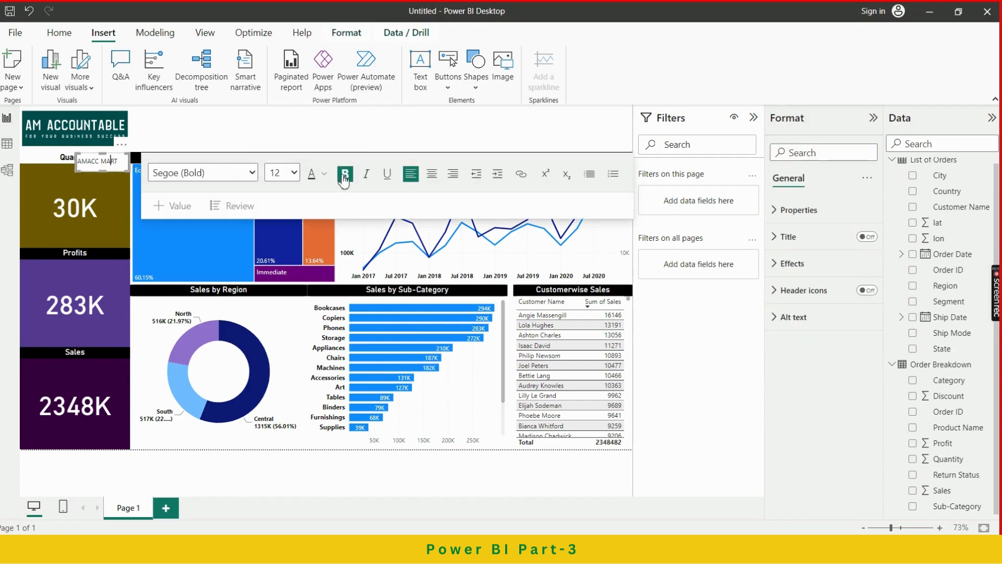
click(435, 175)
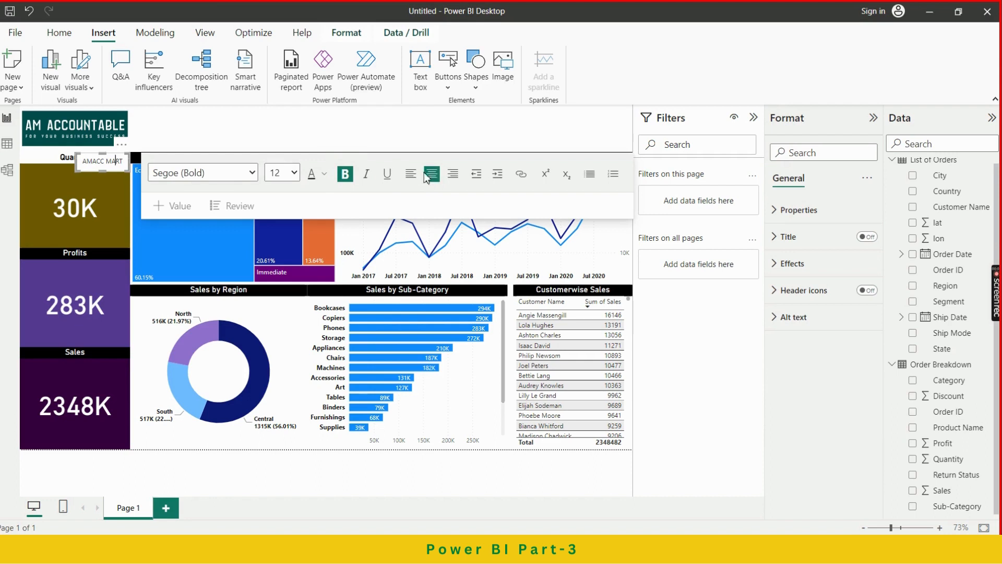
click(327, 181)
click(317, 126)
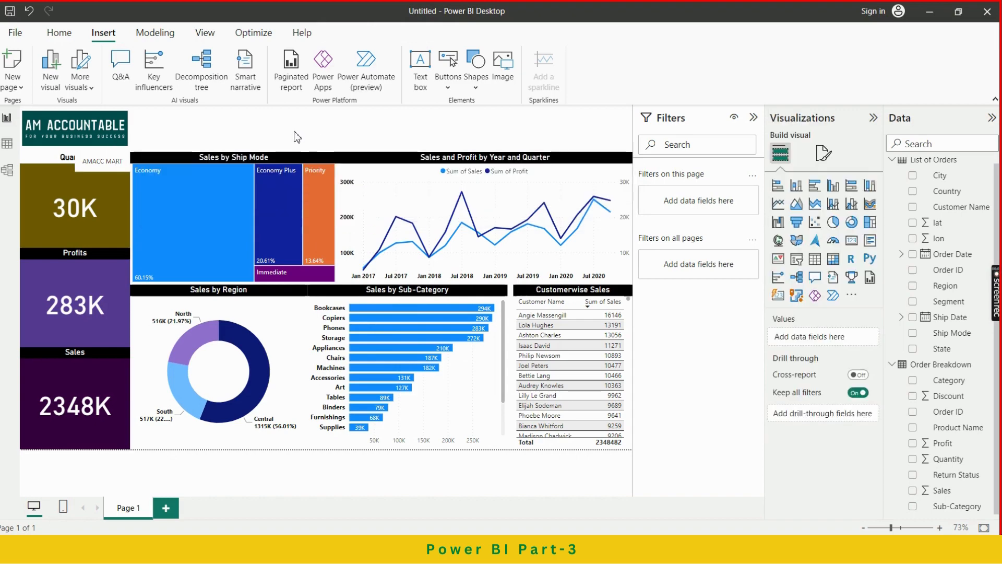
Step: Resize the AMACC MART text box upward and outward so it clears the Quantity title and sits next to the logo
click(121, 159)
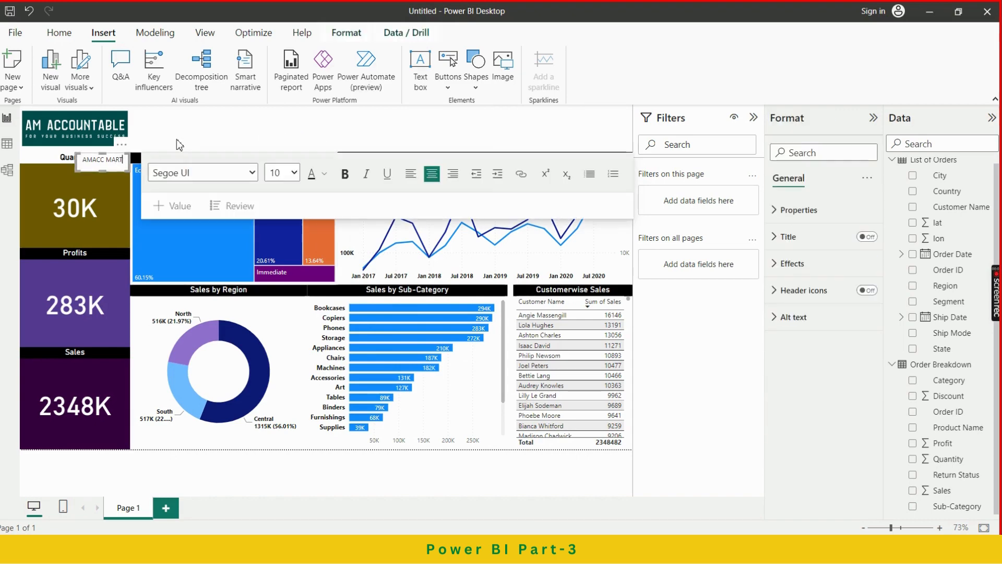
click(141, 144)
click(127, 161)
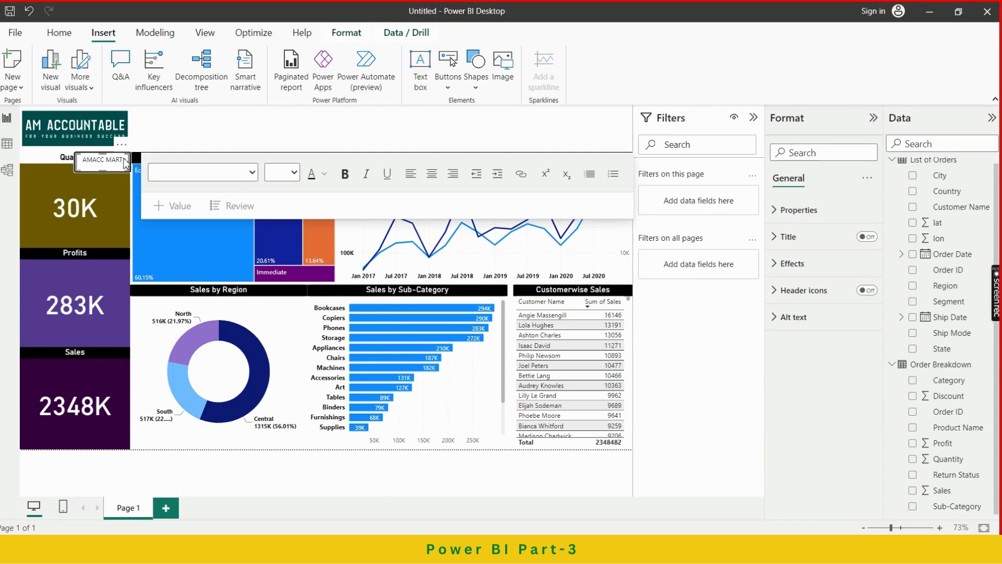
drag(129, 154, 154, 137)
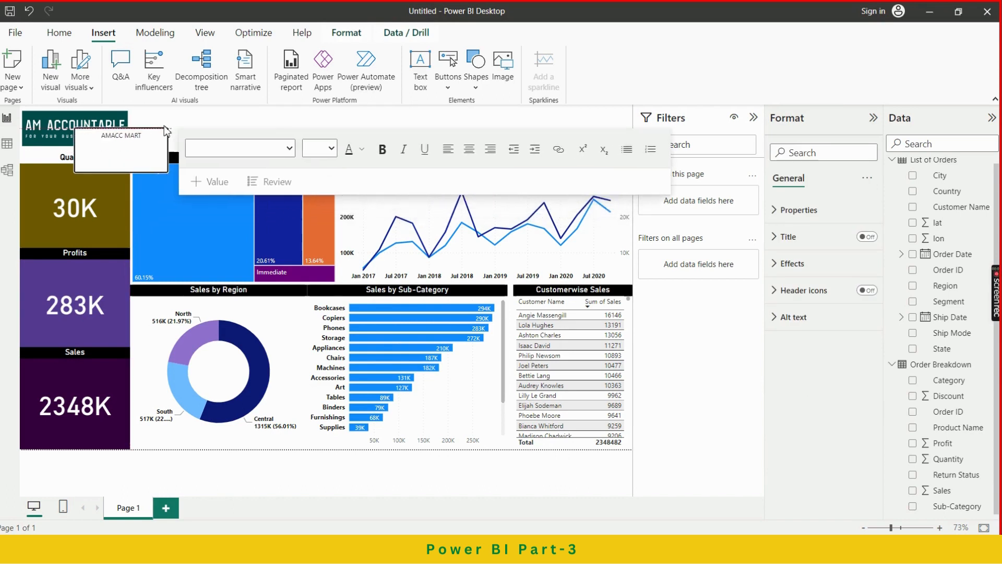
click(137, 158)
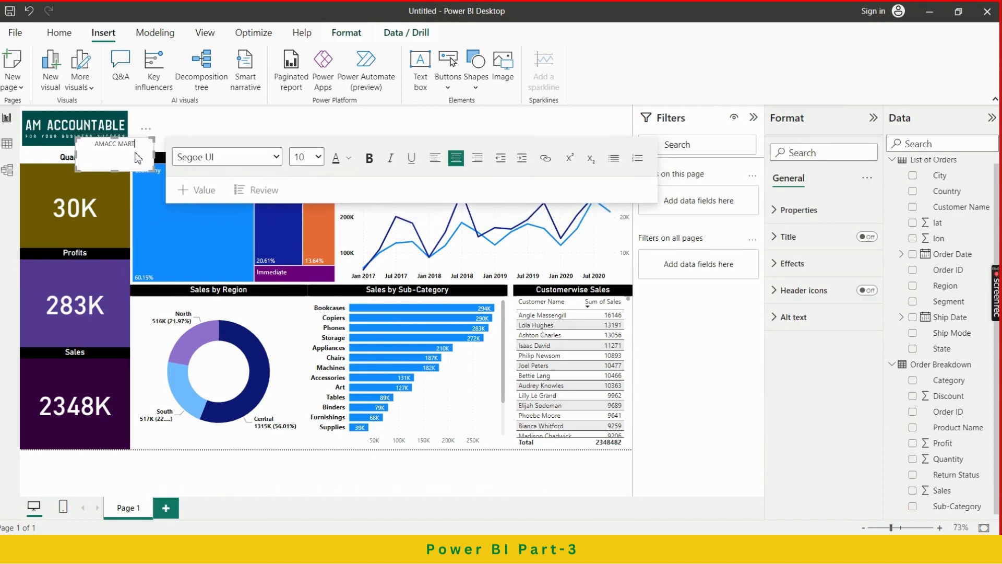
drag(77, 170, 111, 152)
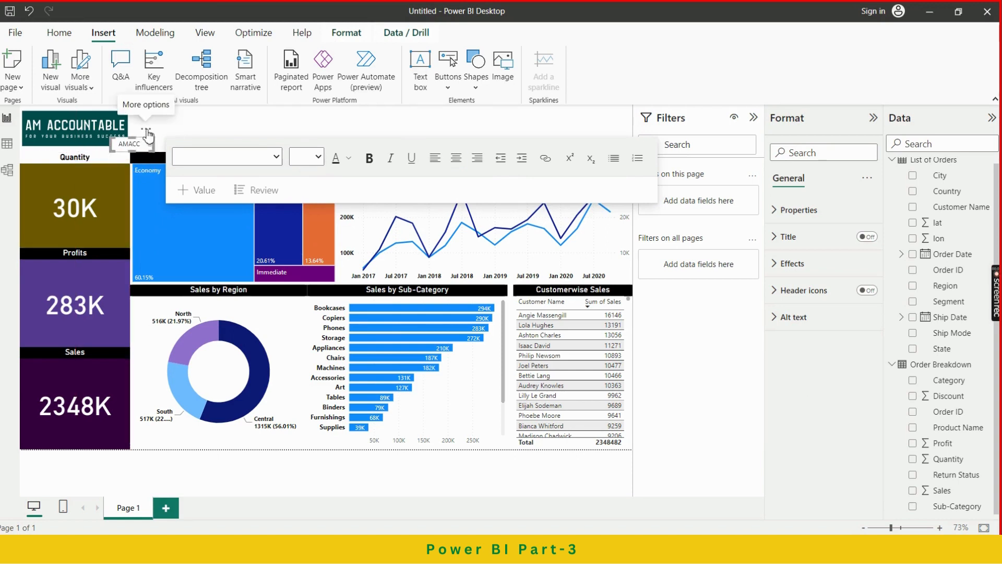
Step: Move the AMACC MART text box into the empty header strip beside the logo and fit its frame closely around the text
drag(148, 135, 168, 105)
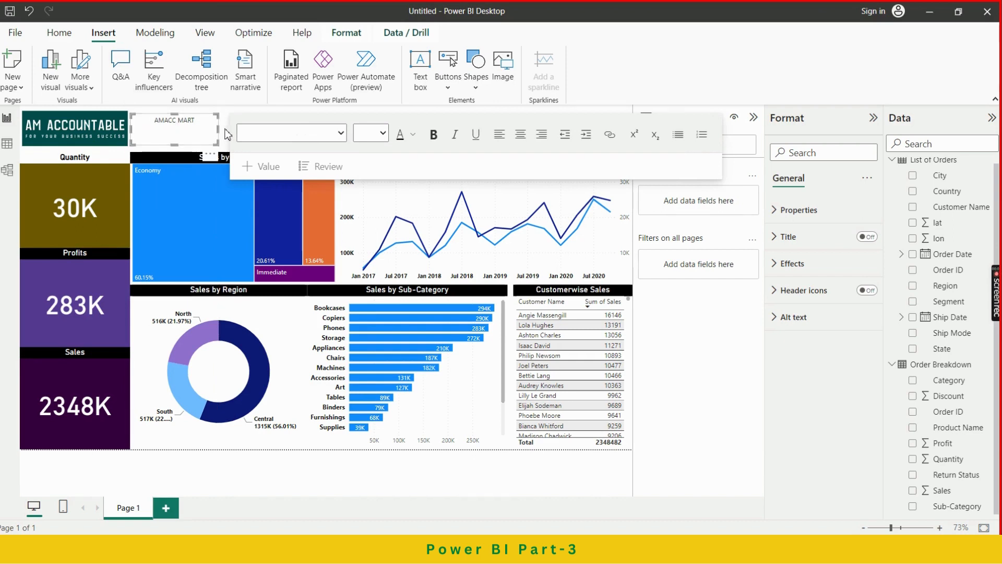
drag(218, 134, 176, 129)
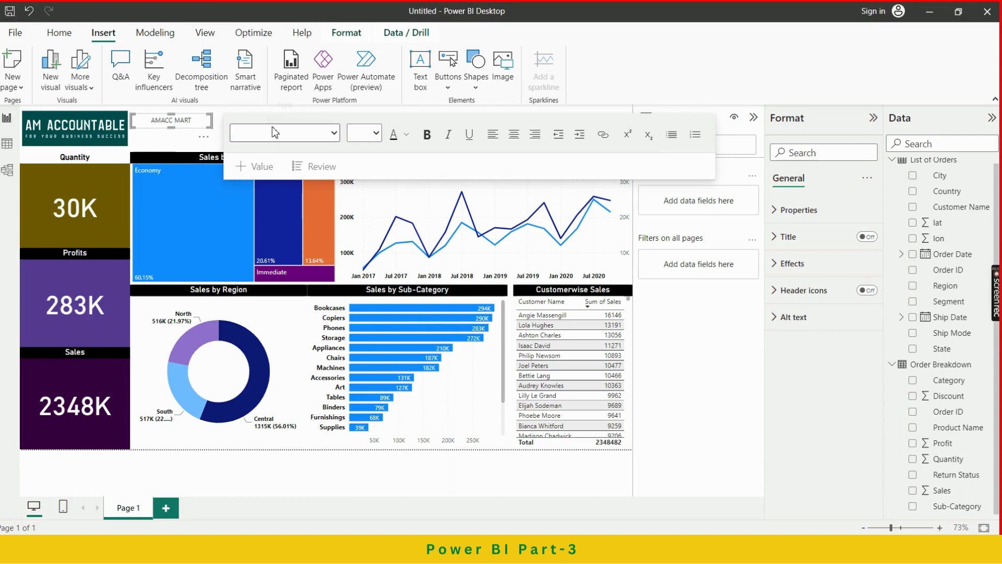
click(203, 137)
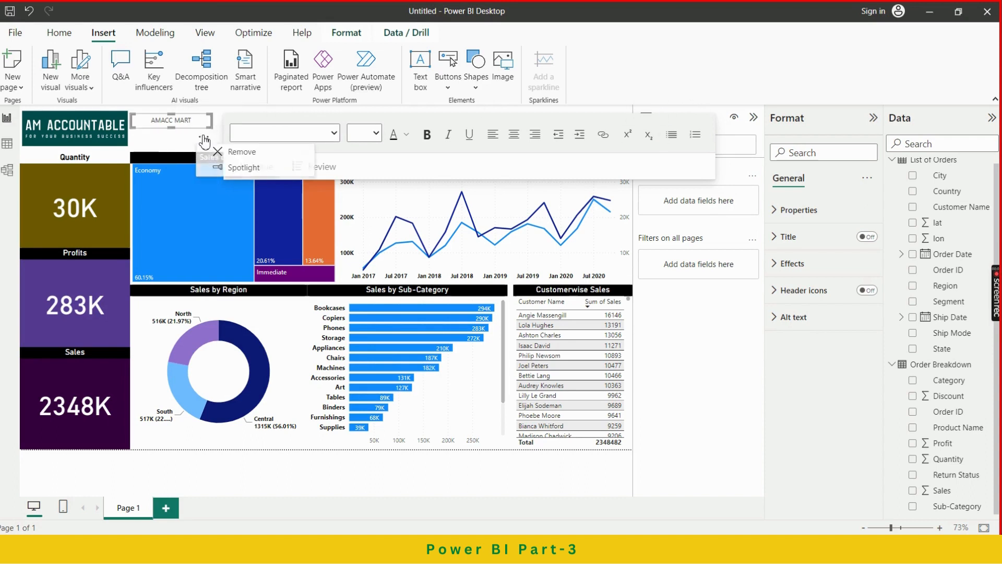
Step: Turn on the title for the AMACC MART text box and expand its title settings
click(183, 130)
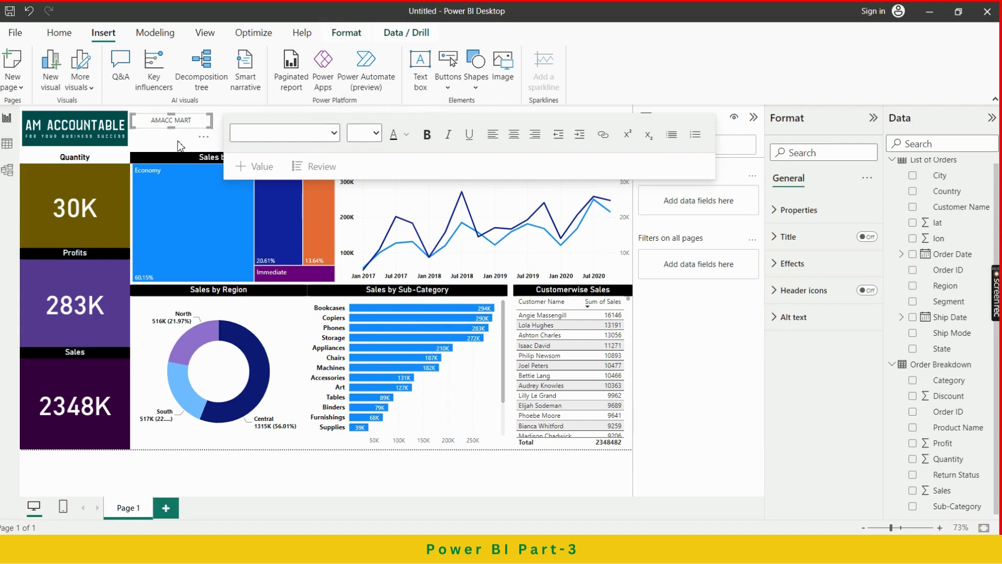
click(220, 118)
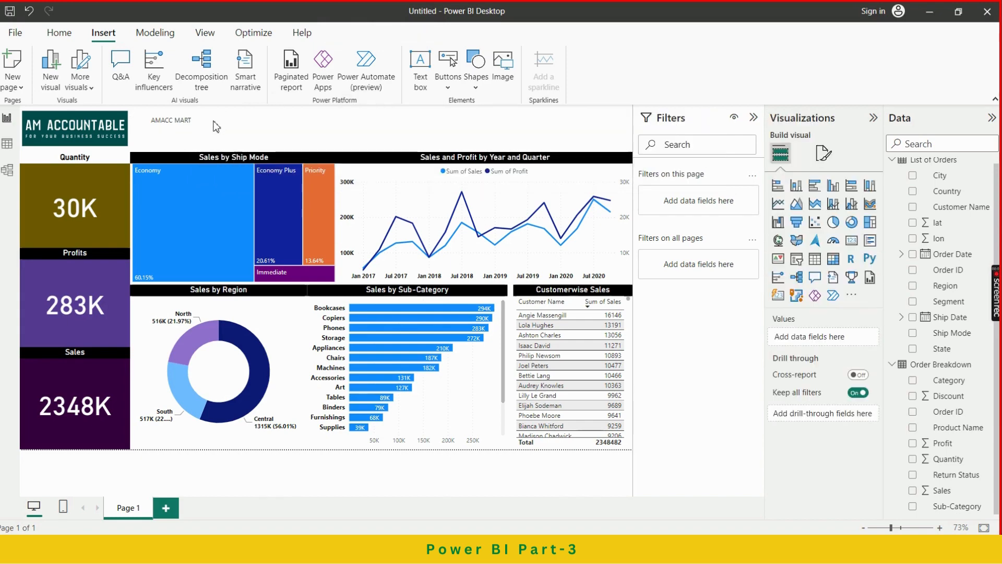
click(194, 123)
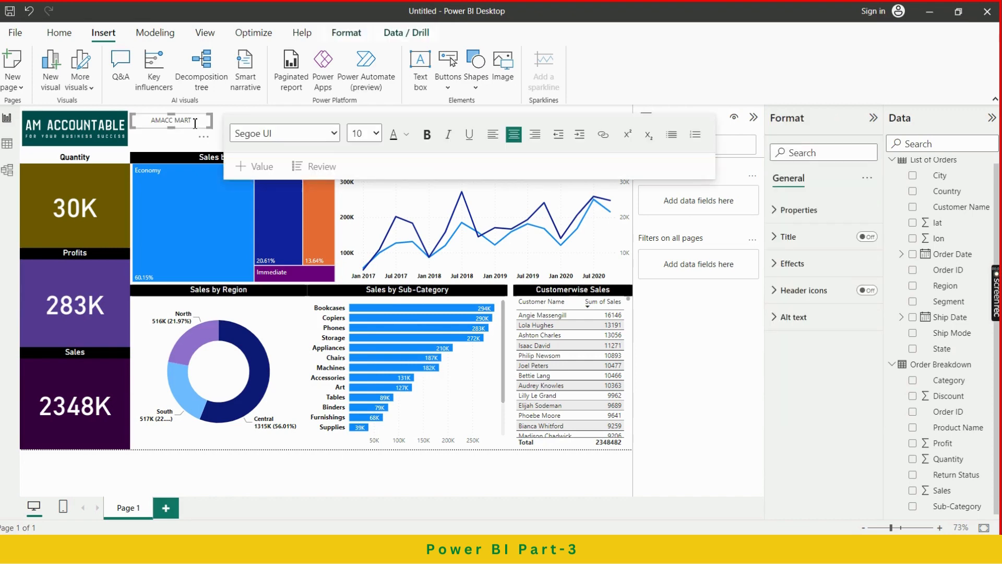
click(874, 238)
click(875, 240)
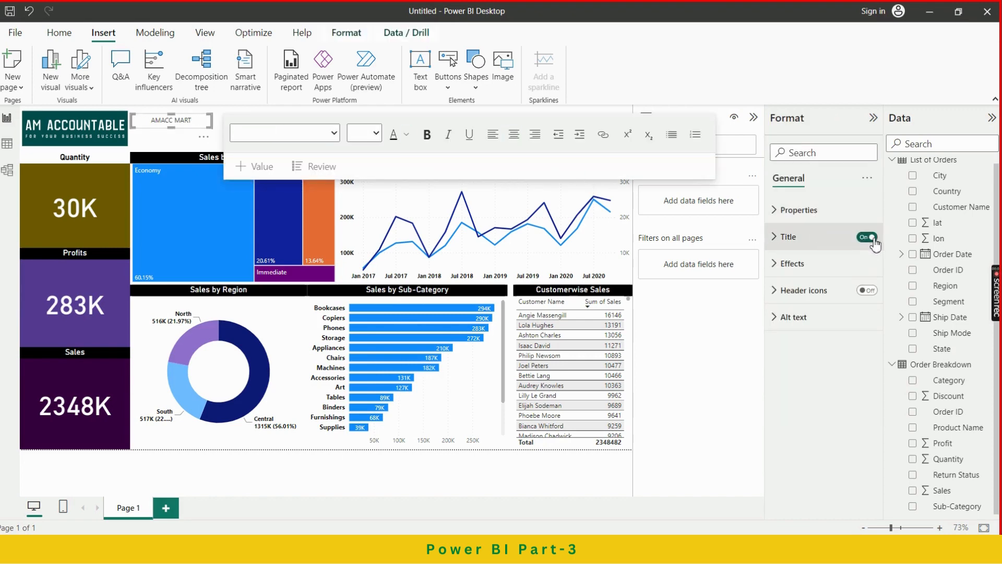
click(811, 244)
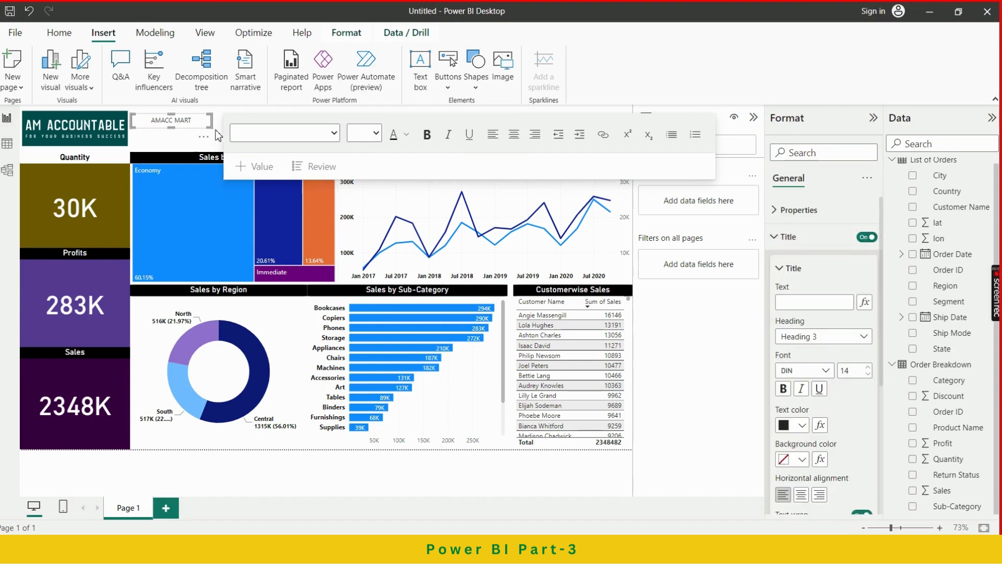
Step: Delete the body text from the header text box and enter AMACC MART as its title text instead
click(202, 119)
key(BackSpace)
key(BackSpace)
key(BackSpace)
key(BackSpace)
key(BackSpace)
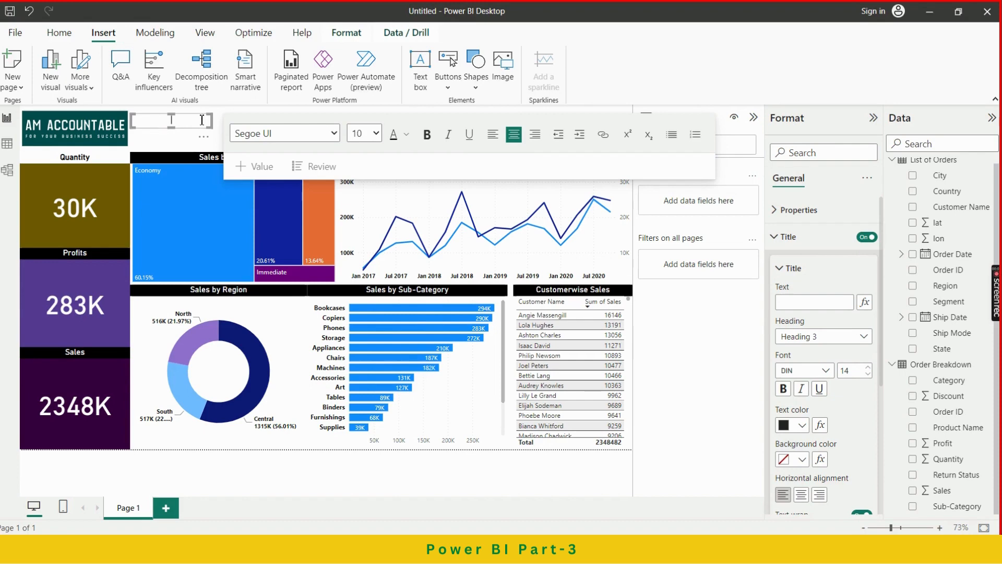
click(804, 302)
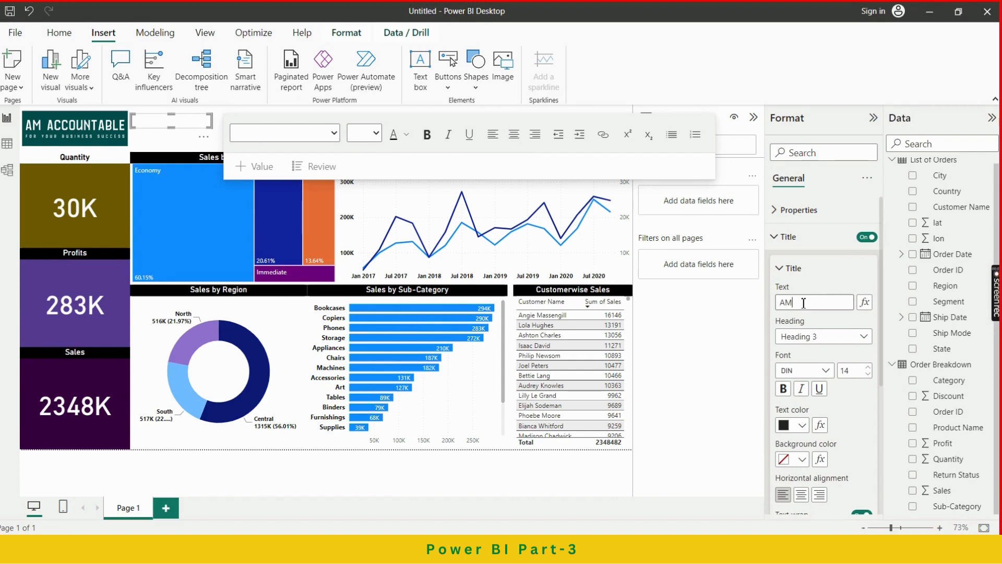
text(AMACC MART)
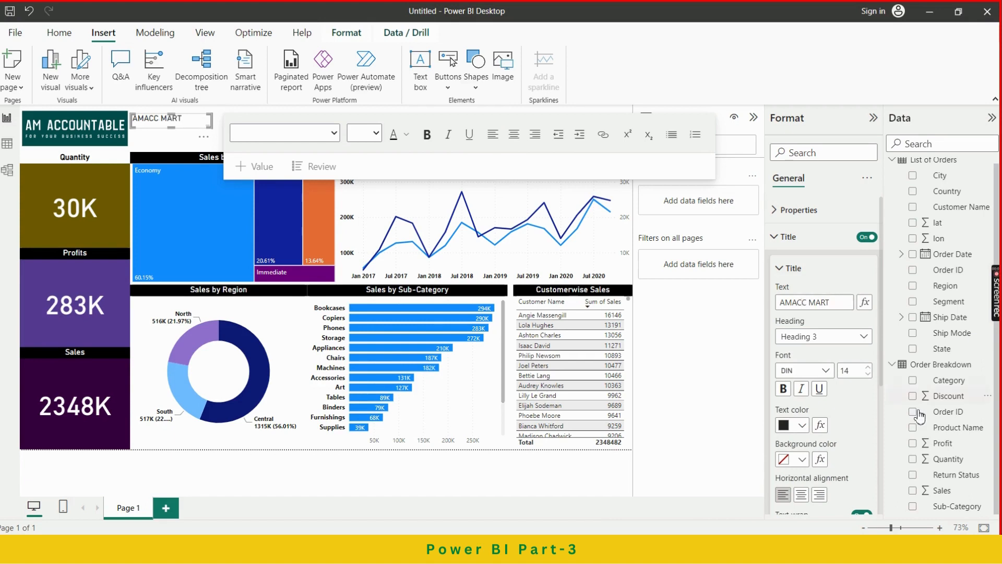
Step: Give the AMACC MART title a dark navy background from the recent colors and white text
scroll(835, 413, down, 2)
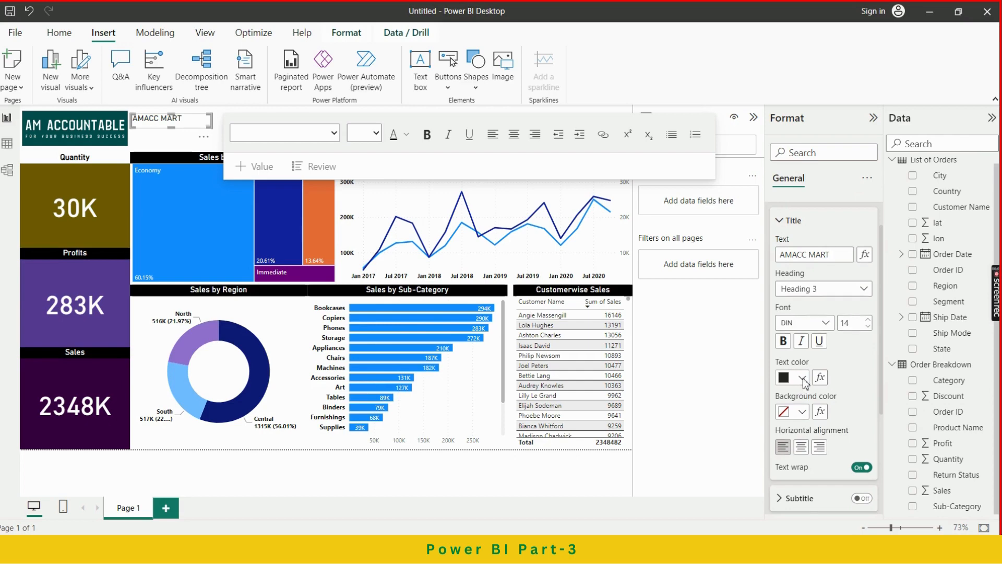
click(802, 379)
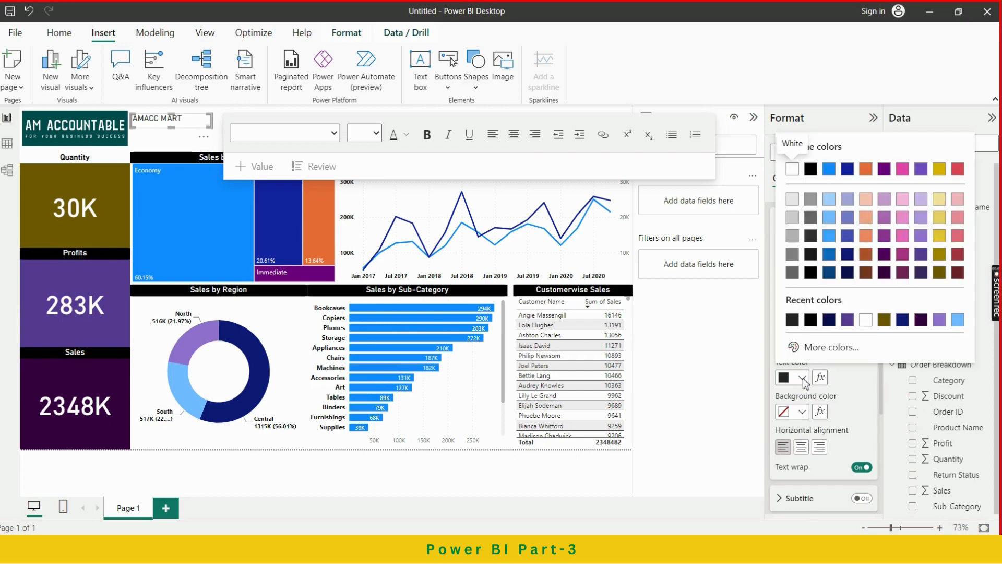
click(802, 412)
click(804, 412)
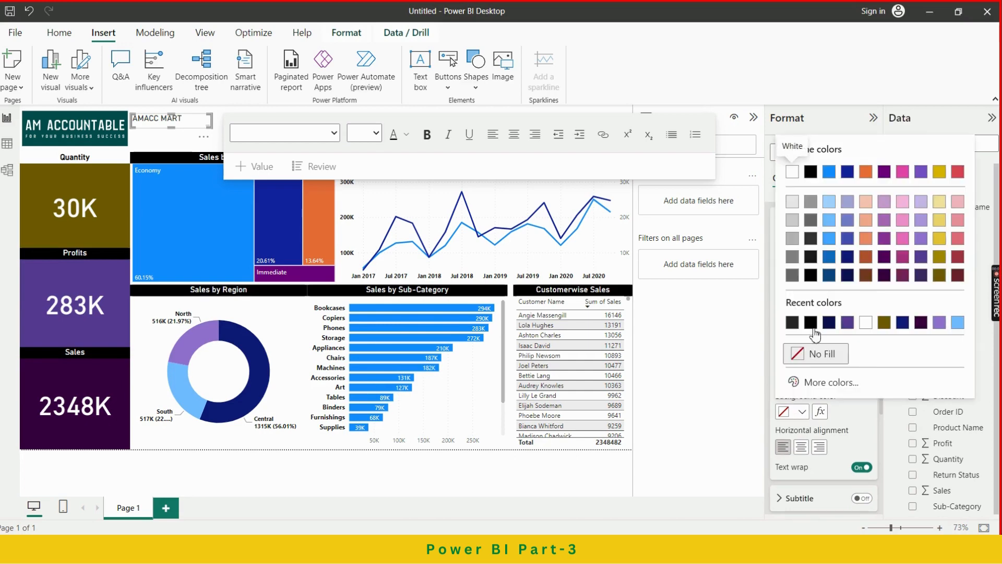
click(831, 323)
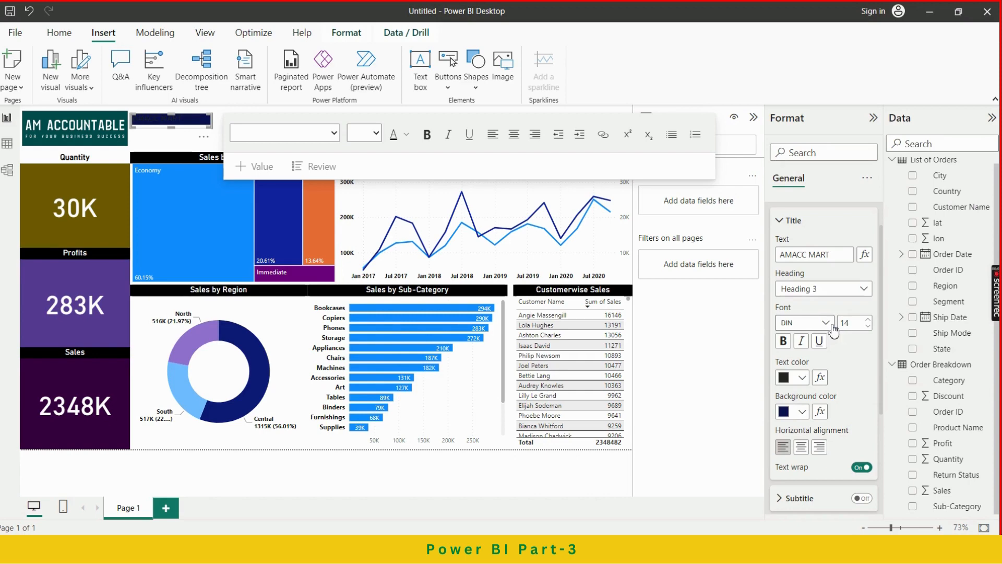
click(800, 378)
click(869, 321)
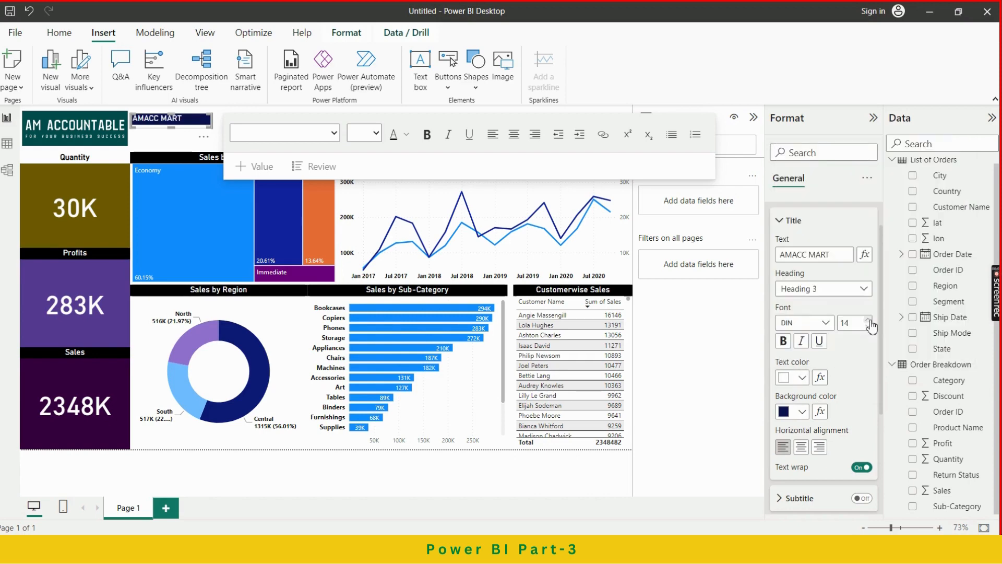
Step: Center the AMACC MART title horizontally and increase its font size to 18, keeping Heading 3 and the DIN font
click(804, 450)
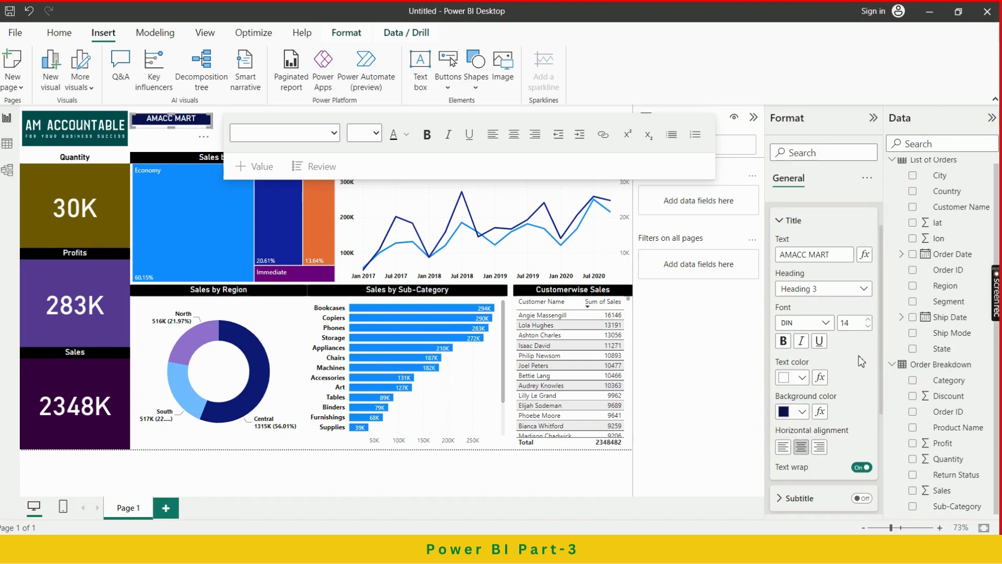
click(869, 319)
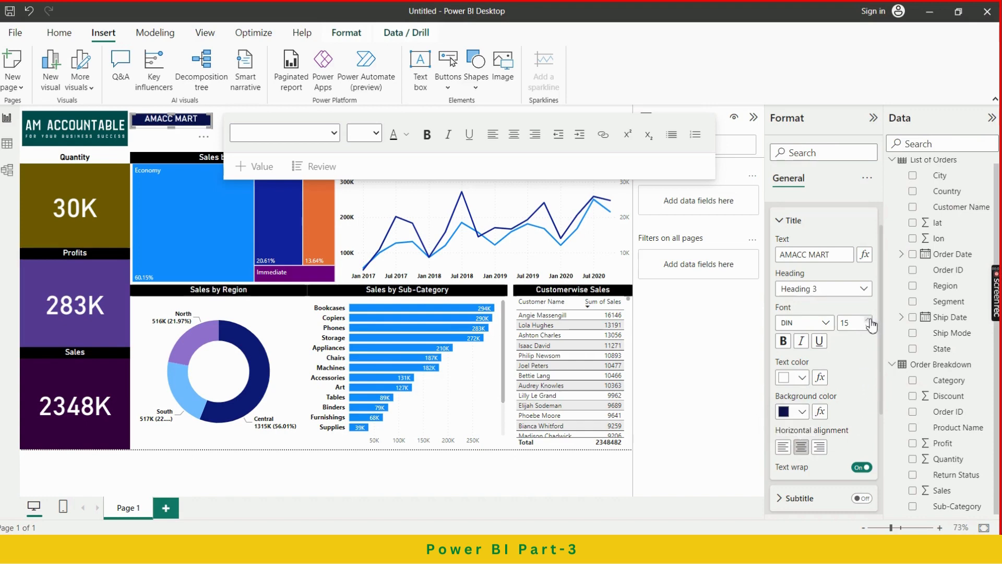
click(868, 320)
click(869, 319)
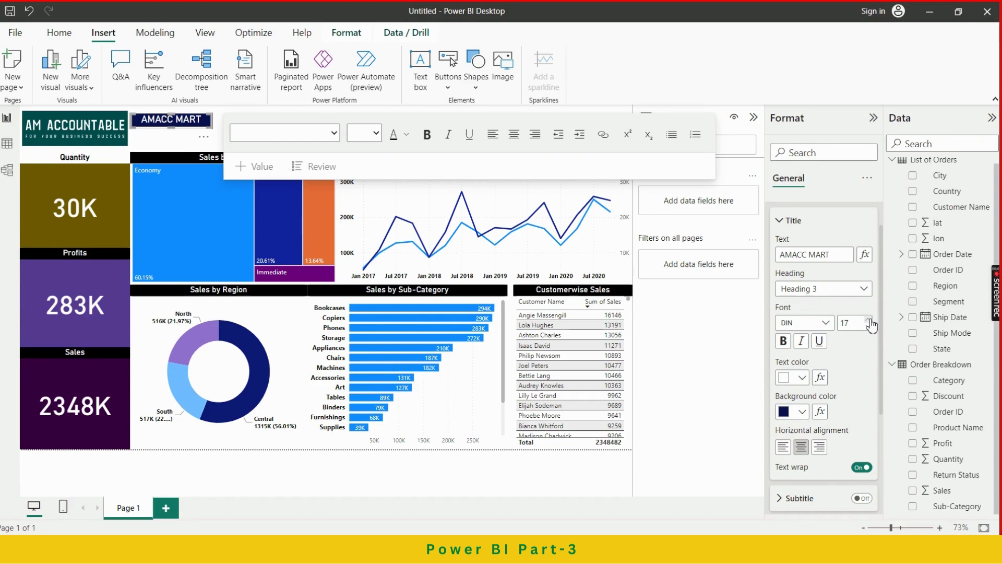
click(869, 319)
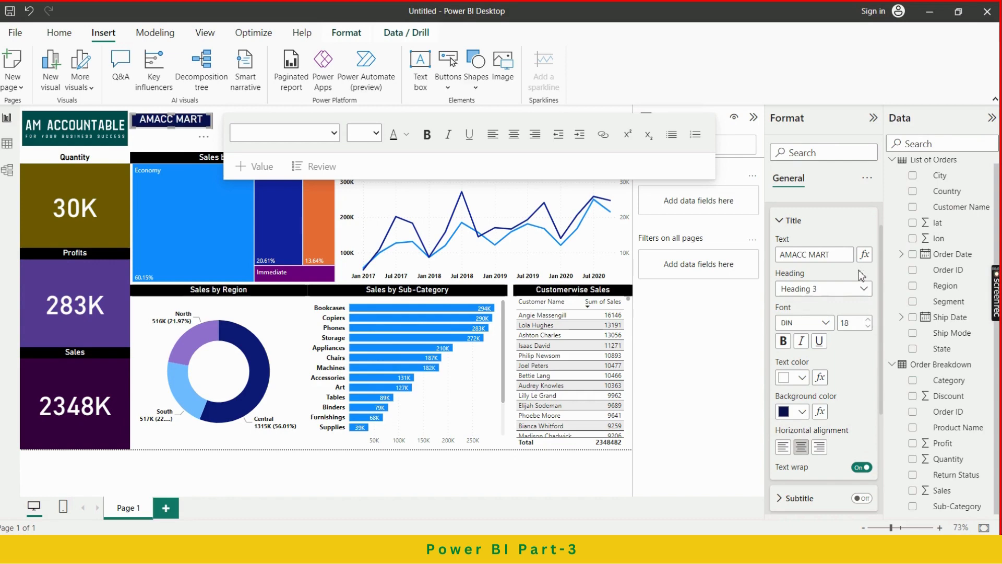
click(804, 288)
click(818, 323)
click(167, 149)
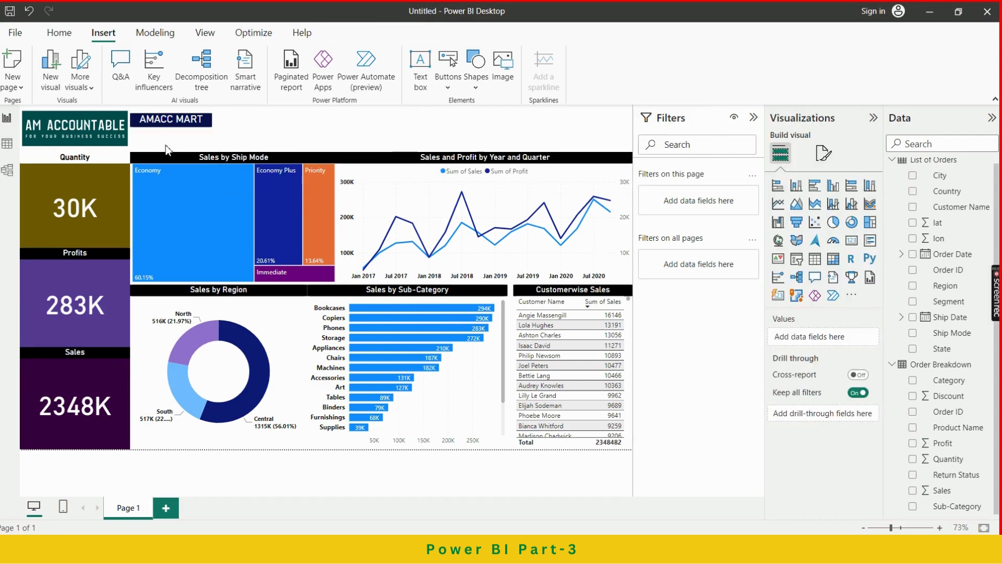
Step: Move the AMACC MART title to the page's top edge and stretch it from the logo to the page's far edge
click(197, 126)
drag(197, 125, 633, 118)
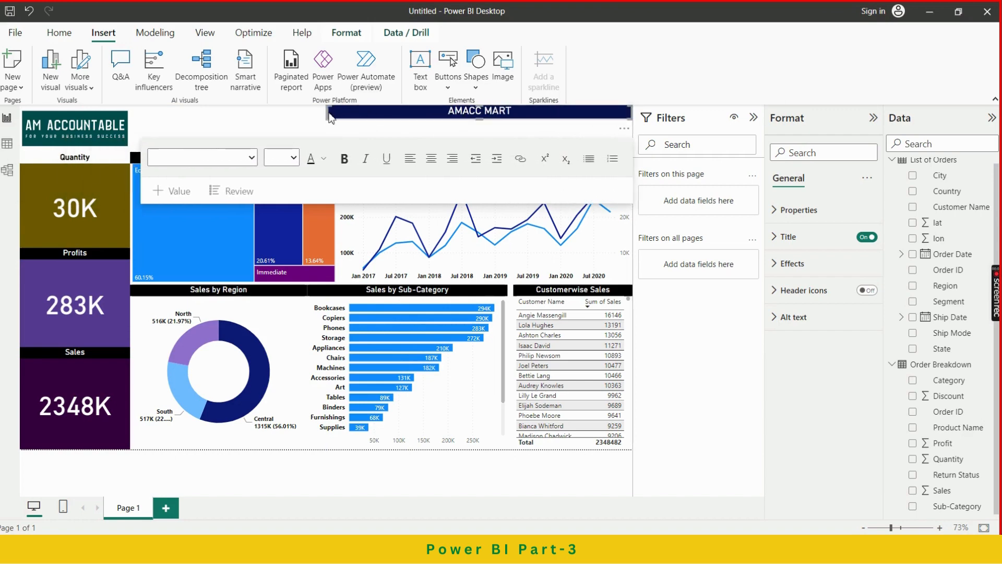
drag(325, 112, 134, 125)
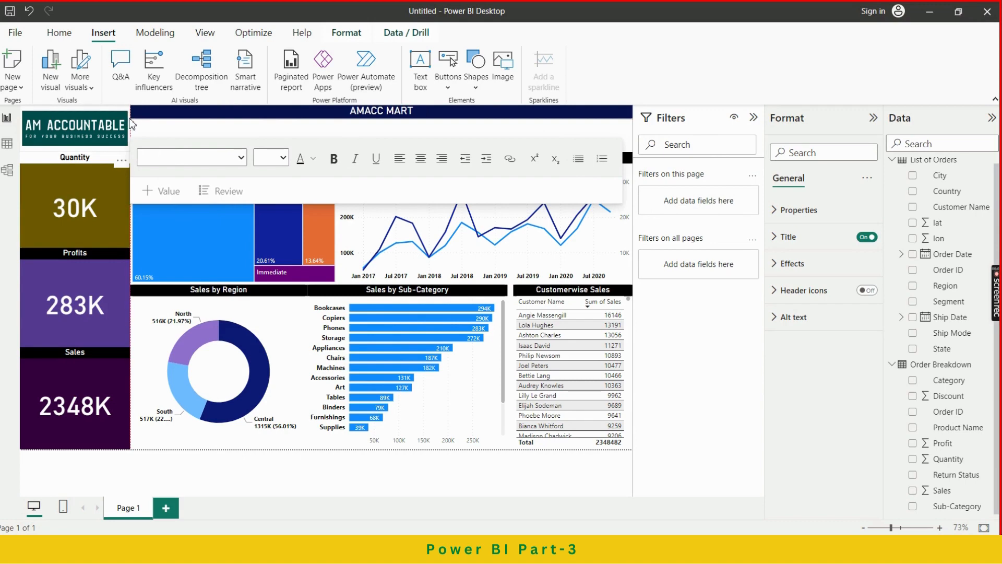
click(283, 136)
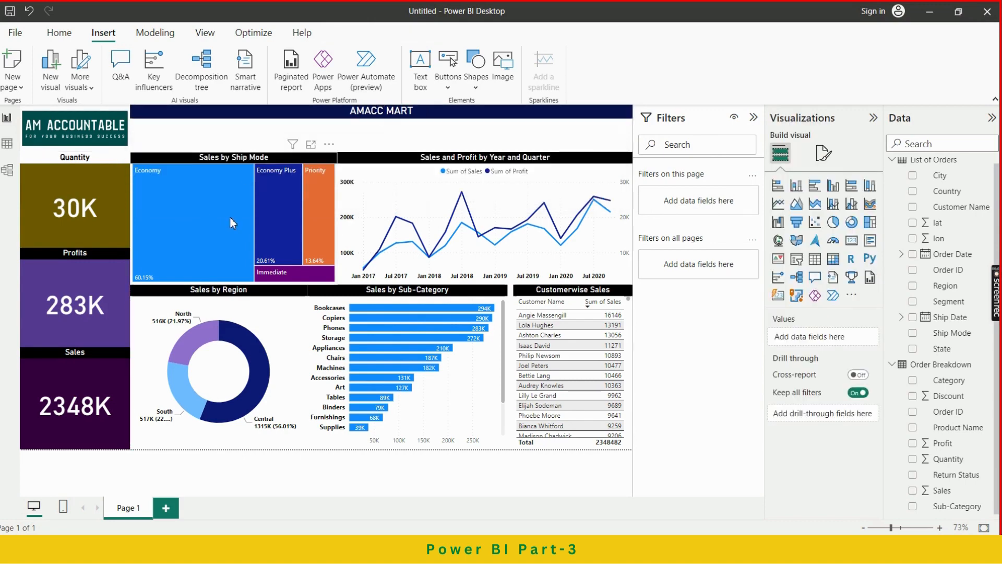
Step: Collapse the Filters, Format and Data panes to enlarge the report page, and deselect the logo
click(85, 127)
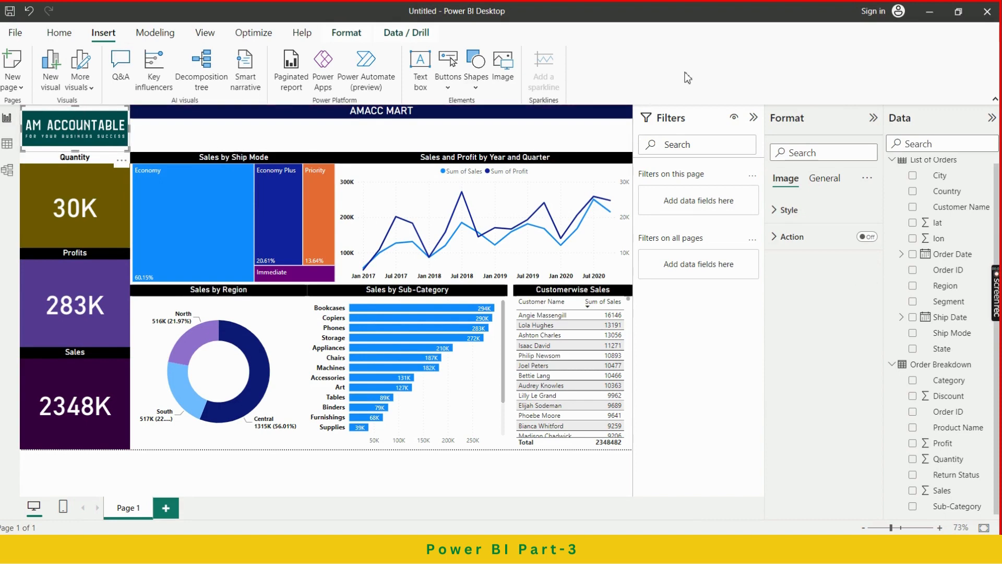
click(754, 118)
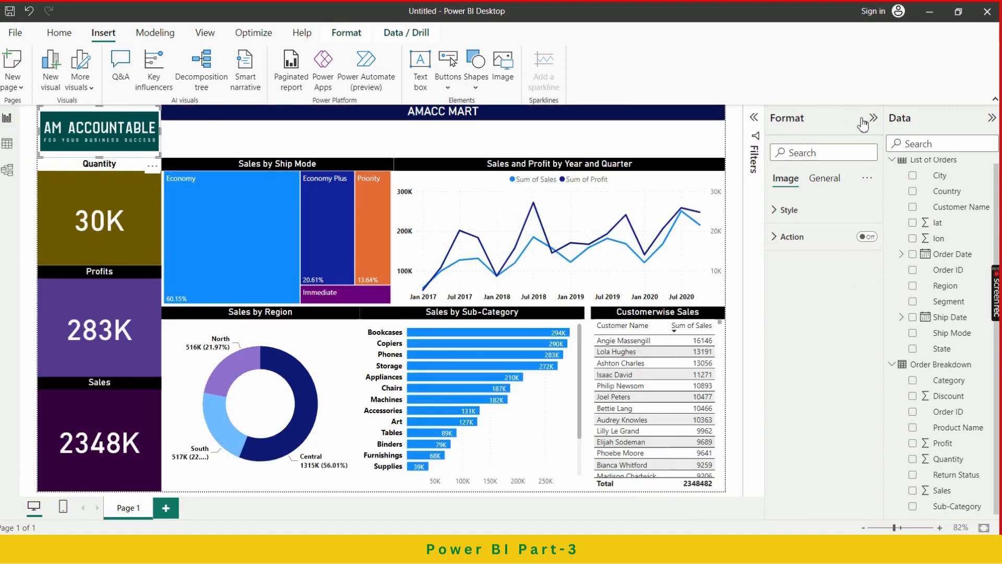
click(874, 118)
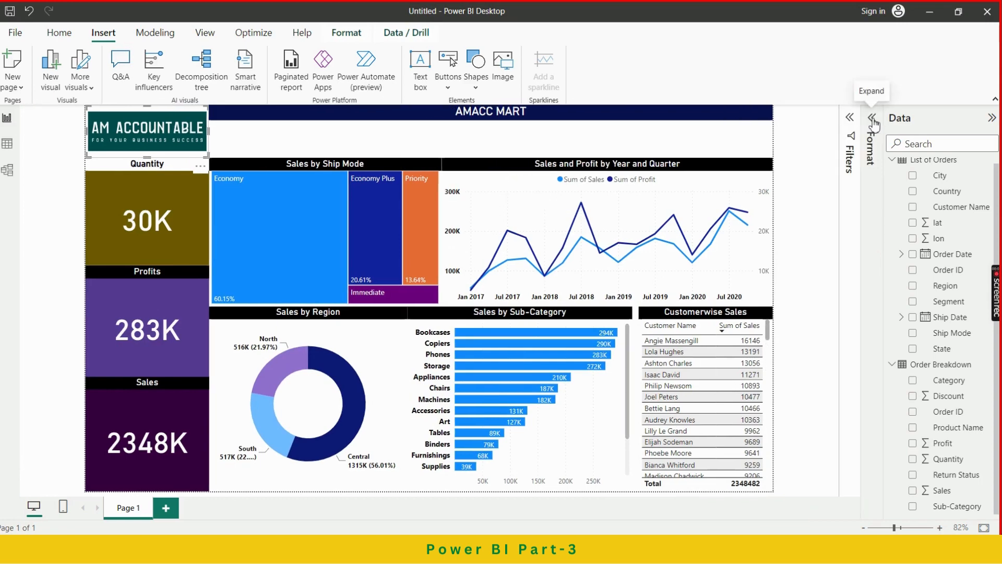
click(988, 120)
click(888, 176)
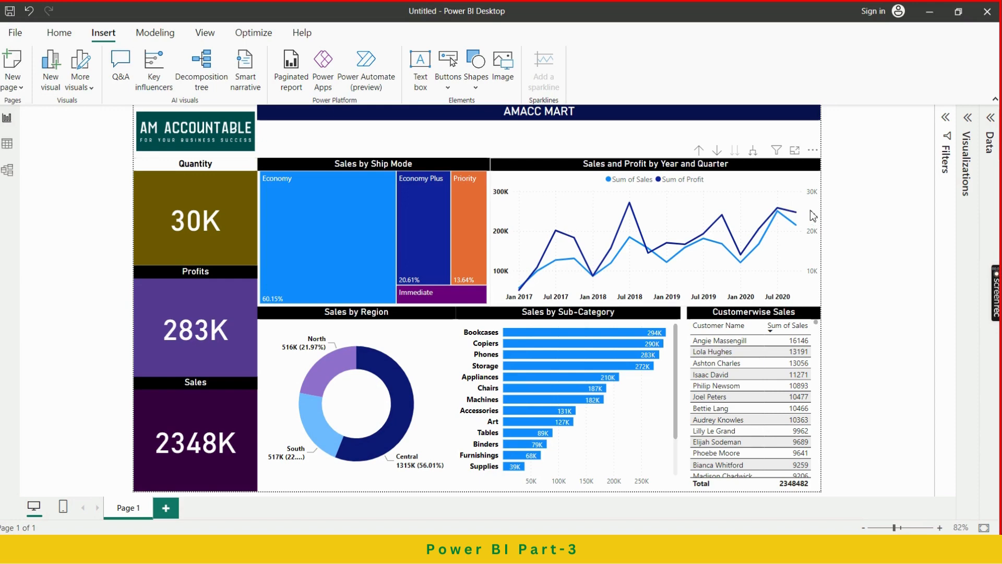
Step: Add a slicer to the page and assign the Order Date field from List of Orders to it
click(966, 130)
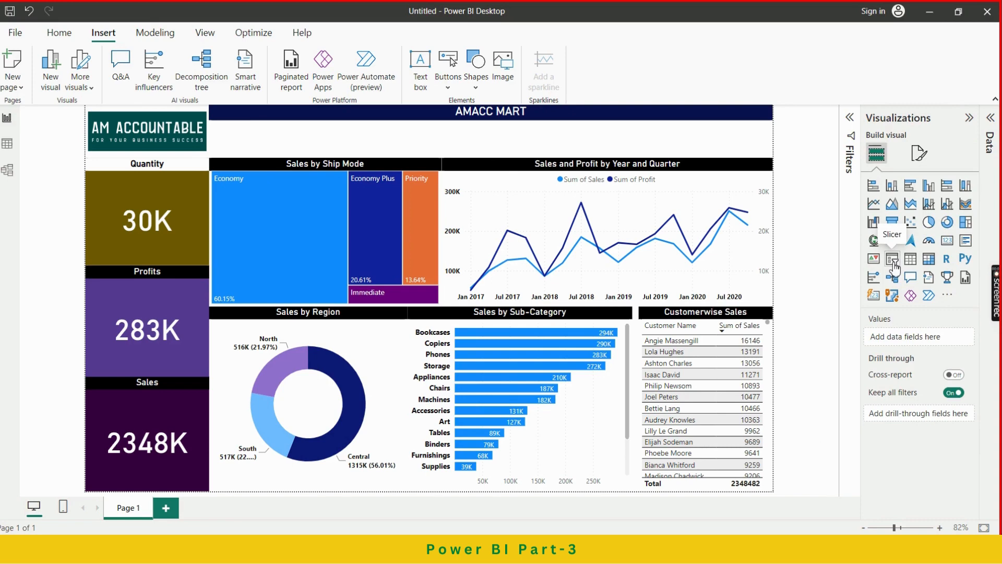
click(892, 259)
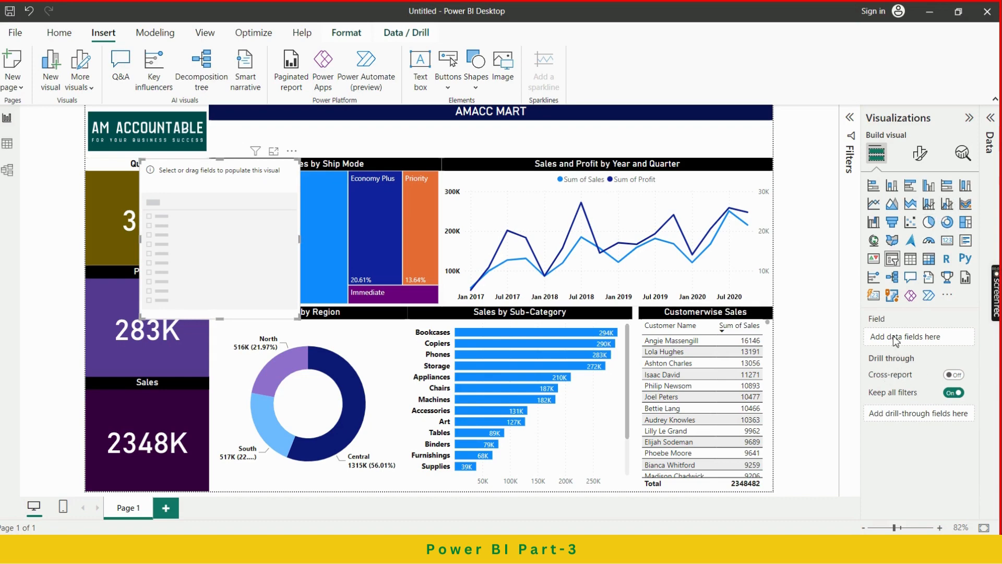
click(992, 119)
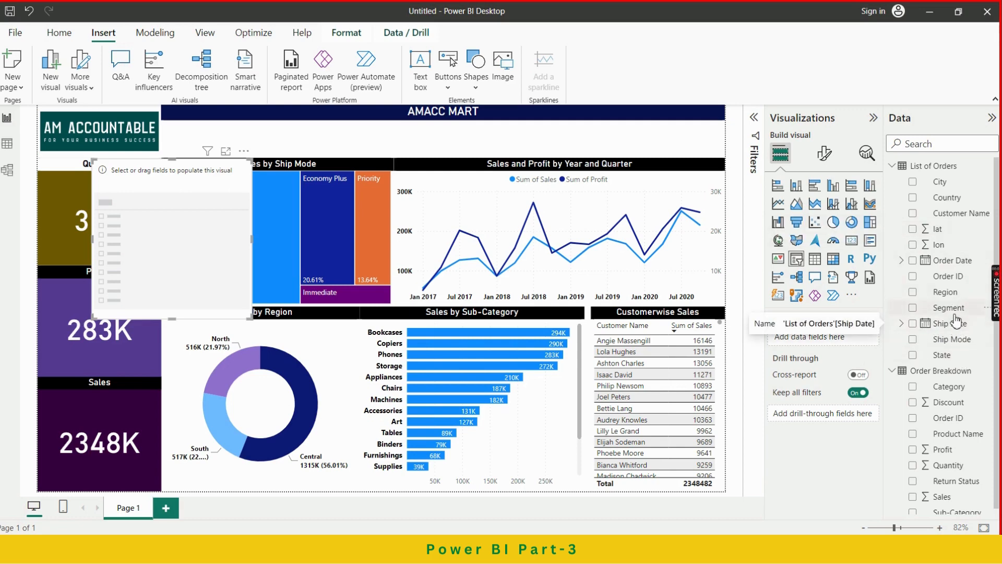
drag(938, 263, 827, 337)
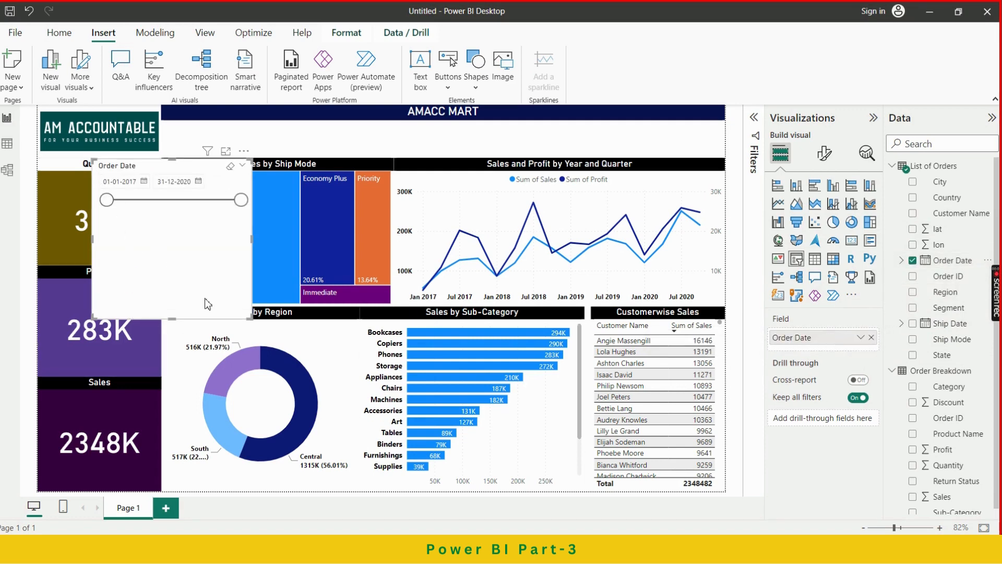
Step: Shrink the Order Date slicer and place it beside the logo, in the empty strip beneath the AMACC MART banner
drag(243, 320, 244, 220)
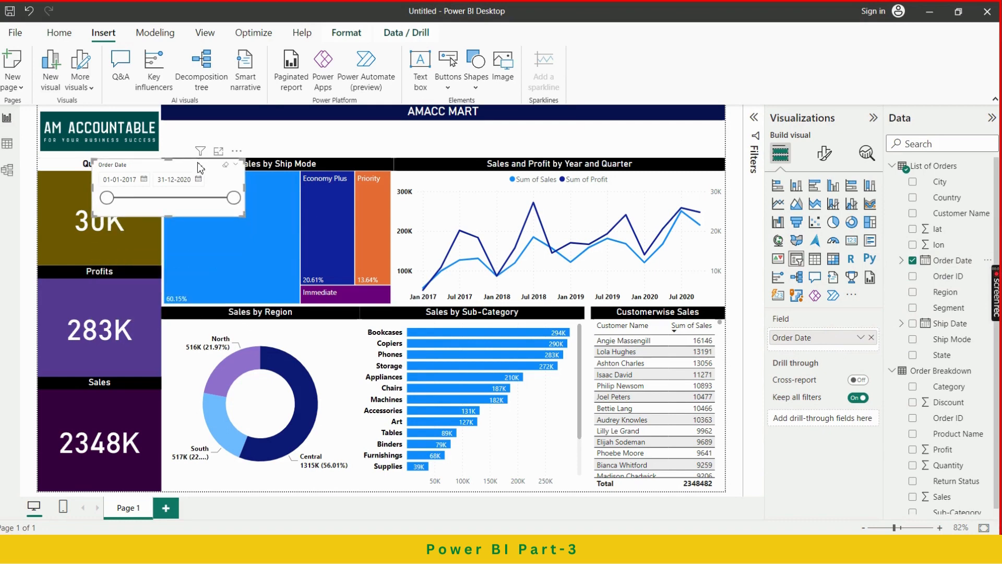
drag(205, 164, 265, 129)
drag(313, 180, 301, 153)
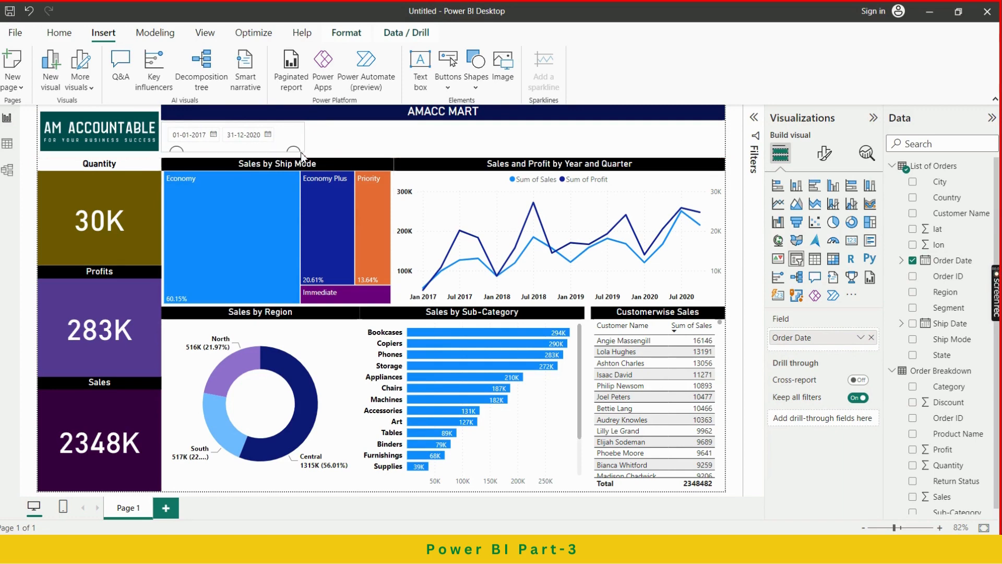
Step: Lower the top edges of the Sales by Ship Mode and Sales and Profit charts equally to make room for the slicer
click(324, 167)
drag(277, 157, 281, 176)
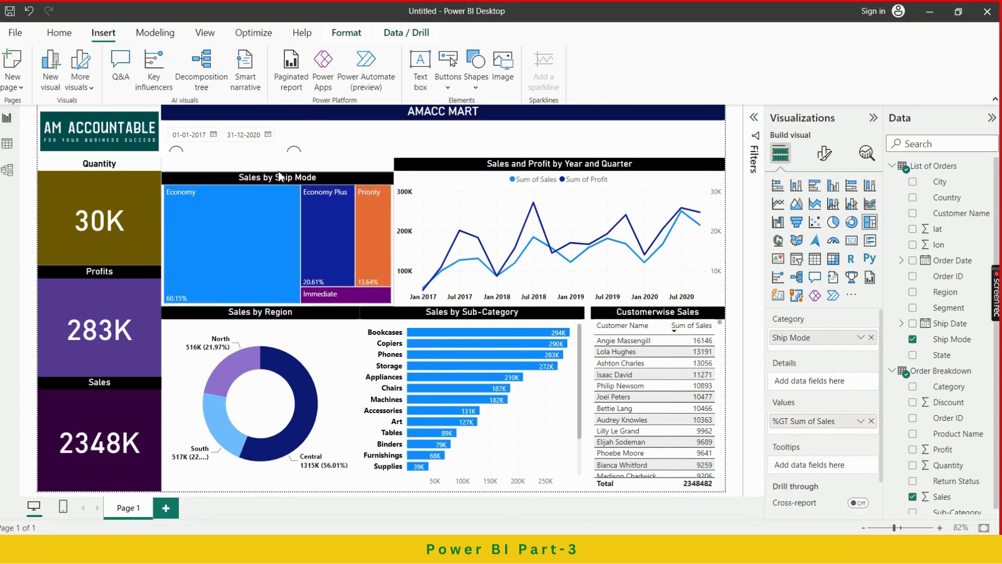
click(562, 156)
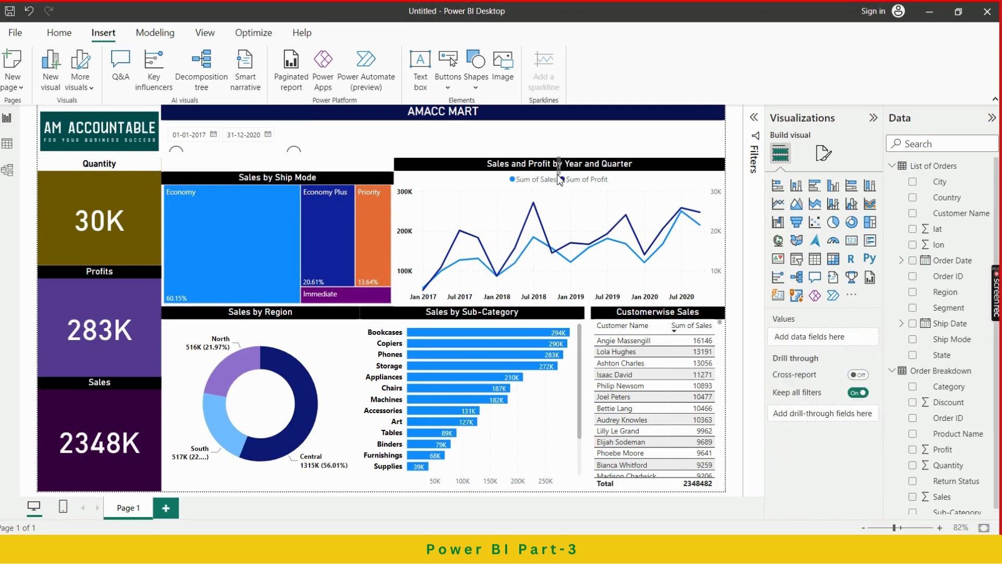
click(574, 164)
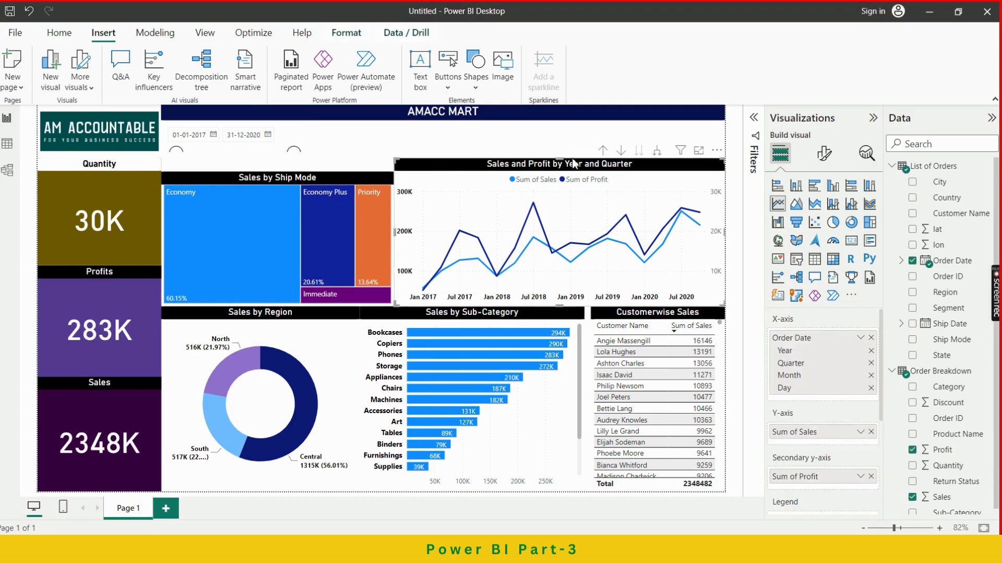
drag(562, 164, 562, 178)
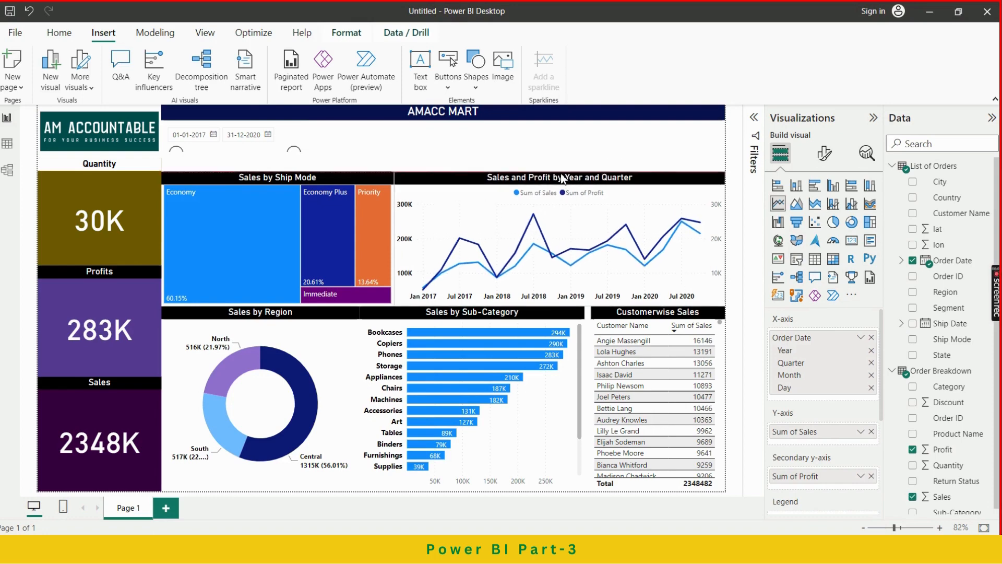
Step: Make the Order Date slicer taller so its slider fits, and narrow it to just past the end-date field
click(296, 152)
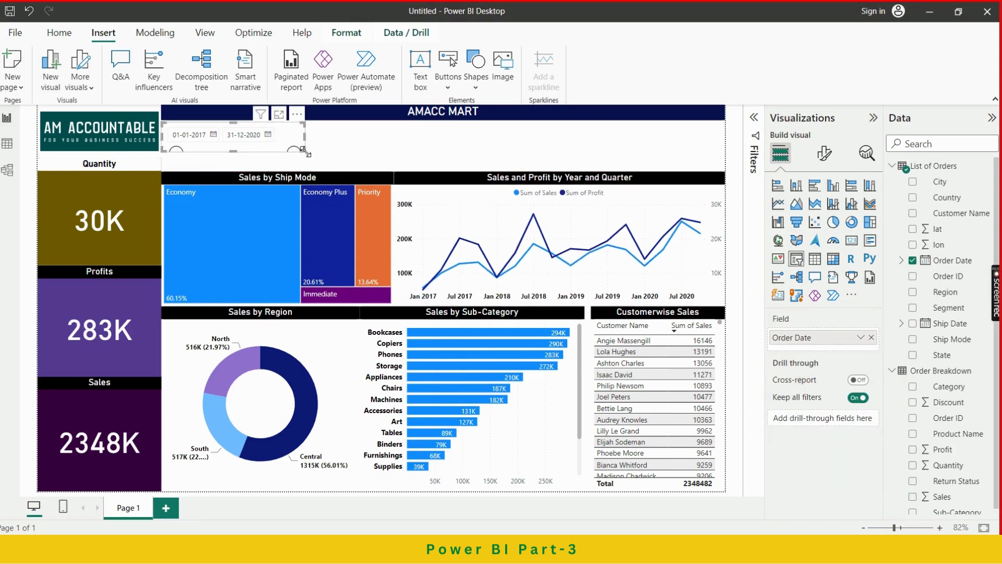
drag(302, 151, 317, 173)
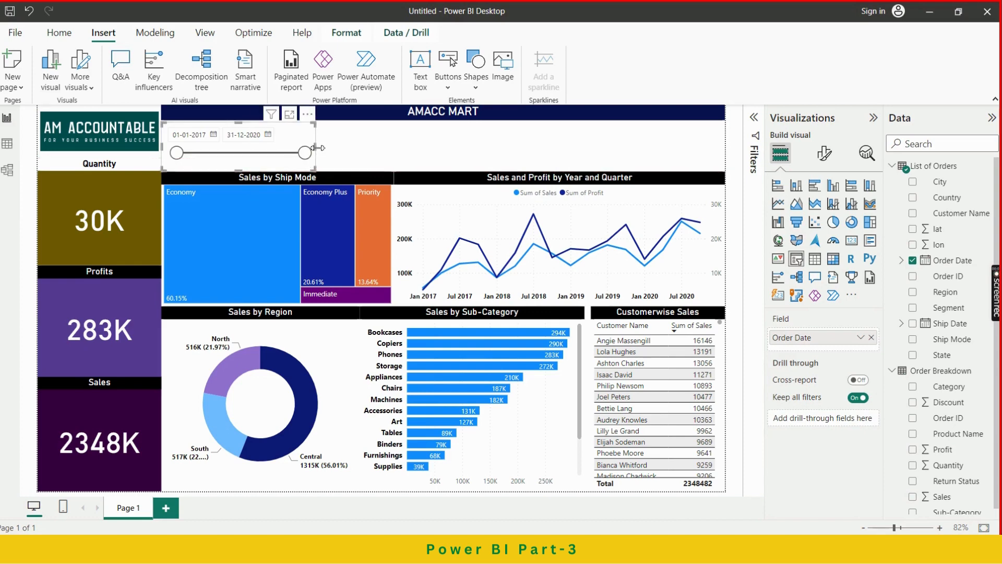
drag(315, 152, 286, 146)
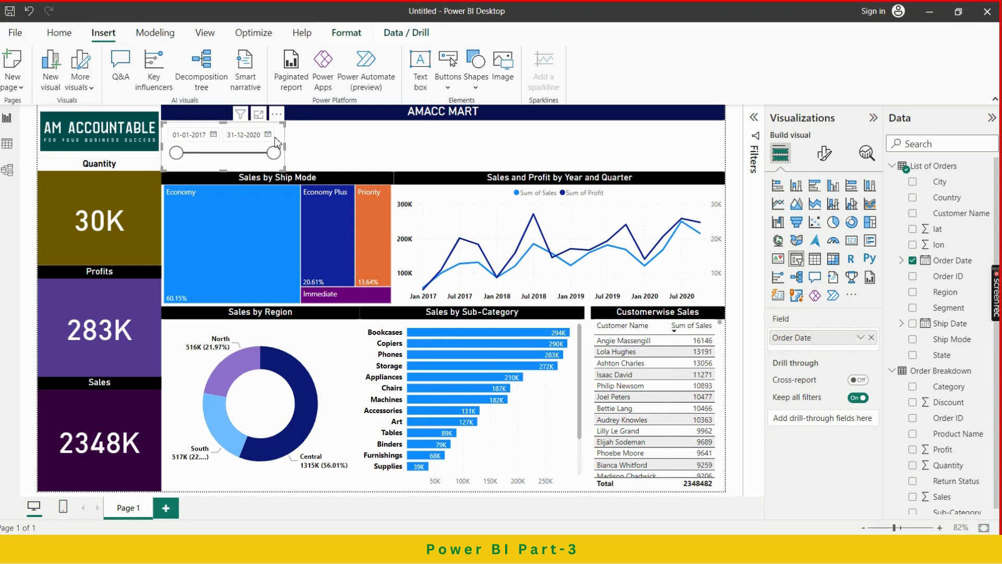
Step: Try a light orange and a medium blue shade as the Order Date slicer header's background color, and deselect the slicer
click(824, 156)
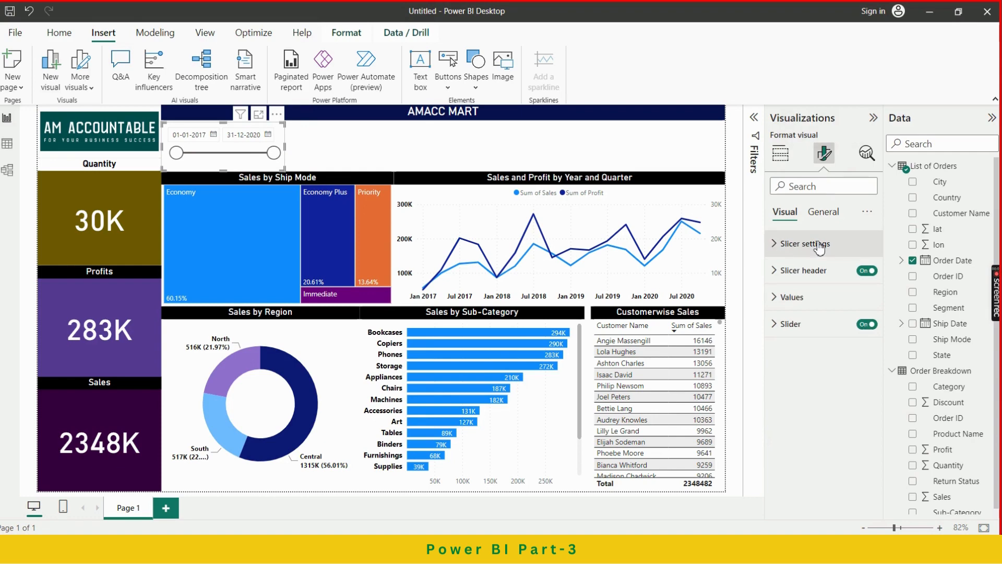
click(808, 273)
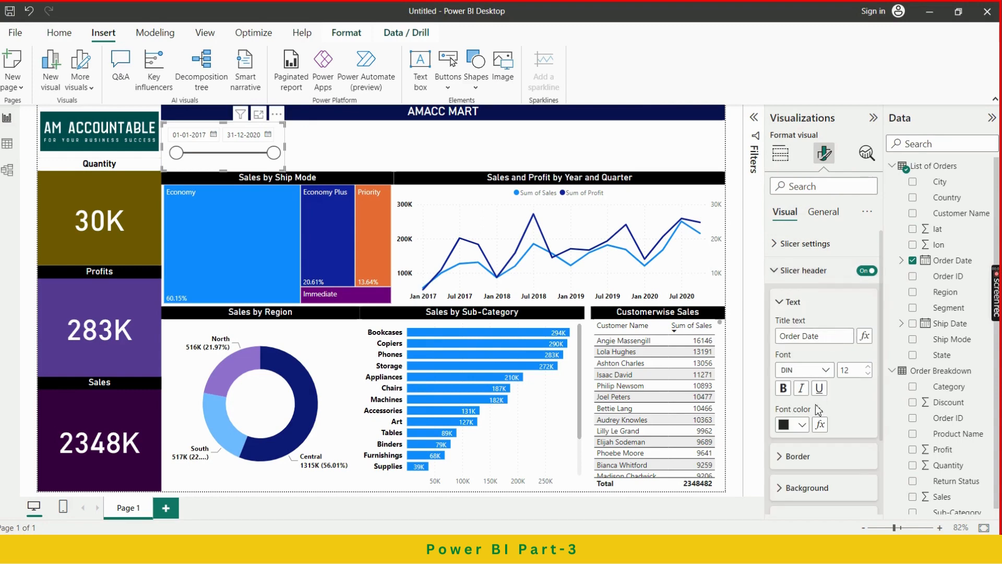
scroll(810, 403, down, 3)
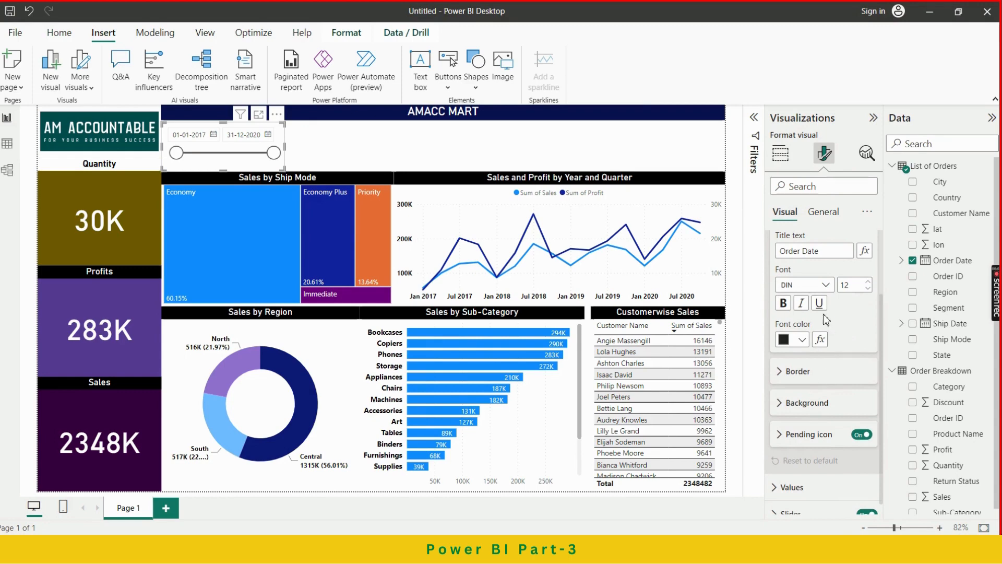
scroll(838, 316, down, 1)
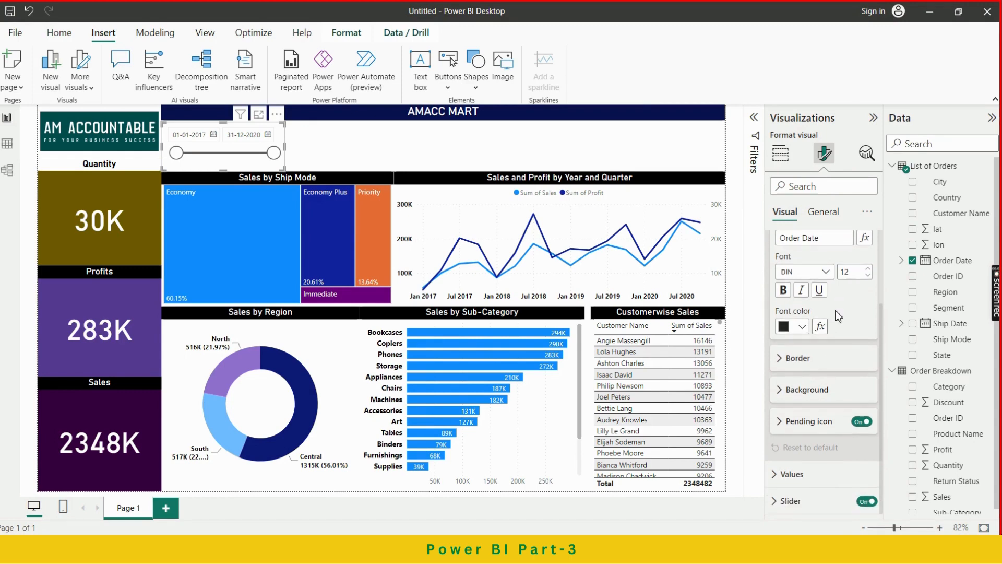
click(818, 397)
scroll(818, 395, down, 2)
click(803, 391)
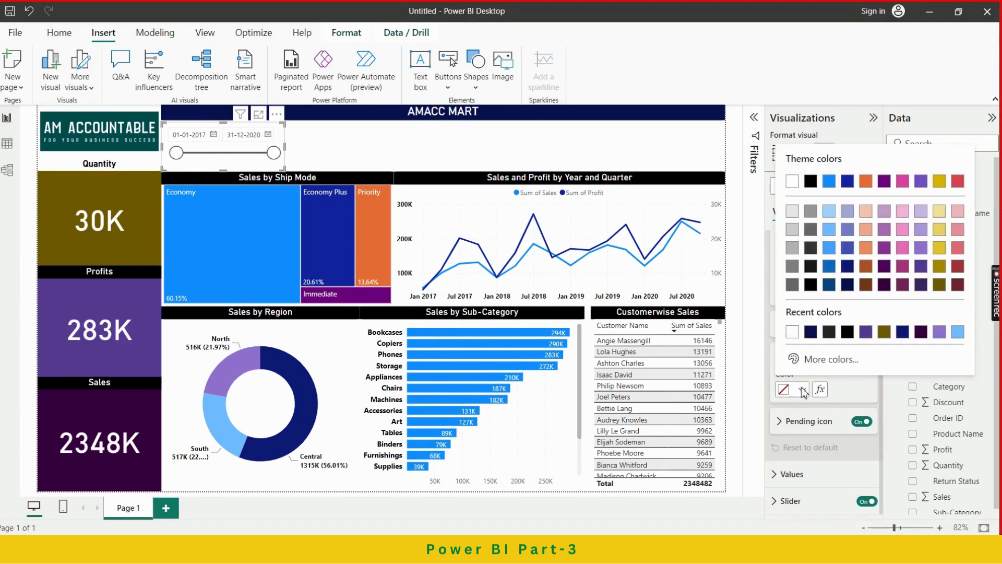
click(866, 212)
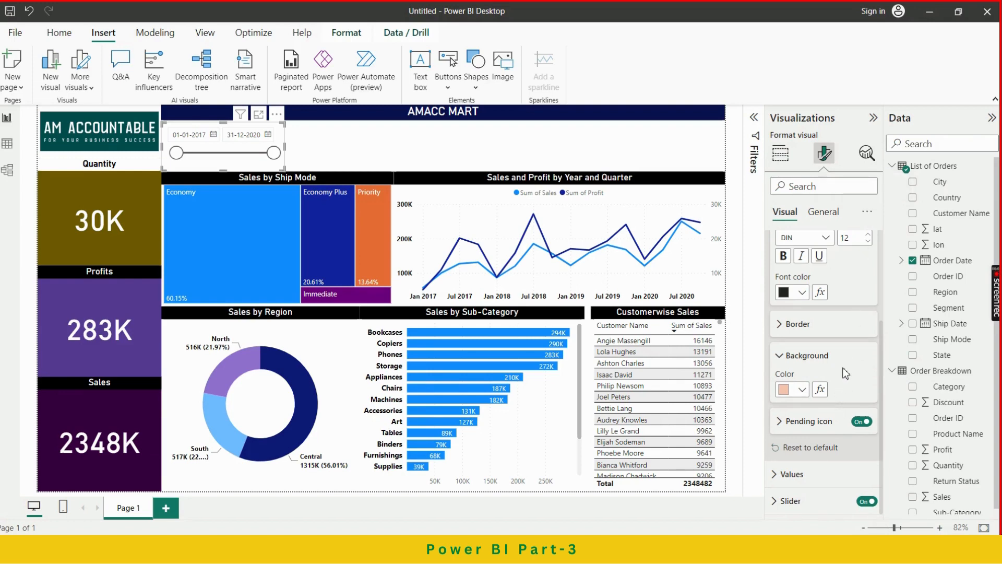
click(802, 389)
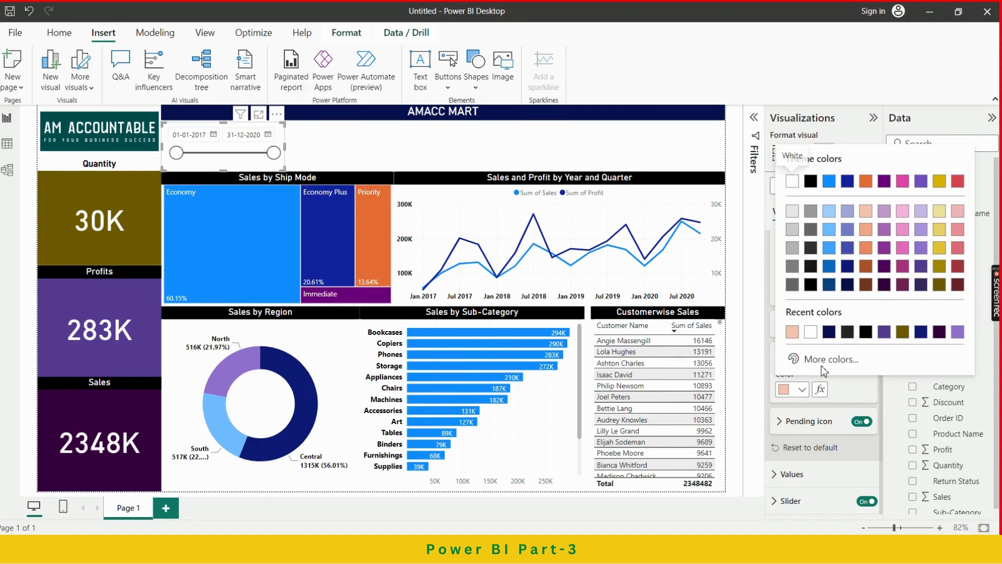
click(847, 230)
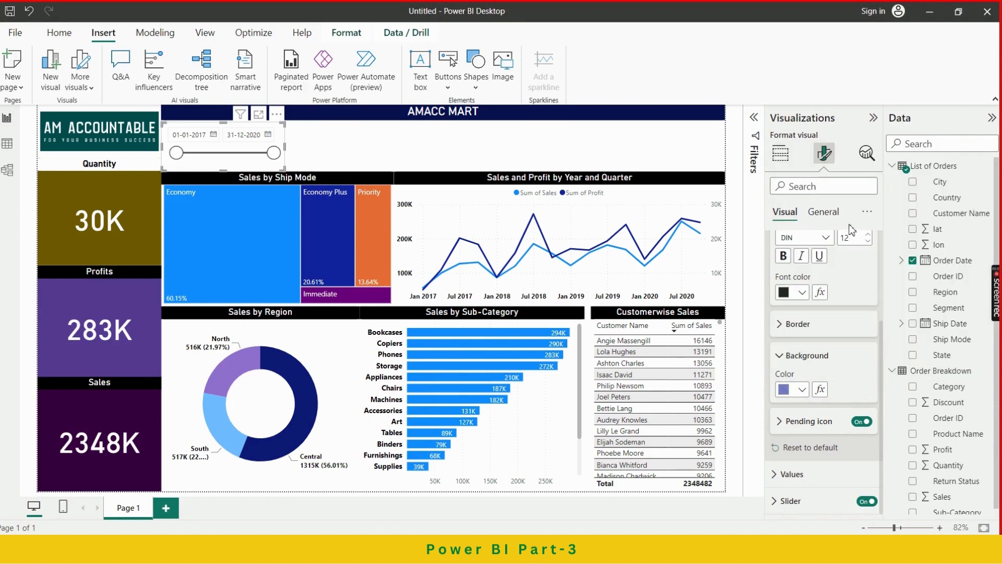
click(362, 149)
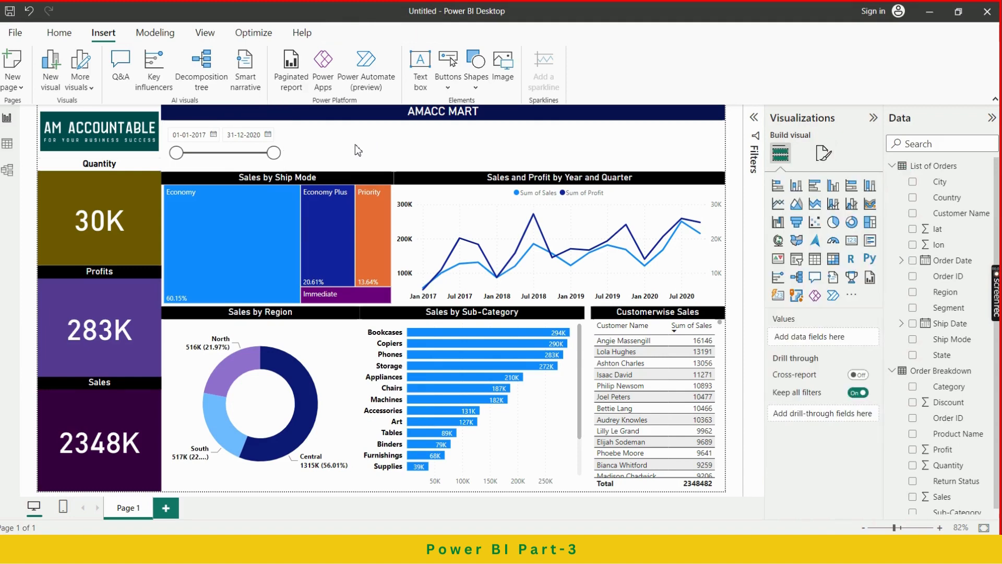
Step: Toggle the Order Date slicer's header off and back on, and reselect the slicer
click(228, 166)
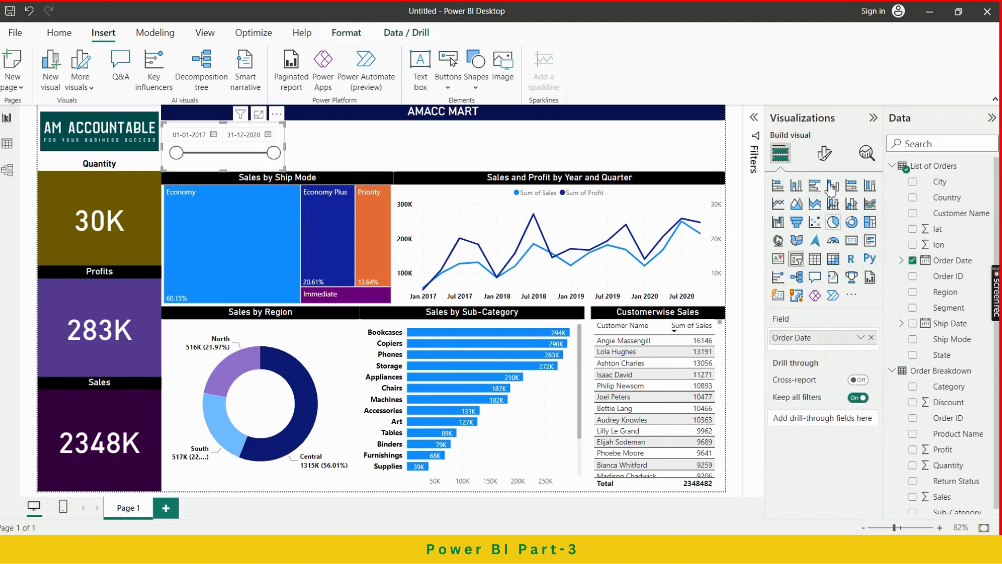
click(823, 156)
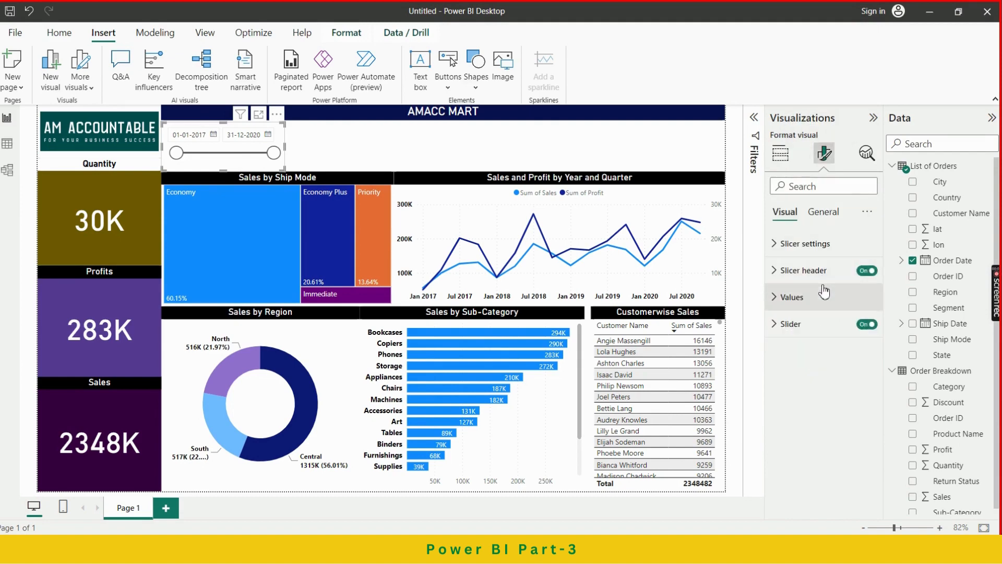
click(866, 272)
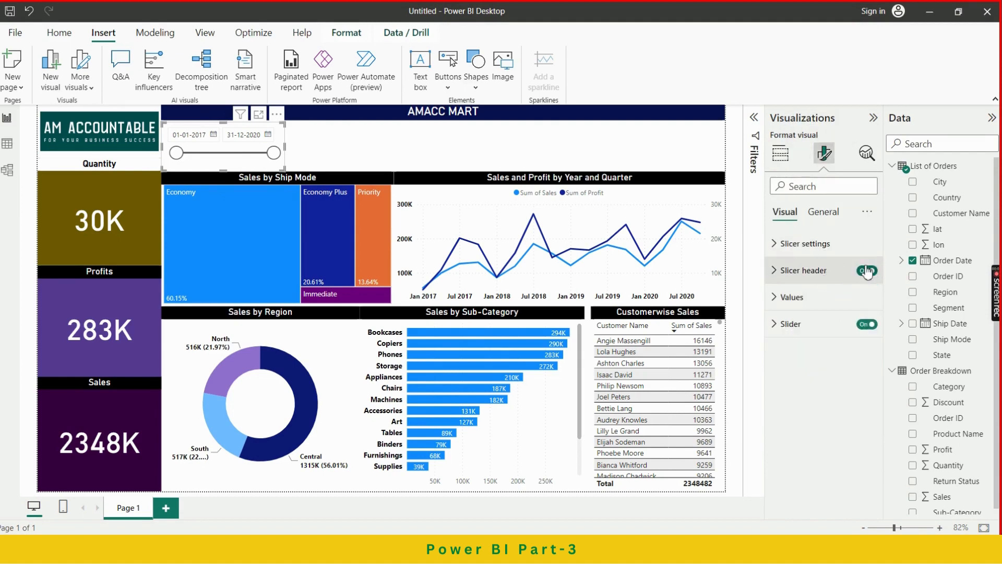
click(866, 270)
click(323, 144)
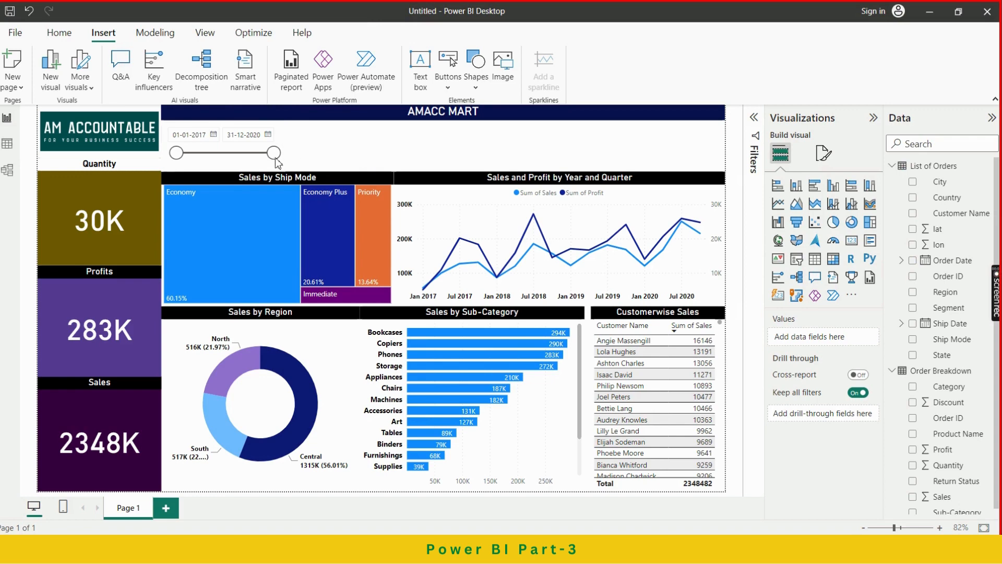
click(224, 165)
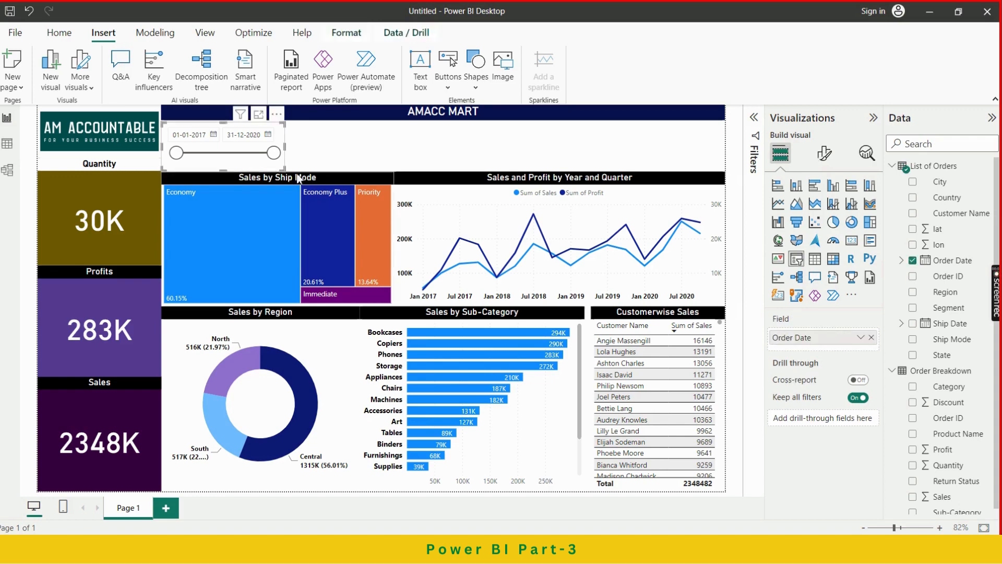
Step: Lower the top edges of the Sales by Region, Sales by Sub-Category and Customerwise Sales visuals equally
click(308, 345)
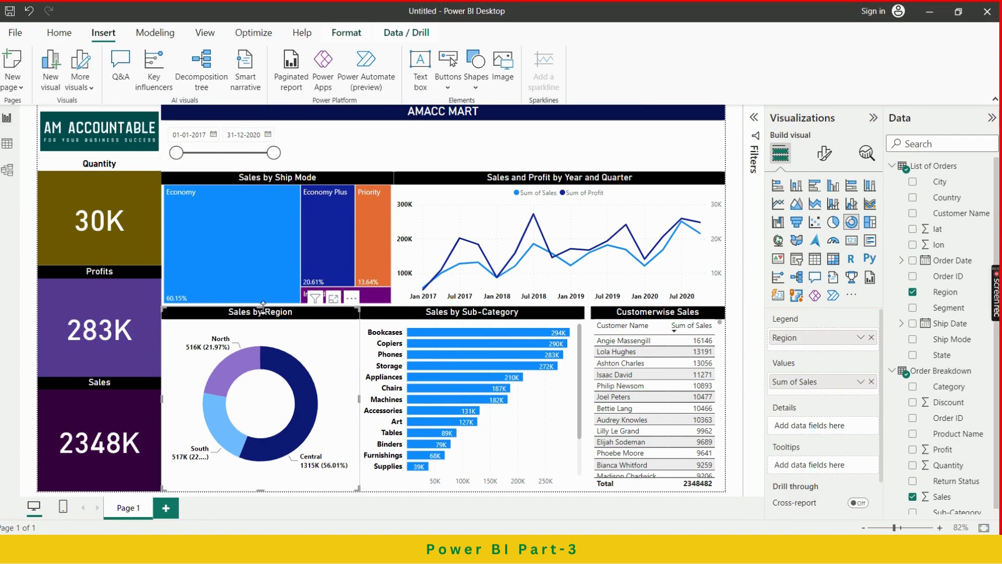
drag(261, 308, 264, 333)
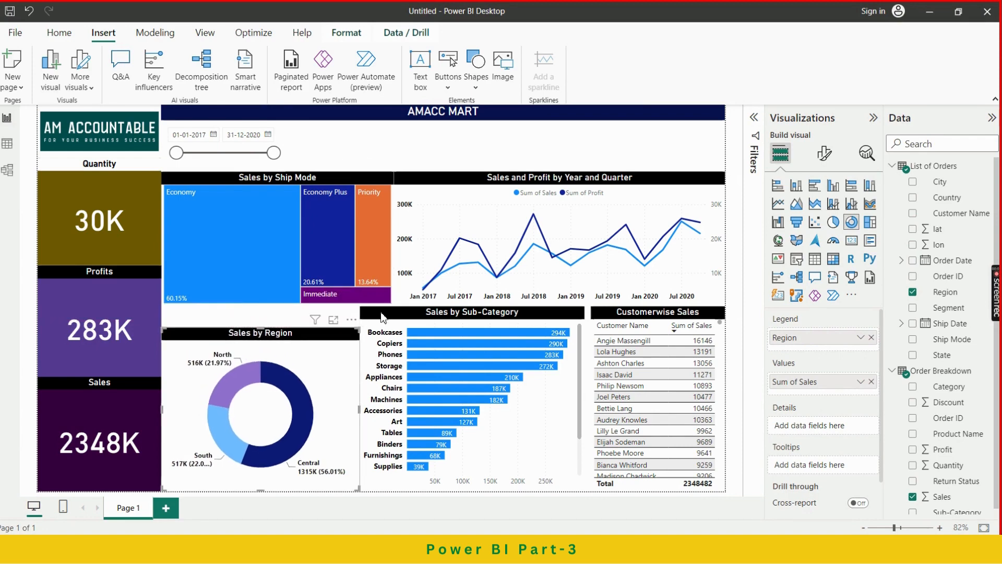
click(398, 318)
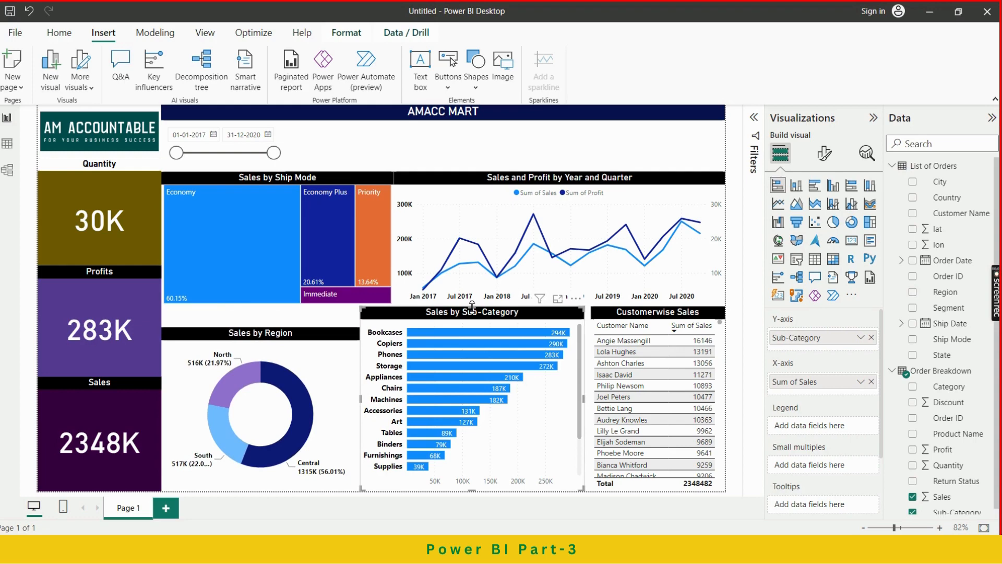
drag(473, 307, 472, 328)
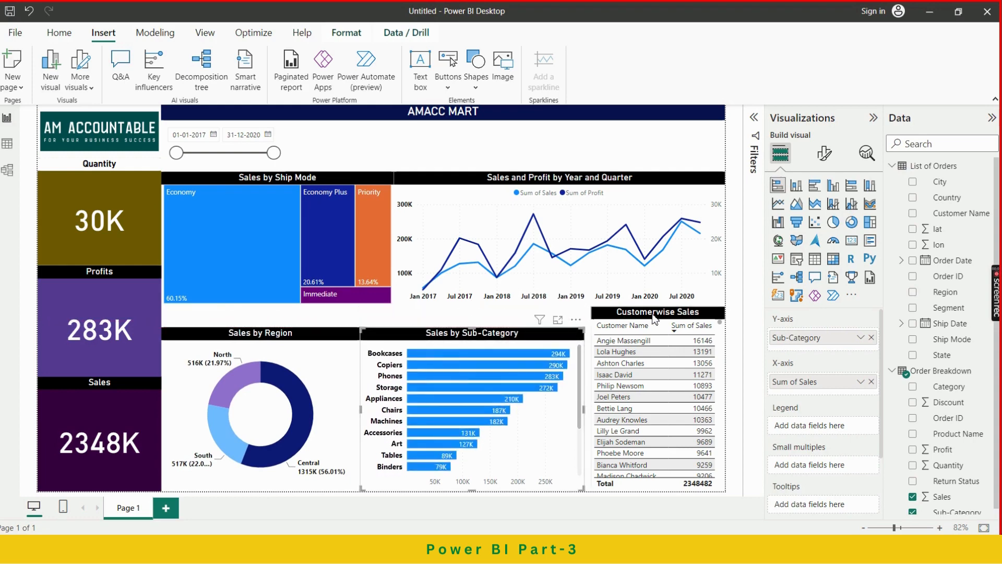
click(657, 319)
drag(660, 307, 660, 334)
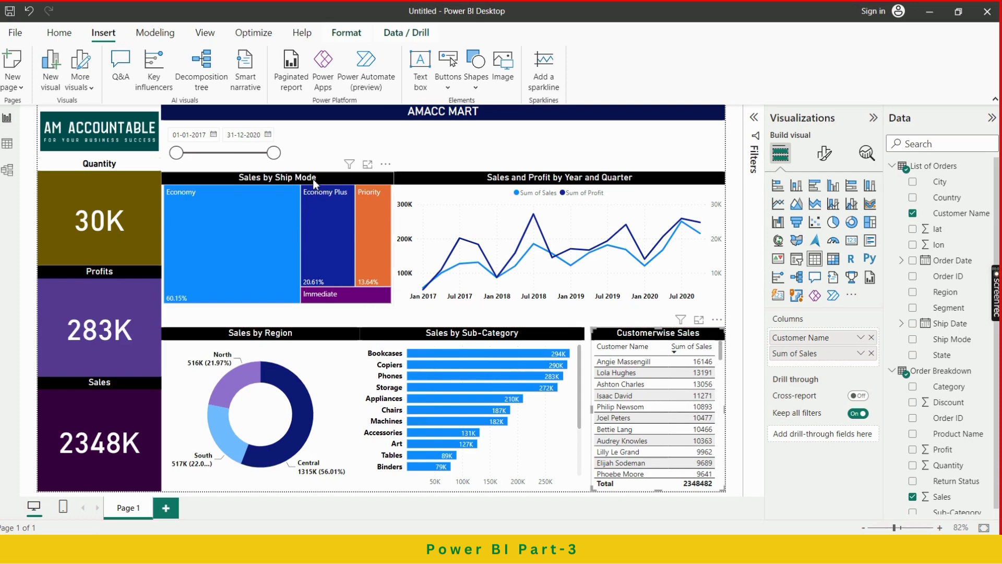
Step: Move the Sales by Ship Mode and Sales and Profit charts down against the lower row, and enlarge the Order Date slicer into the freed space
drag(315, 178, 315, 204)
drag(449, 181, 450, 205)
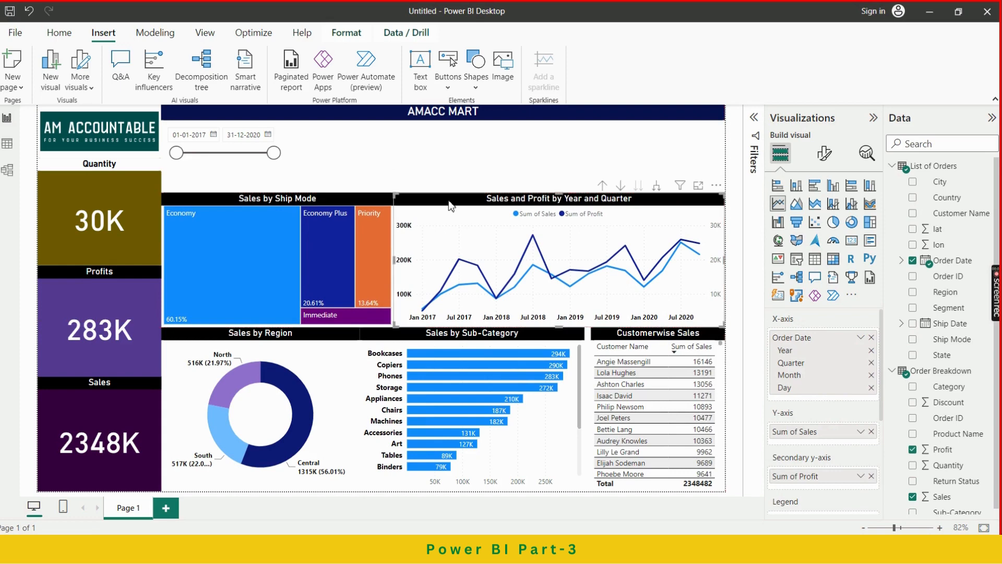
click(281, 142)
drag(284, 170, 301, 189)
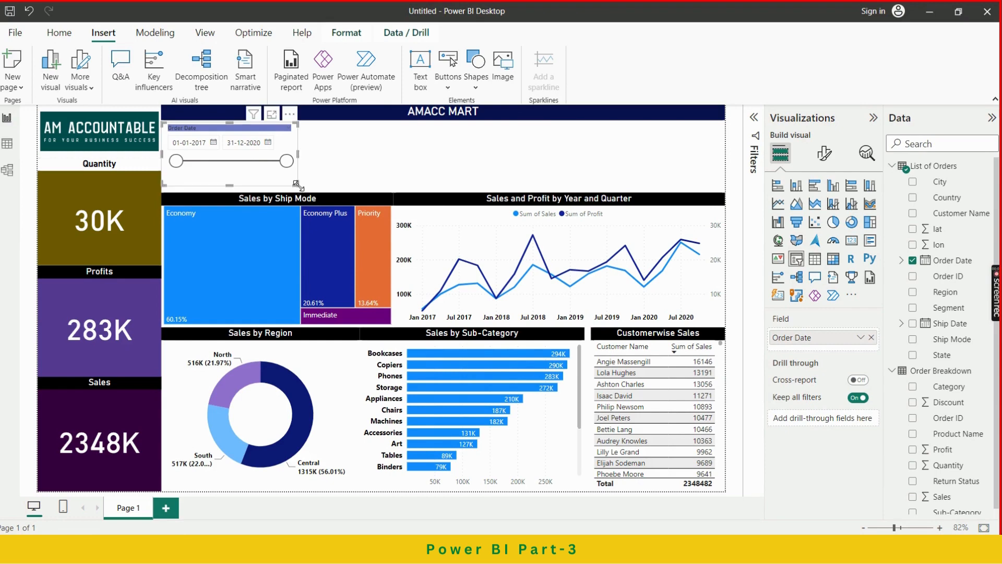
Step: Try white for the Order Date slicer header's font color, and settle on dark navy
click(824, 156)
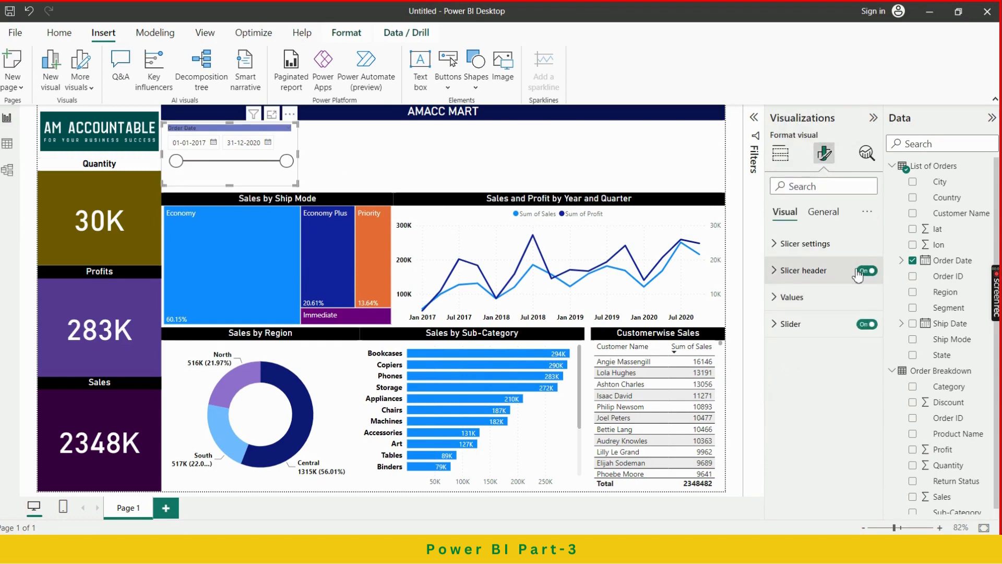
click(840, 276)
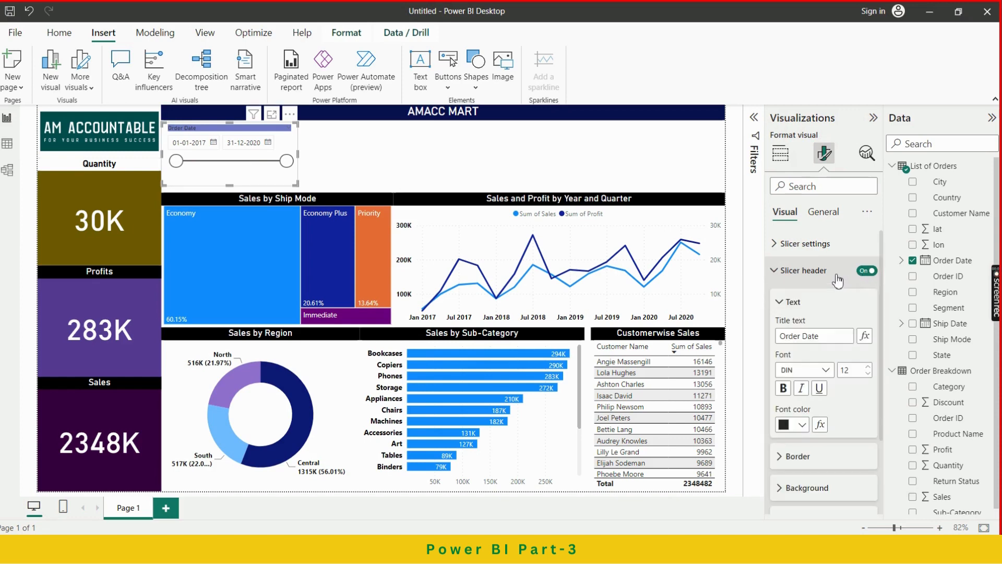
scroll(832, 334, down, 3)
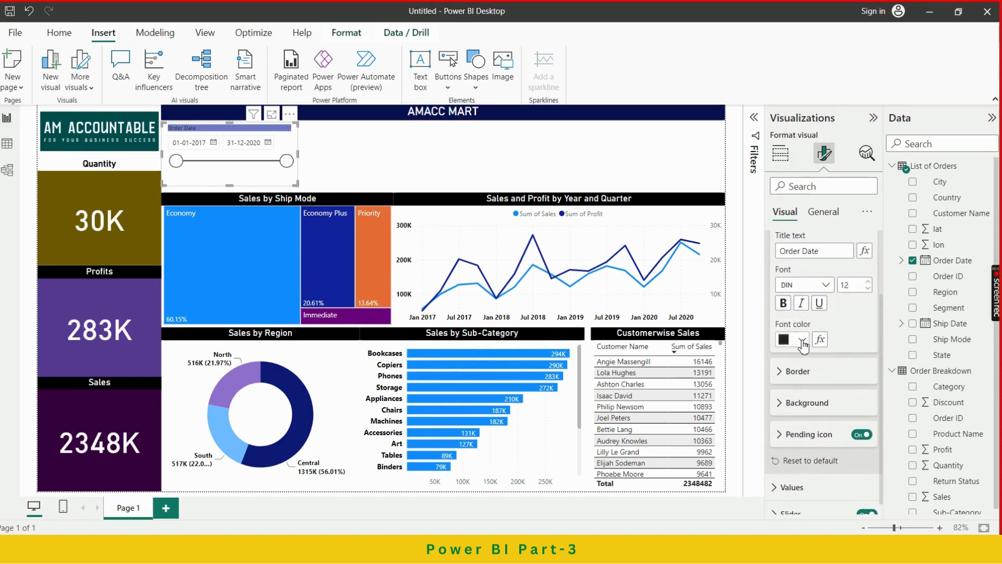
click(803, 342)
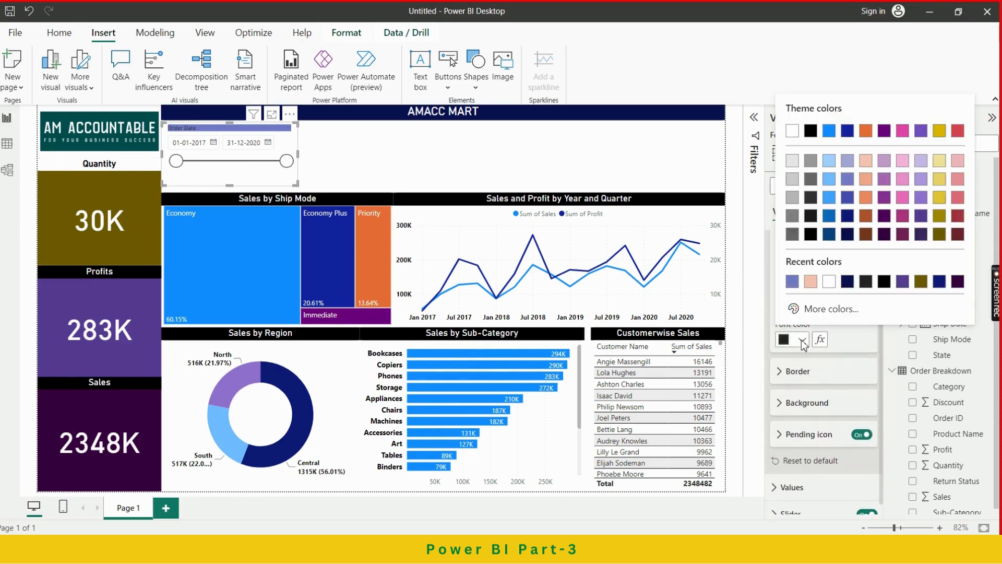
click(830, 287)
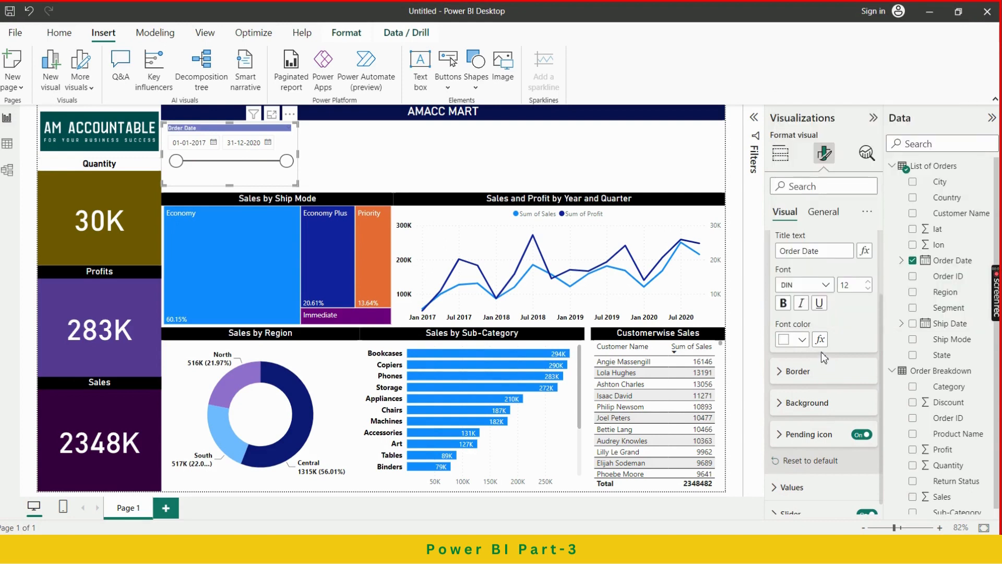
click(802, 342)
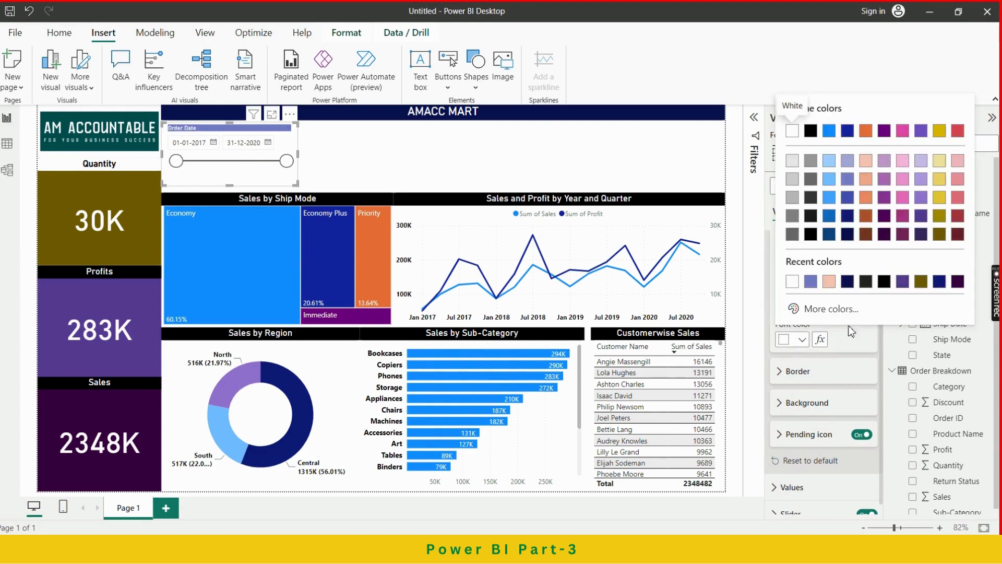
click(849, 283)
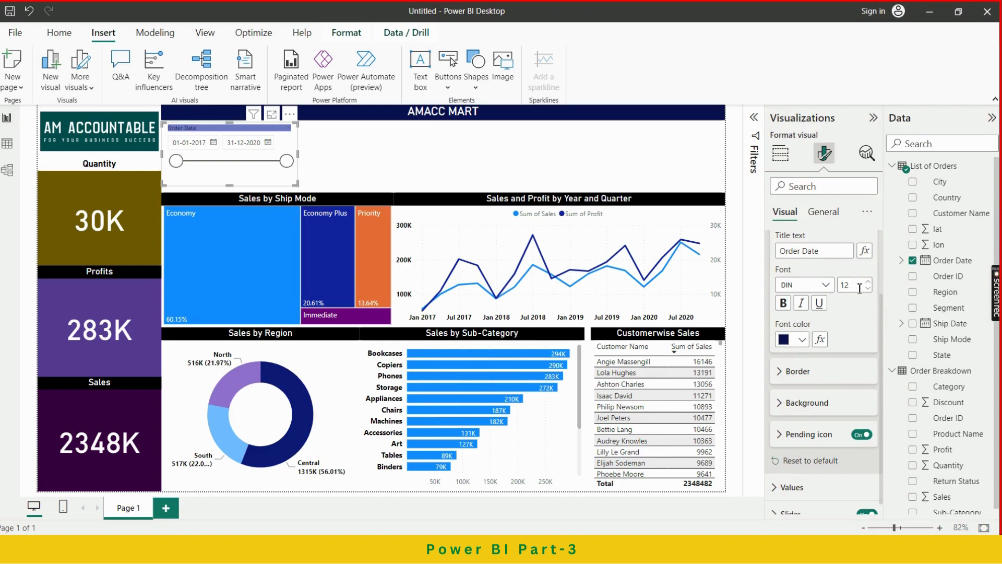
Step: Set the Order Date slicer header's background color to black
scroll(854, 320, down, 1)
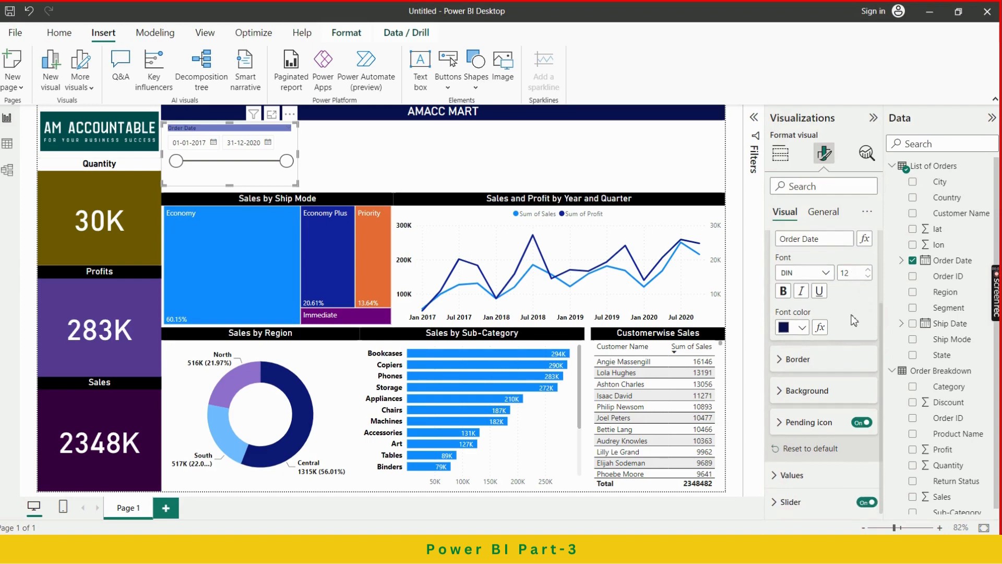
click(830, 390)
scroll(831, 392, down, 1)
click(803, 389)
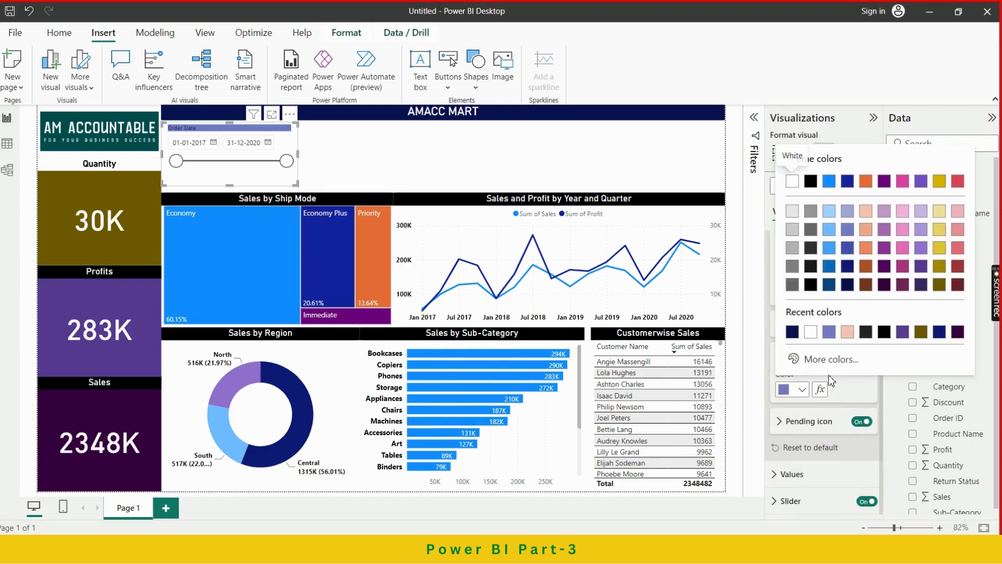
click(885, 335)
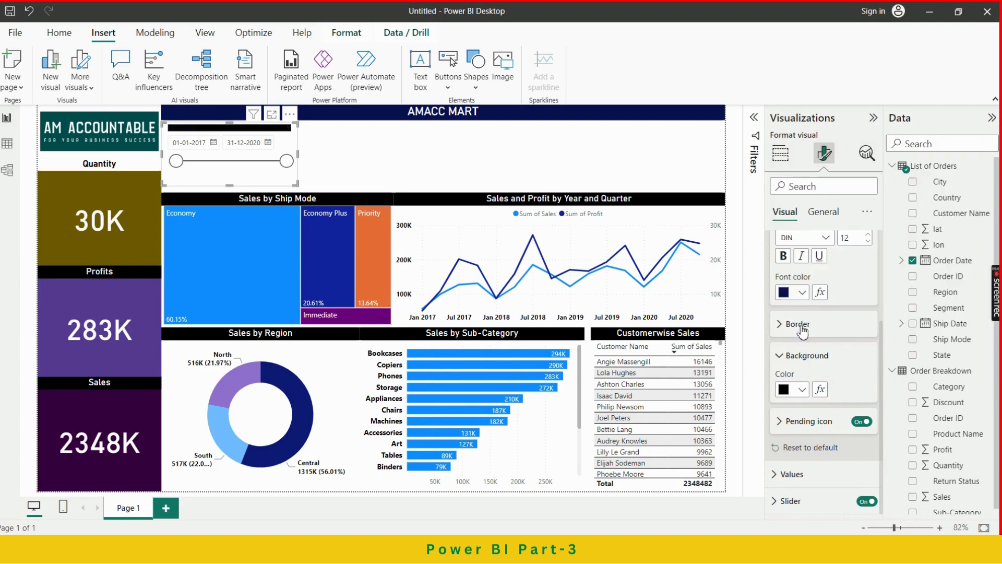
Step: Set the font color of the Order Date slicer's header to white
click(803, 294)
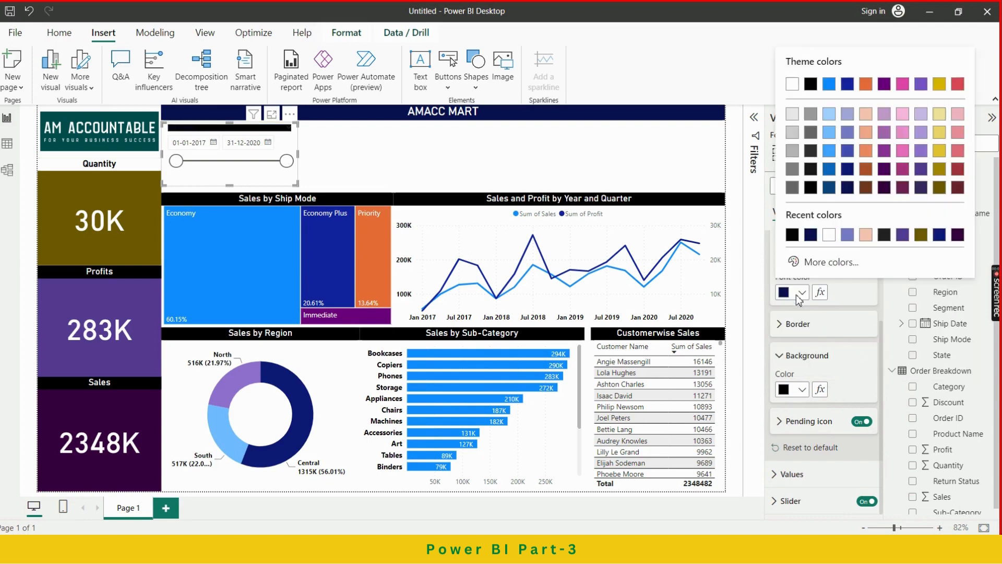
click(835, 242)
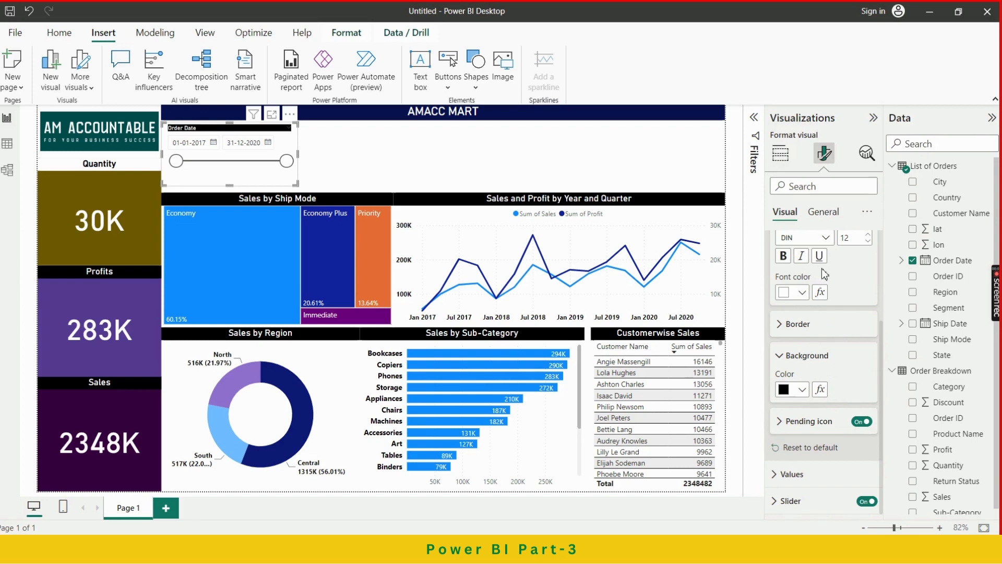
scroll(853, 320, up, 3)
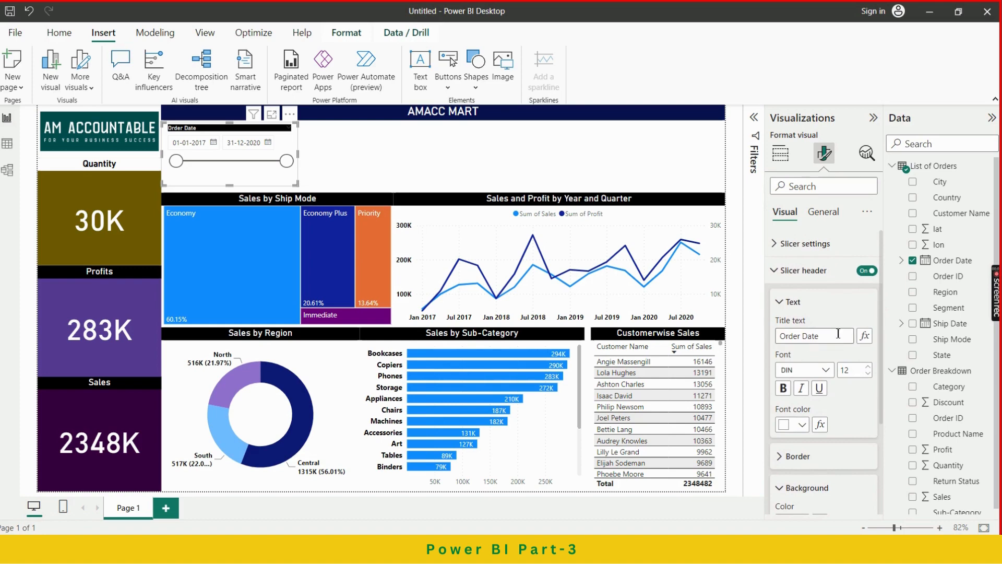
scroll(834, 323, down, 1)
scroll(834, 322, down, 3)
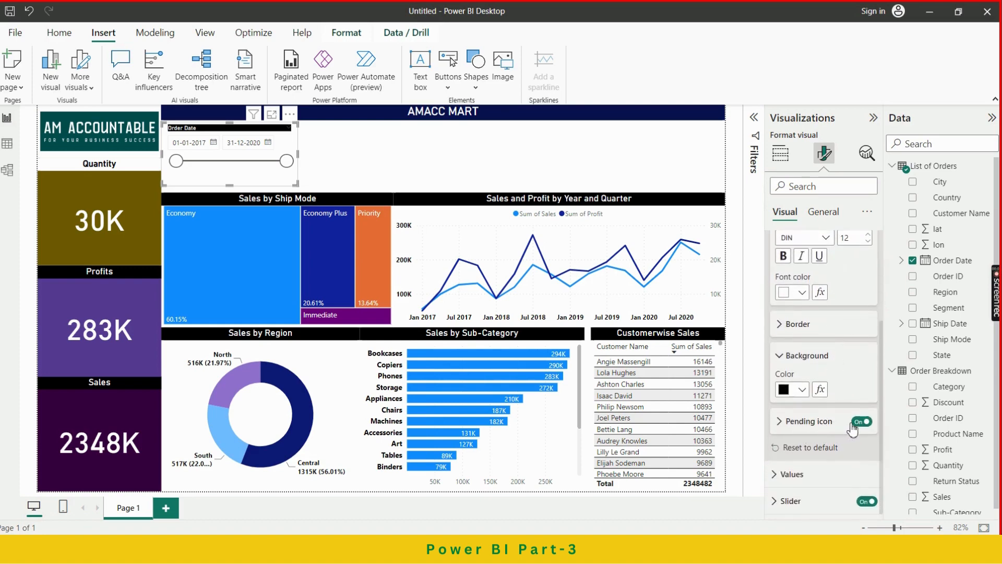
scroll(838, 379, up, 4)
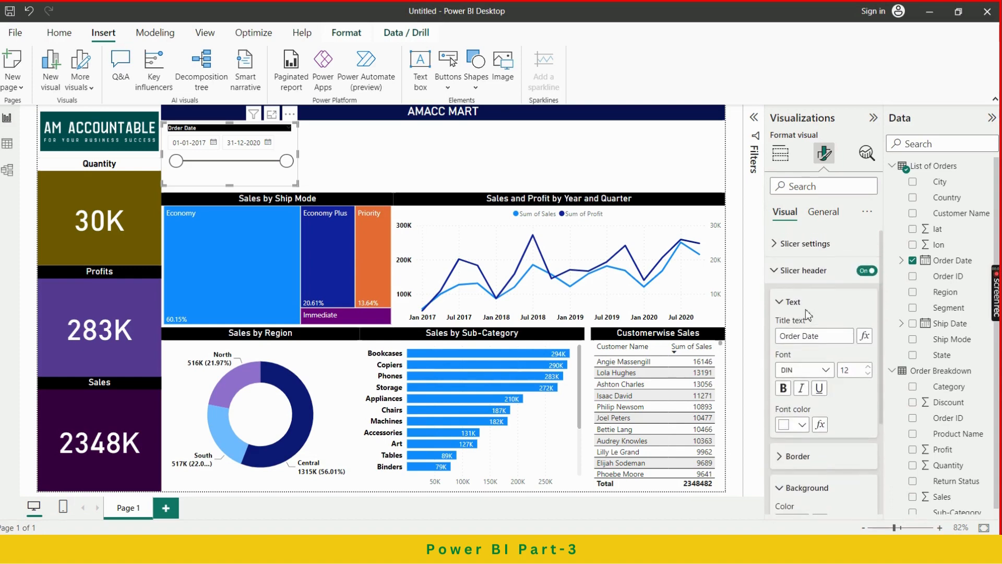
click(782, 271)
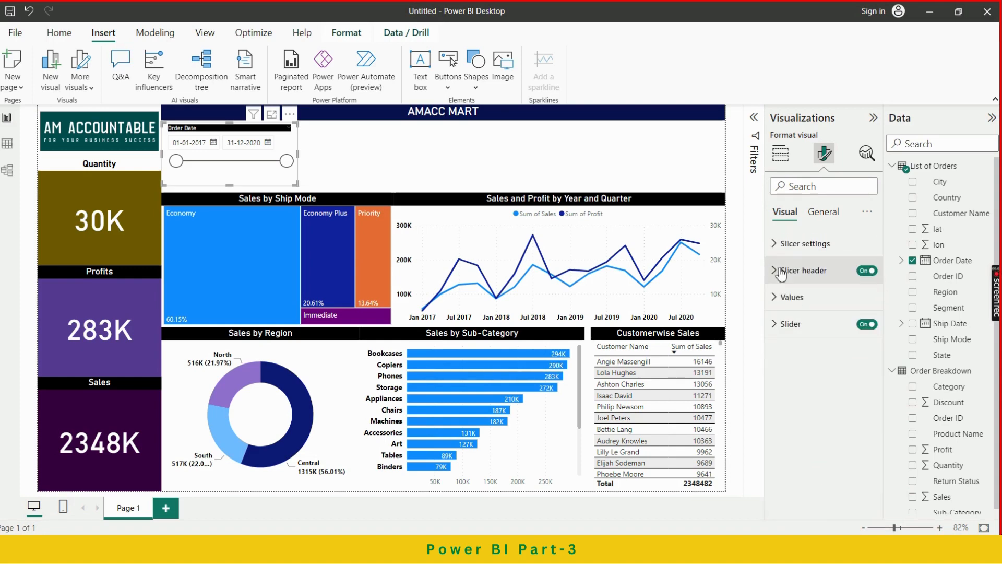
click(790, 243)
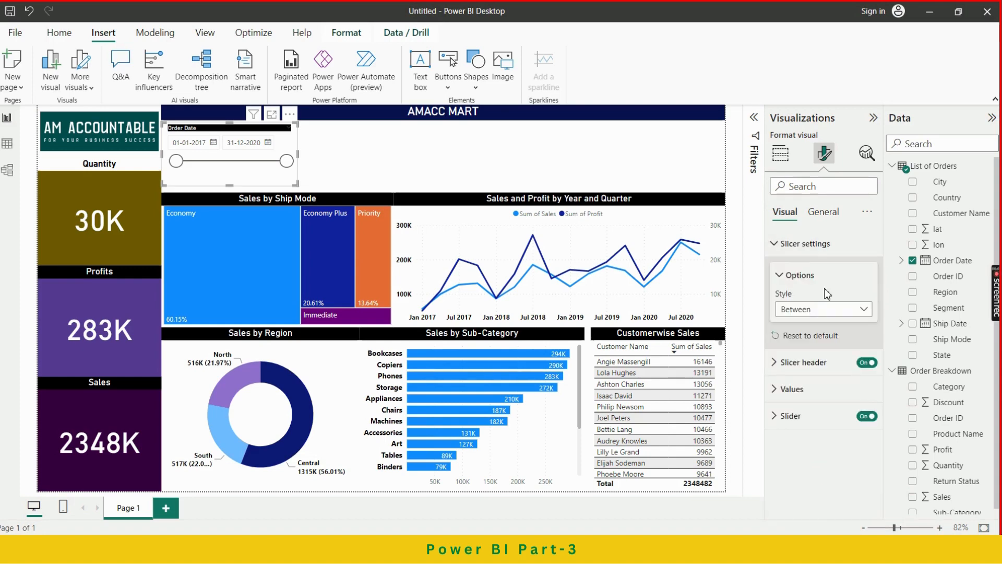
click(783, 243)
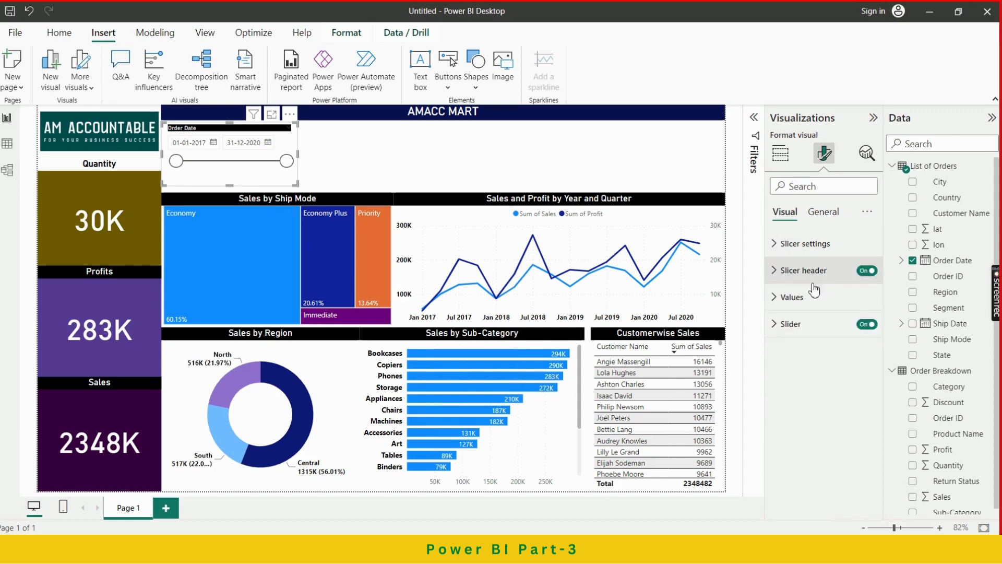
Step: Try black for the font color of the Order Date slicer's date values, and settle on white text over a black background
click(796, 301)
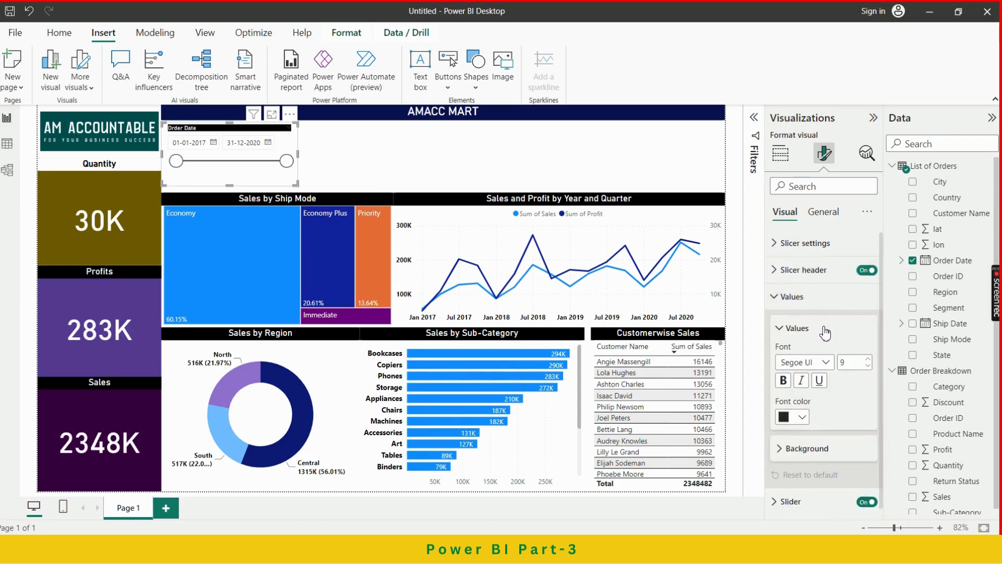
click(801, 418)
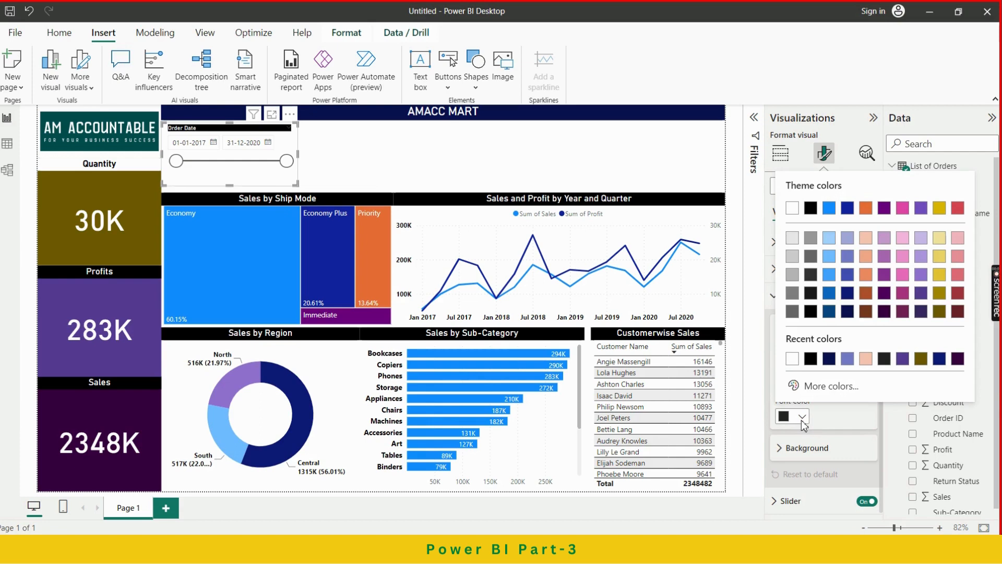
click(816, 362)
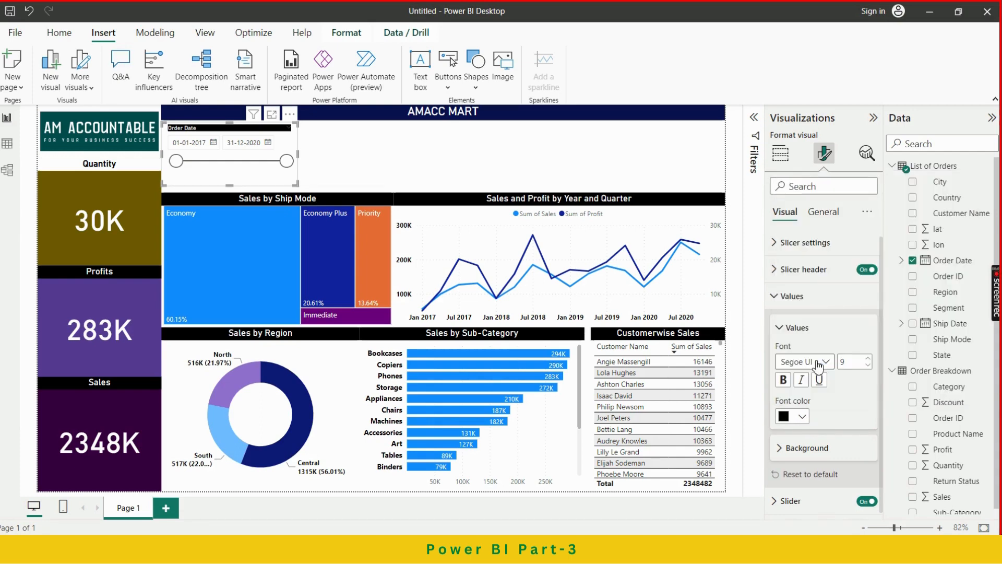
click(828, 448)
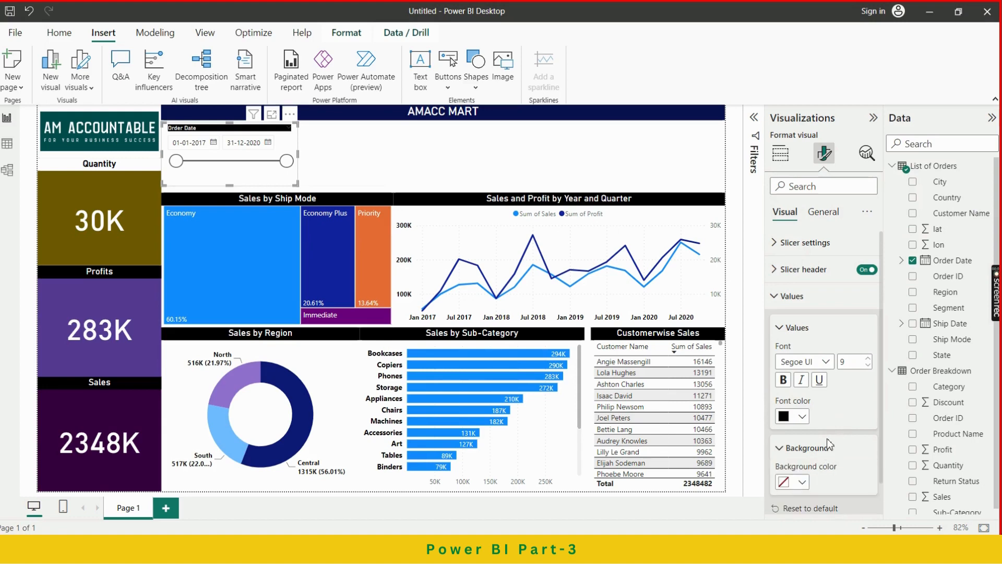
scroll(829, 444, down, 1)
click(804, 448)
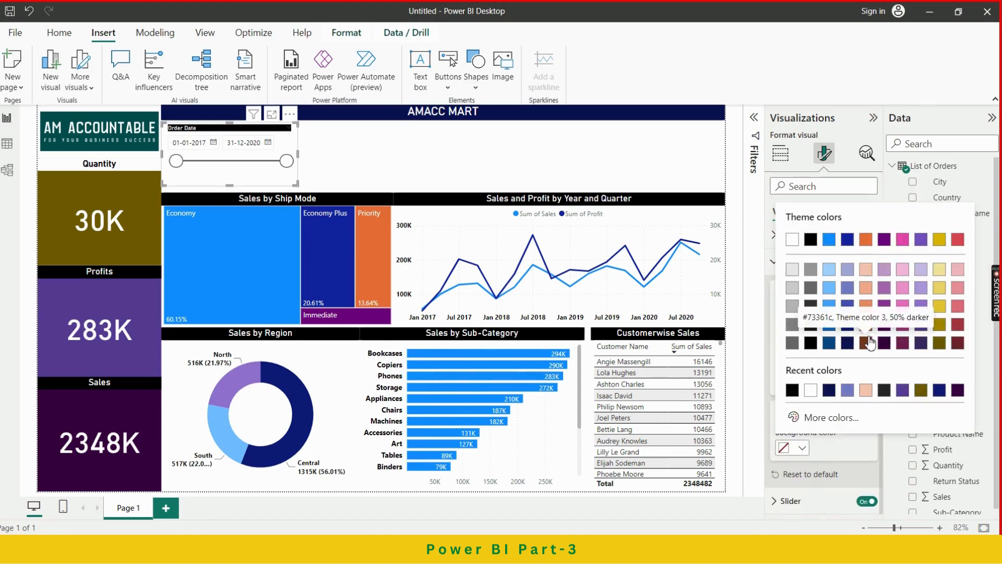
click(811, 344)
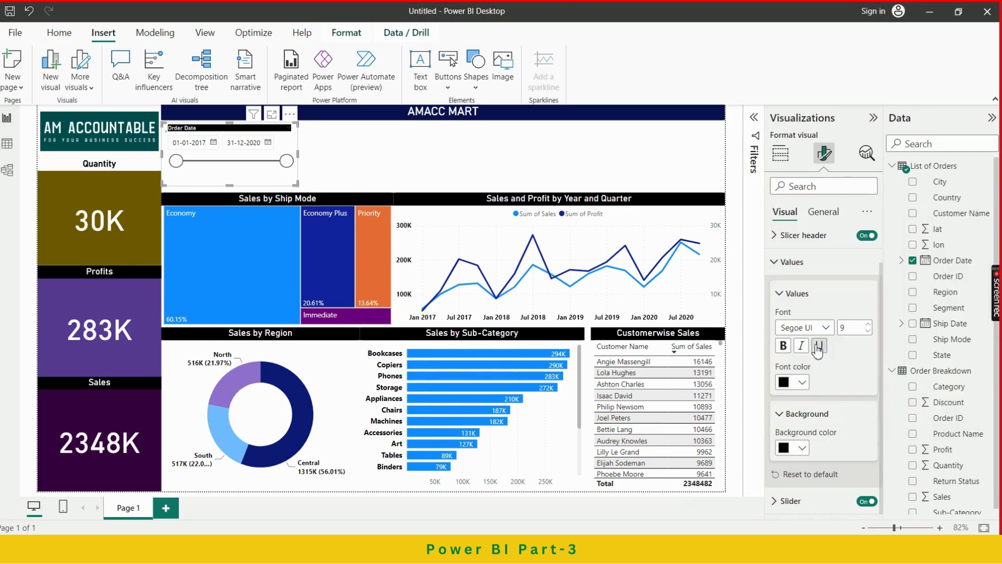
click(803, 382)
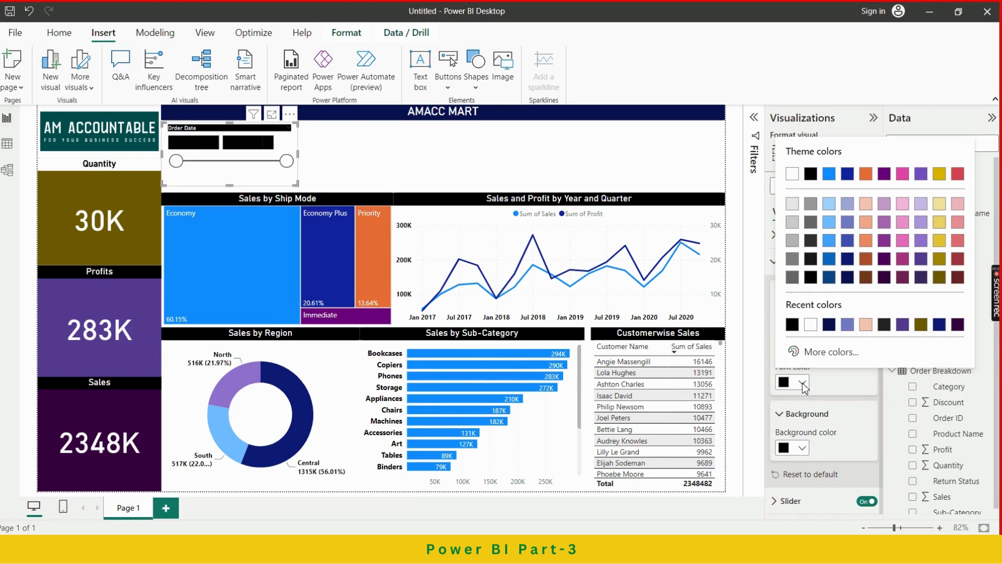
click(810, 324)
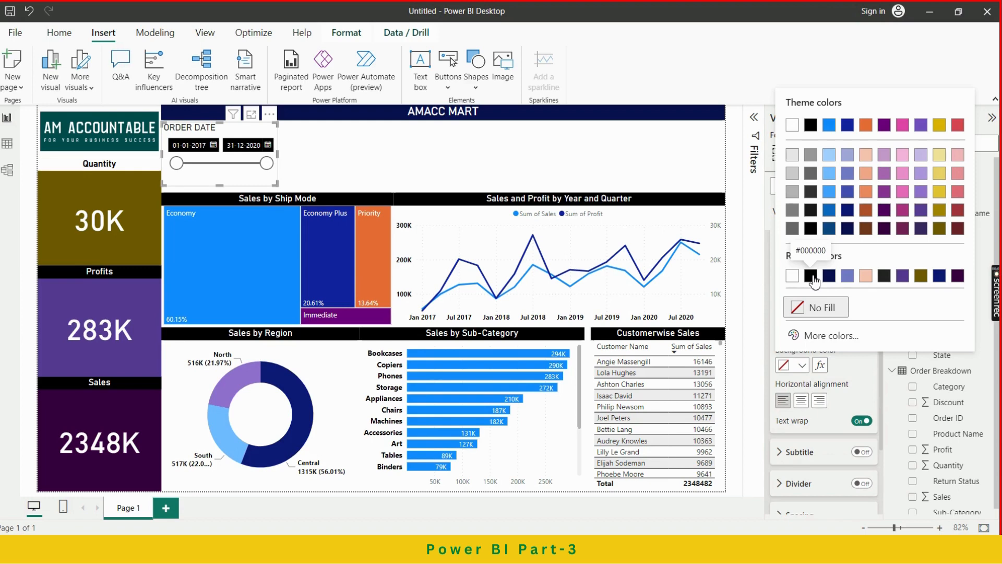
Step: Give the Order Date slicer's title a black background, white text and centered alignment
click(811, 276)
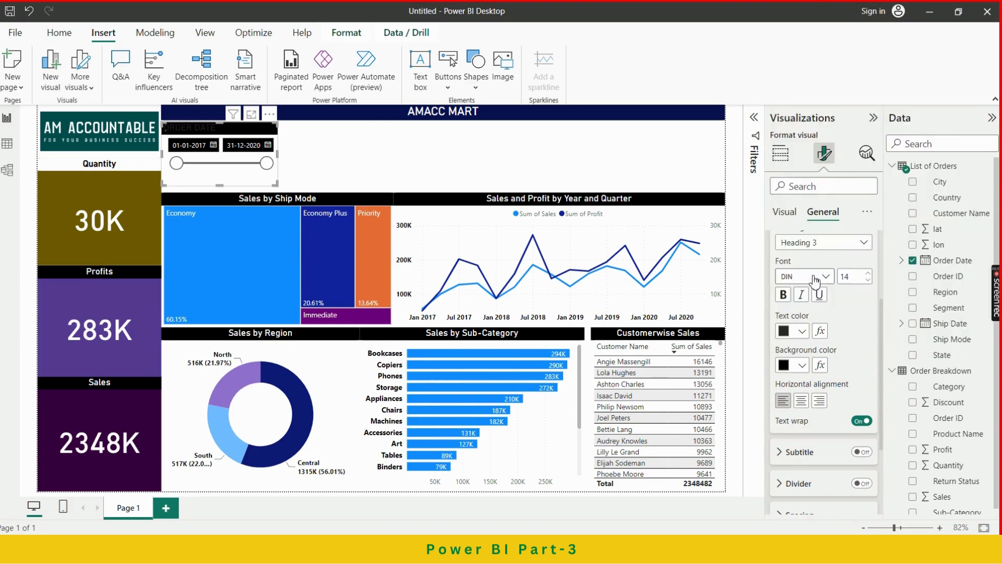
click(802, 332)
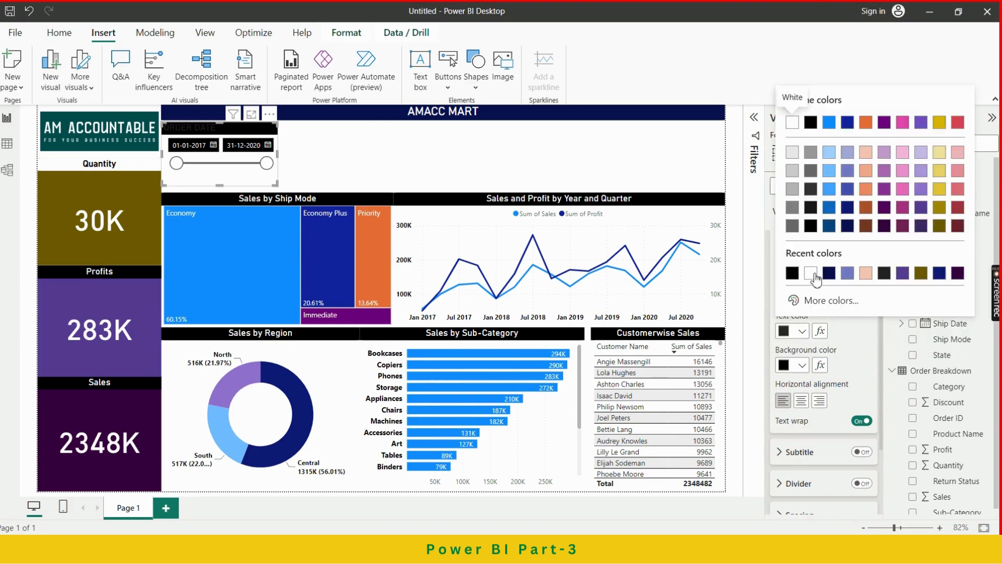
click(811, 272)
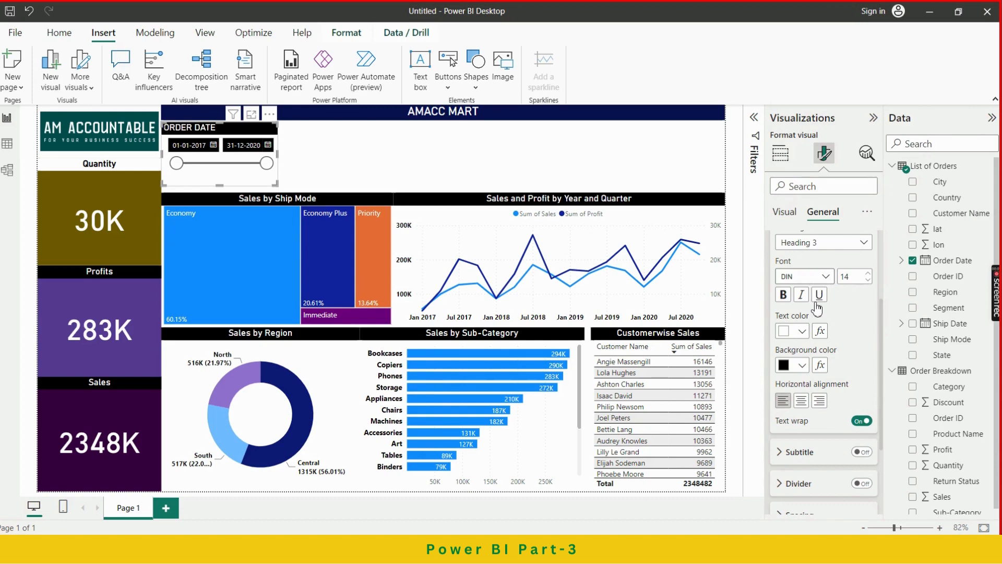
click(802, 401)
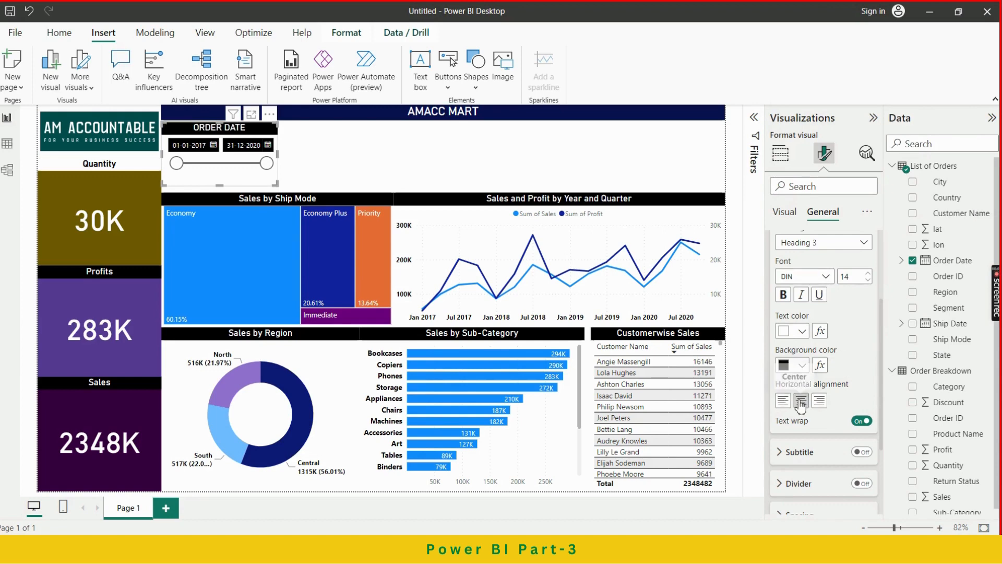
click(388, 171)
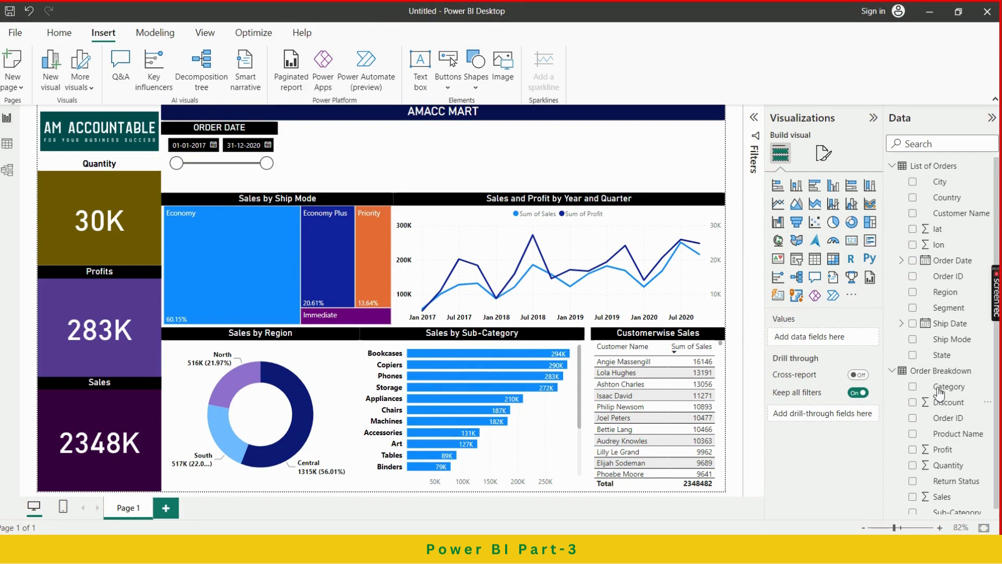
Step: Duplicate the Order Date slicer, place the copy under the right end of the AMACC MART banner, and replace its field with Ship Date
scroll(896, 438, down, 1)
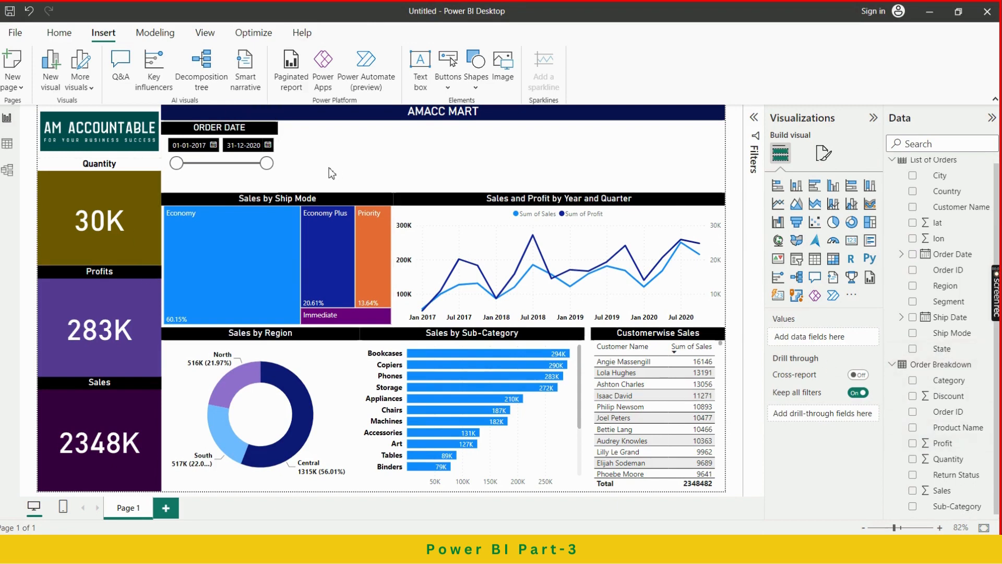
click(256, 132)
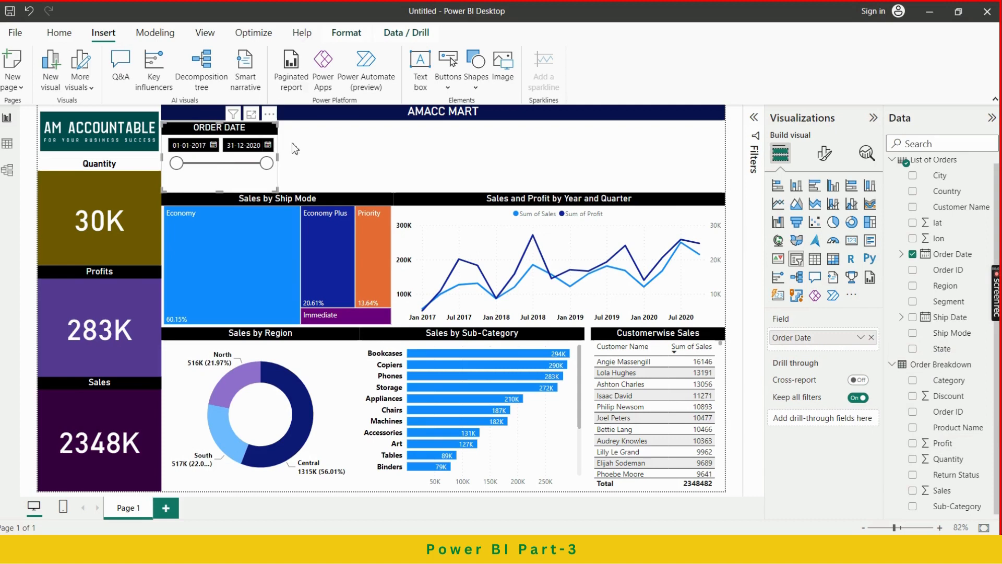
key(ctrl+v)
drag(265, 135, 703, 130)
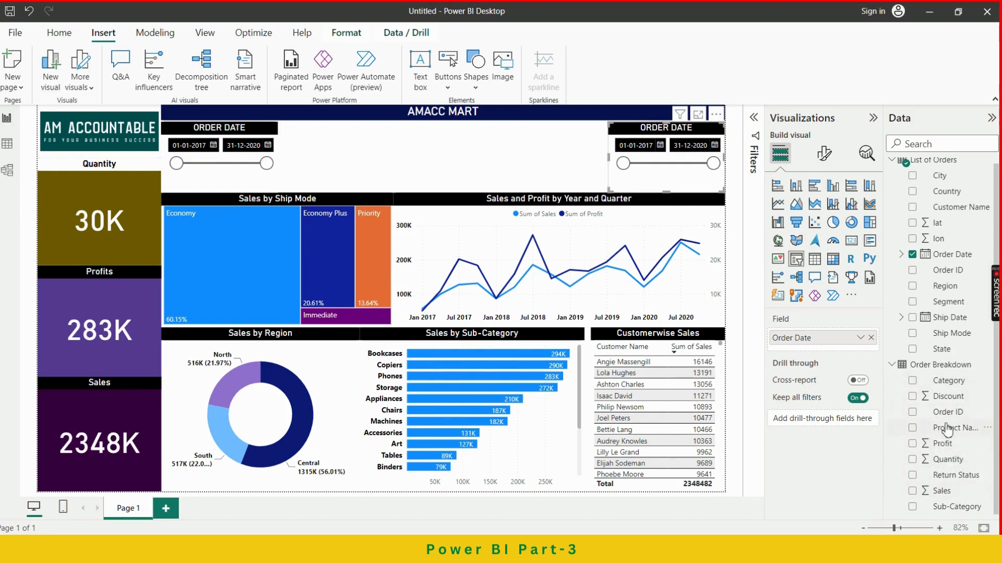
drag(938, 321, 832, 346)
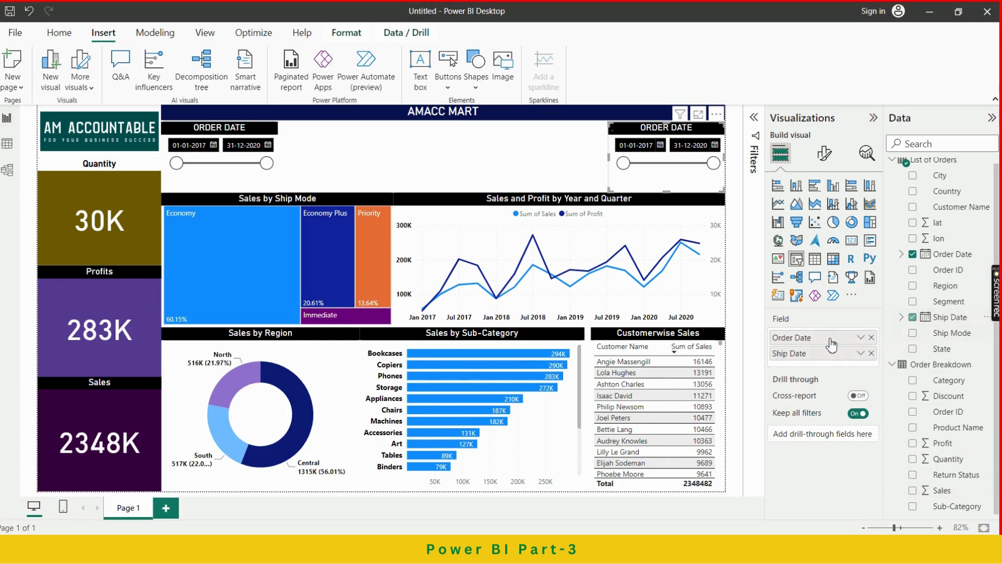
click(871, 338)
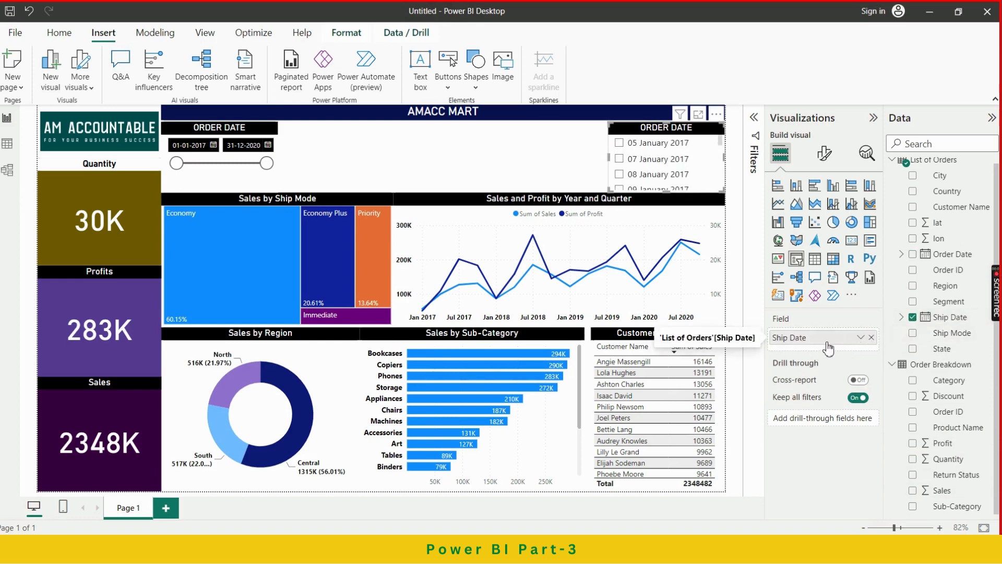
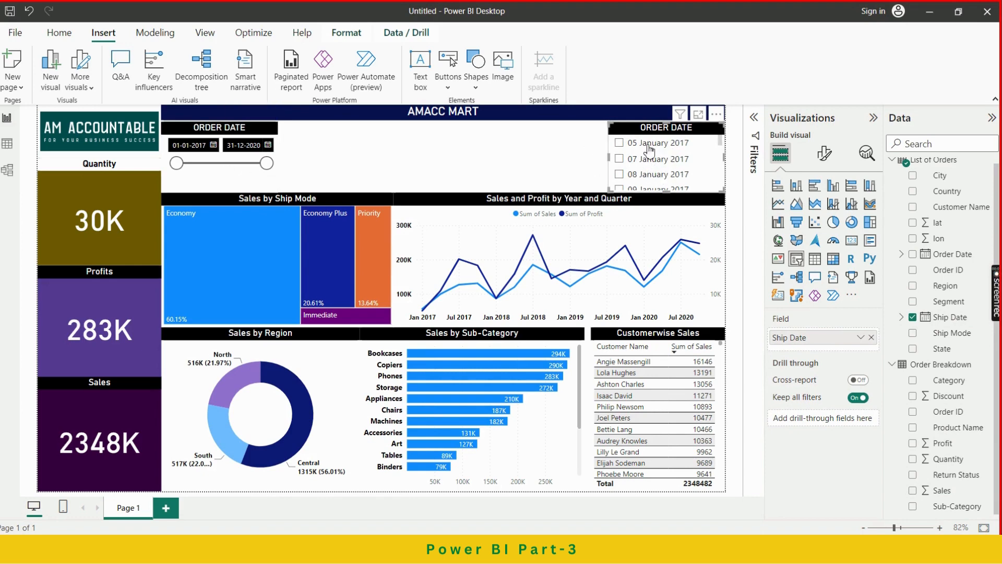
click(717, 115)
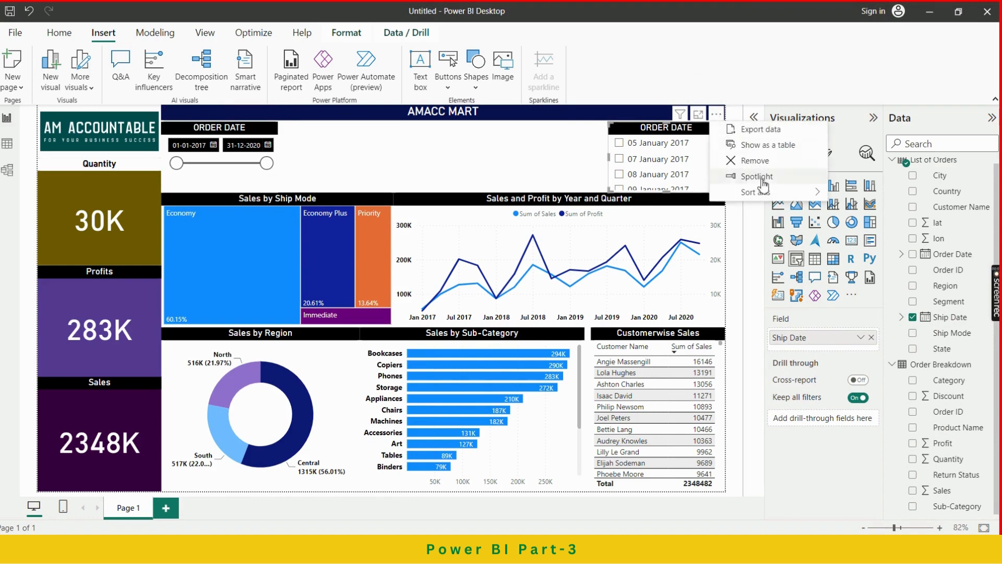
mouse_move(763, 200)
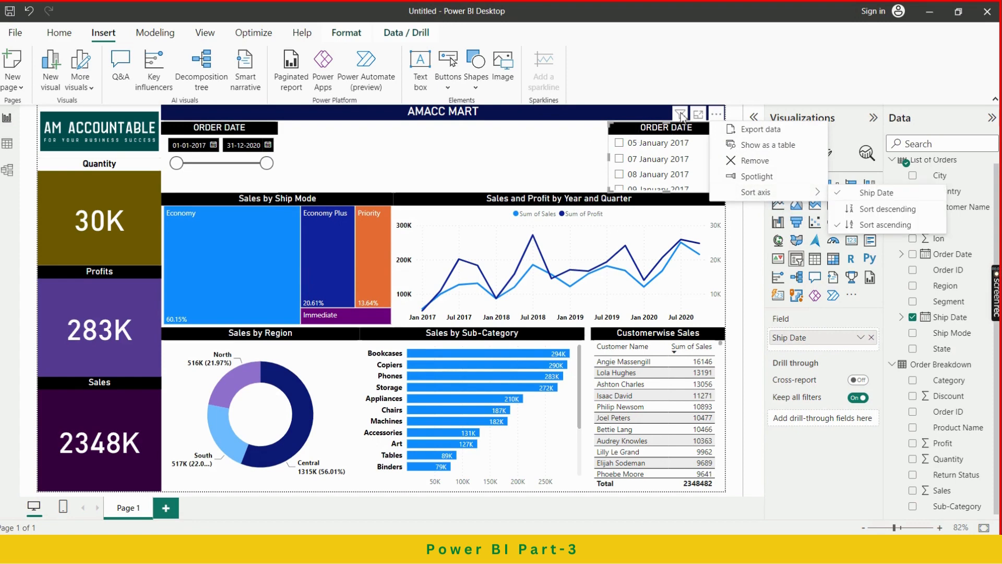
click(628, 131)
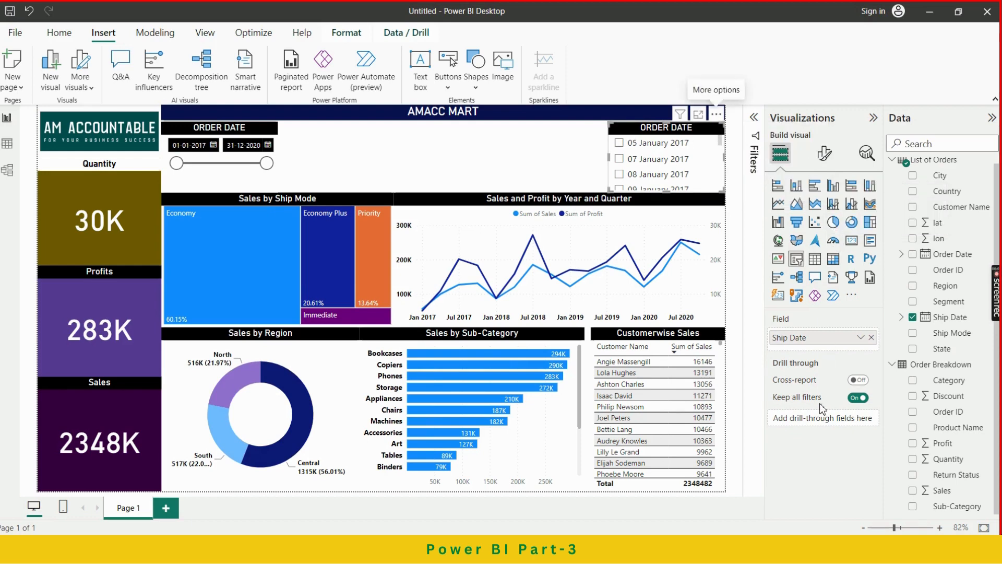
Step: Set the slicer style of the Ship Date slicer to Between
click(824, 153)
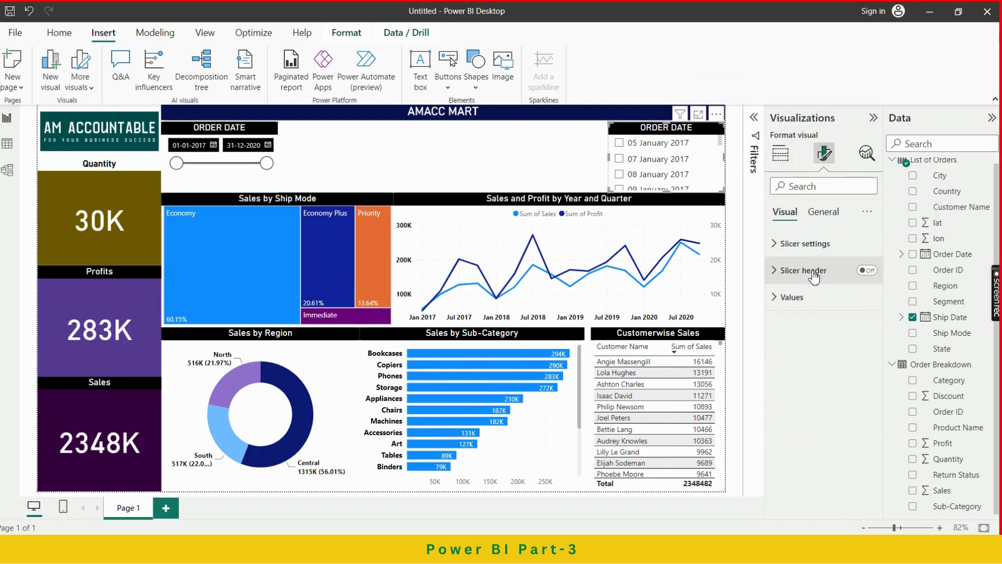
click(807, 244)
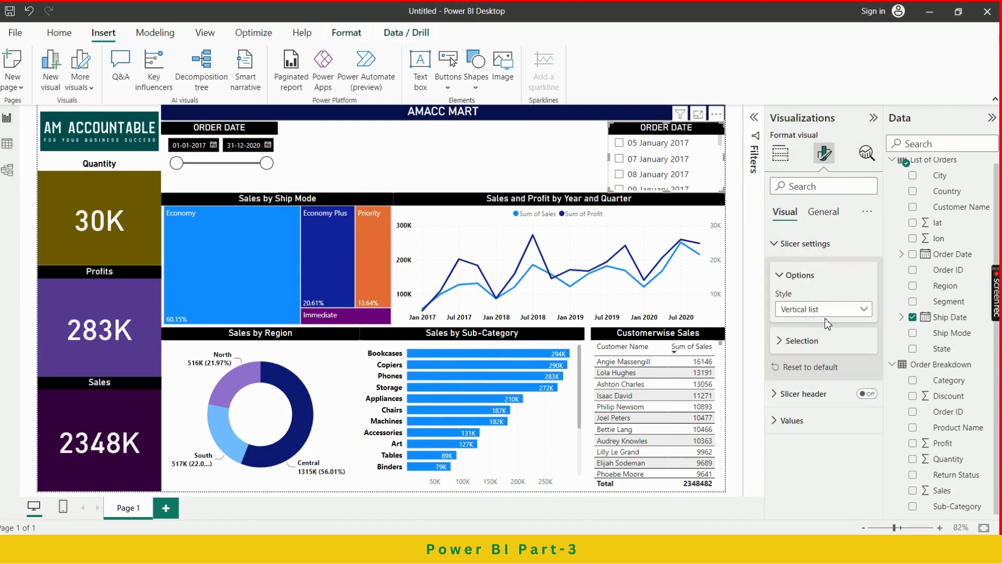
click(864, 313)
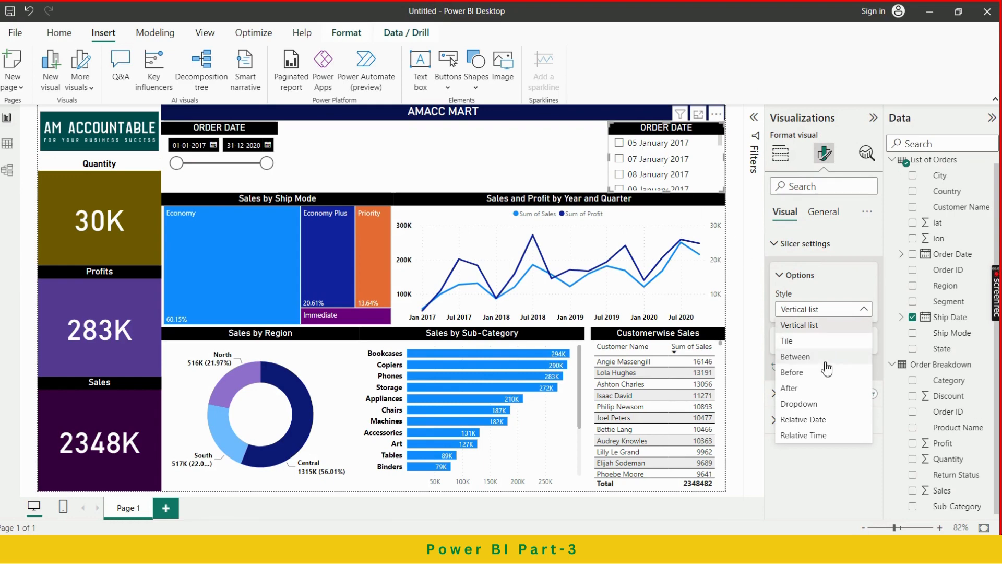
click(807, 357)
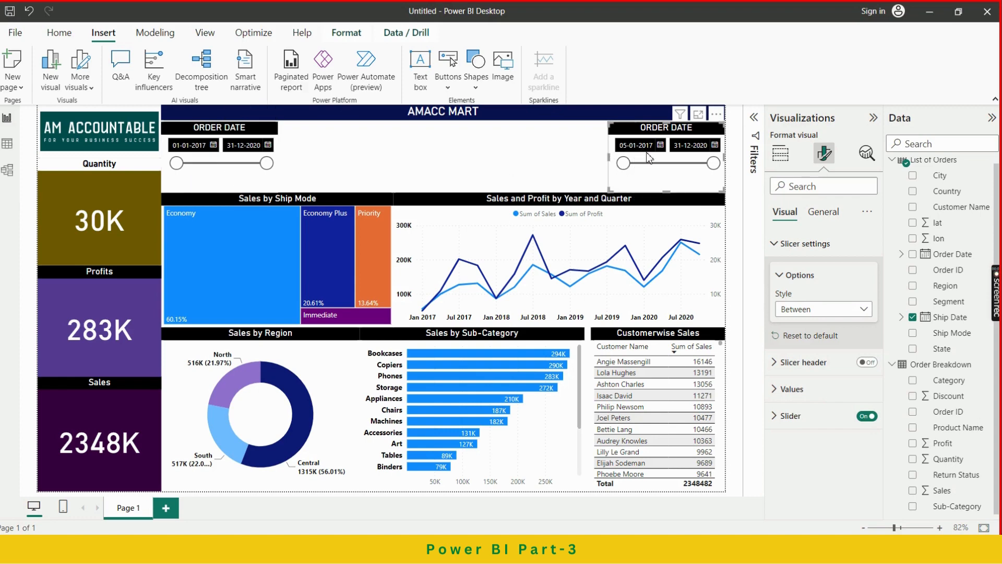
click(546, 156)
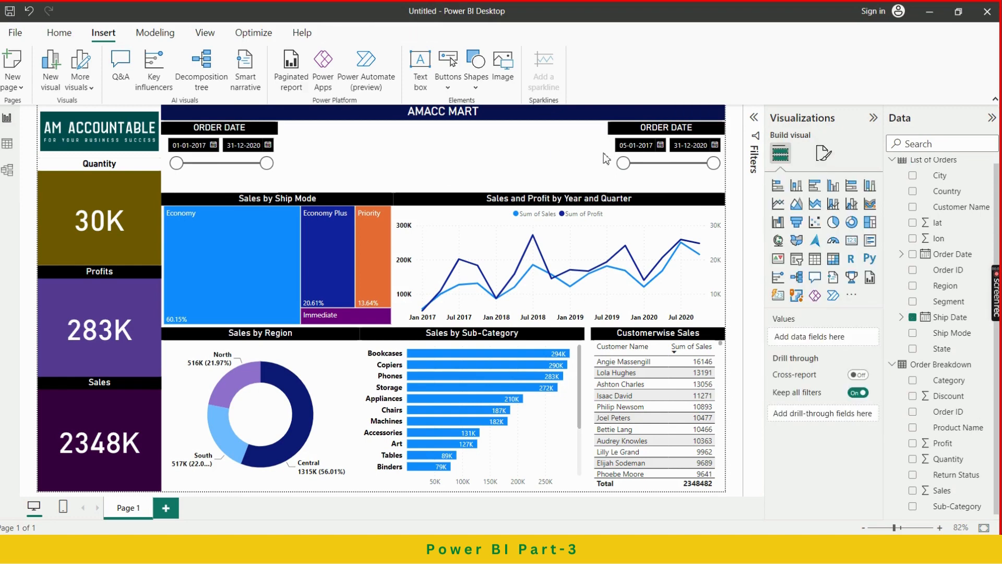
Step: Check the start date calendar and the range handles of the Order Date slicer
click(213, 146)
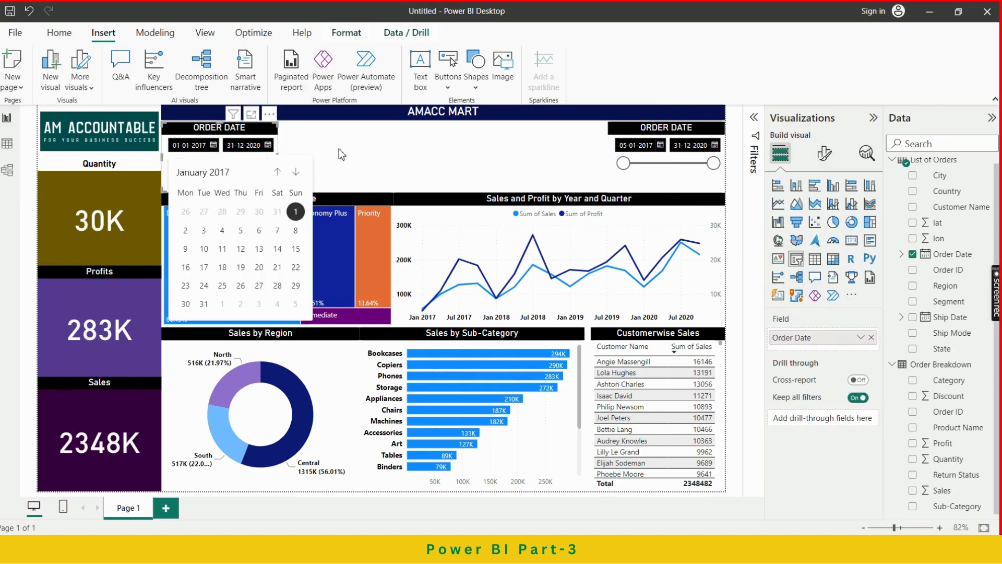
click(342, 155)
mouse_move(170, 163)
mouse_down()
mouse_move(209, 166)
mouse_move(167, 163)
mouse_up()
mouse_move(265, 164)
mouse_down()
mouse_move(223, 164)
mouse_move(267, 167)
mouse_up()
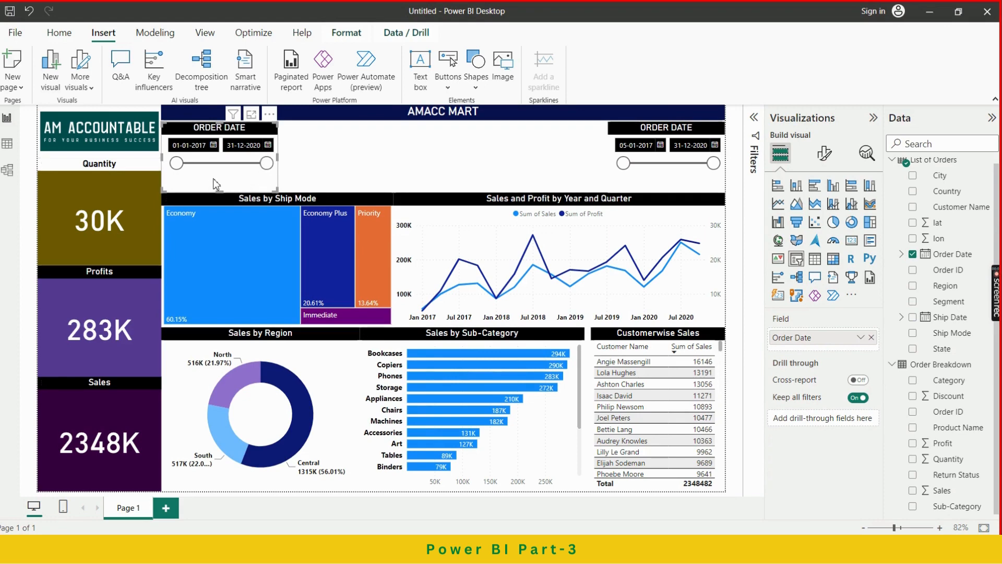
Step: Set the slider color of the Order Date slicer to dark navy from the recent colors
click(691, 184)
click(824, 154)
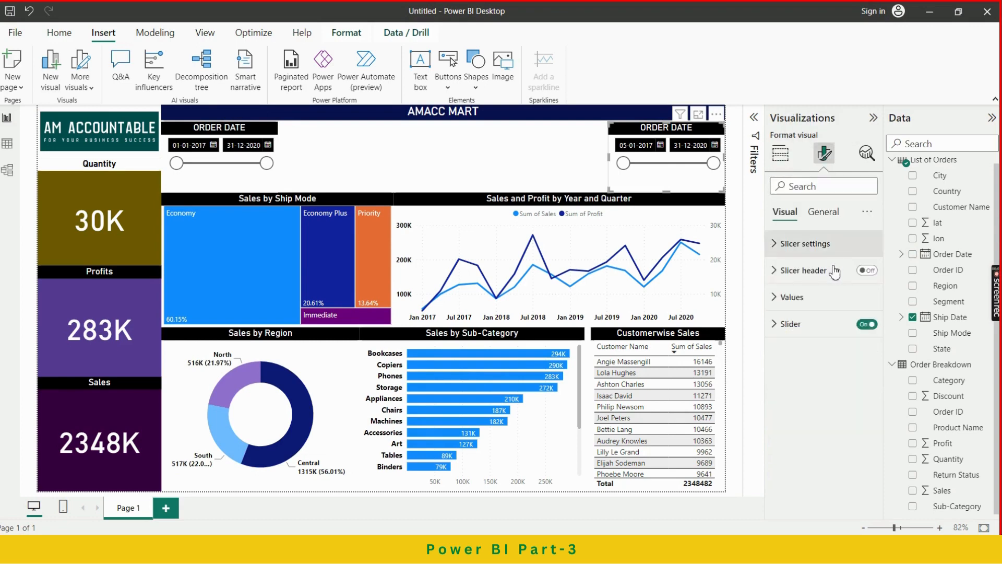
click(817, 330)
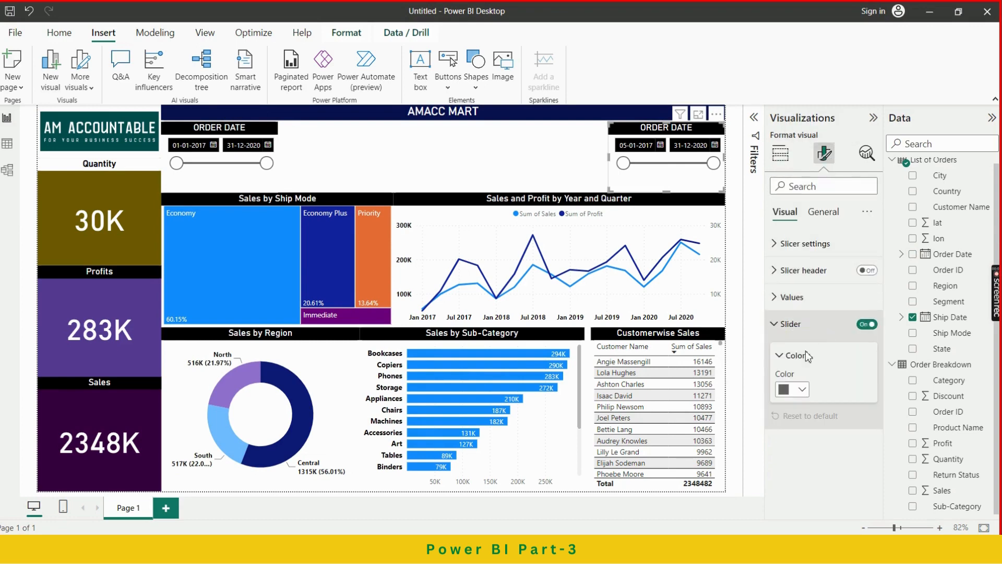
click(210, 180)
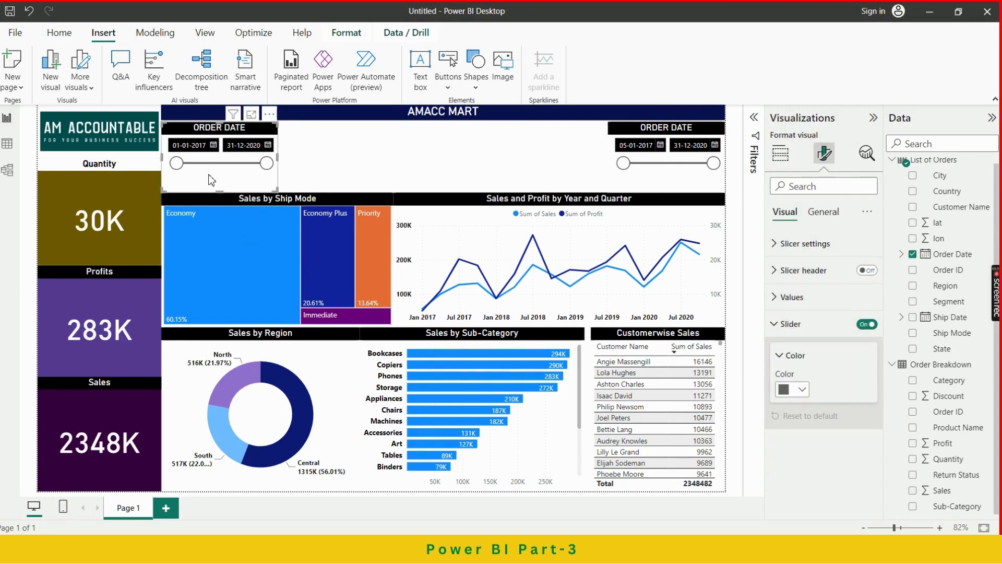
click(802, 392)
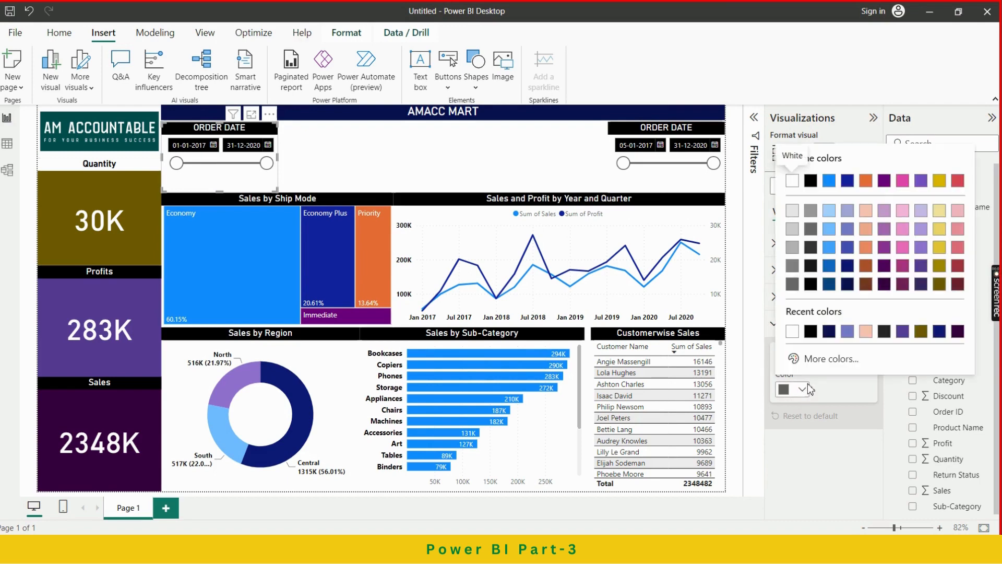
click(829, 332)
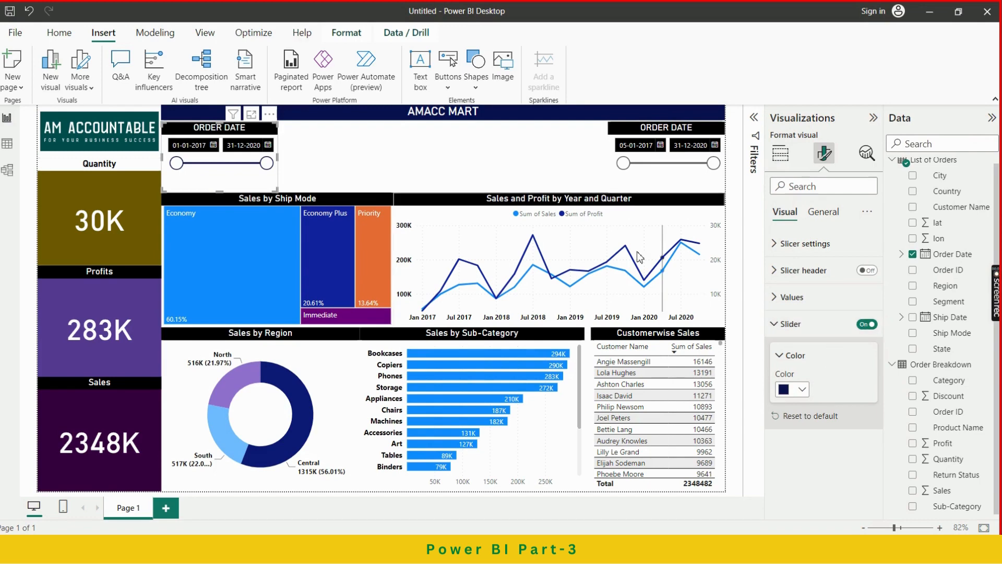
Step: Give the Ship Date slicer's slider the same dark navy color
click(516, 162)
click(682, 177)
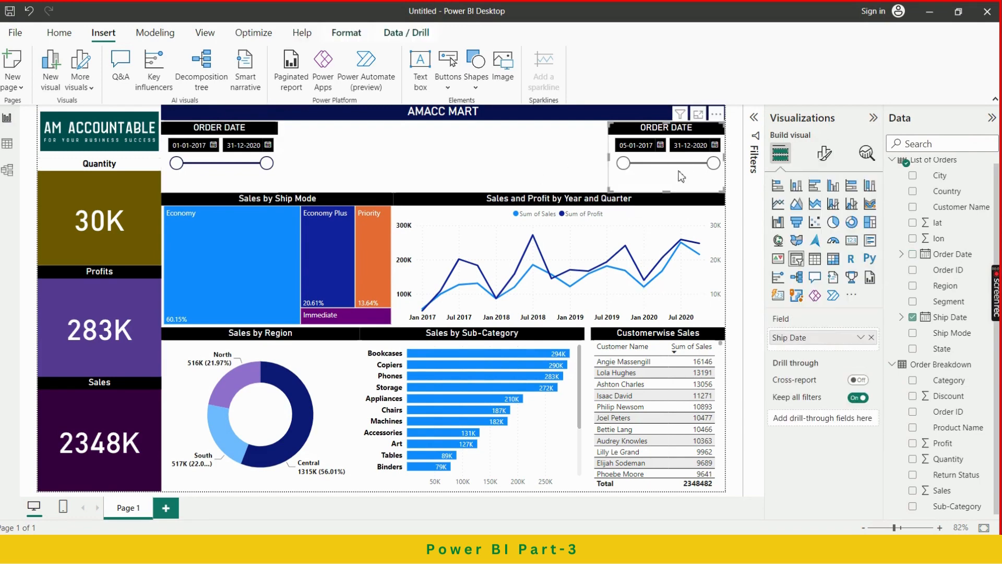
click(828, 160)
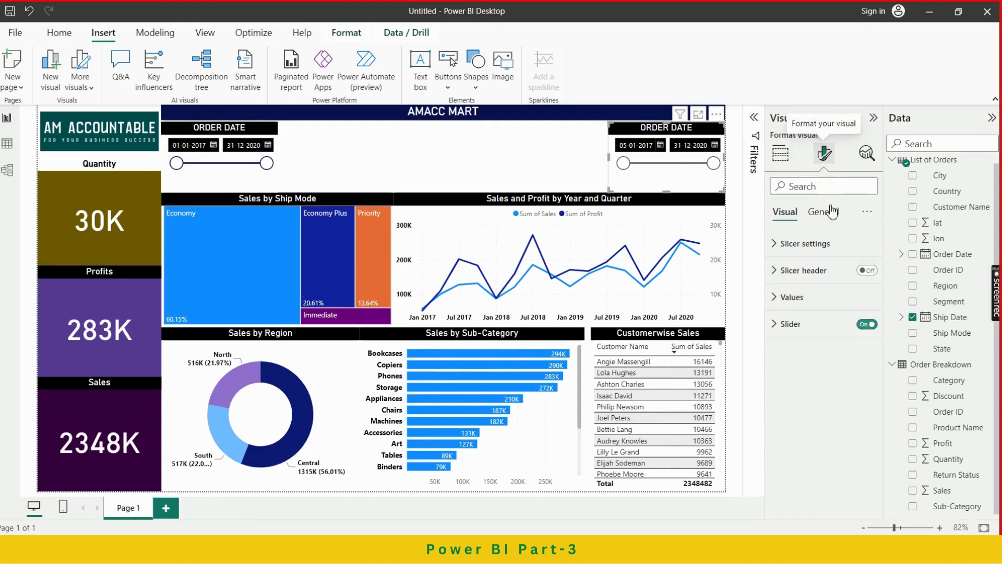
click(823, 334)
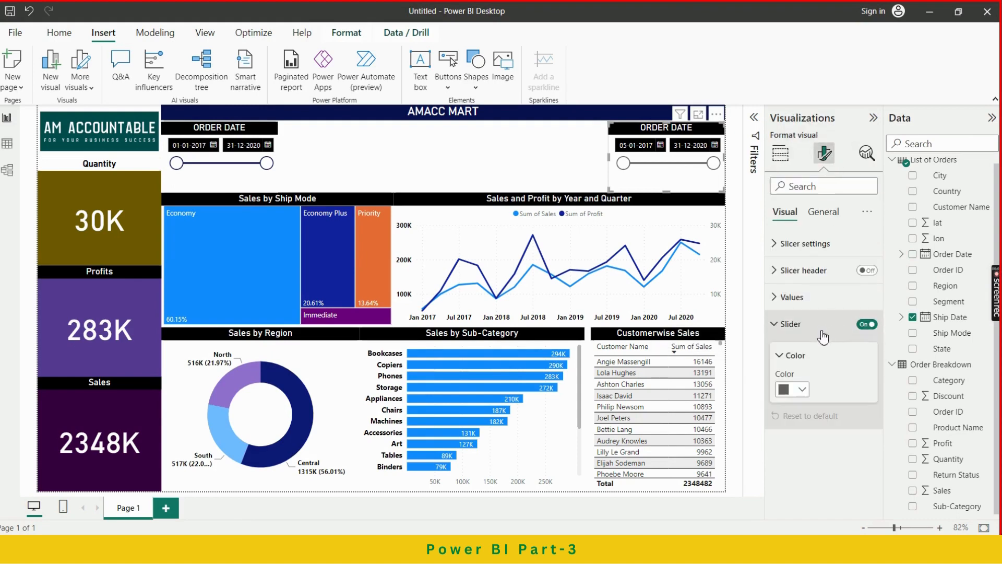
click(801, 392)
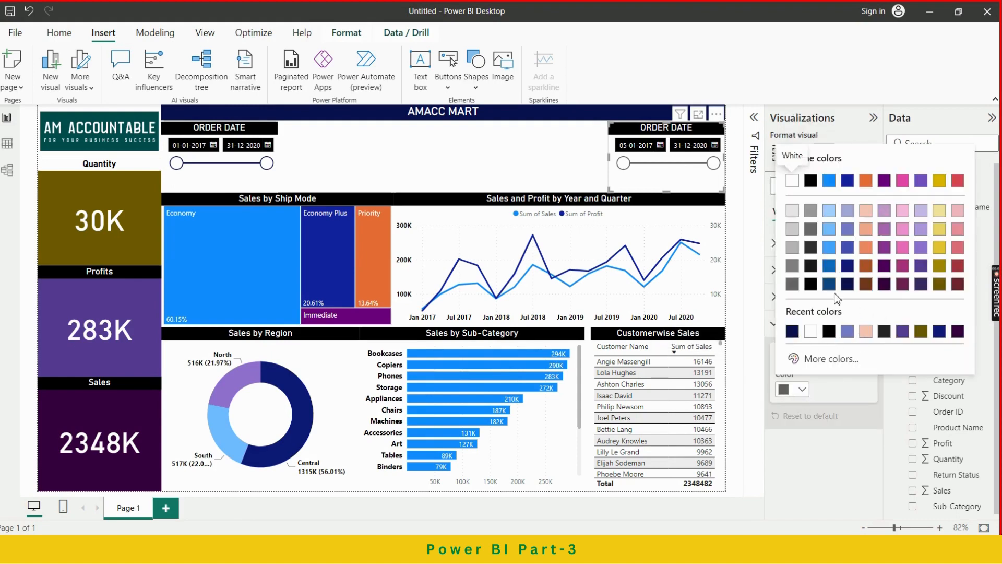
click(793, 332)
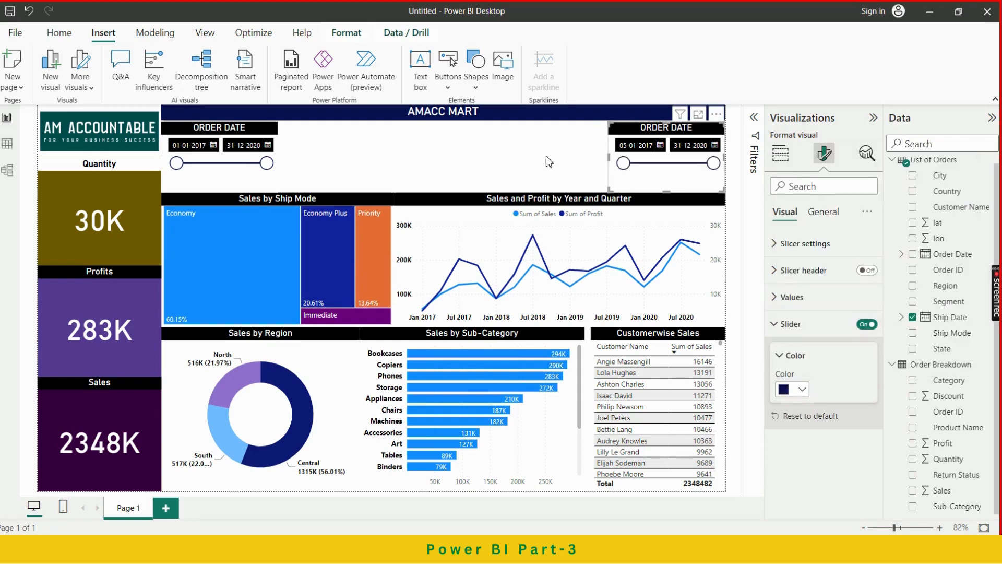
click(478, 167)
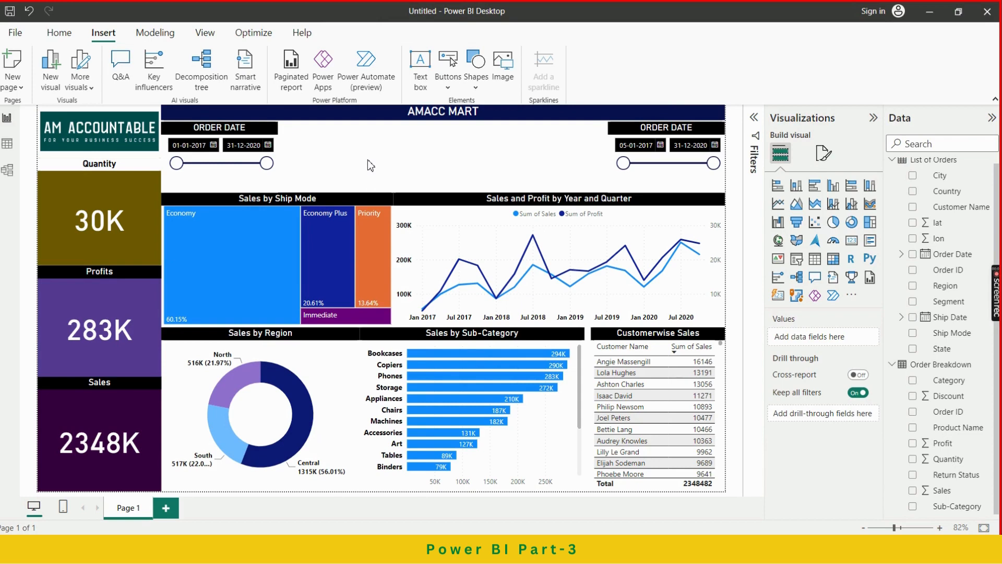
Step: Add a new slicer beside the Order Date slicer, under the AMACC MART banner, and fill it with the Region field
click(800, 265)
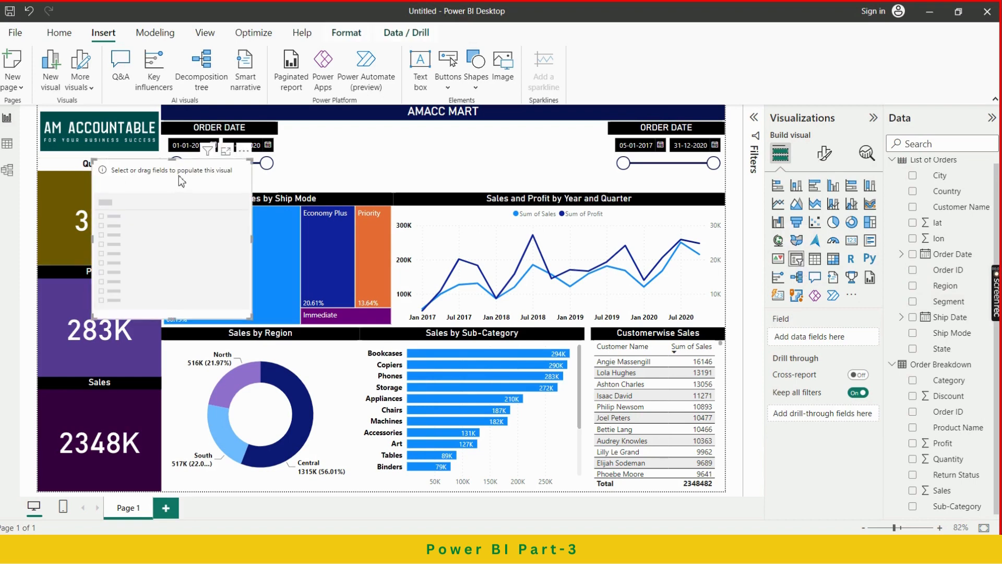
drag(204, 166, 389, 132)
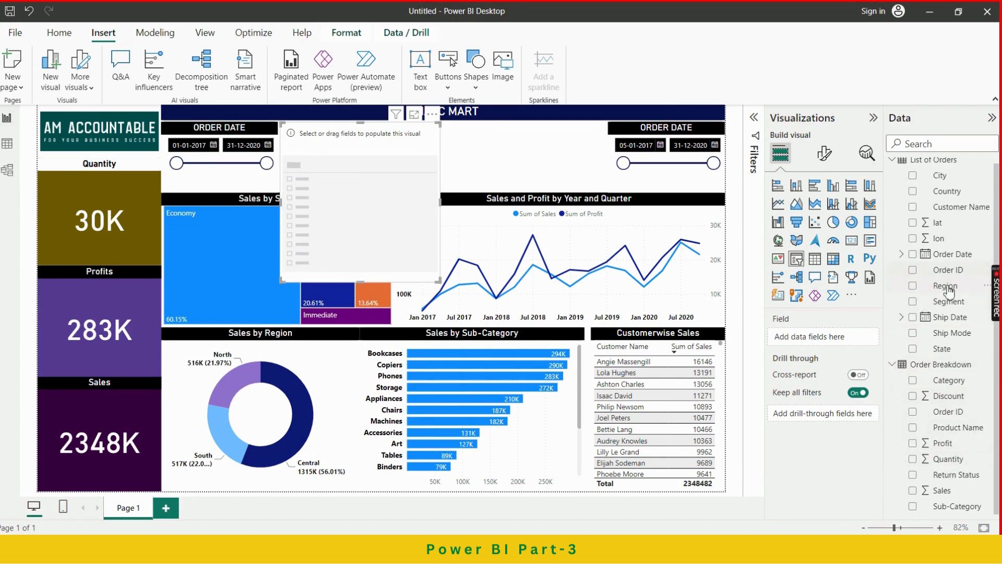
drag(942, 287, 840, 343)
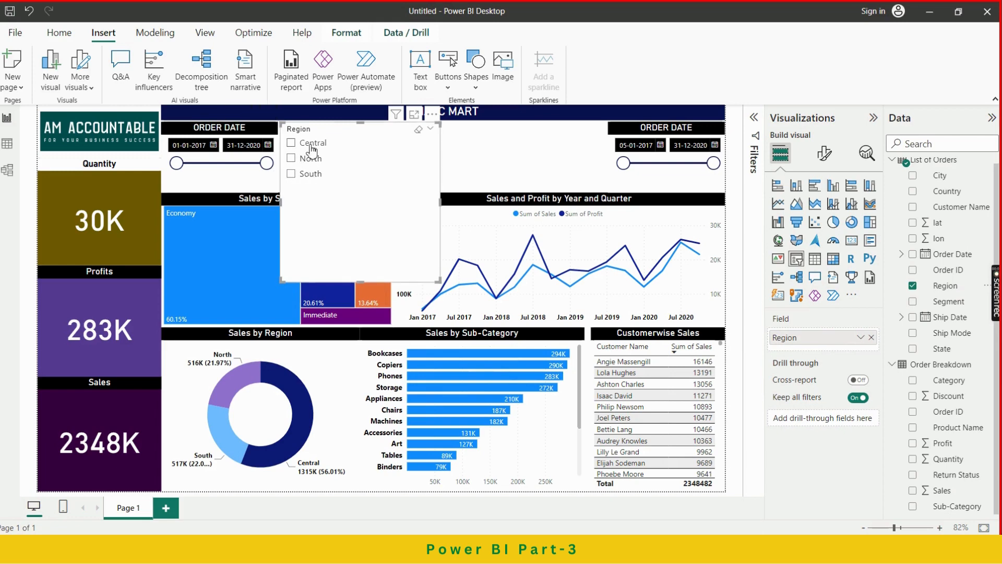
click(432, 114)
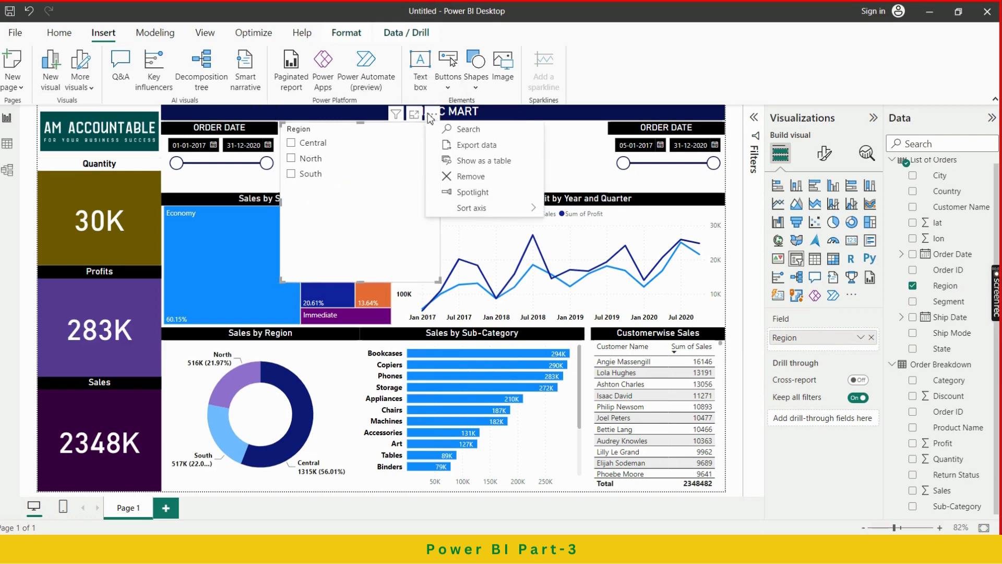
click(429, 118)
right_click(429, 115)
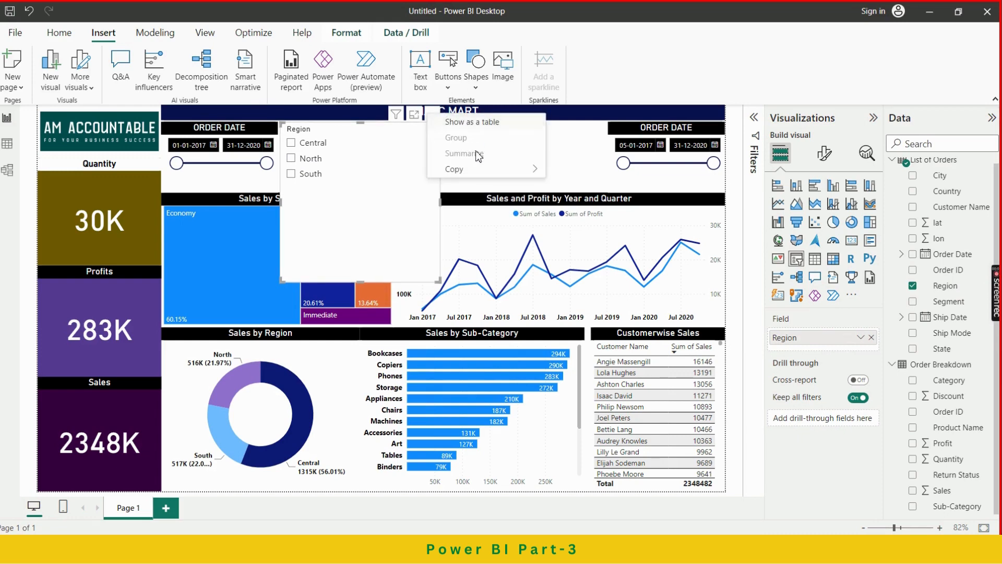
click(385, 148)
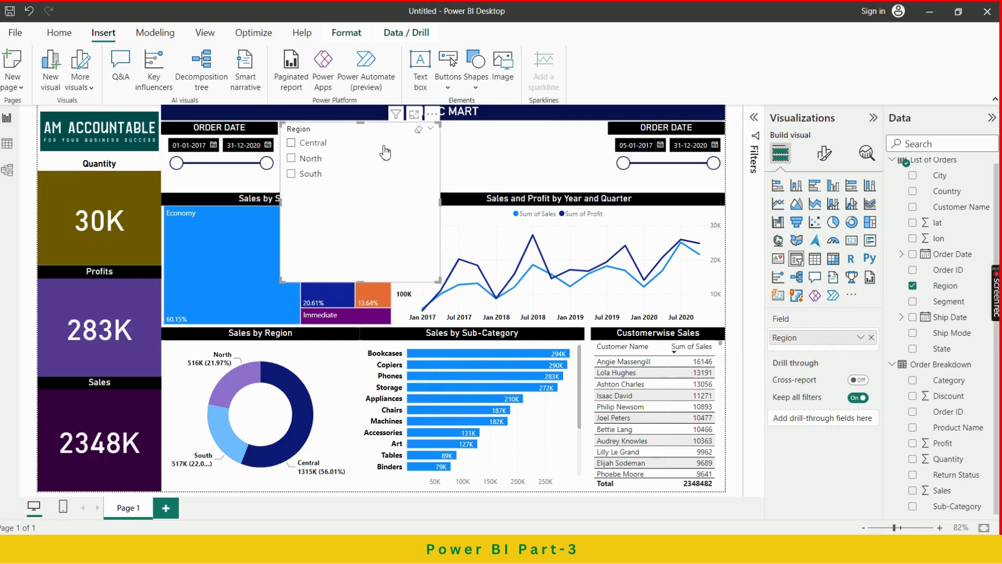
click(384, 149)
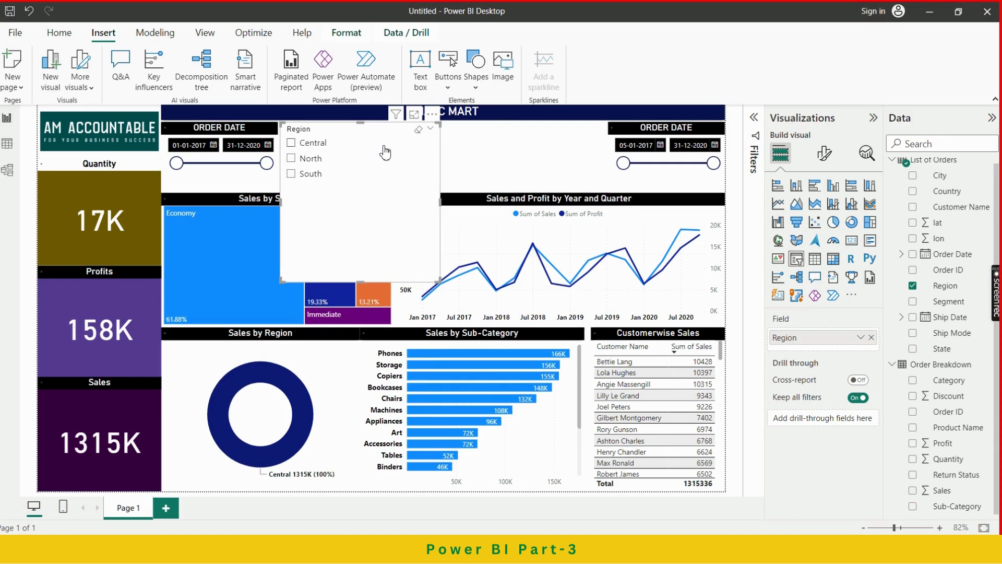
click(386, 150)
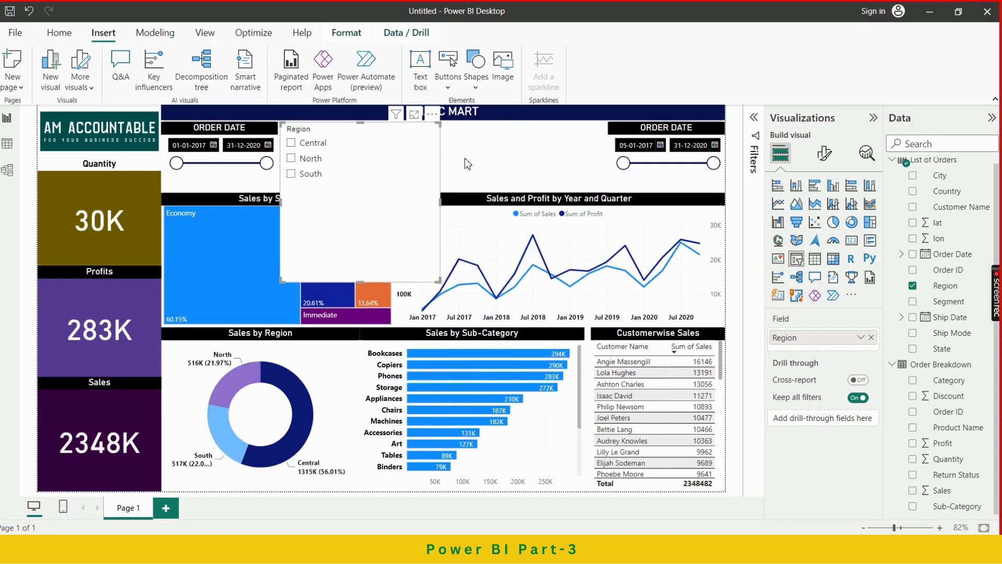
Step: Try the Dropdown style for the Region slicer, check its list, and settle on the Tile style
click(826, 163)
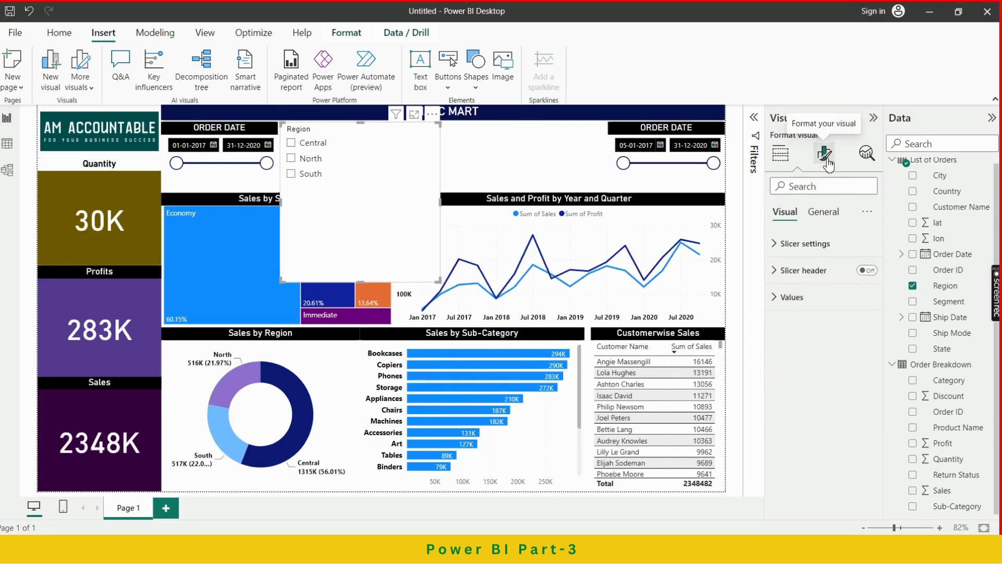
click(807, 245)
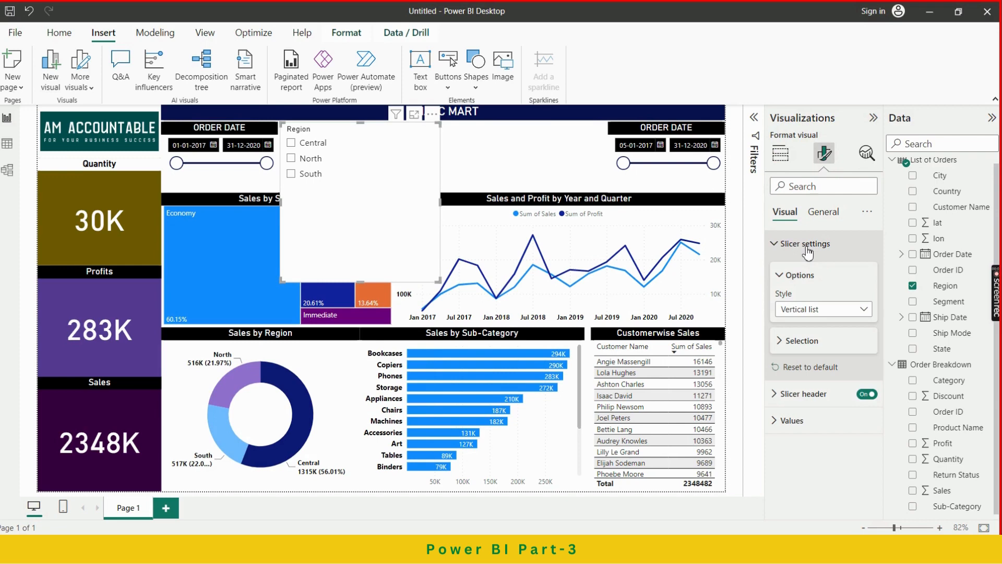
click(853, 313)
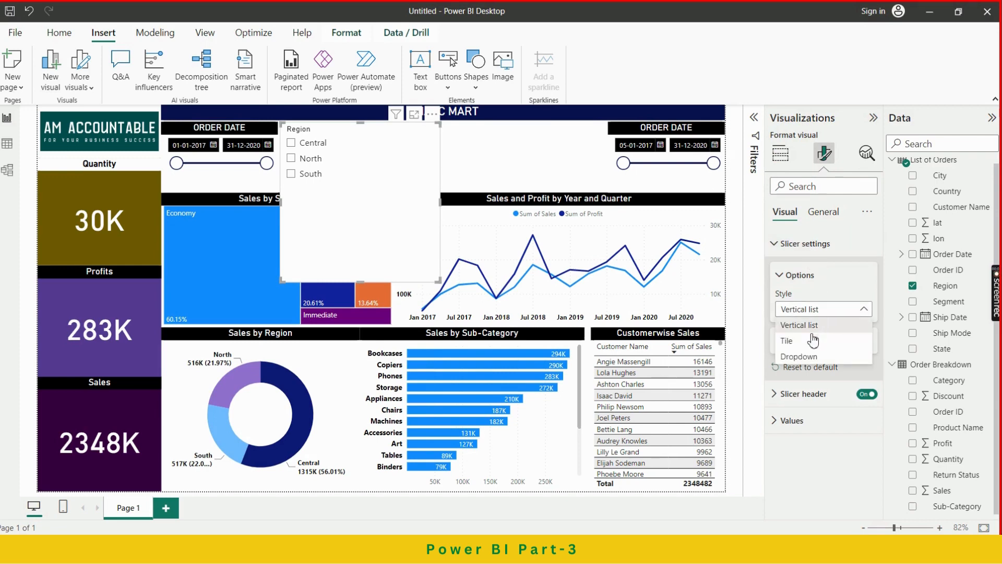
click(810, 359)
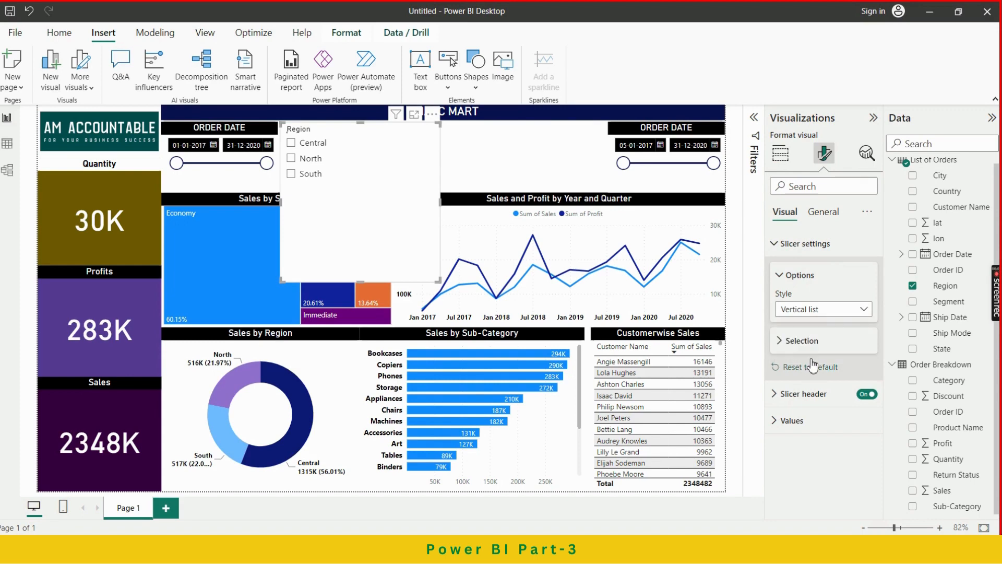
click(429, 146)
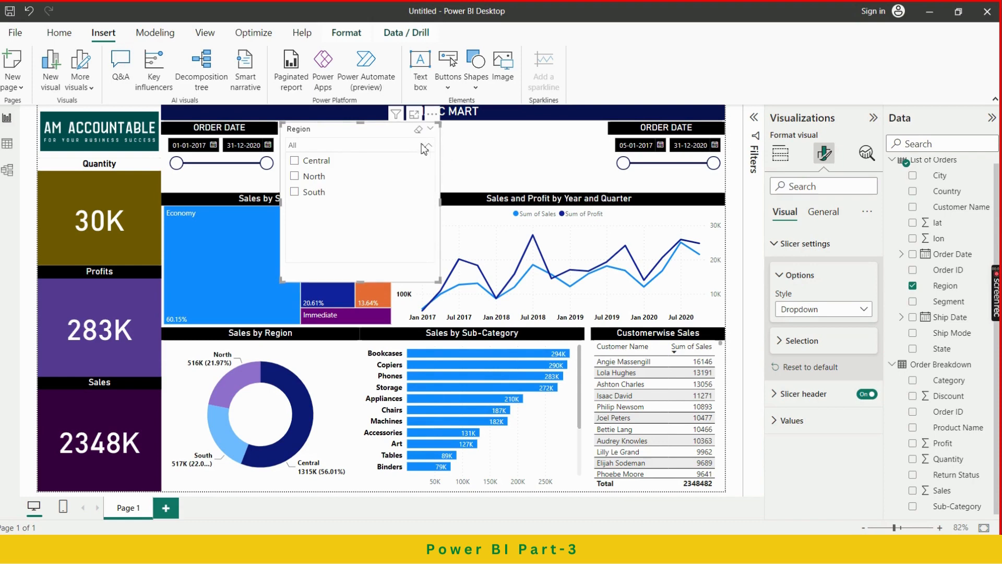
click(429, 150)
click(839, 310)
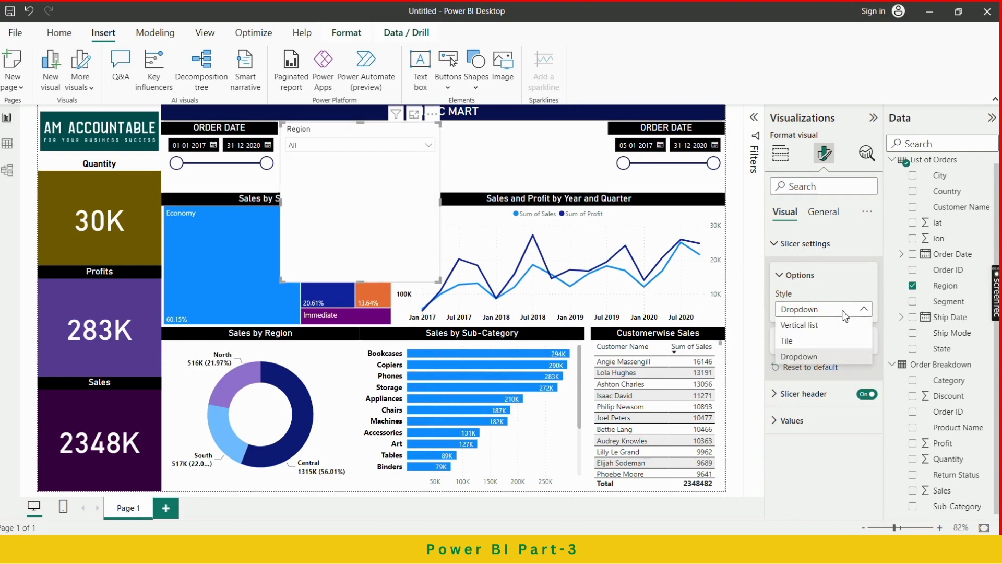
click(817, 340)
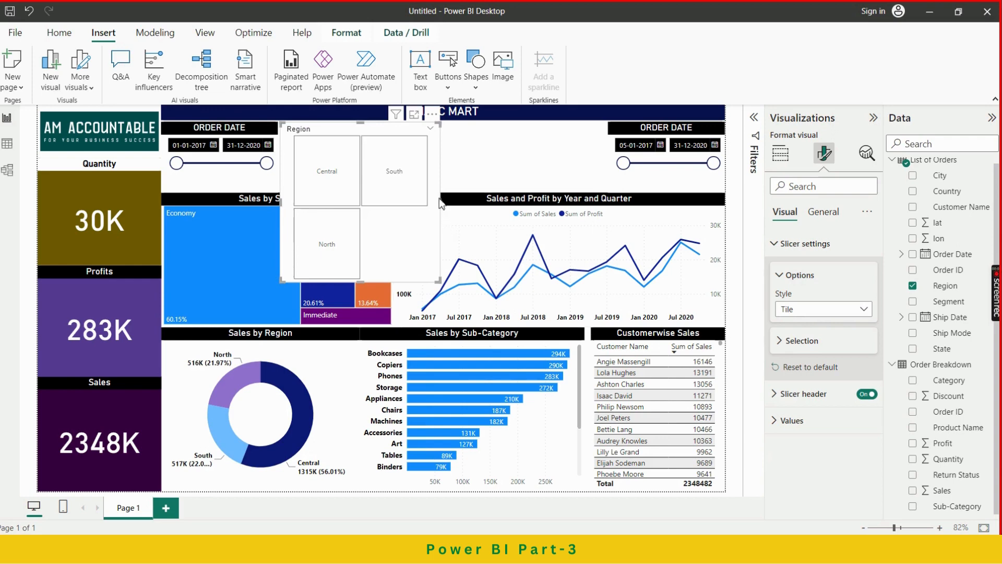
Step: Resize the Region slicer to fill the gap between the two date slicers, keeping it above the charts
drag(440, 204, 533, 166)
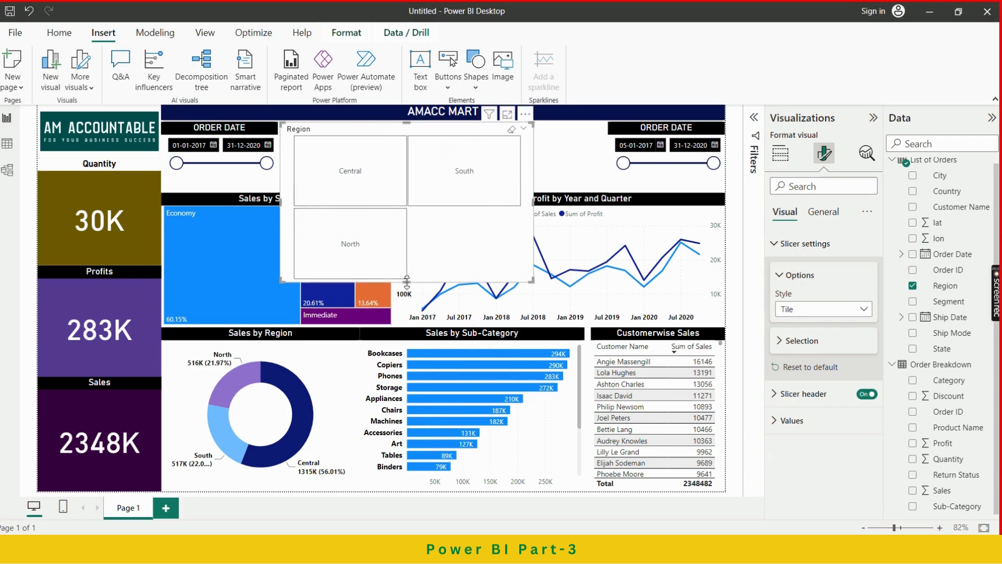
drag(407, 281, 425, 188)
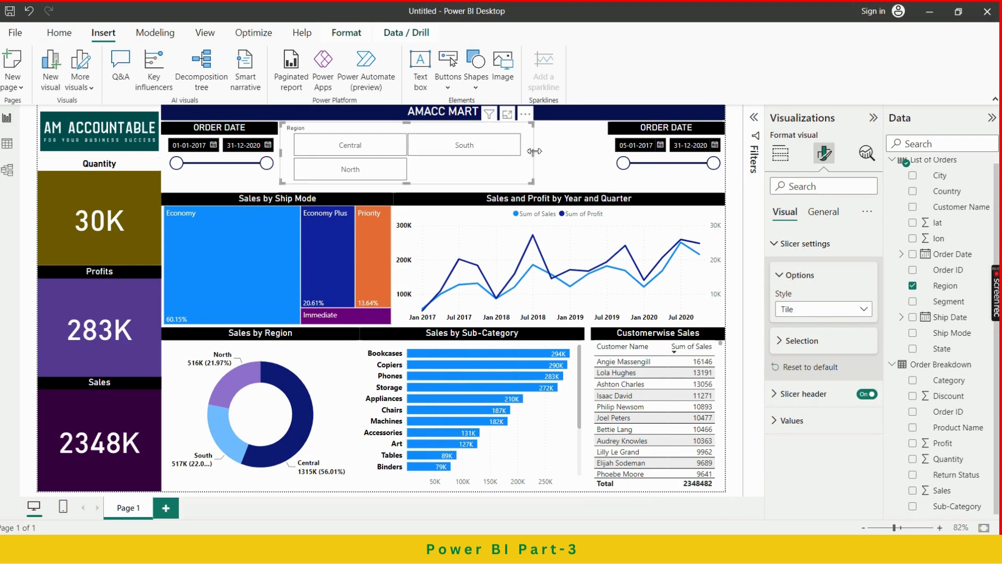
drag(534, 151, 604, 165)
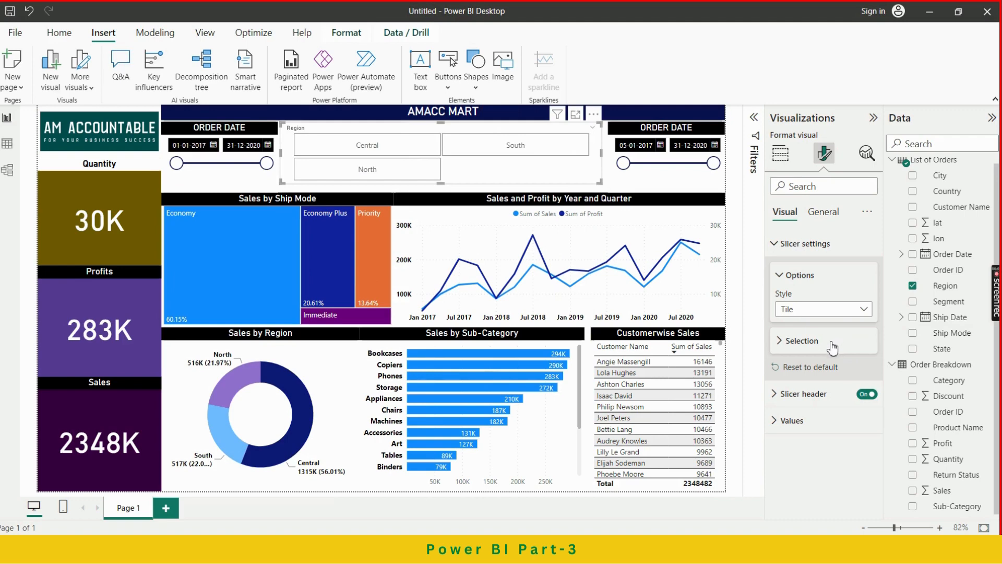
Step: Review the Region slicer's selection options and add Ship Mode as a second field below Region
click(811, 342)
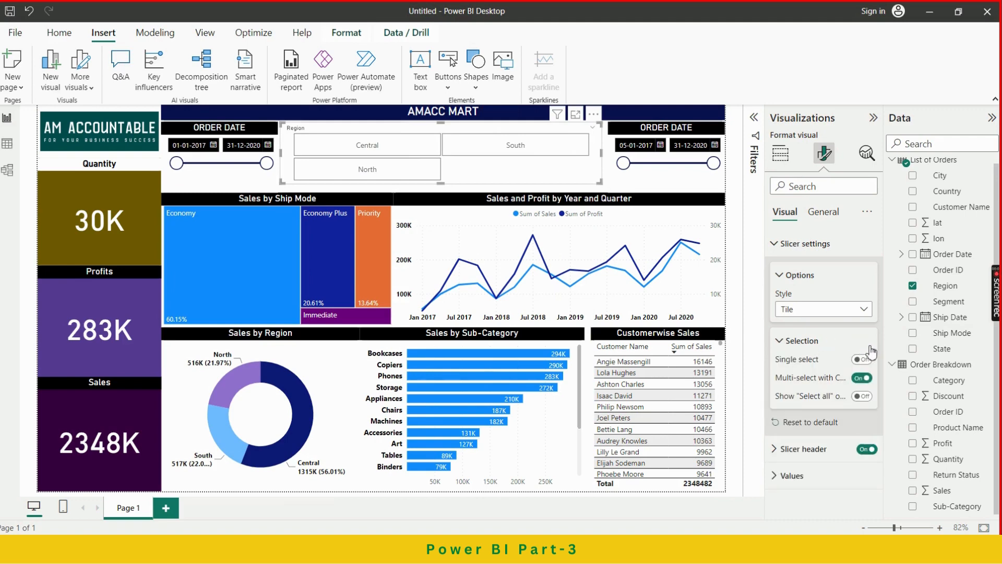
click(781, 343)
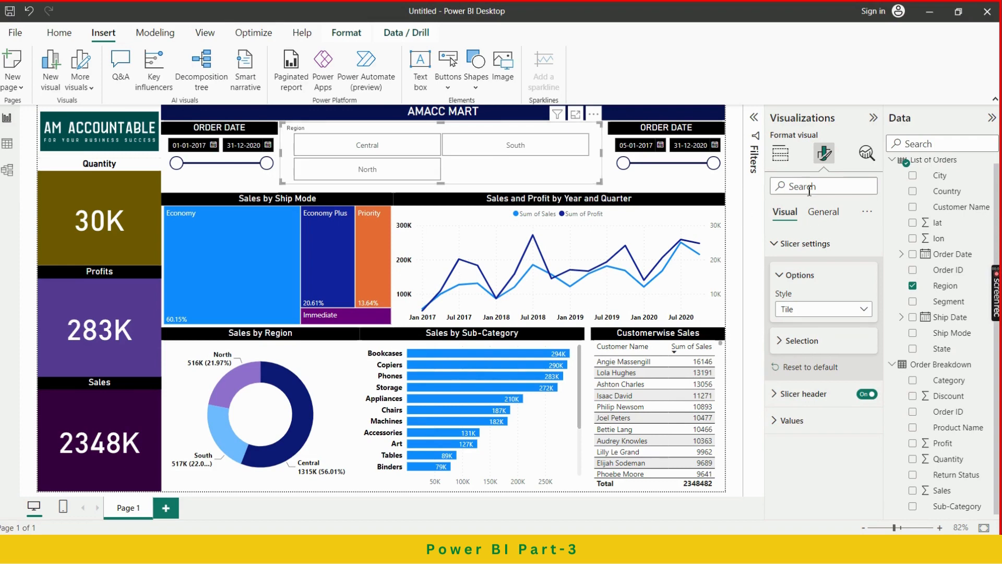
click(778, 157)
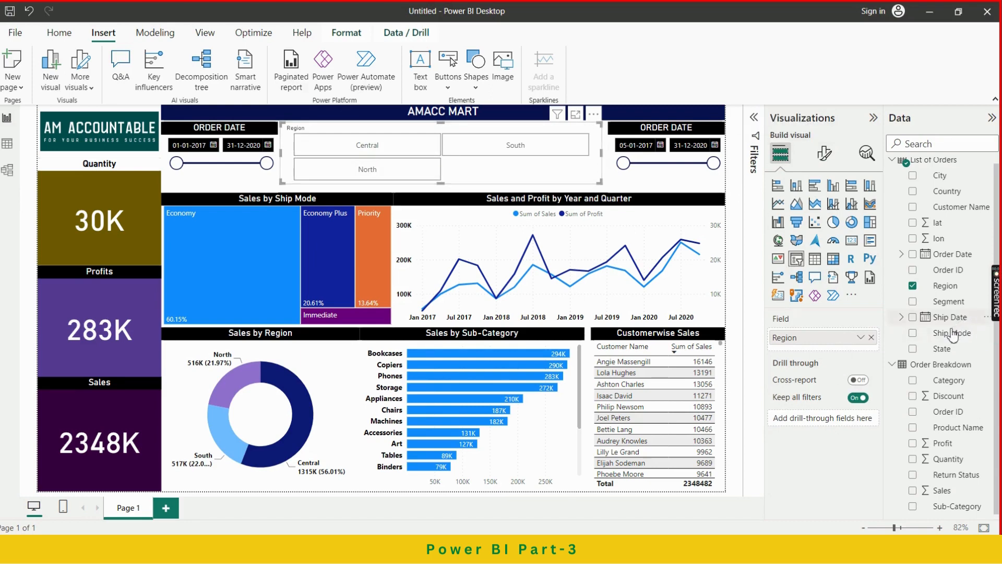
drag(943, 335, 830, 353)
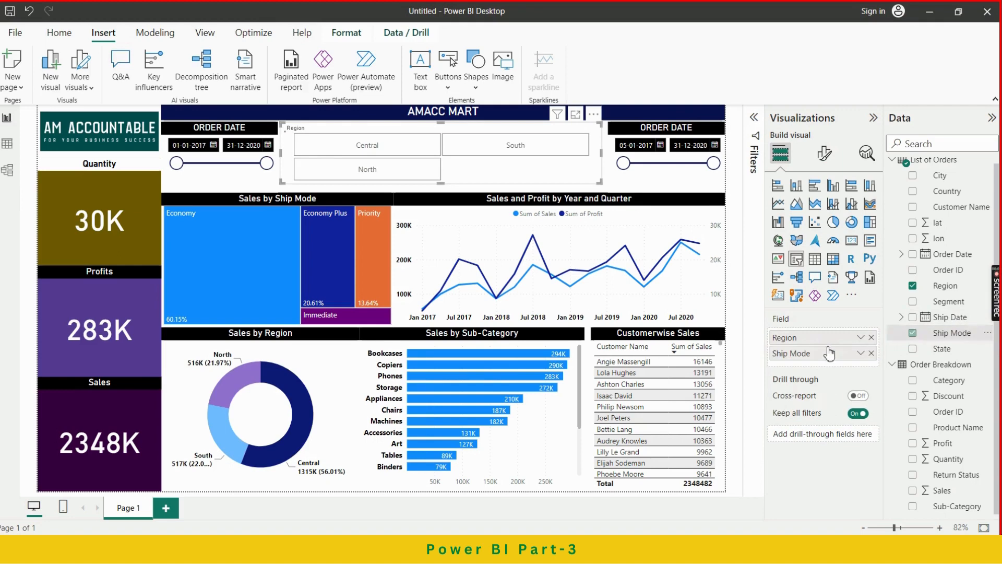
Step: Remove Region from the tile slicer so it uses only Ship Mode, and set its values' font color to black
click(871, 338)
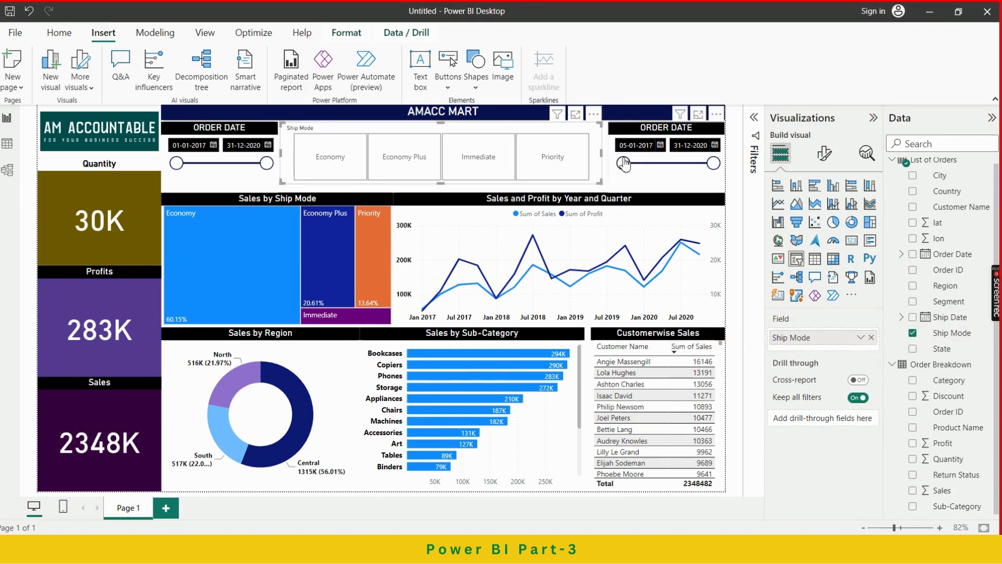
click(824, 154)
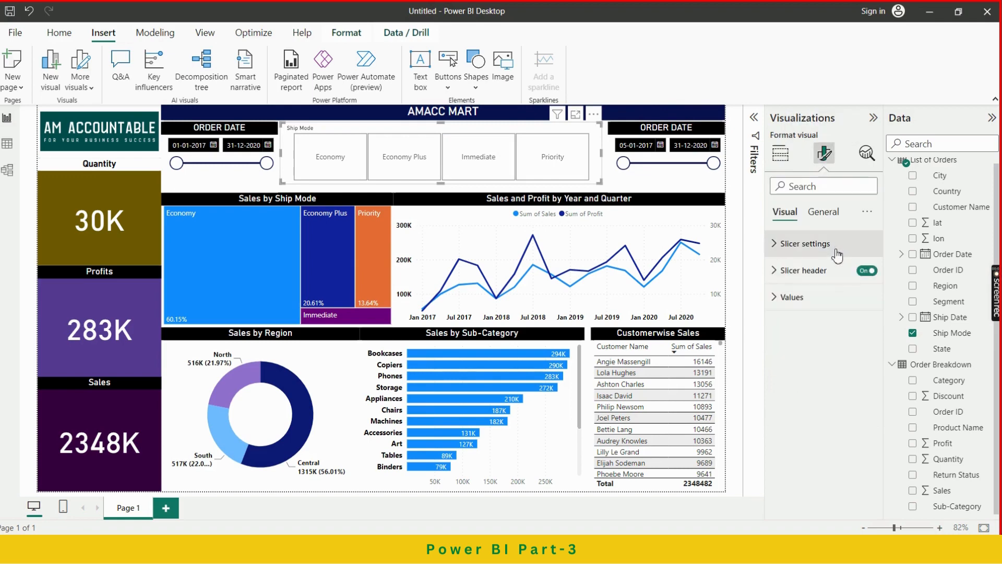
click(804, 298)
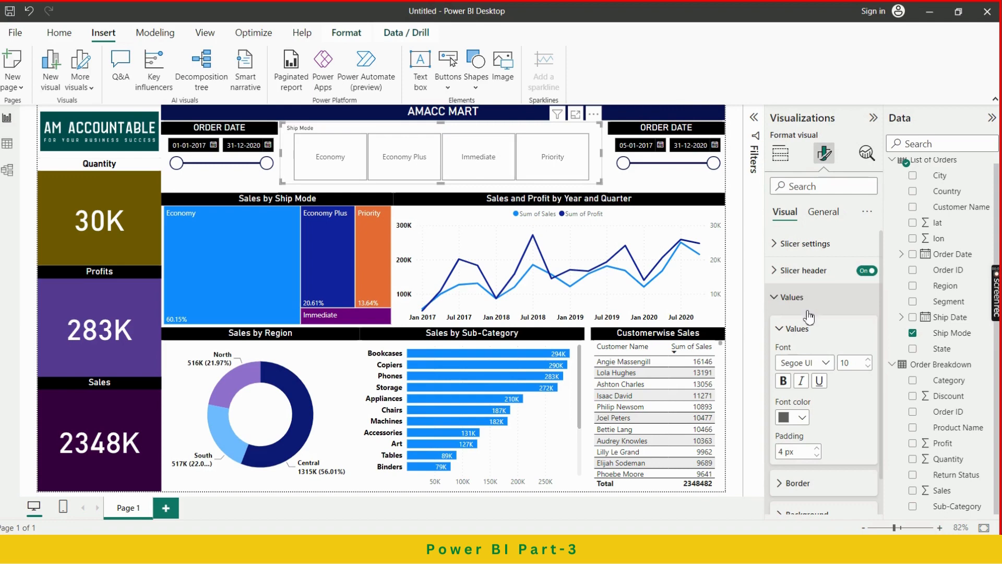
click(802, 420)
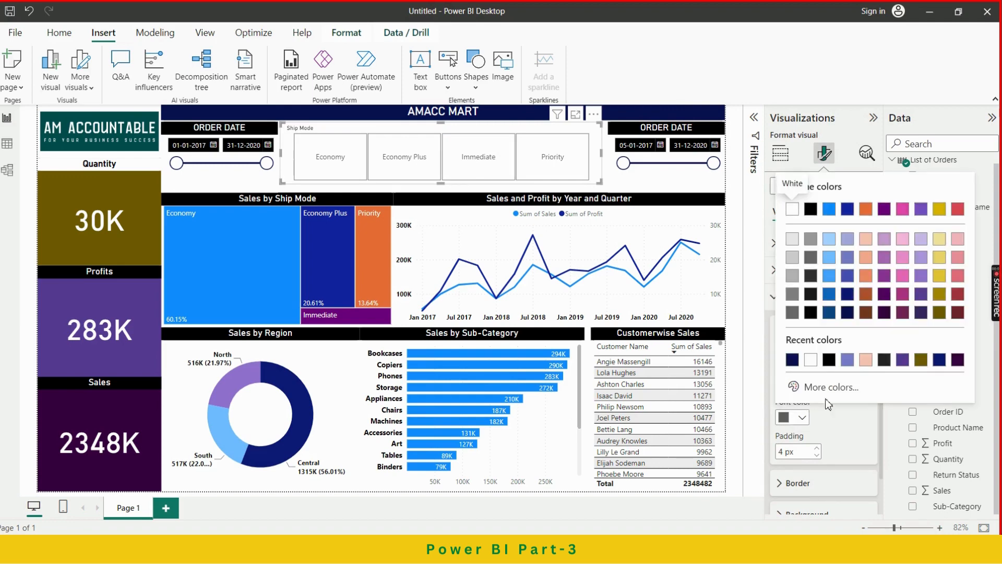
click(829, 360)
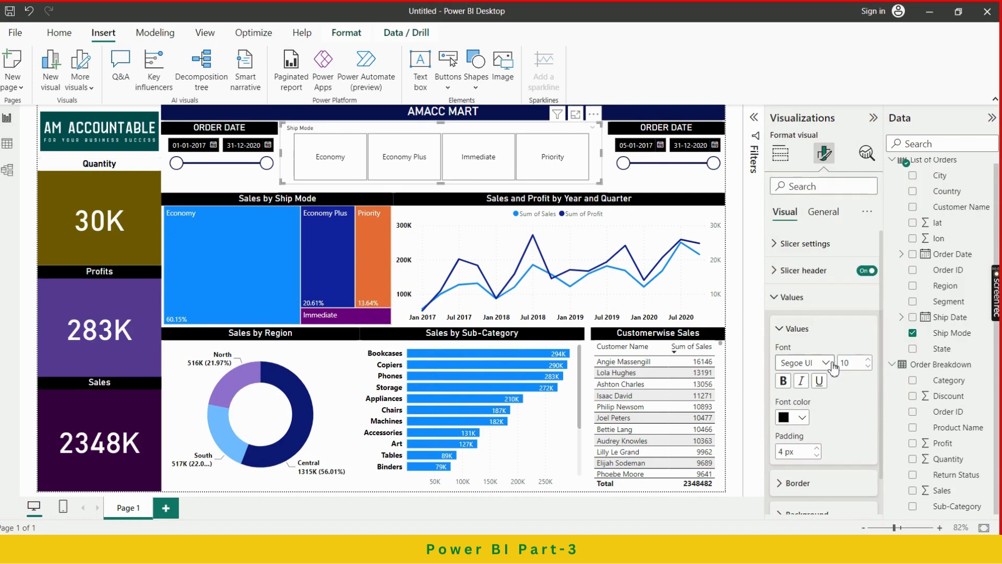
Step: Give the Ship Mode slicer tiles a black background and white value text
scroll(835, 389, down, 1)
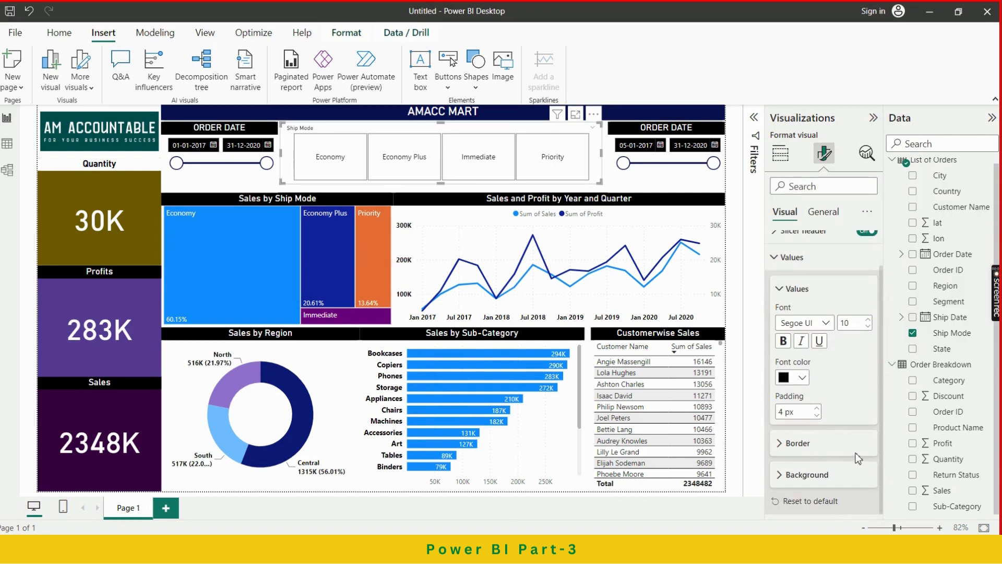
click(817, 476)
scroll(816, 476, down, 1)
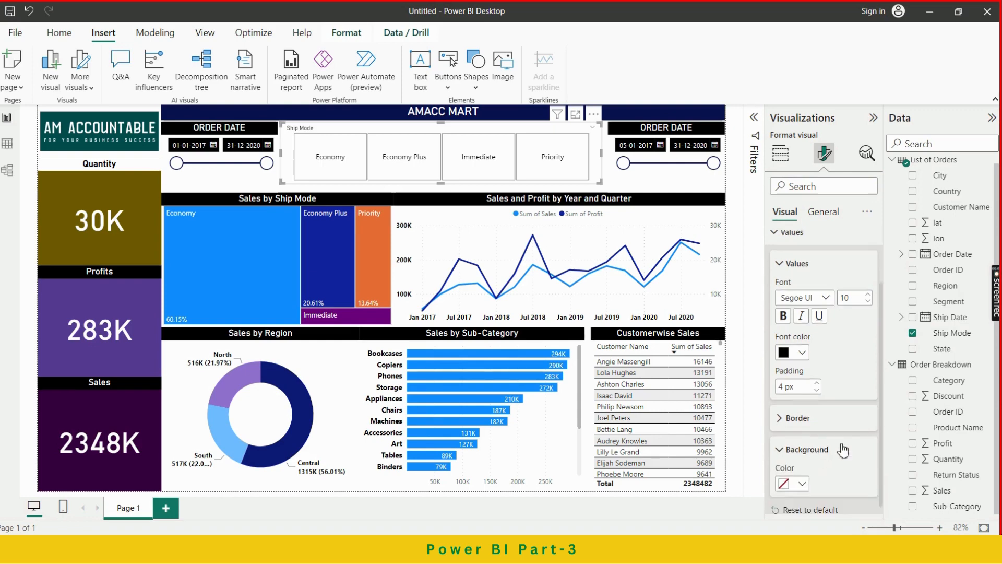
click(804, 476)
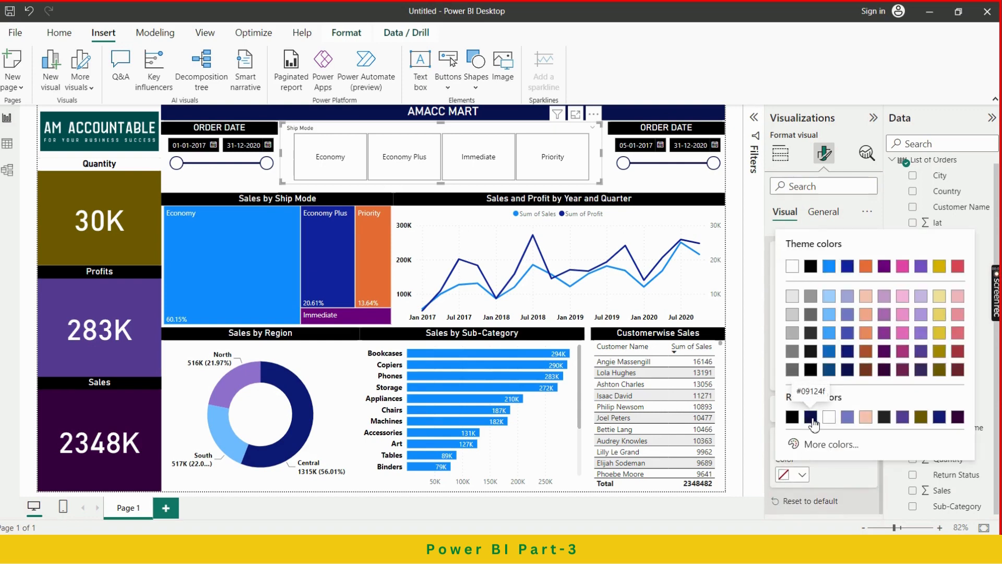
click(793, 418)
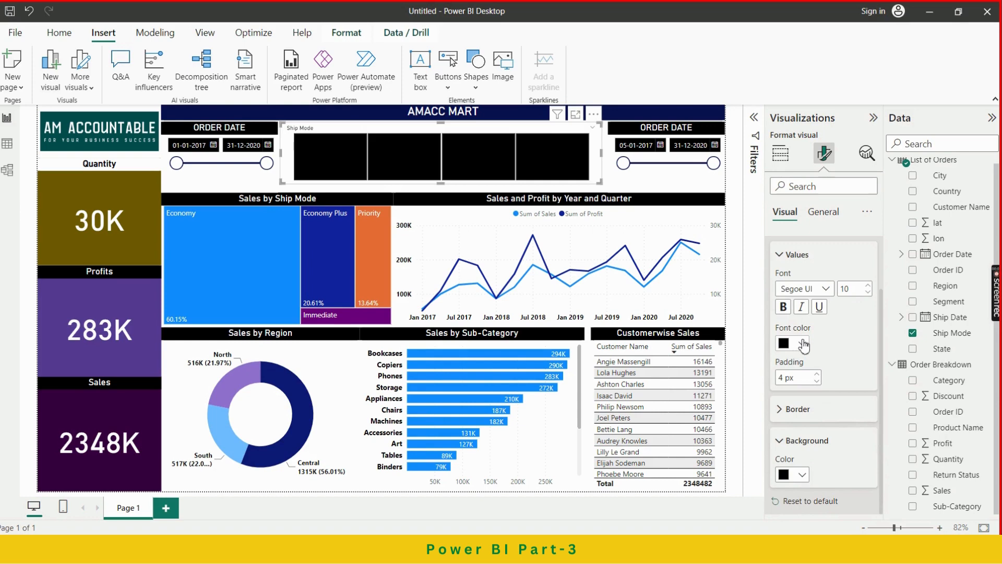
click(801, 344)
click(829, 286)
Step: Set the Ship Mode tiles' border color to dark navy with a line width of 4
click(832, 416)
scroll(830, 410, down, 2)
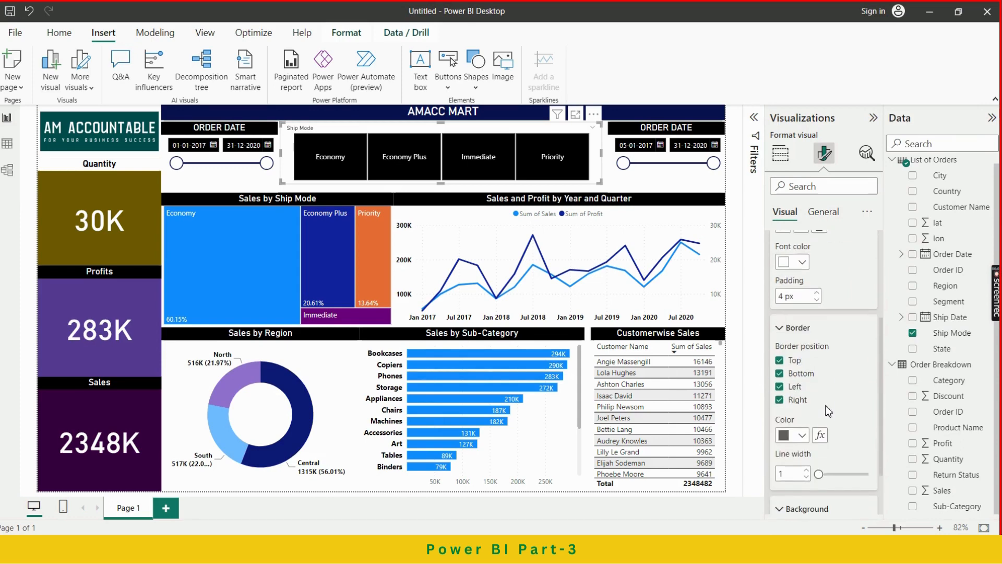
scroll(849, 389, down, 2)
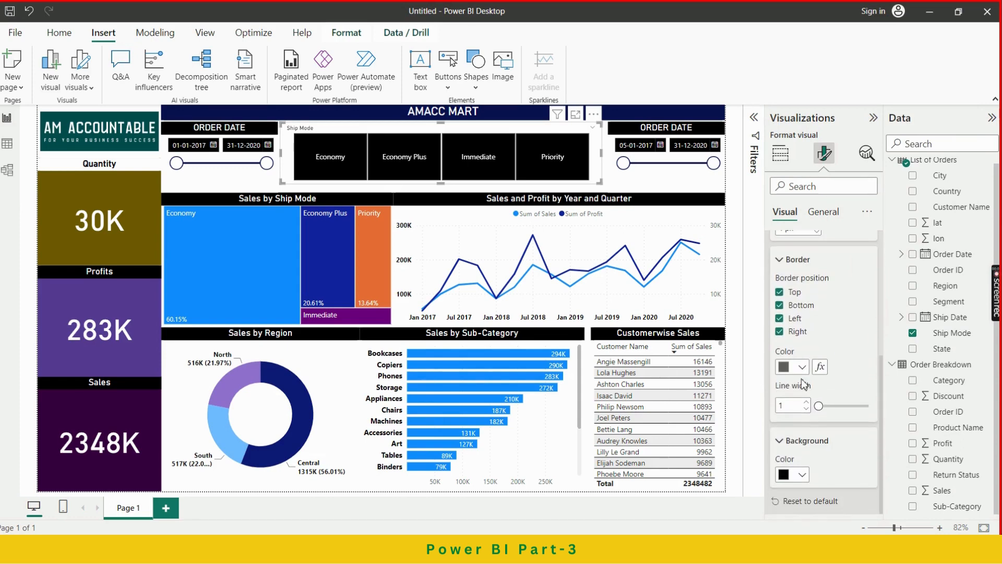
click(803, 369)
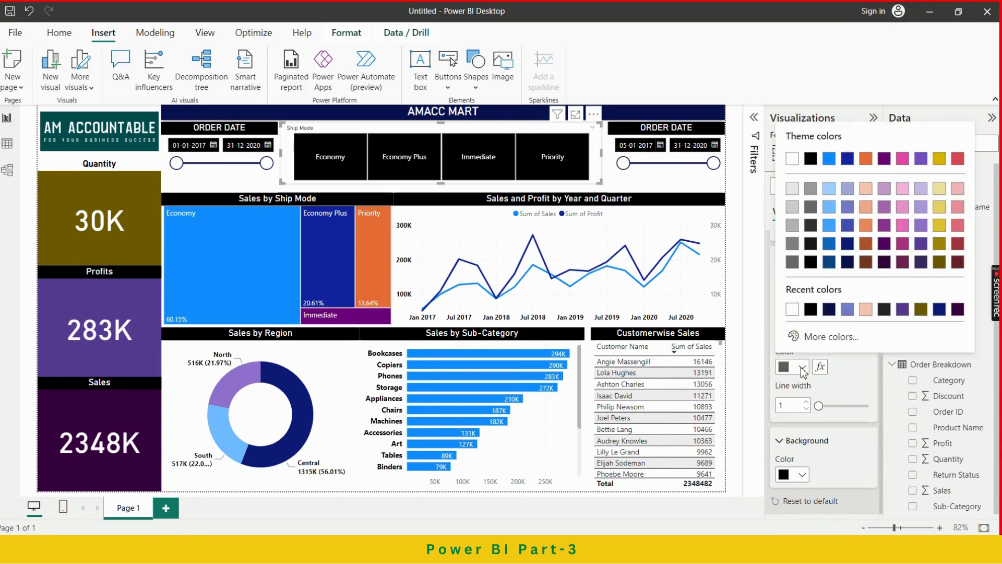
click(829, 311)
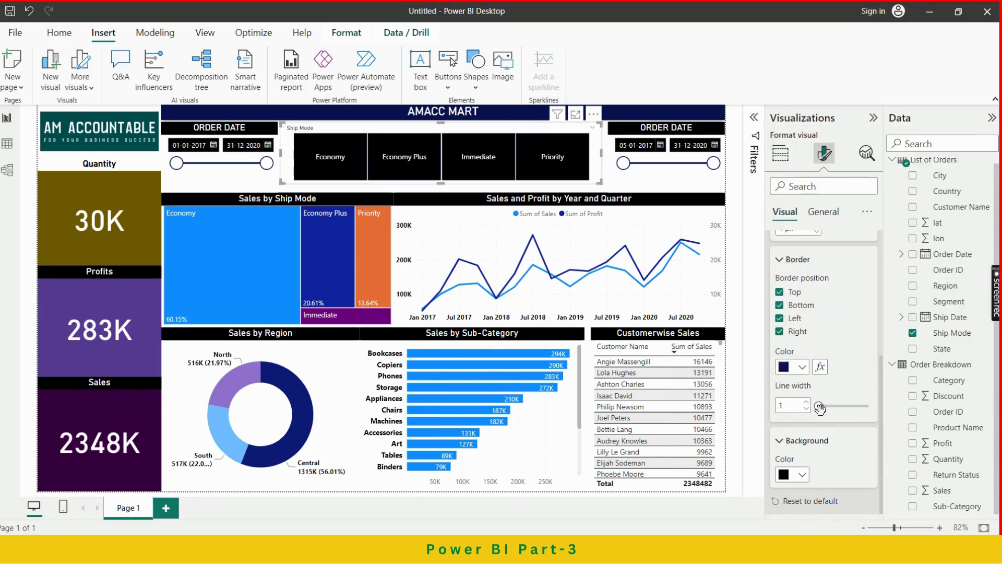
drag(821, 410, 837, 413)
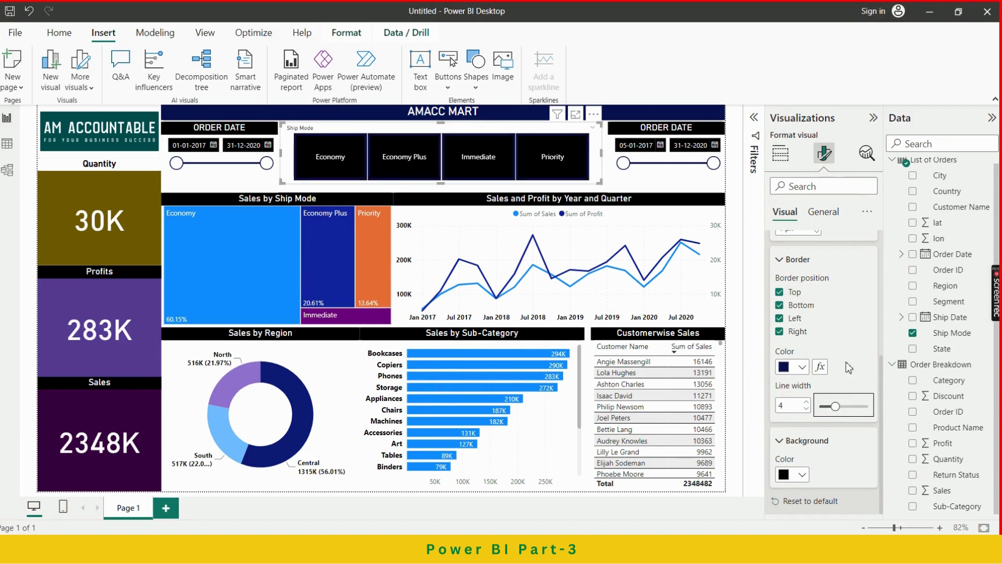
Step: Review the Ship Mode slicer's style, selection, values and border settings
scroll(846, 365, up, 2)
scroll(846, 365, up, 4)
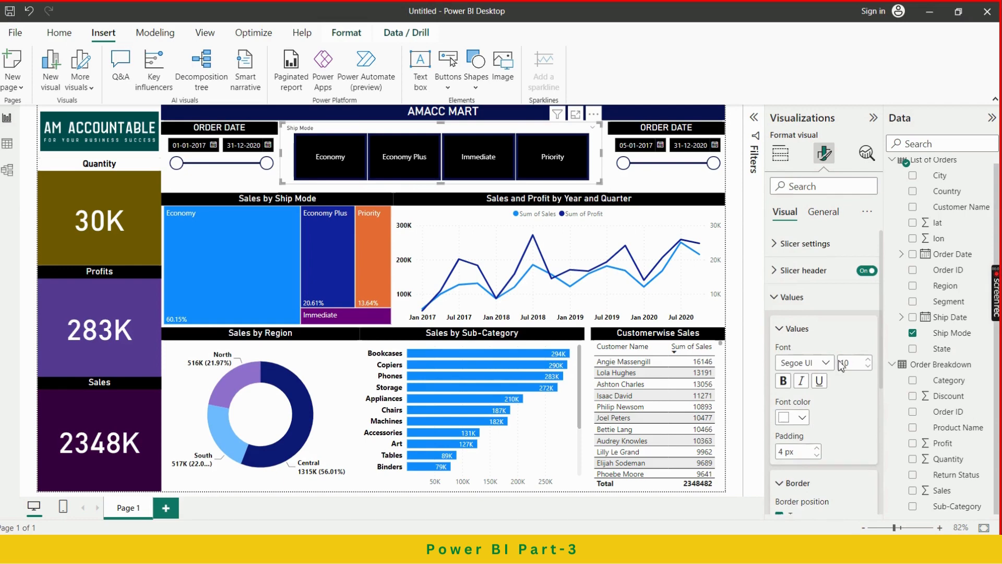
click(807, 247)
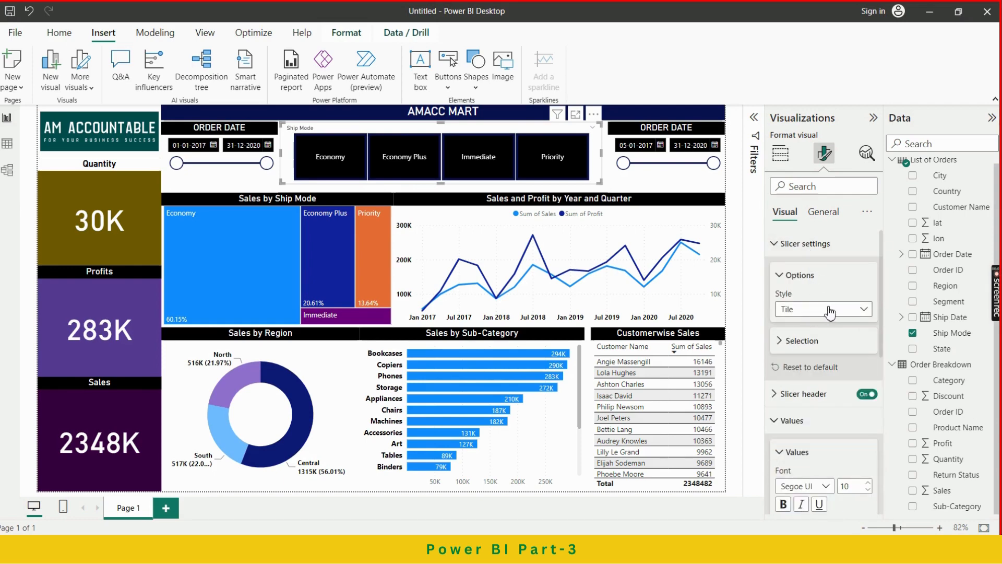
scroll(860, 316, down, 2)
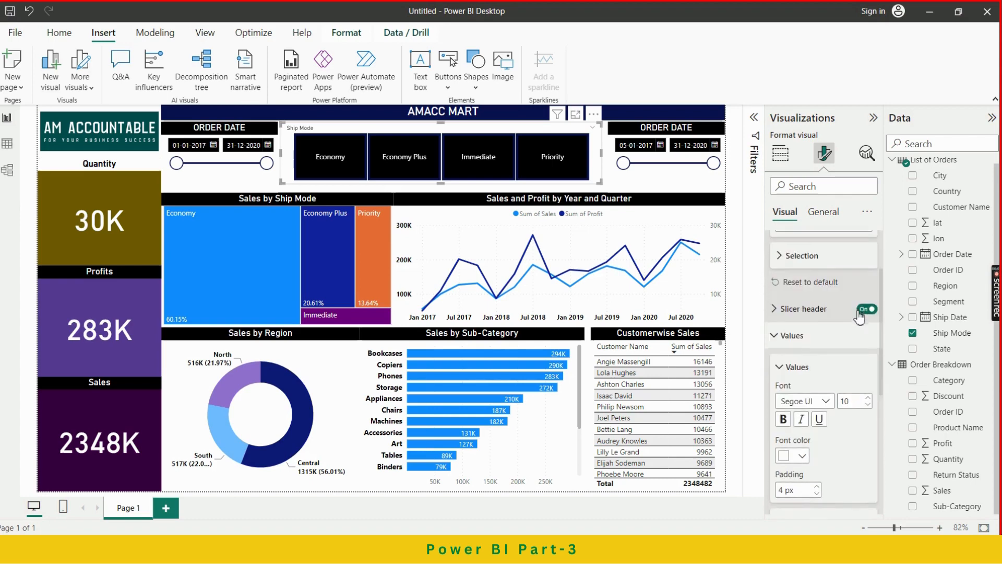
click(804, 257)
click(804, 257)
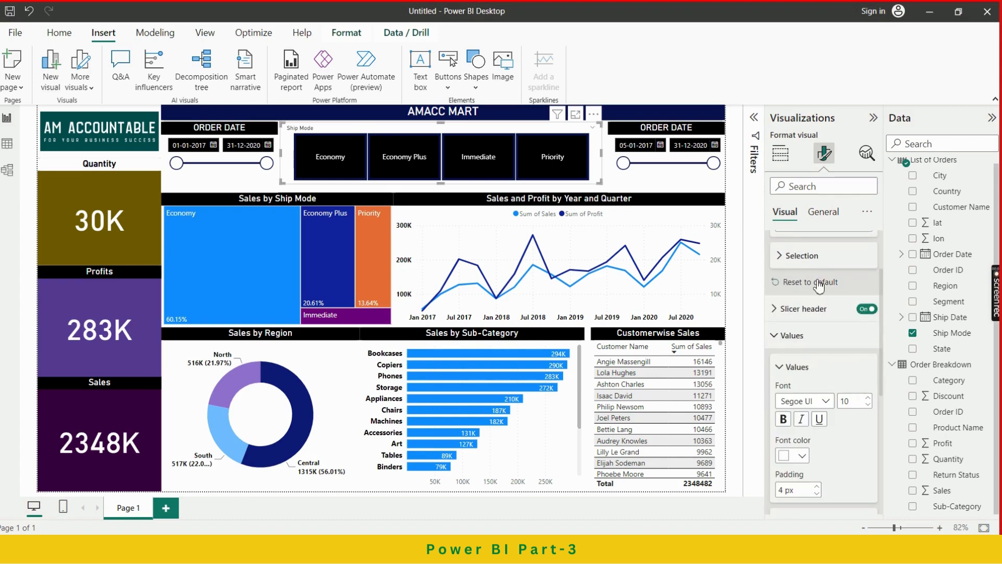
scroll(819, 337, down, 3)
scroll(819, 345, down, 2)
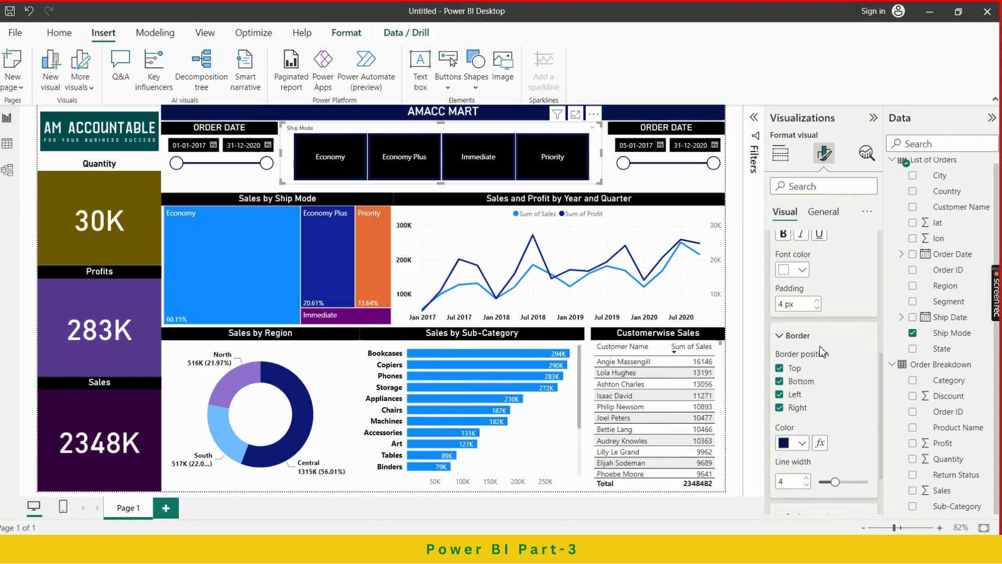
scroll(822, 350, up, 5)
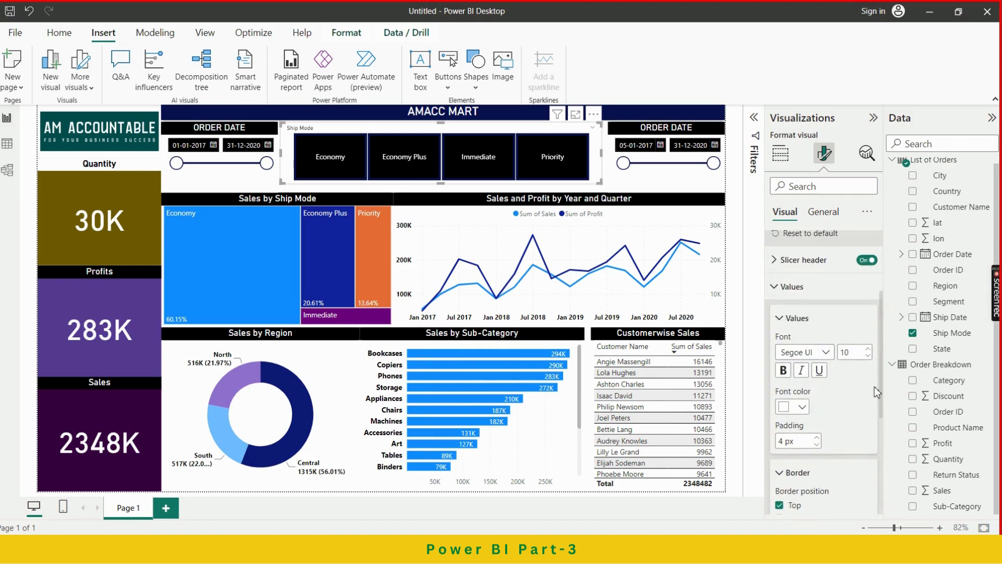
Step: Increase the font size of the Ship Mode slicer's values to 13
scroll(806, 410, down, 1)
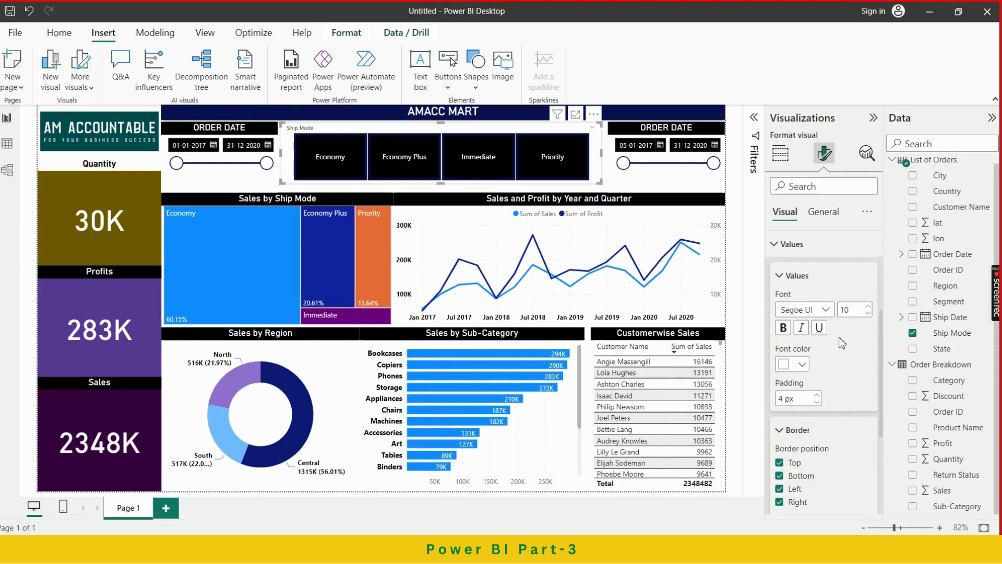
click(868, 307)
click(868, 307)
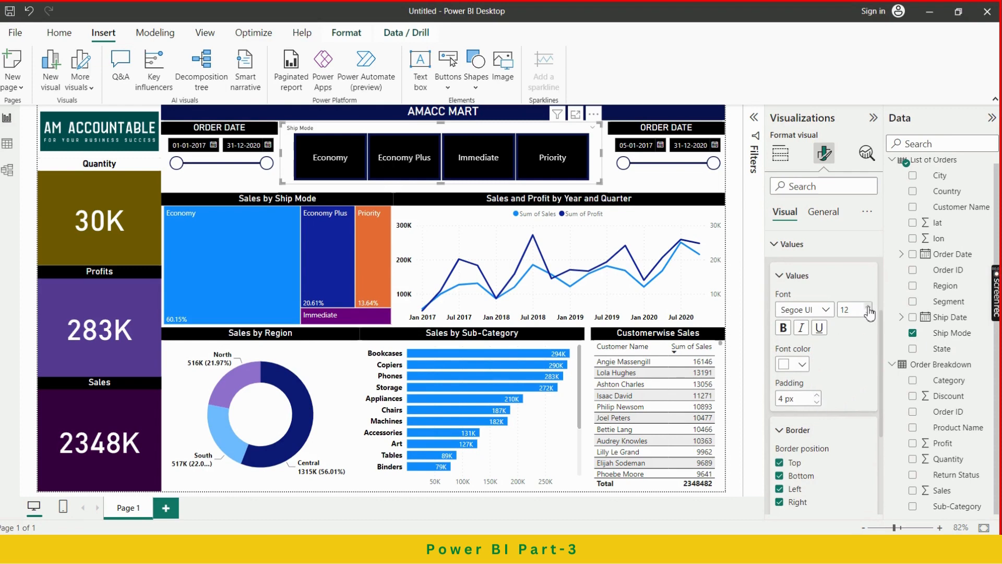
click(868, 307)
click(869, 307)
click(868, 306)
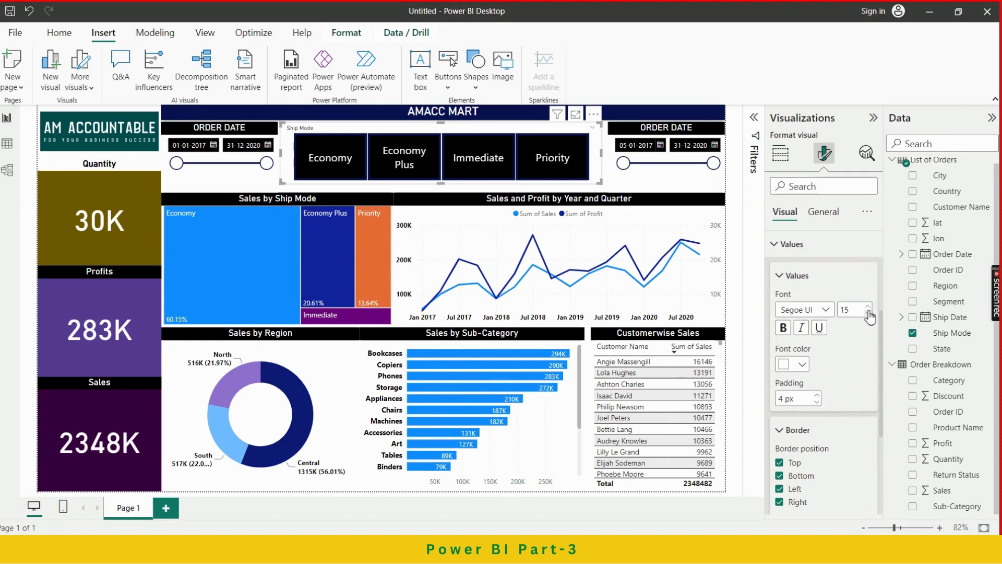
click(869, 313)
click(868, 314)
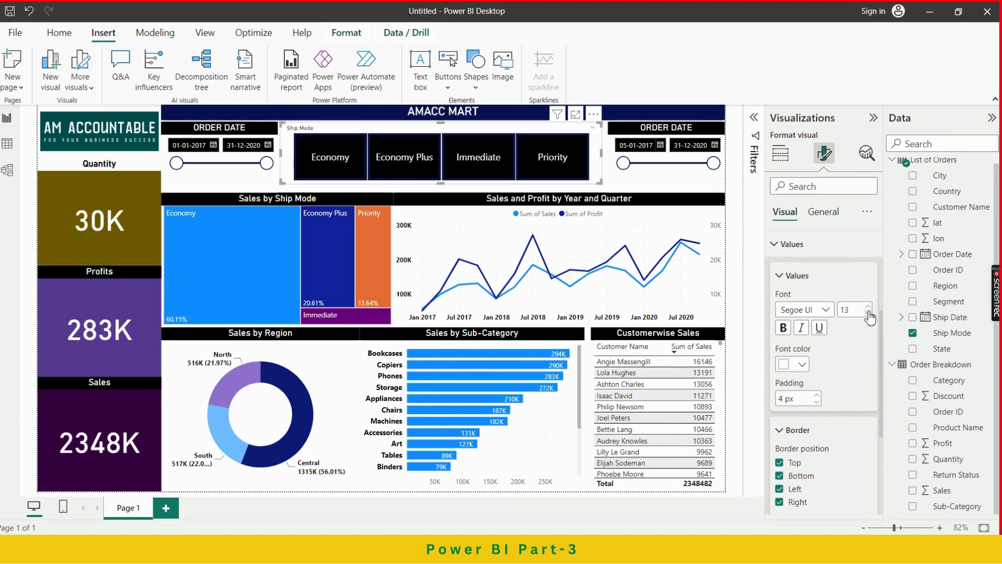
click(794, 245)
Step: Turn on the title of the Ship Mode slicer and set its text to SHIPPING MODE
click(824, 214)
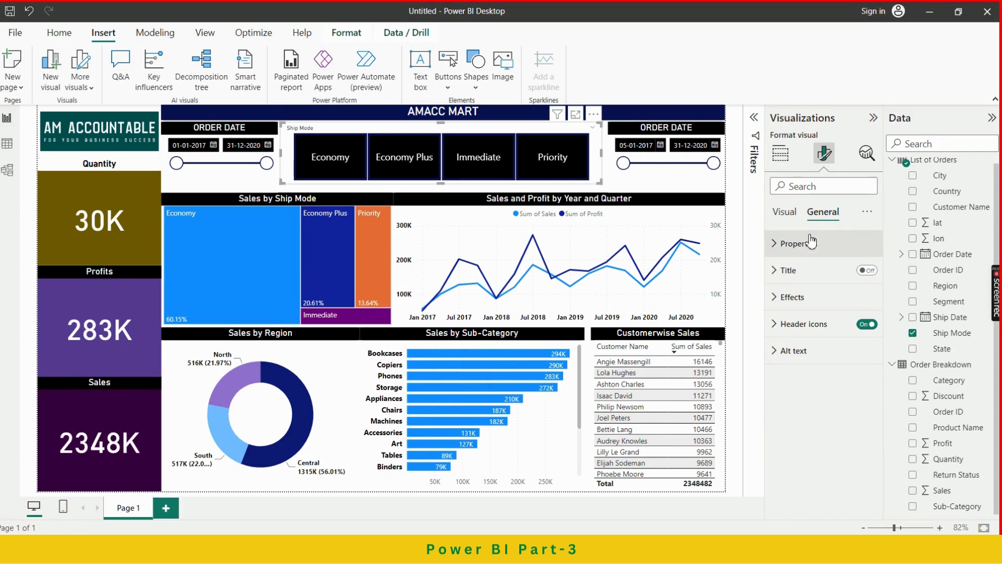
click(867, 270)
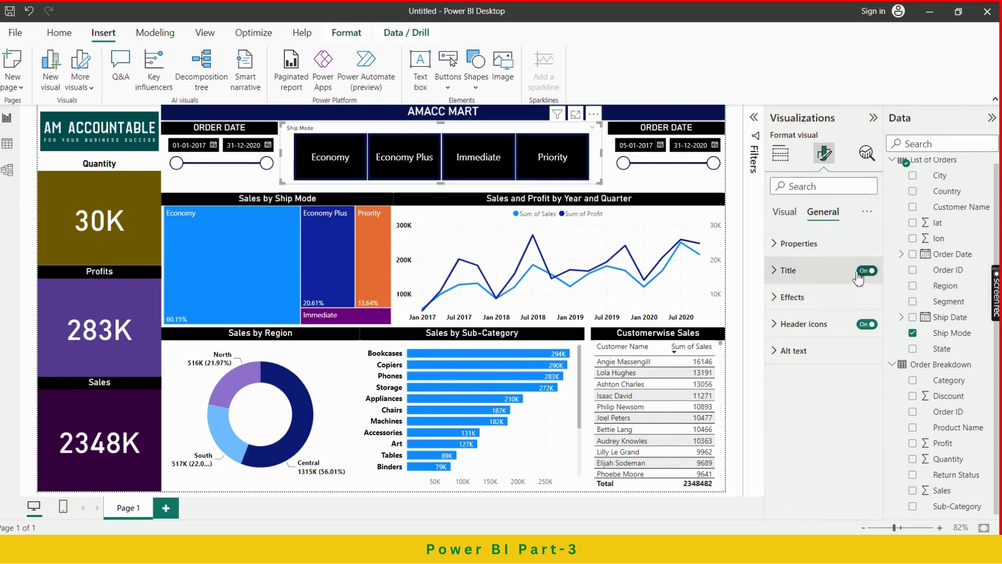
click(815, 283)
click(832, 340)
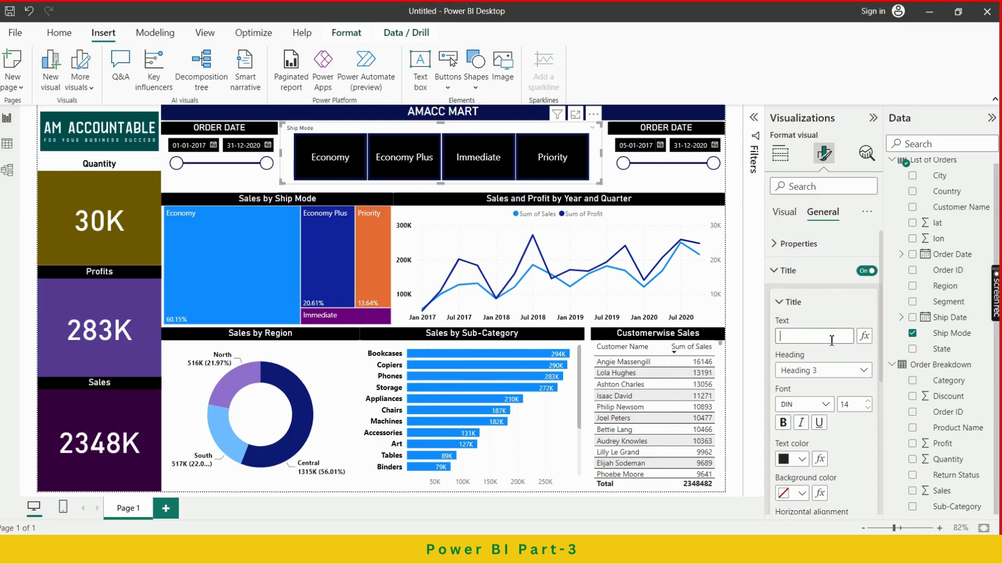
text(SHIPPING)
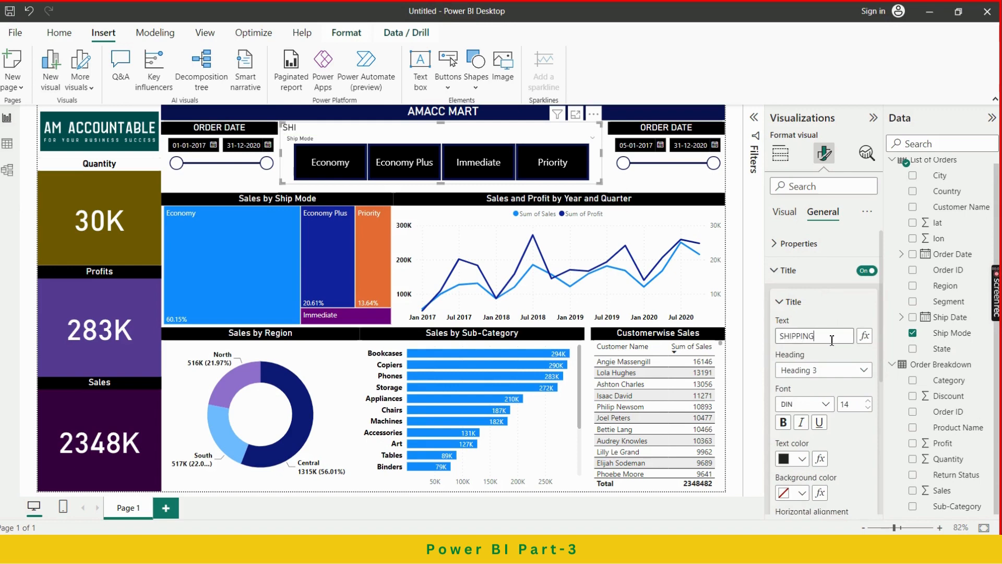
text( MODE)
Step: Format the SHIPPING MODE title with a black background, white text and centered alignment
scroll(857, 450, down, 4)
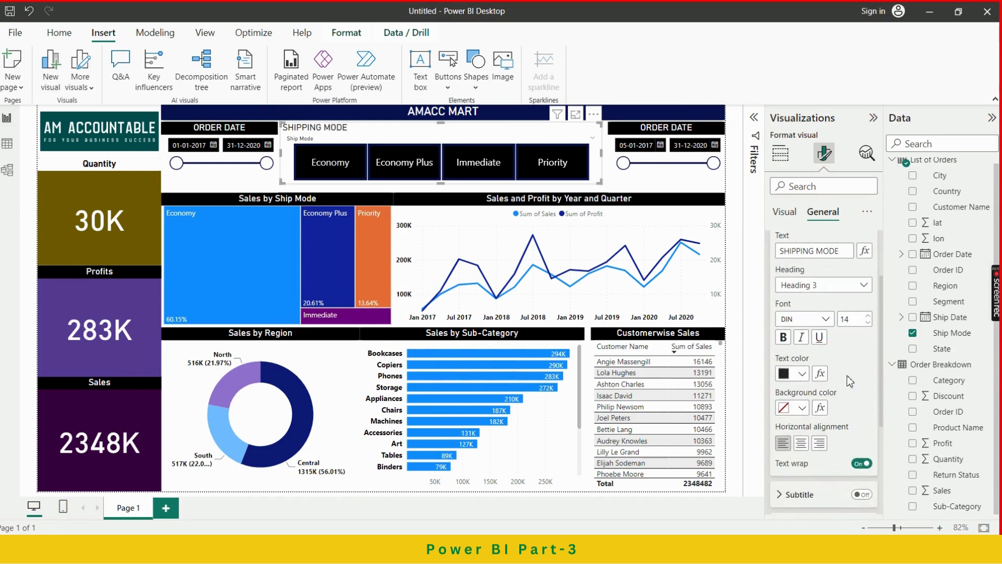
click(803, 366)
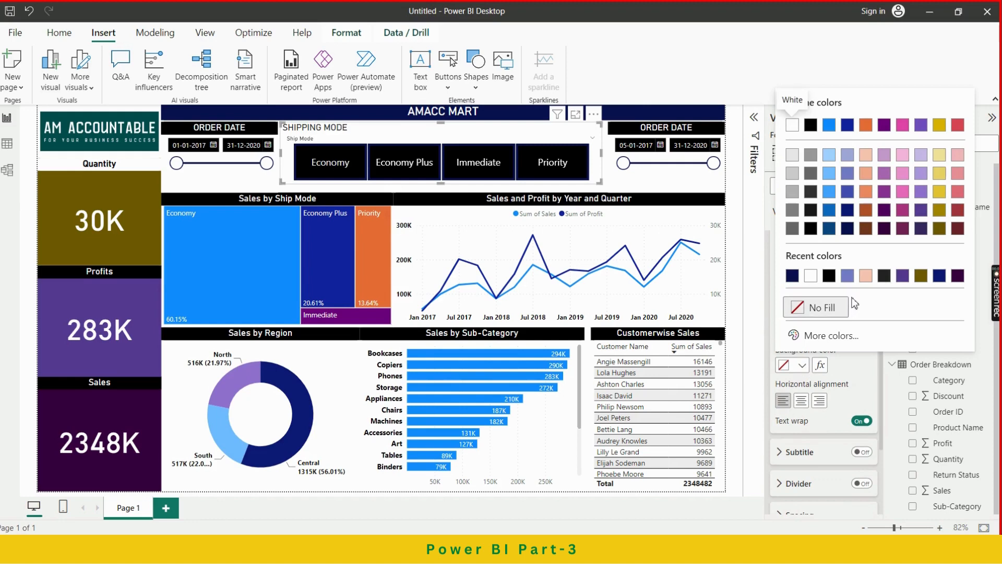
click(829, 276)
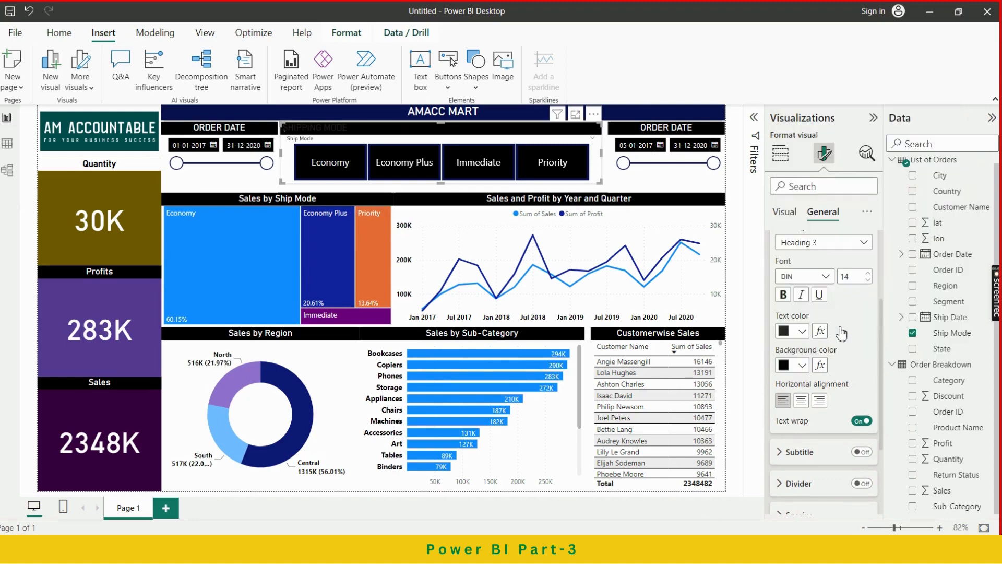
click(803, 331)
click(830, 277)
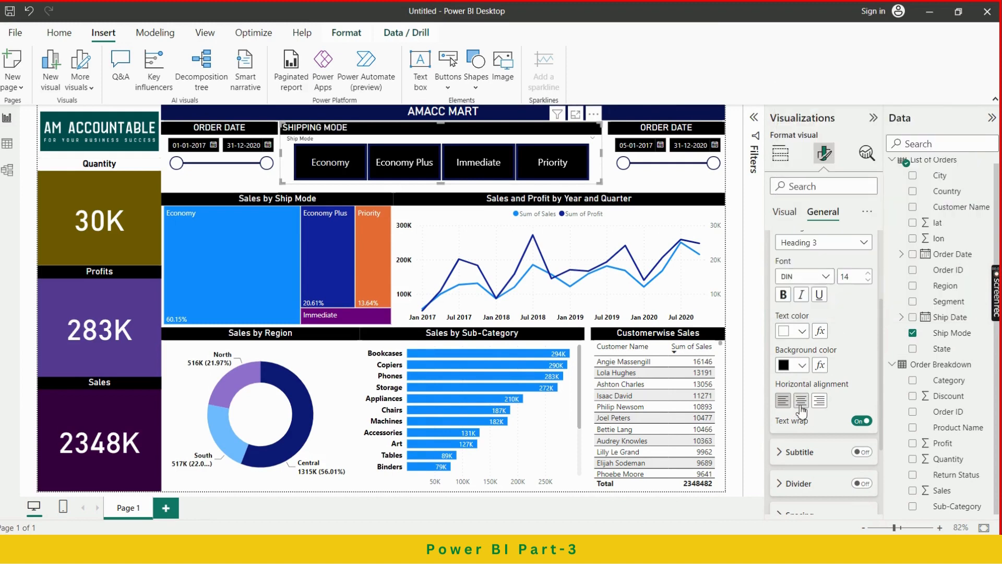
click(802, 403)
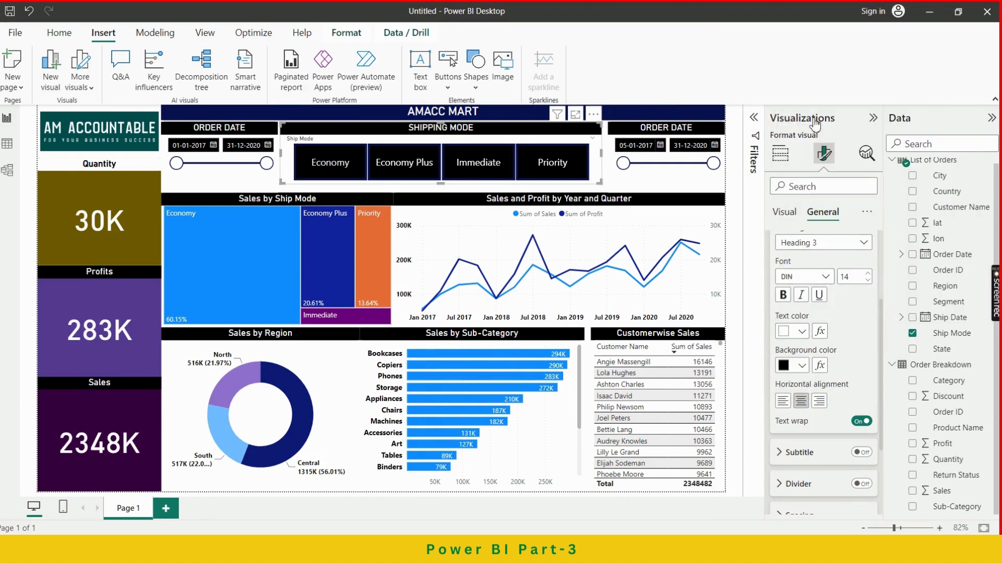
Step: Collapse the Visualizations and Data panes and deselect the slicer to give the dashboard more room
click(872, 119)
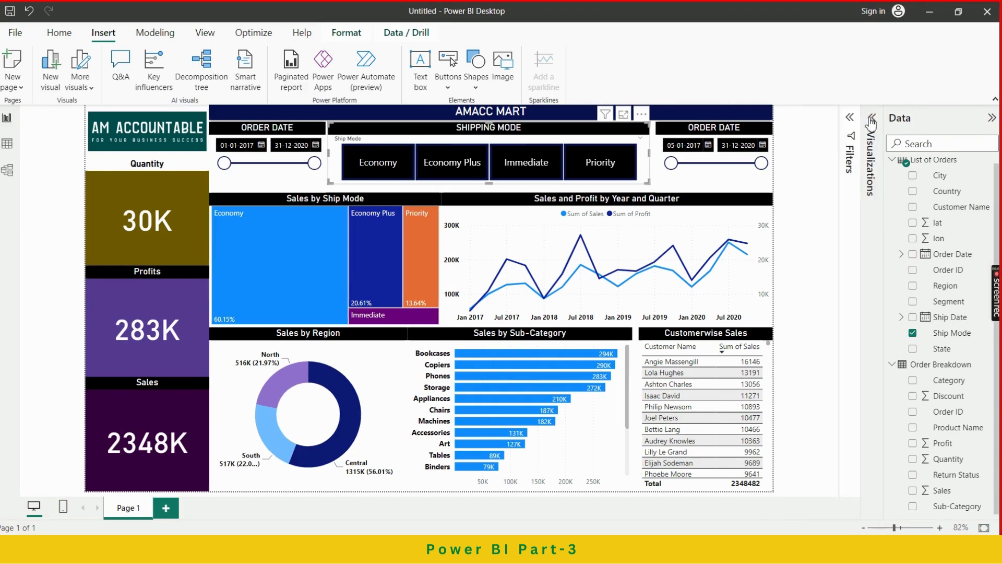
click(992, 118)
click(877, 168)
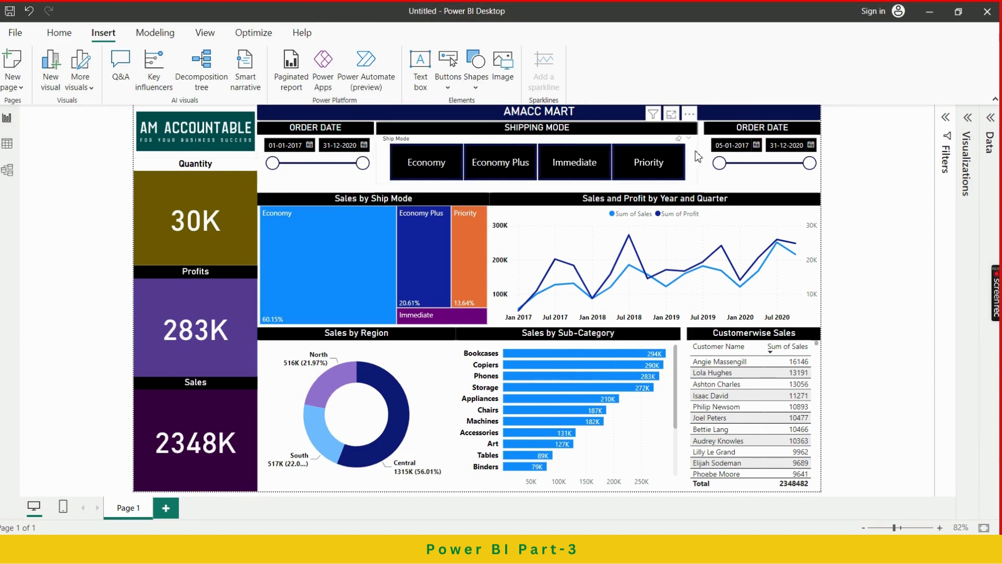
Step: Set the slicer header border color of the SHIPPING MODE slicer to gold yellow so its tiles get outlined in it
click(667, 158)
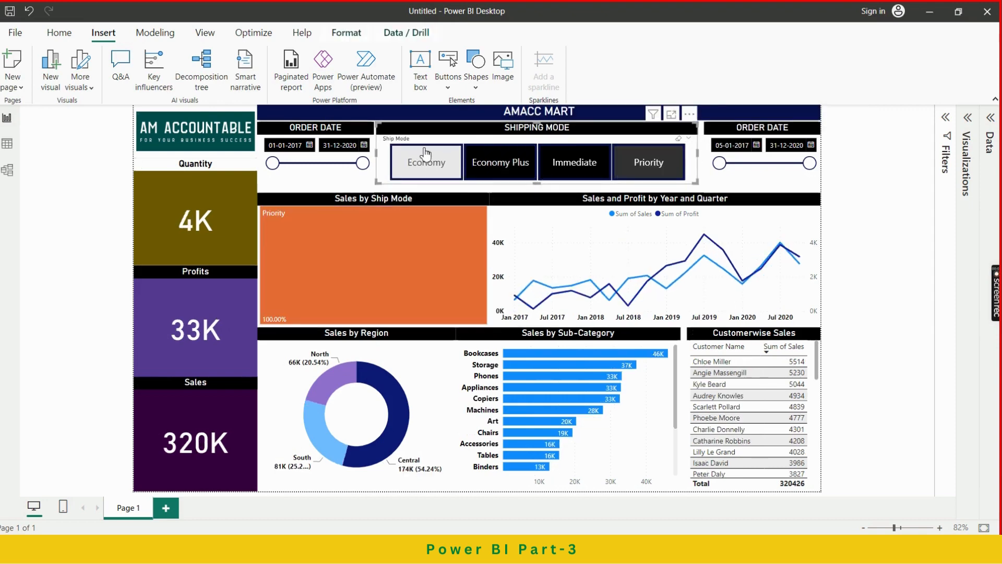
click(967, 115)
click(932, 155)
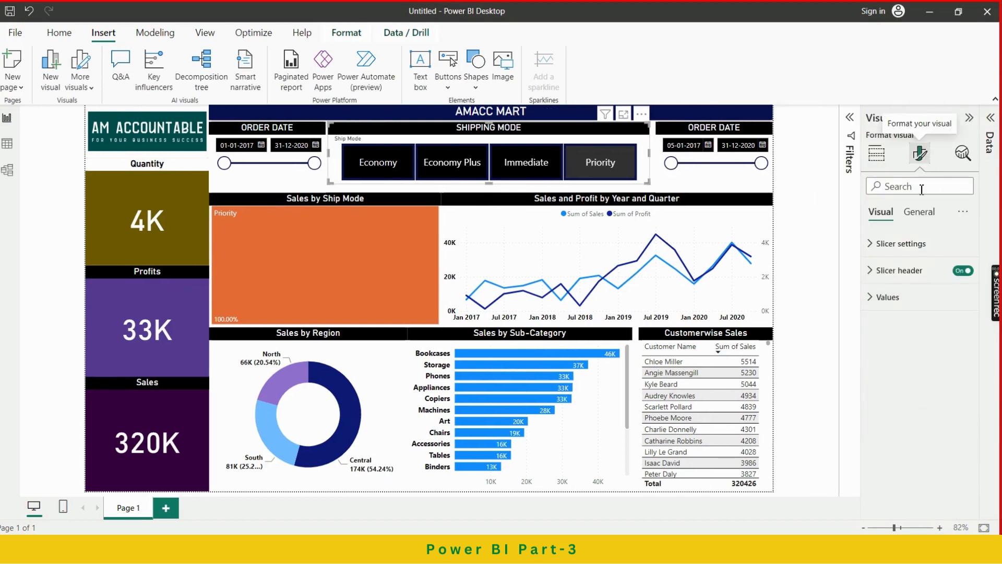
click(906, 271)
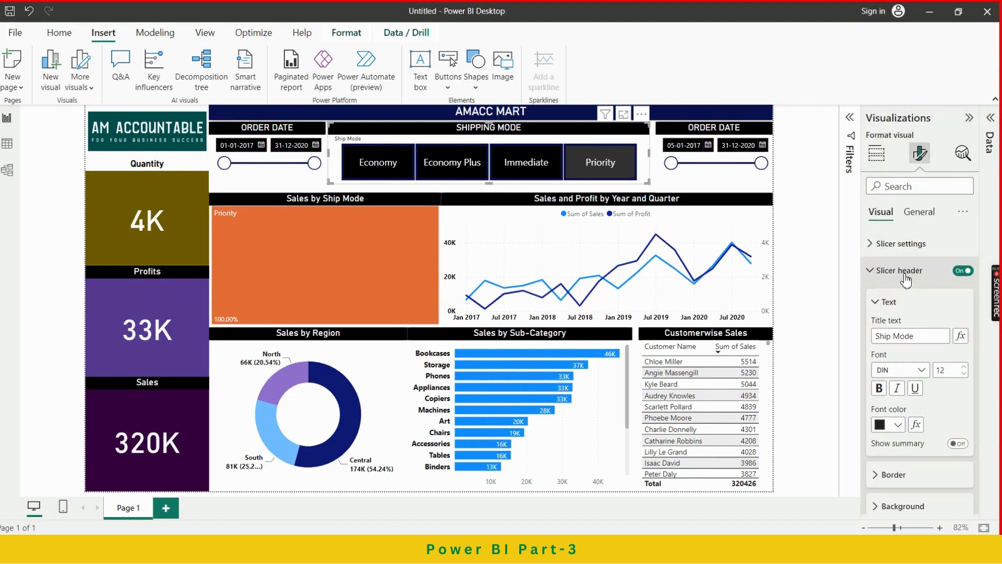
scroll(919, 340, down, 1)
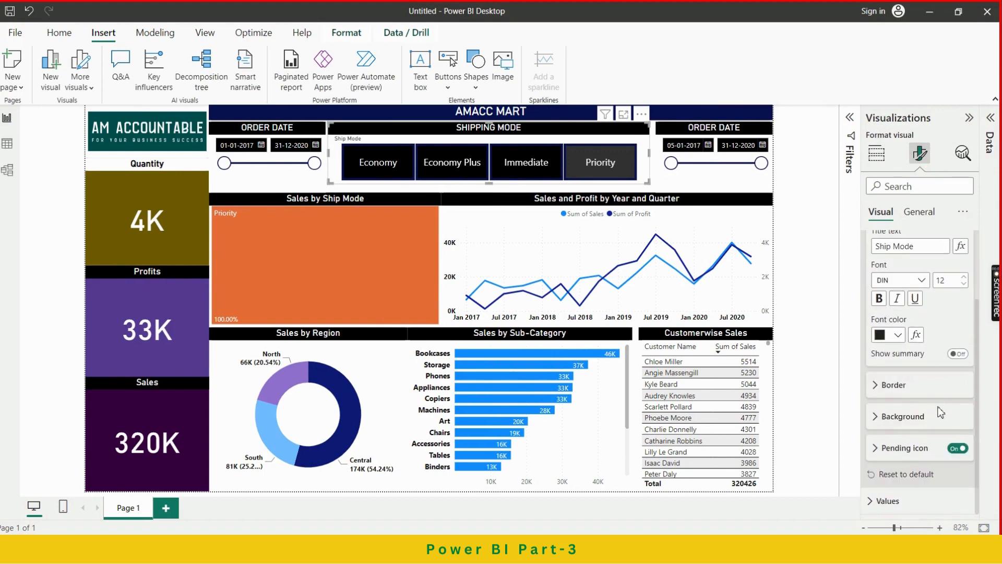
click(932, 387)
scroll(937, 407, down, 1)
scroll(938, 408, down, 2)
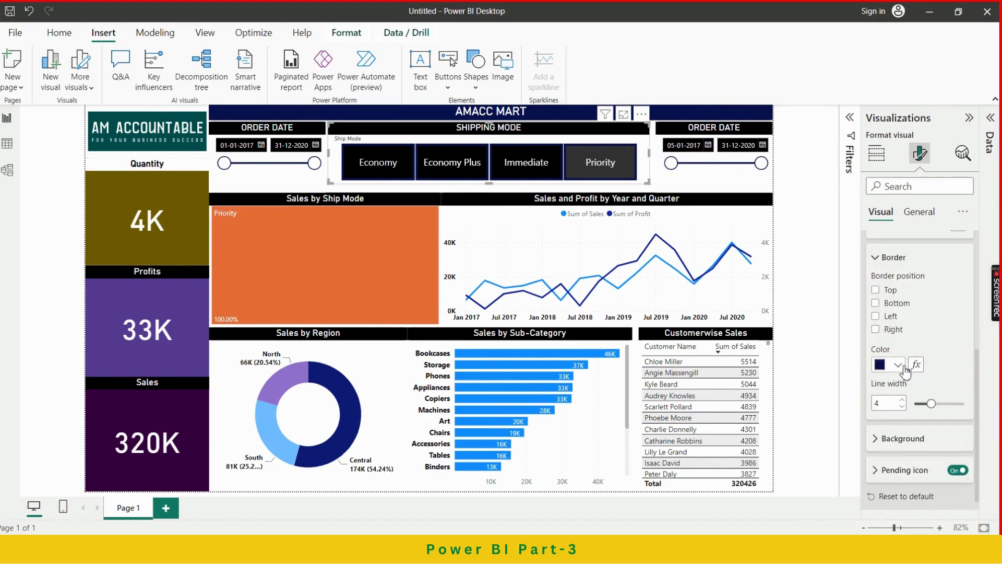
click(898, 364)
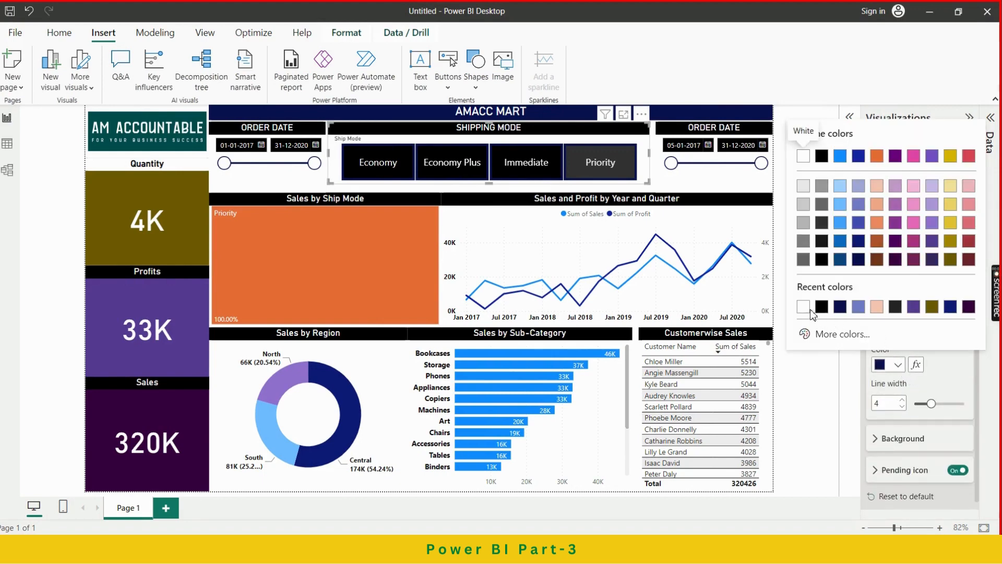
click(951, 223)
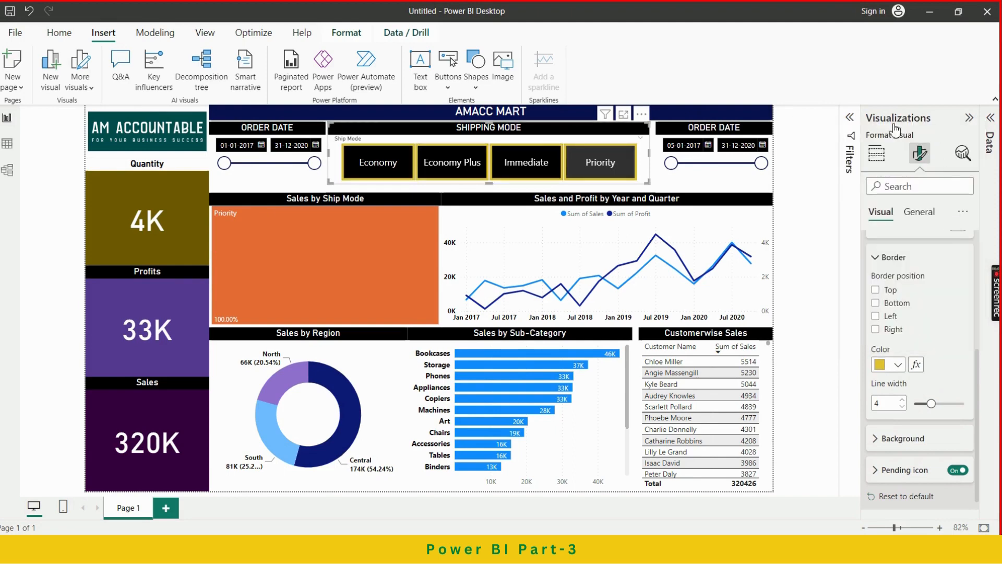
Step: Collapse the Visualizations pane, clear the Priority selection in the SHIPPING MODE slicer and deselect the slicer
click(968, 118)
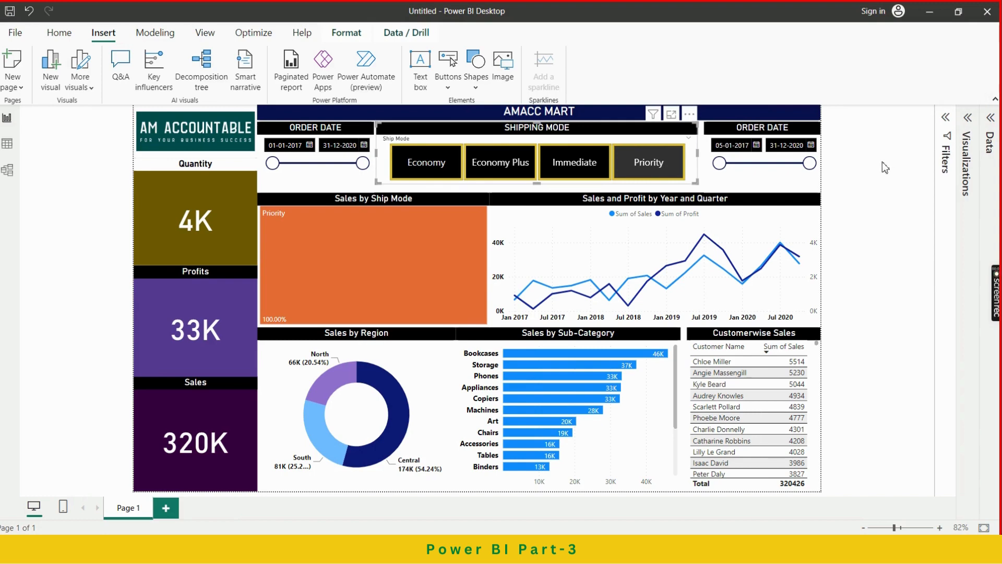
click(877, 206)
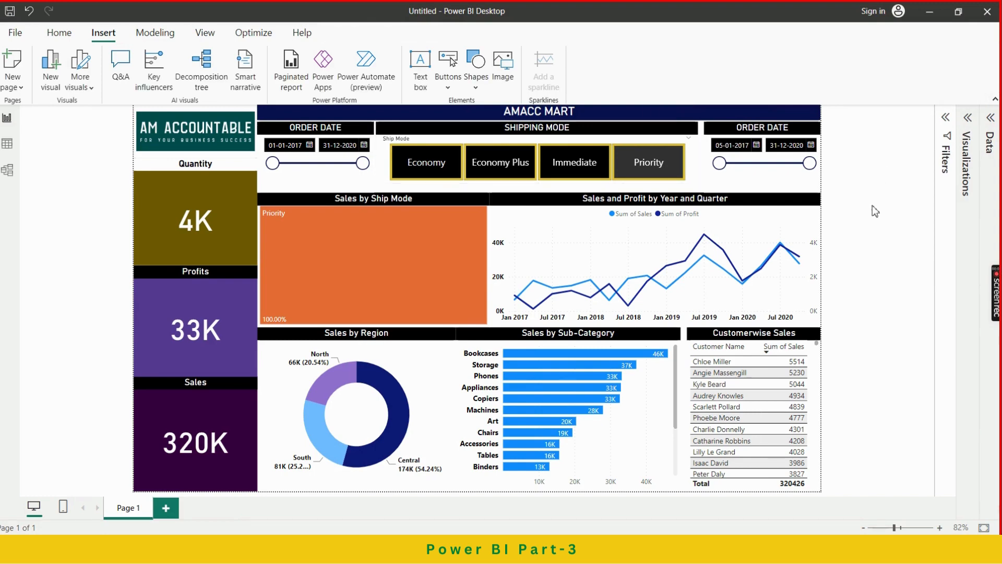
click(674, 172)
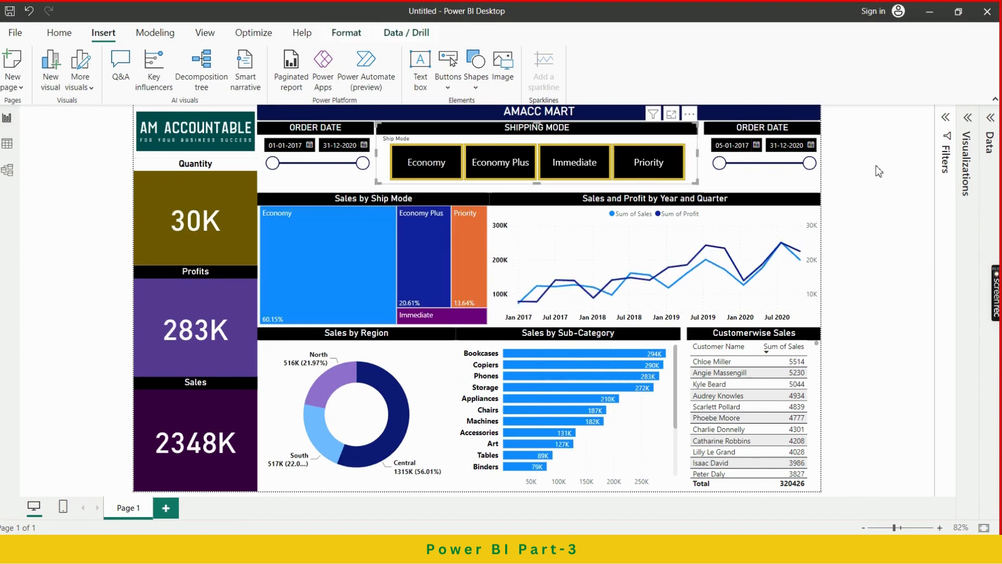
click(882, 186)
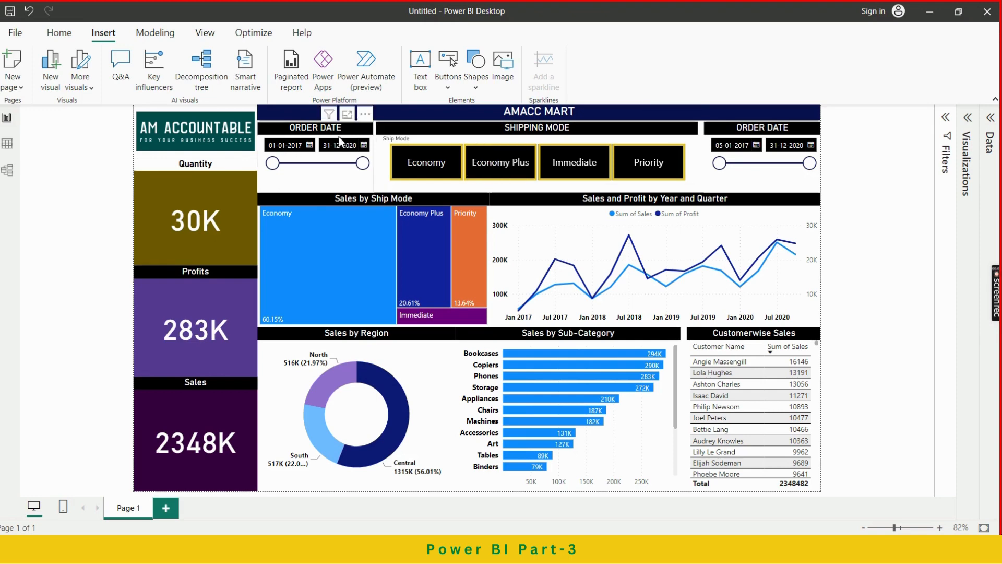
Step: Change the title of the second ORDER DATE slicer, beside the Priority tile, to SHIPPING DATE and collapse the Visualizations pane
click(755, 131)
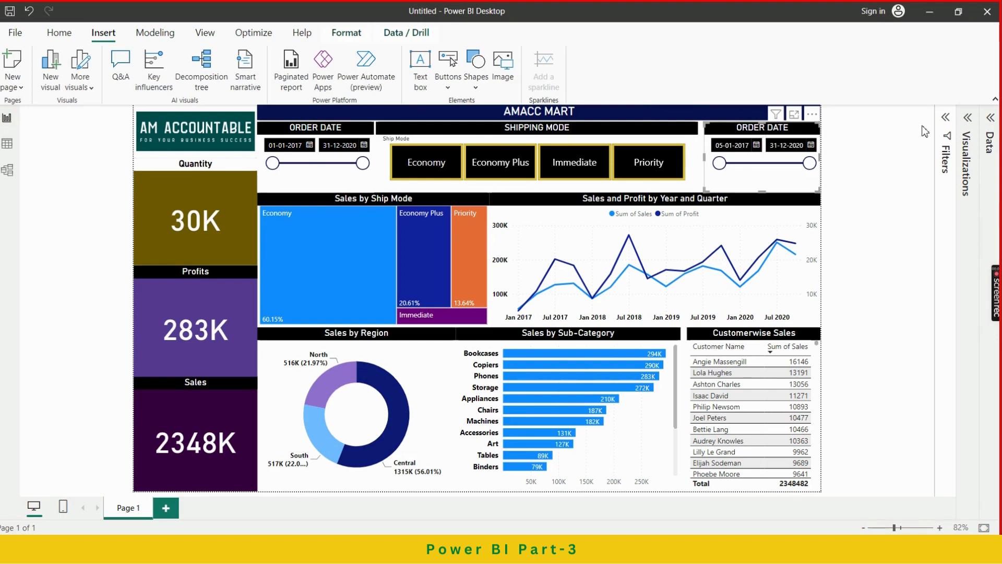
click(967, 118)
click(922, 153)
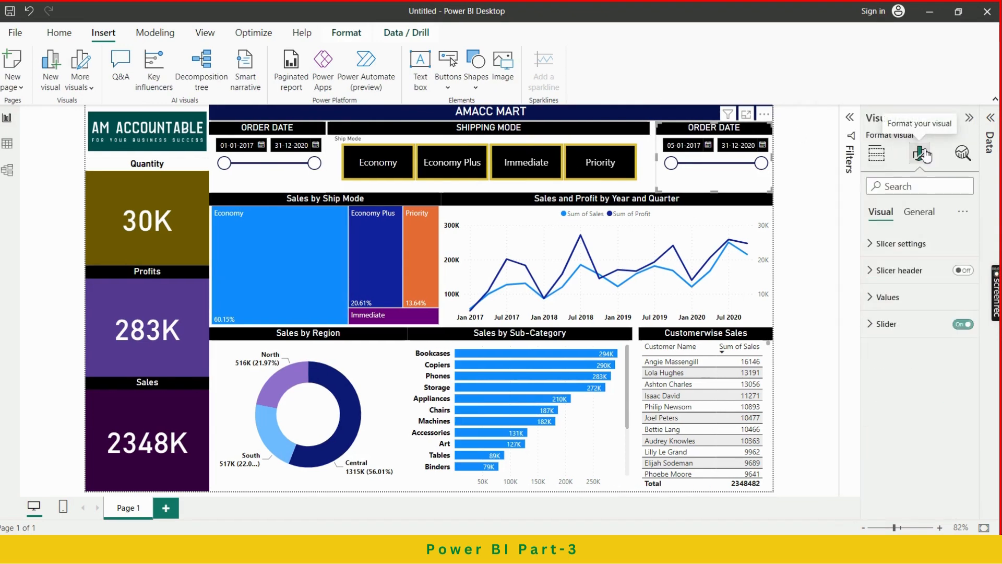
click(920, 213)
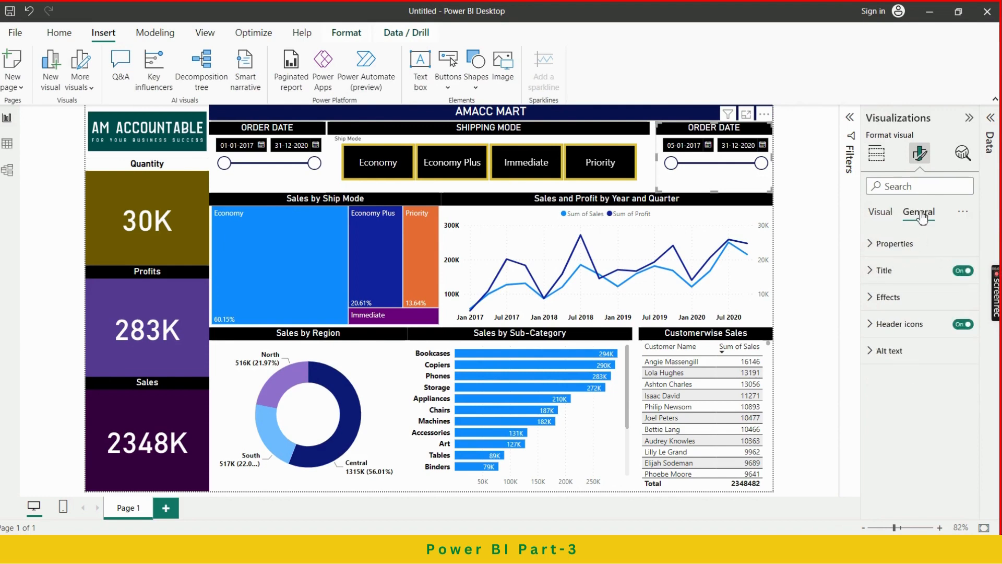
click(890, 270)
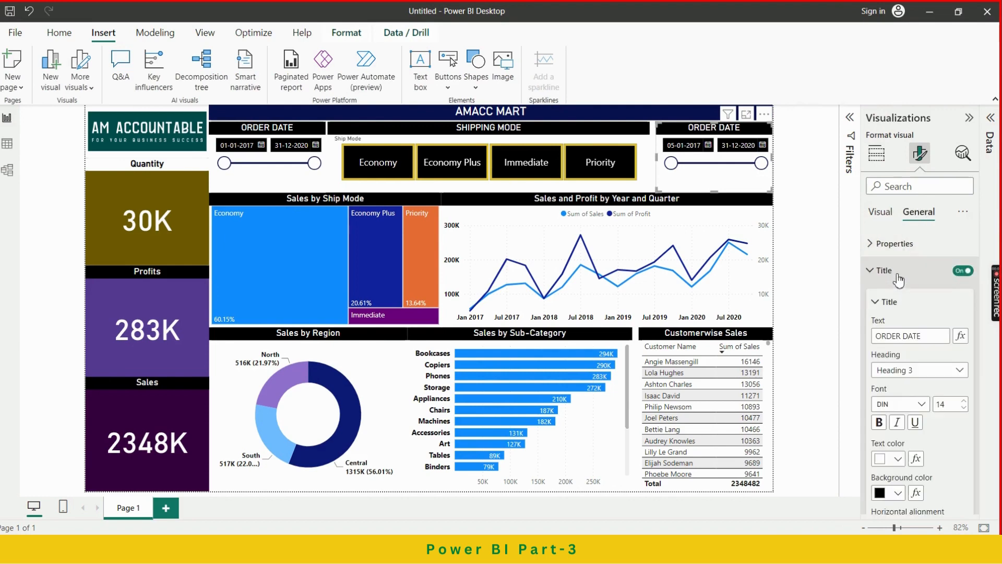
click(901, 337)
key(BackSpace)
key(BackSpace)
key(BackSpace)
key(BackSpace)
key(BackSpace)
text(SHIPPIN)
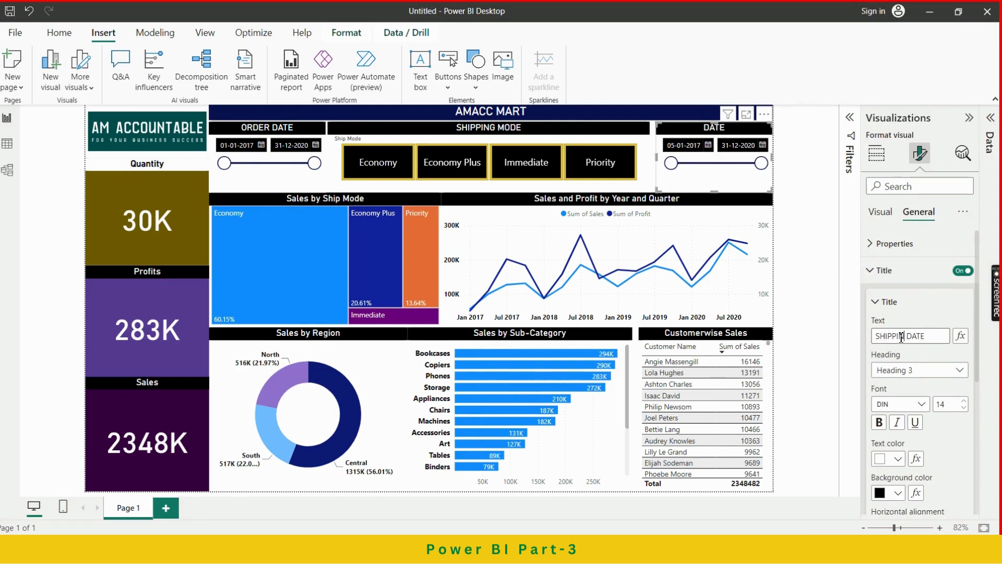
text(G)
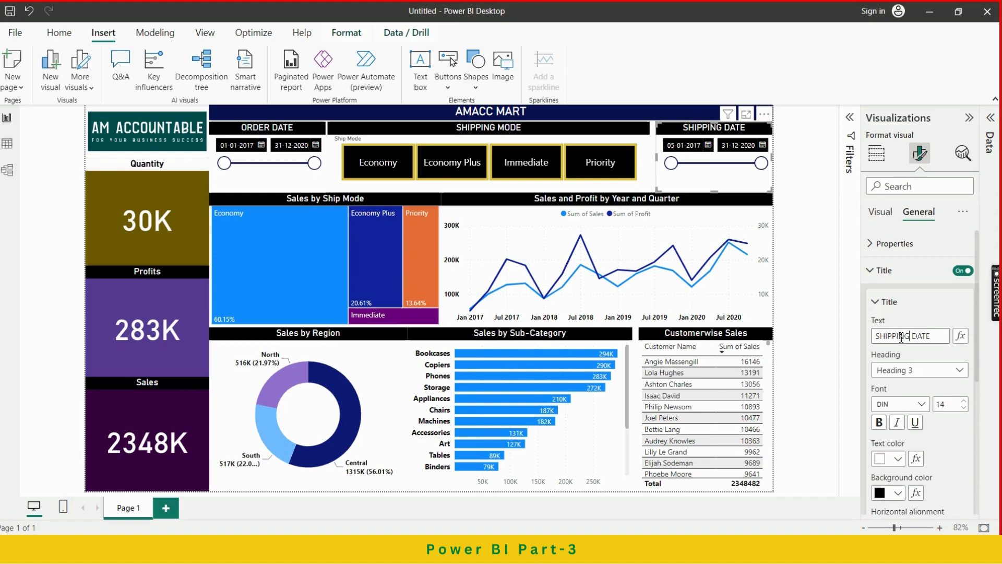
click(887, 303)
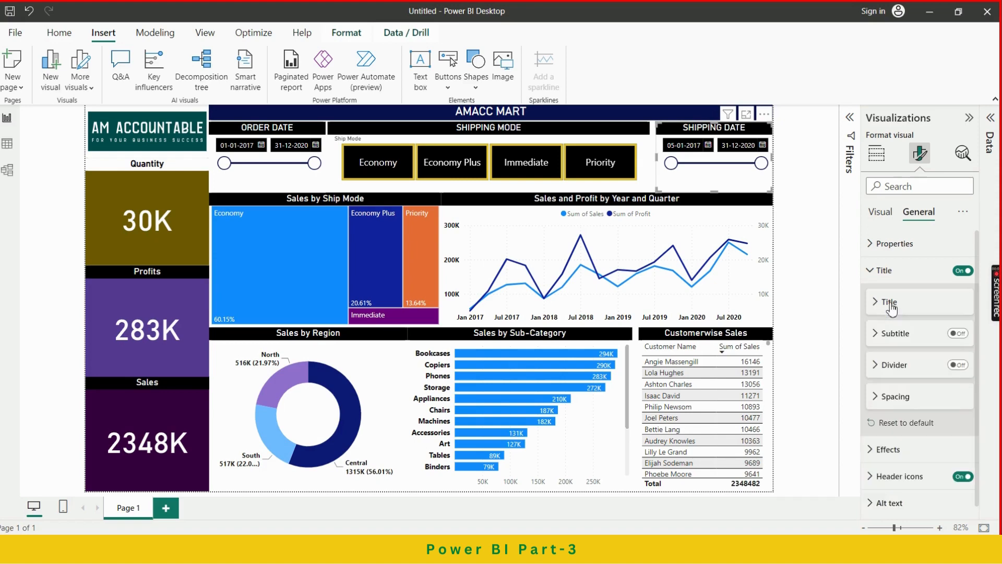
click(822, 196)
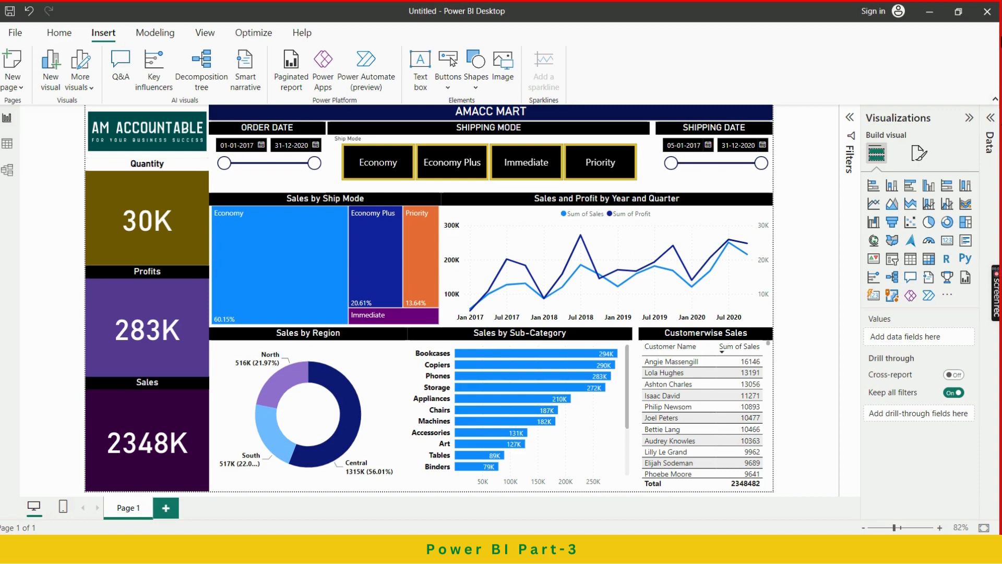
click(970, 117)
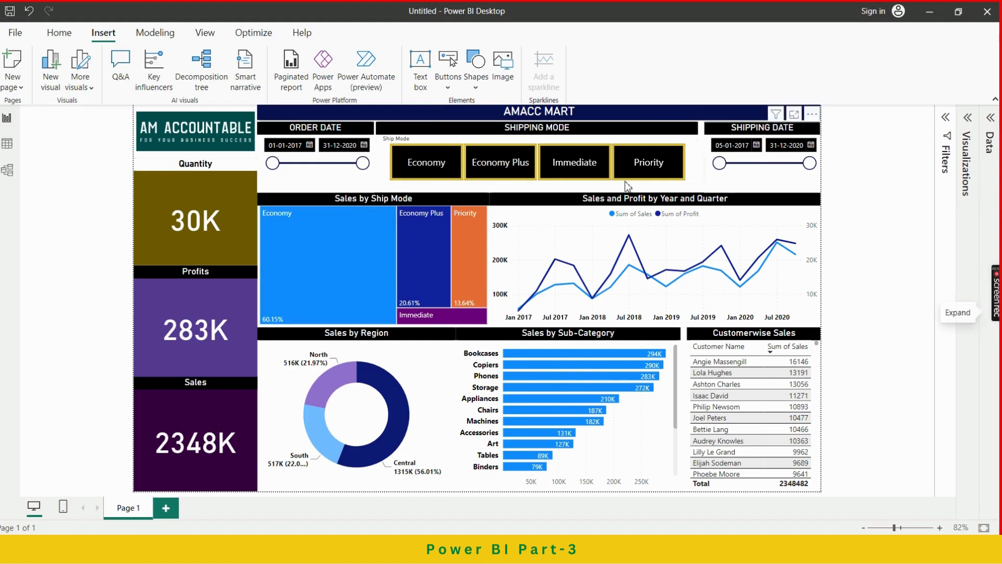
Step: Examine the dashboard filtered by Economy, Economy Plus, Immediate and Priority in turn, and clear the ship mode selection
click(428, 169)
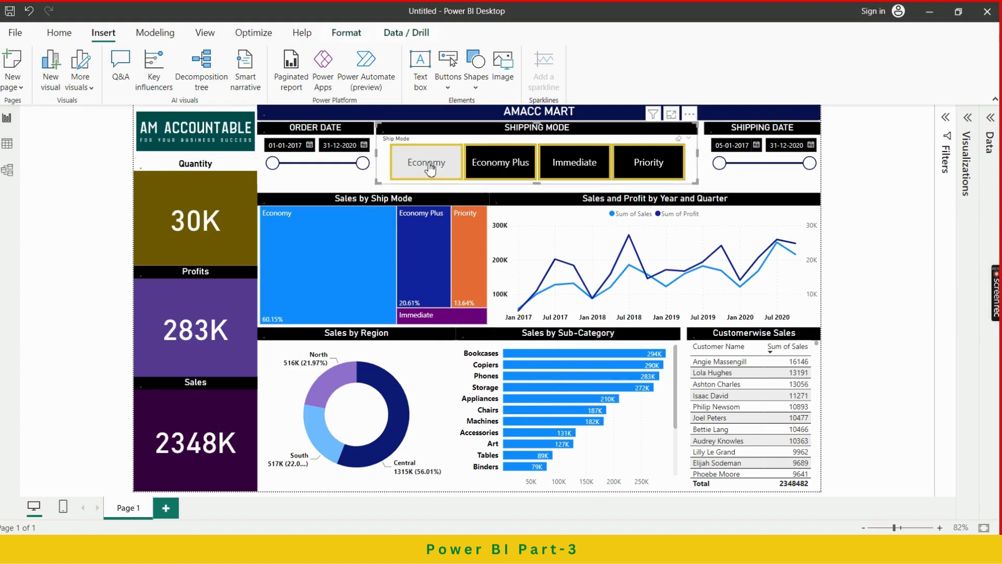
click(431, 168)
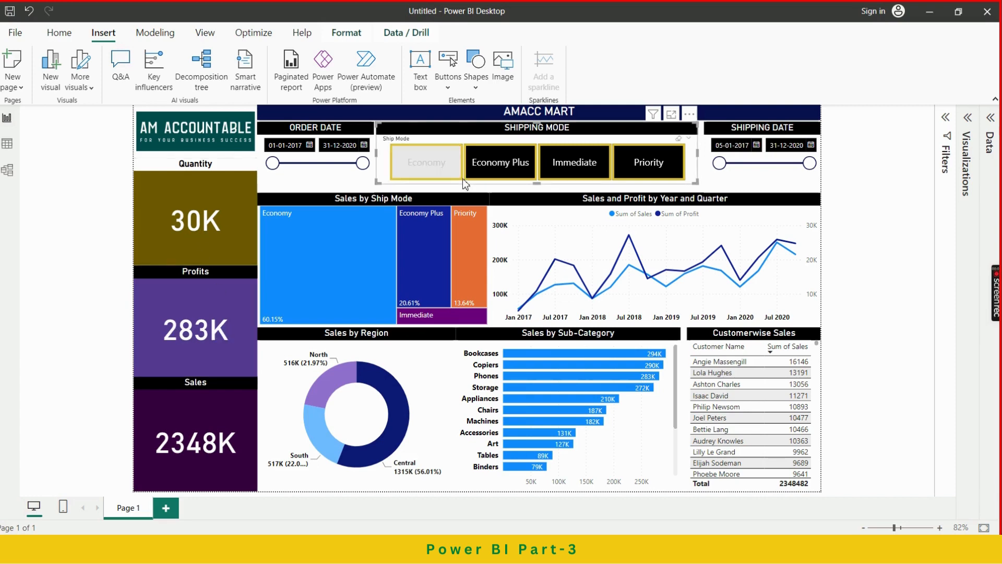
click(431, 169)
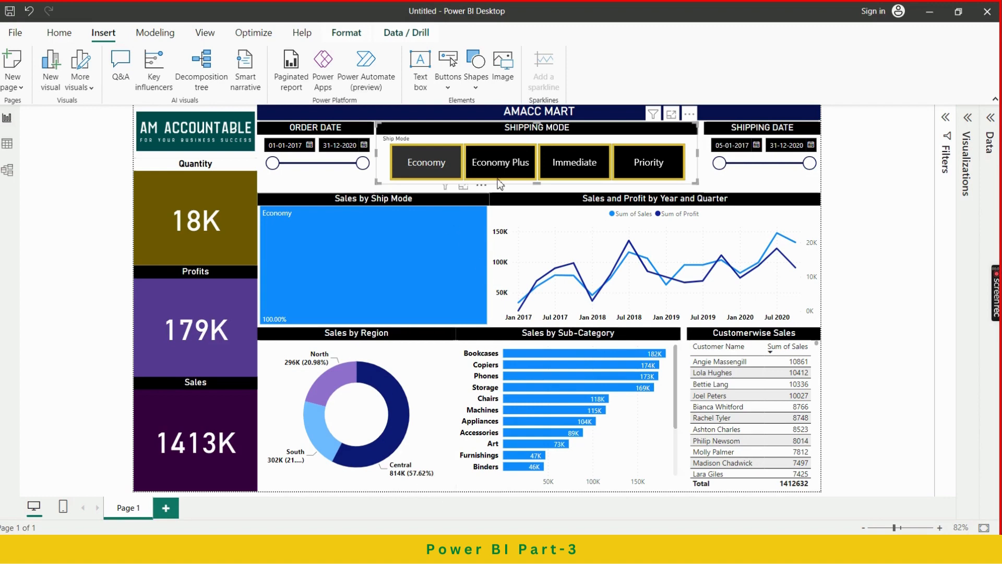
click(507, 167)
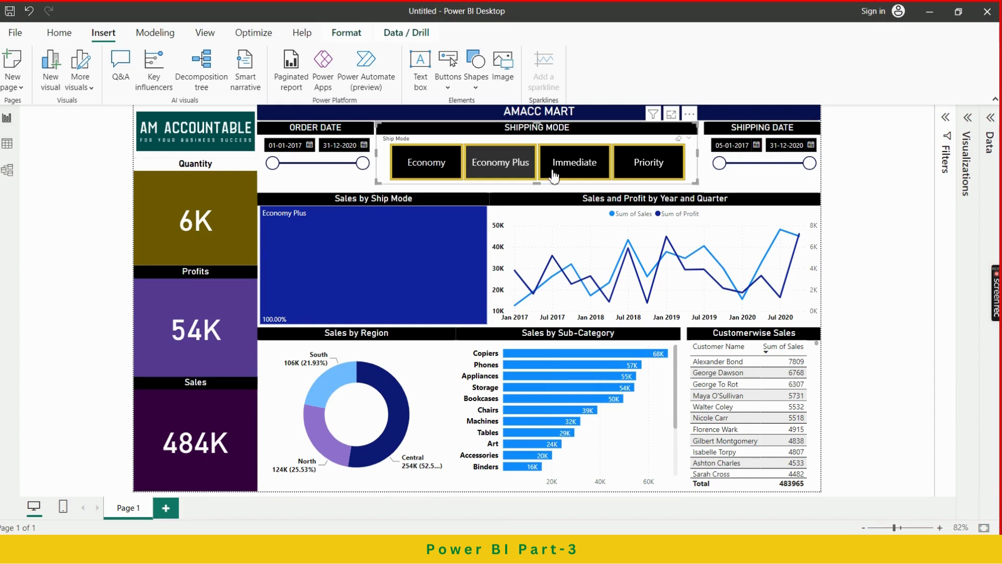
click(581, 170)
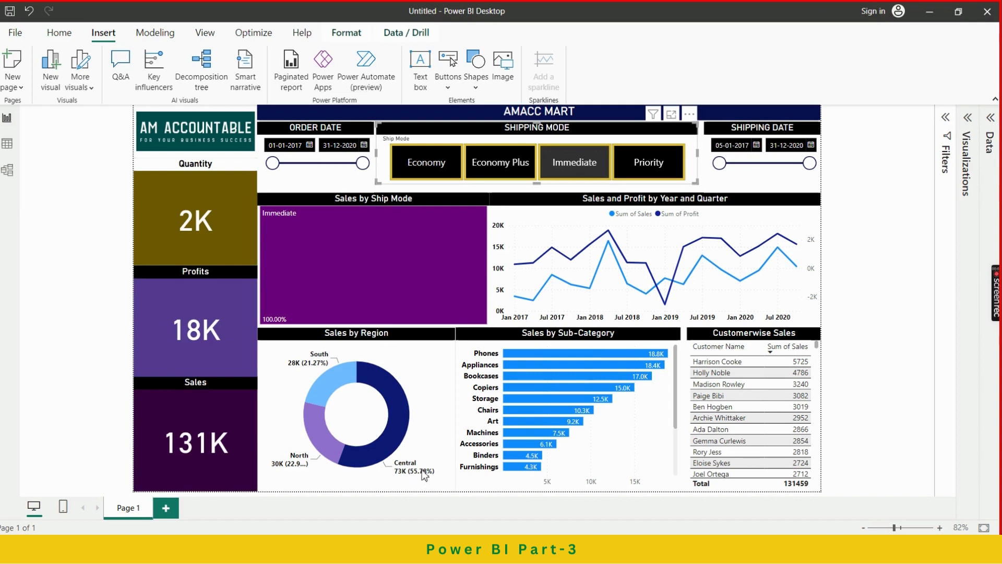
mouse_move(424, 474)
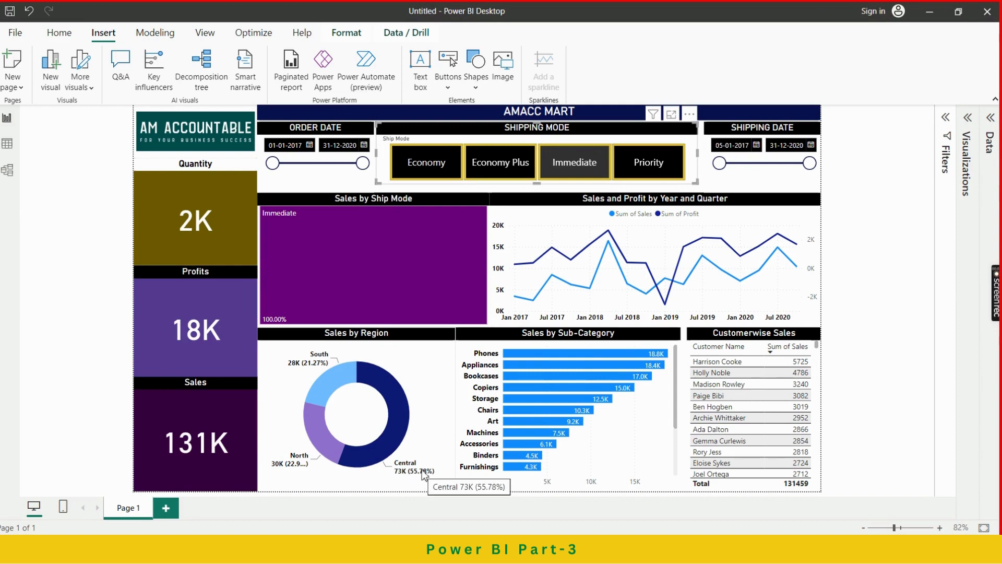
click(658, 165)
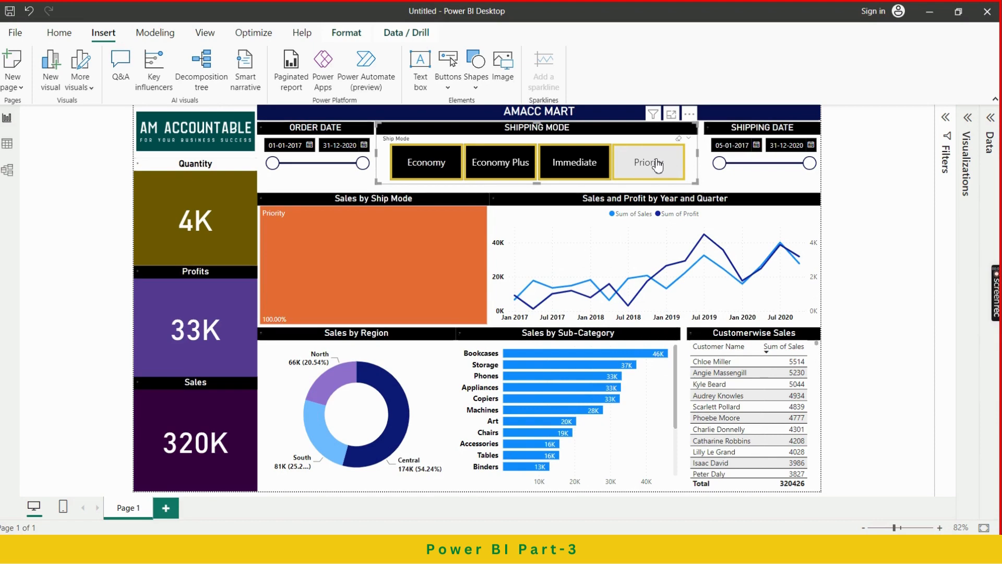
click(658, 165)
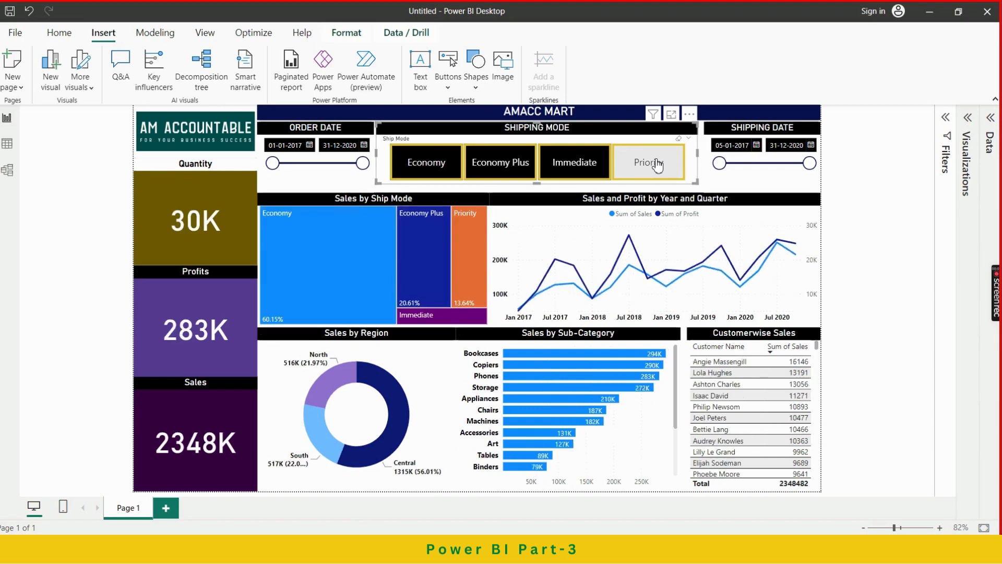
Step: Examine Economy orders with the ORDER DATE end set to 31-12-2017, and restore the end date to 31-12-2020 with no ship mode selected
click(440, 175)
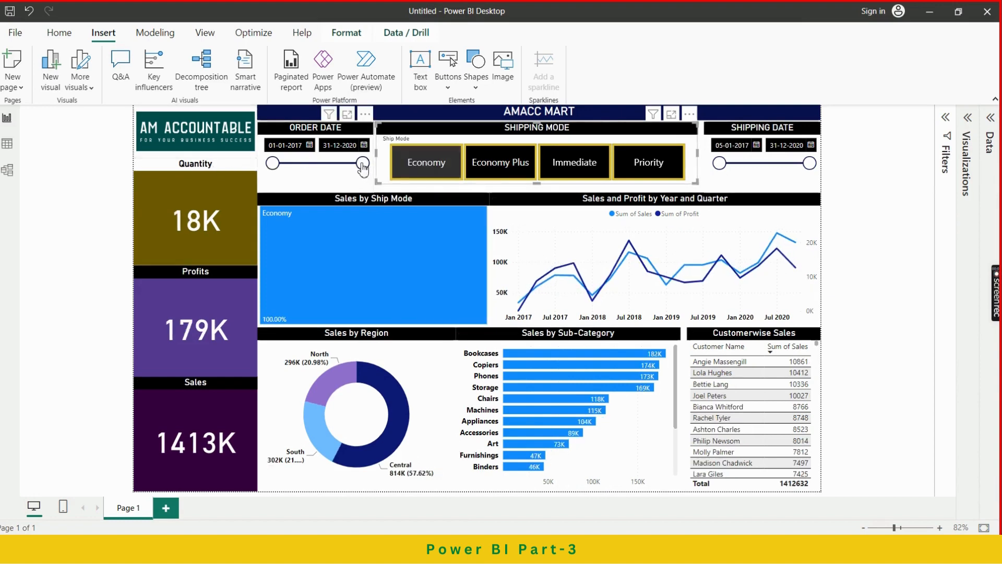
drag(363, 169, 290, 171)
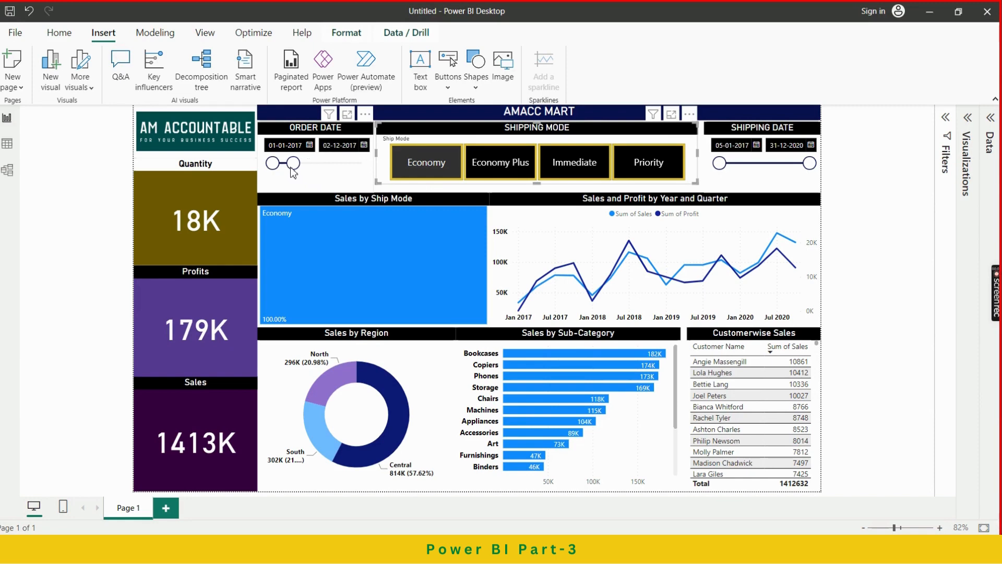
click(364, 145)
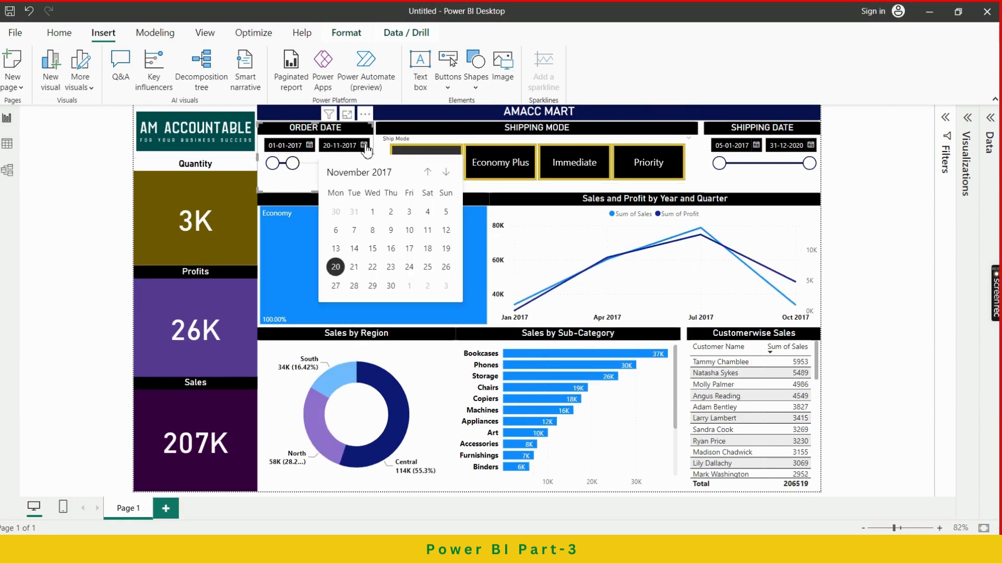
click(447, 173)
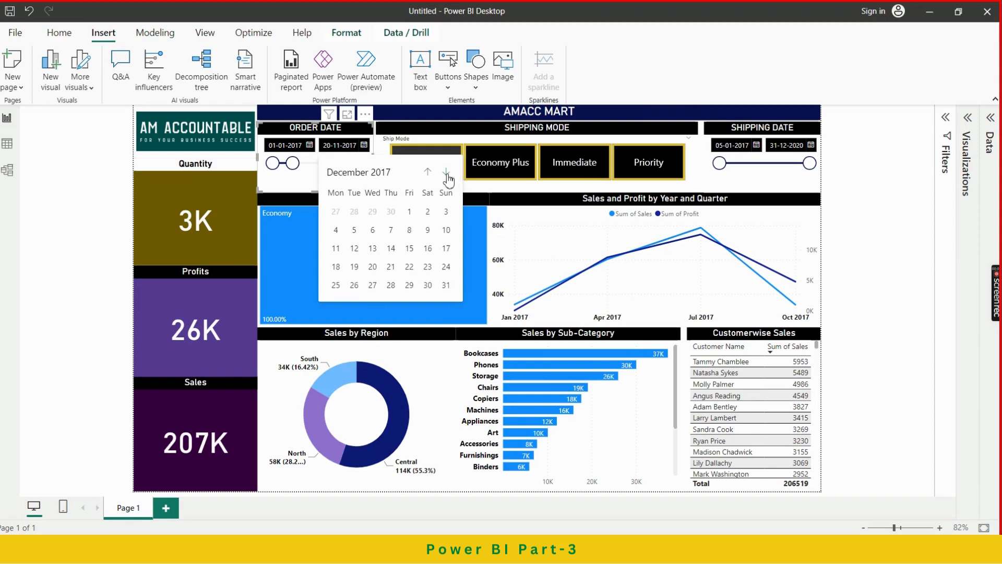
click(446, 285)
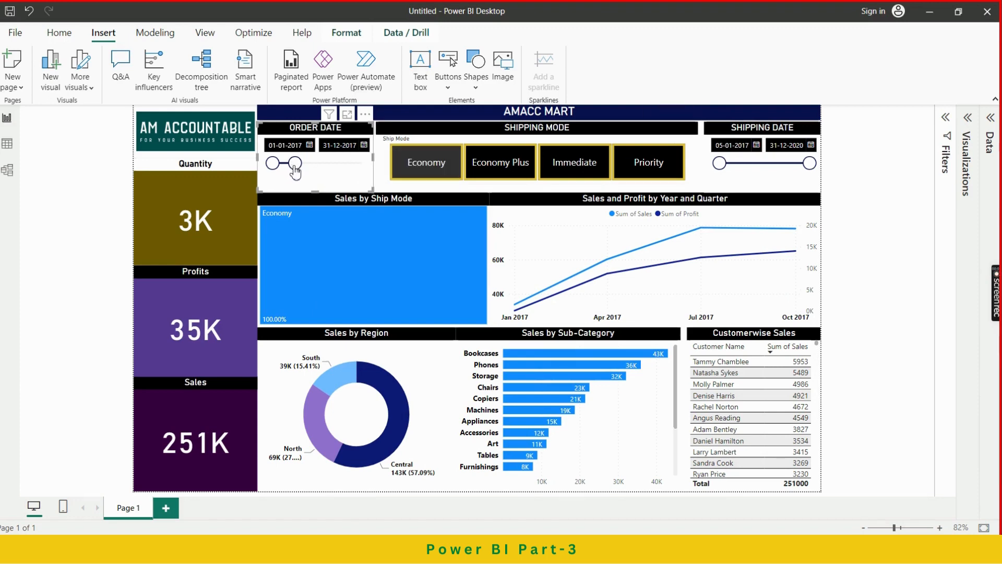
drag(295, 164, 376, 176)
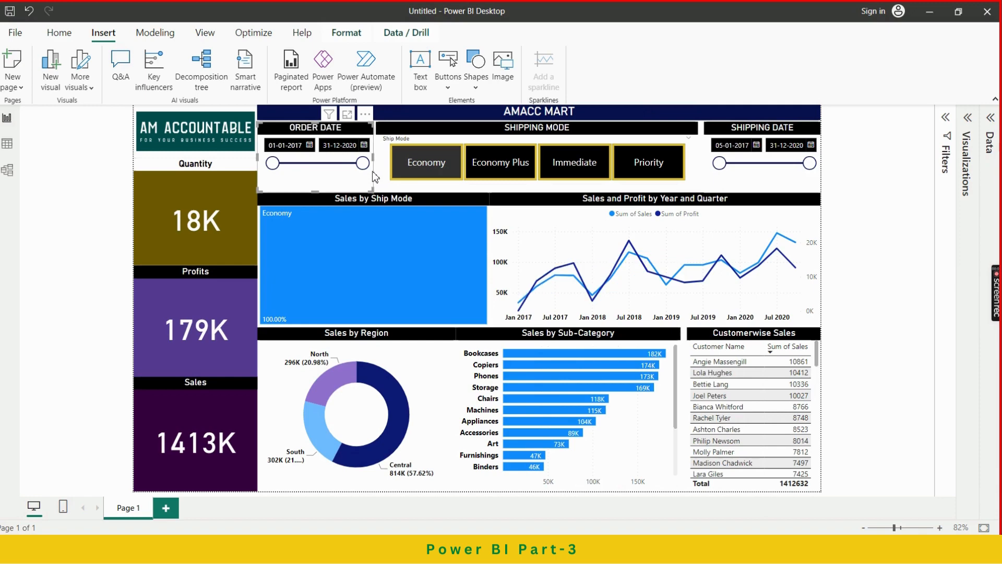
click(445, 169)
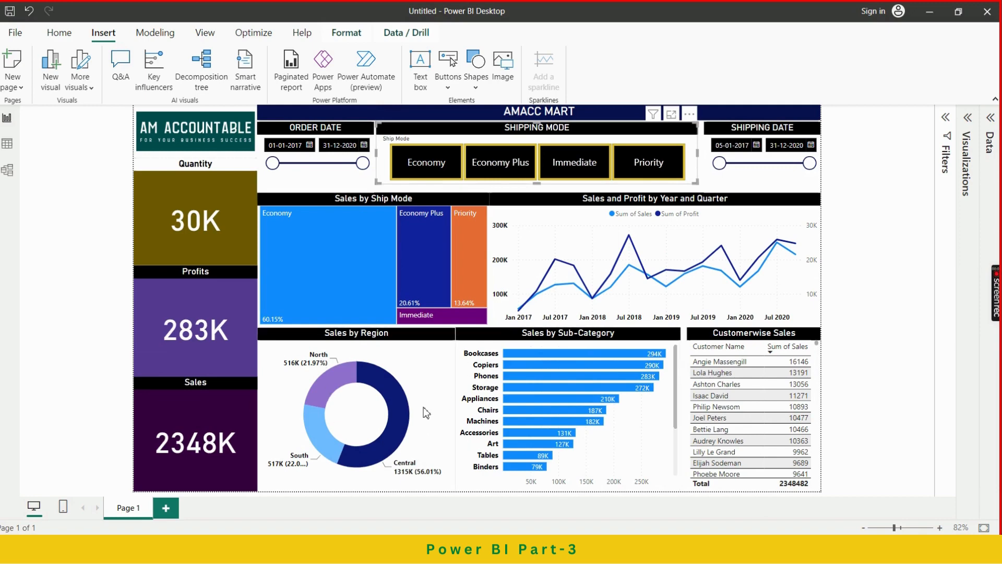
Step: Examine the cards, line chart, treemap and sub-category bars filtered by Central in the Sales by Region donut, and clear the region selection
mouse_move(370, 386)
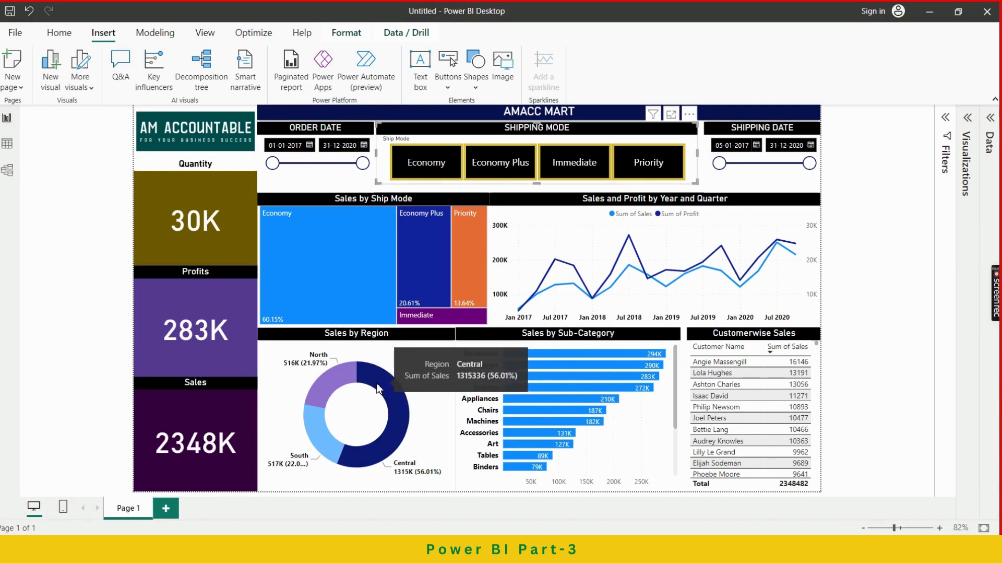
click(378, 389)
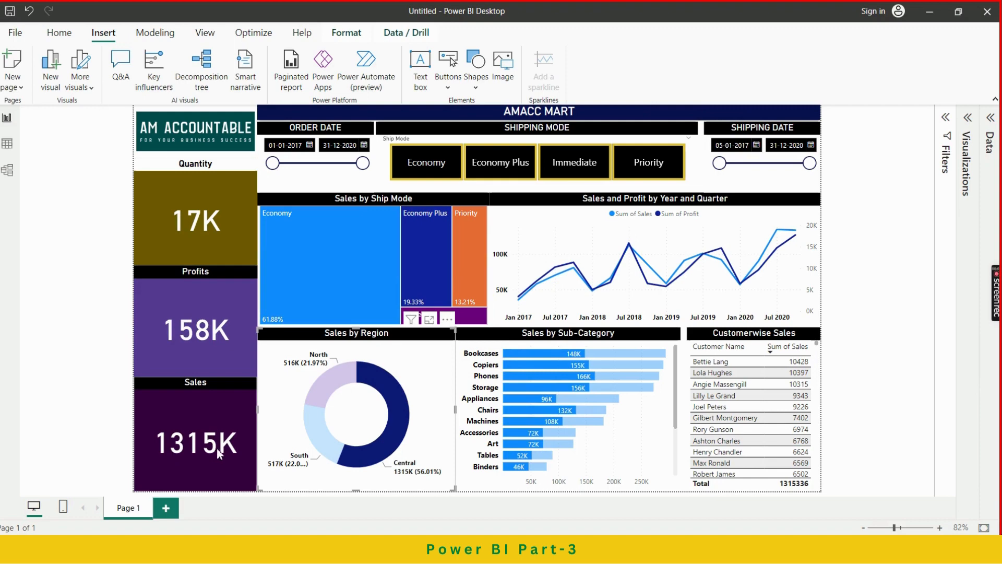
click(387, 387)
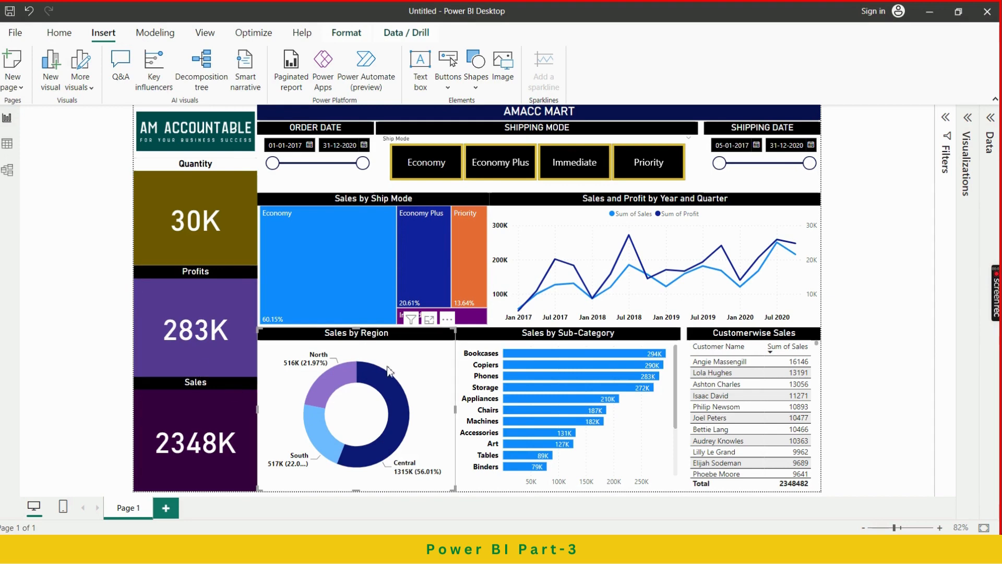
click(393, 392)
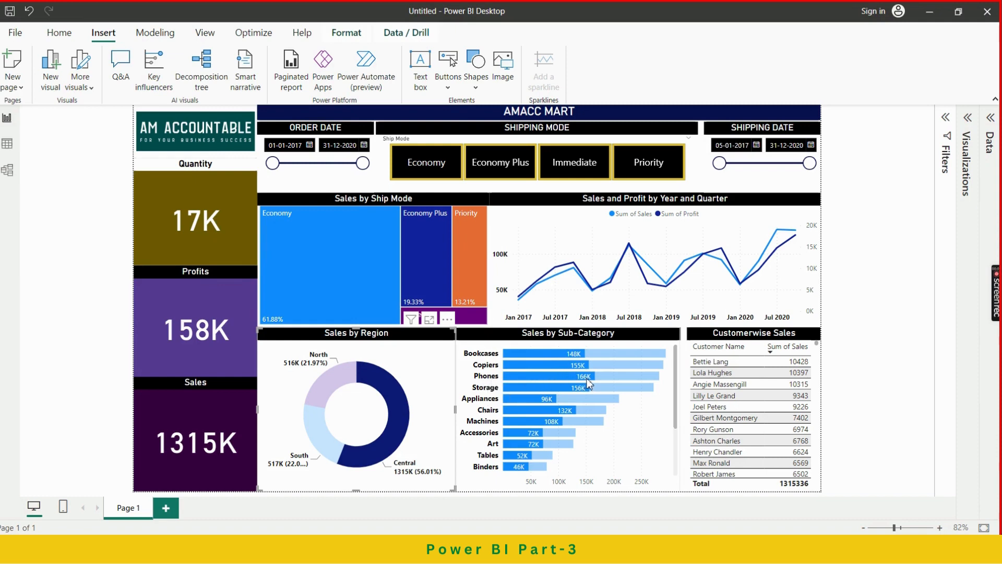
mouse_move(589, 385)
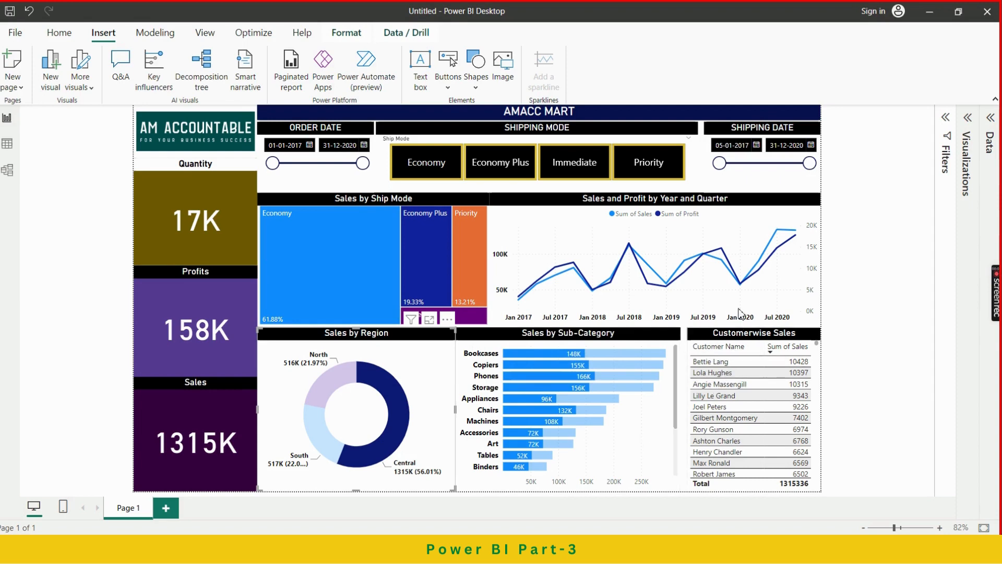
mouse_move(723, 289)
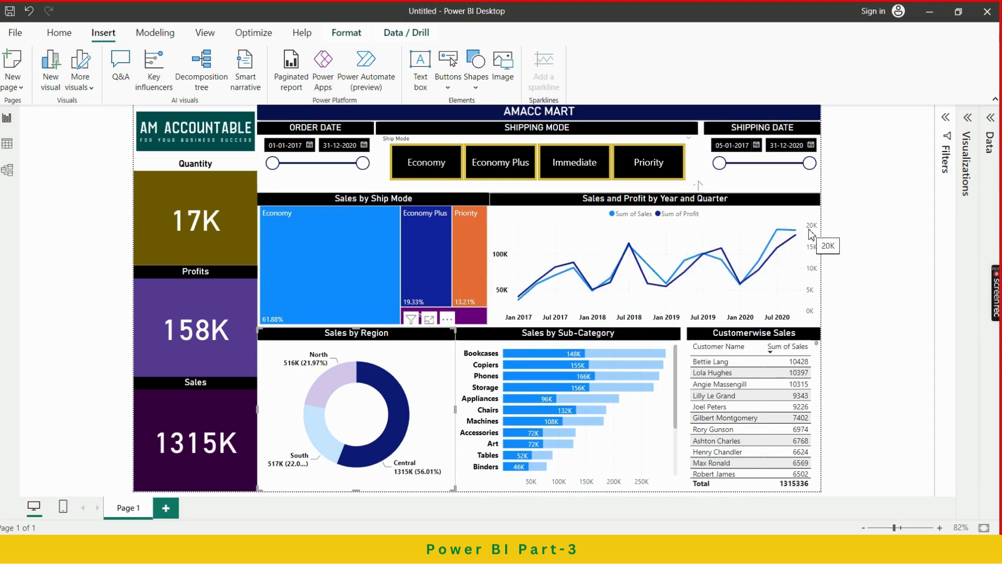
mouse_move(314, 281)
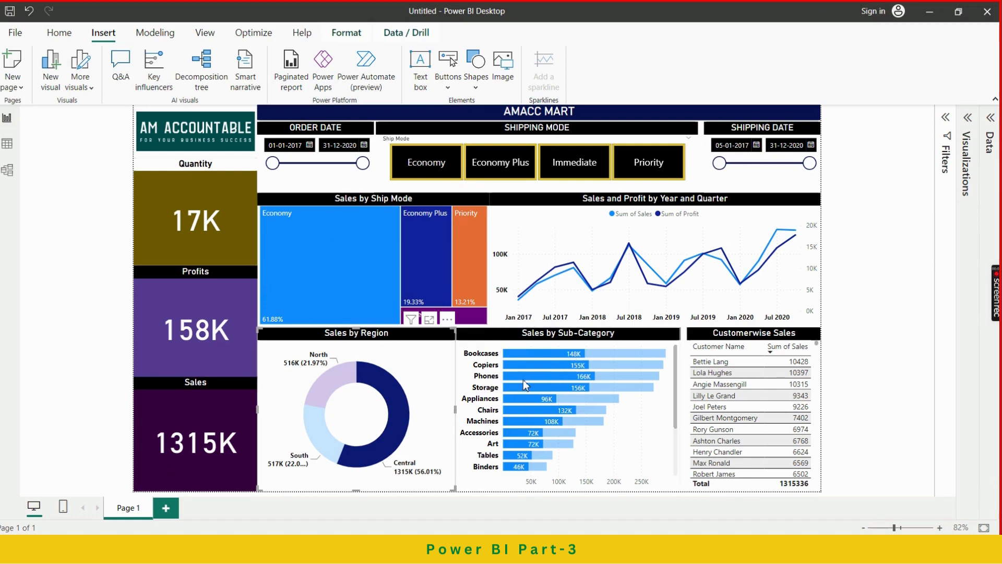
mouse_move(590, 377)
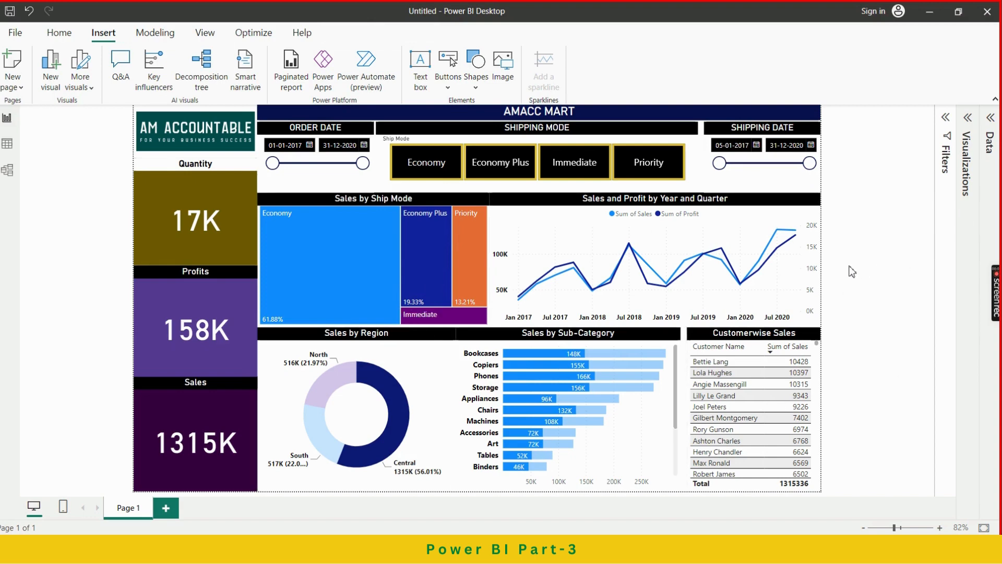
click(406, 412)
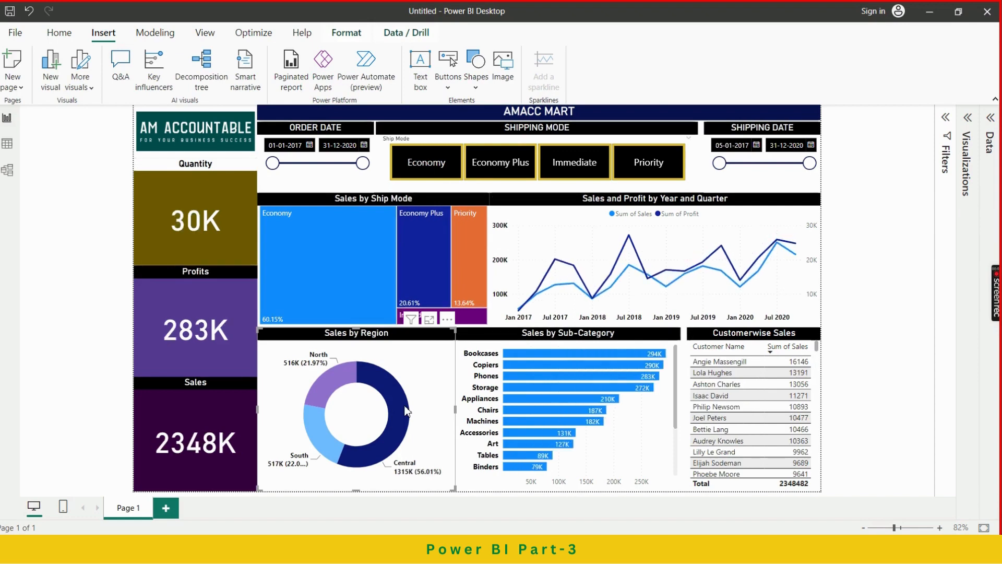